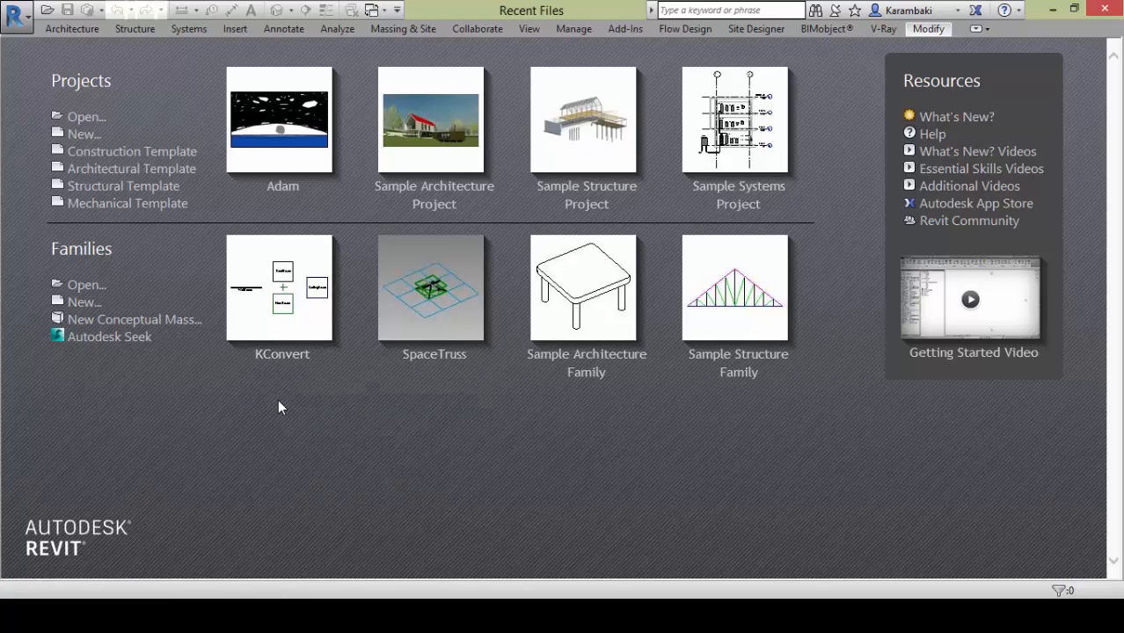
Open the KConvert family in the default 3D view and inspect its floor, roof and ceiling host elements
{"action": "left_click", "coordinate": [275, 335]}
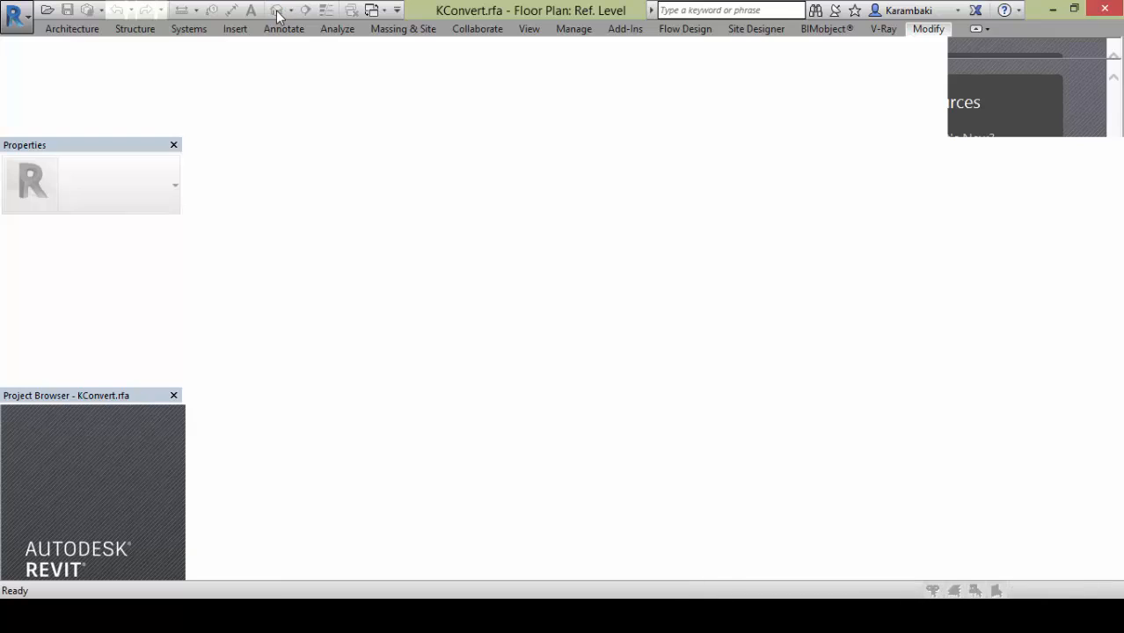
{"action": "left_click", "coordinate": [276, 10]}
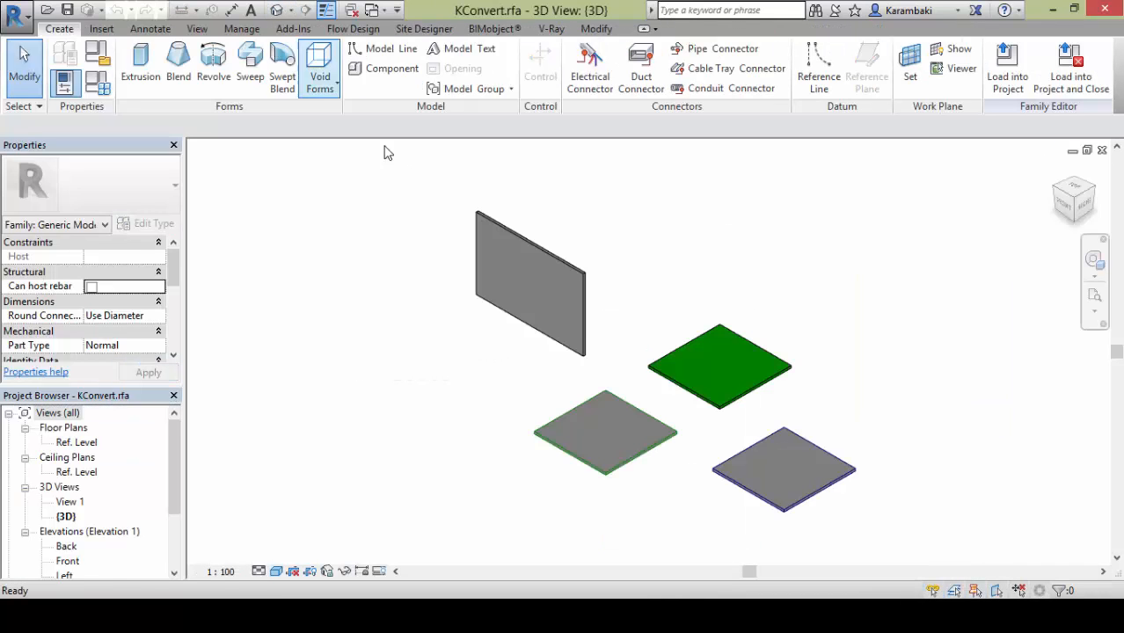
{"action": "left_click", "coordinate": [554, 299]}
{"action": "left_click", "coordinate": [472, 407]}
{"action": "left_click", "coordinate": [597, 425]}
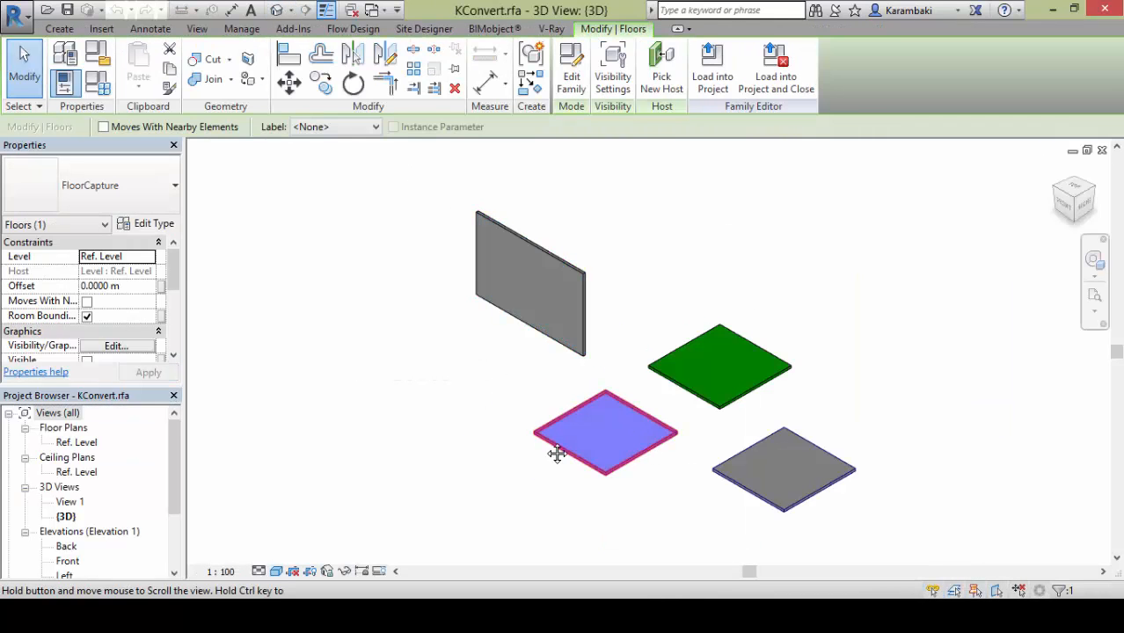
{"action": "scroll", "coordinate": [556, 453], "scroll_direction": "up", "scroll_amount": 2}
{"action": "left_click", "coordinate": [578, 360]}
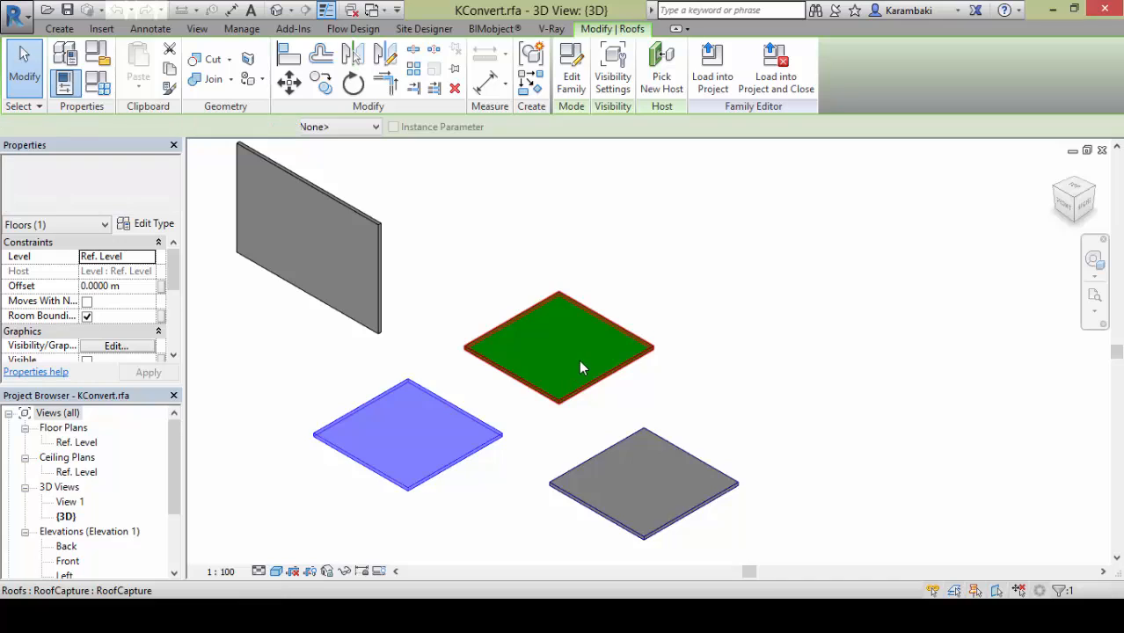
{"action": "left_click", "coordinate": [608, 454]}
{"action": "key", "text": "Escape"}
Open the Ref. Level floor plan and inspect the wall, roof, floor and ceiling hosts one by one
{"action": "double_click", "coordinate": [76, 442]}
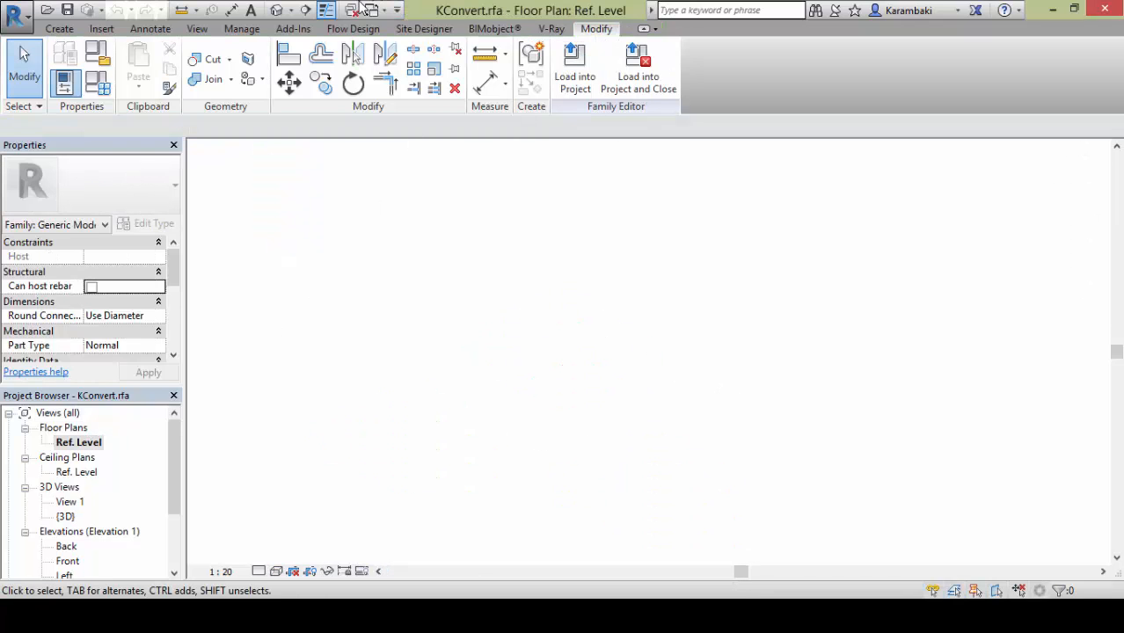
{"action": "left_click", "coordinate": [479, 360]}
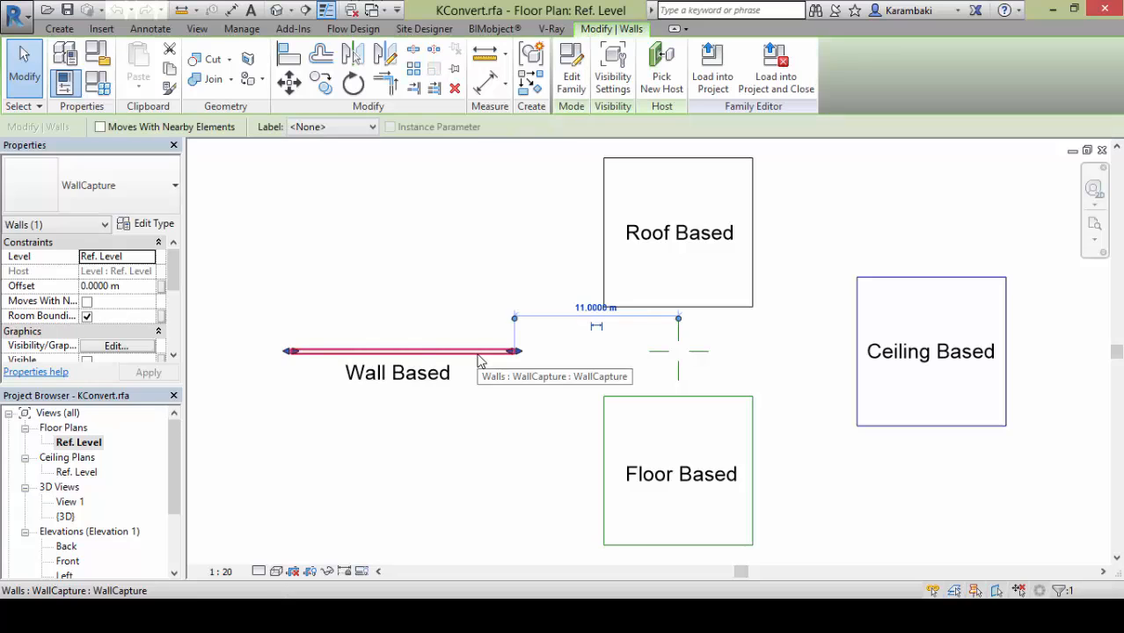
{"action": "key", "text": "Escape"}
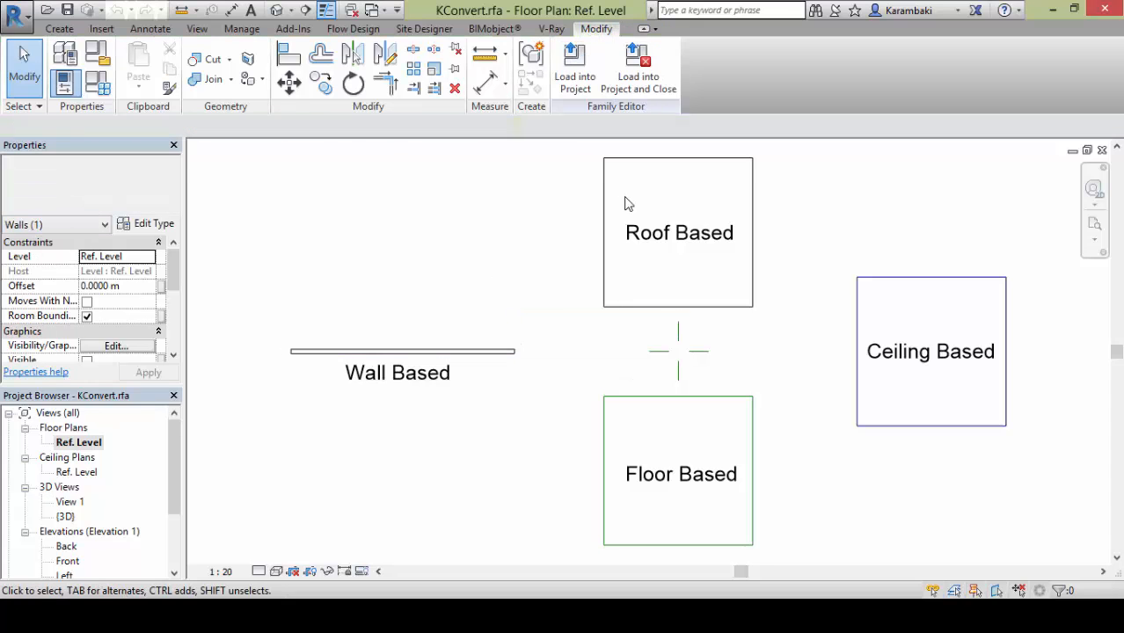
{"action": "left_click", "coordinate": [624, 202]}
{"action": "key", "text": "Escape"}
{"action": "left_click", "coordinate": [609, 437]}
{"action": "key", "text": "Escape"}
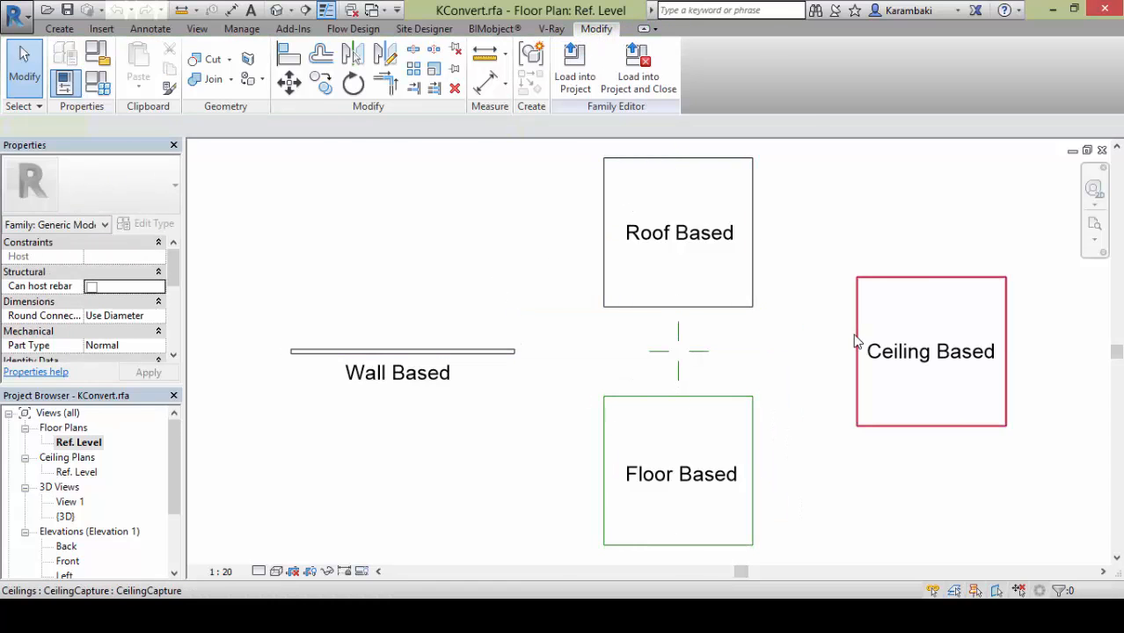
{"action": "left_click", "coordinate": [856, 339]}
{"action": "key", "text": "Escape"}
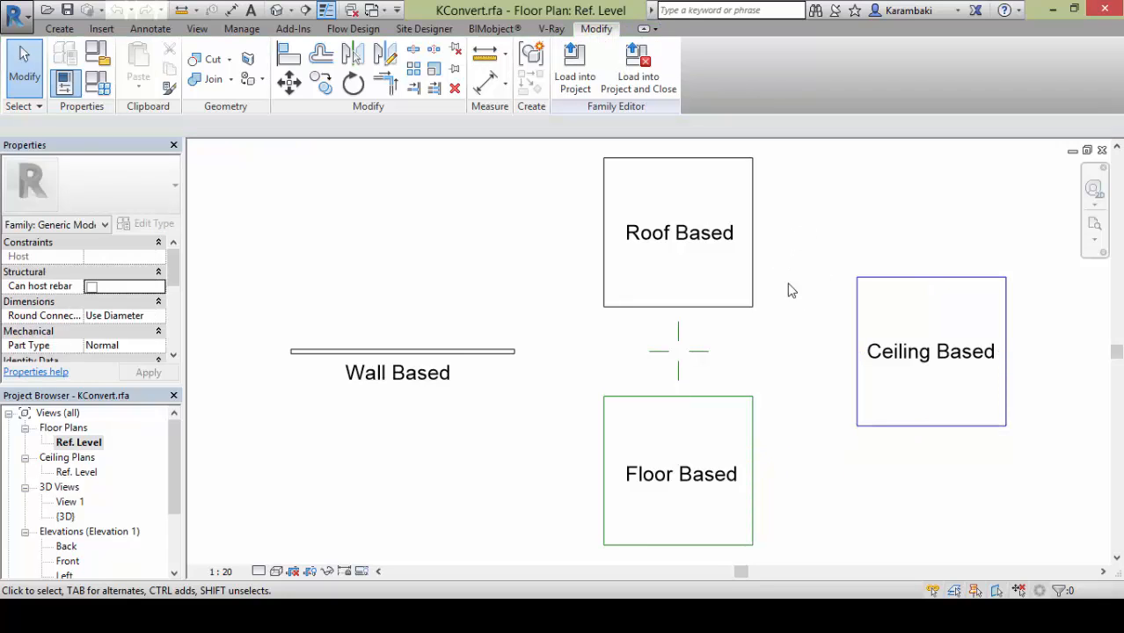
Try stretching the Roof Based square's left edge outward over the wall, and undo the stretch
{"action": "left_click", "coordinate": [730, 309]}
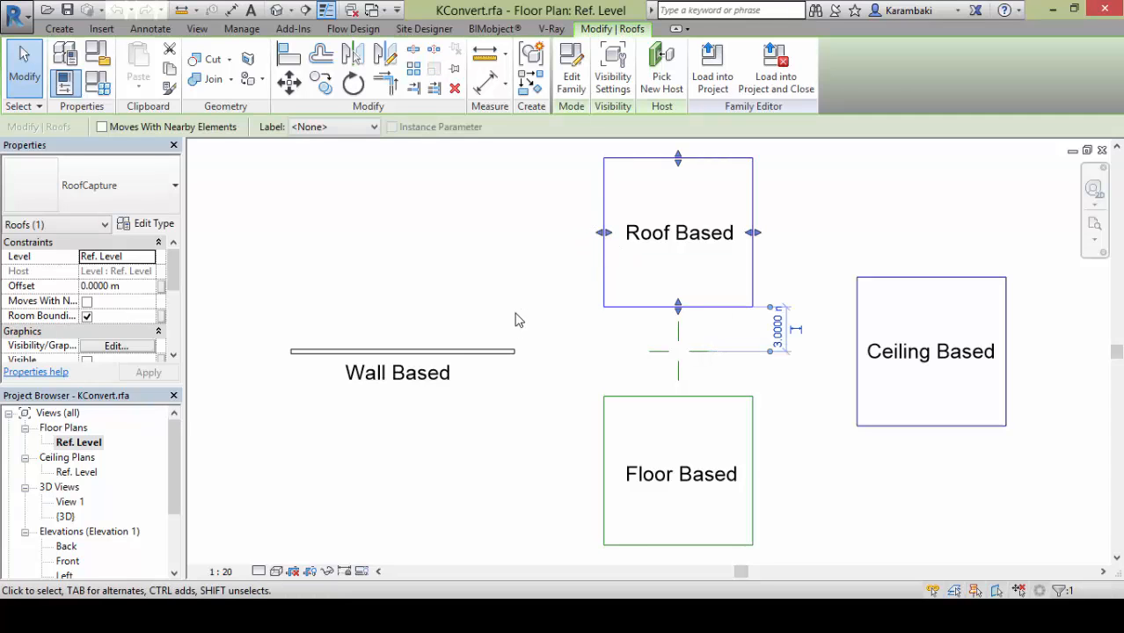
{"action": "left_click", "coordinate": [506, 352]}
{"action": "left_click", "coordinate": [602, 247]}
{"action": "left_click_drag", "start_coordinate": [603, 232], "coordinate": [382, 234]}
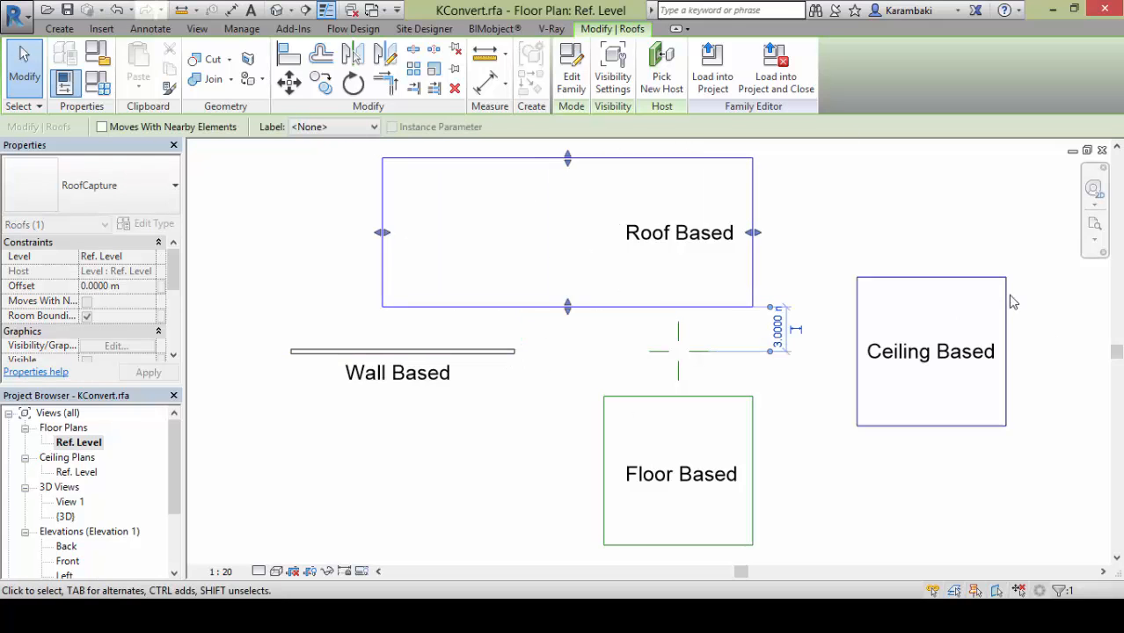
{"action": "key", "text": "ctrl+z"}
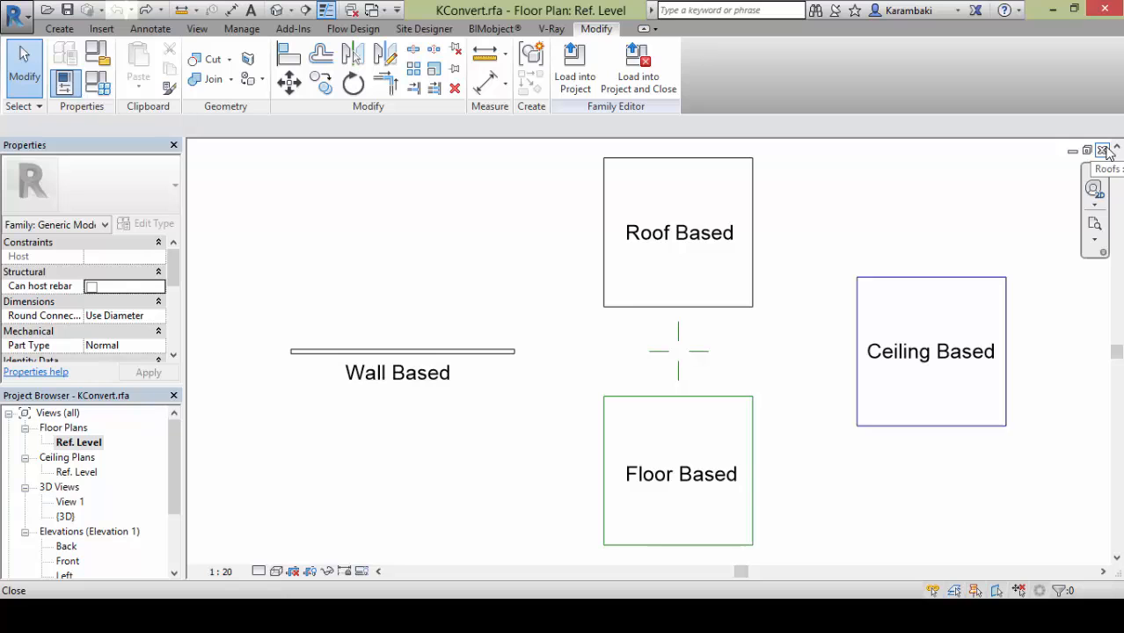
Close the open views of the KConvert family
{"action": "left_click", "coordinate": [1102, 150]}
{"action": "left_click", "coordinate": [1102, 151]}
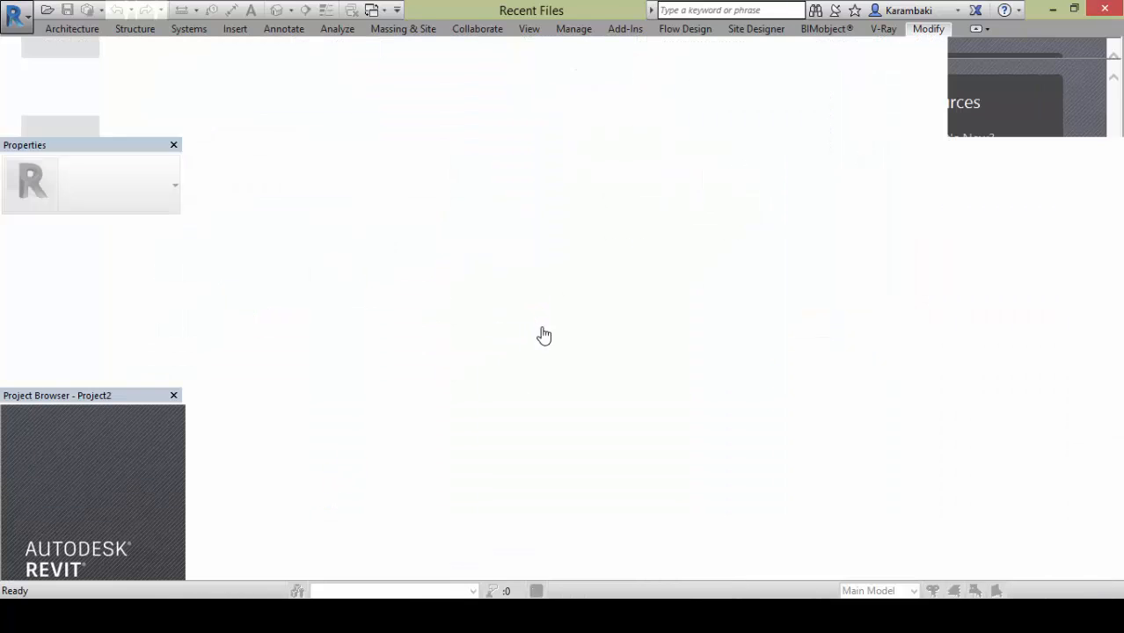
Set the project's length units to Meters with 3 decimal places and the unit symbol m
{"action": "key", "text": "u"}
{"action": "key", "text": "n"}
{"action": "left_click", "coordinate": [543, 172]}
{"action": "left_click", "coordinate": [308, 192]}
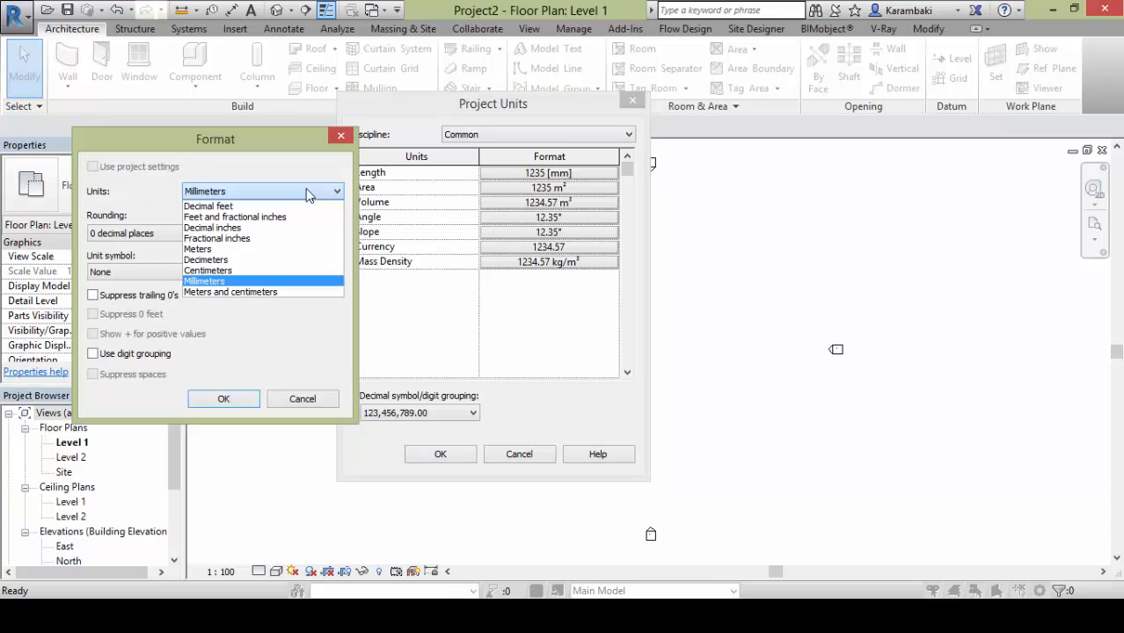
{"action": "left_click", "coordinate": [197, 249]}
{"action": "left_click", "coordinate": [142, 233]}
{"action": "left_click", "coordinate": [132, 304]}
{"action": "left_click", "coordinate": [136, 272]}
{"action": "left_click", "coordinate": [134, 295]}
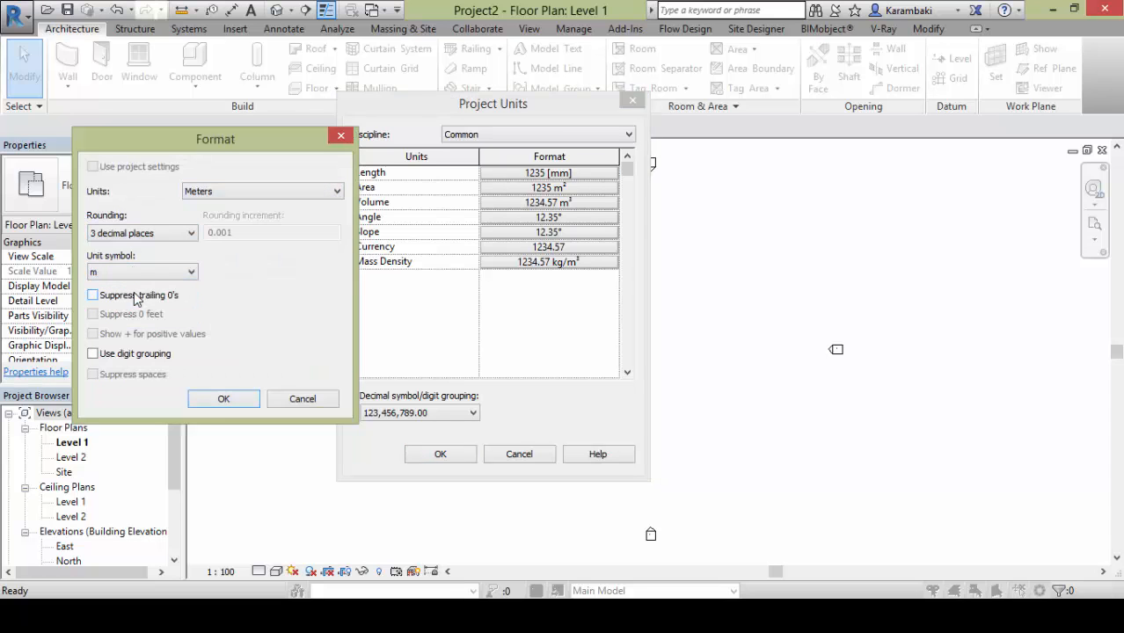
{"action": "left_click", "coordinate": [222, 400]}
{"action": "left_click", "coordinate": [436, 455]}
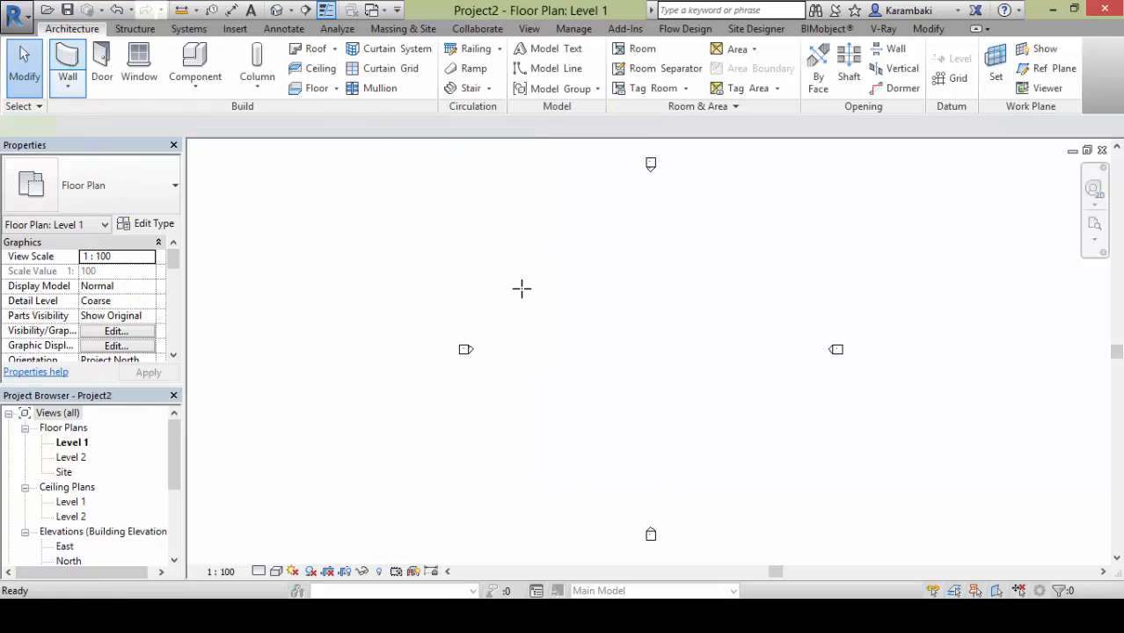
Draw a straight horizontal Generic - 200mm wall between the elevation markers in the Level 1 plan
{"action": "key", "text": "w"}
{"action": "key", "text": "a"}
{"action": "left_click", "coordinate": [494, 320]}
{"action": "left_click", "coordinate": [604, 320]}
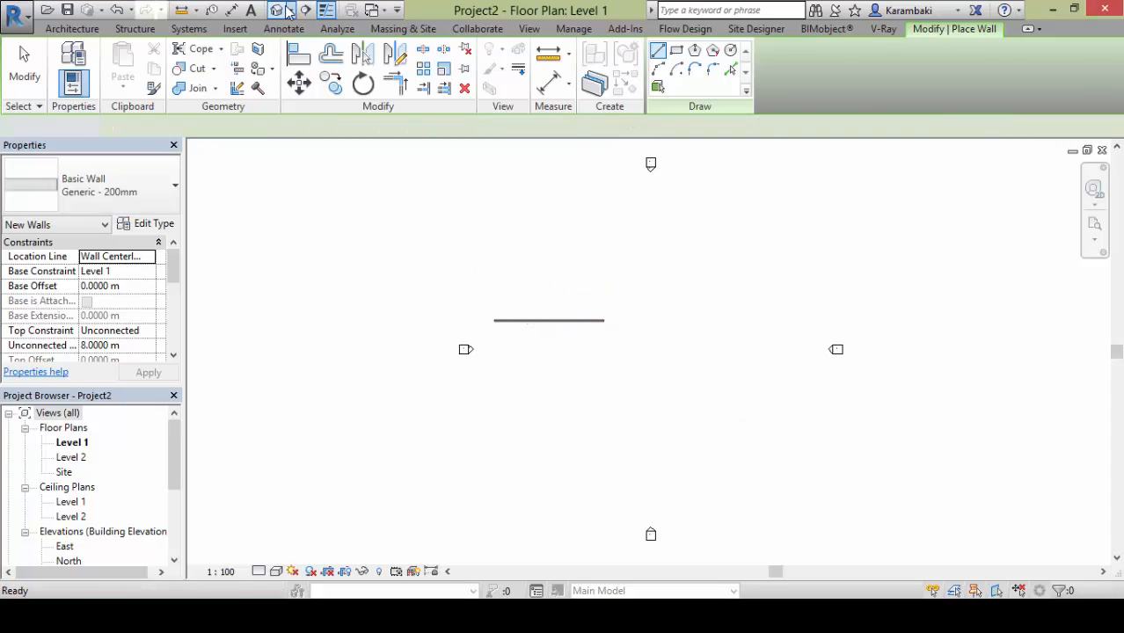
Switch to the default 3D view and start an in-place mass with the suggested name
{"action": "left_click", "coordinate": [282, 10]}
{"action": "left_click", "coordinate": [401, 28]}
{"action": "left_click", "coordinate": [167, 58]}
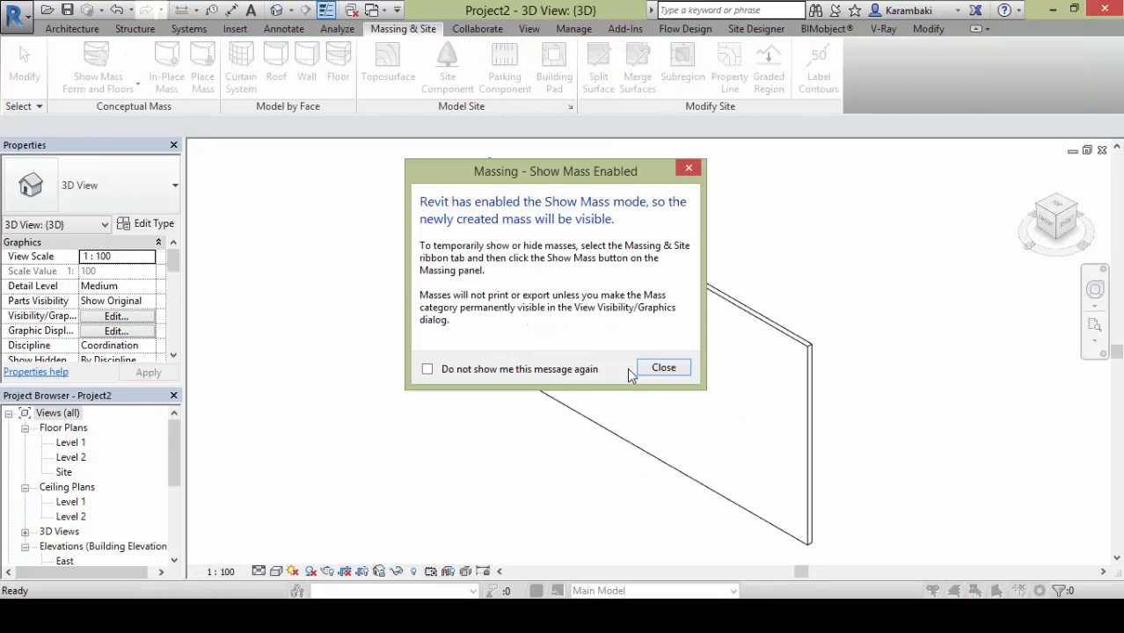
{"action": "left_click", "coordinate": [663, 368]}
{"action": "left_click", "coordinate": [344, 314]}
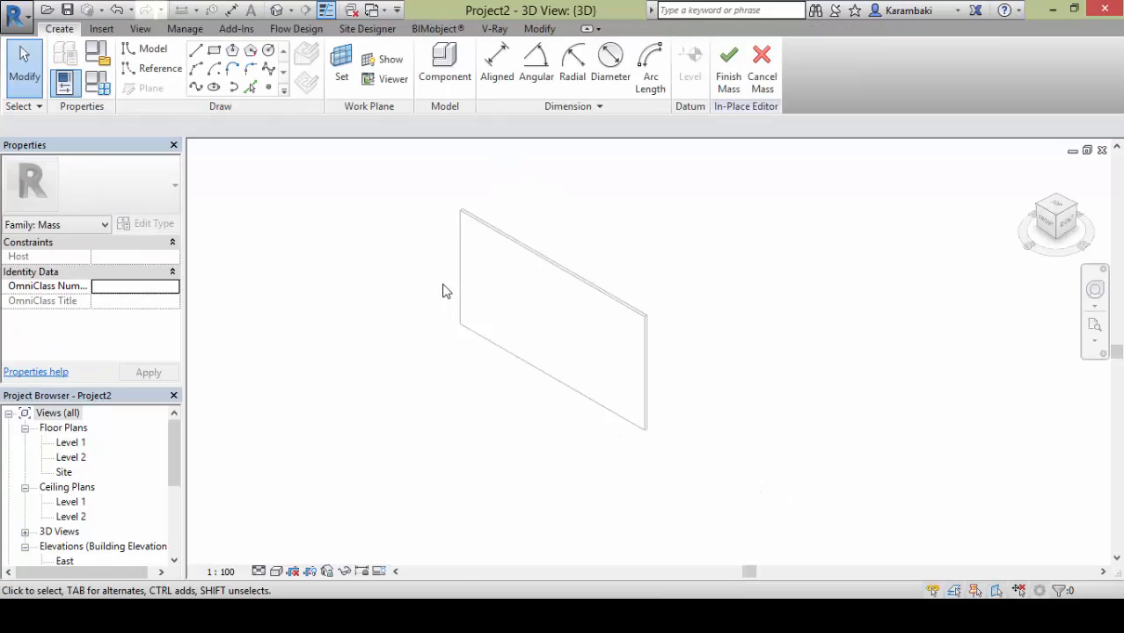
Draw an S-shaped five-point spline on the Level 1 plane beside the straight wall
{"action": "scroll", "coordinate": [444, 291], "scroll_direction": "down", "scroll_amount": 1}
{"action": "middle_click_drag", "start_coordinate": [444, 291], "coordinate": [288, 240]}
{"action": "left_click", "coordinate": [269, 69]}
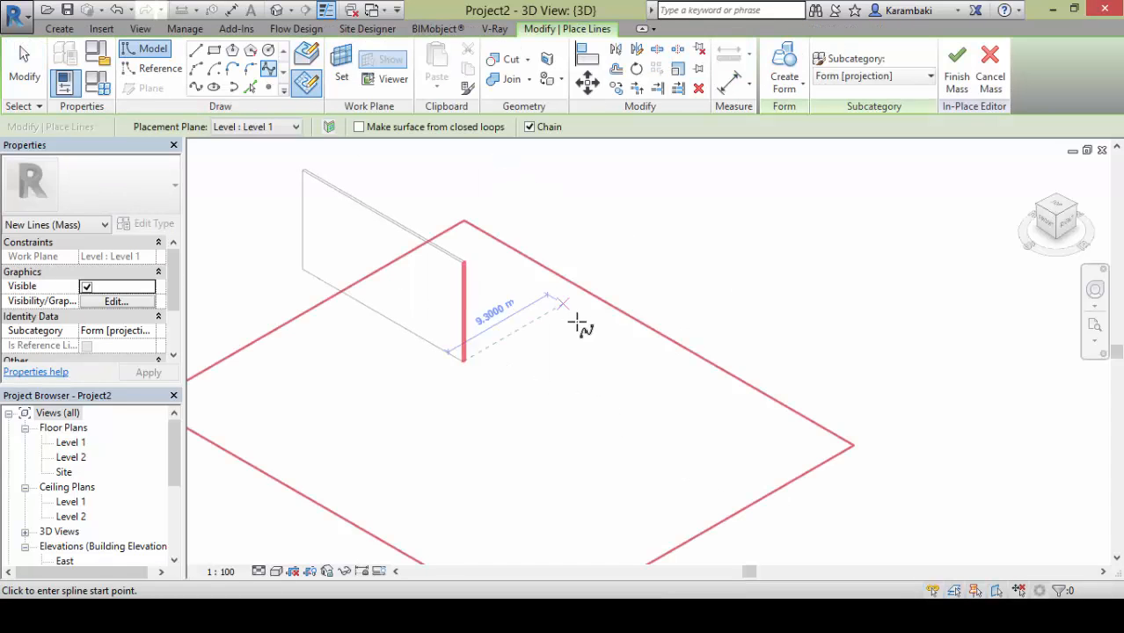
{"action": "left_click", "coordinate": [547, 306]}
{"action": "left_click", "coordinate": [580, 380]}
{"action": "left_click", "coordinate": [675, 351]}
{"action": "left_click", "coordinate": [726, 432]}
{"action": "left_click", "coordinate": [807, 422]}
{"action": "middle_click_drag", "start_coordinate": [779, 373], "coordinate": [630, 360]}
{"action": "scroll", "coordinate": [631, 361], "scroll_direction": "down", "scroll_amount": 1}
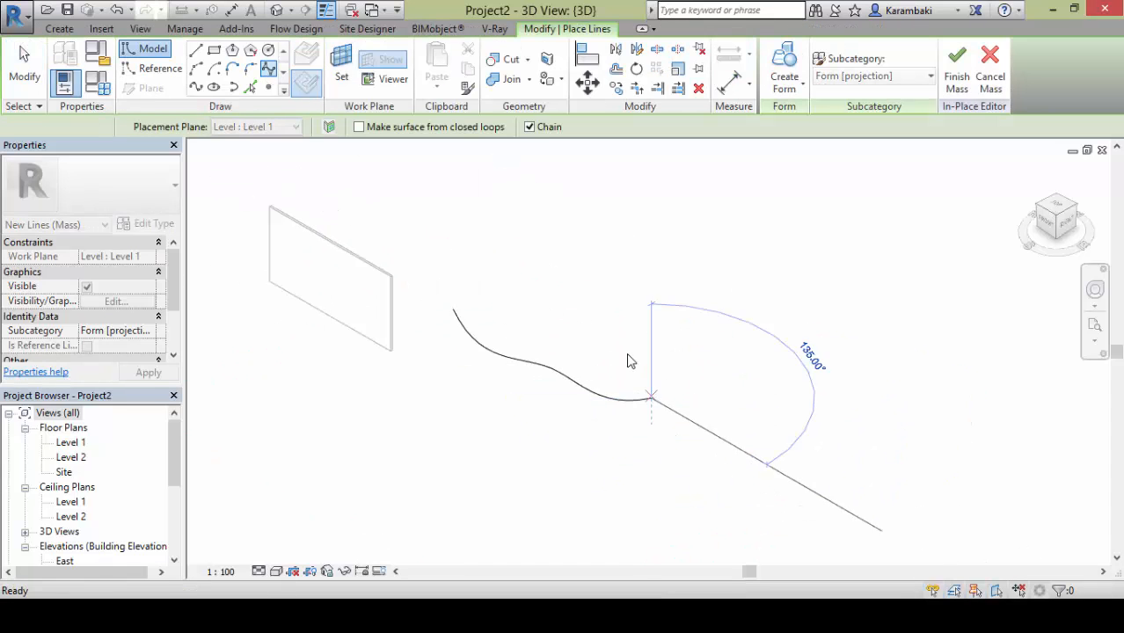
{"action": "key", "text": "Escape"}
{"action": "key", "text": "Escape"}
Reshape the spline by moving its control points and create a vertical surface form from it
{"action": "left_click_drag", "start_coordinate": [625, 352], "coordinate": [567, 411]}
{"action": "left_click_drag", "start_coordinate": [554, 345], "coordinate": [528, 414]}
{"action": "left_click", "coordinate": [755, 72]}
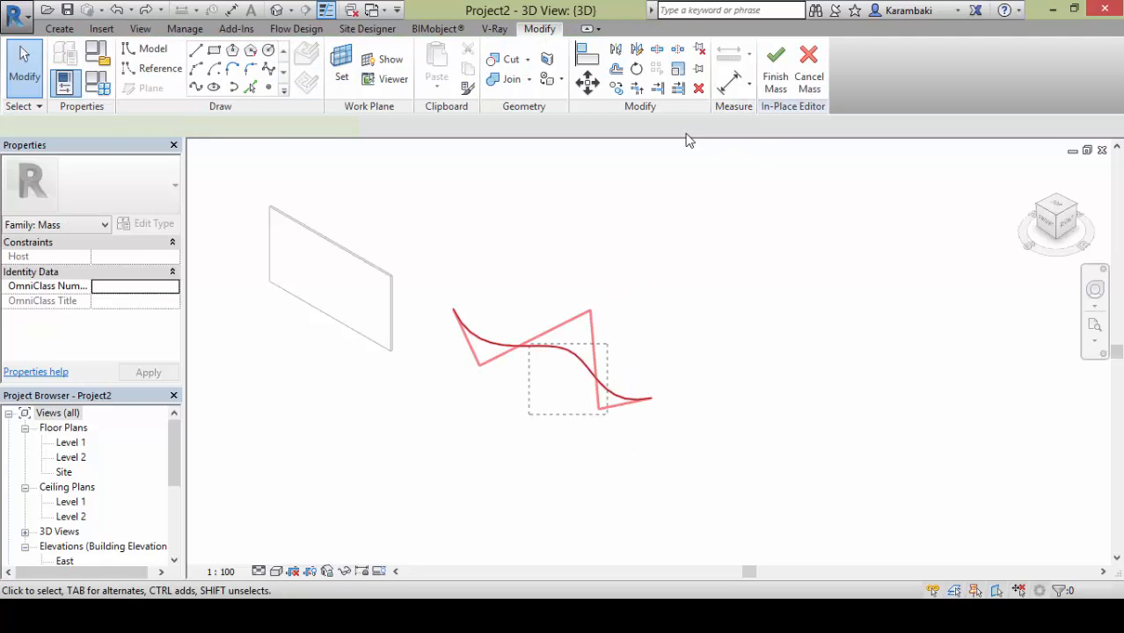
{"action": "left_click", "coordinate": [782, 70]}
Add a profile at about mid-height of the wavy surface and shift it so the surface bows outward
{"action": "left_click", "coordinate": [590, 312]}
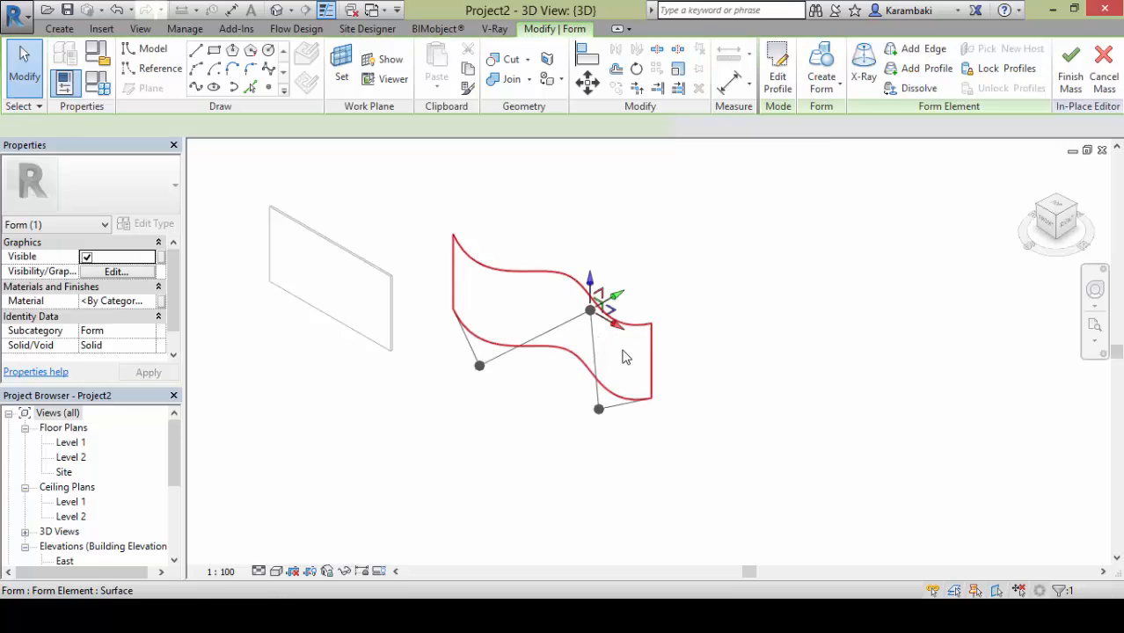
{"action": "left_click", "coordinate": [532, 304]}
{"action": "key", "text": "Escape"}
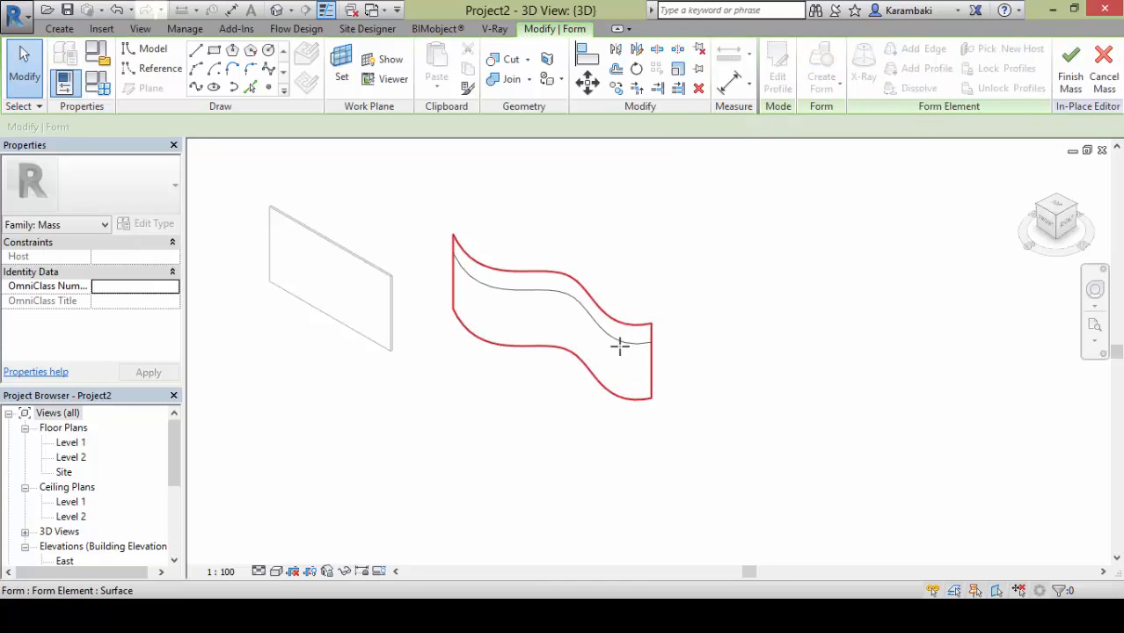
{"action": "left_click", "coordinate": [620, 352]}
{"action": "left_click_drag", "start_coordinate": [620, 352], "coordinate": [594, 376]}
{"action": "left_click", "coordinate": [727, 421]}
{"action": "middle_click_drag", "start_coordinate": [727, 421], "coordinate": [616, 382]}
{"action": "left_click", "coordinate": [185, 28]}
{"action": "left_click", "coordinate": [187, 77]}
{"action": "key", "text": "Return"}
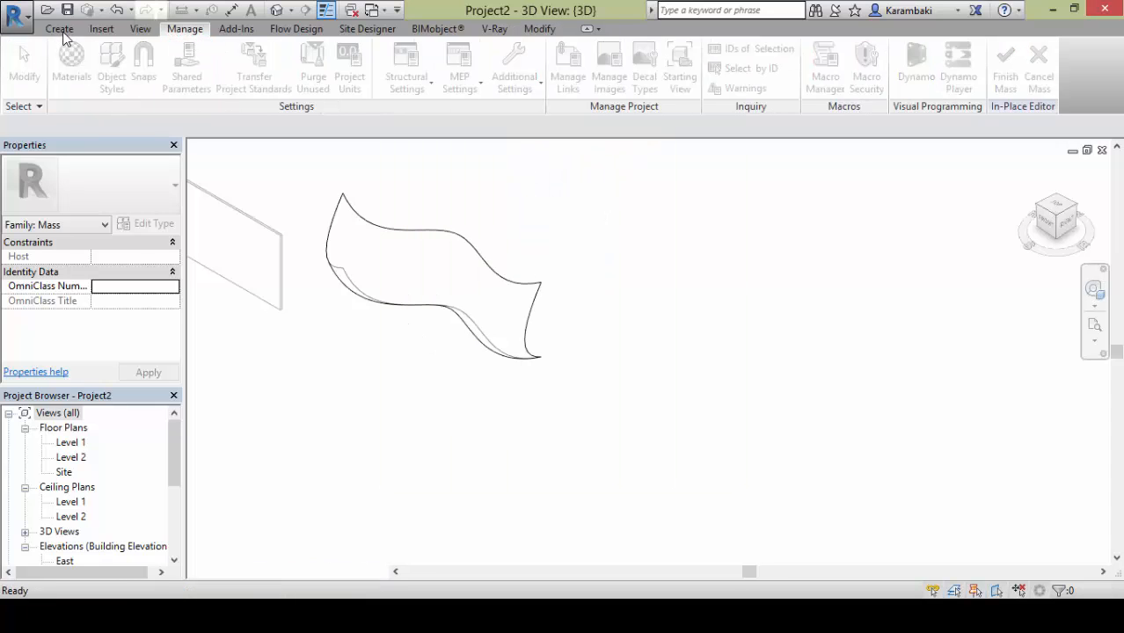
Draw a straight model line on the Level 1 placement plane, apart from the bowed surface
{"action": "left_click", "coordinate": [60, 29]}
{"action": "left_click", "coordinate": [197, 51]}
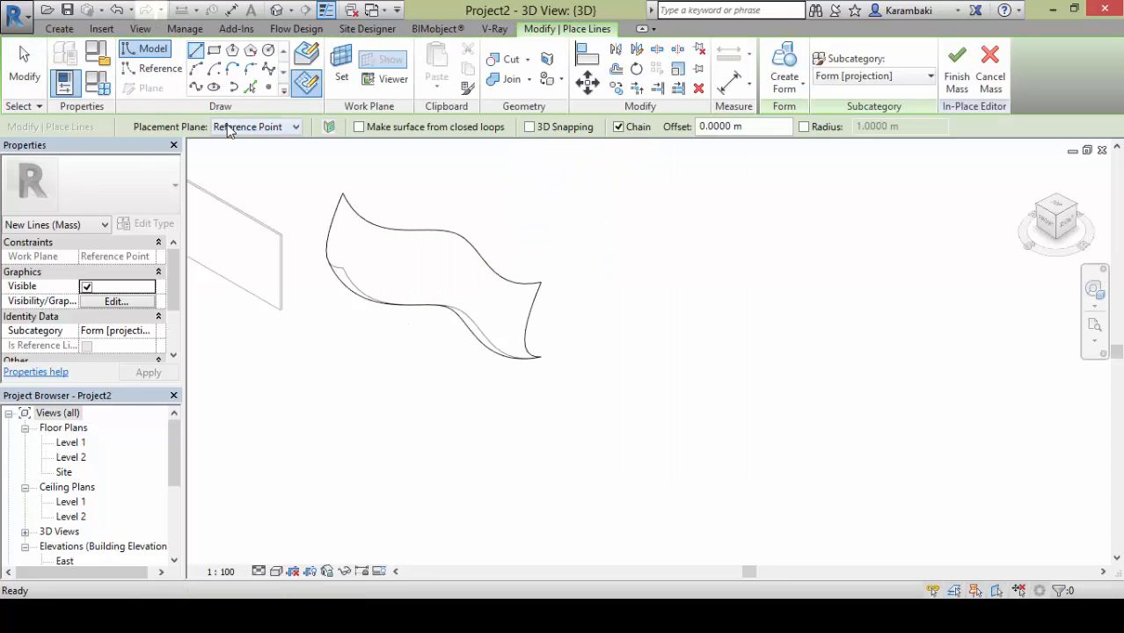
{"action": "left_click", "coordinate": [227, 128]}
{"action": "left_click", "coordinate": [246, 150]}
{"action": "left_click", "coordinate": [631, 431]}
{"action": "left_click", "coordinate": [747, 501]}
{"action": "key", "text": "Escape"}
{"action": "key", "text": "Escape"}
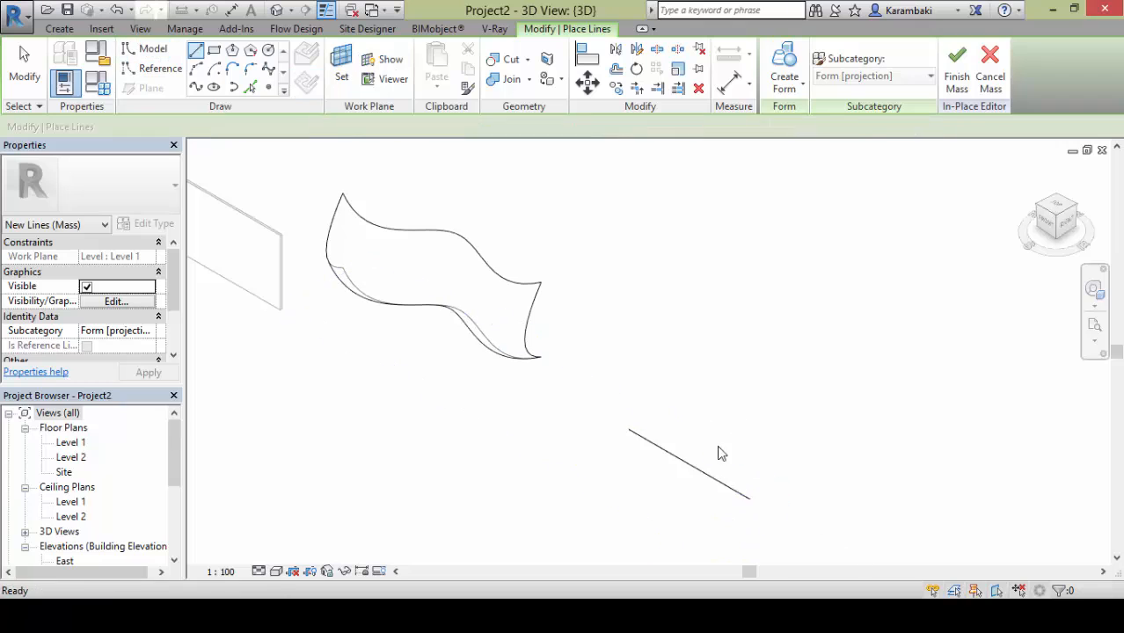
Create a surface from the straight line, slanted by moving its top edge, and finish the mass
{"action": "left_click", "coordinate": [784, 70]}
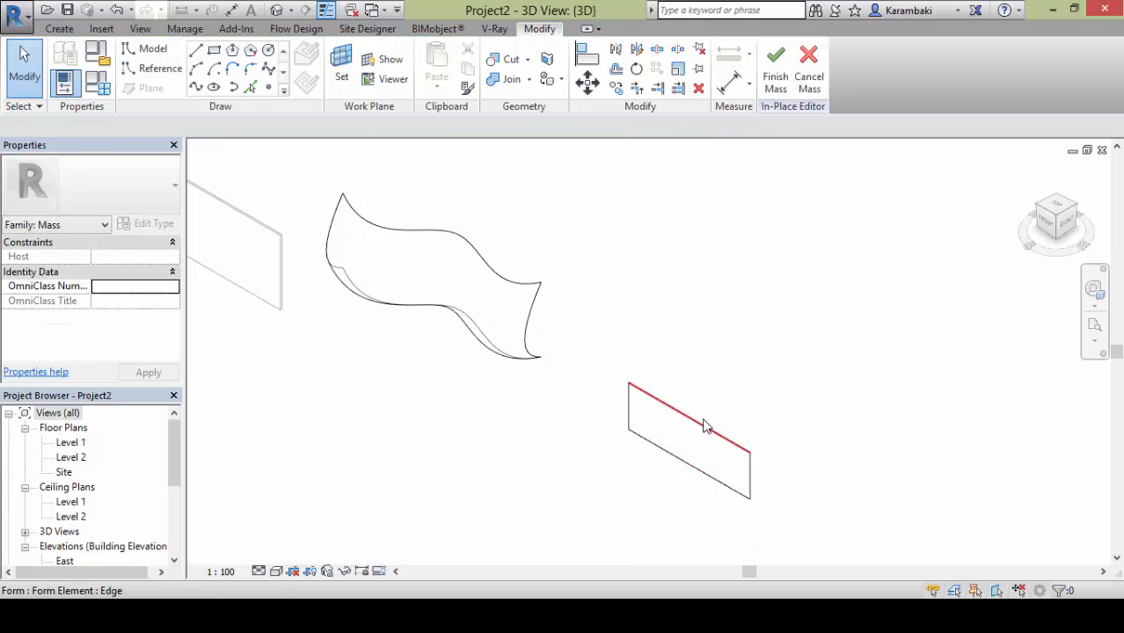
{"action": "left_click", "coordinate": [704, 426]}
{"action": "left_click_drag", "start_coordinate": [692, 424], "coordinate": [736, 351]}
{"action": "key", "text": "Escape"}
{"action": "left_click", "coordinate": [786, 77]}
Place Generic - 200mm walls by face on the slanted and the wavy mass surfaces
{"action": "left_click", "coordinate": [68, 85]}
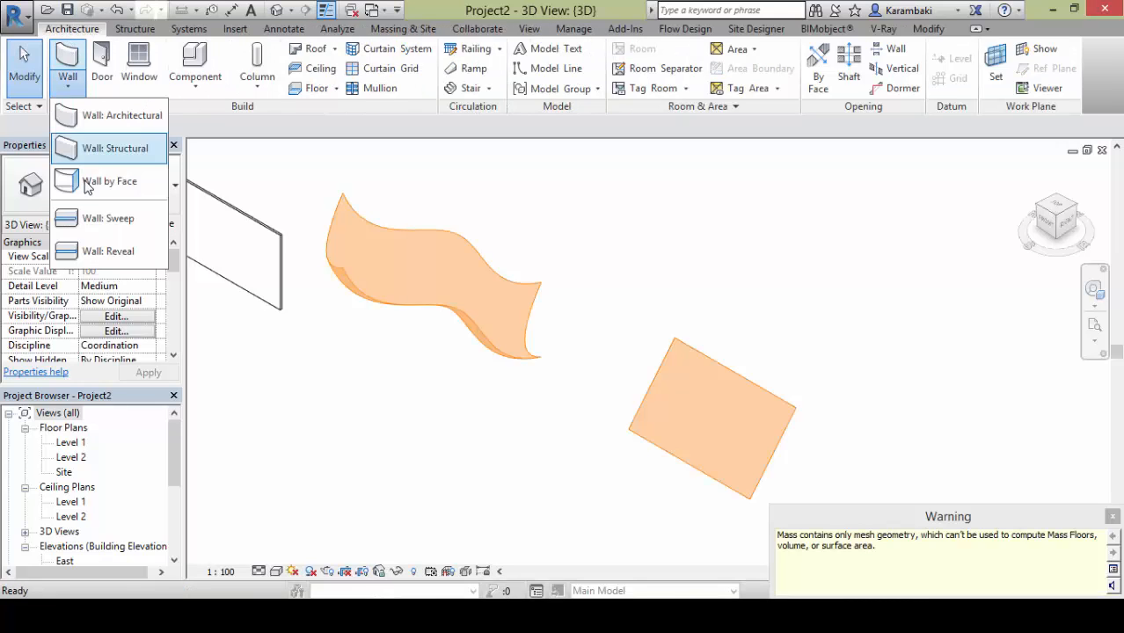
{"action": "left_click", "coordinate": [88, 182]}
{"action": "left_click", "coordinate": [717, 396]}
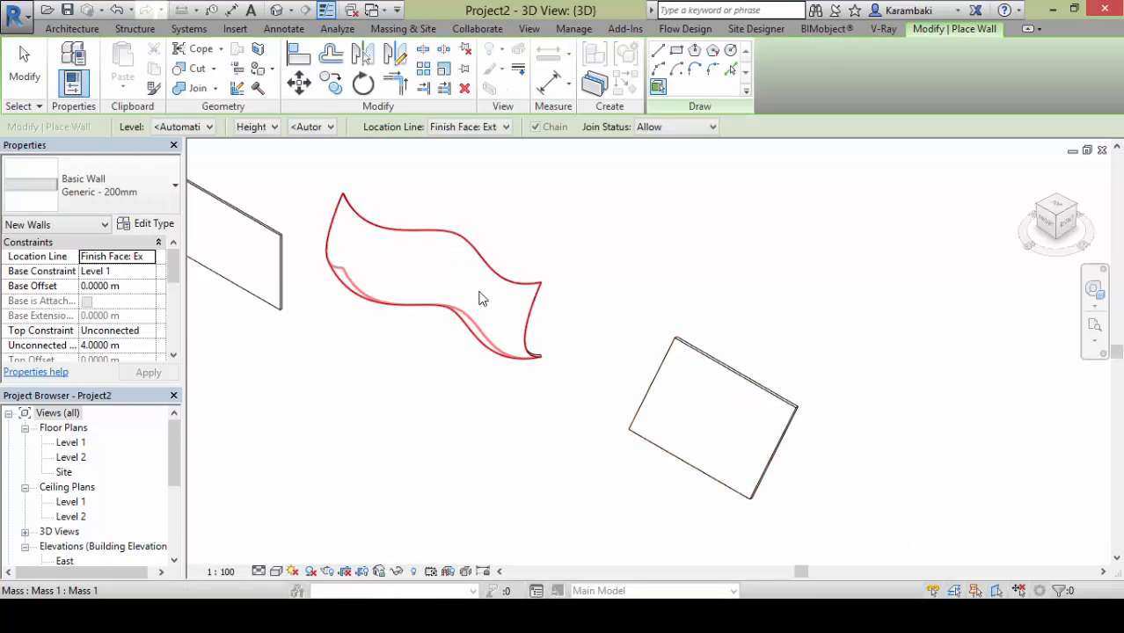
{"action": "key", "text": "Escape"}
Show masses by view settings only and give the 3D view a shaded visual style
{"action": "left_click", "coordinate": [402, 29]}
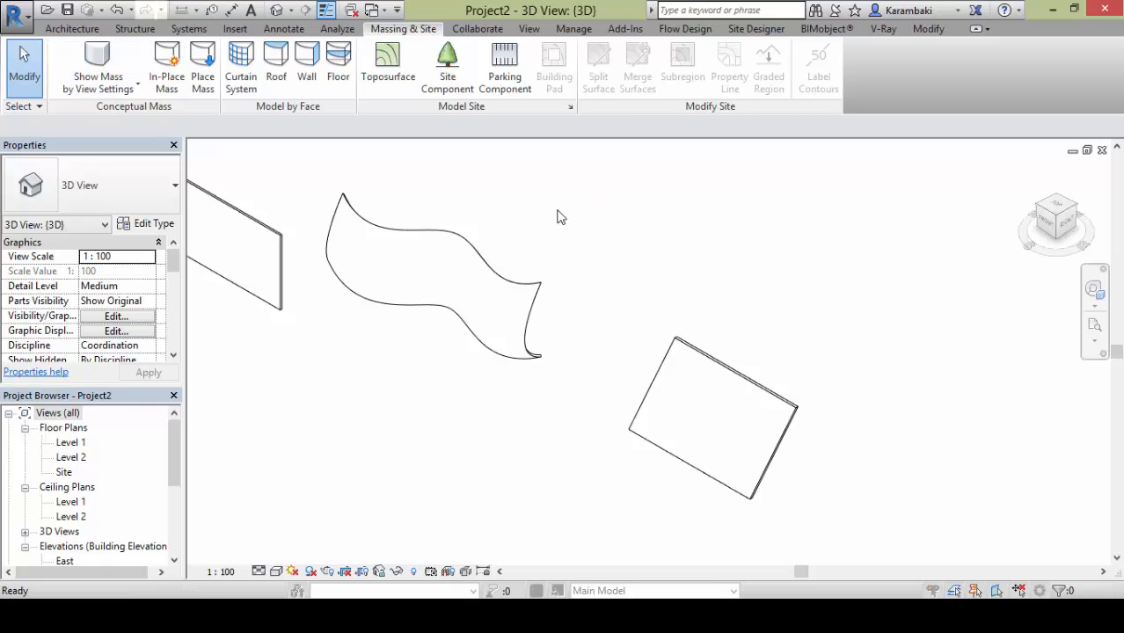
{"action": "key", "text": "v"}
{"action": "key", "text": "v"}
{"action": "key", "text": "m"}
{"action": "key", "text": "Return"}
{"action": "left_click", "coordinate": [276, 572]}
{"action": "left_click", "coordinate": [303, 502]}
Examine the curved and slanted walls from several sides in the 3D view
{"action": "mouse_move", "coordinate": [459, 422]}
{"action": "middle_mouse_down", "text": "shift"}
{"action": "mouse_move", "coordinate": [464, 284]}
{"action": "mouse_move", "coordinate": [346, 318]}
{"action": "mouse_move", "coordinate": [397, 246]}
{"action": "middle_mouse_up", "text": "shift"}
{"action": "left_click", "coordinate": [451, 256]}
{"action": "key", "text": "Escape"}
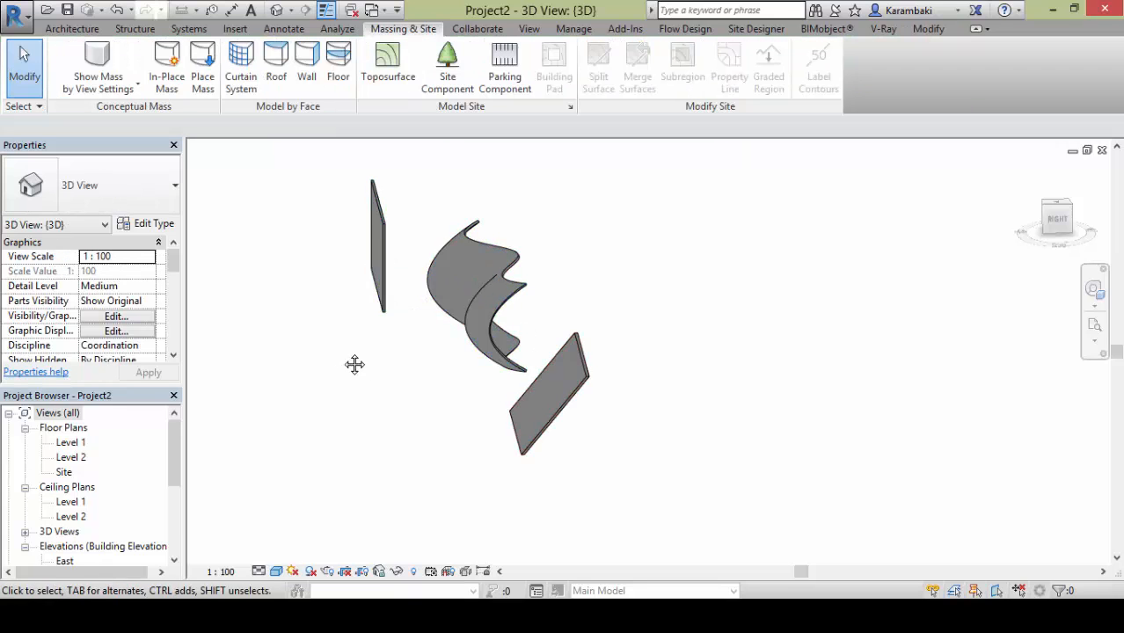
{"action": "middle_click_drag", "start_coordinate": [353, 364], "coordinate": [425, 301], "text": "shift"}
{"action": "left_click", "coordinate": [475, 332]}
{"action": "key", "text": "Escape"}
{"action": "middle_click_drag", "start_coordinate": [547, 383], "coordinate": [711, 335]}
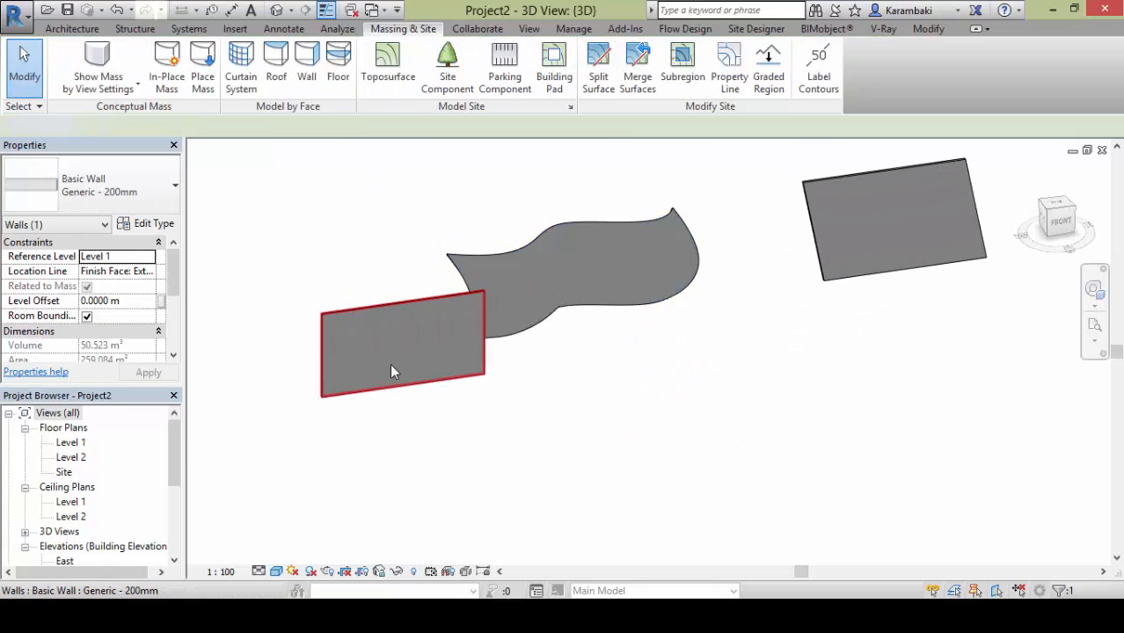
Move the straight wall sideways so it stands clear of the curved wall
{"action": "left_click", "coordinate": [395, 362]}
{"action": "left_click_drag", "start_coordinate": [432, 355], "coordinate": [369, 317]}
{"action": "key", "text": "Escape"}
{"action": "middle_click_drag", "start_coordinate": [369, 316], "coordinate": [466, 362], "text": "shift"}
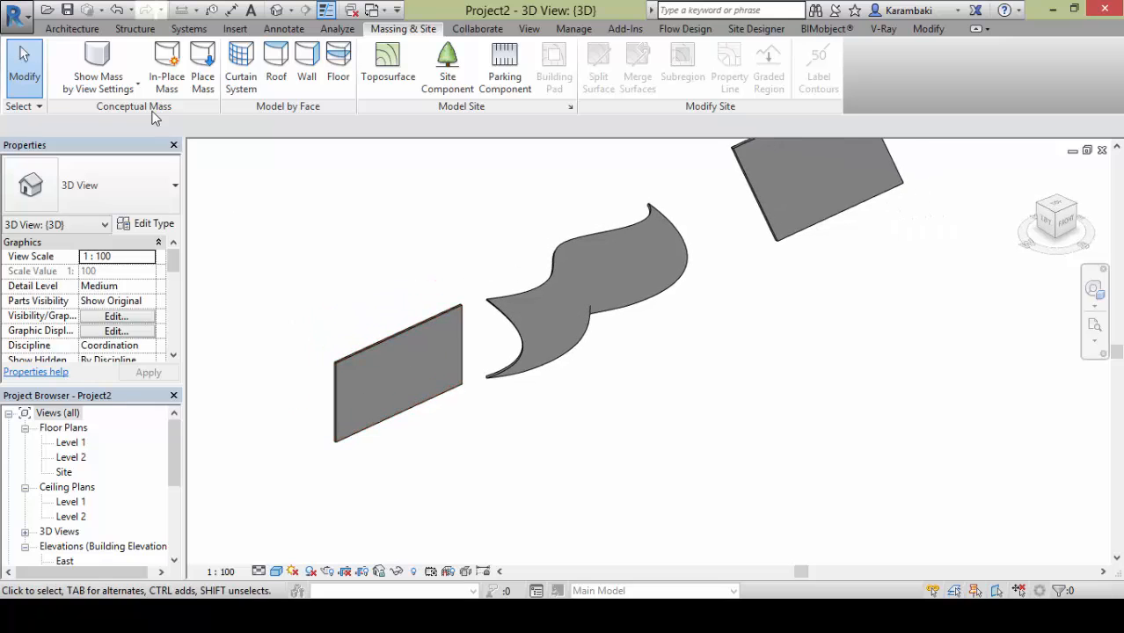
Place an M_Fixed 0406 x 0610mm window in the straight wall
{"action": "left_click", "coordinate": [76, 29]}
{"action": "left_click", "coordinate": [127, 58]}
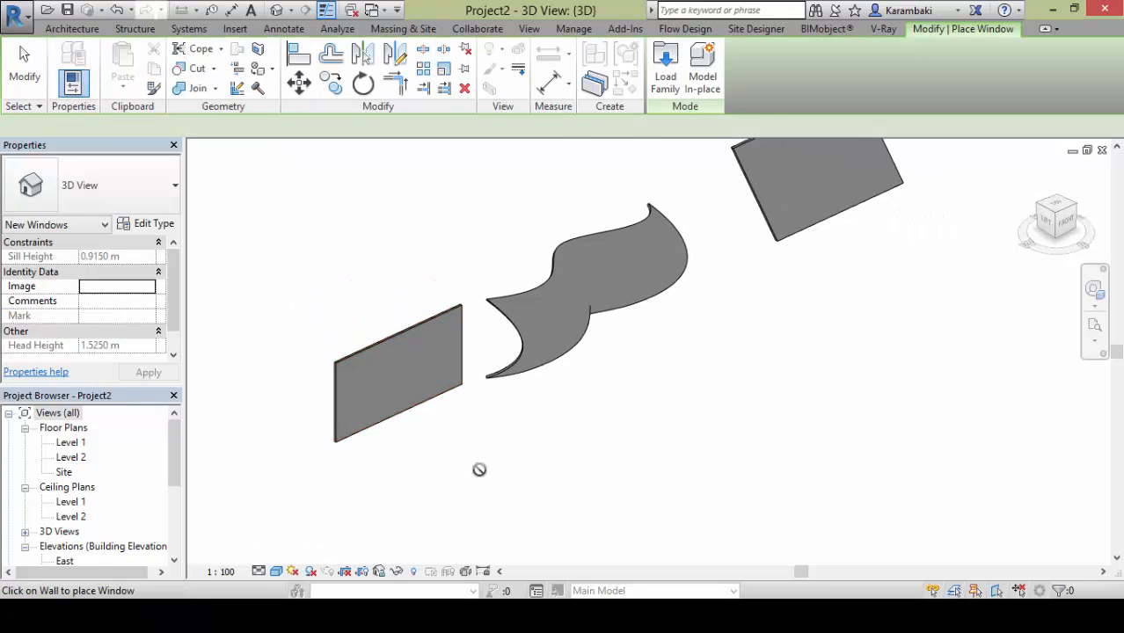
{"action": "scroll", "coordinate": [460, 367], "scroll_direction": "up", "scroll_amount": 3}
{"action": "left_click", "coordinate": [301, 245]}
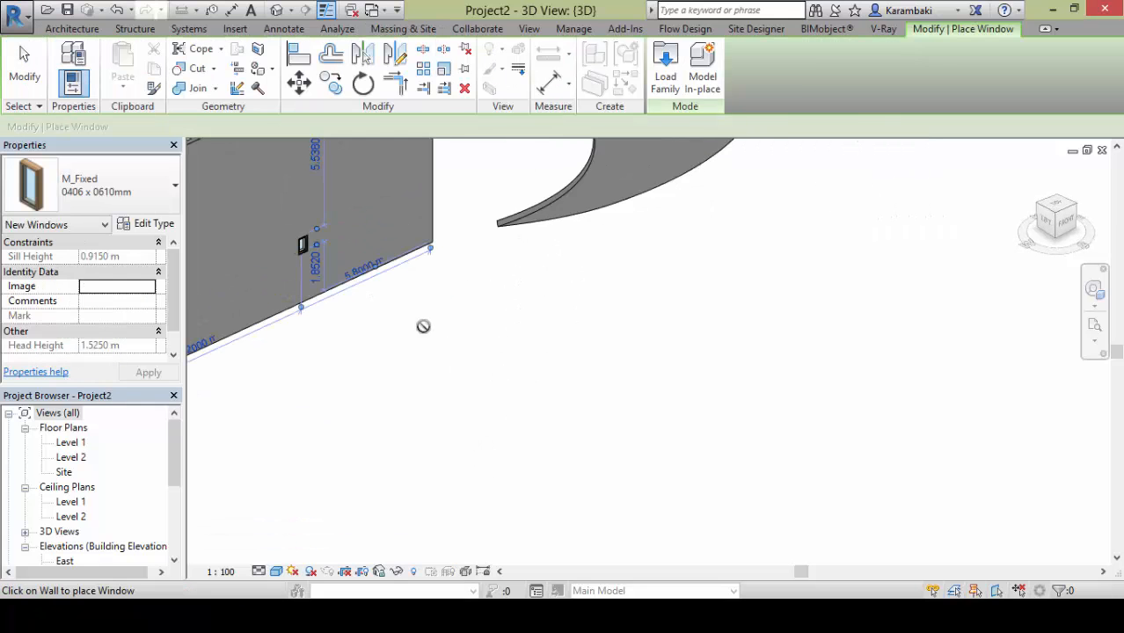
Place several M_Fixed 0406 x 0610mm windows at different heights in the curved wall
{"action": "middle_click_drag", "start_coordinate": [526, 325], "coordinate": [261, 383], "text": "shift"}
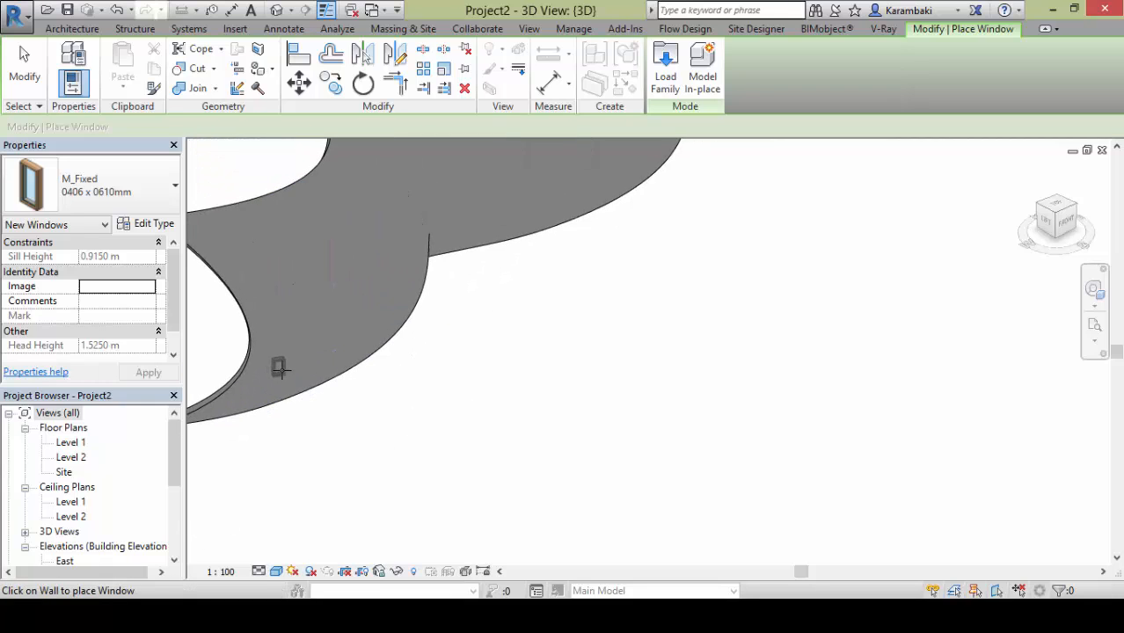
{"action": "left_click", "coordinate": [278, 369]}
{"action": "left_click", "coordinate": [272, 254]}
{"action": "left_click", "coordinate": [319, 205]}
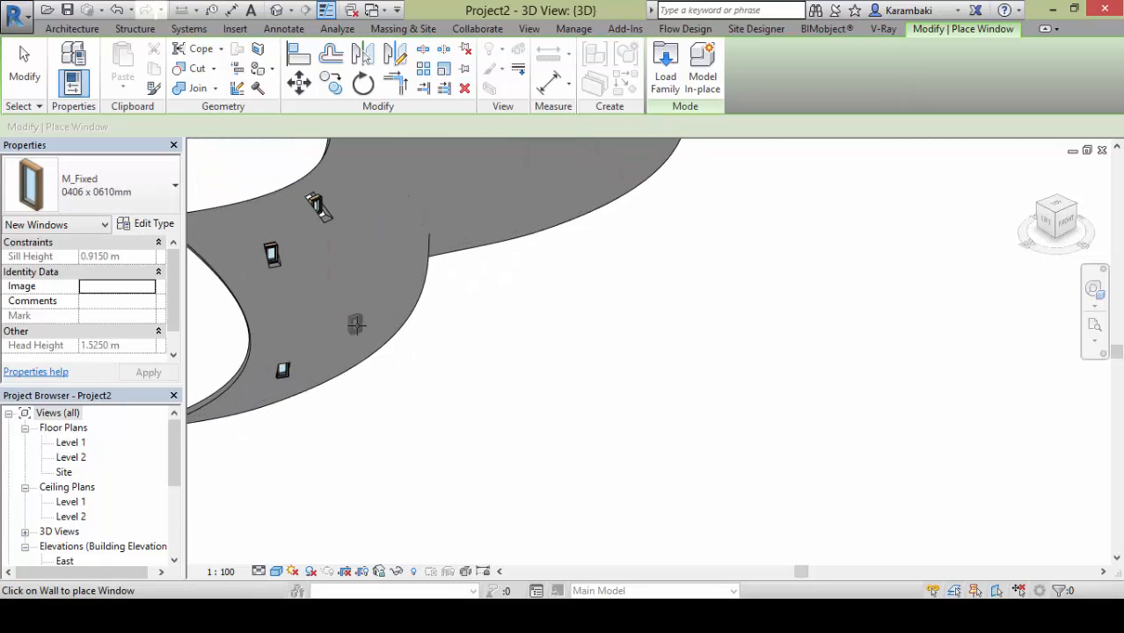
Place four M_Fixed 0406 x 0610mm windows at rising heights in the slanted wall
{"action": "middle_click_drag", "start_coordinate": [682, 381], "coordinate": [517, 489], "text": "shift"}
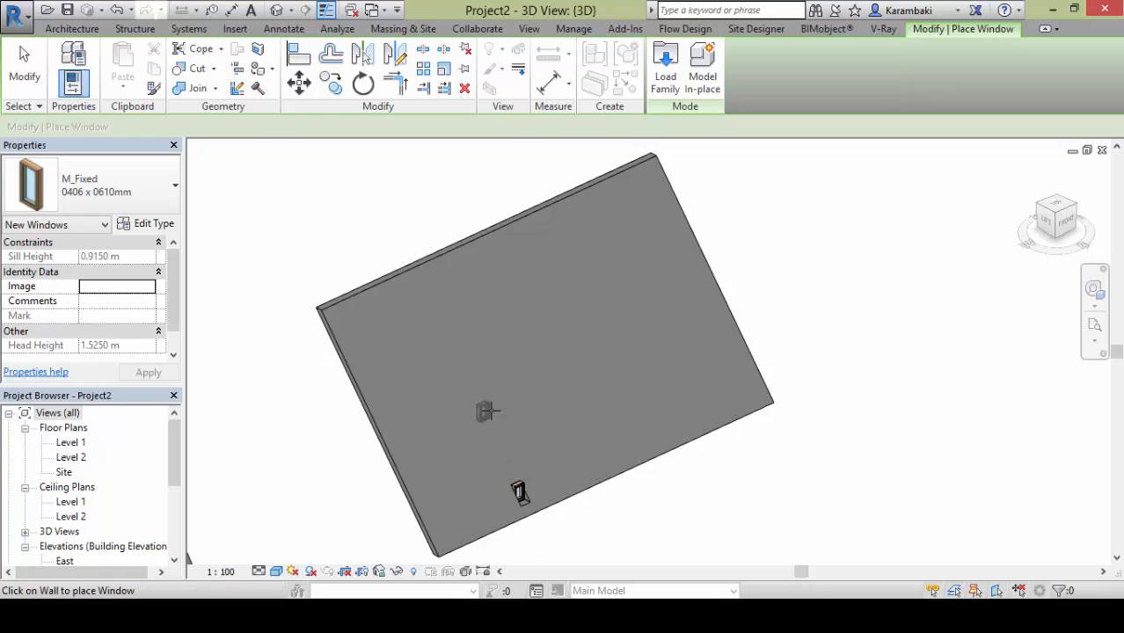
{"action": "left_click", "coordinate": [491, 410]}
{"action": "left_click", "coordinate": [443, 359]}
{"action": "left_click", "coordinate": [426, 316]}
{"action": "scroll", "coordinate": [706, 198], "scroll_direction": "down", "scroll_amount": 5}
{"action": "key", "text": "Escape"}
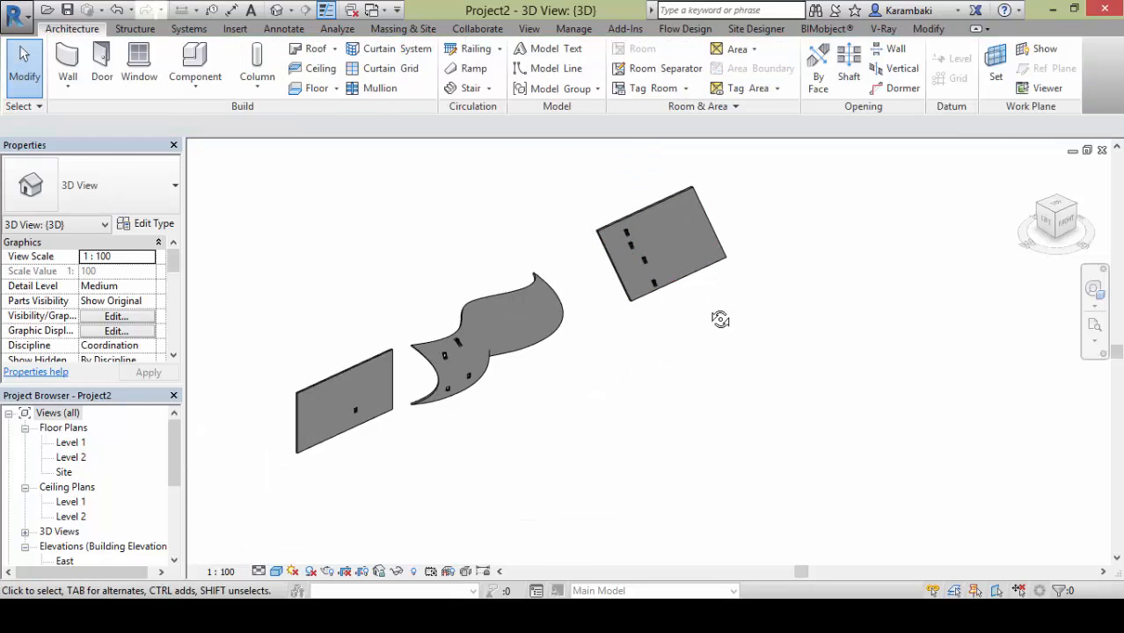
Create a Generic Roof - 300mm by footprint from a freehand rectangle on Level 2 beside the walls, with all edges defining slope
{"action": "middle_click_drag", "start_coordinate": [720, 320], "coordinate": [694, 299], "text": "shift"}
{"action": "left_click", "coordinate": [310, 48]}
{"action": "left_click", "coordinate": [473, 279]}
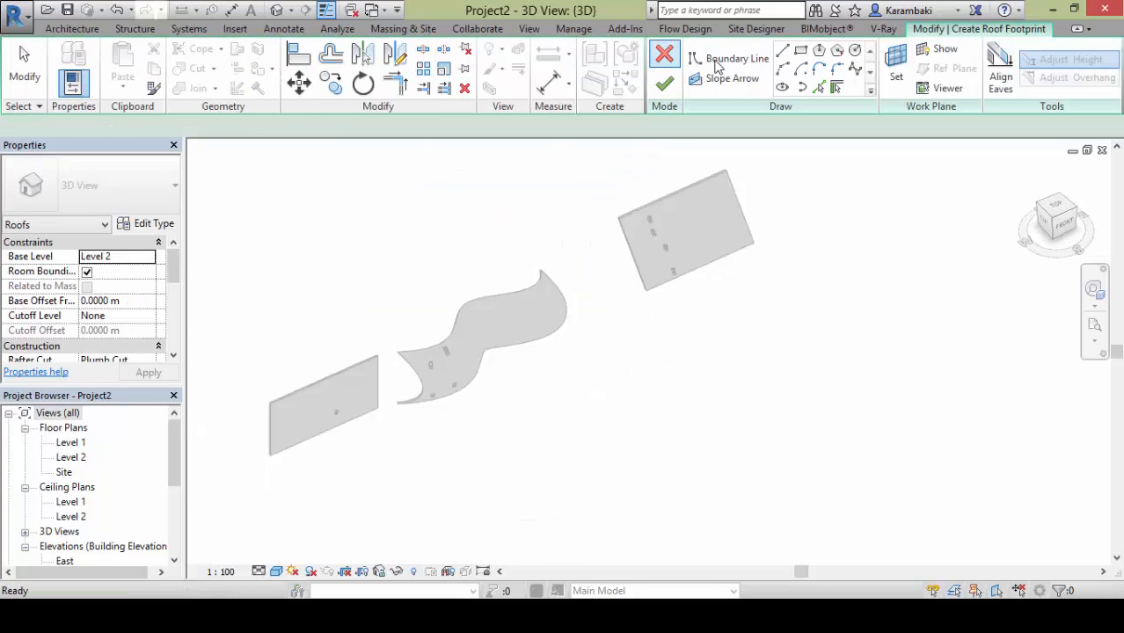
{"action": "left_click", "coordinate": [800, 50]}
{"action": "left_click", "coordinate": [626, 376]}
{"action": "left_click", "coordinate": [592, 466]}
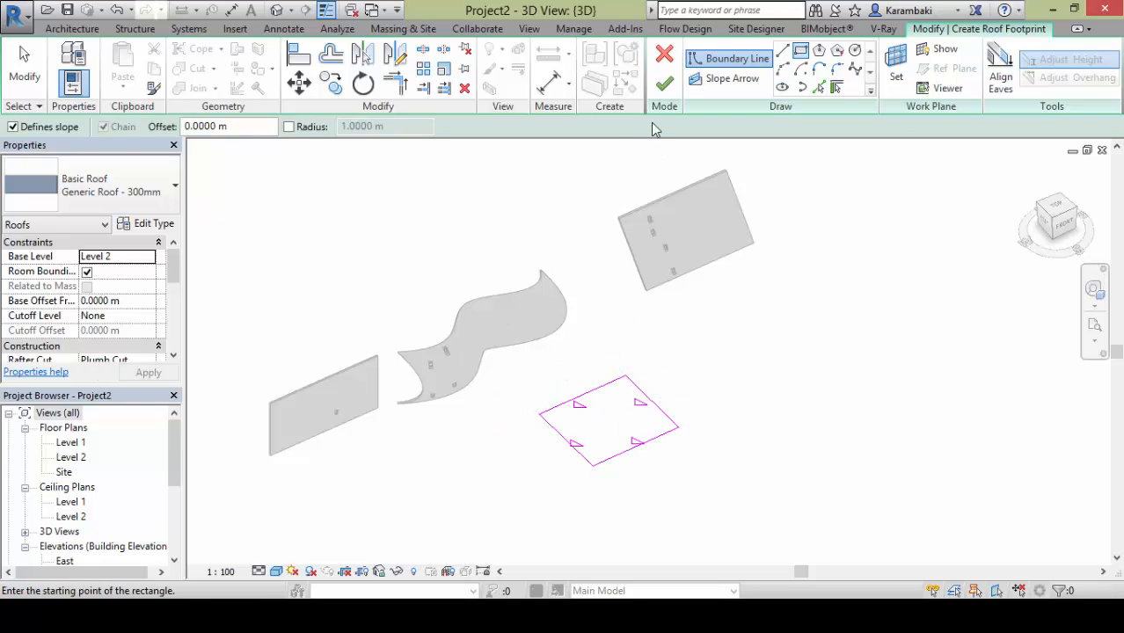
{"action": "left_click", "coordinate": [665, 86]}
{"action": "scroll", "coordinate": [656, 454], "scroll_direction": "up", "scroll_amount": 3}
{"action": "key", "text": "Escape"}
Try to place an M_Fixed window on the sloping roof
{"action": "left_click", "coordinate": [141, 63]}
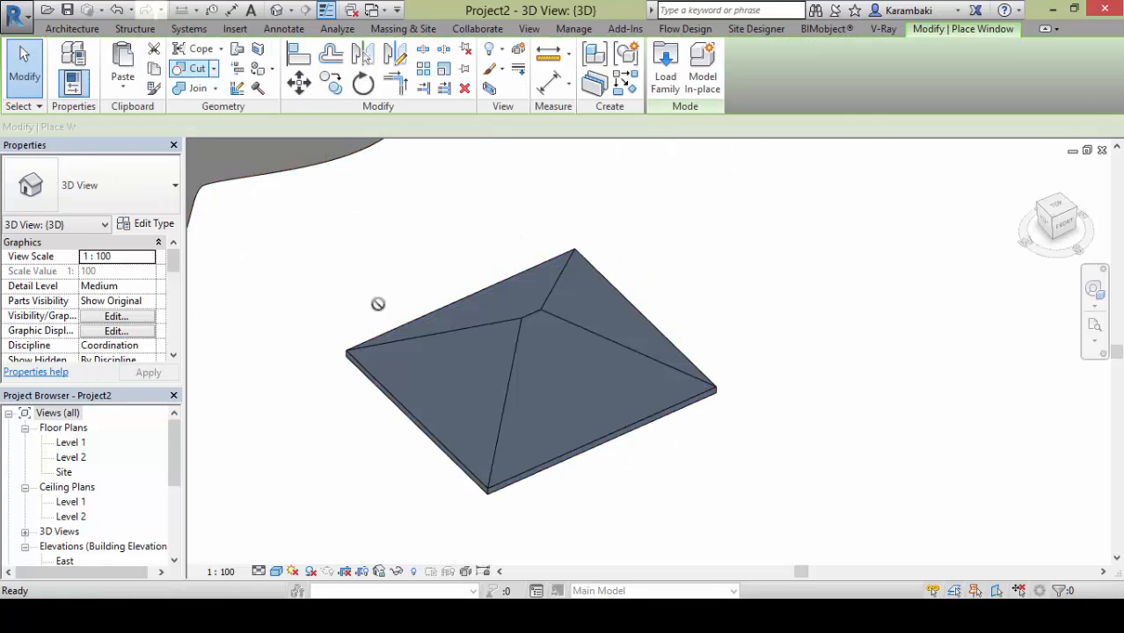
{"action": "scroll", "coordinate": [473, 370], "scroll_direction": "up", "scroll_amount": 3}
{"action": "scroll", "coordinate": [475, 365], "scroll_direction": "down", "scroll_amount": 5}
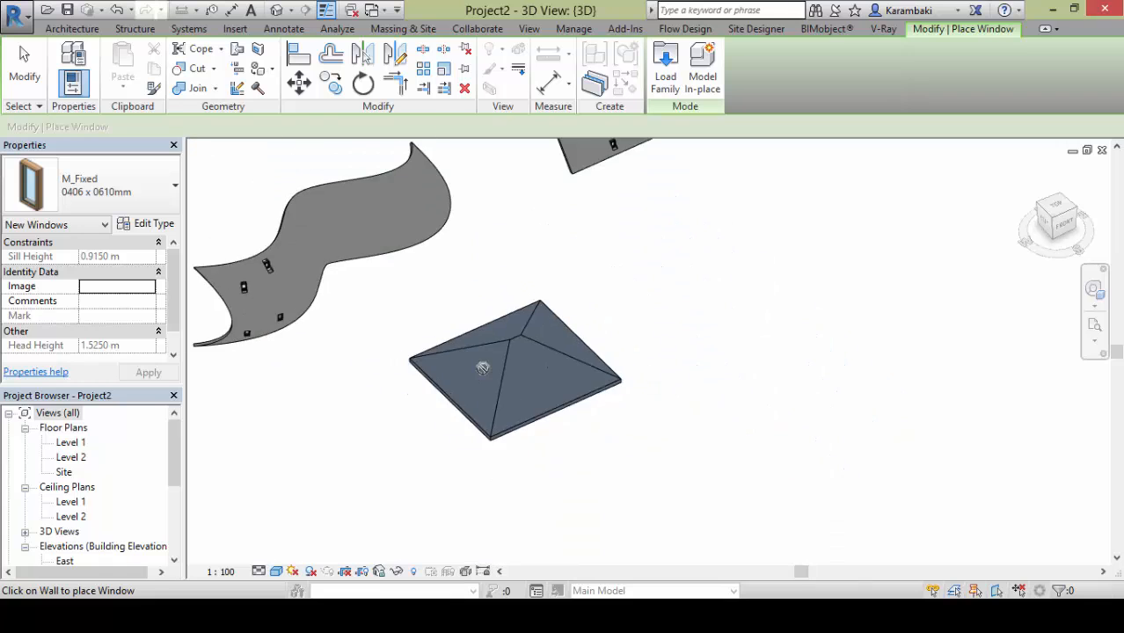
{"action": "middle_click_drag", "start_coordinate": [481, 359], "coordinate": [635, 316], "text": "shift"}
{"action": "scroll", "coordinate": [561, 315], "scroll_direction": "up", "scroll_amount": 5}
{"action": "scroll", "coordinate": [562, 320], "scroll_direction": "down", "scroll_amount": 7}
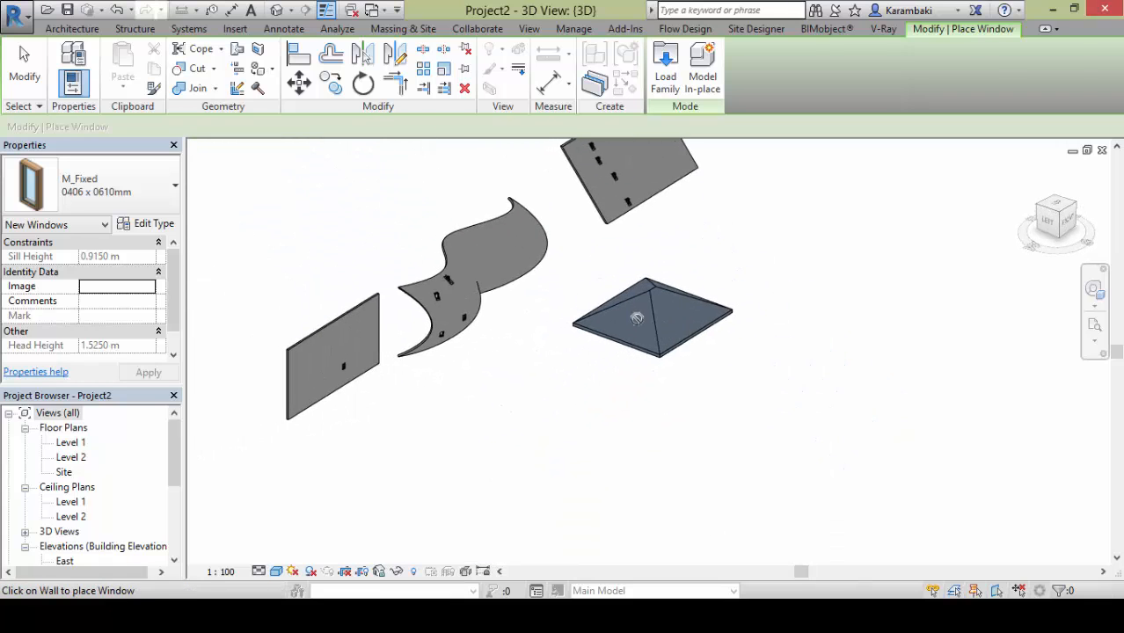
{"action": "key", "text": "Escape"}
Examine how the windows sit in the straight wall and in the curved wall
{"action": "middle_click_drag", "start_coordinate": [431, 355], "coordinate": [358, 354], "text": "shift"}
{"action": "scroll", "coordinate": [306, 317], "scroll_direction": "up", "scroll_amount": 4}
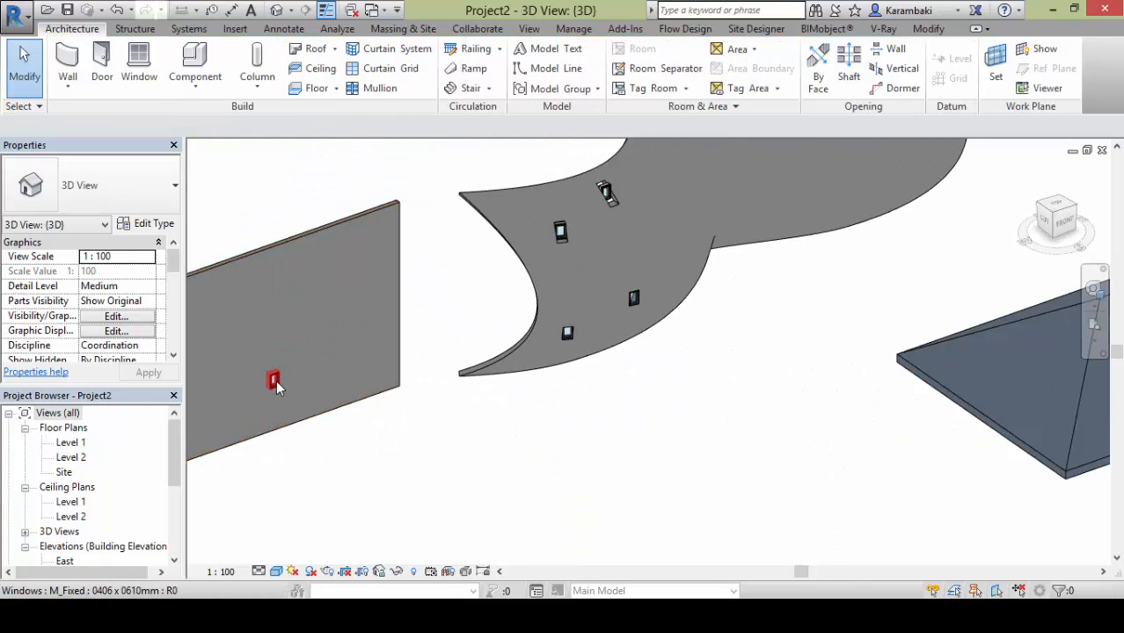
{"action": "left_click", "coordinate": [272, 381]}
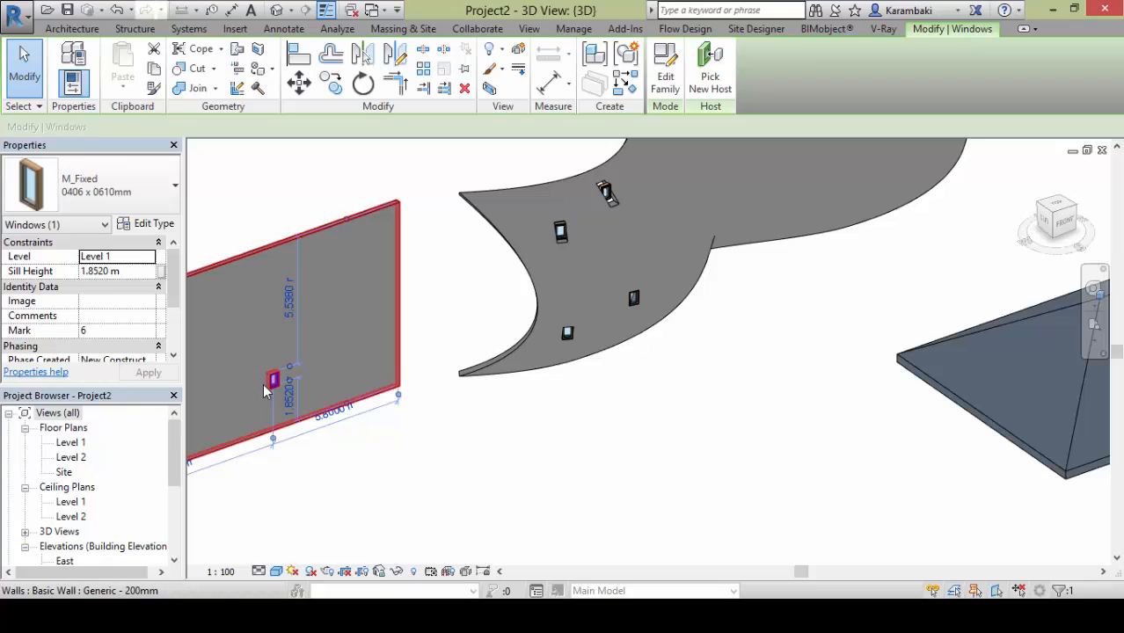
{"action": "scroll", "coordinate": [271, 380], "scroll_direction": "down", "scroll_amount": 2}
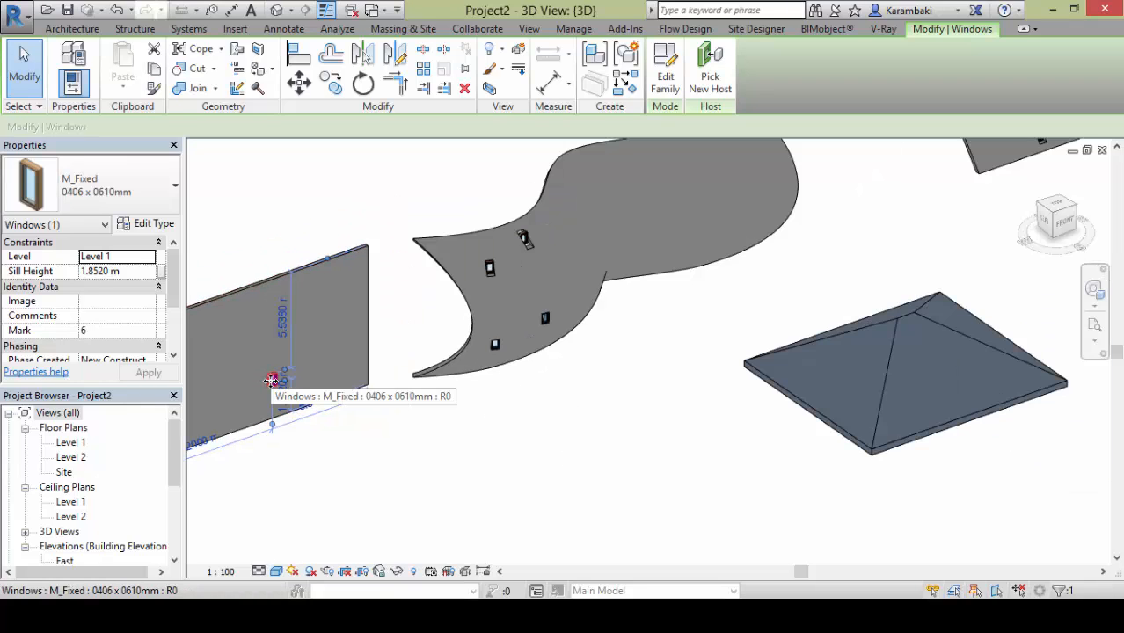
{"action": "middle_click_drag", "start_coordinate": [275, 384], "coordinate": [485, 347], "text": "shift"}
{"action": "left_click", "coordinate": [583, 220]}
{"action": "key", "text": "Escape"}
{"action": "left_click", "coordinate": [615, 297]}
{"action": "key", "text": "Escape"}
{"action": "left_click", "coordinate": [536, 256]}
{"action": "middle_click_drag", "start_coordinate": [631, 209], "coordinate": [424, 426], "text": "shift"}
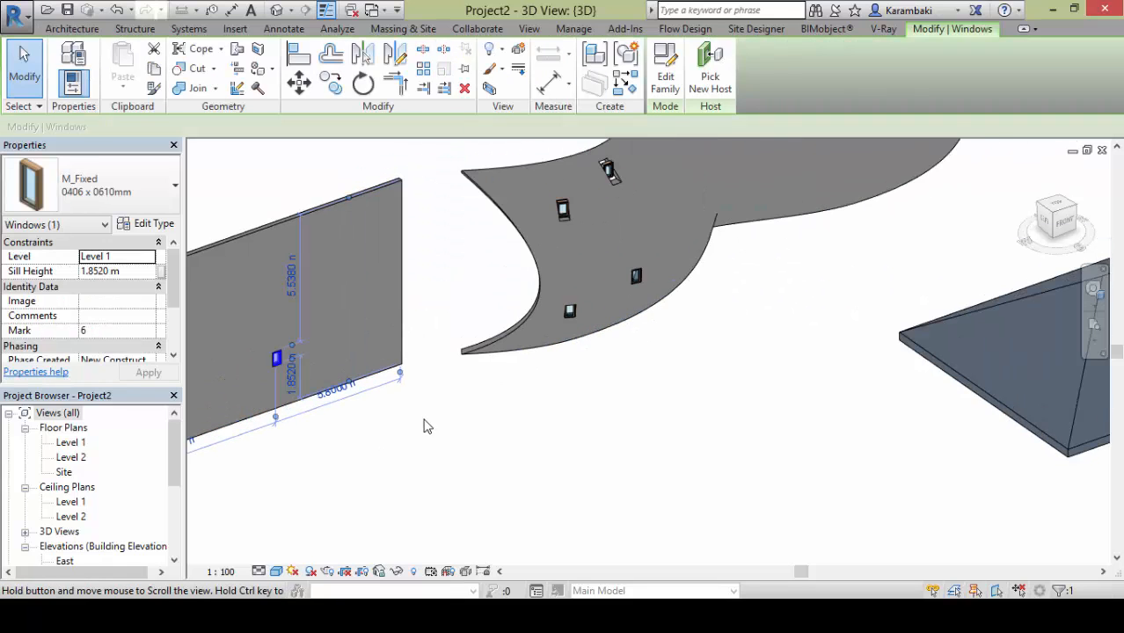
{"action": "scroll", "coordinate": [527, 364], "scroll_direction": "down", "scroll_amount": 2}
{"action": "scroll", "coordinate": [515, 356], "scroll_direction": "up", "scroll_amount": 2}
{"action": "middle_click_drag", "start_coordinate": [514, 356], "coordinate": [283, 426]}
{"action": "key", "text": "Escape"}
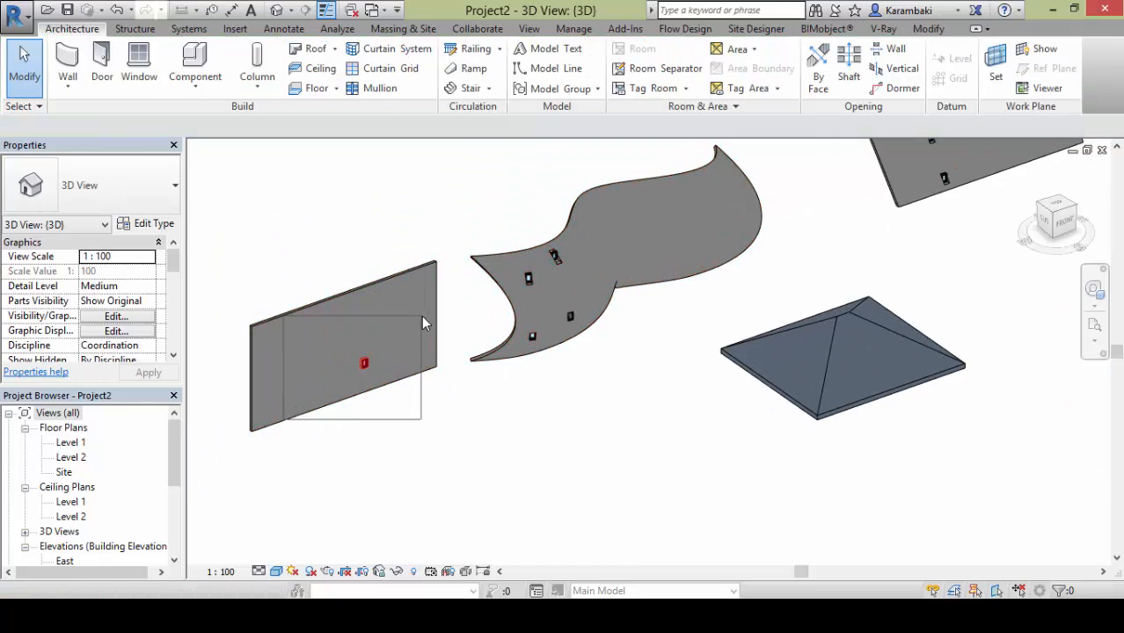
Inspect the straight wall's window up close and compare it with the windows in the curved wall
{"action": "left_click", "coordinate": [367, 368]}
{"action": "scroll", "coordinate": [367, 367], "scroll_direction": "up", "scroll_amount": 5}
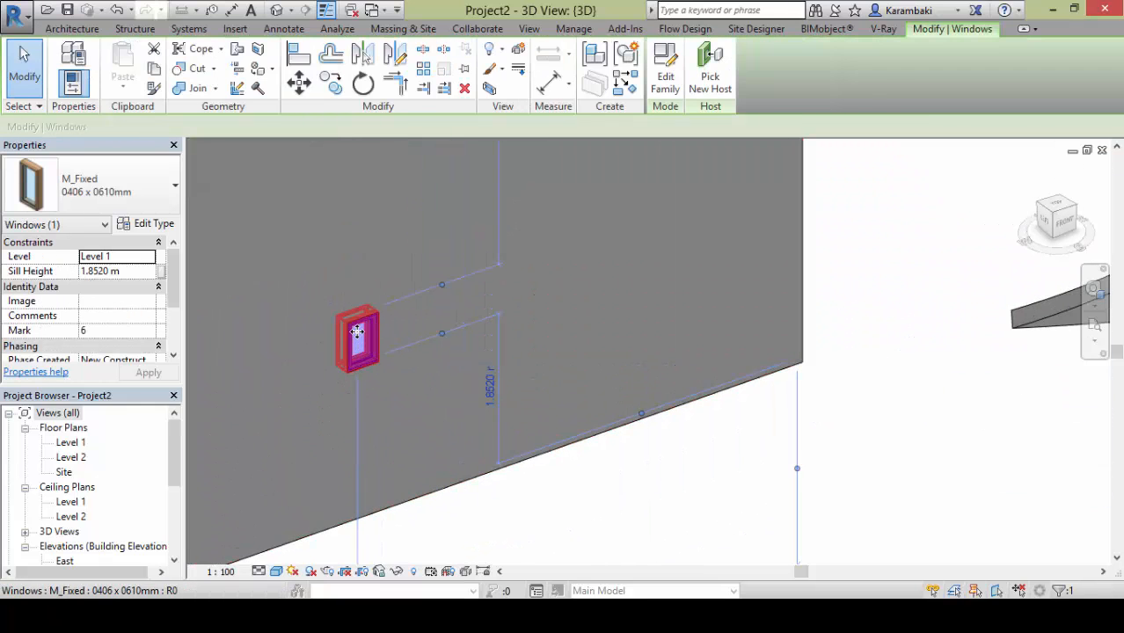
{"action": "scroll", "coordinate": [357, 332], "scroll_direction": "down", "scroll_amount": 7}
{"action": "key", "text": "Escape"}
{"action": "middle_click_drag", "start_coordinate": [730, 291], "coordinate": [744, 310]}
{"action": "scroll", "coordinate": [647, 303], "scroll_direction": "up", "scroll_amount": 2}
{"action": "middle_click_drag", "start_coordinate": [577, 354], "coordinate": [759, 317]}
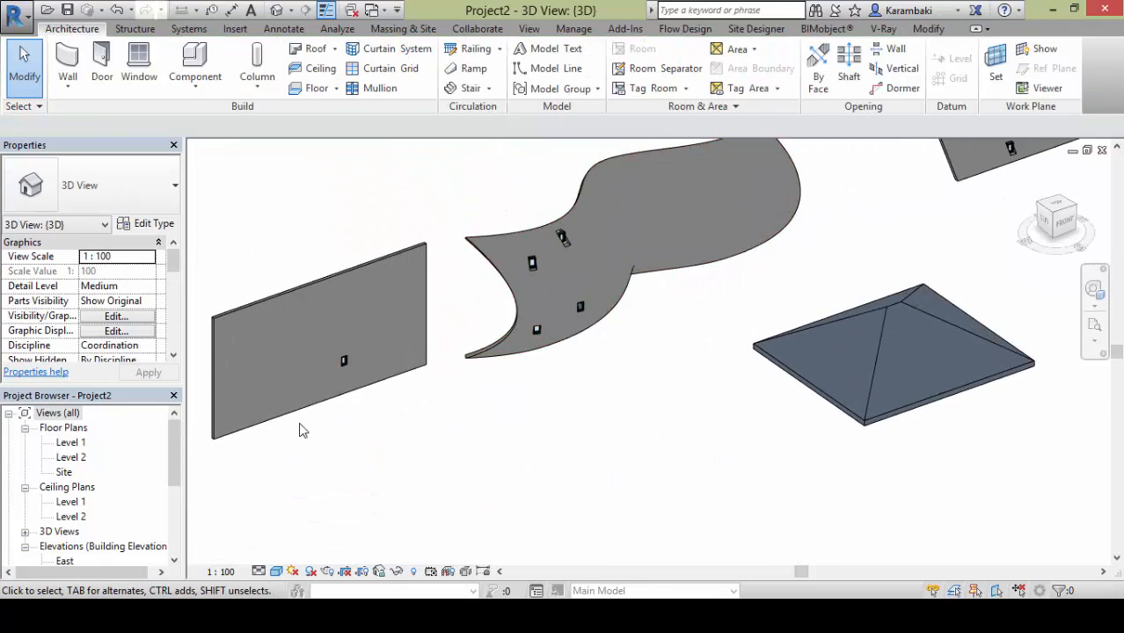
{"action": "scroll", "coordinate": [299, 430], "scroll_direction": "up", "scroll_amount": 4}
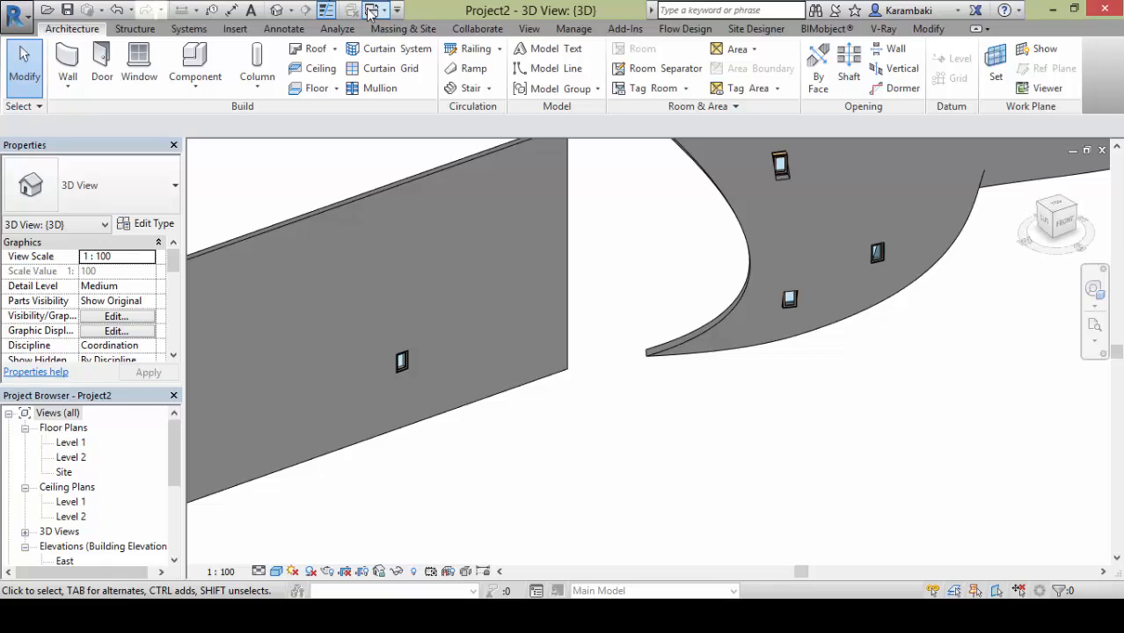
{"action": "middle_click_drag", "start_coordinate": [309, 184], "coordinate": [306, 242]}
{"action": "scroll", "coordinate": [318, 220], "scroll_direction": "down", "scroll_amount": 3}
Open the recent family file KConvert.rfa and return to the 3D view of Project2
{"action": "left_click", "coordinate": [10, 14]}
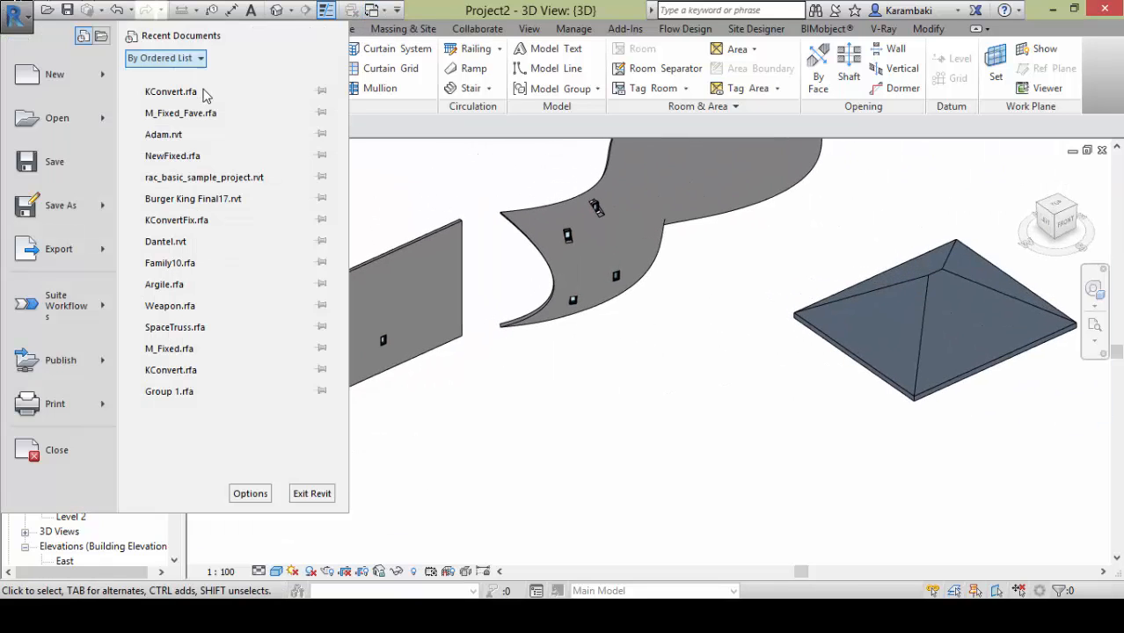
{"action": "left_click", "coordinate": [176, 95]}
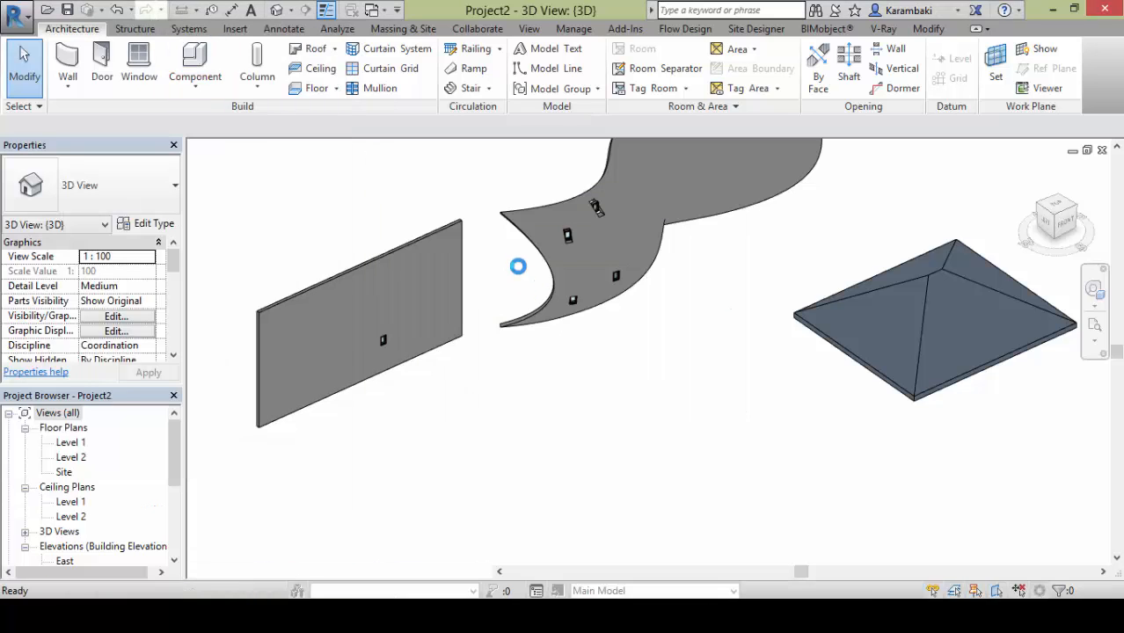
{"action": "left_click", "coordinate": [372, 10]}
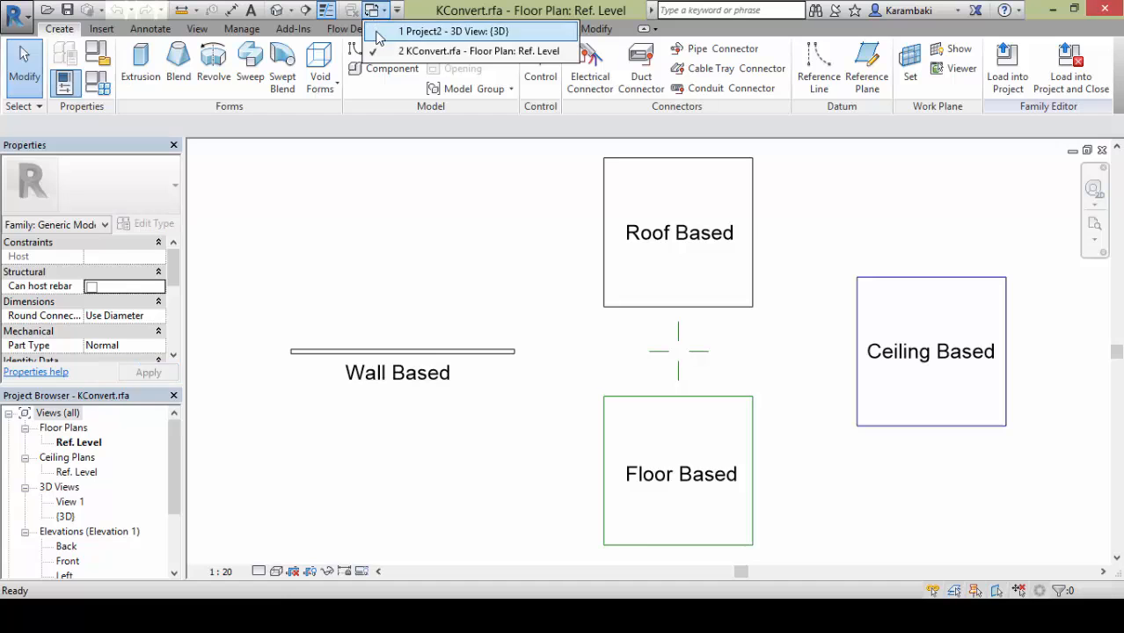
{"action": "left_click", "coordinate": [422, 30]}
Open the straight wall's M_Fixed window family for editing and make the Walls category visible in its 3D view
{"action": "left_click", "coordinate": [383, 340]}
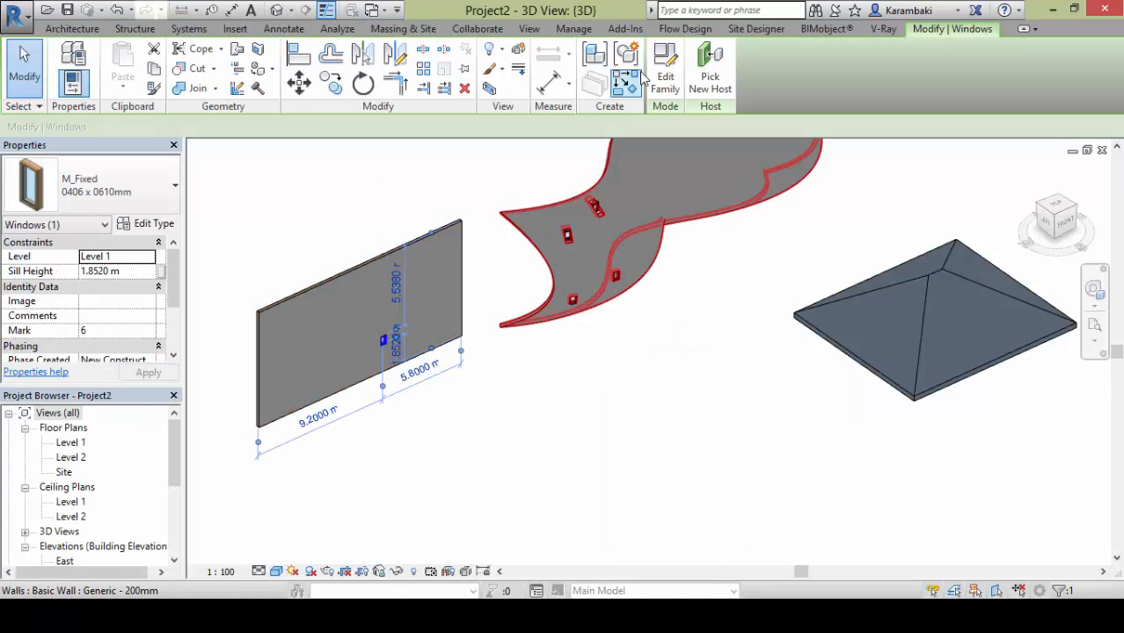
{"action": "left_click", "coordinate": [665, 81]}
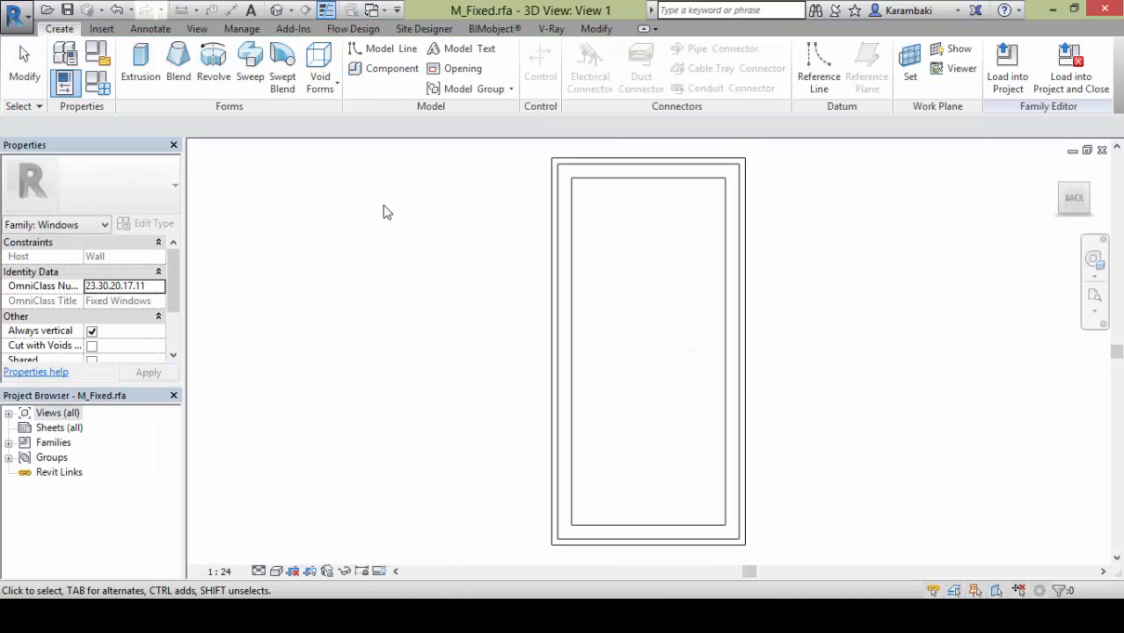
{"action": "key", "text": "v"}
{"action": "key", "text": "g"}
{"action": "left_click", "coordinate": [101, 174]}
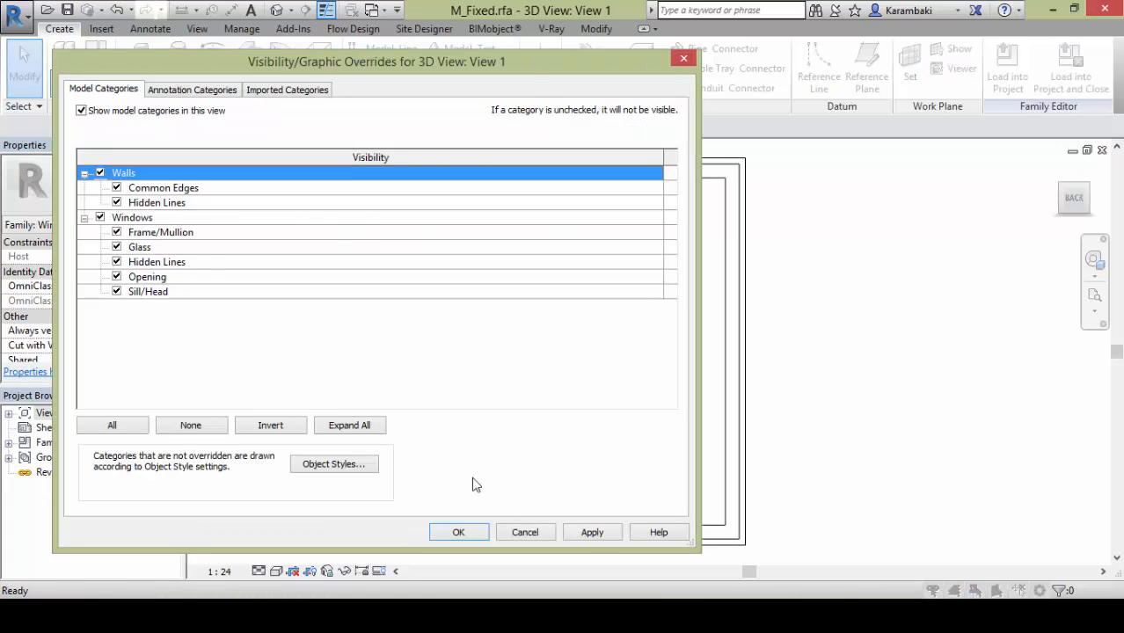
{"action": "left_click", "coordinate": [458, 532]}
Examine the window and its host wall from an angle in the family's 3D view, test-selecting the elements around the opening
{"action": "scroll", "coordinate": [488, 370], "scroll_direction": "down", "scroll_amount": 3}
{"action": "middle_click_drag", "start_coordinate": [491, 316], "coordinate": [387, 317], "text": "shift"}
{"action": "left_click", "coordinate": [445, 249]}
{"action": "middle_click_drag", "start_coordinate": [447, 255], "coordinate": [609, 284], "text": "shift"}
{"action": "left_click", "coordinate": [320, 184]}
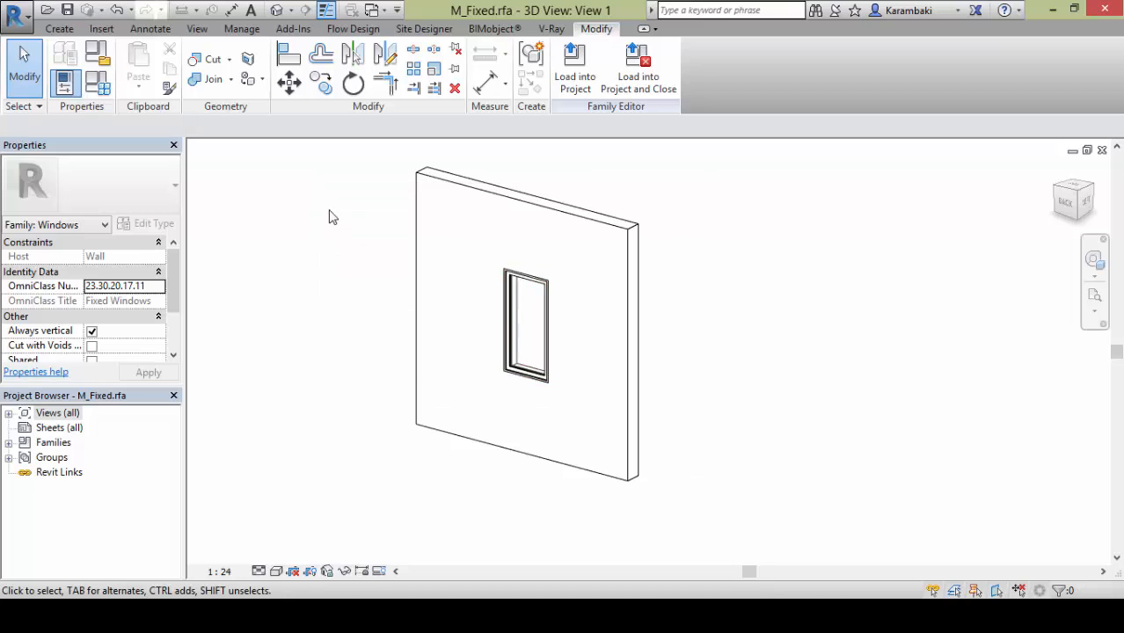
{"action": "left_click_drag", "start_coordinate": [332, 189], "coordinate": [626, 457]}
{"action": "scroll", "coordinate": [300, 233], "scroll_direction": "up", "scroll_amount": 1}
{"action": "scroll", "coordinate": [300, 228], "scroll_direction": "up", "scroll_amount": 2}
{"action": "middle_click_drag", "start_coordinate": [467, 233], "coordinate": [349, 218]}
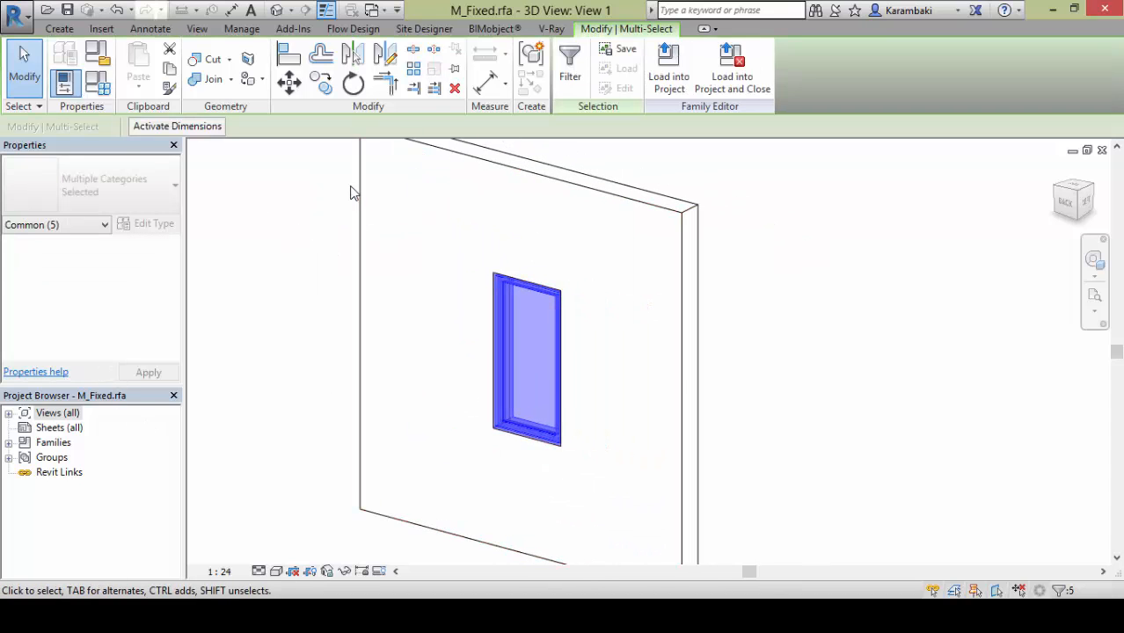
{"action": "left_click_drag", "start_coordinate": [281, 215], "coordinate": [670, 528]}
{"action": "left_click_drag", "start_coordinate": [263, 161], "coordinate": [695, 566]}
{"action": "left_click_drag", "start_coordinate": [275, 156], "coordinate": [693, 527]}
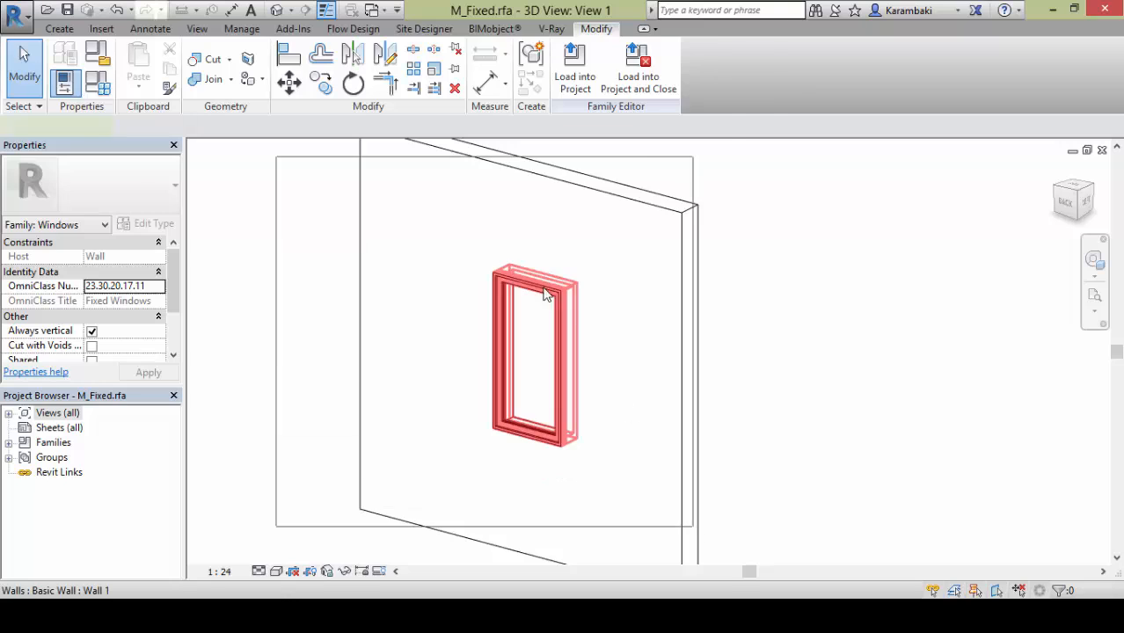
Select the window's frame and glass without the opening cut and review their family element visibility settings
{"action": "left_click_drag", "start_coordinate": [318, 211], "coordinate": [684, 516]}
{"action": "left_click", "coordinate": [569, 66]}
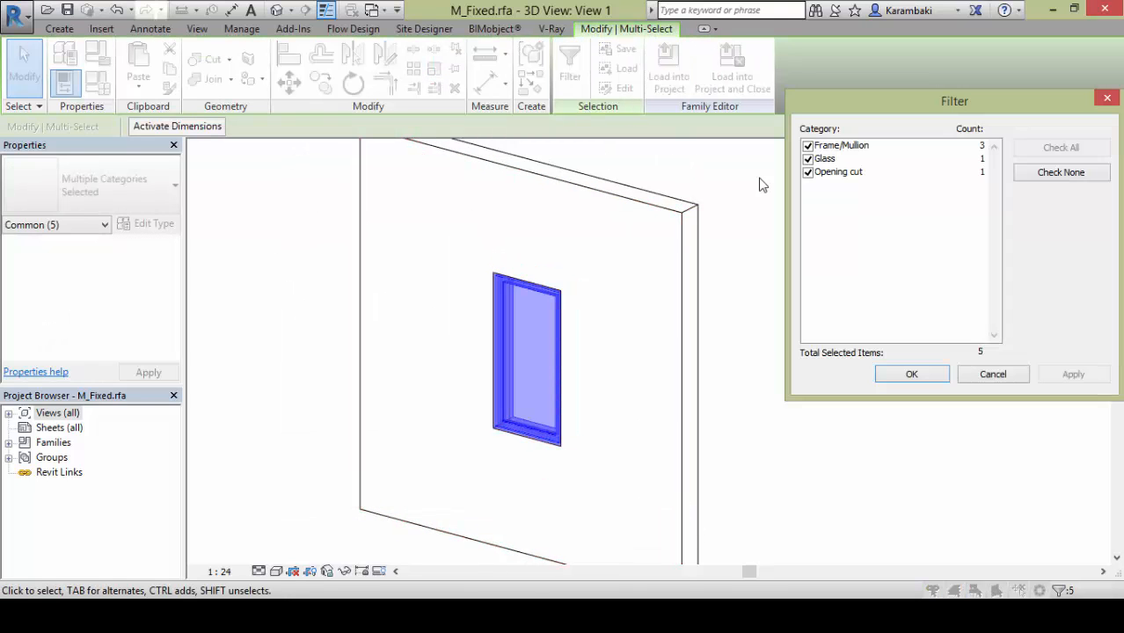
{"action": "left_click", "coordinate": [807, 172]}
{"action": "left_click", "coordinate": [909, 375]}
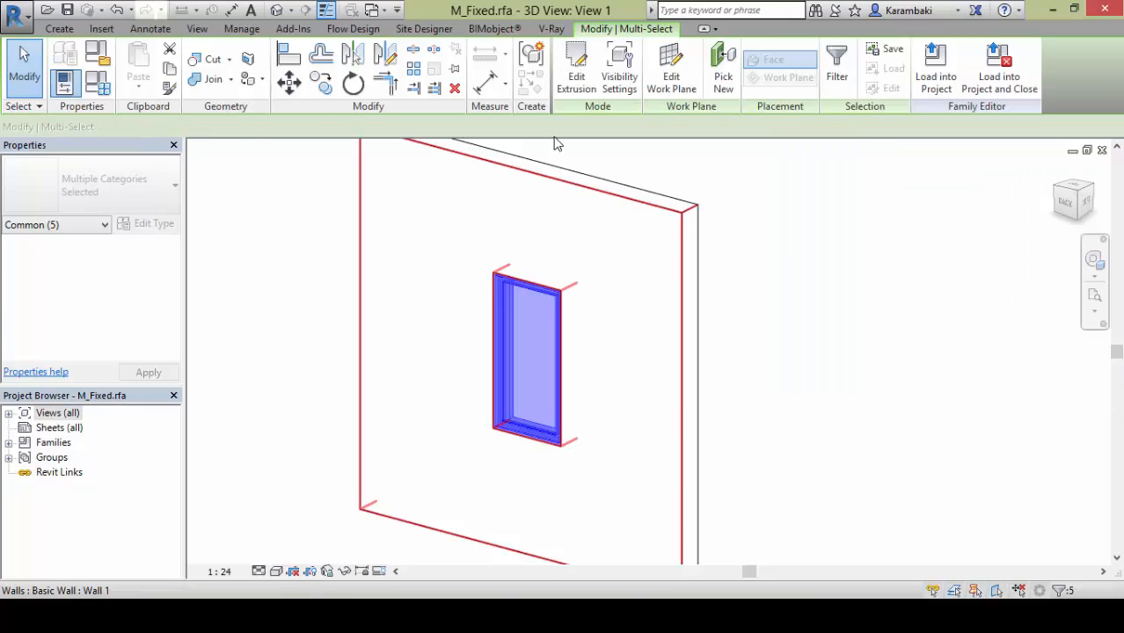
{"action": "left_click", "coordinate": [619, 77]}
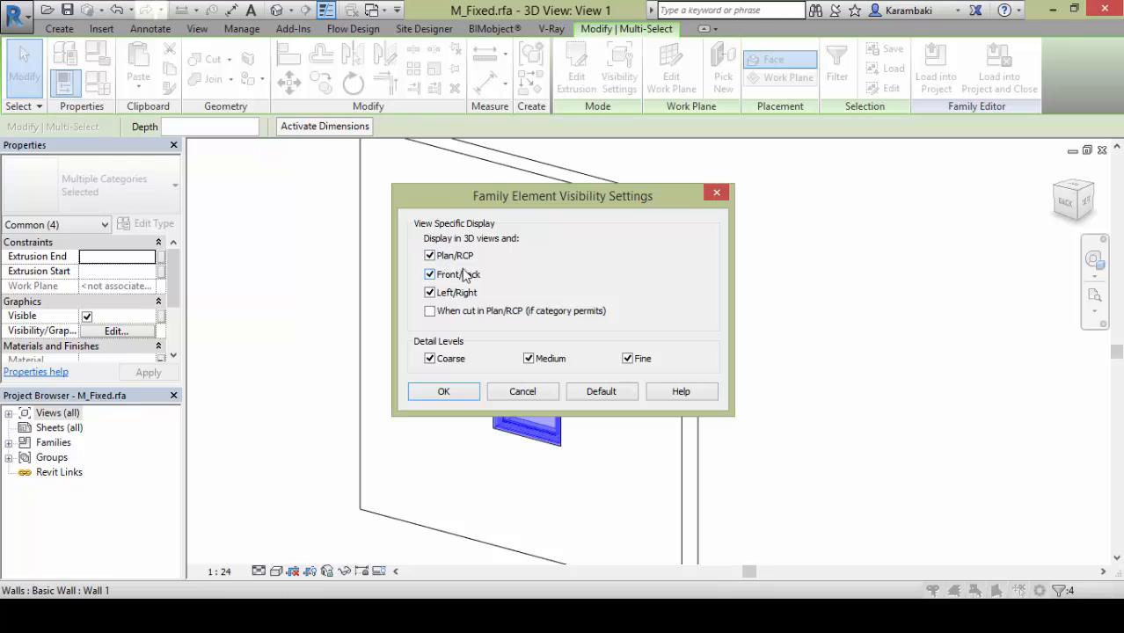
{"action": "left_click", "coordinate": [441, 389]}
{"action": "key", "text": "Escape"}
Make the frame and glass display when cut in Plan/RCP, and open the family's Floor Line floor plan
{"action": "left_click", "coordinate": [8, 413]}
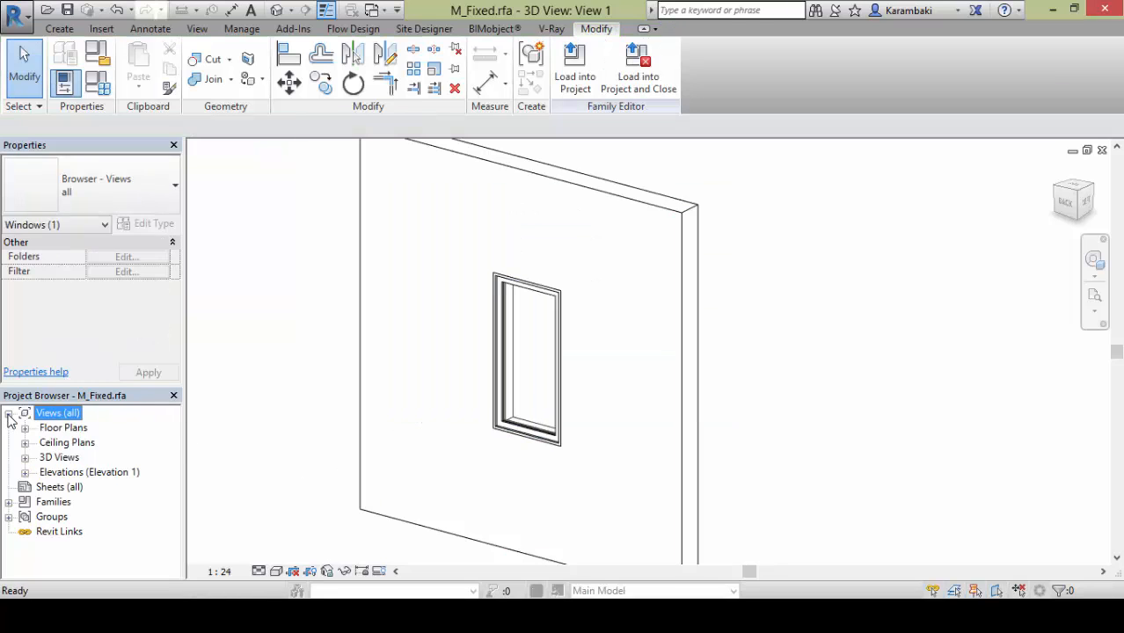
{"action": "left_click", "coordinate": [25, 427]}
{"action": "double_click", "coordinate": [77, 442]}
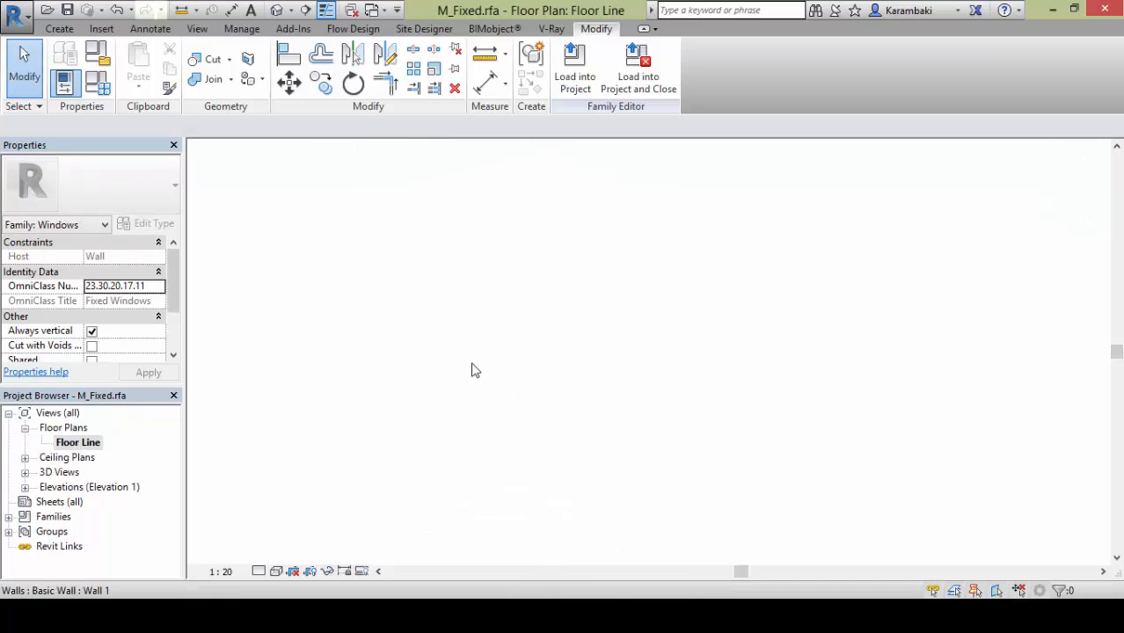
Filter the window elements in plan to Lines (Frame/Mullion) and Lines (Glass), and delete these lines
{"action": "left_click_drag", "start_coordinate": [687, 387], "coordinate": [713, 397]}
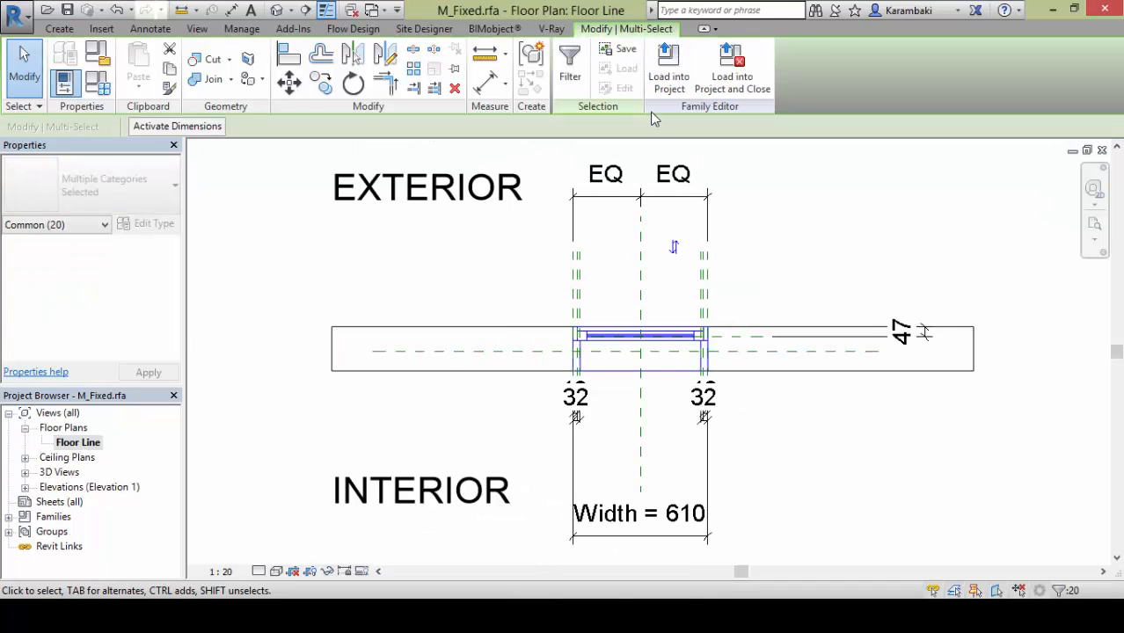
{"action": "left_click", "coordinate": [569, 71]}
{"action": "left_click", "coordinate": [1058, 179]}
{"action": "left_click", "coordinate": [843, 171]}
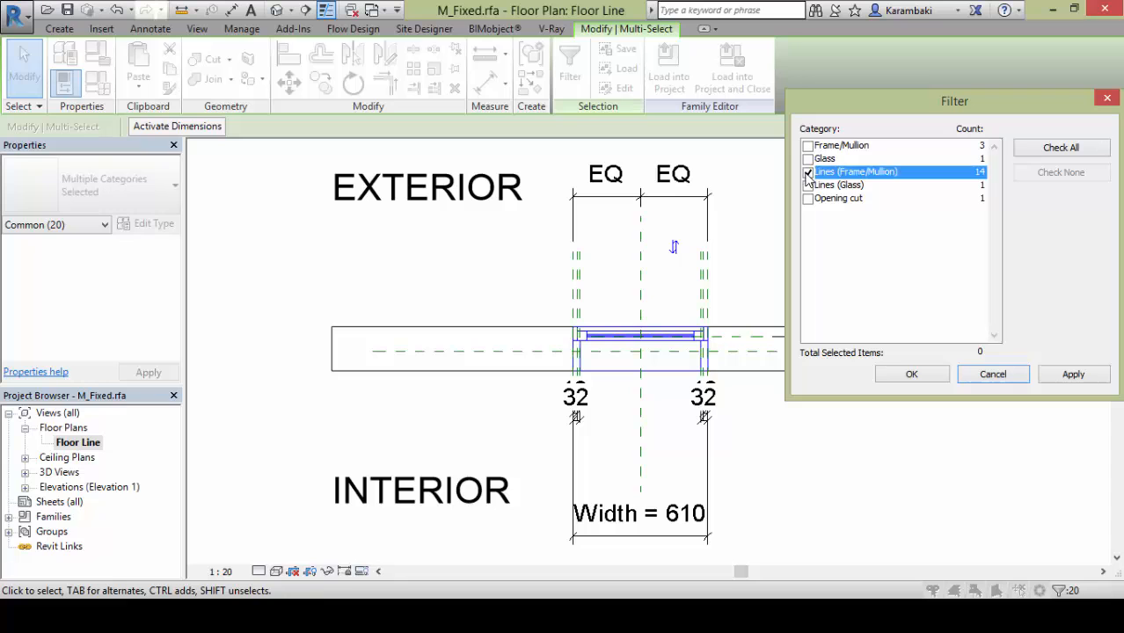
{"action": "left_click", "coordinate": [837, 185]}
{"action": "left_click", "coordinate": [911, 374]}
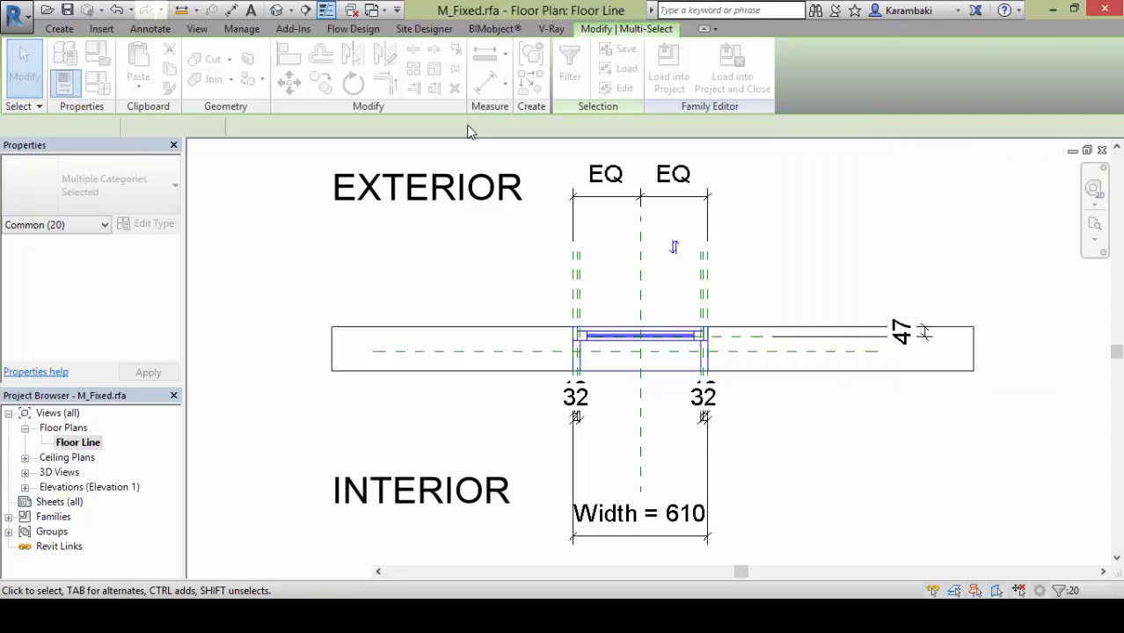
{"action": "left_click", "coordinate": [455, 89]}
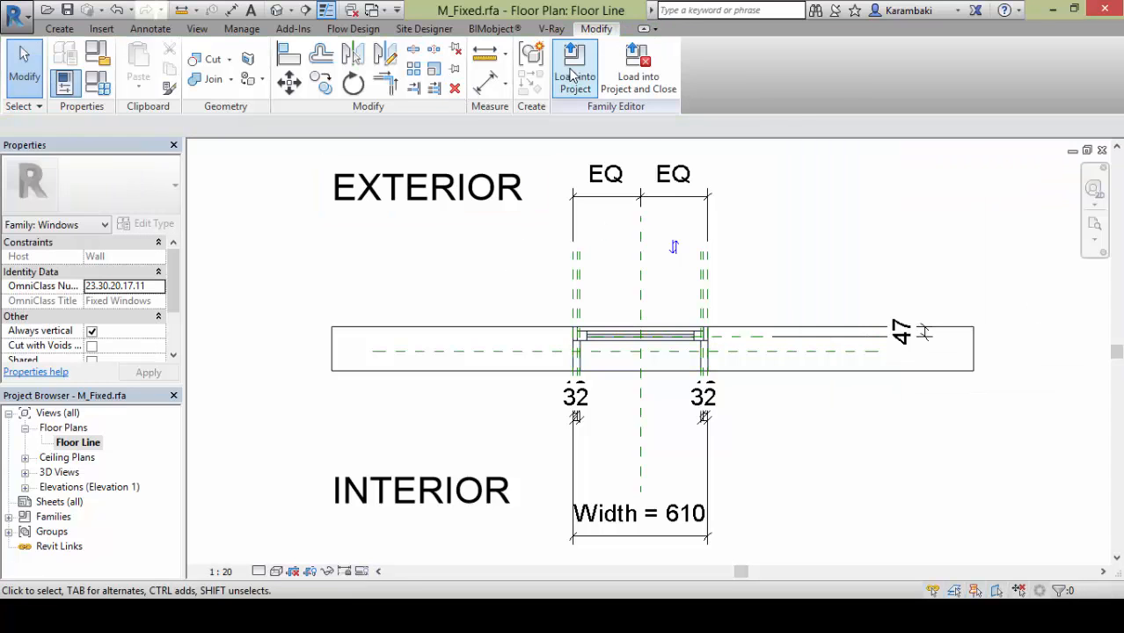
Place an M_Fixed 0406 x 0610mm window in the straight wall on Project2's Level 1 floor plan
{"action": "left_click", "coordinate": [373, 10]}
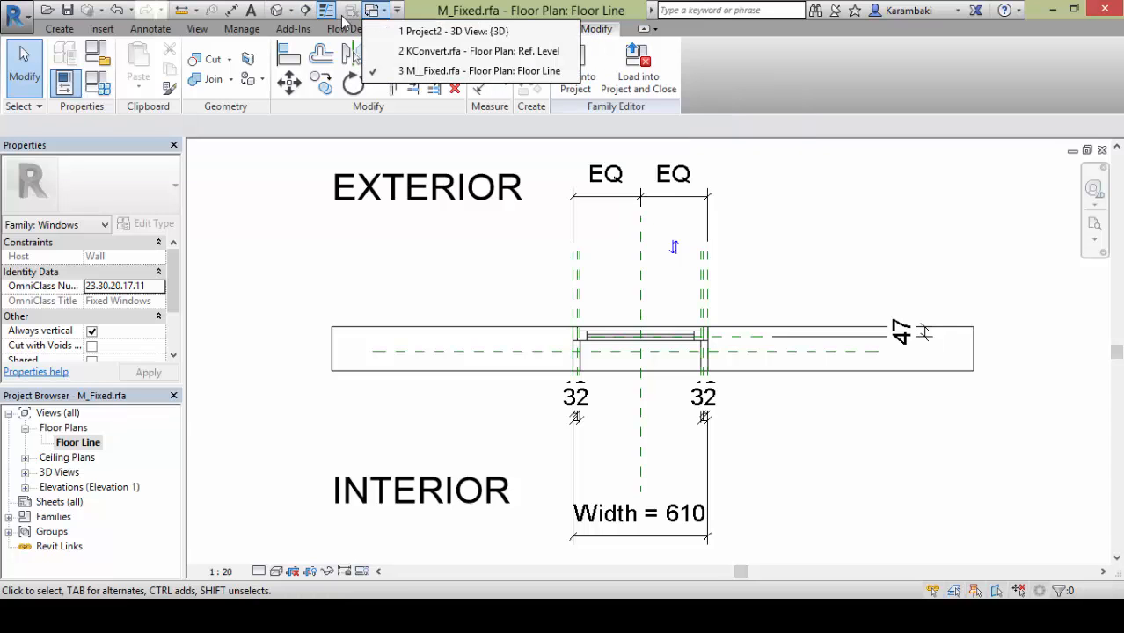
{"action": "left_click", "coordinate": [439, 33]}
{"action": "double_click", "coordinate": [71, 442]}
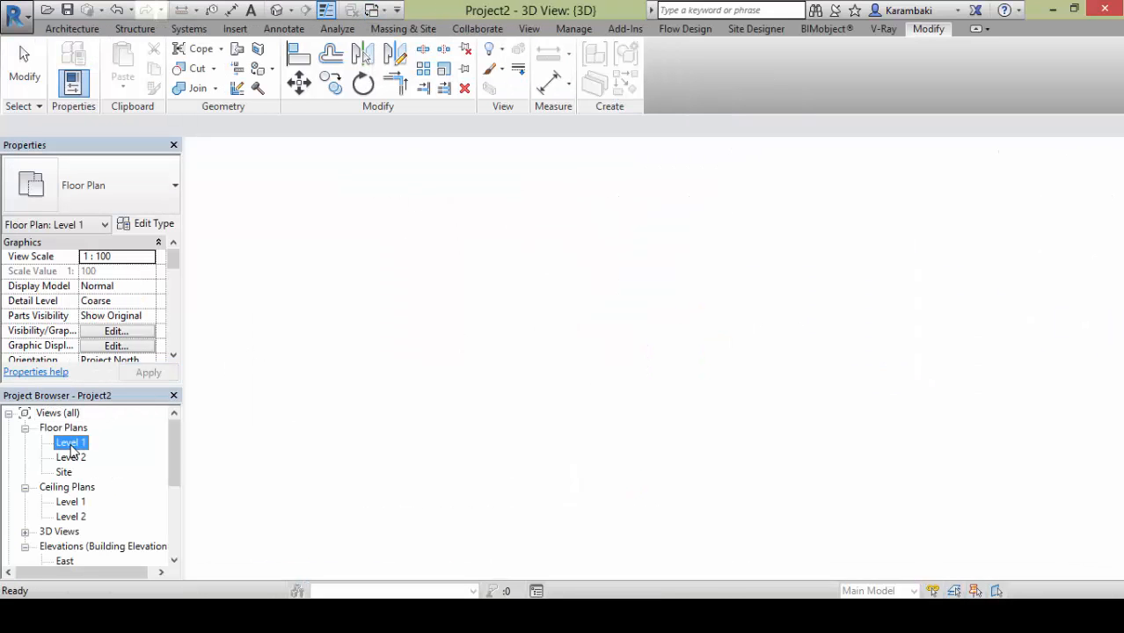
{"action": "scroll", "coordinate": [405, 242], "scroll_direction": "up", "scroll_amount": 4}
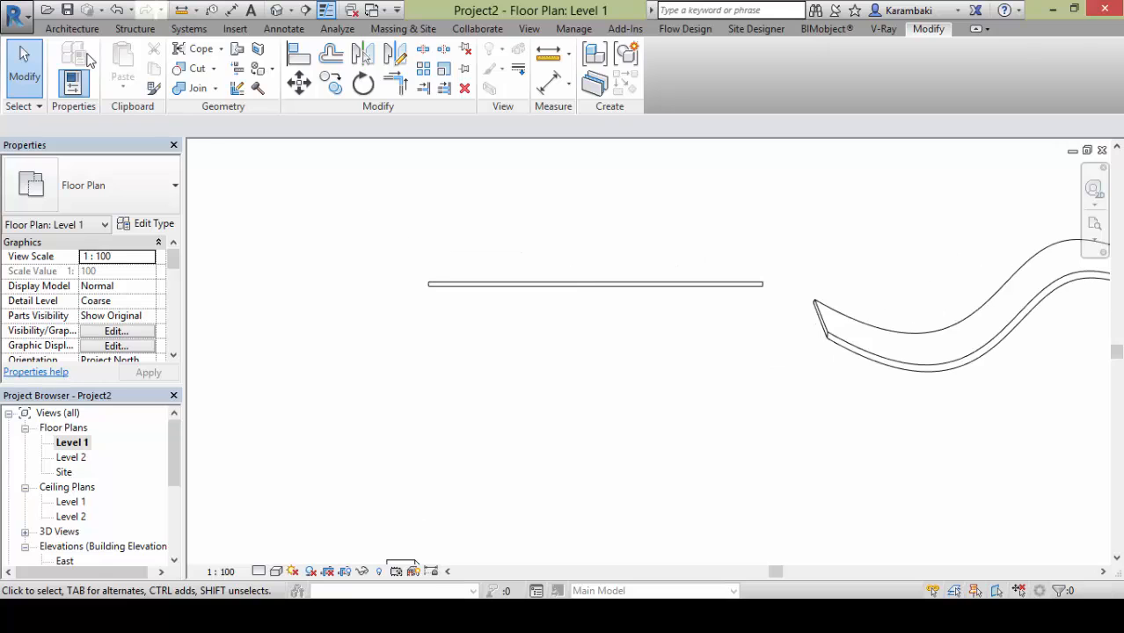
{"action": "left_click", "coordinate": [72, 28]}
{"action": "left_click", "coordinate": [131, 58]}
{"action": "scroll", "coordinate": [744, 306], "scroll_direction": "up", "scroll_amount": 2}
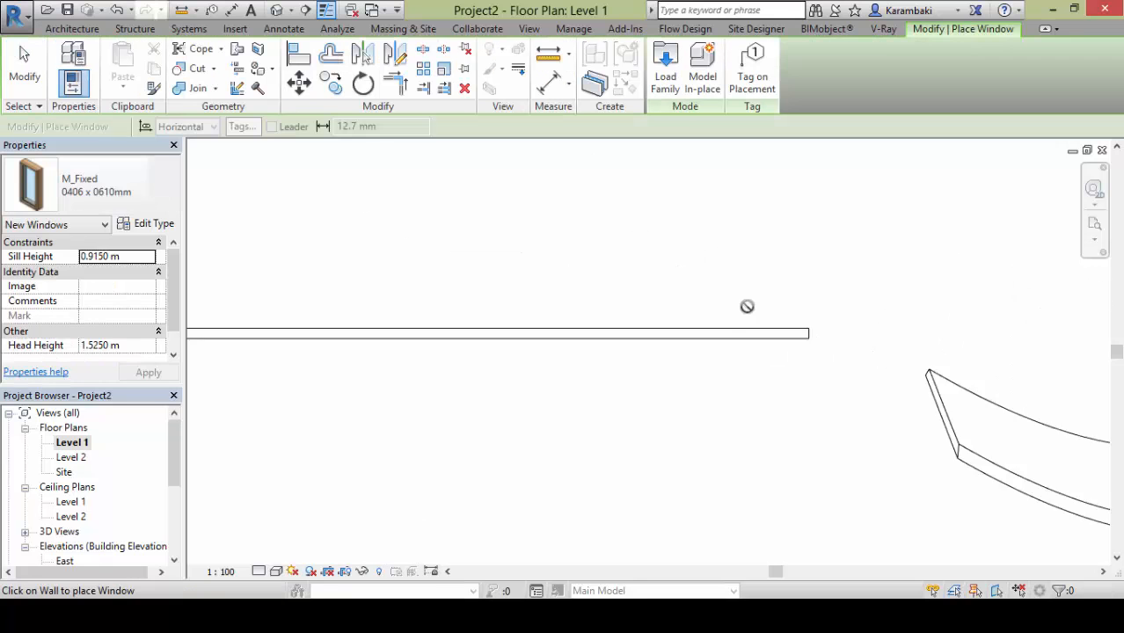
{"action": "left_click", "coordinate": [685, 343]}
{"action": "key", "text": "Escape"}
{"action": "key", "text": "Escape"}
Change the Level 1 plan's visual style so that walls and windows show filled surfaces
{"action": "scroll", "coordinate": [703, 369], "scroll_direction": "up", "scroll_amount": 2}
{"action": "left_click", "coordinate": [275, 572]}
{"action": "left_click", "coordinate": [277, 552]}
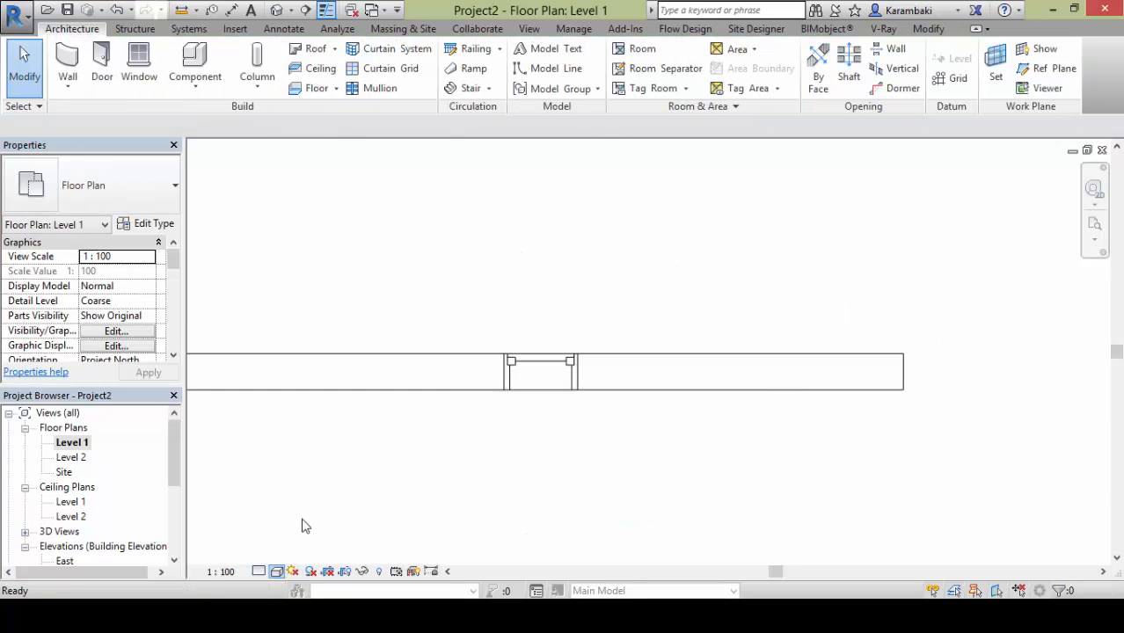
{"action": "scroll", "coordinate": [535, 446], "scroll_direction": "up", "scroll_amount": 2}
Load the edited M_Fixed family into Project2 only, replacing the version already in the project
{"action": "left_click", "coordinate": [371, 11]}
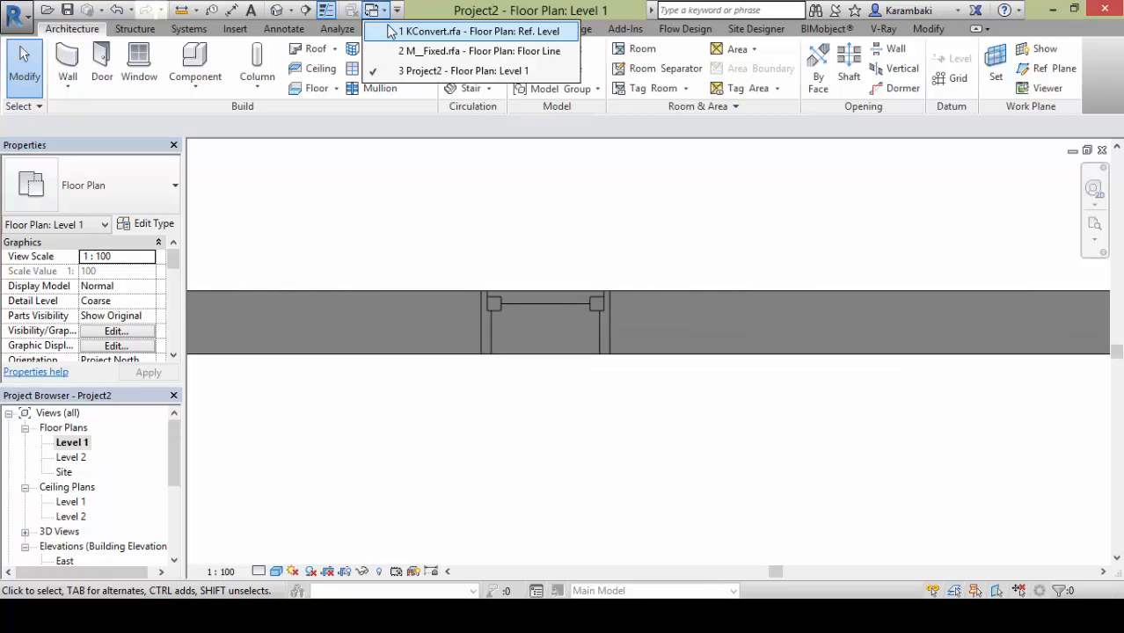
{"action": "left_click", "coordinate": [400, 51]}
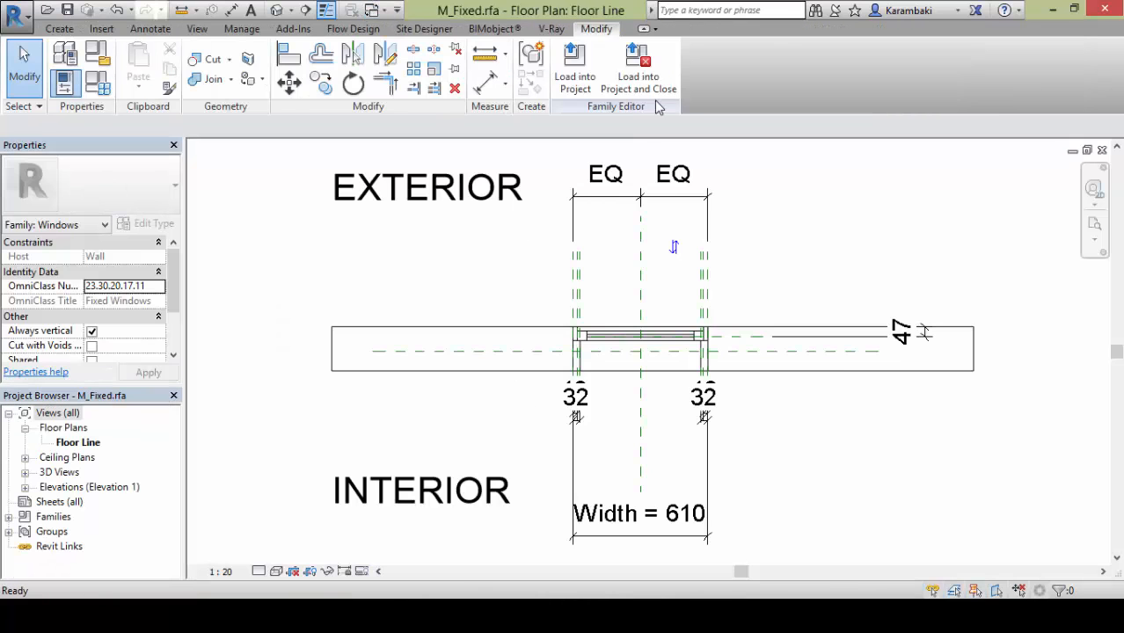
{"action": "left_click", "coordinate": [574, 75]}
{"action": "left_click", "coordinate": [603, 246]}
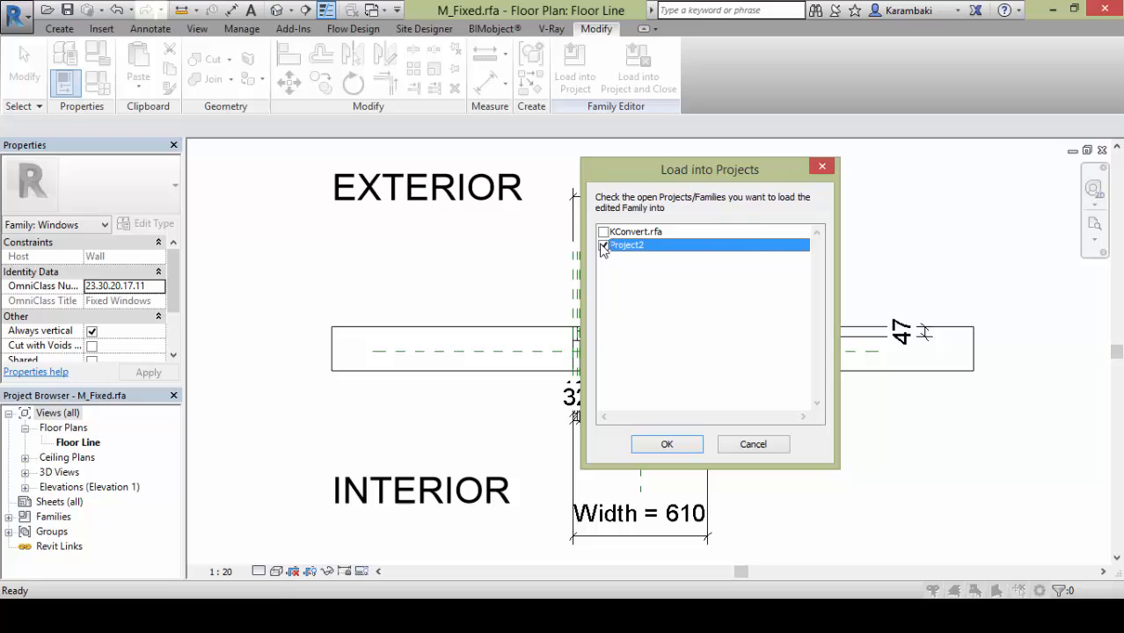
{"action": "left_click", "coordinate": [666, 444]}
{"action": "left_click", "coordinate": [502, 261]}
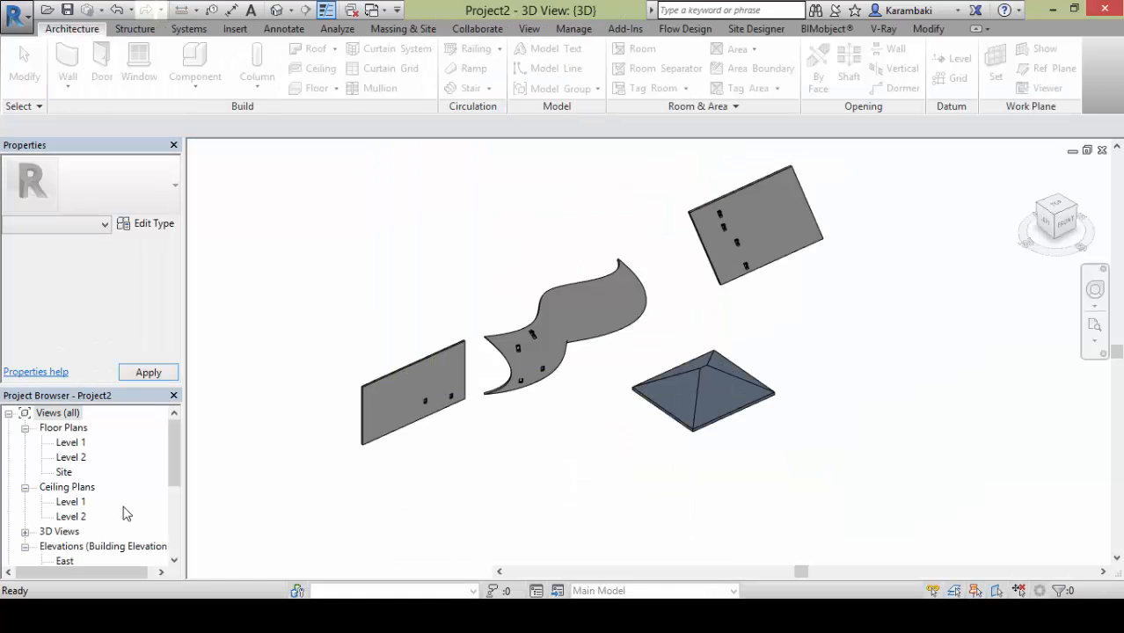
Examine the reloaded window in the straight wall on the Level 1 floor plan, test-selecting it at different magnifications
{"action": "double_click", "coordinate": [71, 442]}
{"action": "left_click", "coordinate": [548, 281]}
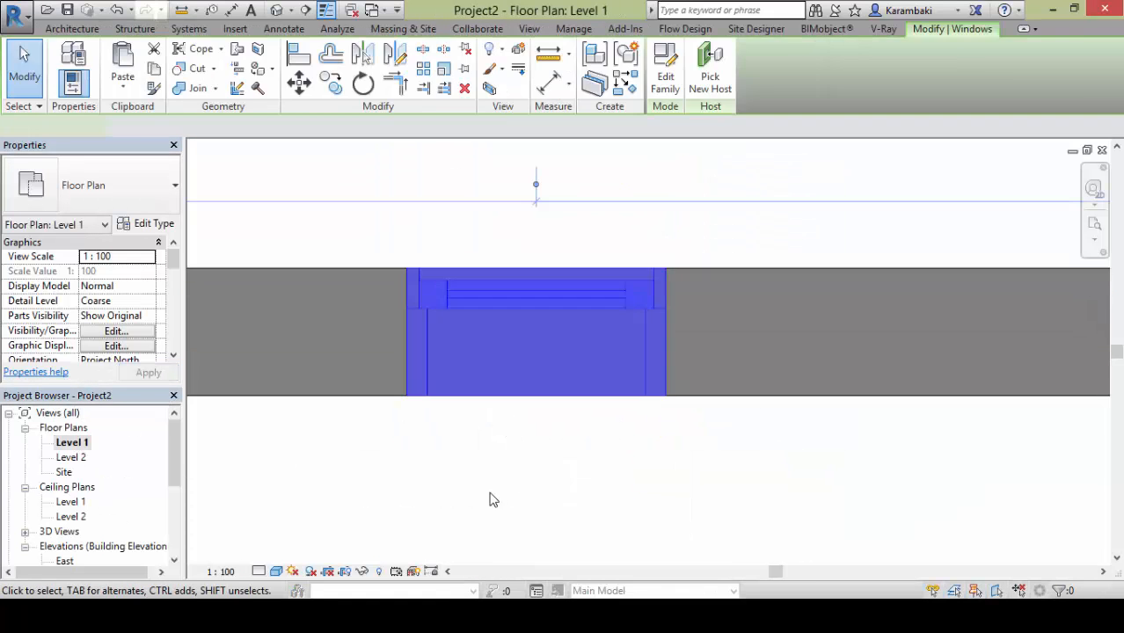
{"action": "left_click", "coordinate": [493, 500]}
{"action": "left_click", "coordinate": [511, 290]}
{"action": "left_click", "coordinate": [497, 419]}
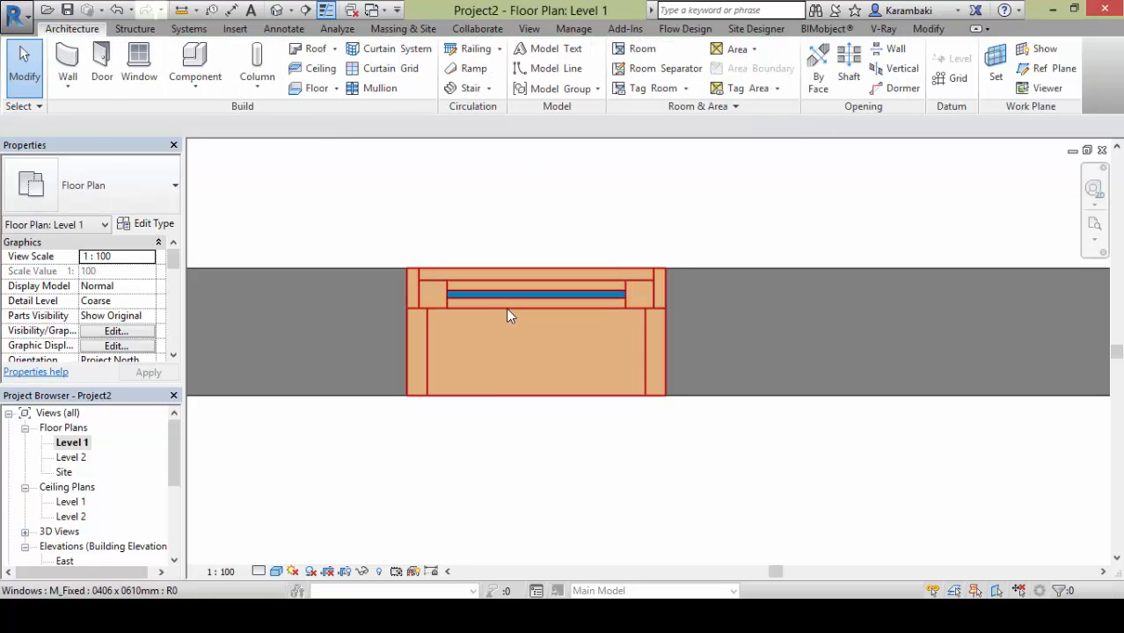
{"action": "scroll", "coordinate": [508, 314], "scroll_direction": "down", "scroll_amount": 5}
{"action": "scroll", "coordinate": [650, 268], "scroll_direction": "up", "scroll_amount": 5}
{"action": "left_click", "coordinate": [633, 351]}
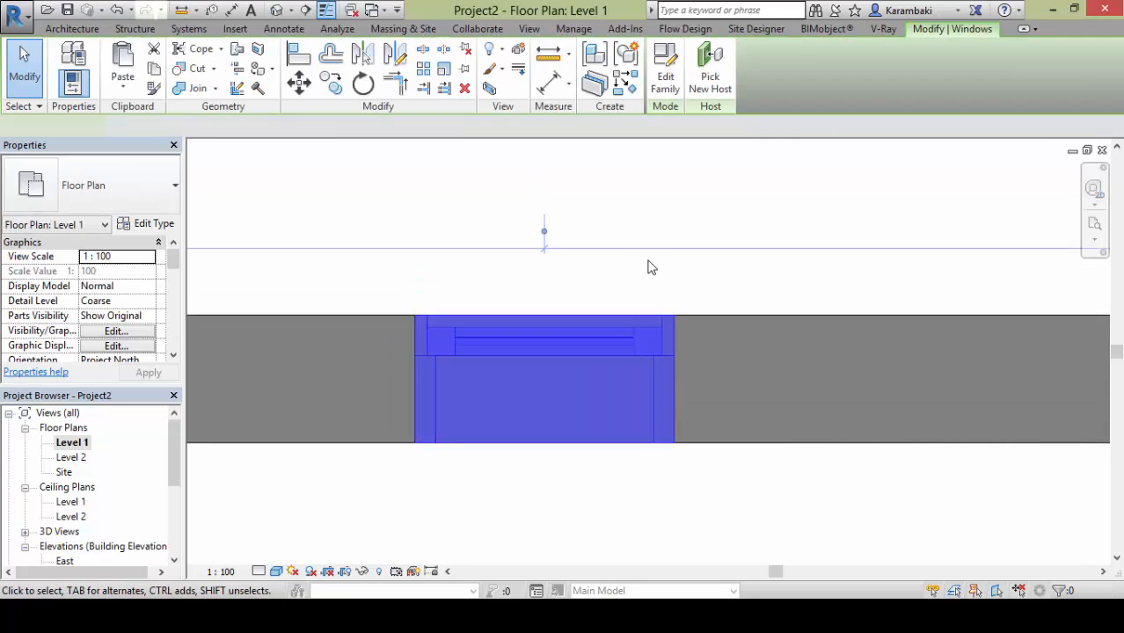
{"action": "left_click", "coordinate": [650, 267]}
{"action": "scroll", "coordinate": [554, 250], "scroll_direction": "down", "scroll_amount": 3}
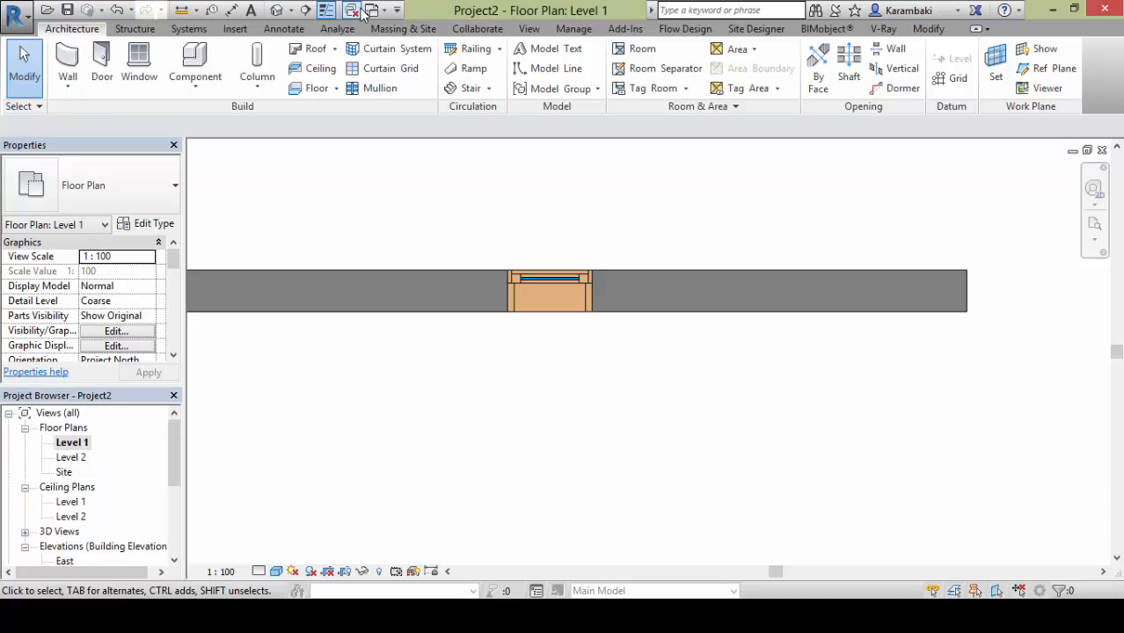
{"action": "scroll", "coordinate": [557, 276], "scroll_direction": "up", "scroll_amount": 3}
{"action": "left_click", "coordinate": [647, 314]}
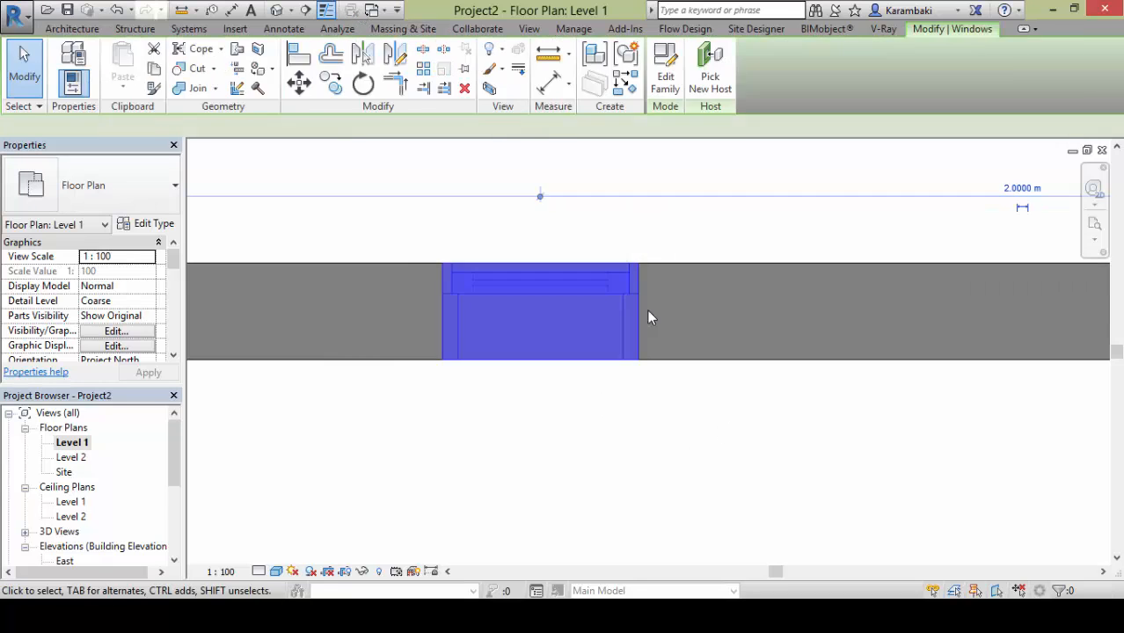
{"action": "key", "text": "Escape"}
{"action": "scroll", "coordinate": [443, 235], "scroll_direction": "down", "scroll_amount": 3}
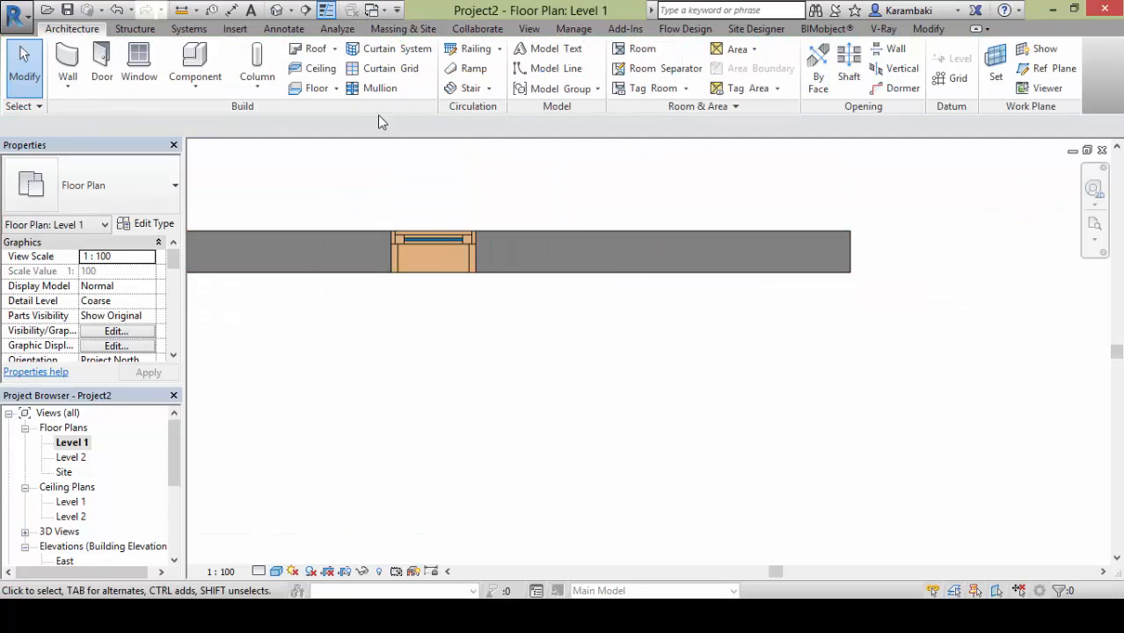
Return to the M_Fixed family and open its default {3D} view with the host wall centred
{"action": "left_click", "coordinate": [372, 13]}
{"action": "left_click", "coordinate": [439, 51]}
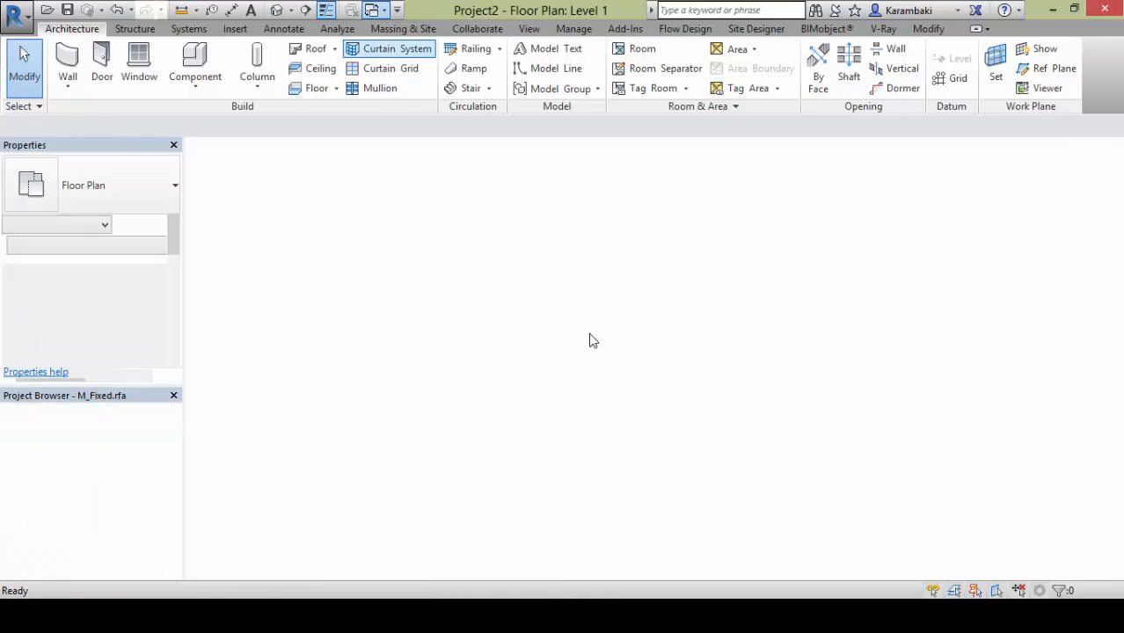
{"action": "left_click", "coordinate": [299, 10]}
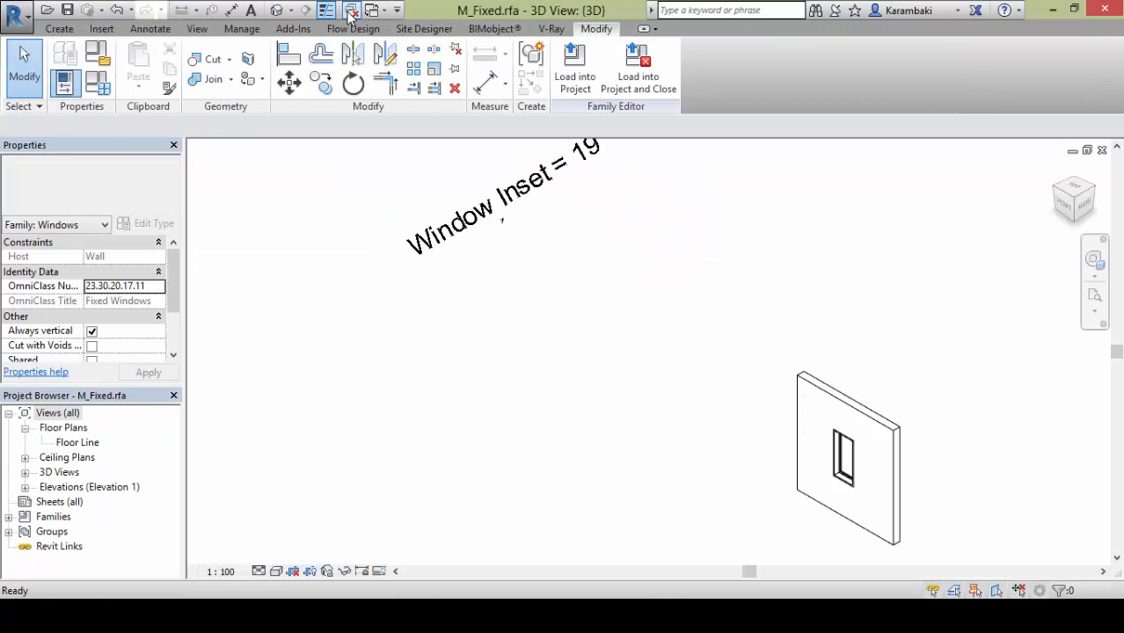
{"action": "scroll", "coordinate": [545, 277], "scroll_direction": "up", "scroll_amount": 4}
{"action": "middle_click_drag", "start_coordinate": [685, 288], "coordinate": [590, 258]}
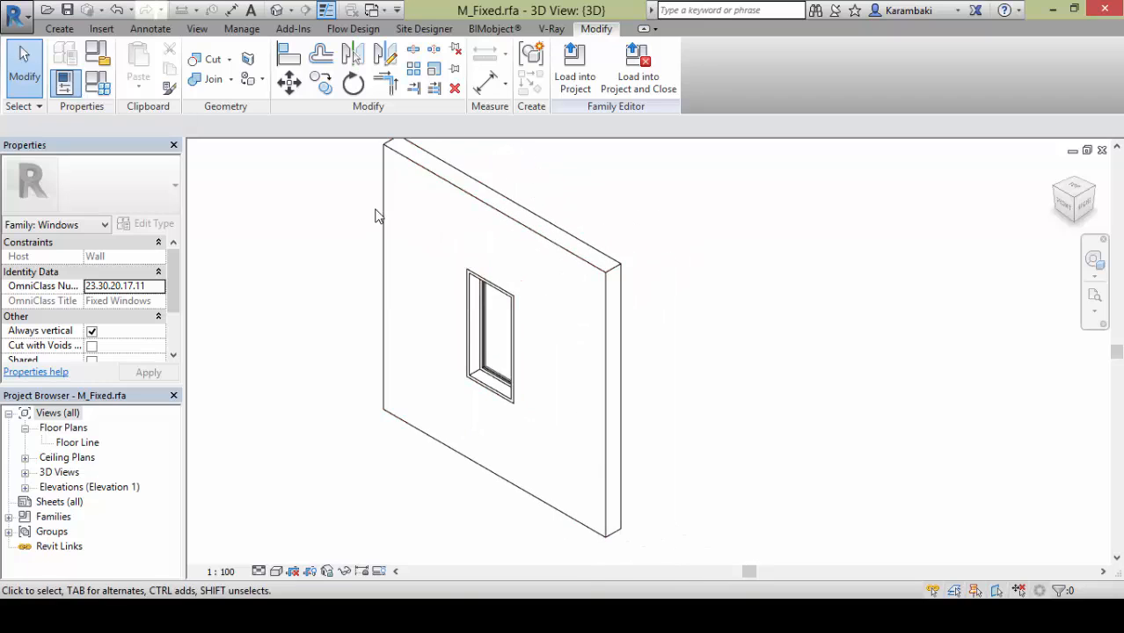
Select the frame and glass without the opening cut in the {3D} view and check their family element visibility settings
{"action": "left_click_drag", "start_coordinate": [309, 180], "coordinate": [679, 535]}
{"action": "left_click", "coordinate": [303, 213]}
{"action": "left_click_drag", "start_coordinate": [286, 201], "coordinate": [728, 562]}
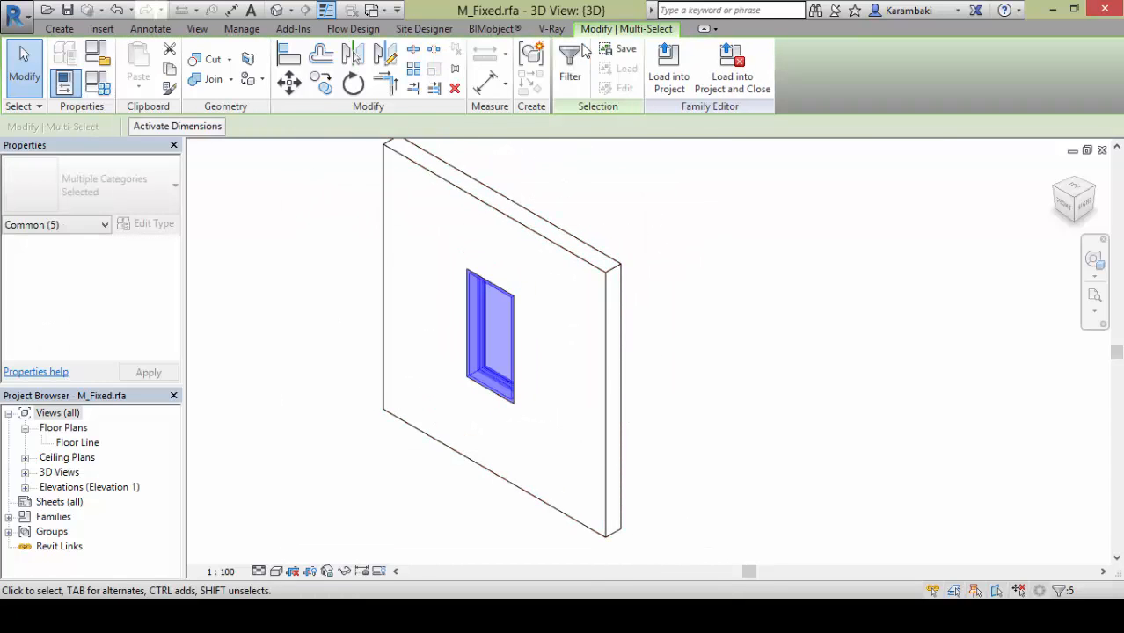
{"action": "left_click", "coordinate": [569, 68]}
{"action": "left_click", "coordinate": [807, 173]}
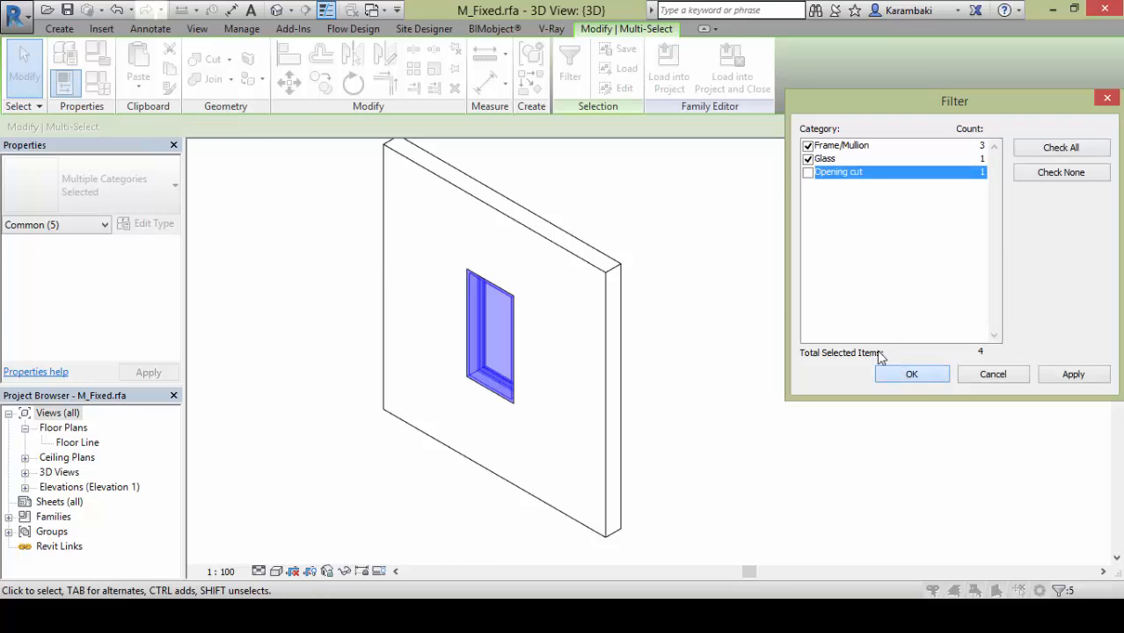
{"action": "left_click", "coordinate": [906, 374]}
{"action": "left_click", "coordinate": [618, 77]}
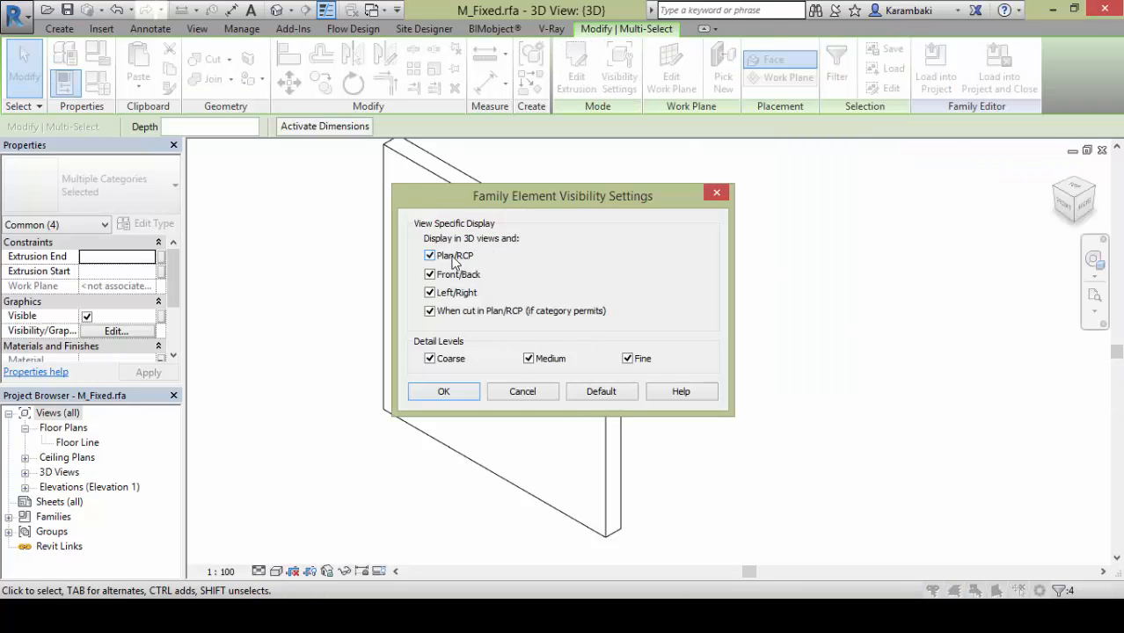
{"action": "key", "text": "Escape"}
{"action": "key", "text": "Escape"}
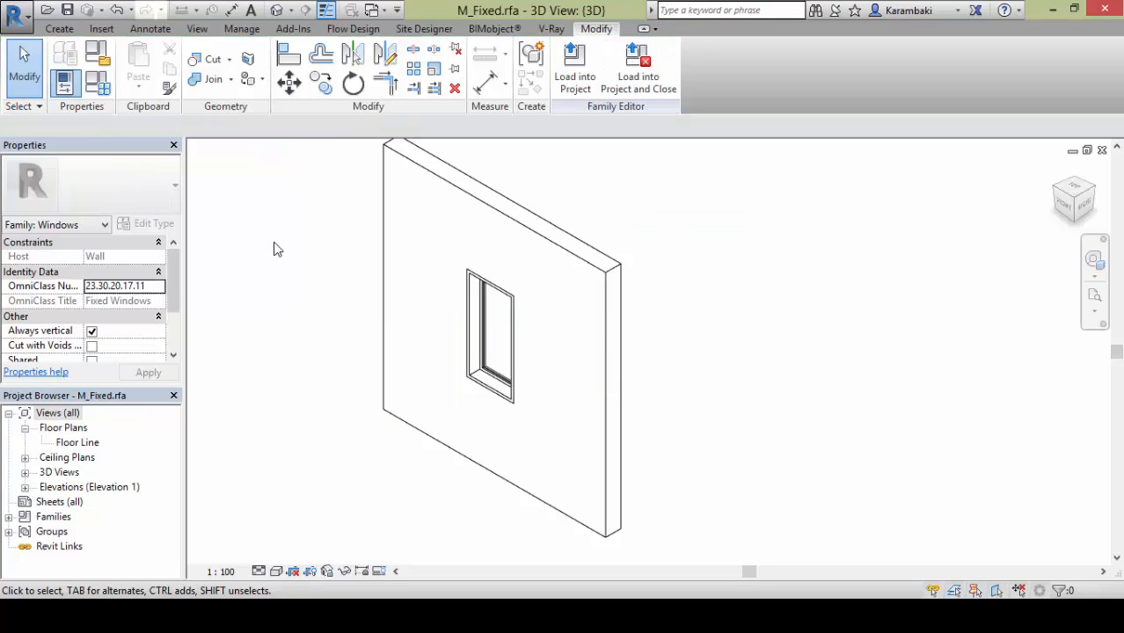
Check the window in the family's Floor Line plan and return to its {3D} view
{"action": "middle_click_drag", "start_coordinate": [278, 252], "coordinate": [288, 291]}
{"action": "double_click", "coordinate": [69, 442]}
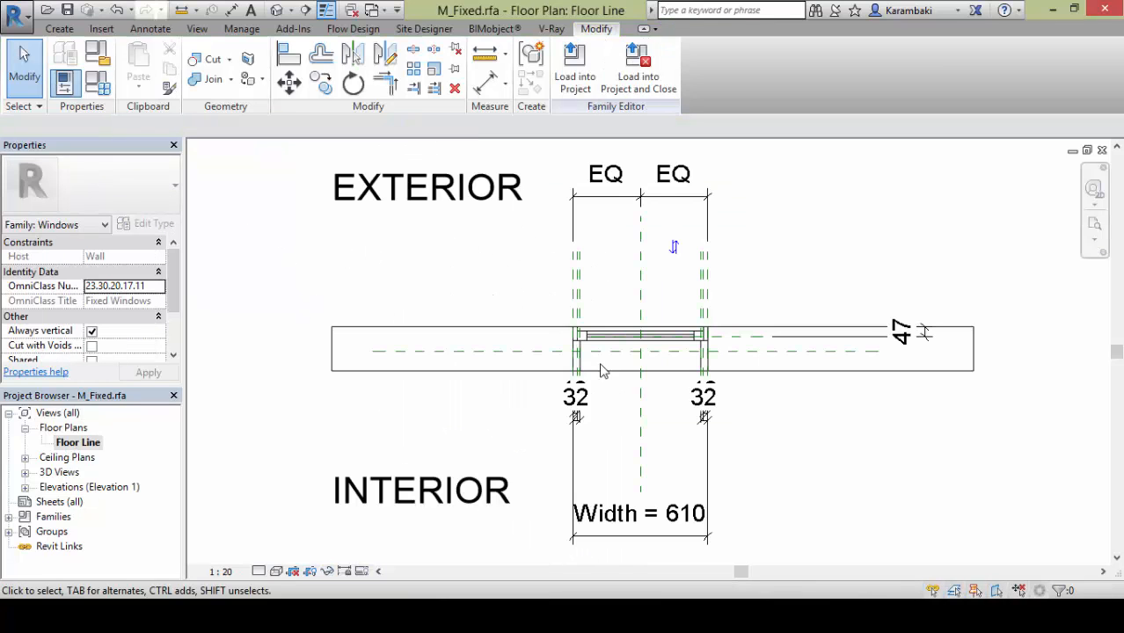
{"action": "left_click", "coordinate": [276, 9]}
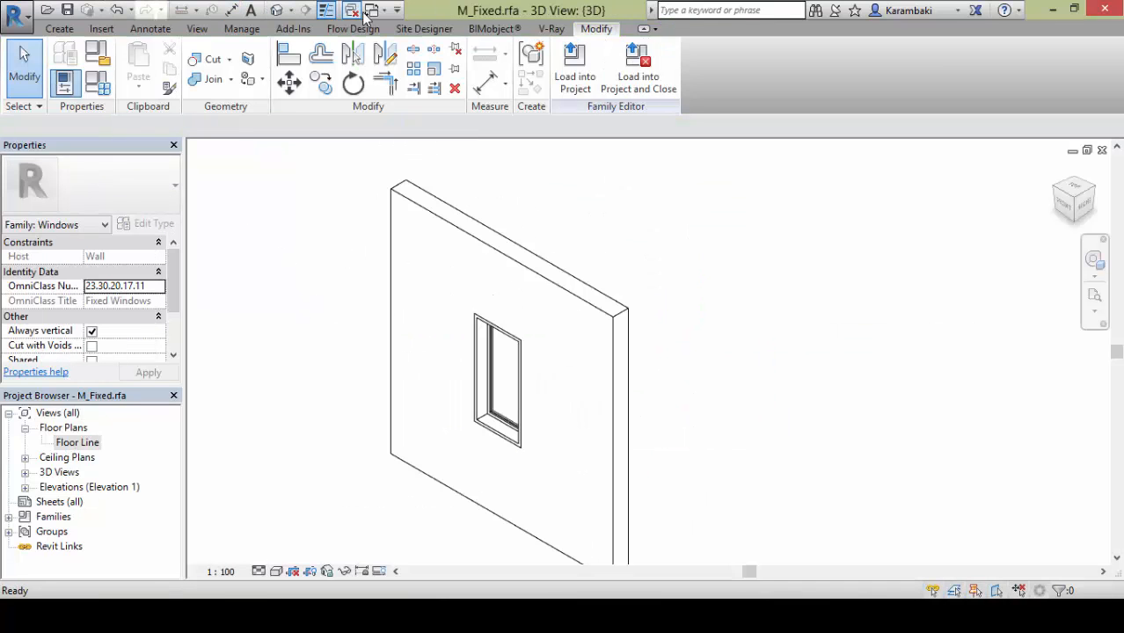
Load M_Fixed into KConvert.rfa only and place a 0406 x 0610mm window in the Wall Based wall
{"action": "left_click", "coordinate": [575, 74]}
{"action": "left_click", "coordinate": [605, 243]}
{"action": "left_click", "coordinate": [603, 233]}
{"action": "left_click", "coordinate": [654, 443]}
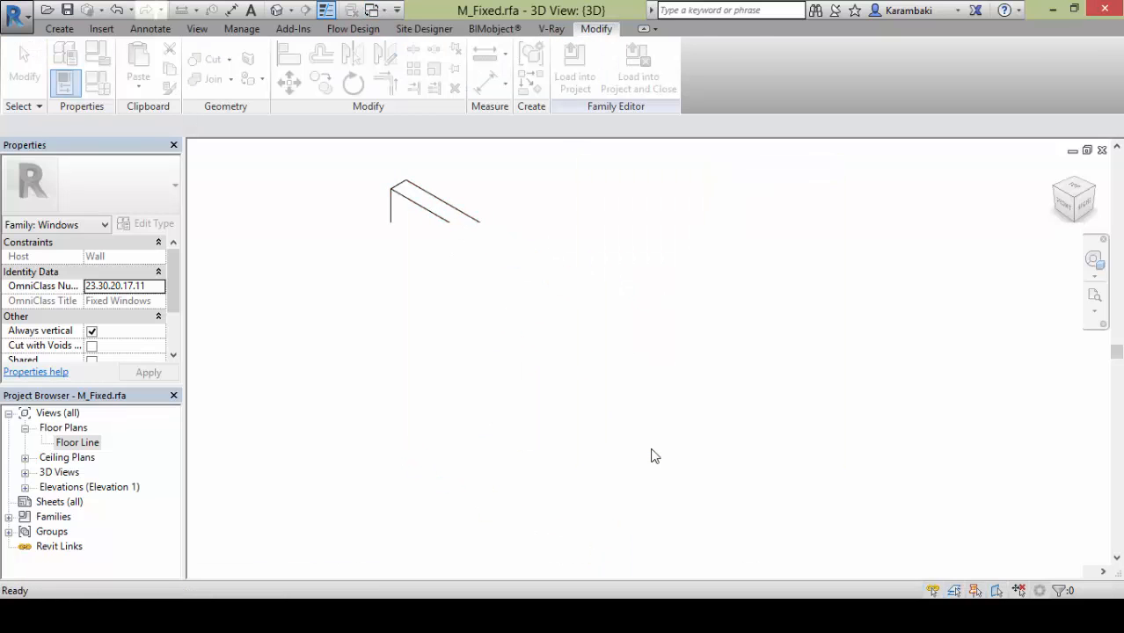
{"action": "scroll", "coordinate": [399, 354], "scroll_direction": "up", "scroll_amount": 5}
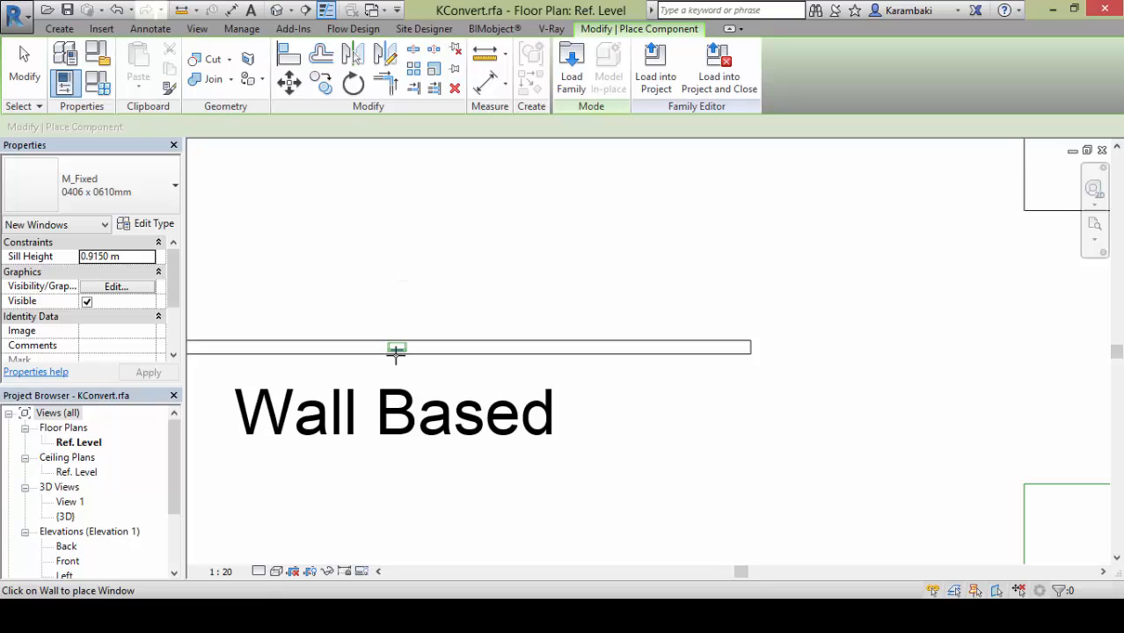
{"action": "key", "text": "Escape"}
Move the two crossing reference planes from above the Floor Based host onto the window in the Wall Based wall
{"action": "middle_click_drag", "start_coordinate": [492, 401], "coordinate": [322, 342]}
{"action": "scroll", "coordinate": [321, 342], "scroll_direction": "down", "scroll_amount": 2}
{"action": "left_click_drag", "start_coordinate": [877, 268], "coordinate": [792, 326]}
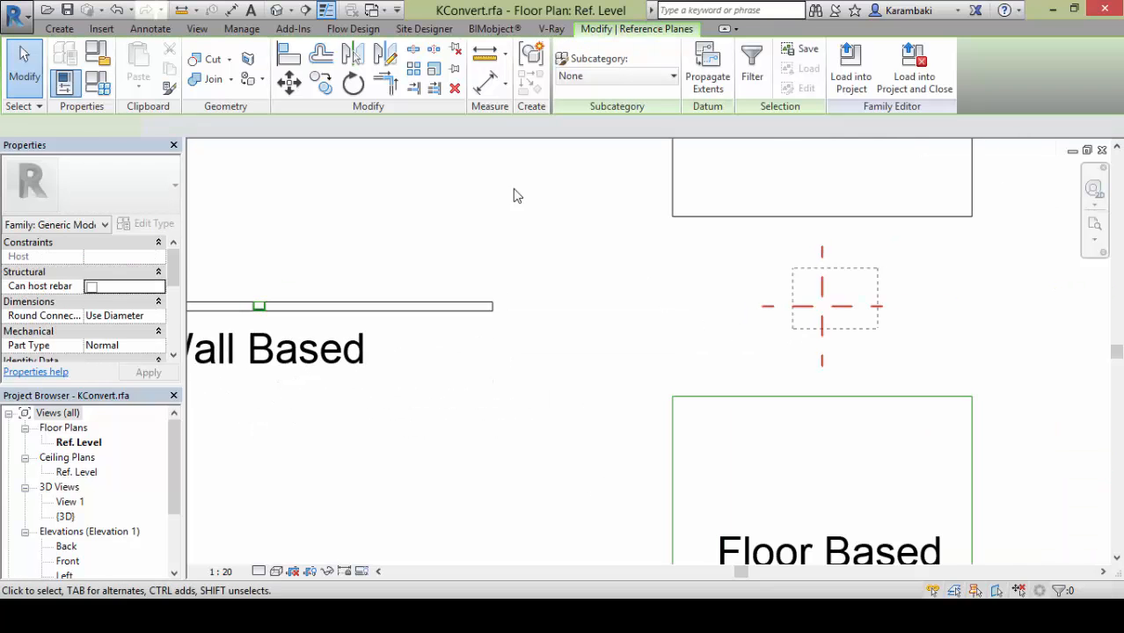
{"action": "left_click", "coordinate": [821, 306]}
{"action": "scroll", "coordinate": [297, 297], "scroll_direction": "up", "scroll_amount": 4}
{"action": "middle_click_drag", "start_coordinate": [209, 307], "coordinate": [517, 294]}
{"action": "scroll", "coordinate": [517, 294], "scroll_direction": "up", "scroll_amount": 3}
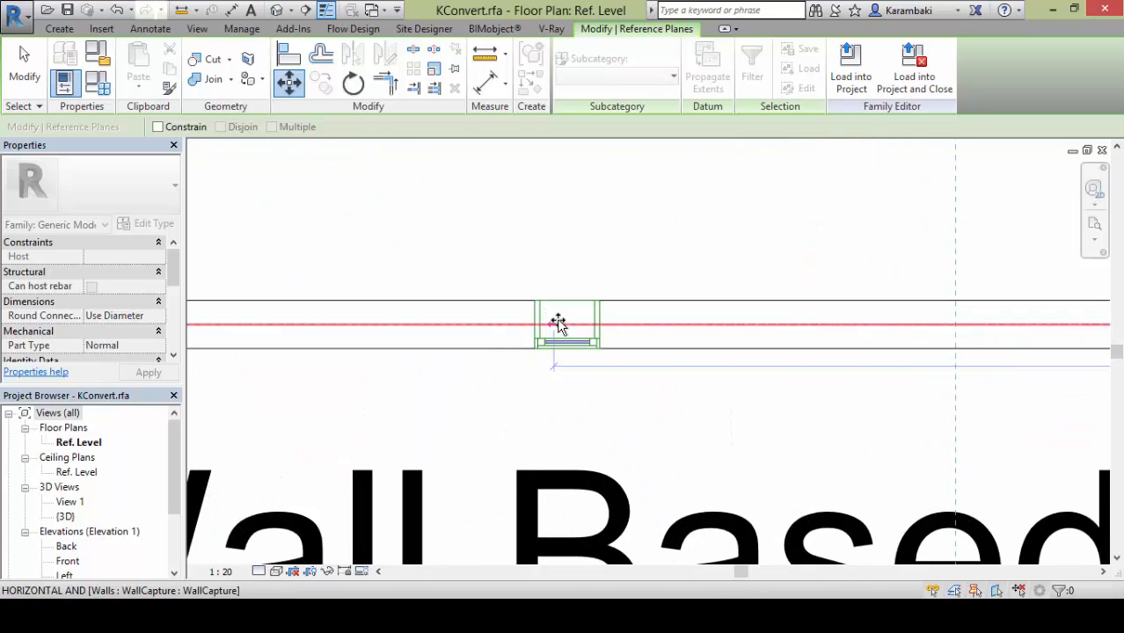
{"action": "left_click", "coordinate": [552, 273]}
{"action": "key", "text": "Escape"}
{"action": "scroll", "coordinate": [540, 274], "scroll_direction": "down", "scroll_amount": 5}
{"action": "scroll", "coordinate": [256, 256], "scroll_direction": "down", "scroll_amount": 1}
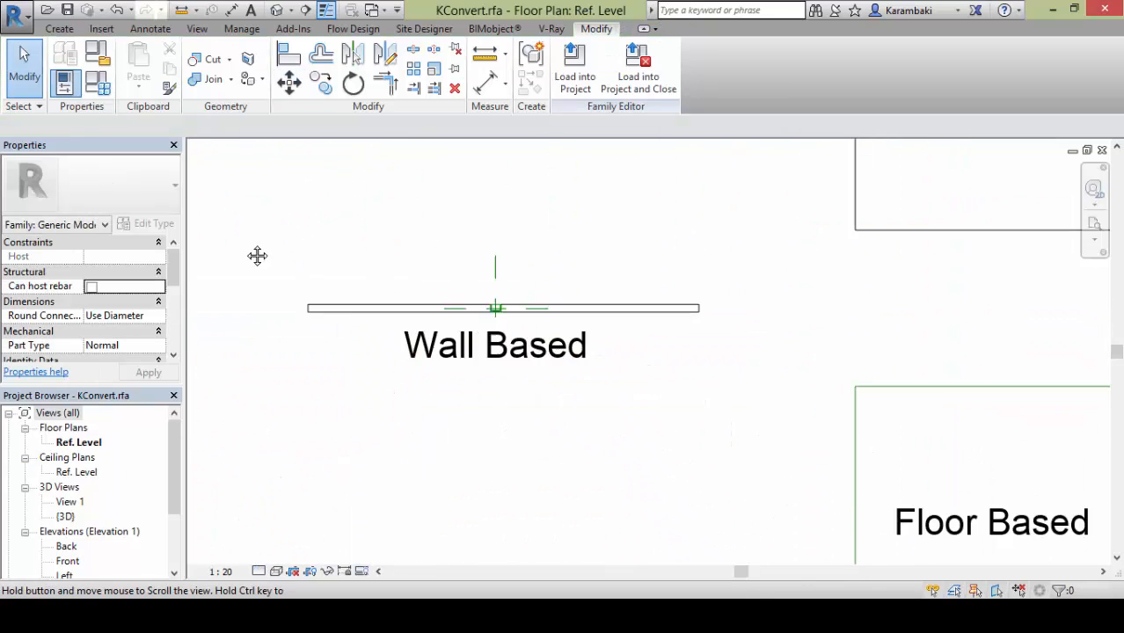
Delete all the other host elements from the Ref. Level plan, keeping only the Wall Based wall and its window
{"action": "middle_click_drag", "start_coordinate": [256, 256], "coordinate": [136, 243]}
{"action": "scroll", "coordinate": [456, 237], "scroll_direction": "down", "scroll_amount": 7}
{"action": "left_click_drag", "start_coordinate": [716, 185], "coordinate": [508, 329]}
{"action": "left_click", "coordinate": [454, 89]}
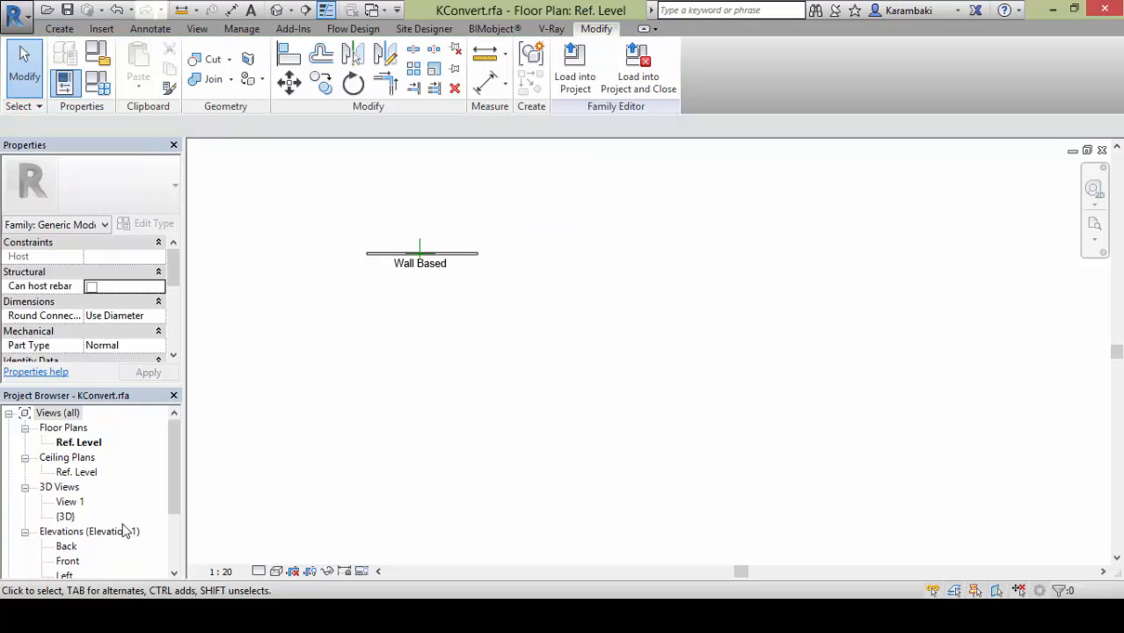
Set the M_Fixed window's sill height to 0 in the Front elevation
{"action": "double_click", "coordinate": [68, 561]}
{"action": "scroll", "coordinate": [393, 454], "scroll_direction": "up", "scroll_amount": 4}
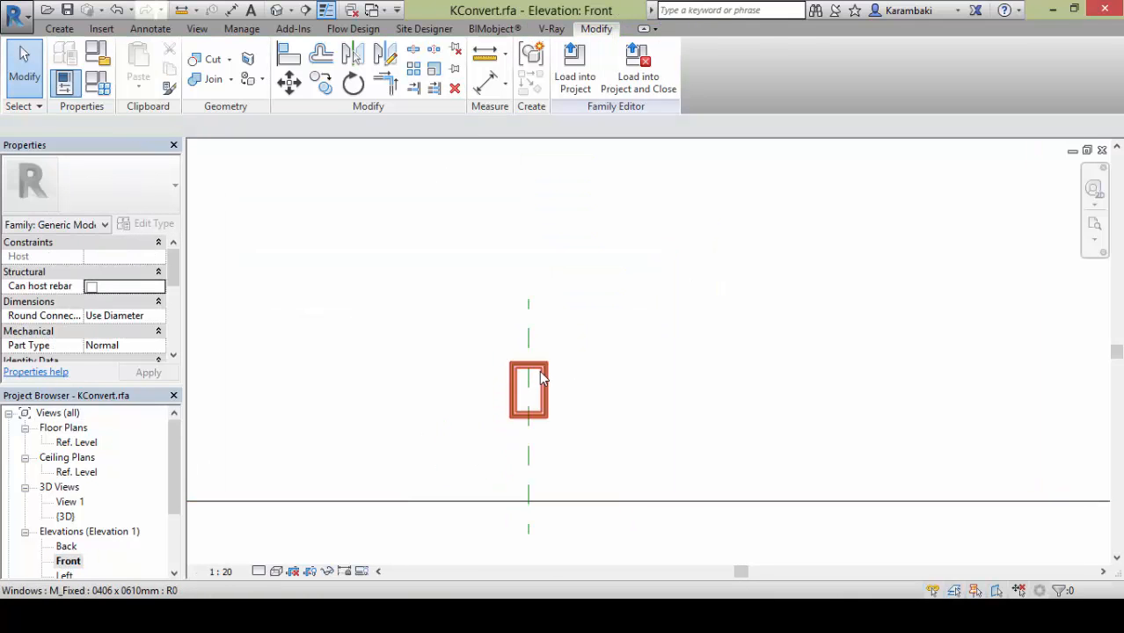
{"action": "left_click", "coordinate": [539, 371]}
{"action": "left_click", "coordinate": [146, 276]}
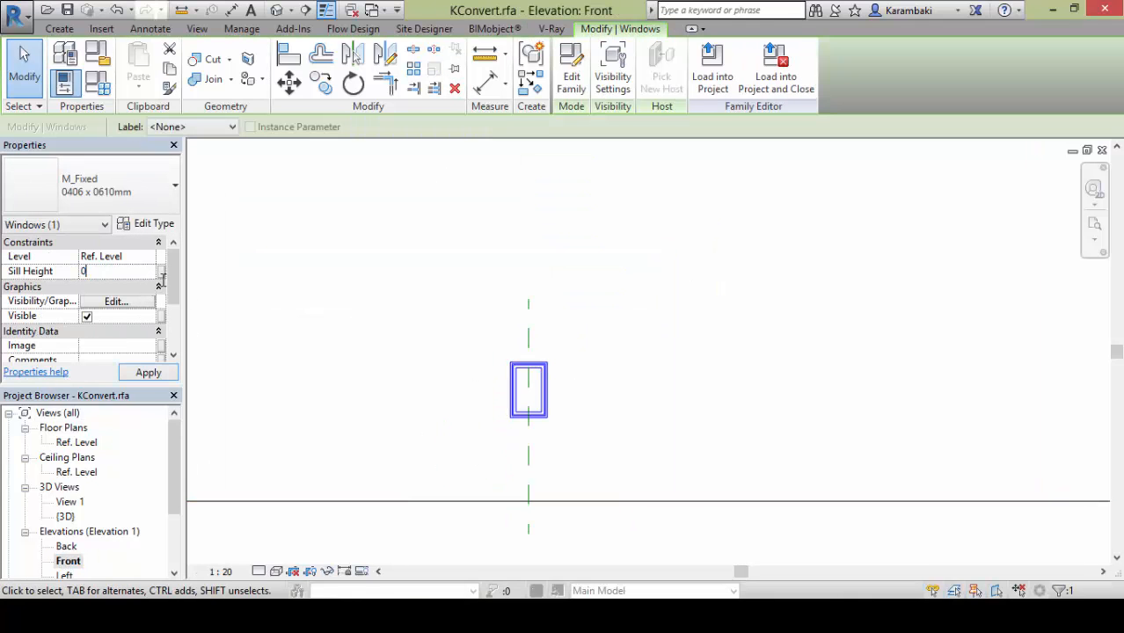
{"action": "middle_click_drag", "start_coordinate": [534, 379], "coordinate": [528, 312]}
{"action": "key", "text": "Escape"}
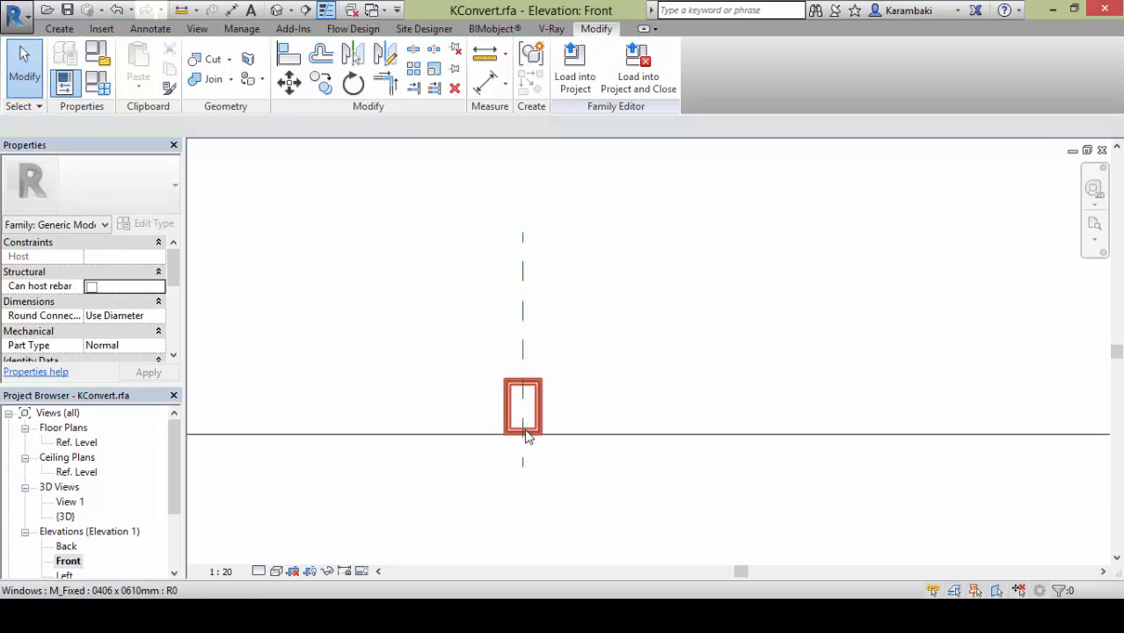
Examine the window and its Wall Based host wall from several angles in the {3D} view
{"action": "left_click", "coordinate": [278, 10]}
{"action": "scroll", "coordinate": [389, 294], "scroll_direction": "up", "scroll_amount": 5}
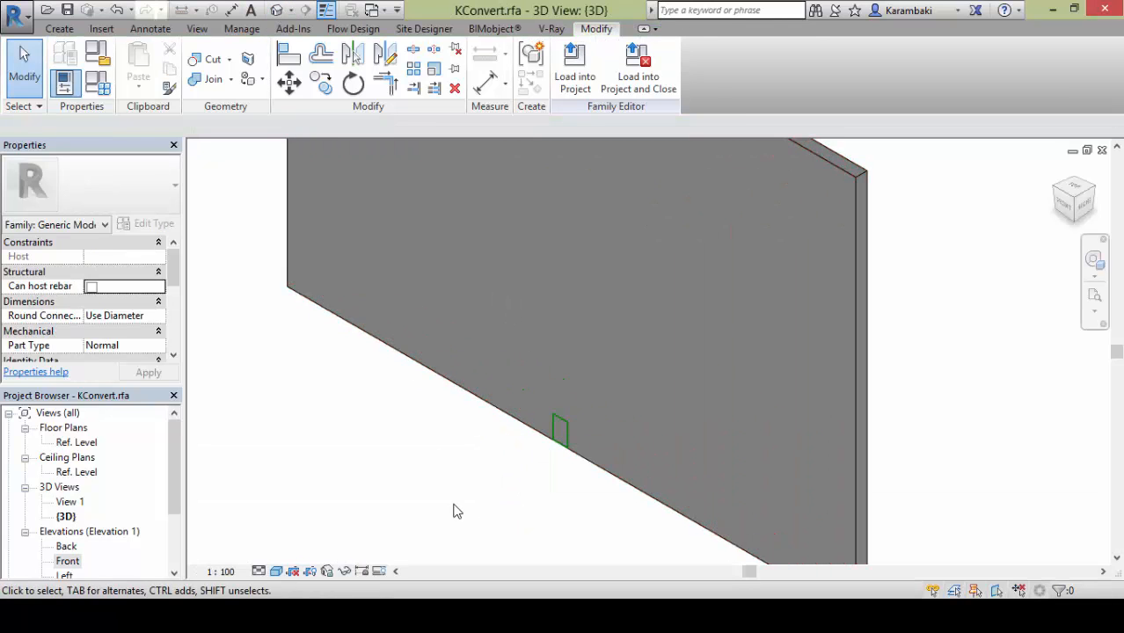
{"action": "left_click", "coordinate": [560, 432]}
{"action": "scroll", "coordinate": [733, 246], "scroll_direction": "down", "scroll_amount": 2}
{"action": "left_click", "coordinate": [733, 246]}
{"action": "middle_click_drag", "start_coordinate": [733, 246], "coordinate": [704, 280], "text": "shift"}
{"action": "key", "text": "Escape"}
{"action": "scroll", "coordinate": [581, 348], "scroll_direction": "up", "scroll_amount": 3}
{"action": "left_click_drag", "start_coordinate": [366, 447], "coordinate": [606, 227]}
{"action": "middle_click_drag", "start_coordinate": [643, 435], "coordinate": [671, 332], "text": "shift"}
{"action": "key", "text": "Escape"}
{"action": "left_click", "coordinate": [542, 338]}
{"action": "key", "text": "Escape"}
{"action": "scroll", "coordinate": [523, 358], "scroll_direction": "up", "scroll_amount": 3}
{"action": "left_click", "coordinate": [677, 260]}
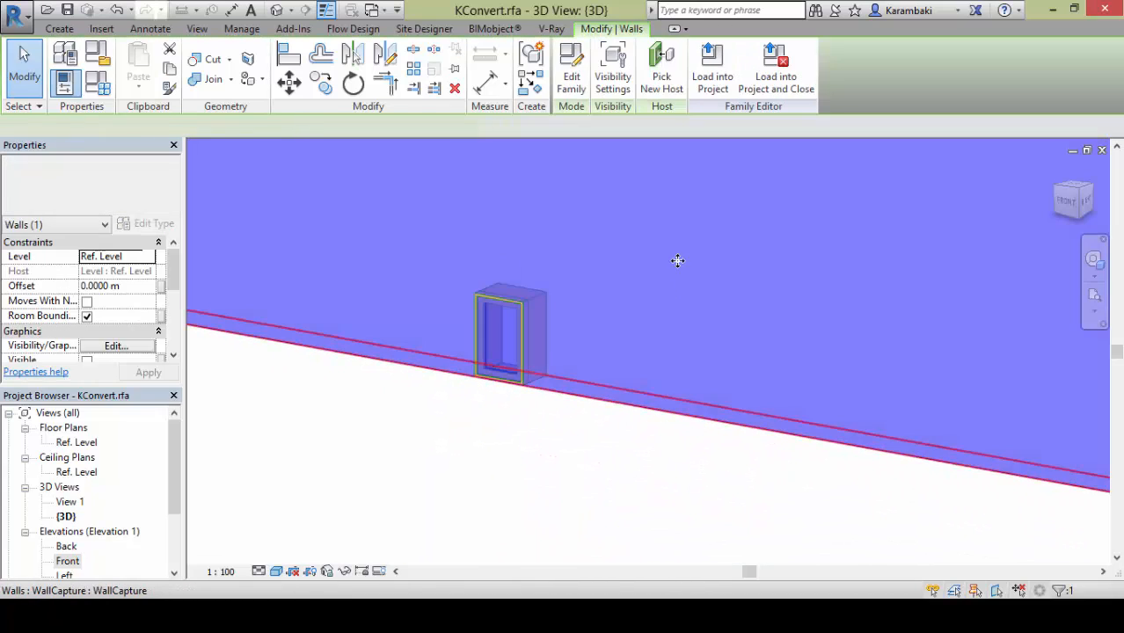
{"action": "key", "text": "Escape"}
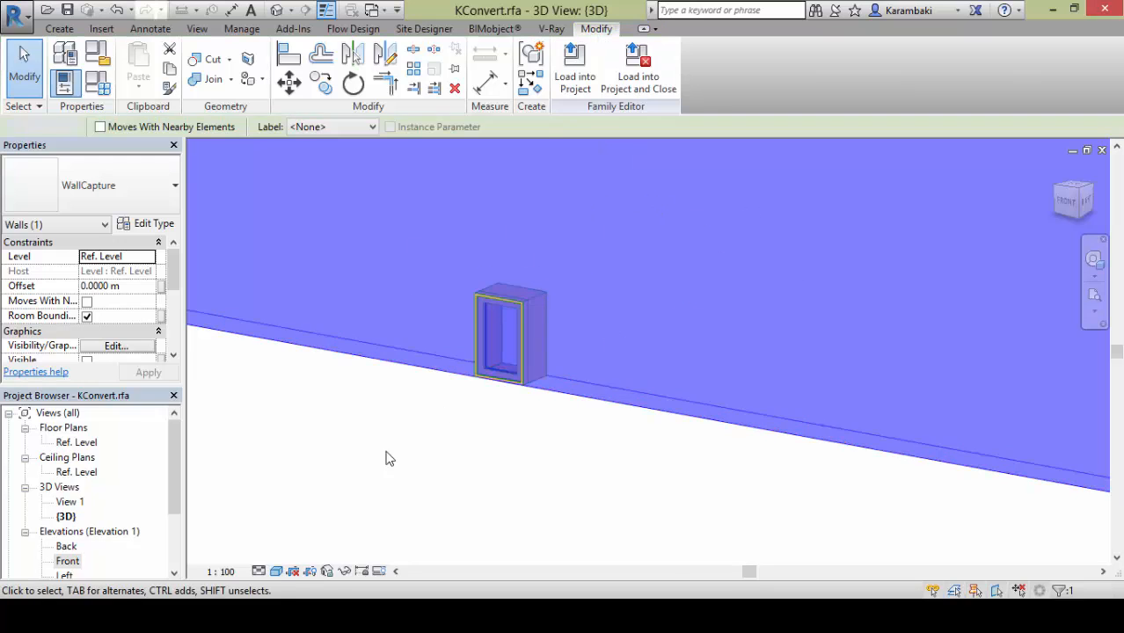
Select the M_Fixed window and associate its Frame Exterior Material with a new family type parameter named Frame Exterior Material
{"action": "left_click_drag", "start_coordinate": [382, 455], "coordinate": [649, 162]}
{"action": "left_click_drag", "start_coordinate": [384, 463], "coordinate": [685, 161]}
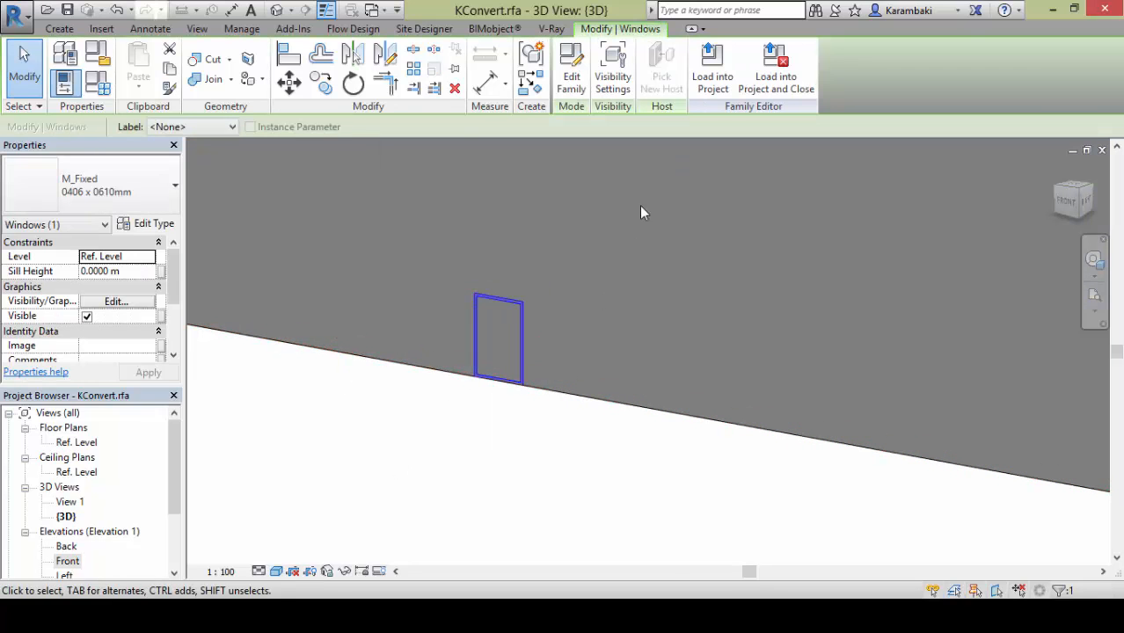
{"action": "left_click_drag", "start_coordinate": [314, 486], "coordinate": [603, 261]}
{"action": "left_click_drag", "start_coordinate": [348, 485], "coordinate": [665, 143]}
{"action": "left_click", "coordinate": [145, 226]}
{"action": "left_click", "coordinate": [958, 277]}
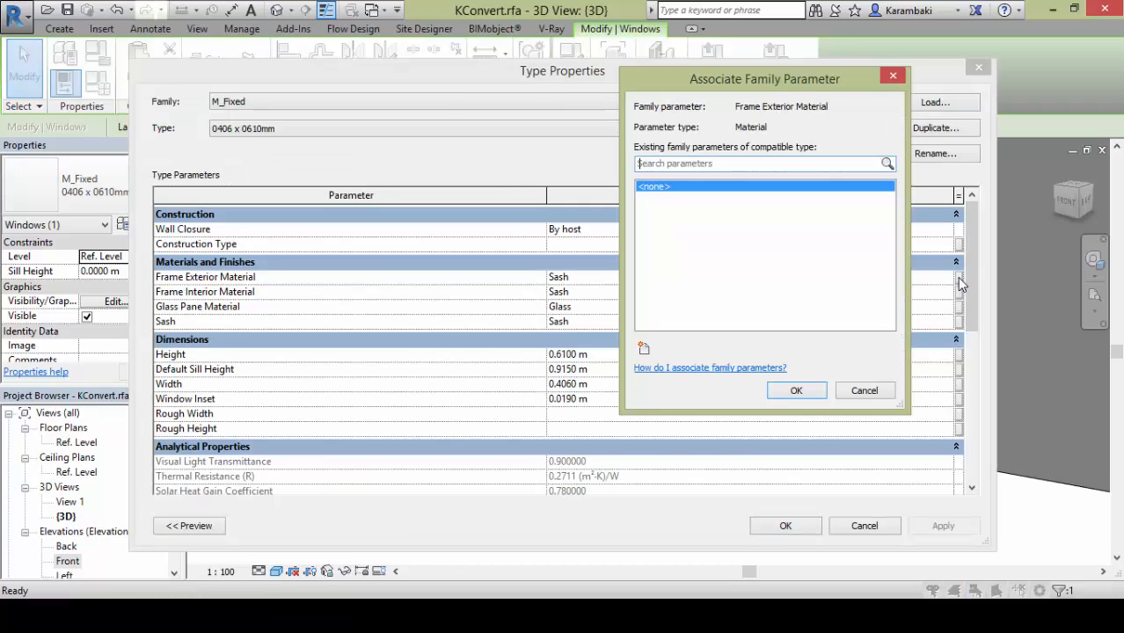
{"action": "left_click", "coordinate": [649, 348]}
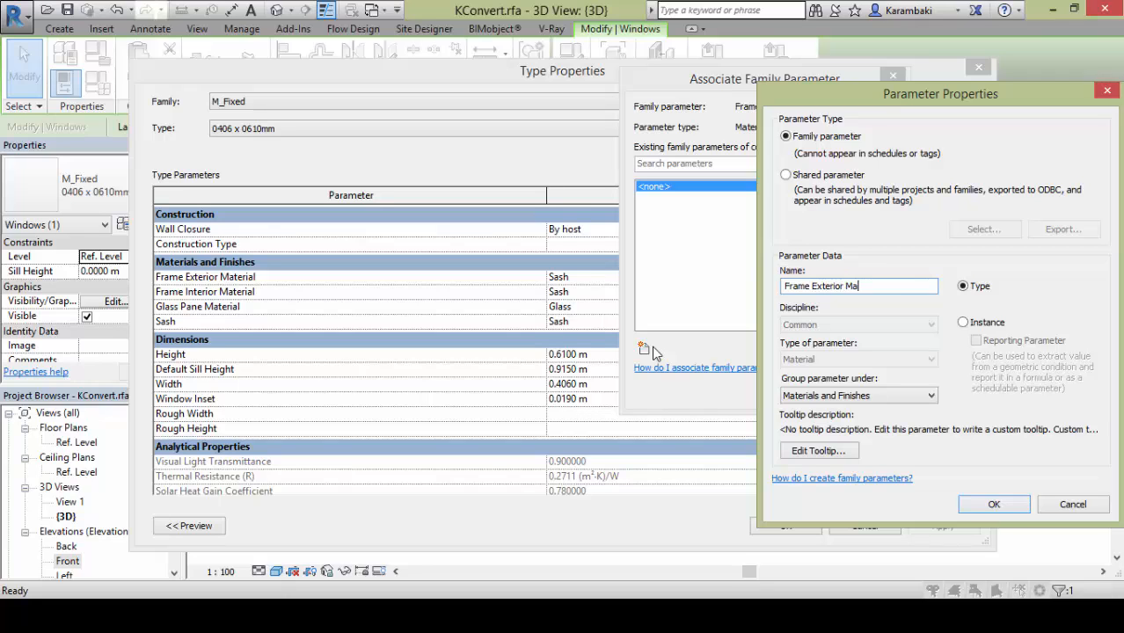
{"action": "type", "text": "Frame Exterior Material"}
{"action": "key", "text": "Return"}
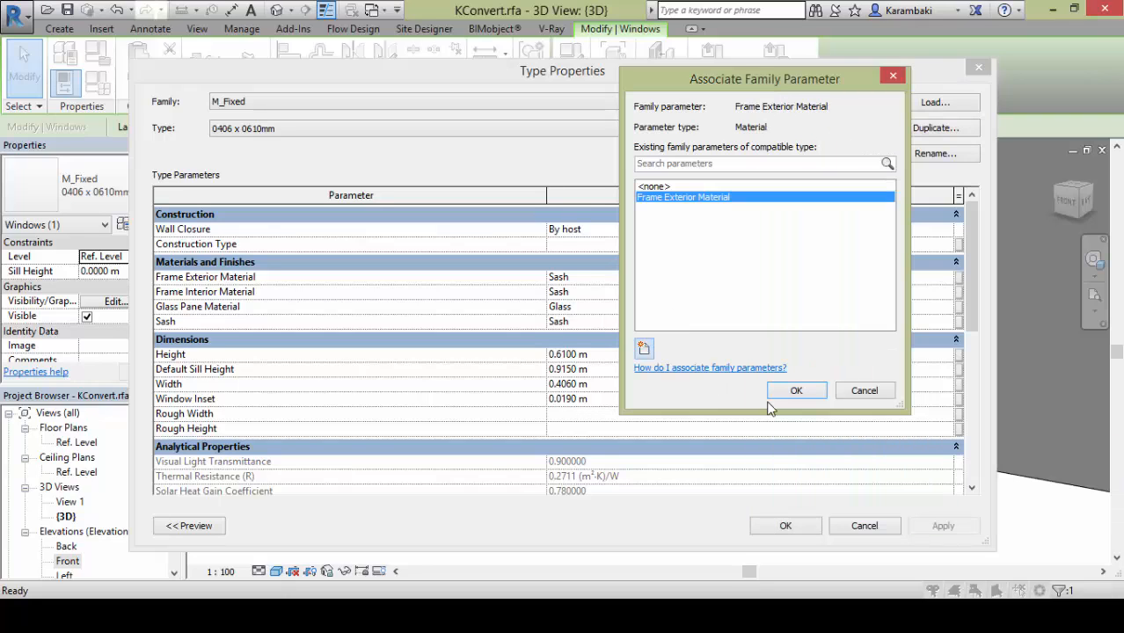
{"action": "left_click", "coordinate": [794, 390]}
Associate the window's Frame Interior Material with a new family type parameter named Frame Interior Material
{"action": "left_click", "coordinate": [959, 292]}
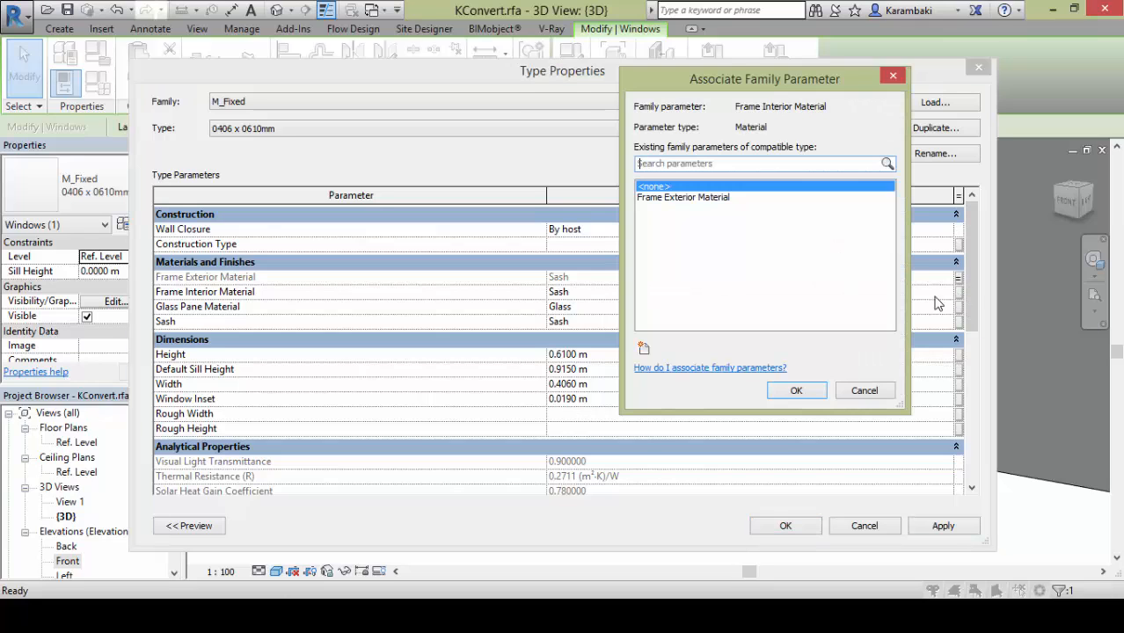
{"action": "left_click", "coordinate": [643, 348]}
{"action": "type", "text": "Fram"}
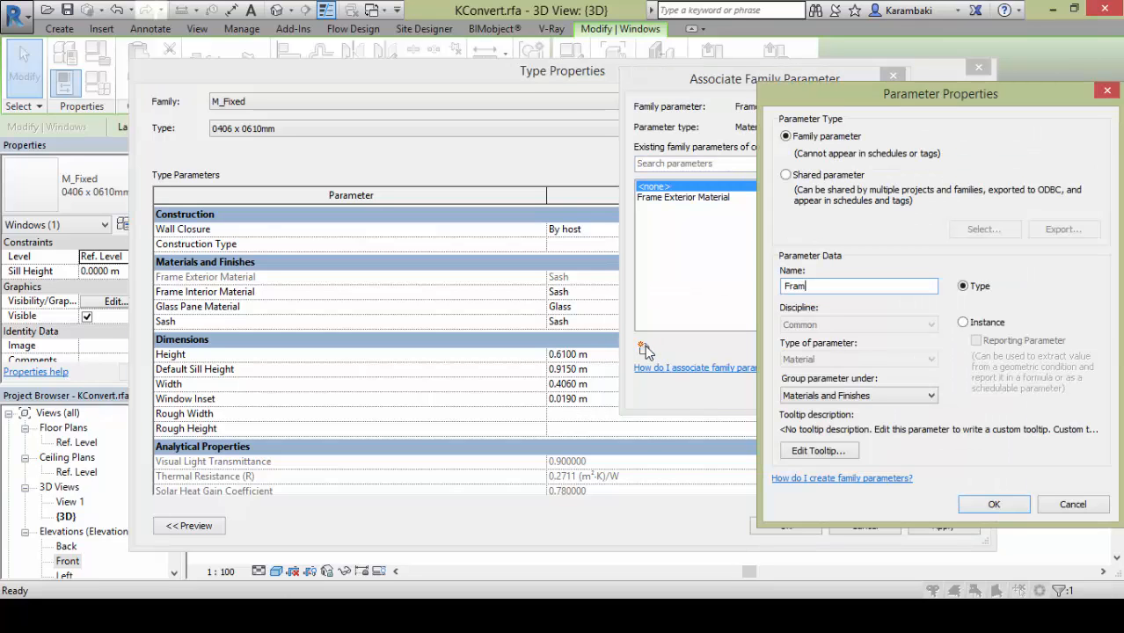
{"action": "type", "text": "e Interior Material"}
{"action": "key", "text": "Return"}
{"action": "left_click", "coordinate": [782, 388]}
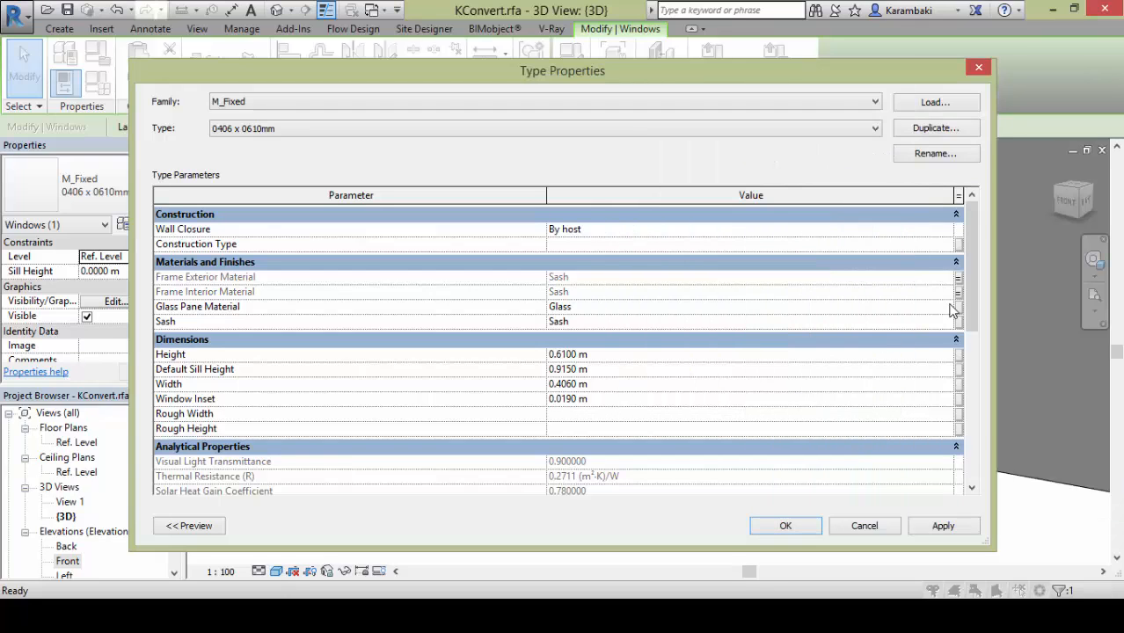
Associate the window's Glass Pane Material with a new family type parameter named Glass Pane Material
{"action": "left_click", "coordinate": [960, 307]}
{"action": "left_click", "coordinate": [643, 348]}
{"action": "type", "text": "Glass Pane Material"}
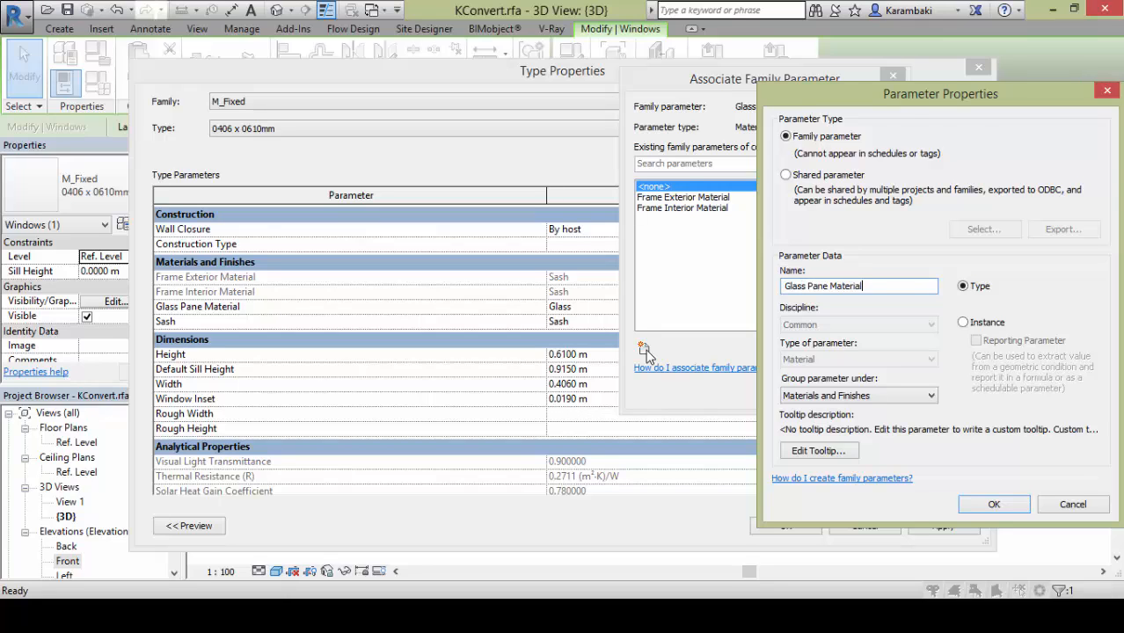
{"action": "key", "text": "Return"}
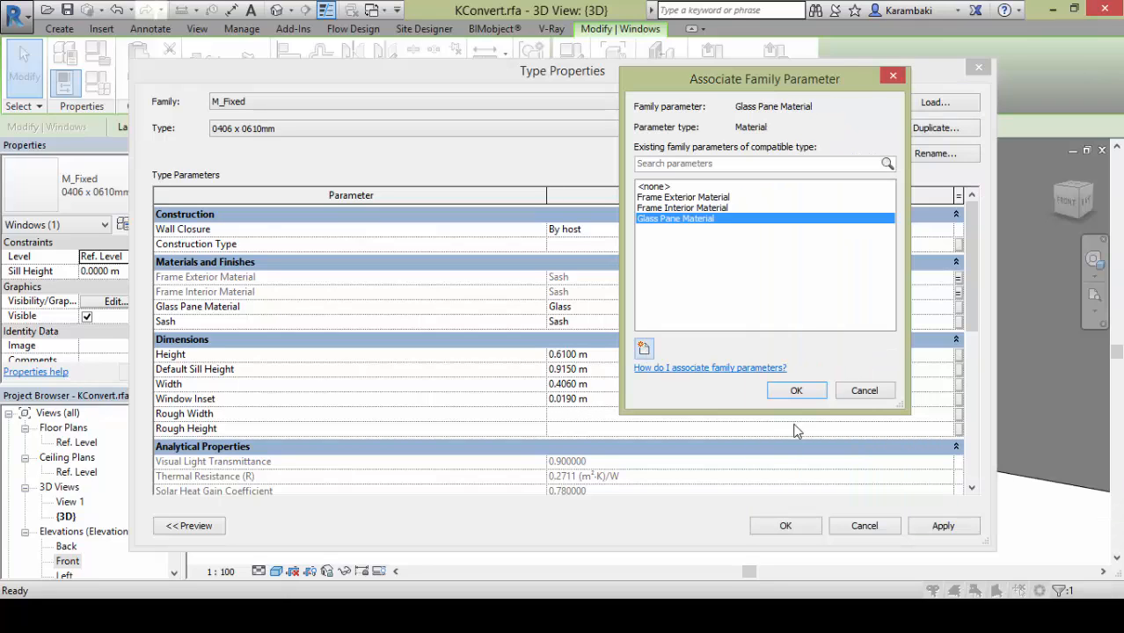
{"action": "left_click", "coordinate": [796, 391]}
Associate the window's Sash material with a new family type parameter named Sash
{"action": "left_click", "coordinate": [958, 322]}
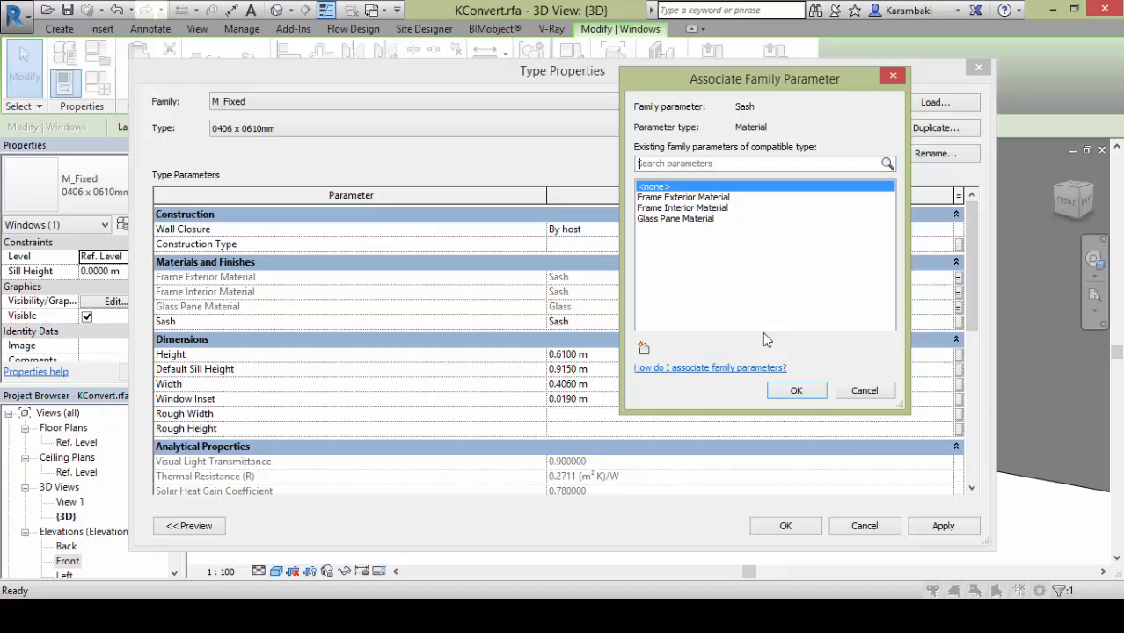
{"action": "left_click", "coordinate": [645, 347]}
{"action": "type", "text": "Sash"}
{"action": "left_click", "coordinate": [991, 503]}
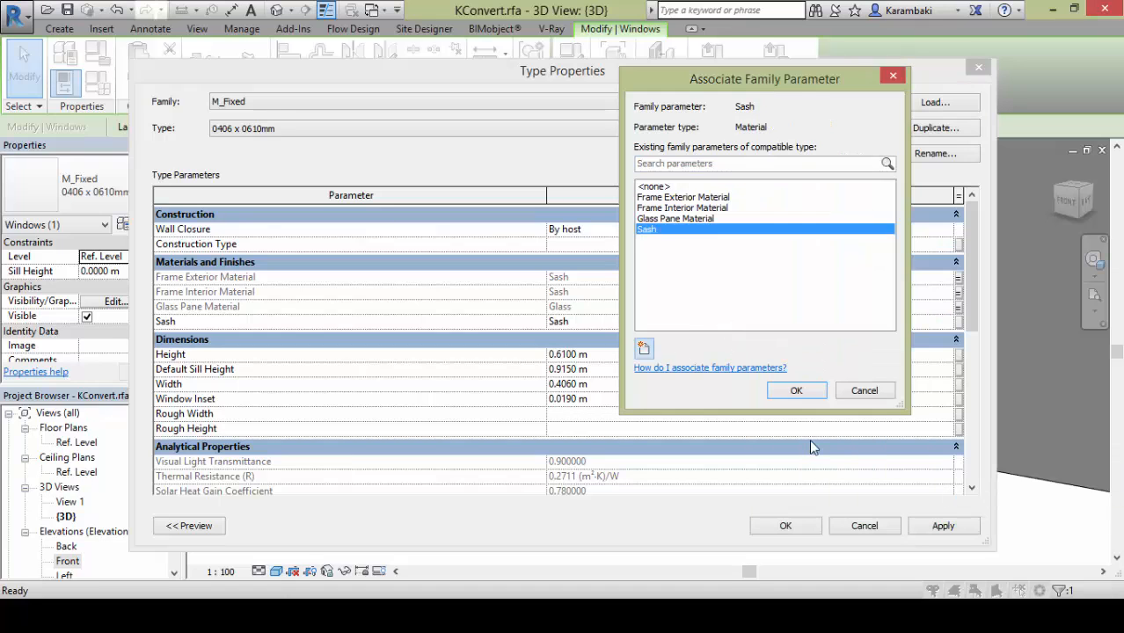
{"action": "left_click", "coordinate": [794, 392]}
Associate the window's Height with a new family type parameter named Hegiht
{"action": "left_click", "coordinate": [958, 355]}
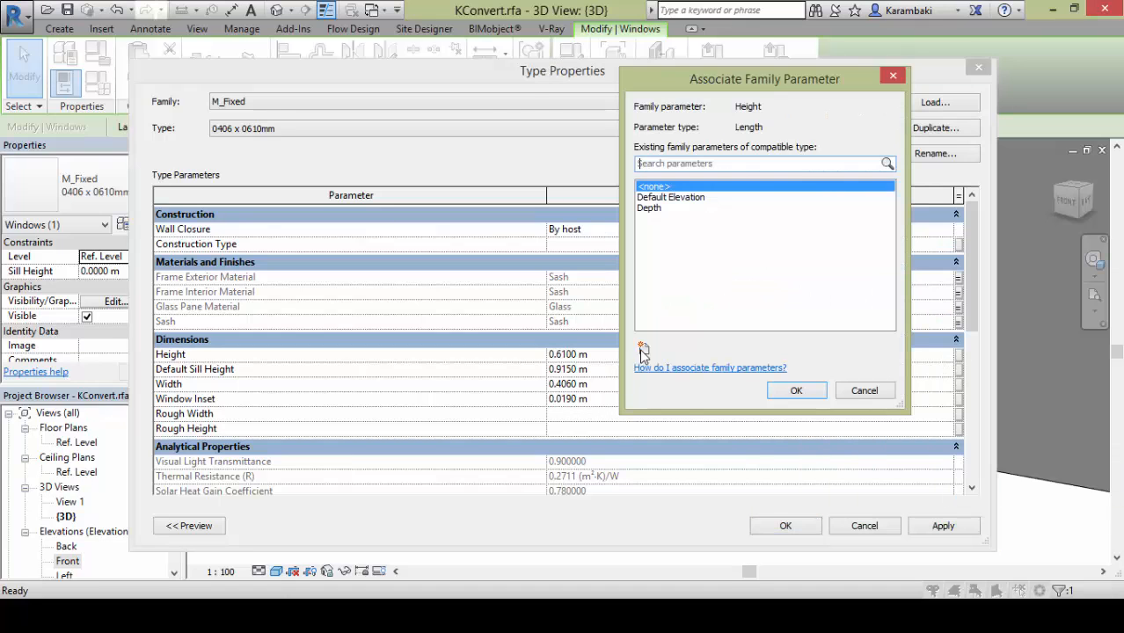
{"action": "left_click", "coordinate": [644, 348]}
{"action": "type", "text": "Height"}
{"action": "key", "text": "Return"}
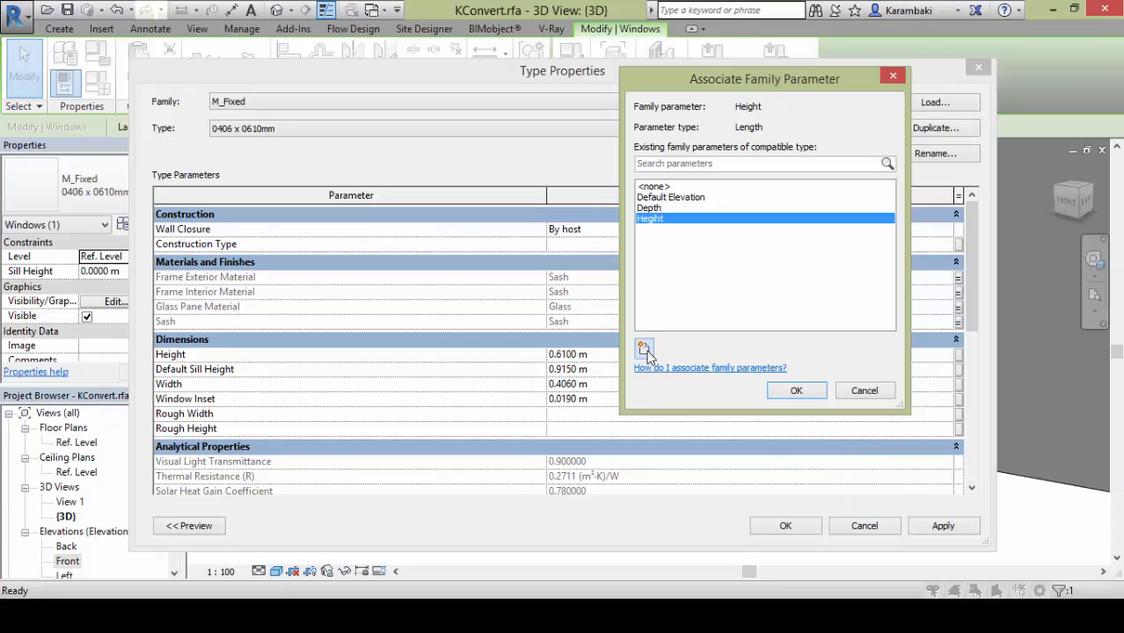
{"action": "left_click", "coordinate": [793, 390]}
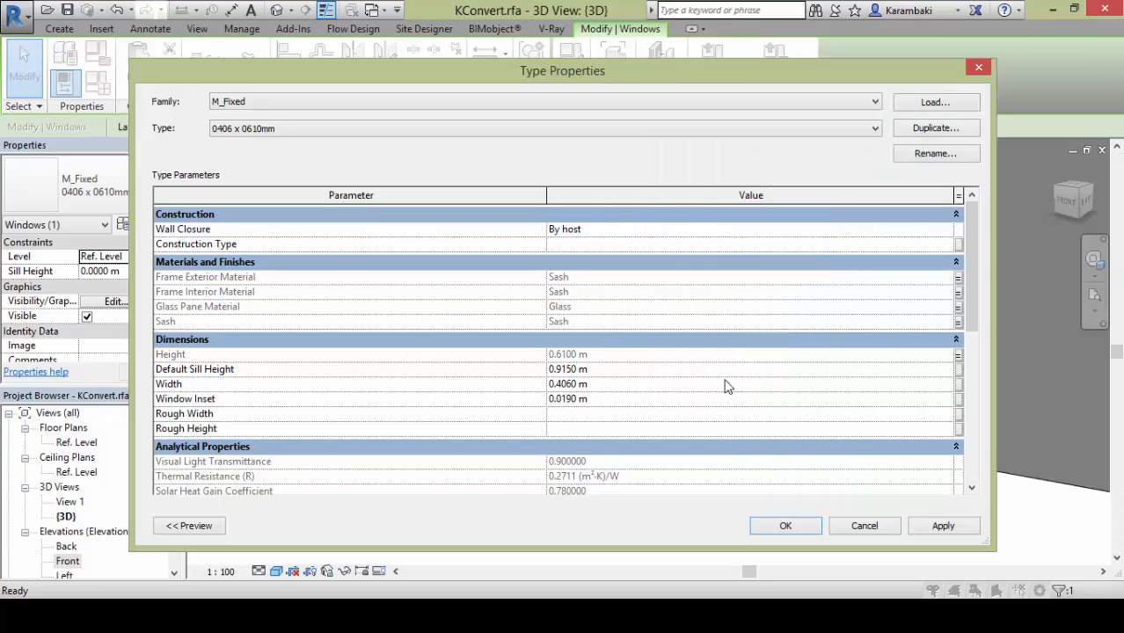
{"action": "left_click", "coordinate": [958, 369]}
{"action": "left_click", "coordinate": [644, 348]}
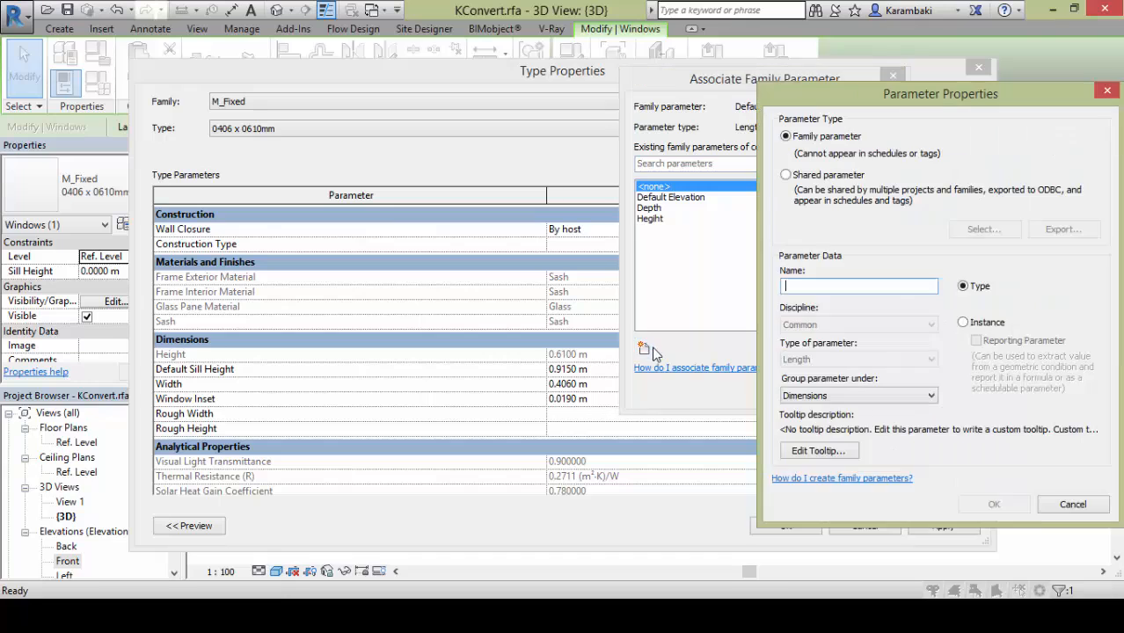
{"action": "key", "text": "Escape"}
{"action": "key", "text": "Escape"}
Associate the window's Width with a new family type parameter named Width
{"action": "left_click", "coordinate": [959, 385]}
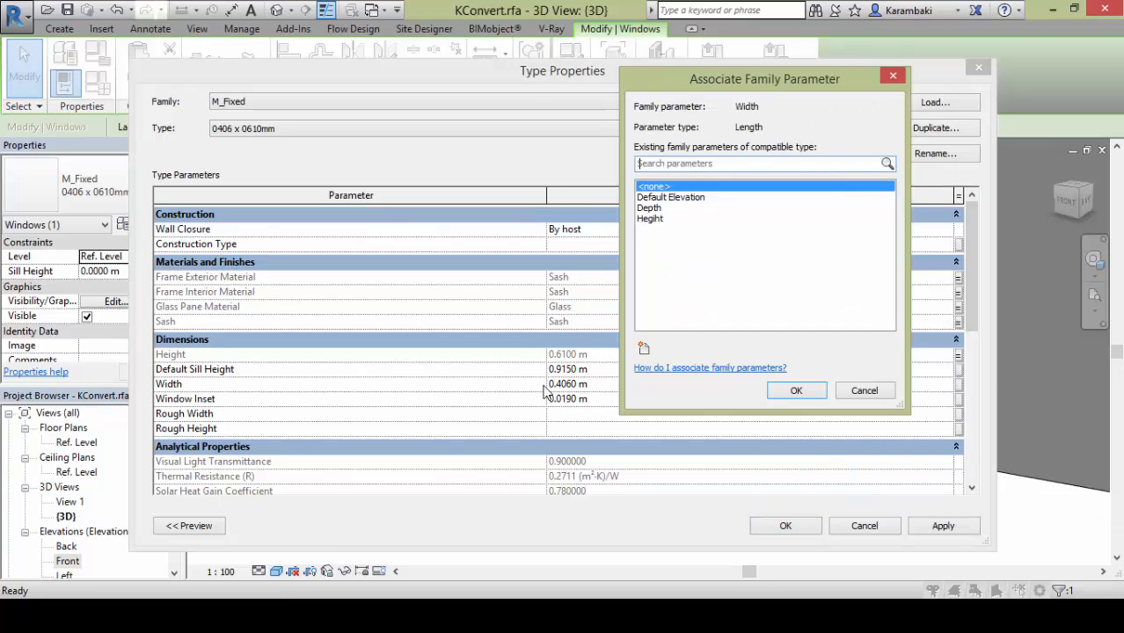
{"action": "left_click", "coordinate": [643, 348]}
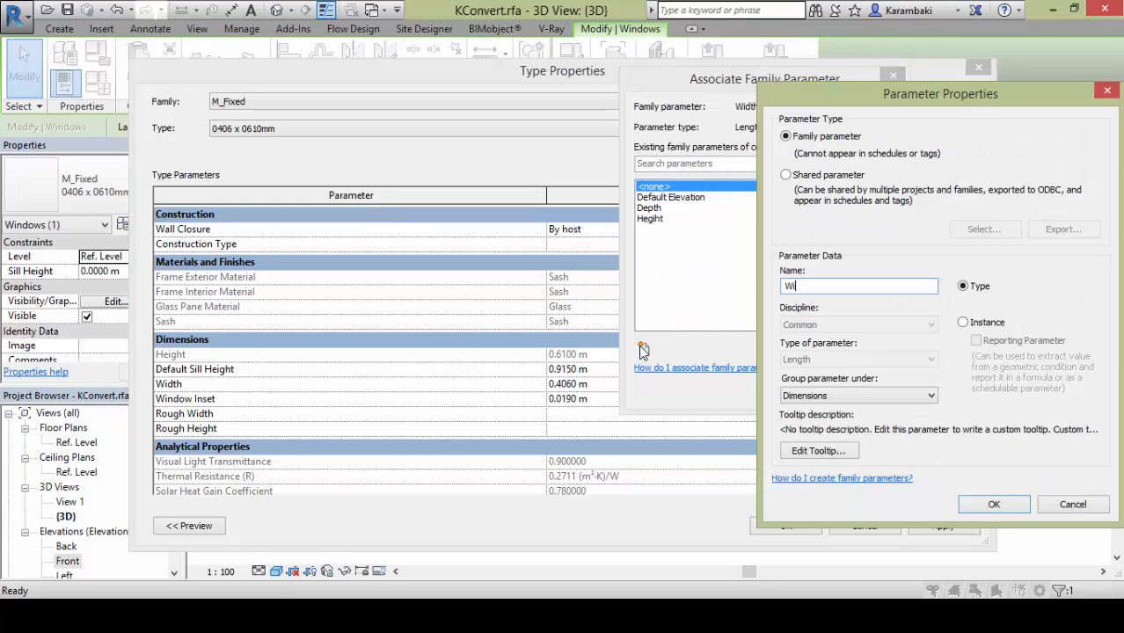
{"action": "key", "text": "Return"}
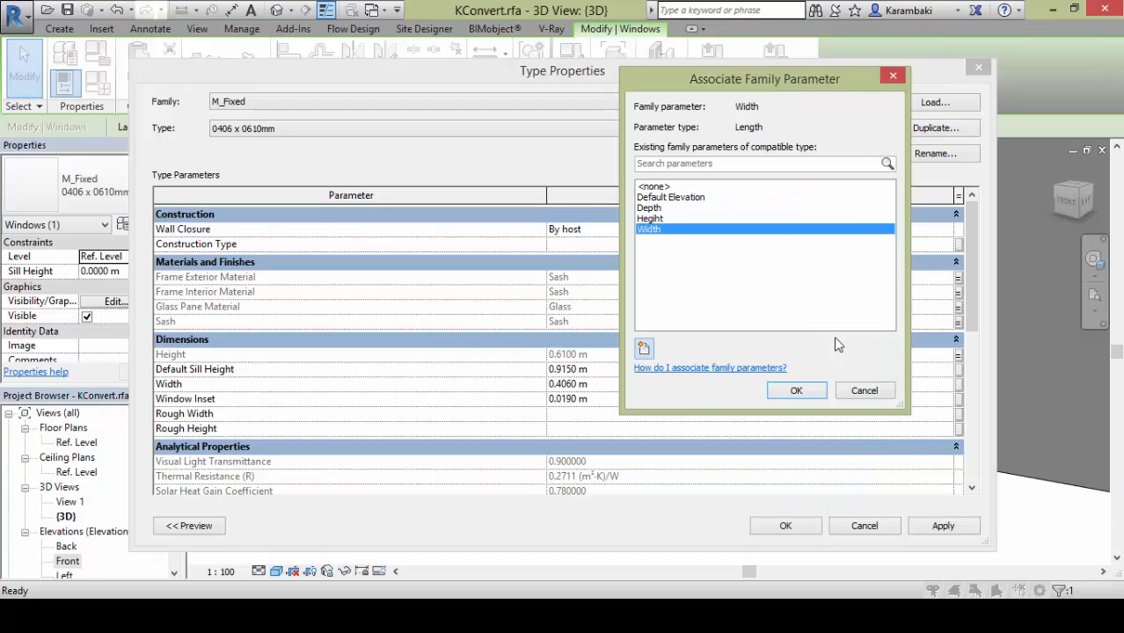
{"action": "left_click", "coordinate": [796, 391]}
Associate the Window Inset dimension with a new family type parameter named Window Inset and accept the window's type properties
{"action": "left_click", "coordinate": [959, 399]}
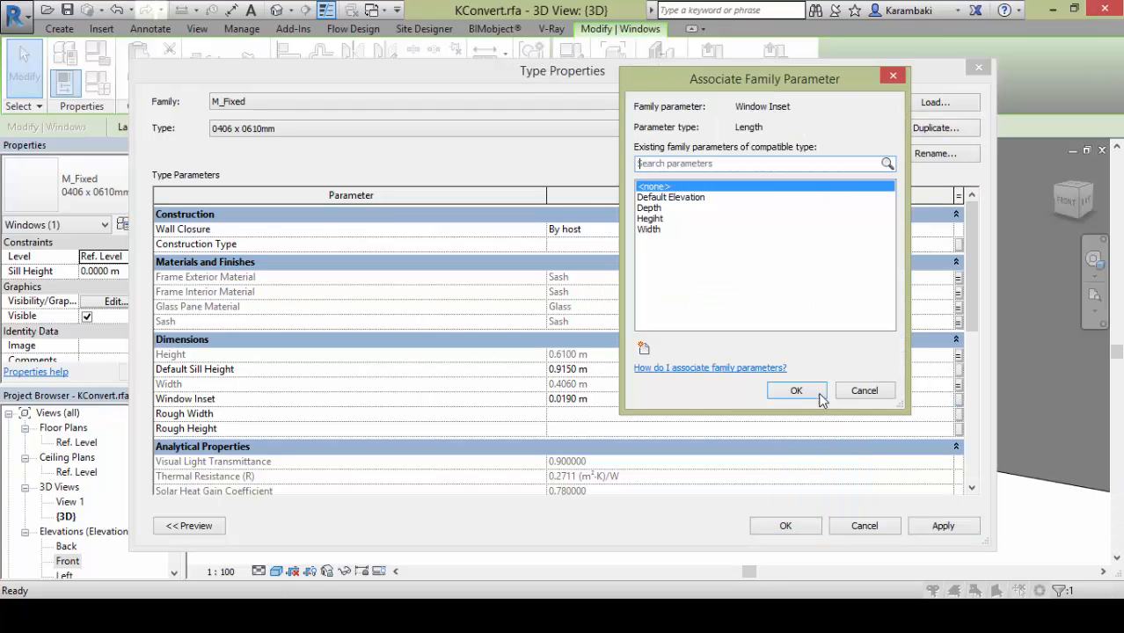
{"action": "left_click", "coordinate": [648, 349]}
{"action": "type", "text": "Window Inse"}
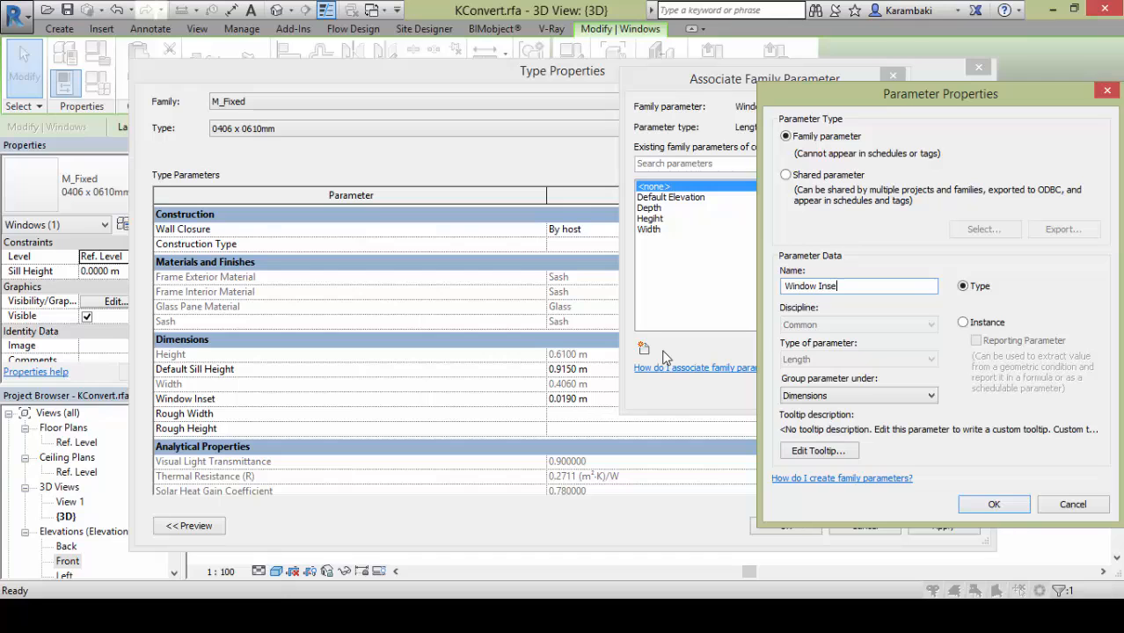
{"action": "type", "text": "t"}
{"action": "key", "text": "Return"}
{"action": "left_click", "coordinate": [789, 390]}
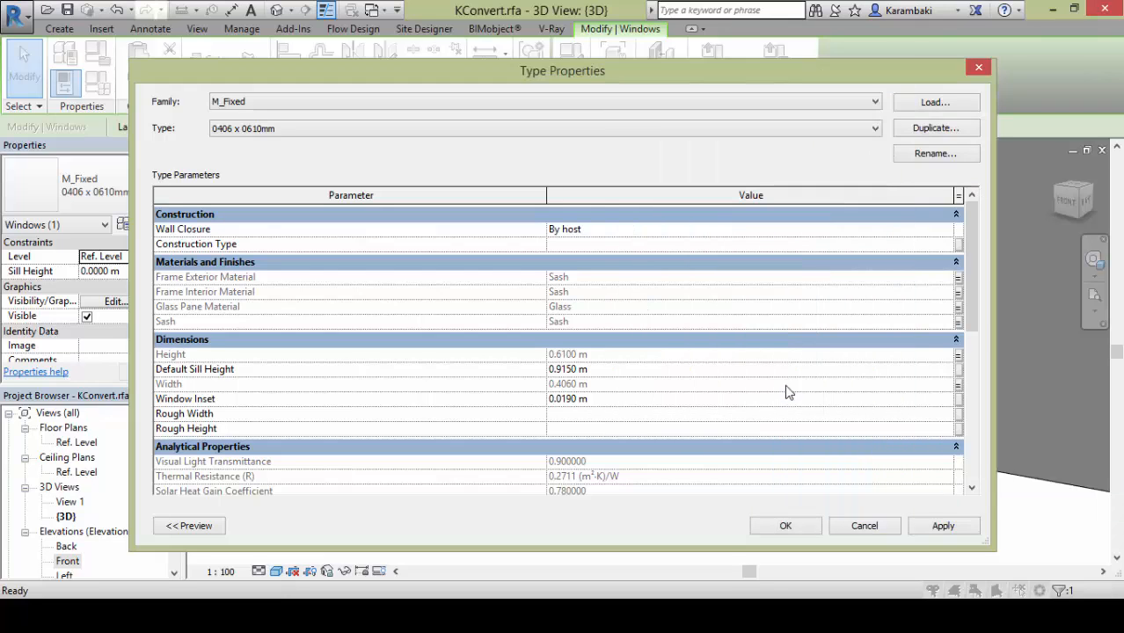
{"action": "left_click", "coordinate": [773, 528]}
Rename the misspelled Hegiht family parameter as Height in the family types
{"action": "left_click", "coordinate": [65, 83]}
{"action": "left_click", "coordinate": [74, 303]}
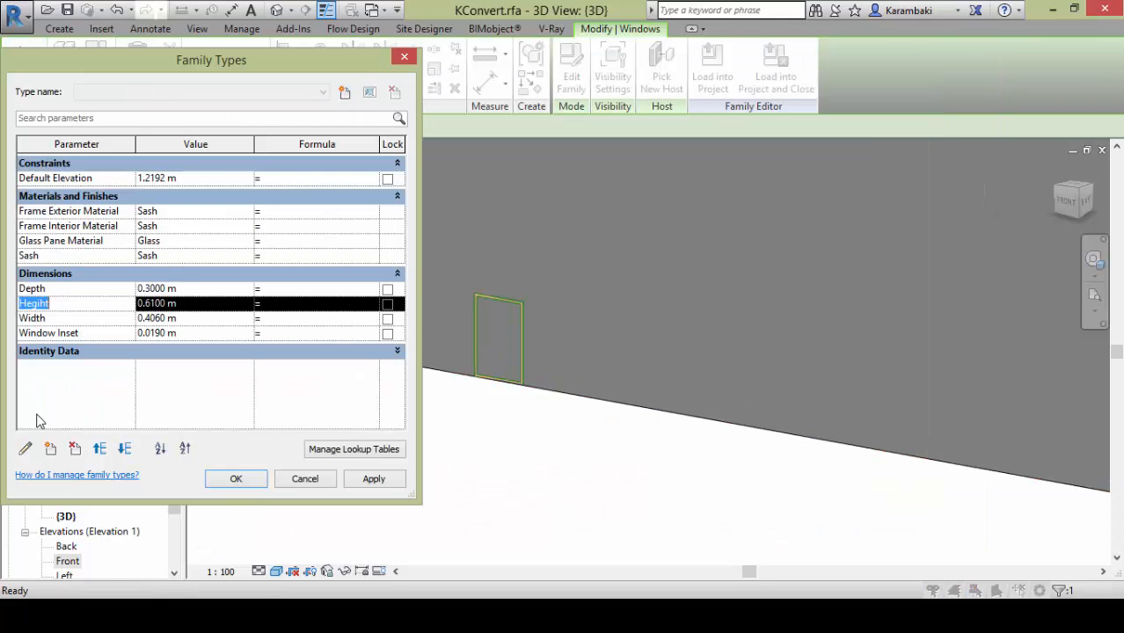
{"action": "left_click", "coordinate": [26, 448]}
{"action": "type", "text": "He"}
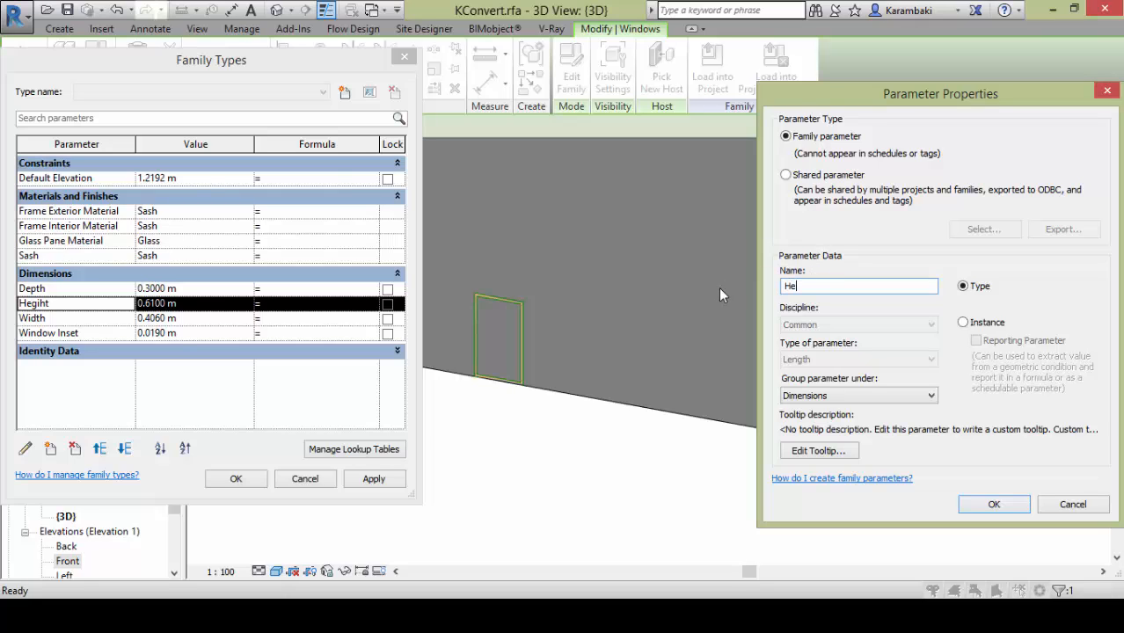
{"action": "type", "text": "ight"}
{"action": "key", "text": "Return"}
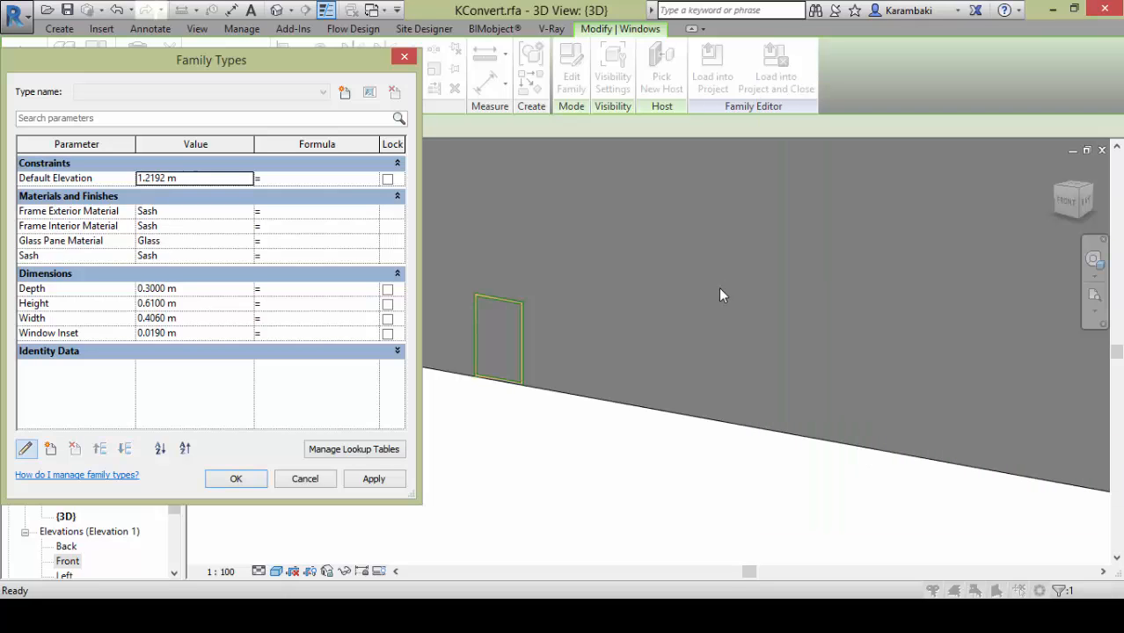
{"action": "left_click", "coordinate": [236, 478]}
Create a new family from the Metric Generic Model face based.rft template
{"action": "scroll", "coordinate": [482, 441], "scroll_direction": "down", "scroll_amount": 3}
{"action": "middle_click_drag", "start_coordinate": [482, 436], "coordinate": [639, 387]}
{"action": "scroll", "coordinate": [562, 403], "scroll_direction": "down", "scroll_amount": 3}
{"action": "middle_click_drag", "start_coordinate": [470, 393], "coordinate": [440, 420], "text": "shift"}
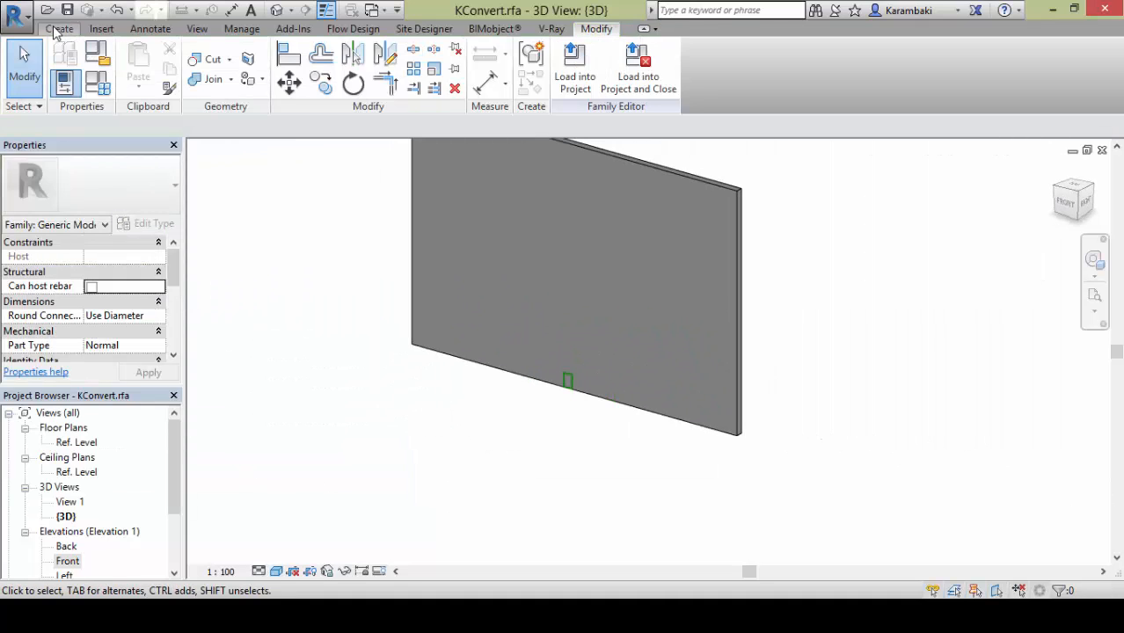
{"action": "left_click", "coordinate": [14, 12]}
{"action": "mouse_move", "coordinate": [50, 70]}
{"action": "left_click", "coordinate": [221, 132]}
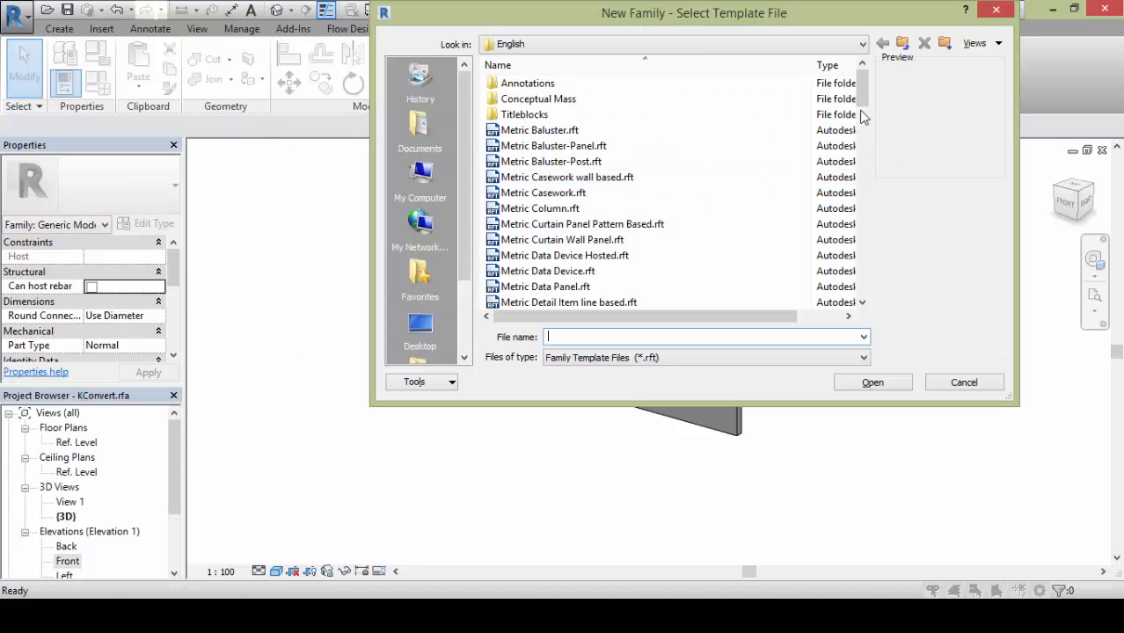
{"action": "left_click_drag", "start_coordinate": [861, 103], "coordinate": [861, 155]}
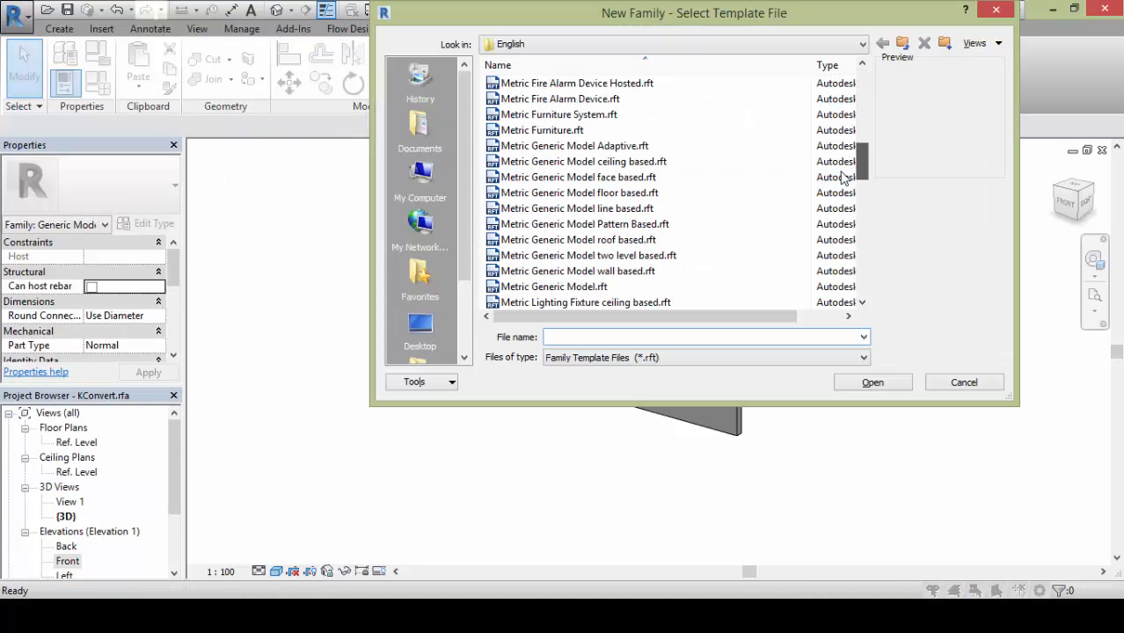
{"action": "double_click", "coordinate": [632, 181]}
Set the new family's length units to meters with 3 decimal places and the m unit symbol
{"action": "key", "text": "u"}
{"action": "key", "text": "n"}
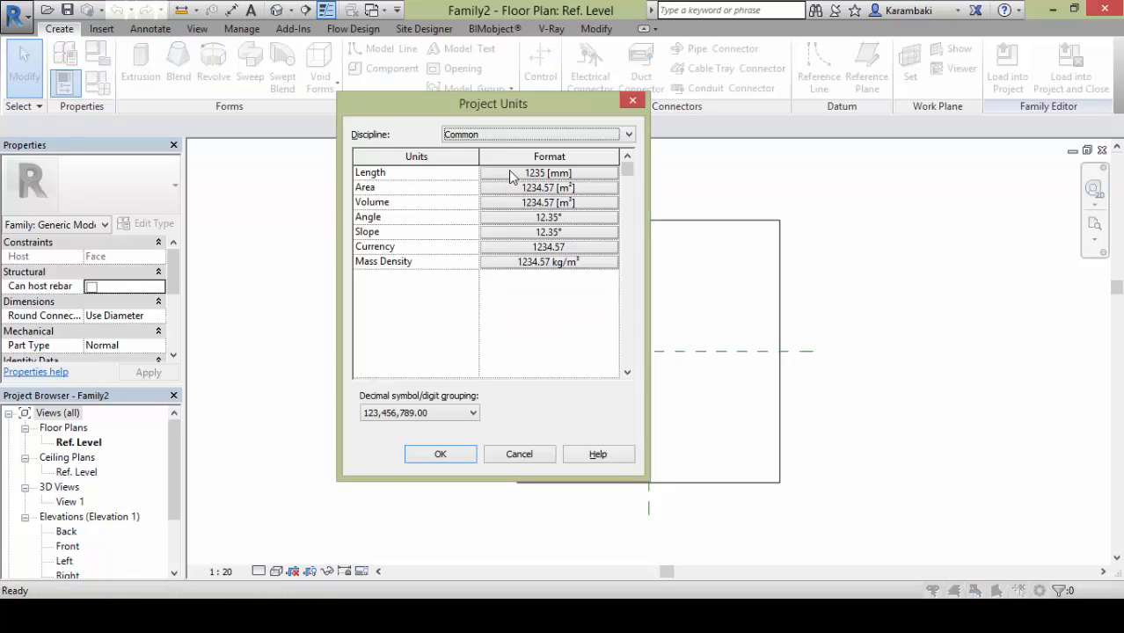
{"action": "left_click", "coordinate": [508, 172]}
{"action": "left_click", "coordinate": [262, 191]}
{"action": "left_click", "coordinate": [229, 247]}
{"action": "left_click", "coordinate": [142, 233]}
{"action": "left_click", "coordinate": [126, 314]}
{"action": "left_click", "coordinate": [142, 271]}
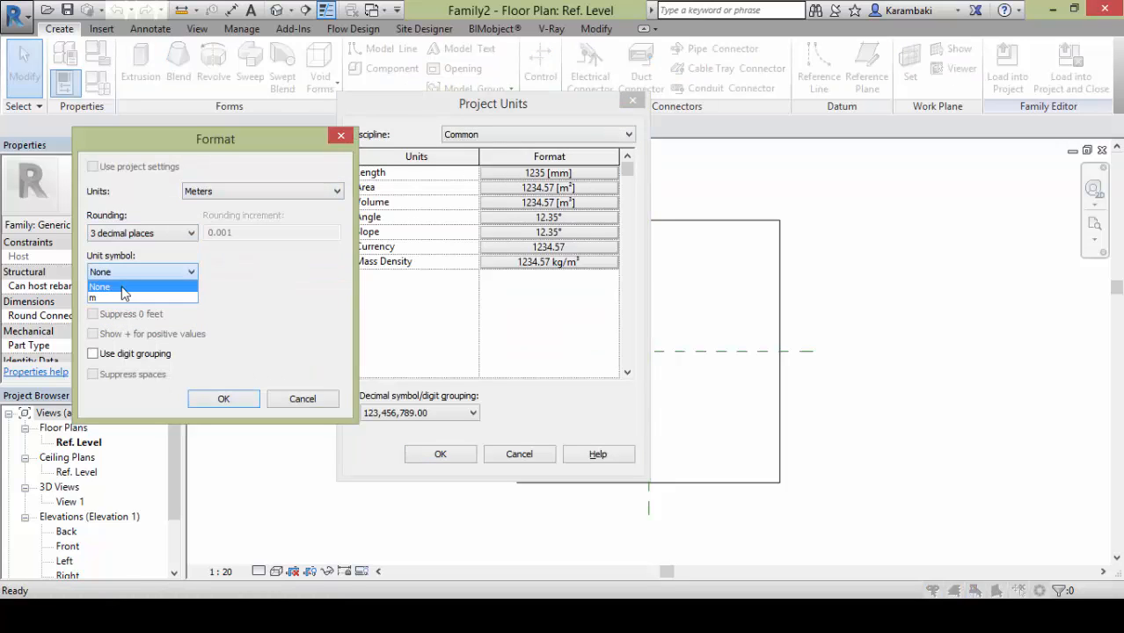
{"action": "left_click", "coordinate": [131, 295]}
{"action": "key", "text": "Return"}
{"action": "left_click", "coordinate": [434, 452]}
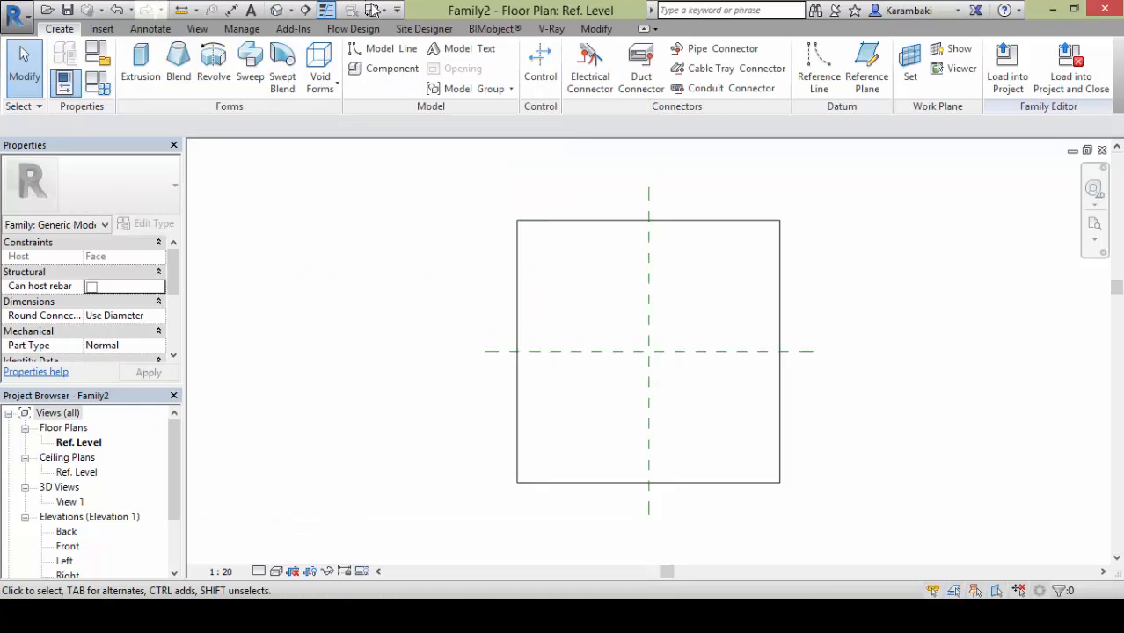
Switch back to the KConvert family and load it into Family2 only
{"action": "left_click", "coordinate": [371, 10]}
{"action": "left_click", "coordinate": [389, 85]}
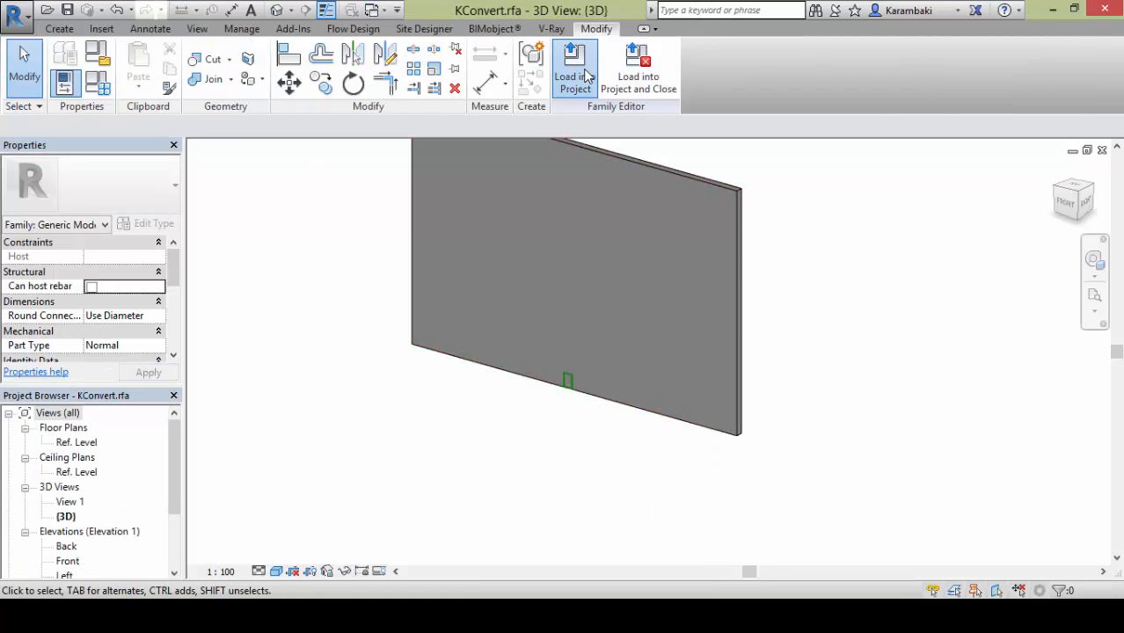
{"action": "left_click", "coordinate": [587, 78]}
{"action": "left_click", "coordinate": [598, 231]}
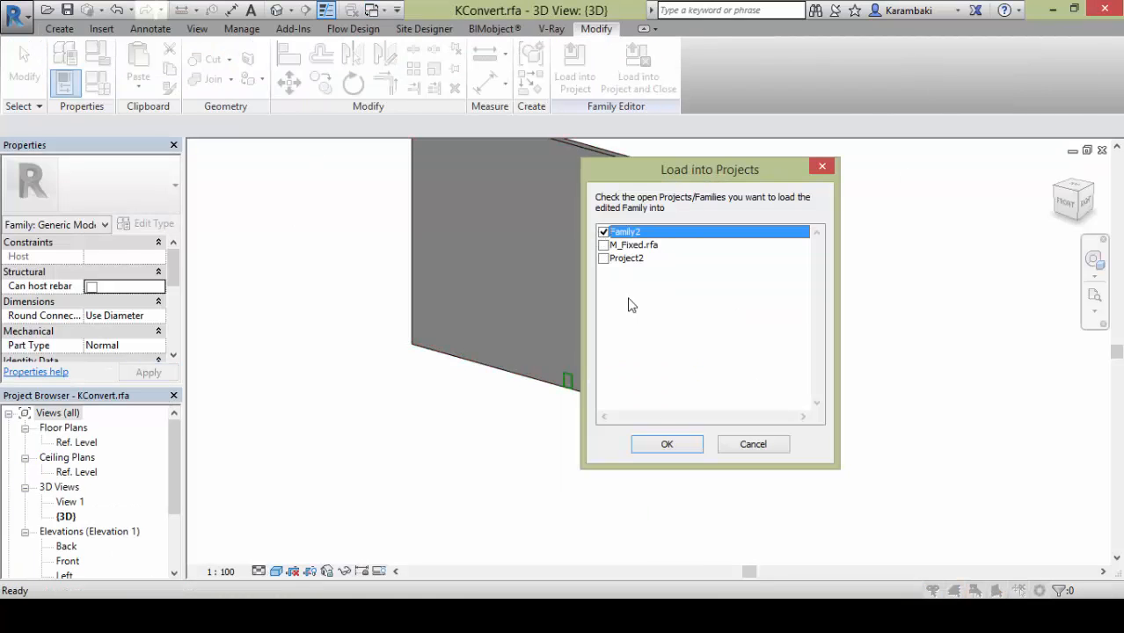
{"action": "left_click", "coordinate": [674, 449]}
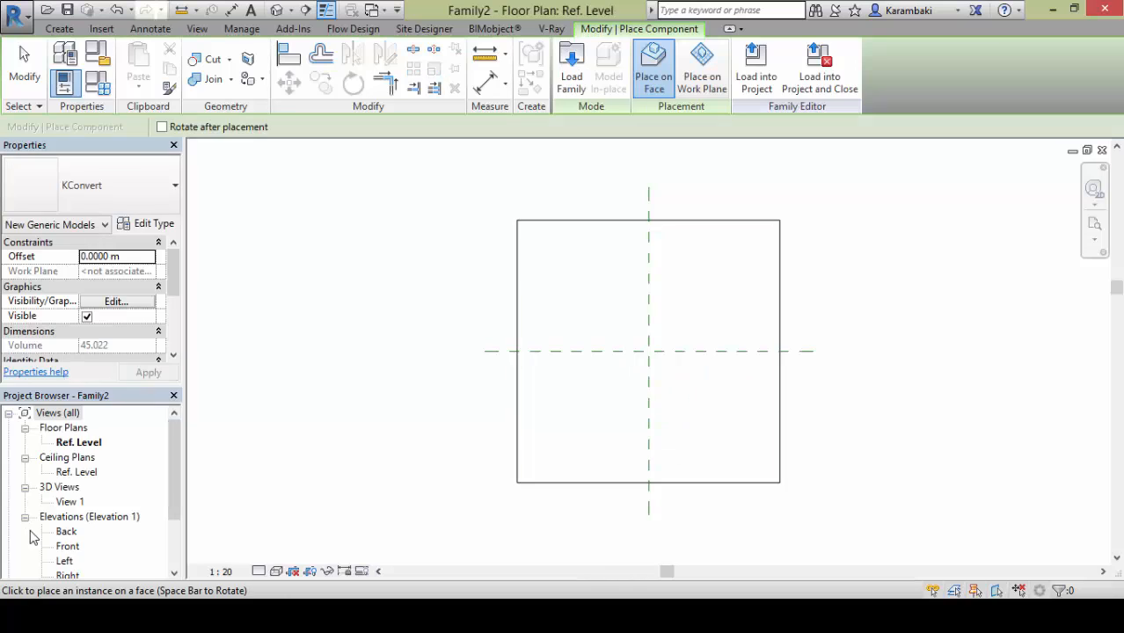
Place the KConvert component on the work plane in the Front elevation, centred on the vertical reference plane above the host
{"action": "double_click", "coordinate": [68, 546]}
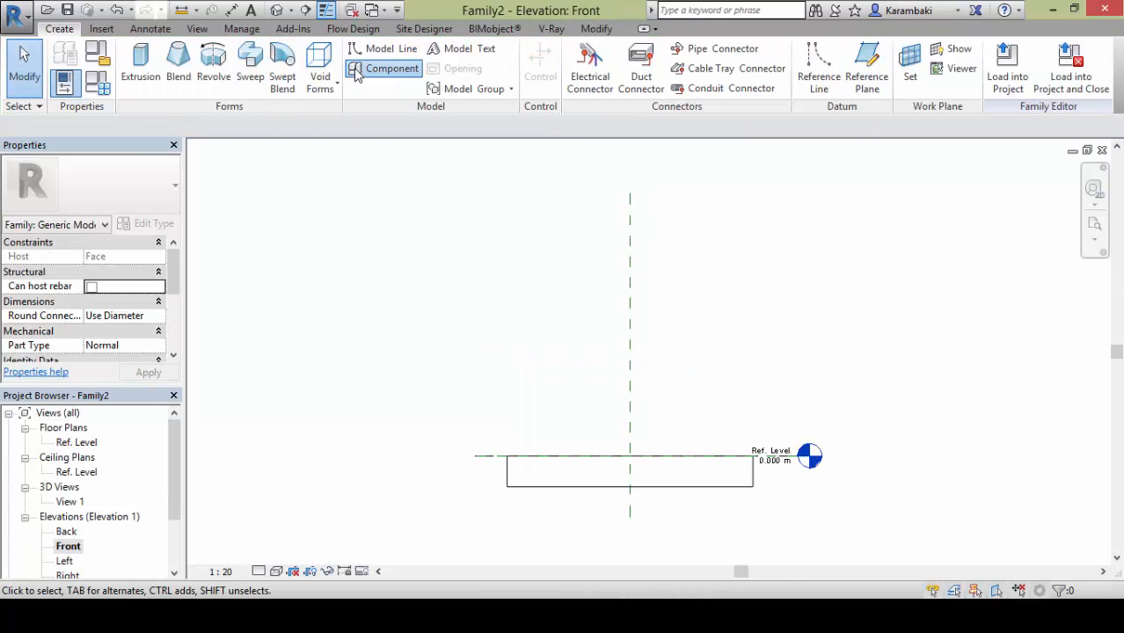
{"action": "left_click", "coordinate": [385, 69]}
{"action": "left_click", "coordinate": [694, 71]}
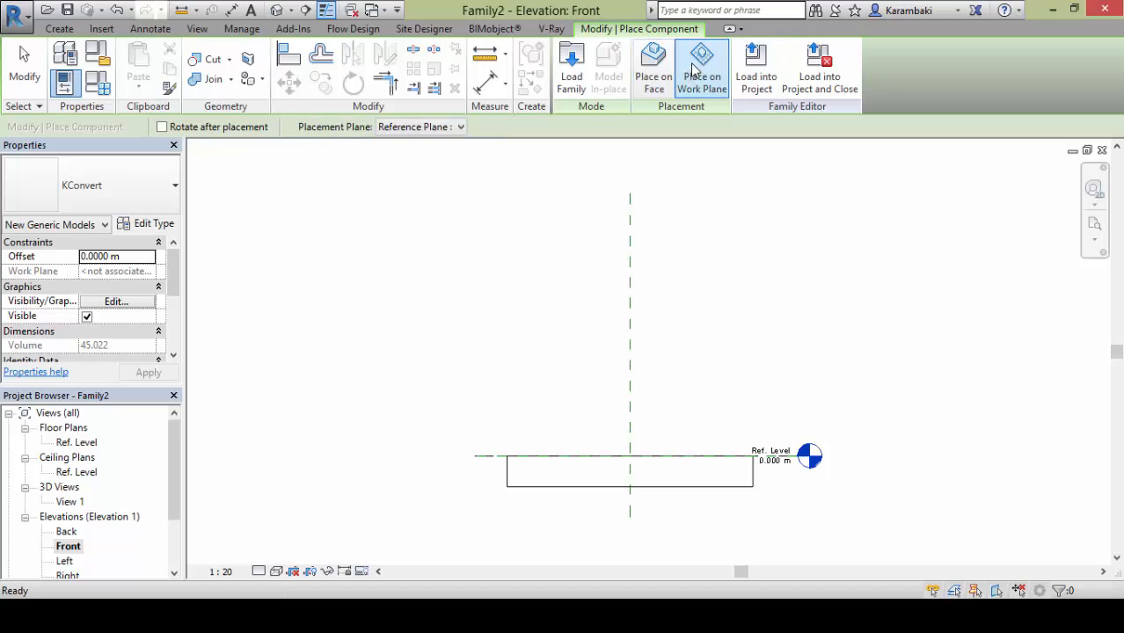
{"action": "left_click", "coordinate": [631, 381]}
{"action": "key", "text": "Escape"}
Rotate the placed KConvert component in the Front elevation so its window frame faces up, away from the host
{"action": "scroll", "coordinate": [671, 460], "scroll_direction": "up", "scroll_amount": 2}
{"action": "left_click", "coordinate": [641, 329]}
{"action": "key", "text": "space"}
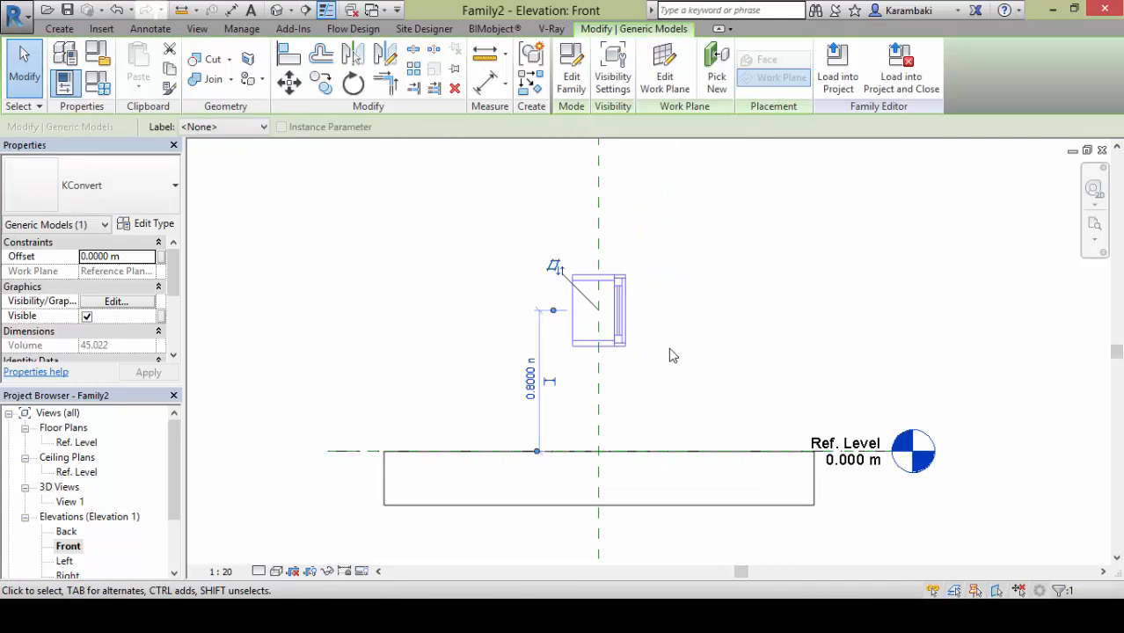
{"action": "key", "text": "space"}
{"action": "left_click", "coordinate": [644, 400]}
Mirror the KConvert component about the horizontal reference plane in the Ref. Level floor plan, without keeping a copy
{"action": "double_click", "coordinate": [107, 442]}
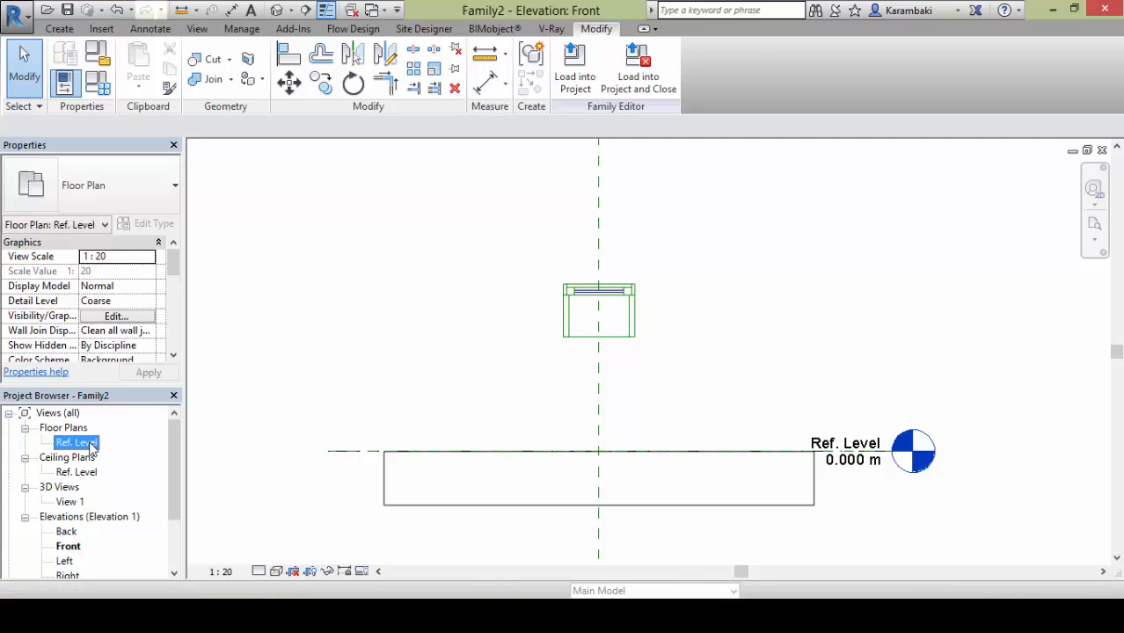
{"action": "left_click", "coordinate": [655, 392]}
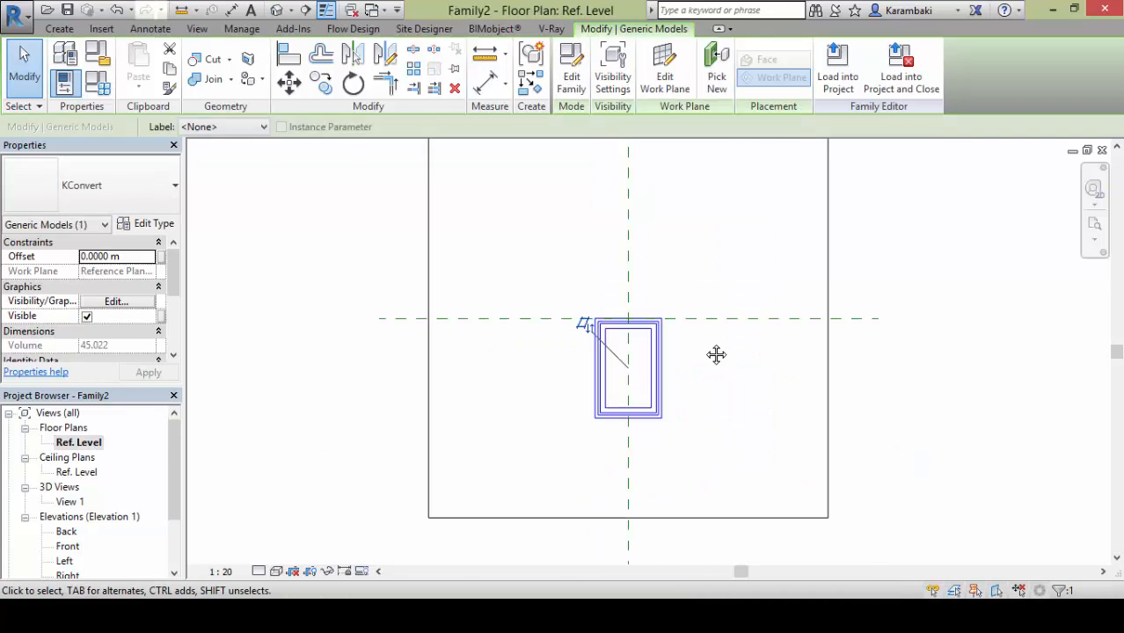
{"action": "middle_click_drag", "start_coordinate": [715, 354], "coordinate": [680, 382]}
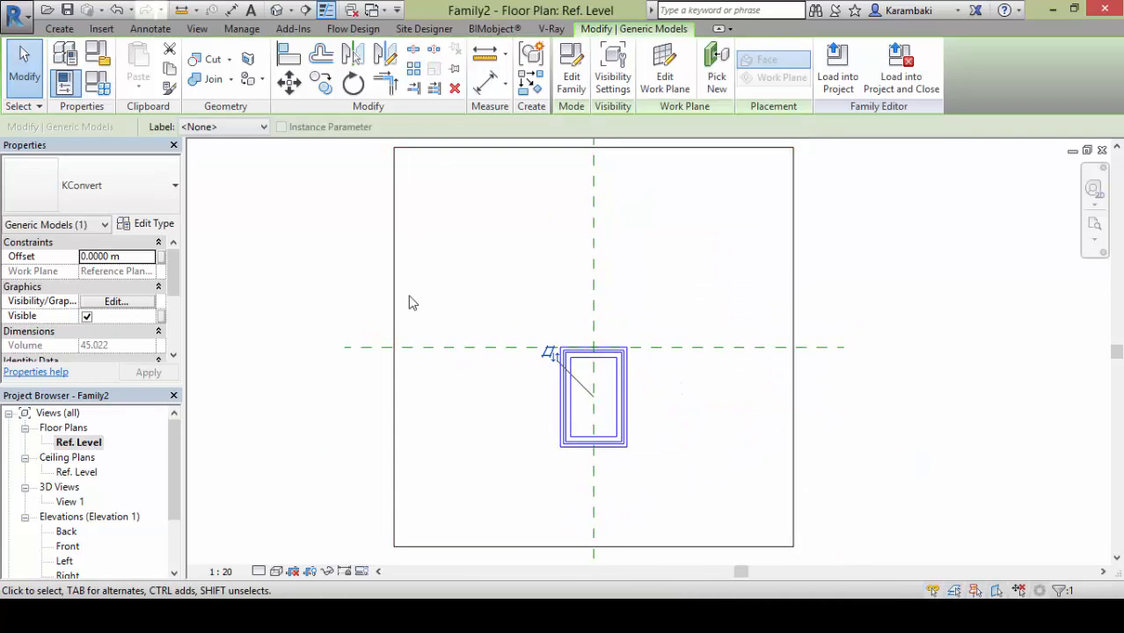
{"action": "left_click", "coordinate": [299, 82]}
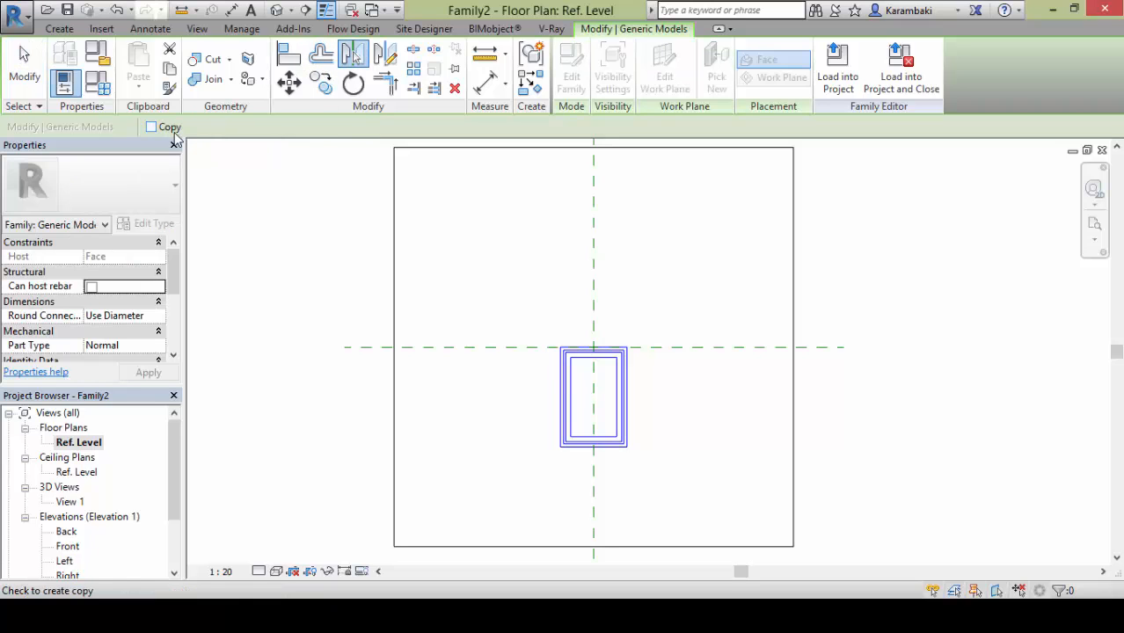
{"action": "left_click", "coordinate": [409, 446]}
{"action": "left_click", "coordinate": [408, 349]}
{"action": "left_click", "coordinate": [254, 302]}
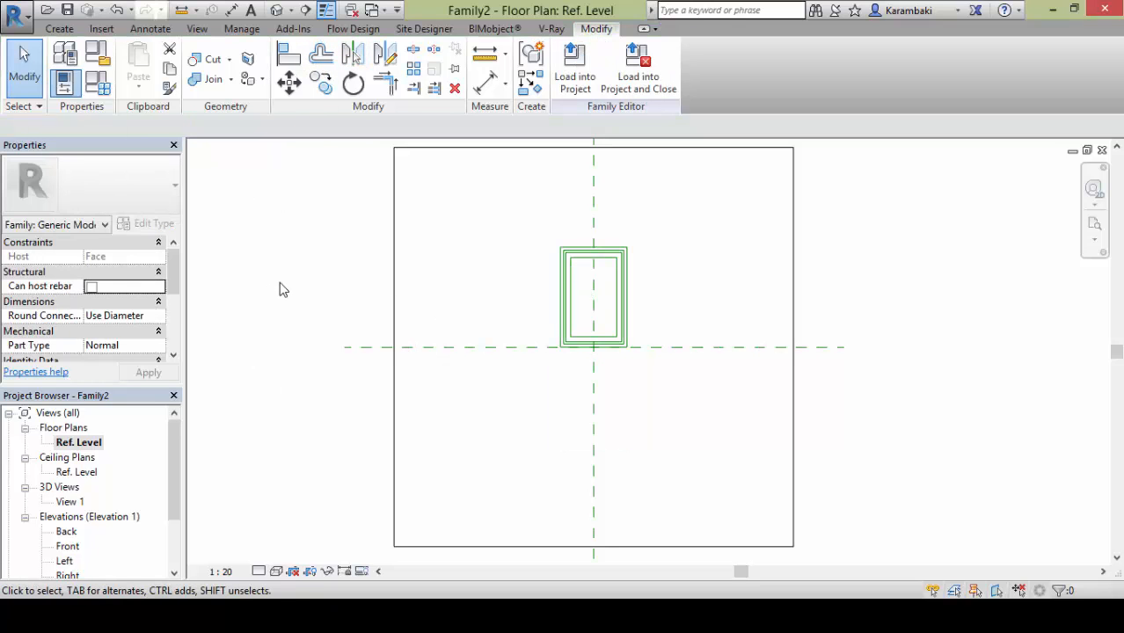
{"action": "left_click", "coordinate": [570, 306]}
{"action": "key", "text": "Escape"}
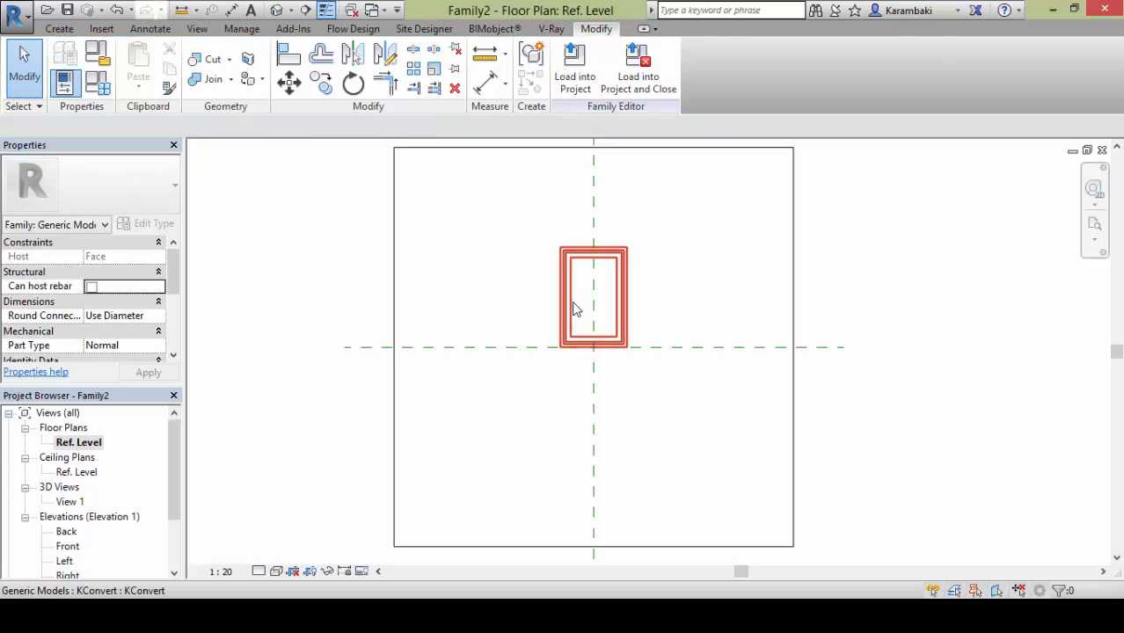
{"action": "scroll", "coordinate": [593, 281], "scroll_direction": "up", "scroll_amount": 1}
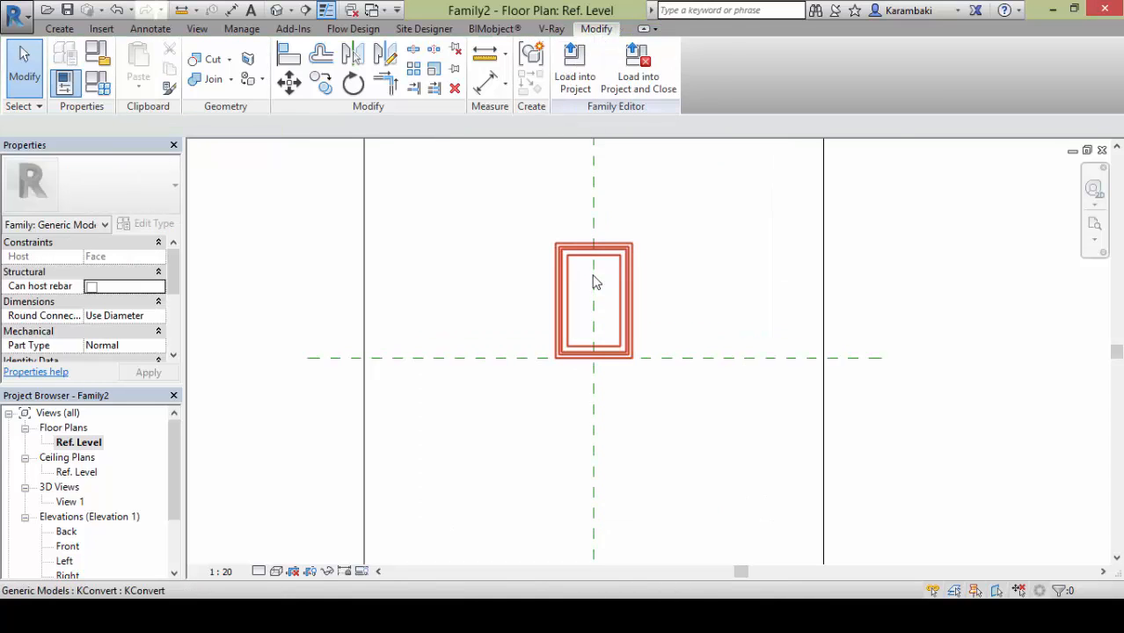
{"action": "scroll", "coordinate": [594, 281], "scroll_direction": "down", "scroll_amount": 1}
{"action": "scroll", "coordinate": [589, 279], "scroll_direction": "up", "scroll_amount": 1}
{"action": "middle_click_drag", "start_coordinate": [424, 264], "coordinate": [436, 293]}
Align the top edge of the KConvert component with the Ref. Level in the Front elevation and lock the alignment
{"action": "double_click", "coordinate": [68, 546]}
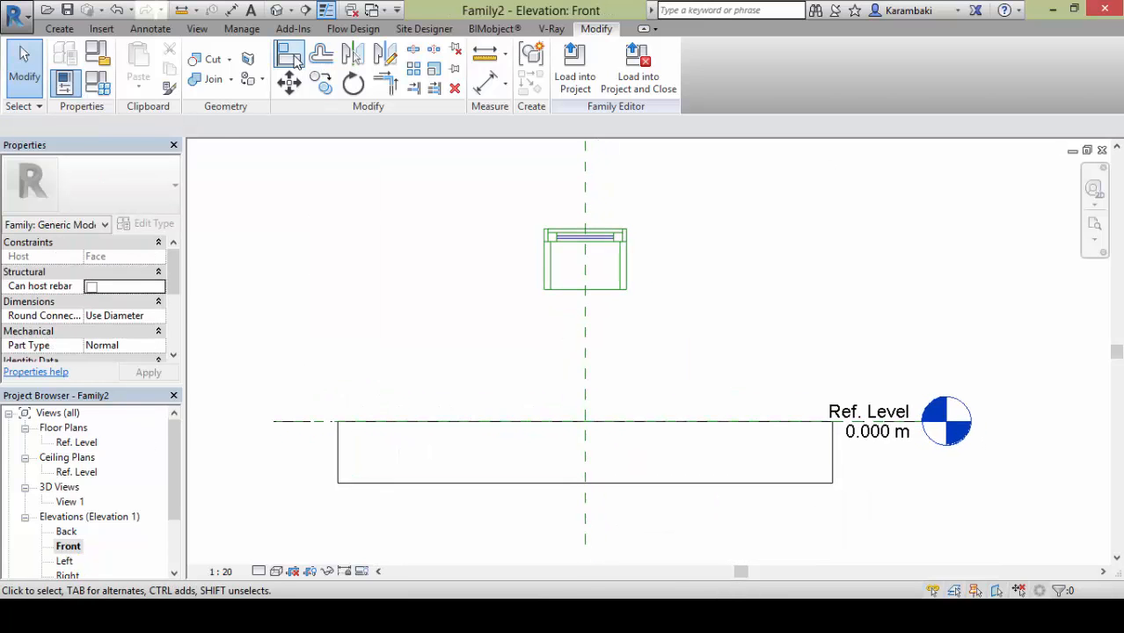
{"action": "left_click", "coordinate": [288, 55]}
{"action": "left_click", "coordinate": [570, 231]}
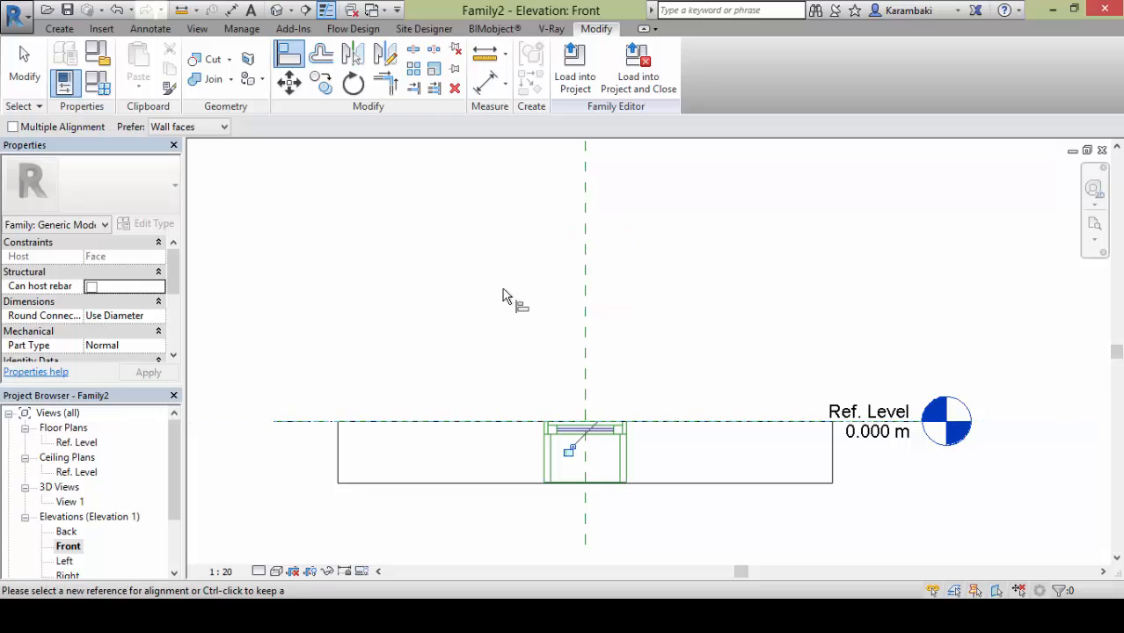
{"action": "middle_click_drag", "start_coordinate": [576, 418], "coordinate": [577, 362]}
{"action": "key", "text": "Escape"}
{"action": "middle_click_drag", "start_coordinate": [531, 444], "coordinate": [547, 419]}
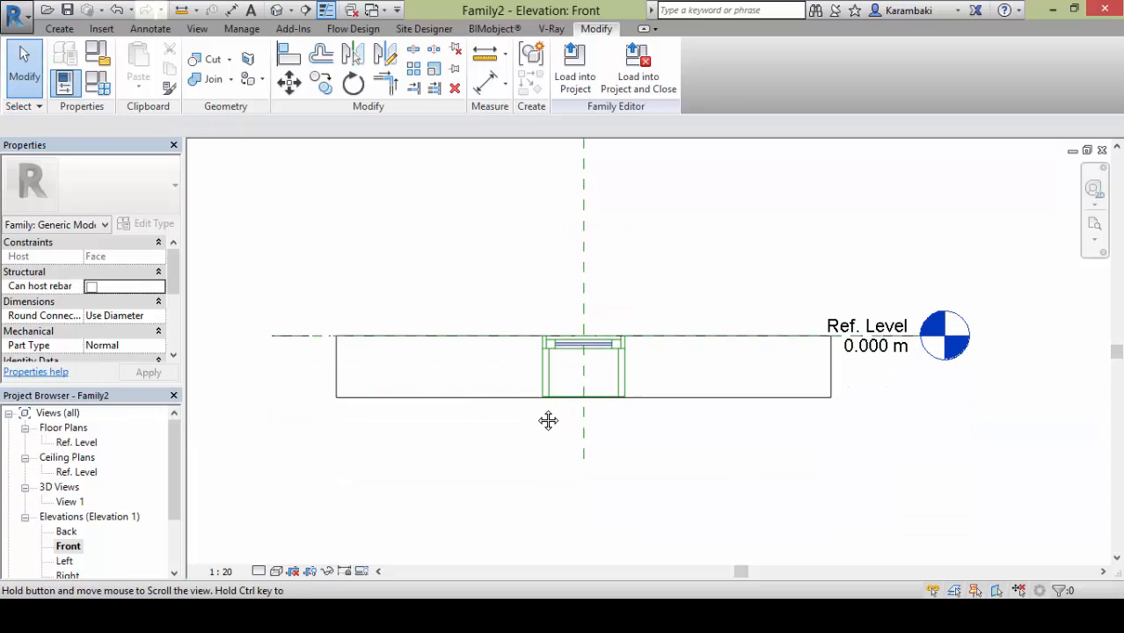
Make the host extrusion thinner than the KConvert component by raising its bottom face in the Front elevation
{"action": "scroll", "coordinate": [542, 400], "scroll_direction": "up", "scroll_amount": 2}
{"action": "left_click", "coordinate": [547, 379]}
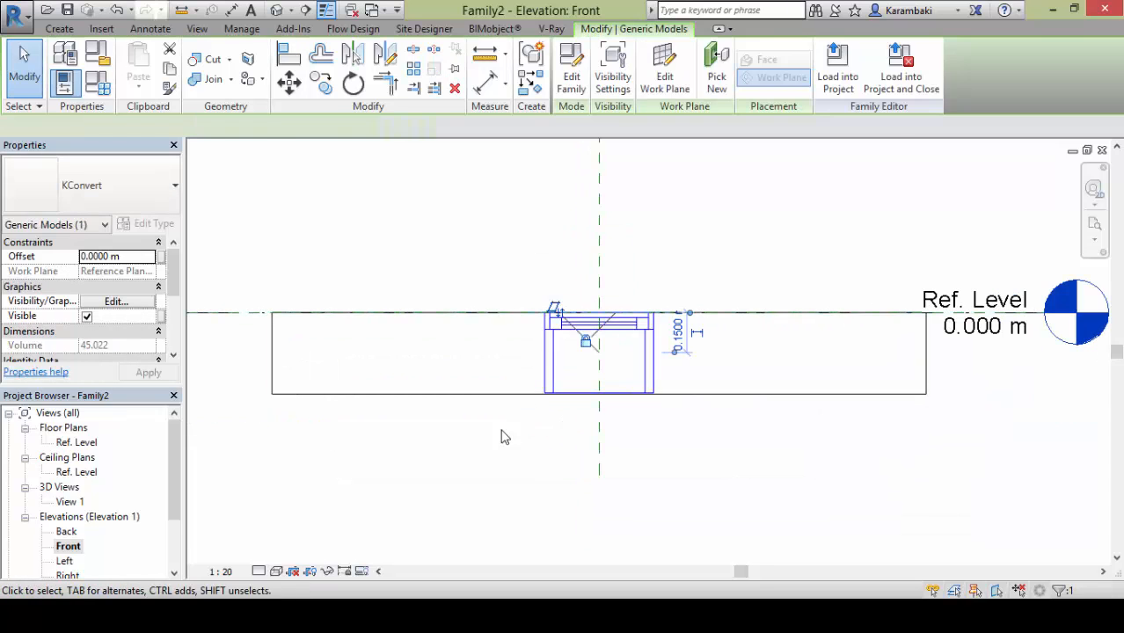
{"action": "left_click", "coordinate": [416, 400]}
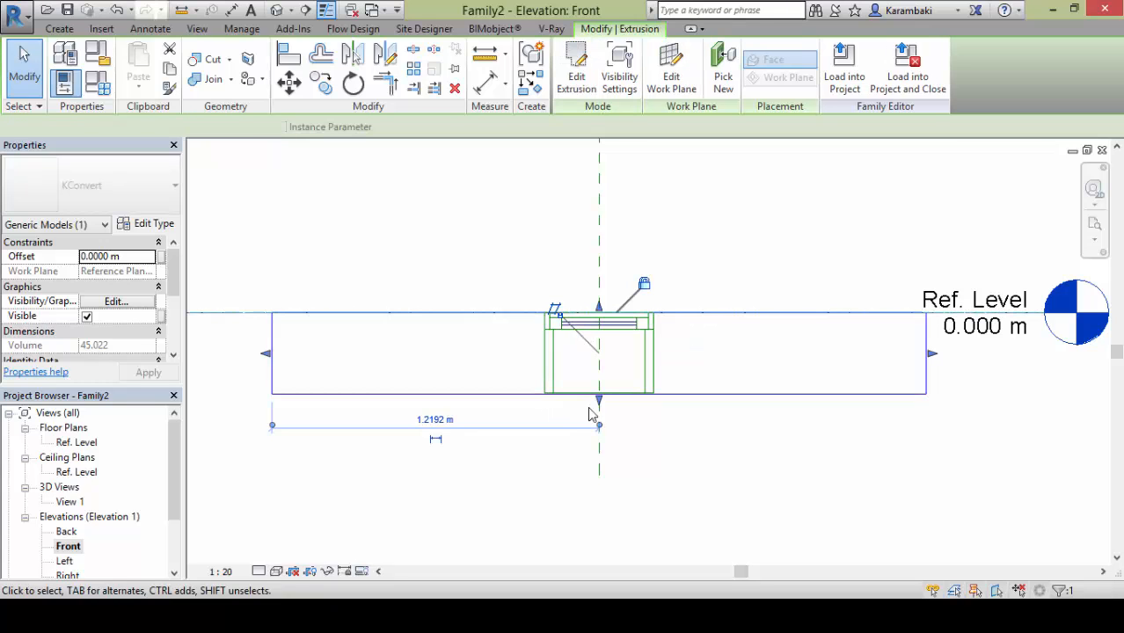
{"action": "left_click_drag", "start_coordinate": [596, 401], "coordinate": [604, 363]}
{"action": "key", "text": "Escape"}
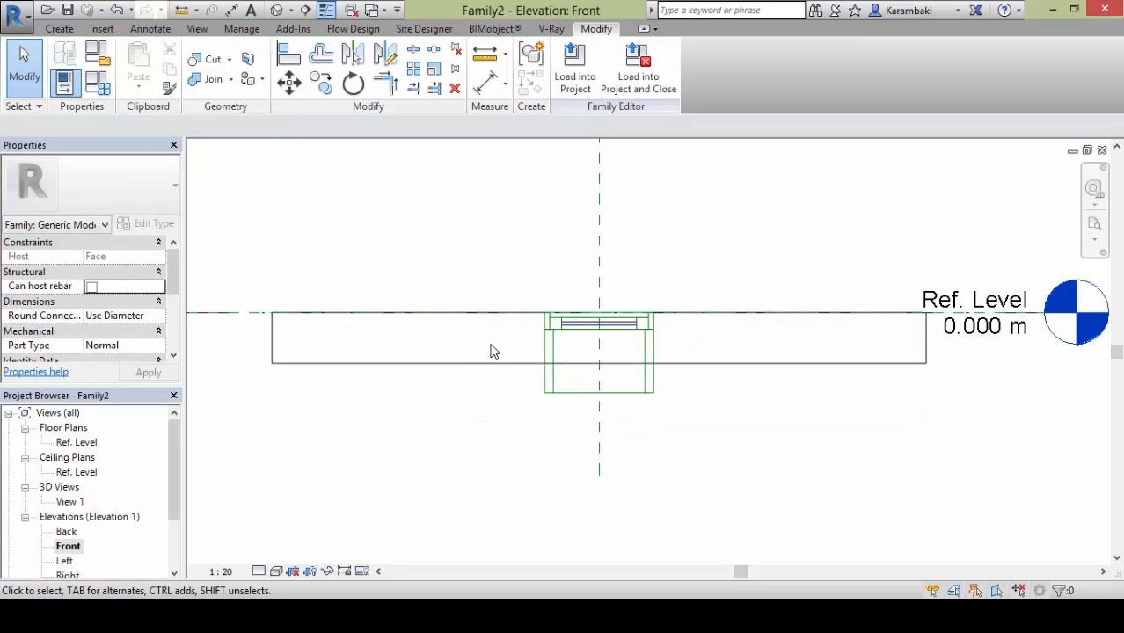
Associate KConvert's Frame Exterior Material with a new family type parameter named Frame Exterior Material
{"action": "left_click", "coordinate": [540, 376]}
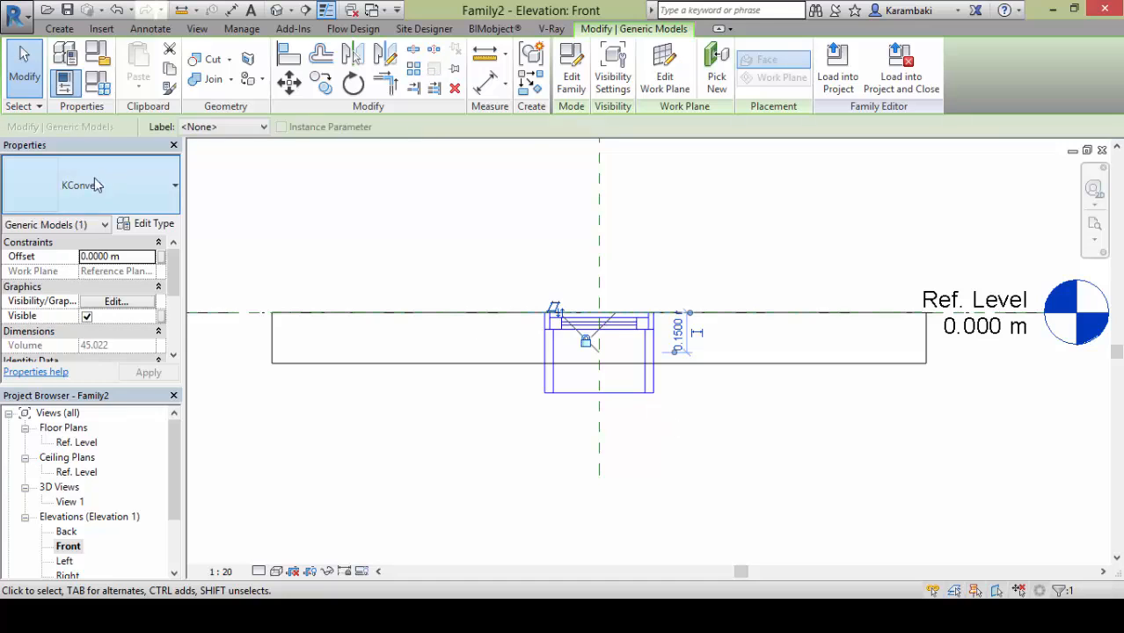
{"action": "left_click", "coordinate": [159, 225]}
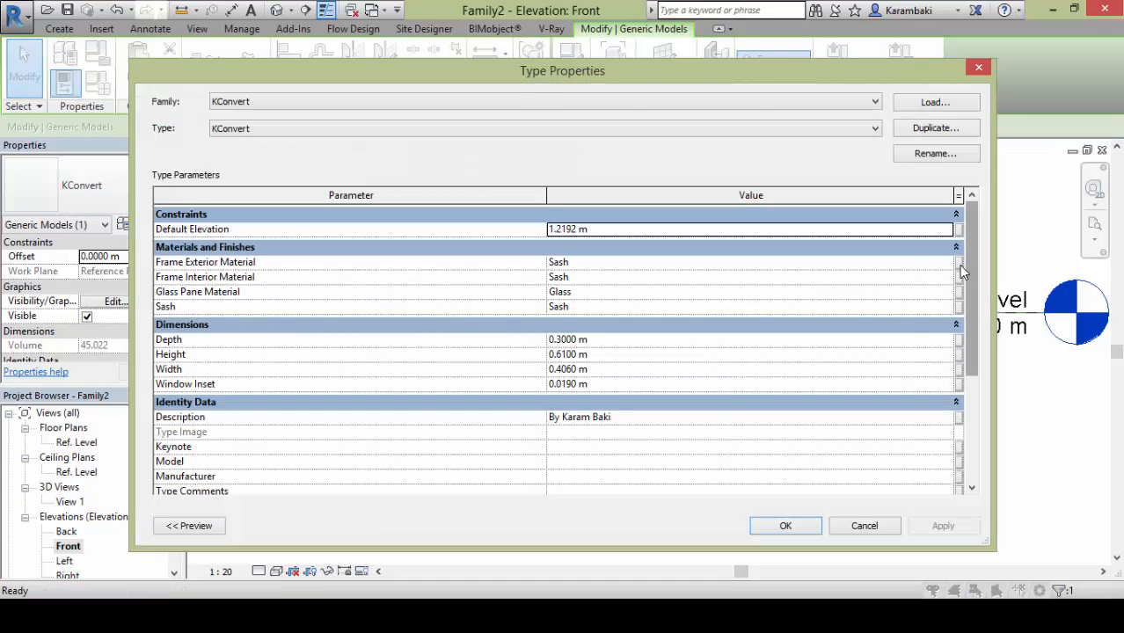
{"action": "left_click", "coordinate": [959, 262]}
{"action": "left_click", "coordinate": [643, 347]}
{"action": "type", "text": "Frame Exterior Material"}
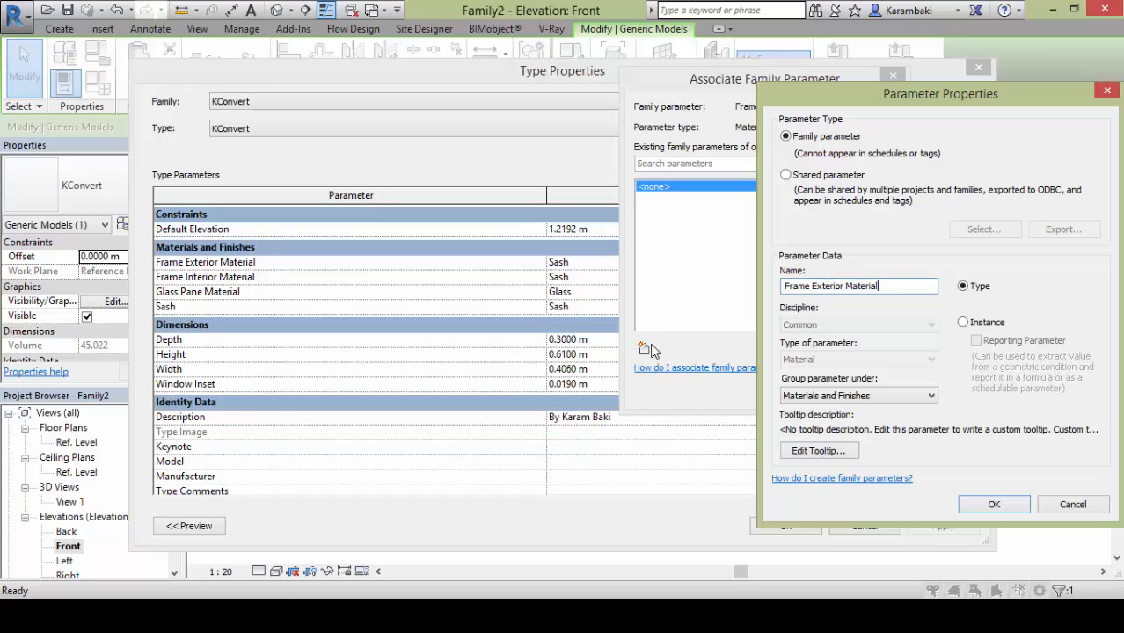
{"action": "key", "text": "Return"}
{"action": "left_click", "coordinate": [793, 391]}
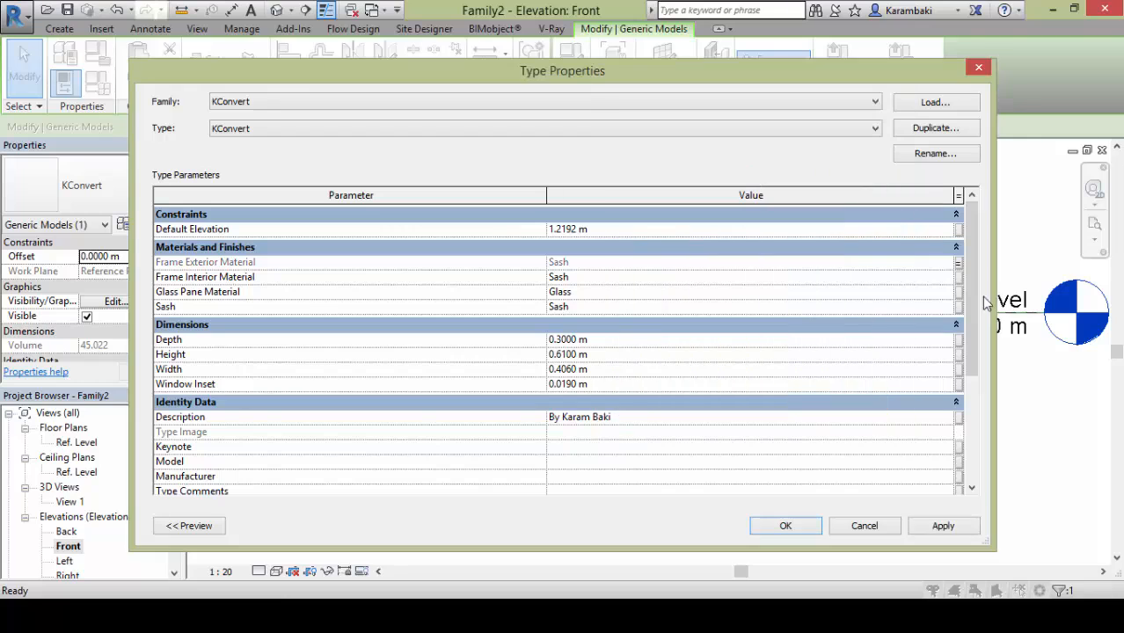
Associate KConvert's Frame Interior Material with a new family type parameter named Frame Interior Material
{"action": "left_click", "coordinate": [958, 276]}
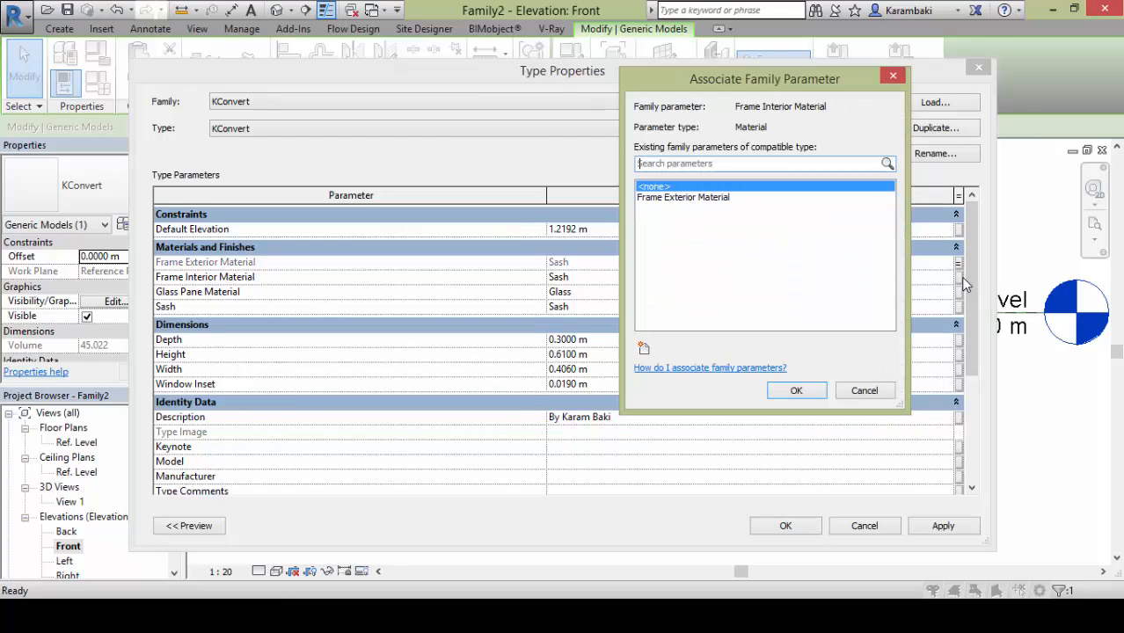
{"action": "left_click", "coordinate": [647, 348]}
{"action": "type", "text": "Frame Interior Material"}
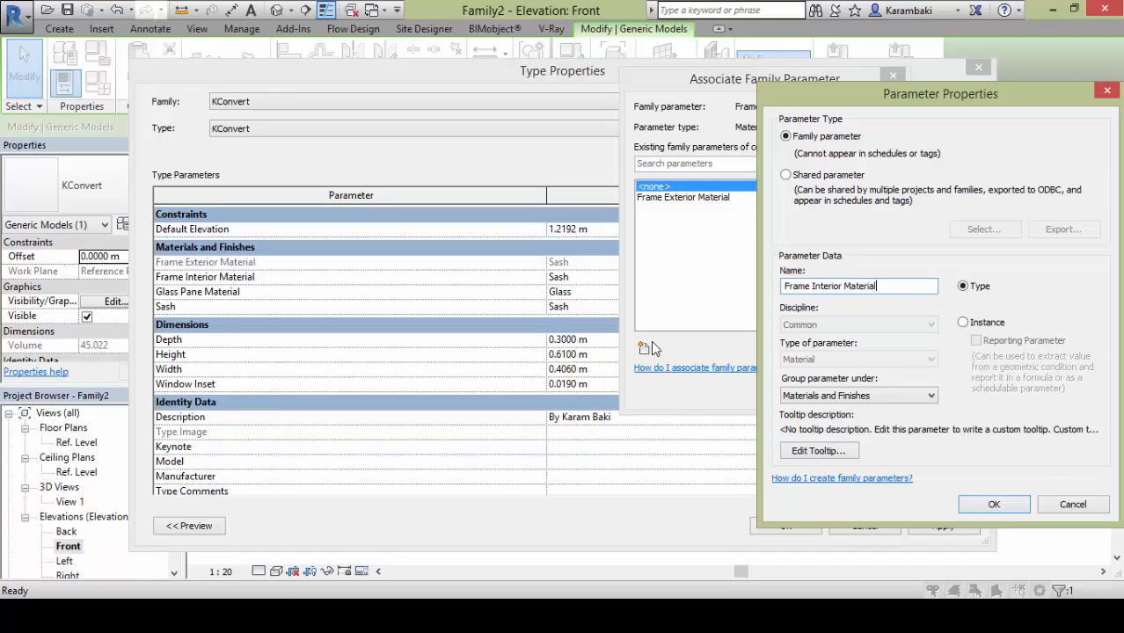
{"action": "key", "text": "Return"}
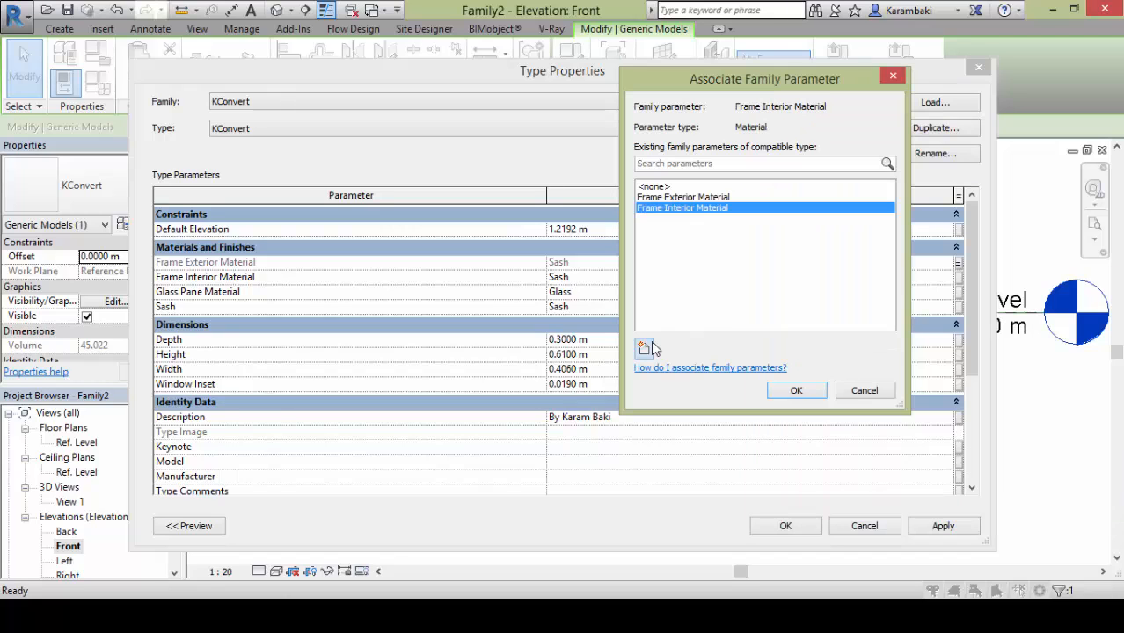
{"action": "left_click", "coordinate": [795, 390]}
Associate KConvert's Glass Pane Material with a new family type parameter named Glass Pane Material
{"action": "left_click", "coordinate": [958, 292]}
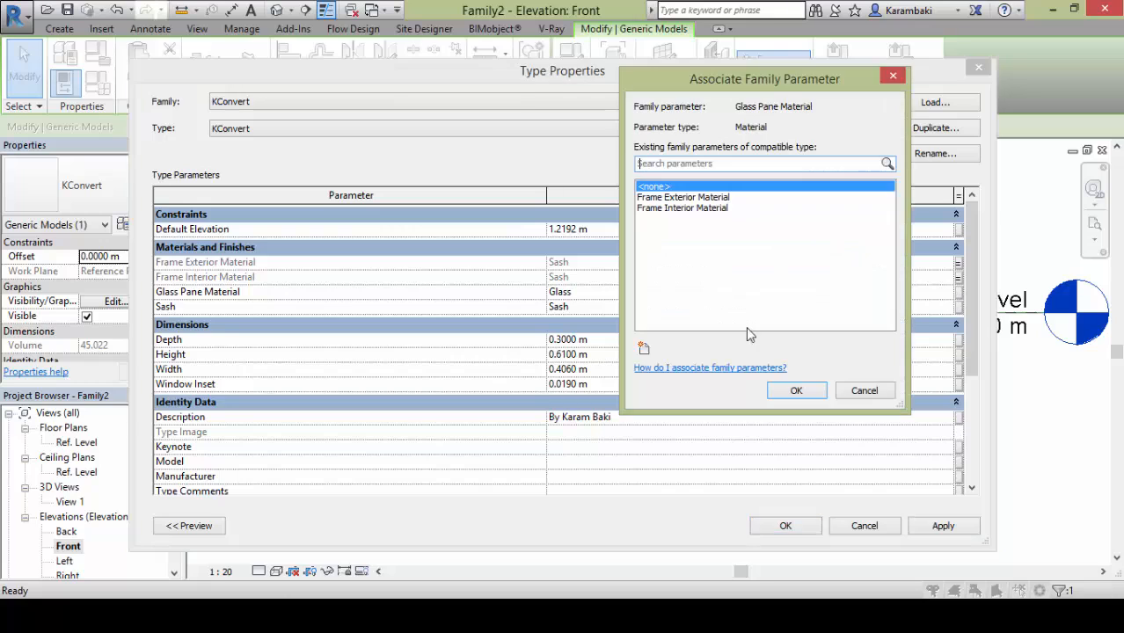
{"action": "left_click", "coordinate": [643, 348]}
{"action": "type", "text": "Glass Pane Ma"}
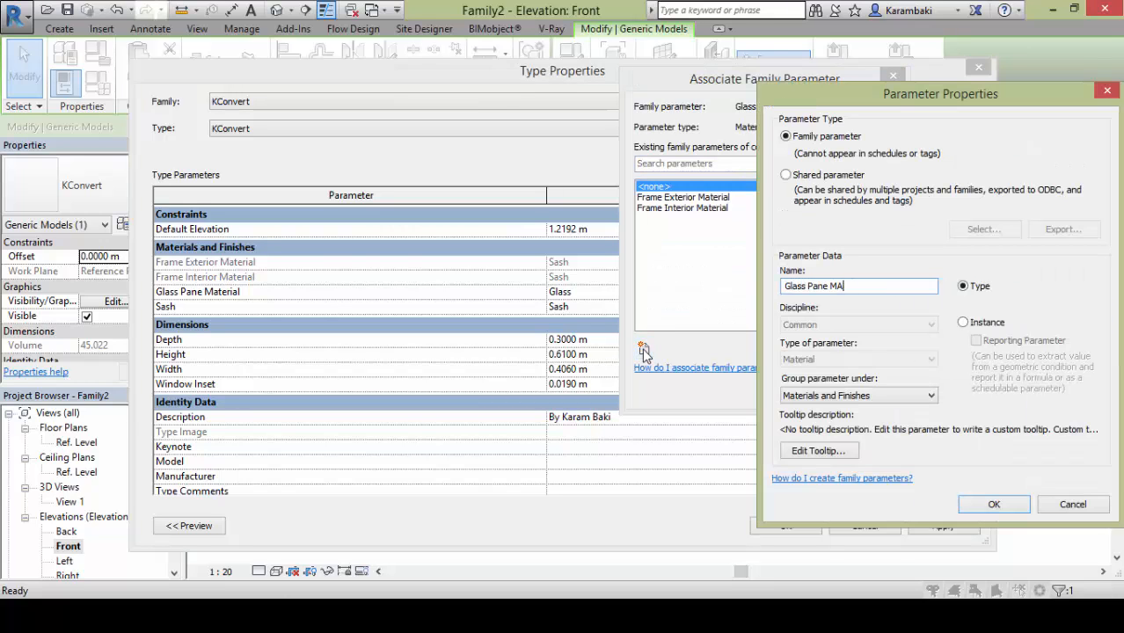
{"action": "type", "text": "terial"}
{"action": "key", "text": "Return"}
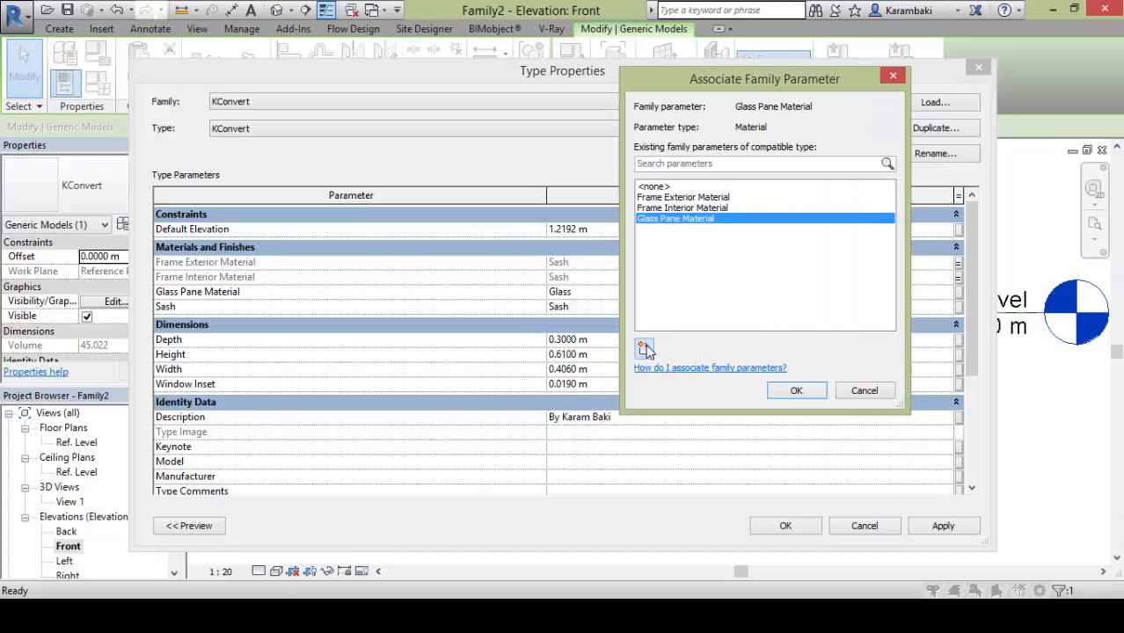
{"action": "left_click", "coordinate": [796, 391]}
Associate KConvert's Sash material with a new family type parameter named Sash and accept the type properties
{"action": "left_click", "coordinate": [958, 312]}
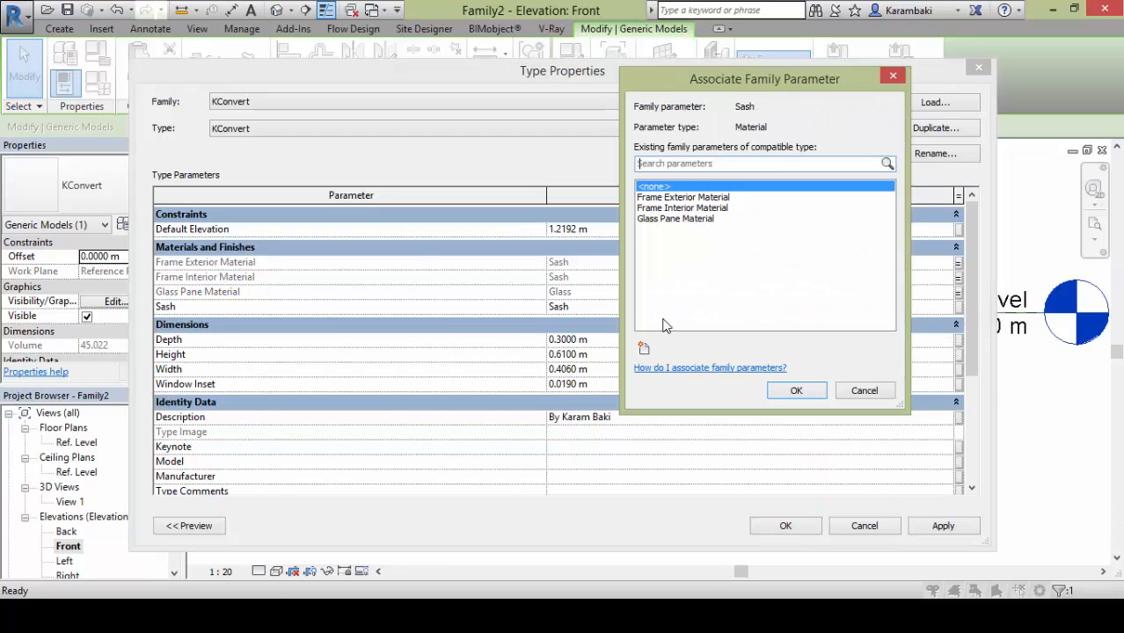
{"action": "left_click", "coordinate": [643, 348]}
{"action": "type", "text": "Sash"}
{"action": "left_click", "coordinate": [994, 504]}
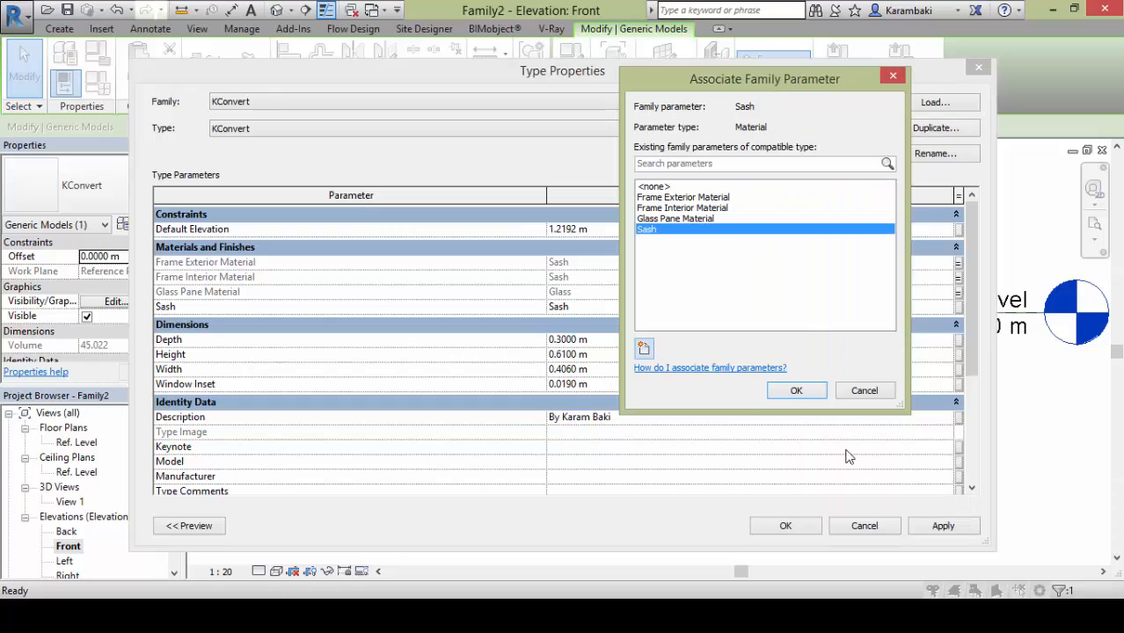
{"action": "left_click", "coordinate": [794, 389]}
{"action": "left_click", "coordinate": [804, 523]}
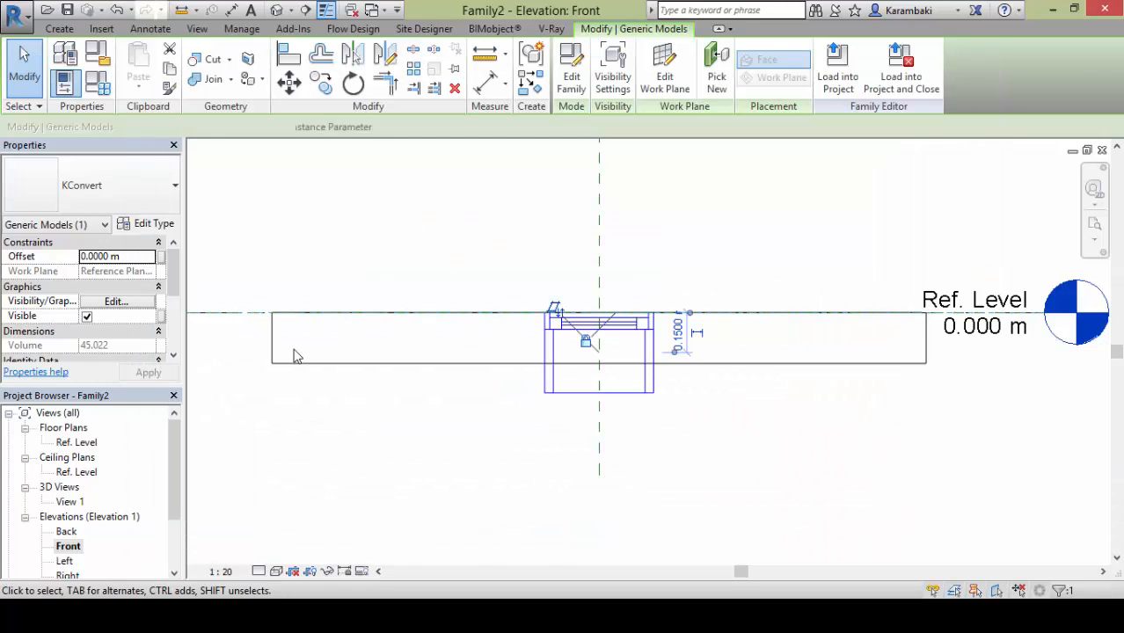
Change the family category to Windows and check the family's type parameters
{"action": "left_click", "coordinate": [98, 64]}
{"action": "left_click", "coordinate": [547, 213]}
{"action": "key", "text": "w"}
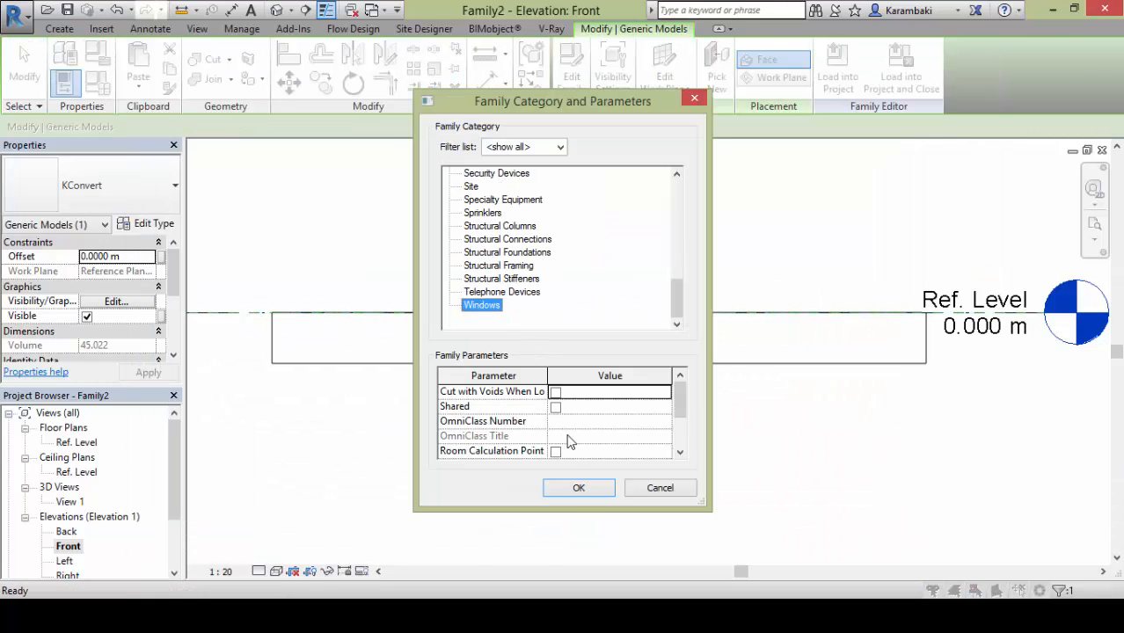
{"action": "left_click", "coordinate": [577, 488]}
{"action": "left_click", "coordinate": [110, 90]}
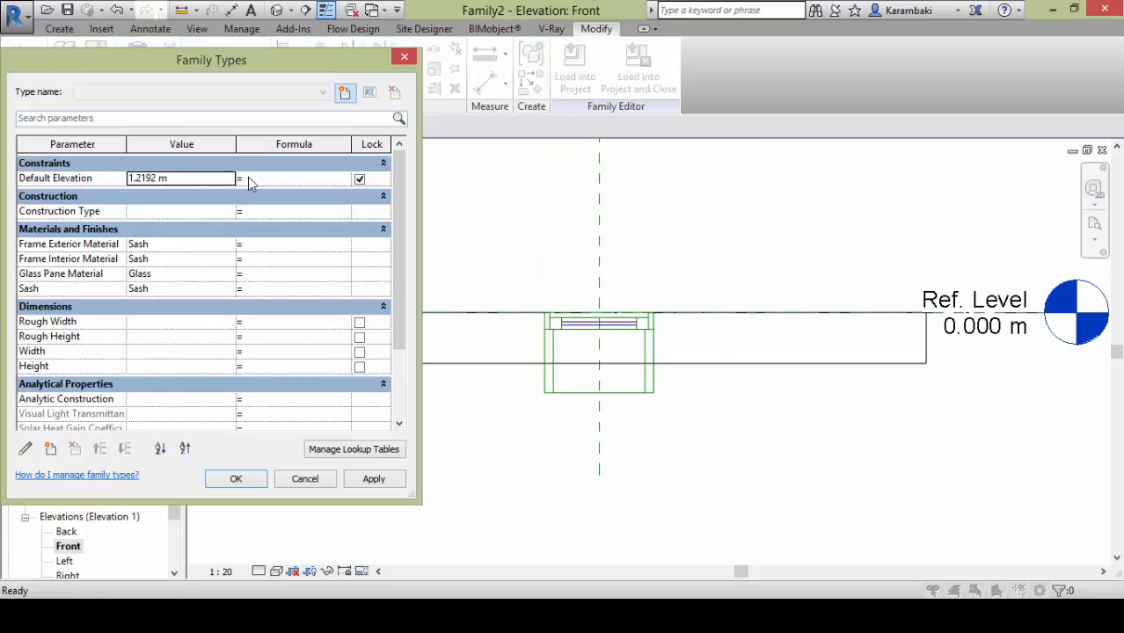
{"action": "scroll", "coordinate": [222, 317], "scroll_direction": "down", "scroll_amount": 2}
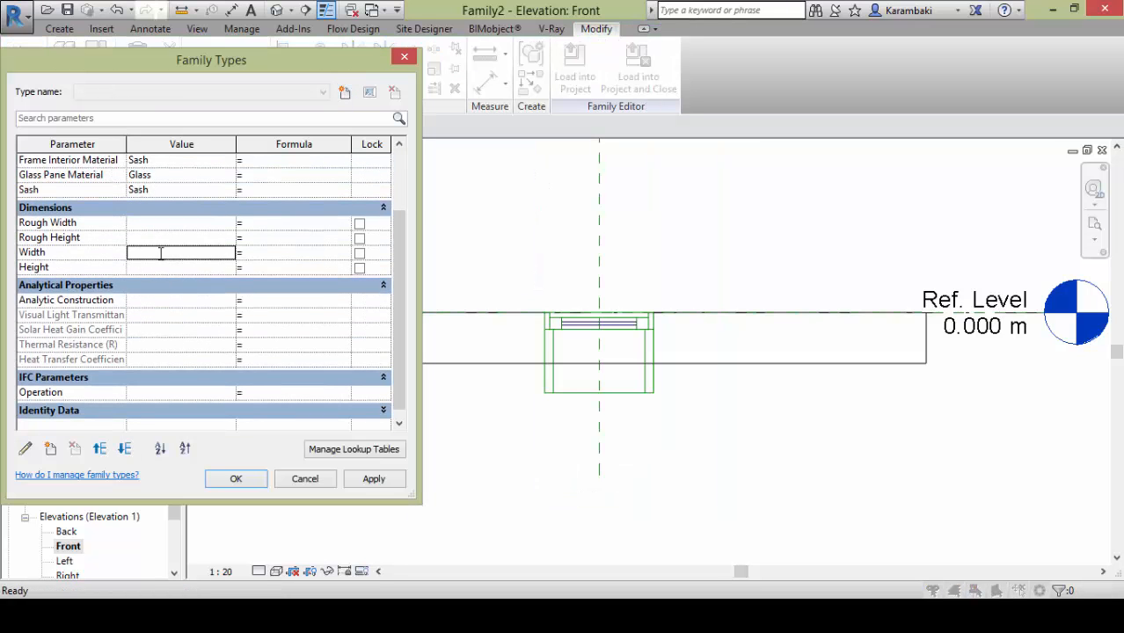
{"action": "key", "text": "Escape"}
Set the nested KConvert's Depth type property to 1 m
{"action": "left_click", "coordinate": [559, 364]}
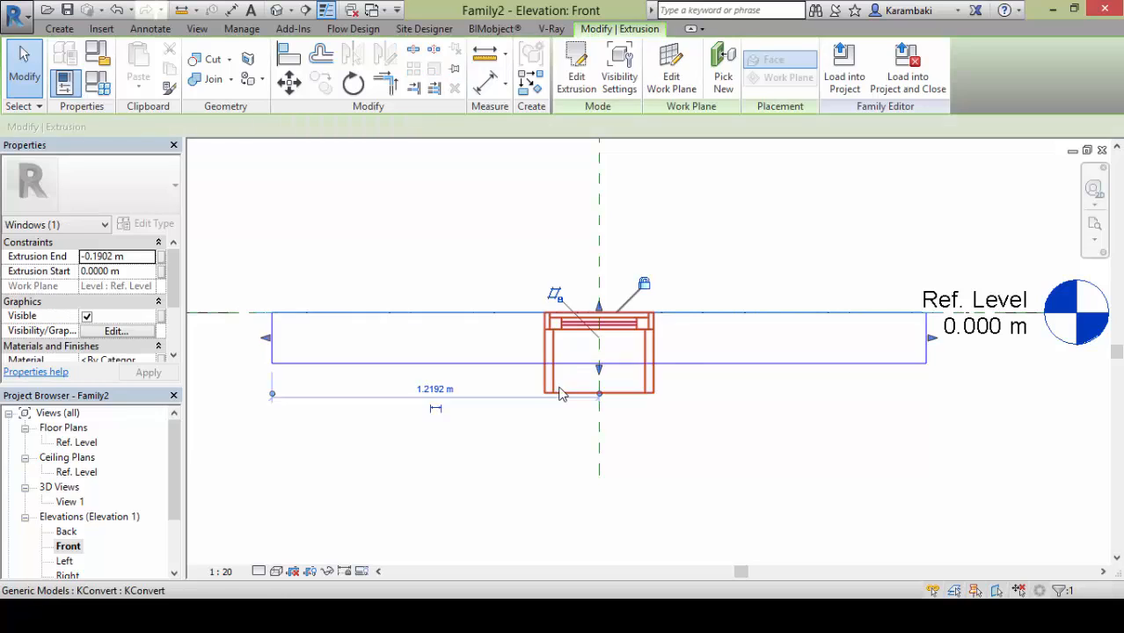
{"action": "left_click", "coordinate": [559, 391]}
{"action": "left_click", "coordinate": [132, 224]}
{"action": "scroll", "coordinate": [959, 281], "scroll_direction": "down", "scroll_amount": 2}
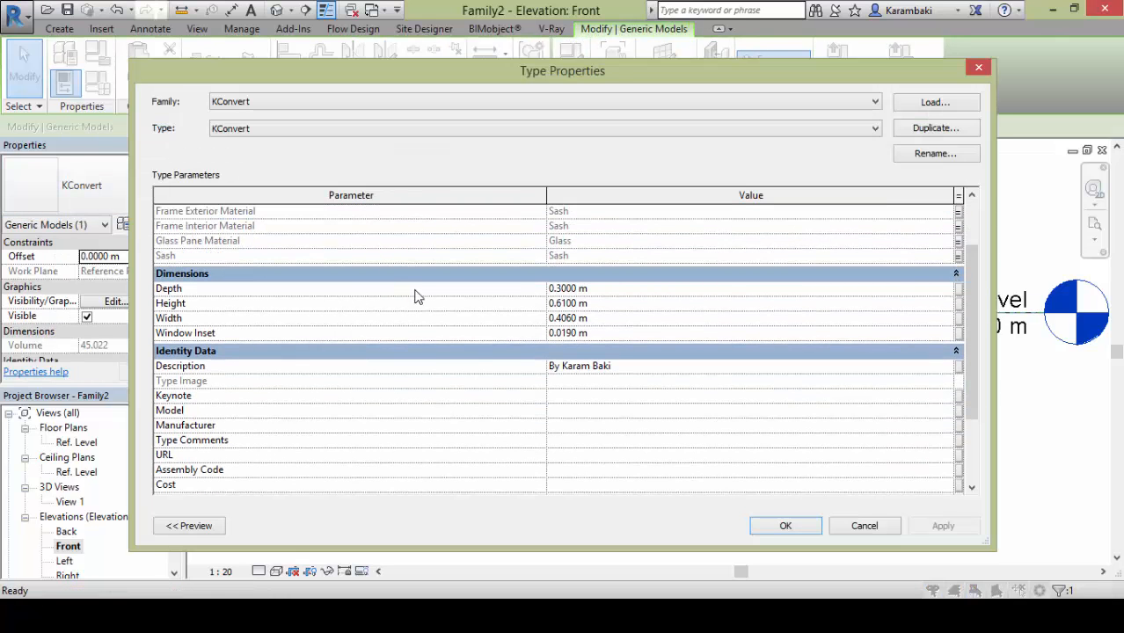
{"action": "left_click", "coordinate": [648, 294]}
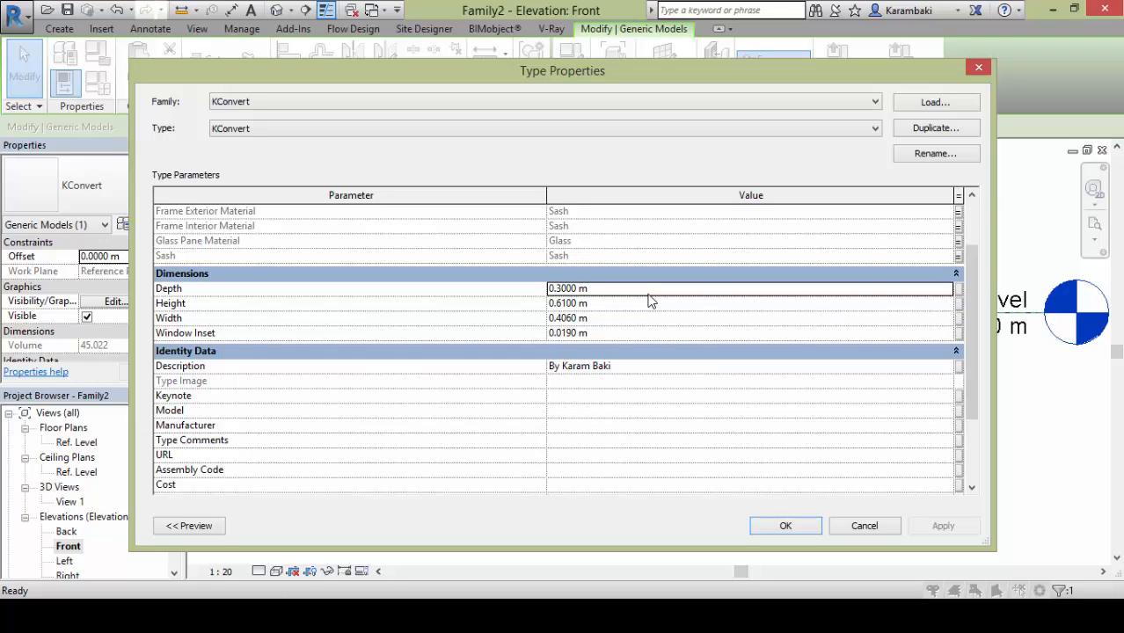
{"action": "left_click", "coordinate": [648, 295]}
{"action": "type", "text": "1"}
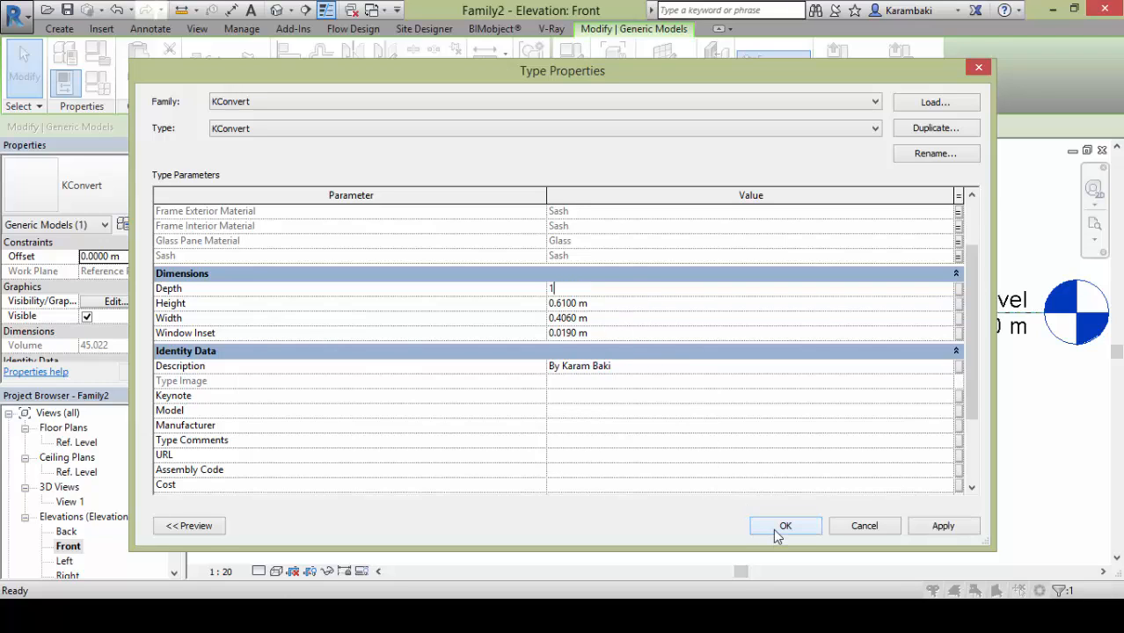
{"action": "left_click", "coordinate": [773, 527]}
{"action": "scroll", "coordinate": [774, 359], "scroll_direction": "down", "scroll_amount": 2}
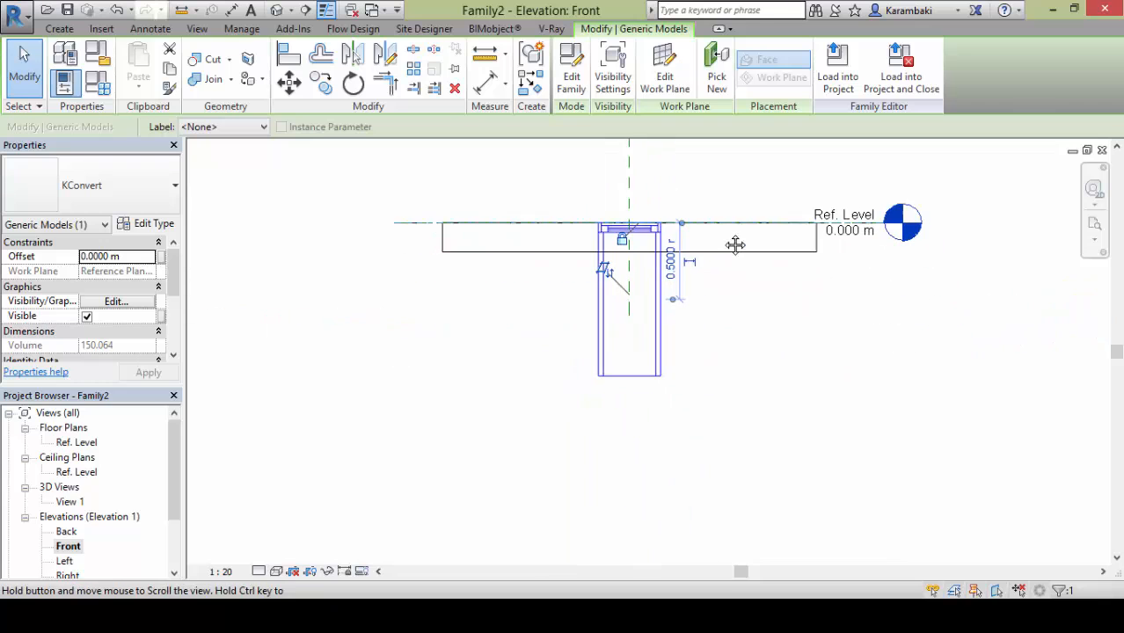
Set KConvert's Depth to 0.2 m
{"action": "left_click", "coordinate": [145, 225]}
{"action": "left_click", "coordinate": [646, 342]}
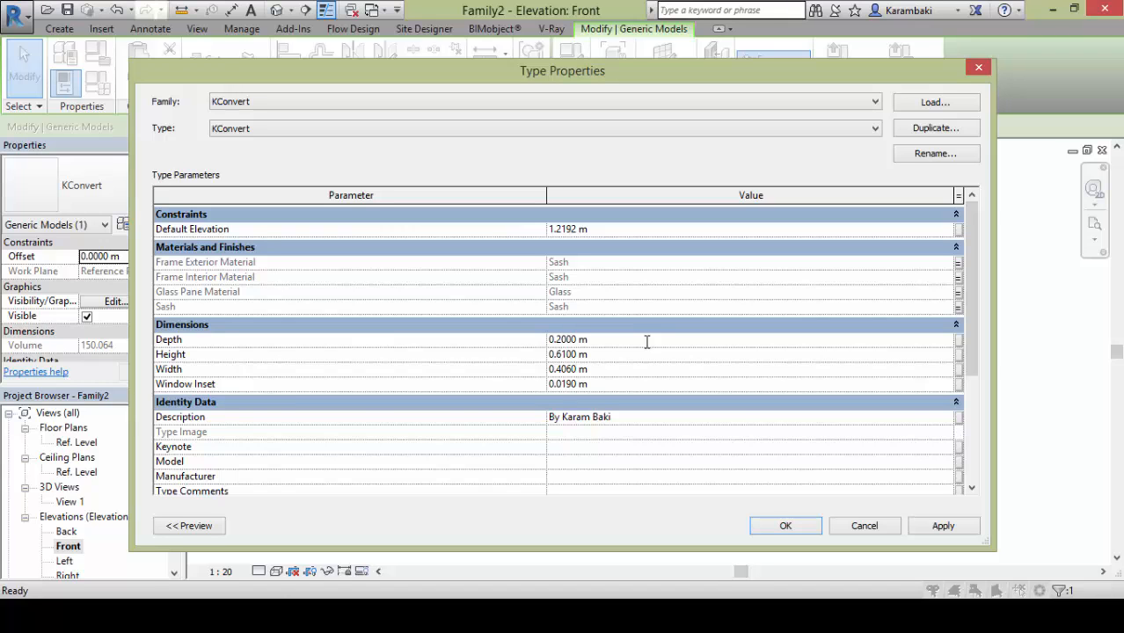
{"action": "key", "text": "Return"}
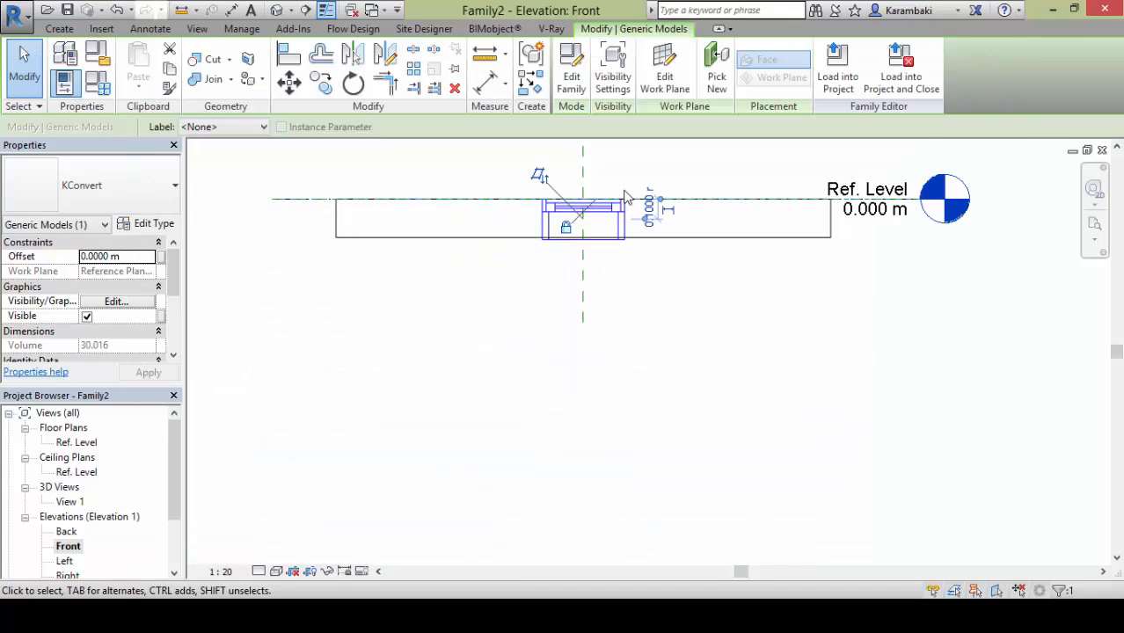
Set KConvert's Depth to 2 m in its type properties
{"action": "scroll", "coordinate": [624, 194], "scroll_direction": "up", "scroll_amount": 3}
{"action": "left_click", "coordinate": [154, 226]}
{"action": "left_click", "coordinate": [595, 342]}
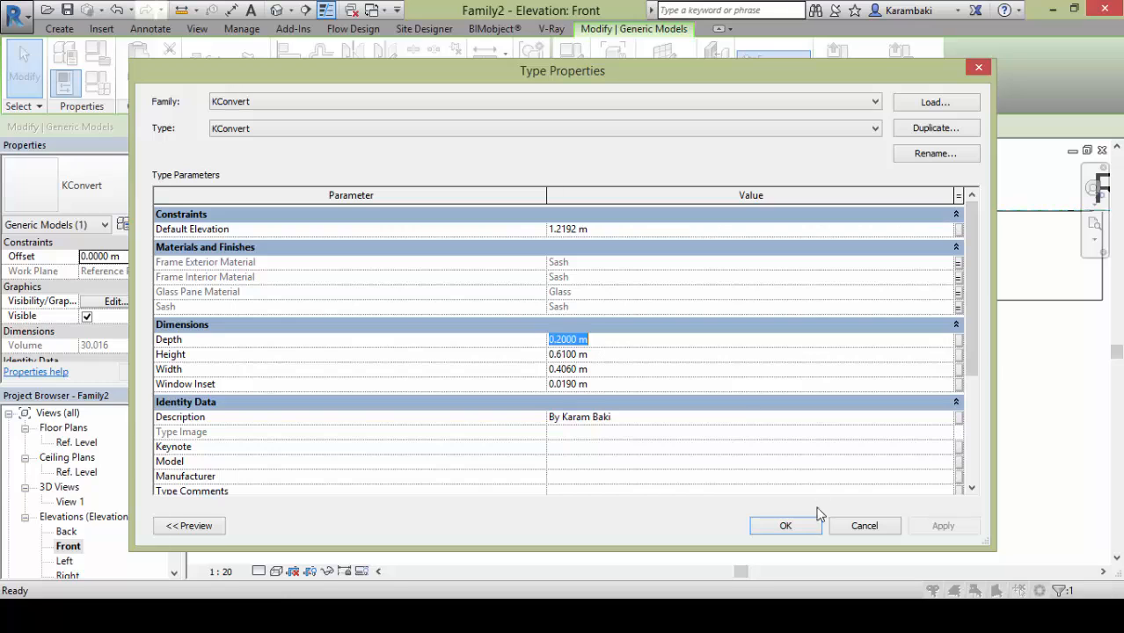
{"action": "left_click", "coordinate": [786, 525]}
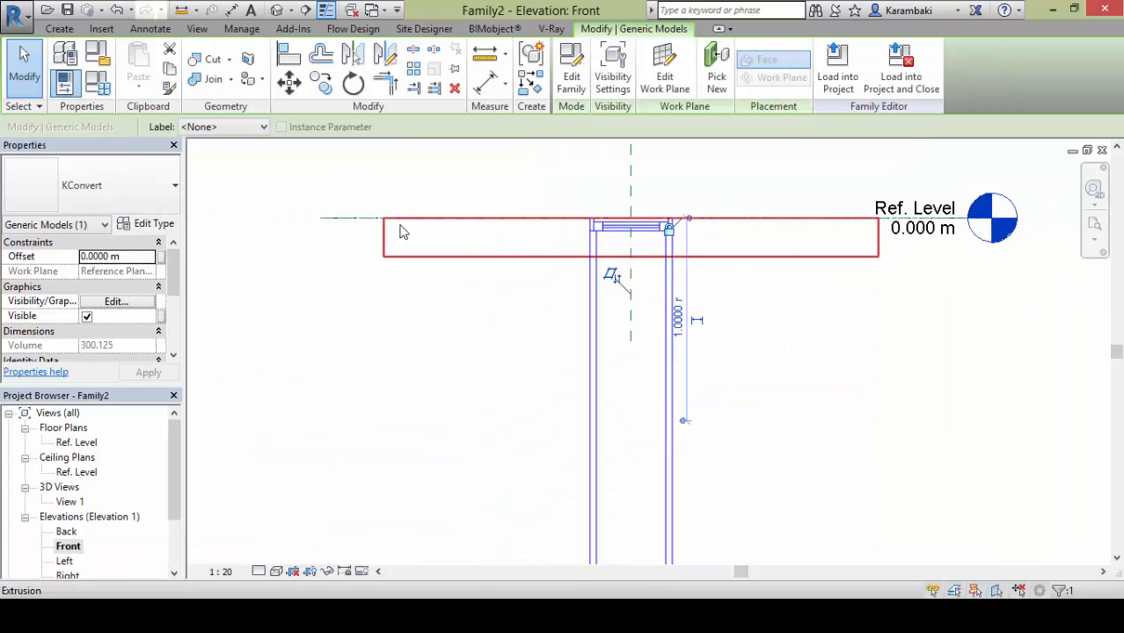
Associate KConvert's Depth with a new family type parameter named Depth
{"action": "left_click", "coordinate": [154, 224]}
{"action": "left_click", "coordinate": [958, 345]}
{"action": "left_click", "coordinate": [643, 346]}
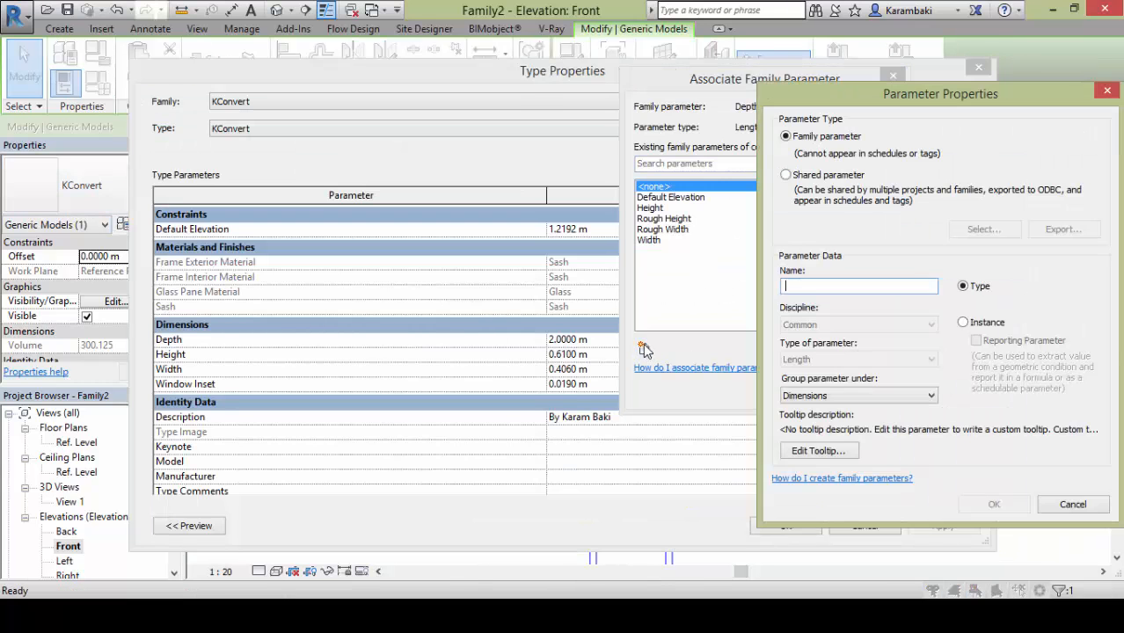
{"action": "key", "text": "Return"}
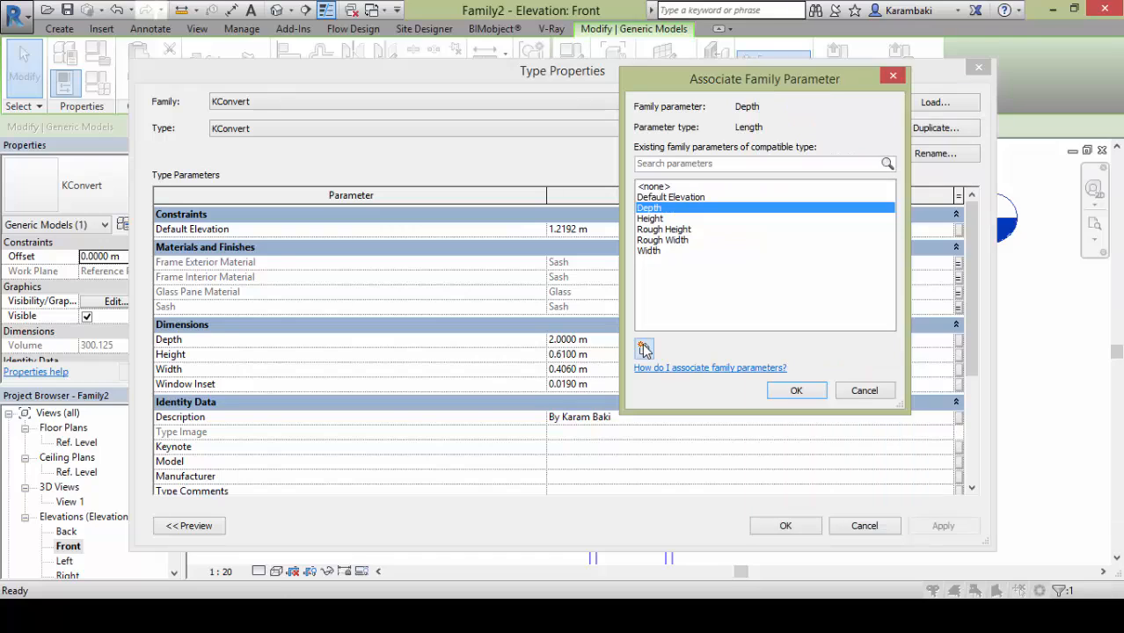
{"action": "left_click", "coordinate": [797, 390]}
Associate KConvert's Height and Width with the existing family parameters Height and Width
{"action": "left_click", "coordinate": [958, 356]}
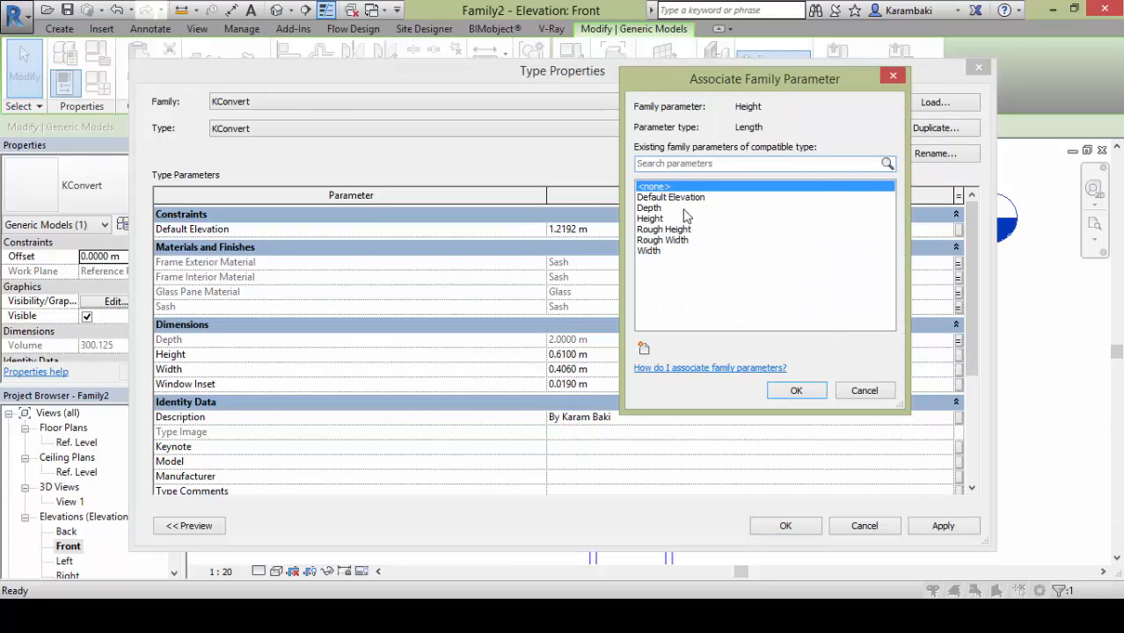
{"action": "left_click", "coordinate": [650, 218]}
{"action": "left_click", "coordinate": [796, 390]}
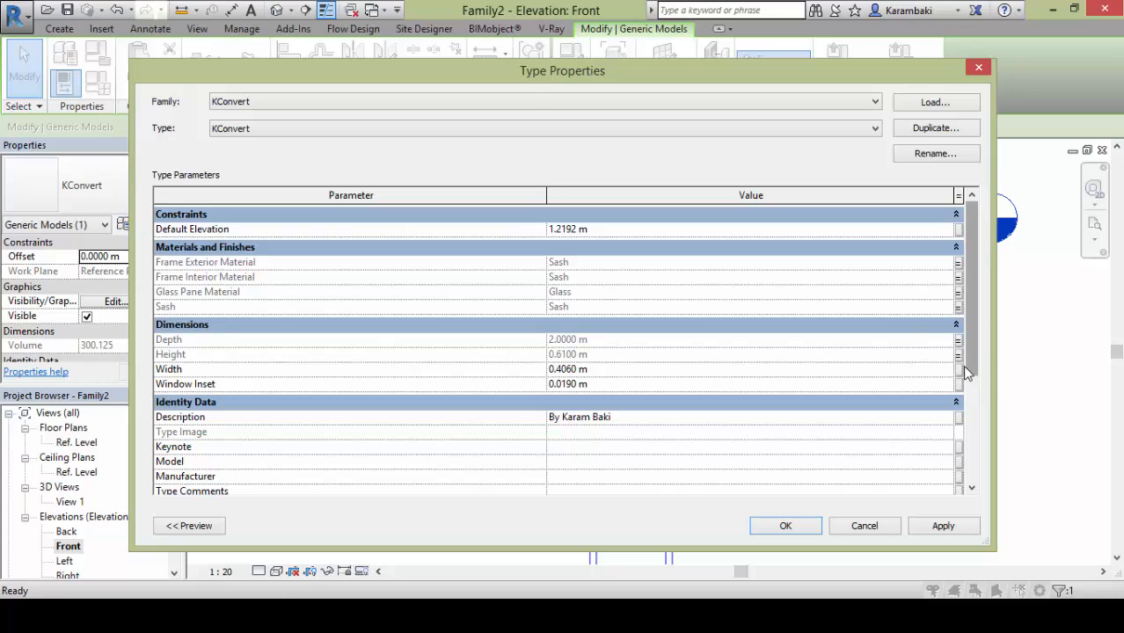
{"action": "left_click", "coordinate": [958, 369]}
{"action": "left_click", "coordinate": [650, 250]}
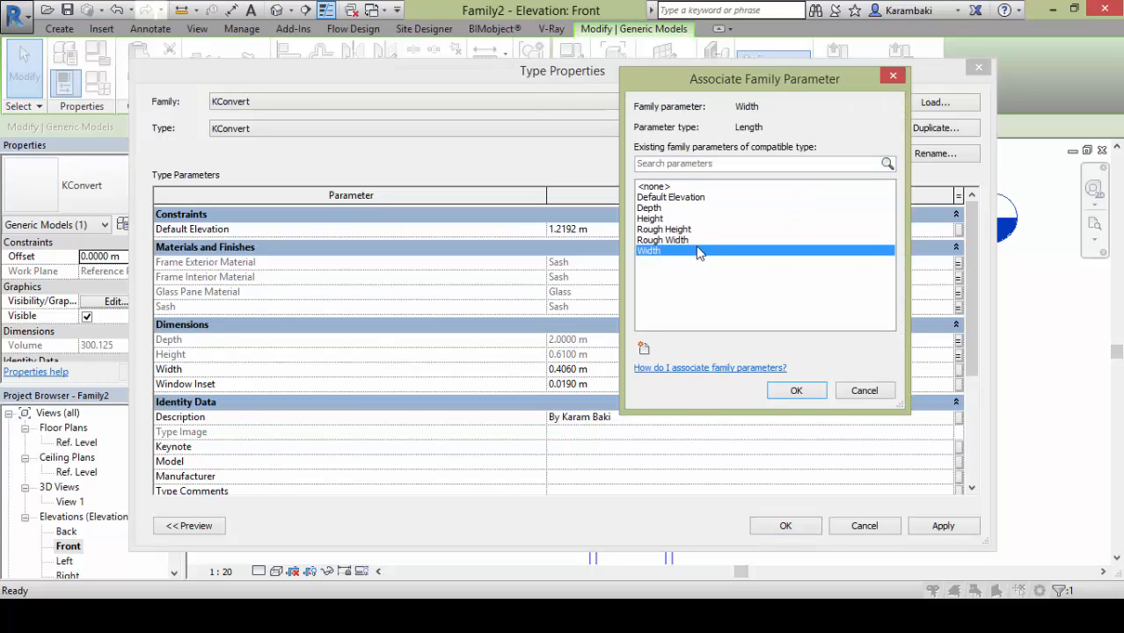
{"action": "left_click", "coordinate": [797, 390]}
Associate KConvert's Window Inset with a new family type parameter named Window Inset and accept the type properties
{"action": "left_click", "coordinate": [957, 384]}
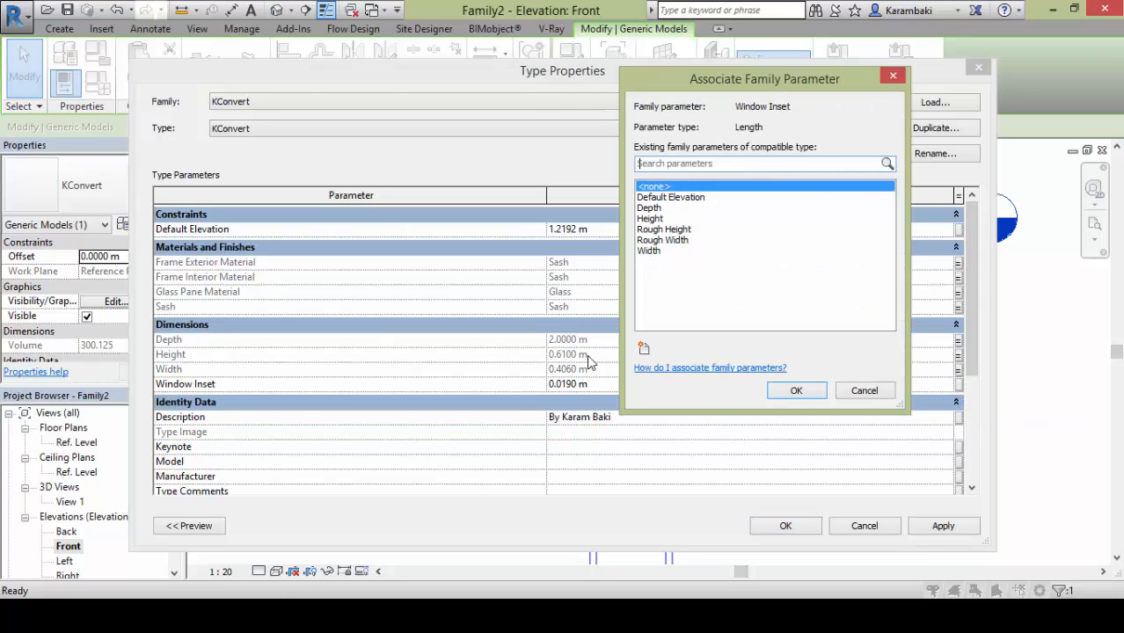
{"action": "left_click", "coordinate": [643, 349]}
{"action": "type", "text": "Window I"}
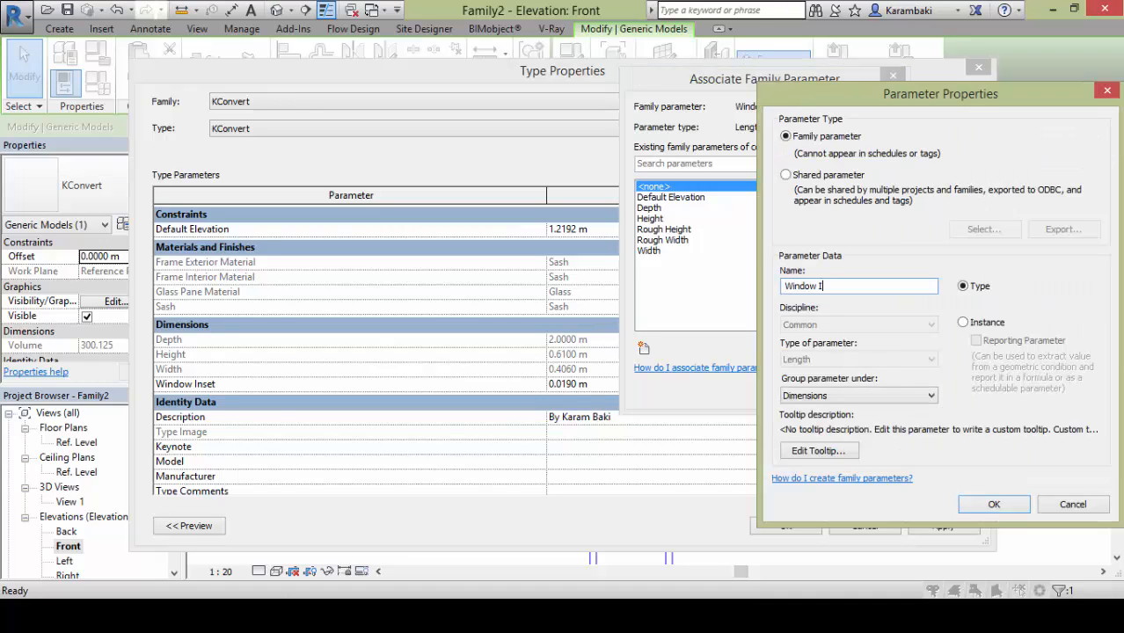
{"action": "type", "text": "nset"}
{"action": "key", "text": "Return"}
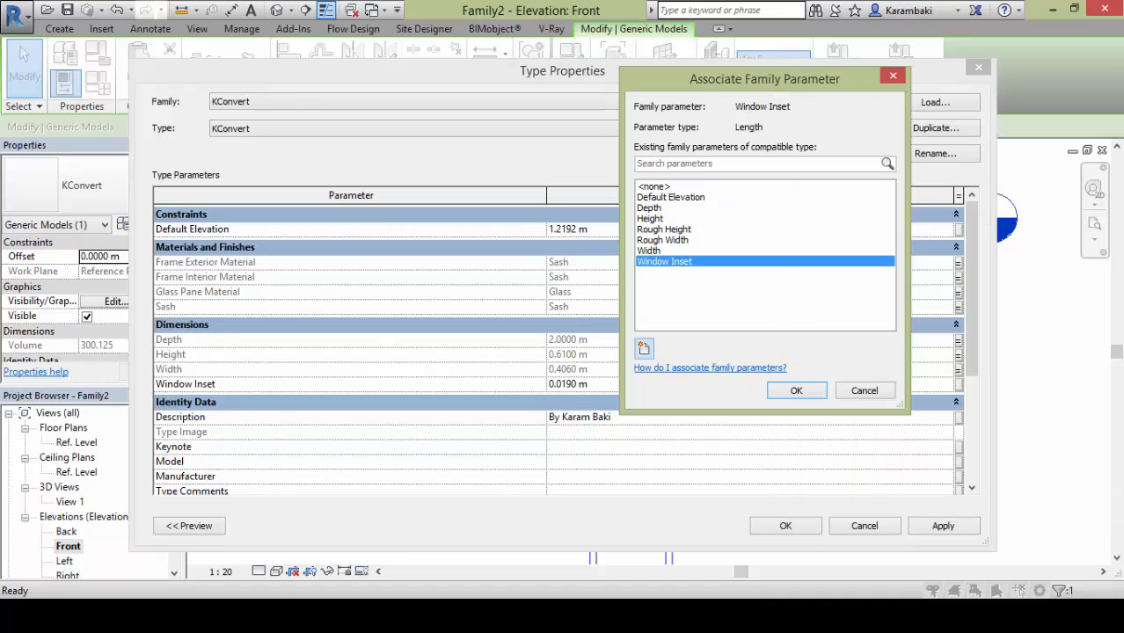
{"action": "left_click", "coordinate": [796, 390]}
{"action": "left_click", "coordinate": [783, 526]}
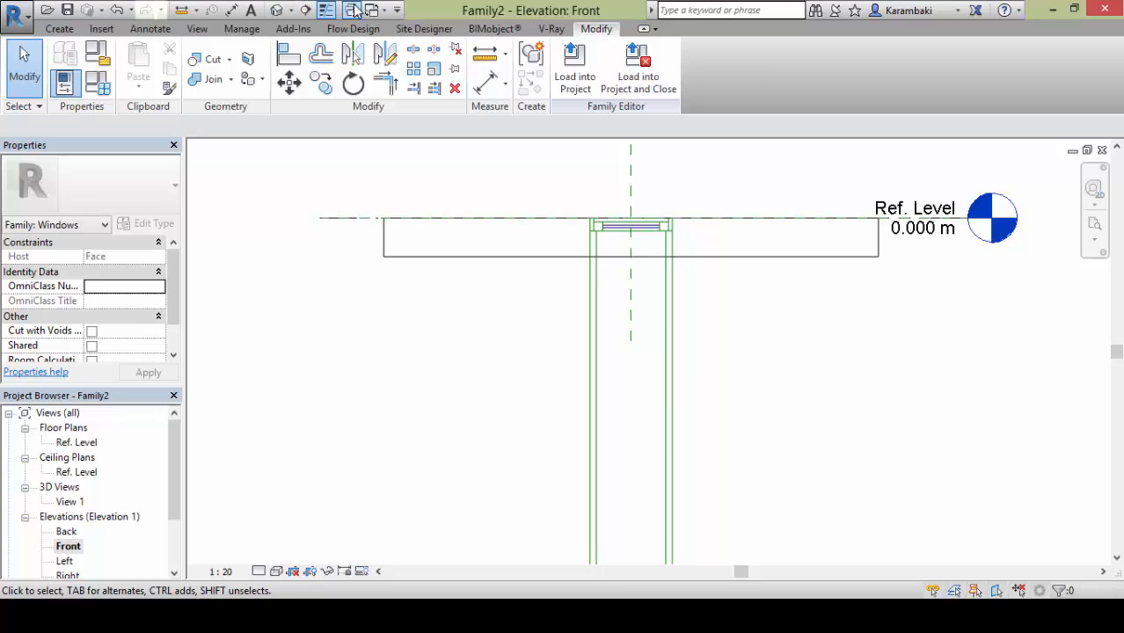
In the 3D view, set the work plane by picking KConvert's bottom end face
{"action": "left_click", "coordinate": [278, 11]}
{"action": "middle_click_drag", "start_coordinate": [556, 384], "coordinate": [572, 333], "text": "shift"}
{"action": "scroll", "coordinate": [651, 263], "scroll_direction": "up", "scroll_amount": 3}
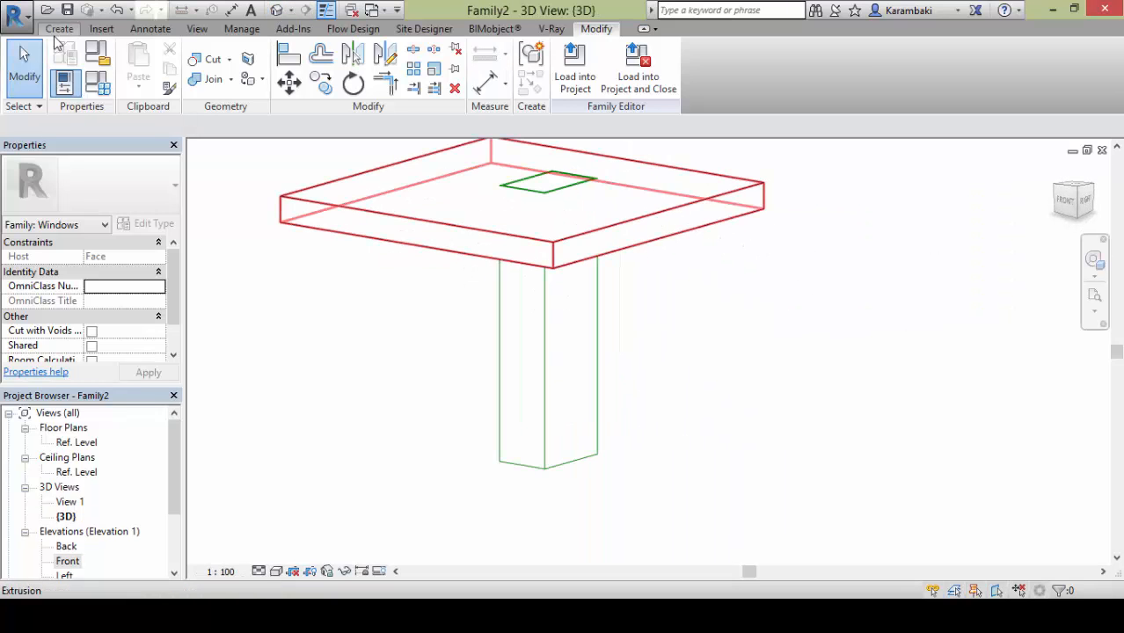
{"action": "left_click", "coordinate": [58, 30]}
{"action": "left_click", "coordinate": [910, 65]}
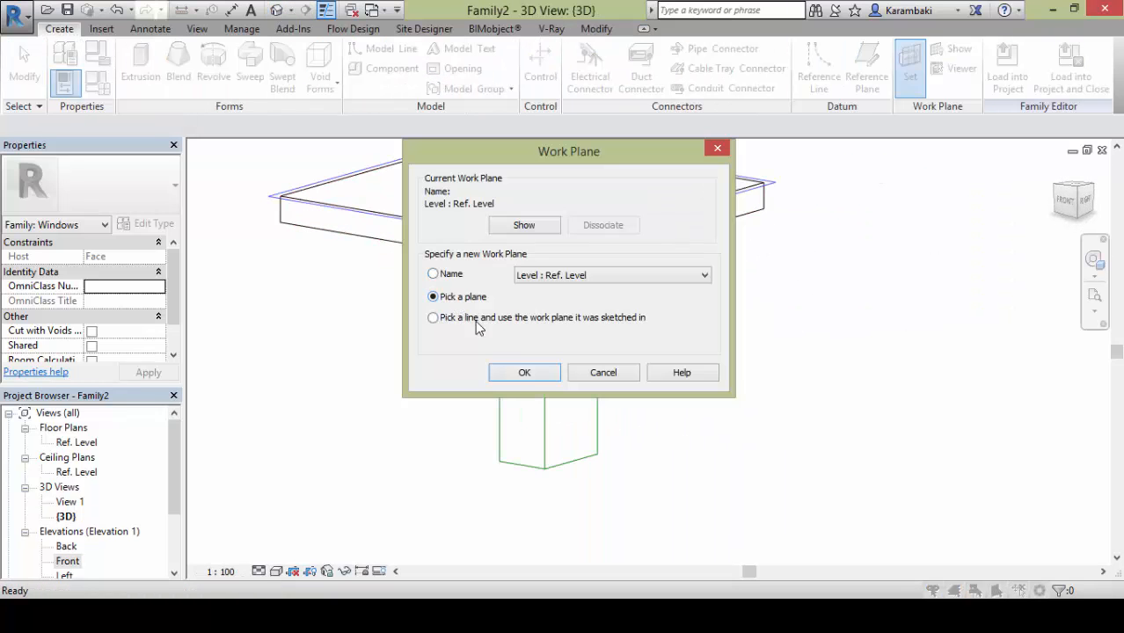
{"action": "left_click", "coordinate": [524, 372]}
{"action": "middle_click_drag", "start_coordinate": [461, 391], "coordinate": [525, 419], "text": "shift"}
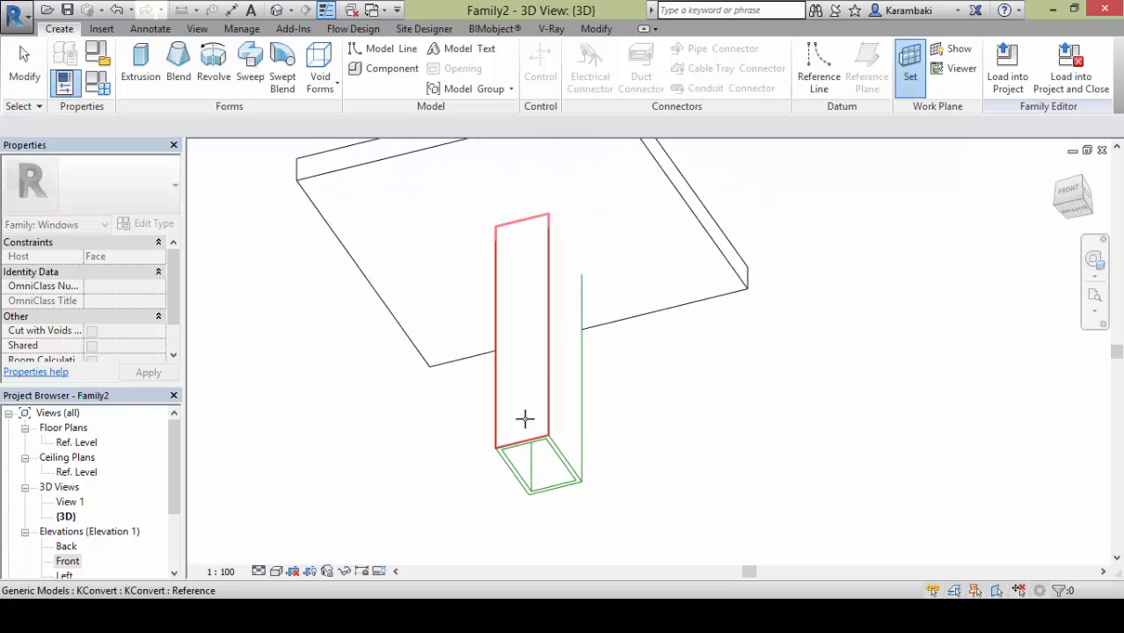
{"action": "left_click", "coordinate": [538, 462]}
Create an extrusion 0.25 m deep from the picked outer edges of KConvert's bottom end, locking the sketch lines to them
{"action": "left_click", "coordinate": [141, 61]}
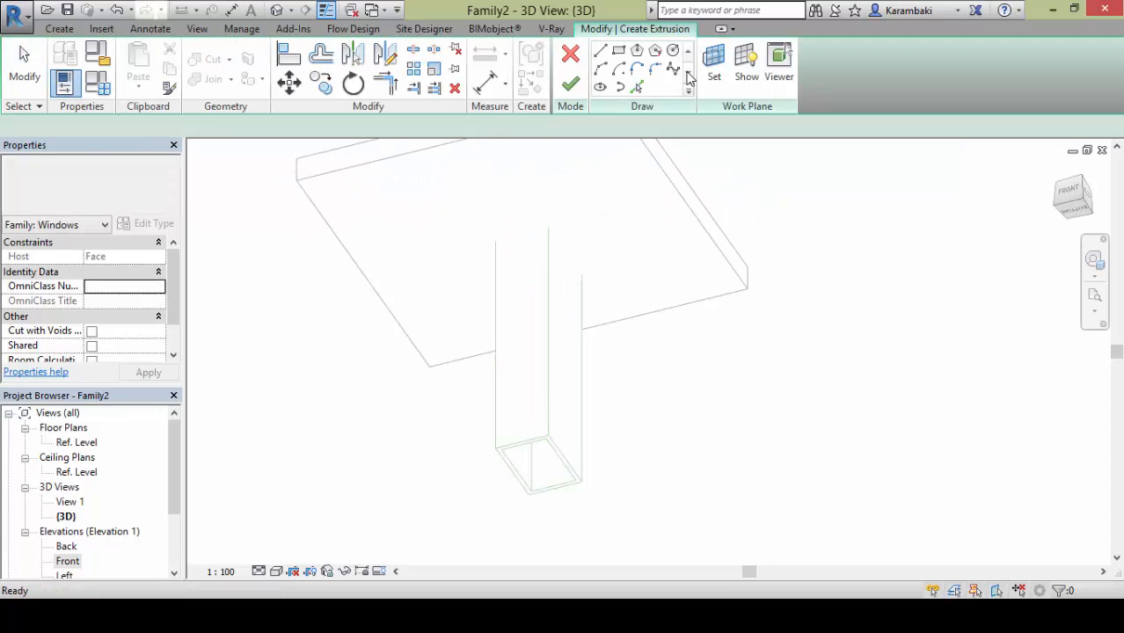
{"action": "left_click", "coordinate": [636, 86]}
{"action": "left_click", "coordinate": [506, 450]}
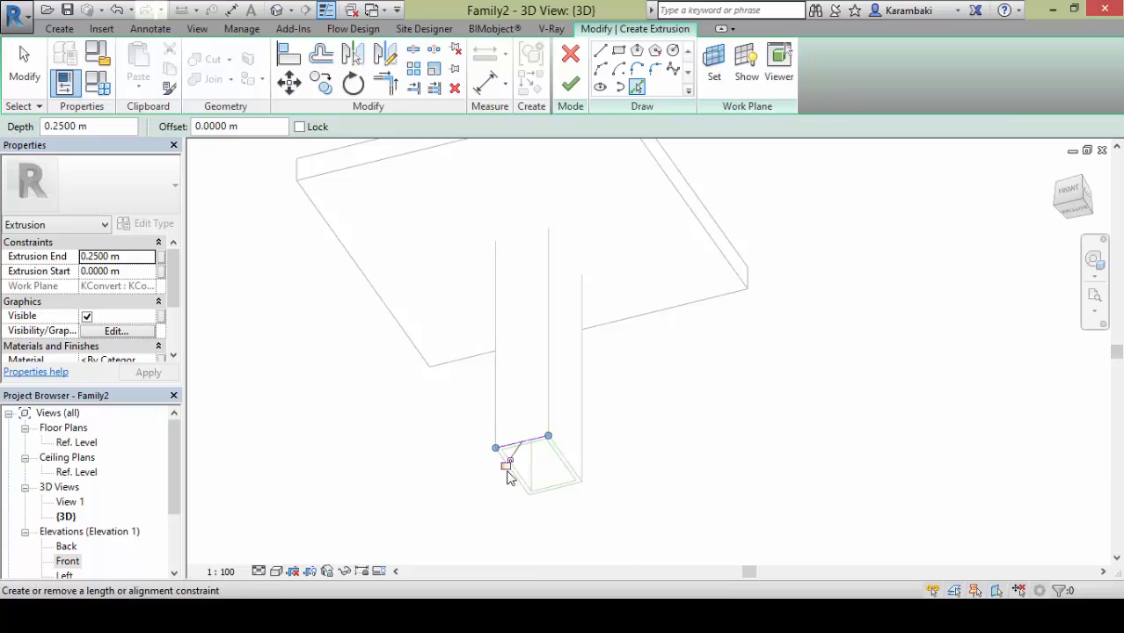
{"action": "left_click", "coordinate": [570, 467]}
{"action": "middle_click_drag", "start_coordinate": [658, 444], "coordinate": [489, 434], "text": "shift"}
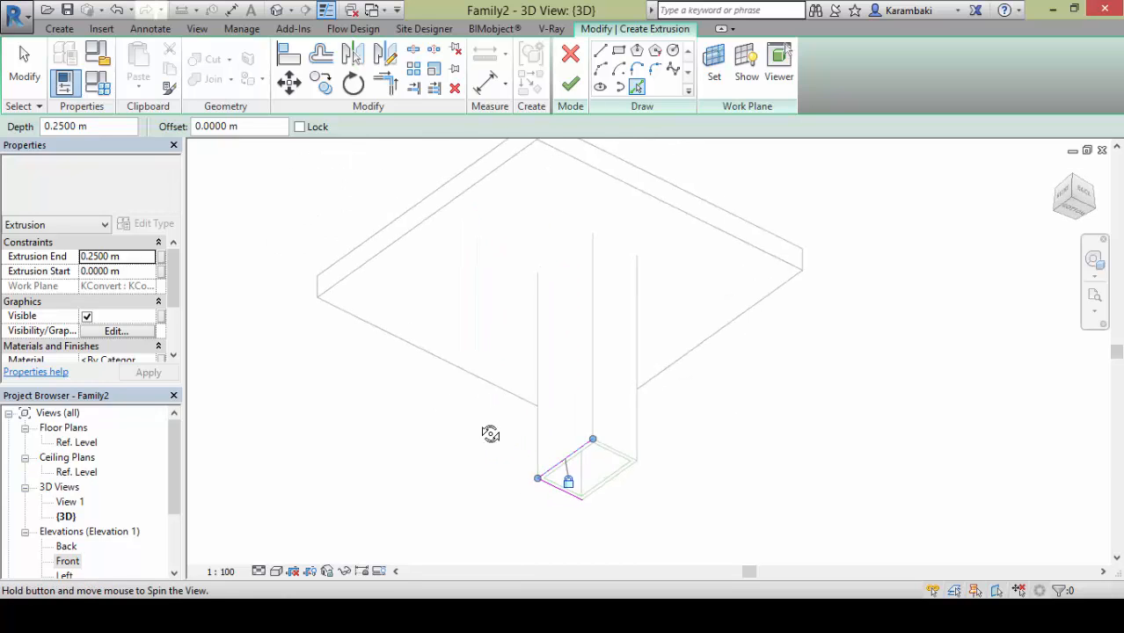
{"action": "middle_click_drag", "start_coordinate": [585, 437], "coordinate": [518, 465], "text": "shift"}
{"action": "left_click", "coordinate": [624, 437]}
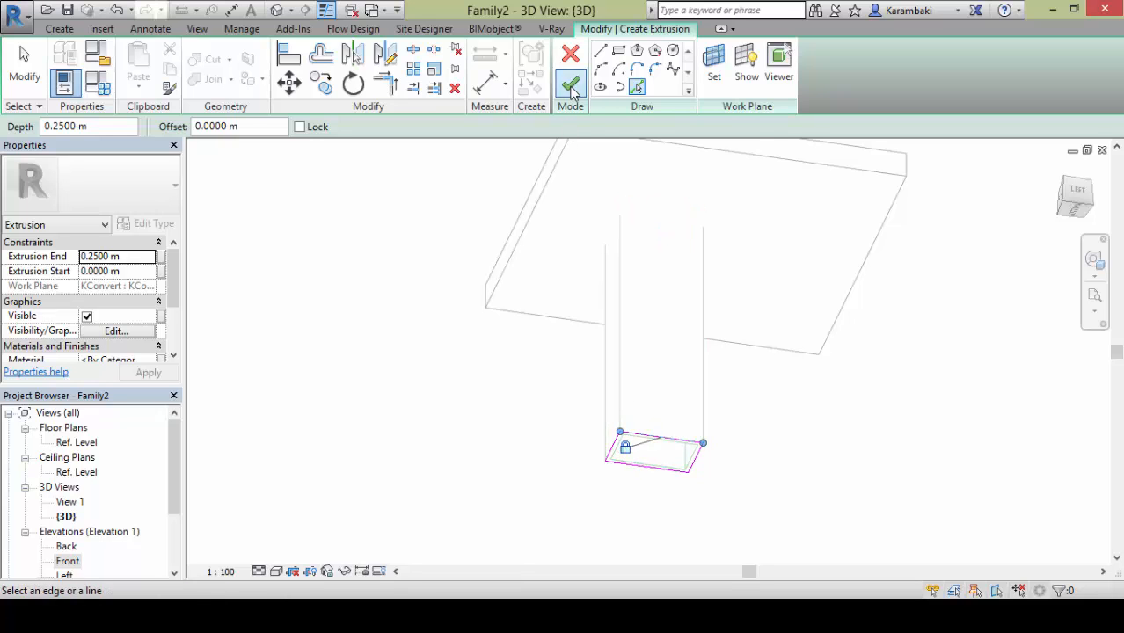
{"action": "left_click", "coordinate": [570, 87]}
In the Front elevation, draw a horizontal reference plane about 0.49 m above Ref. Level and stretch the extrusion's upper end to it
{"action": "double_click", "coordinate": [67, 561]}
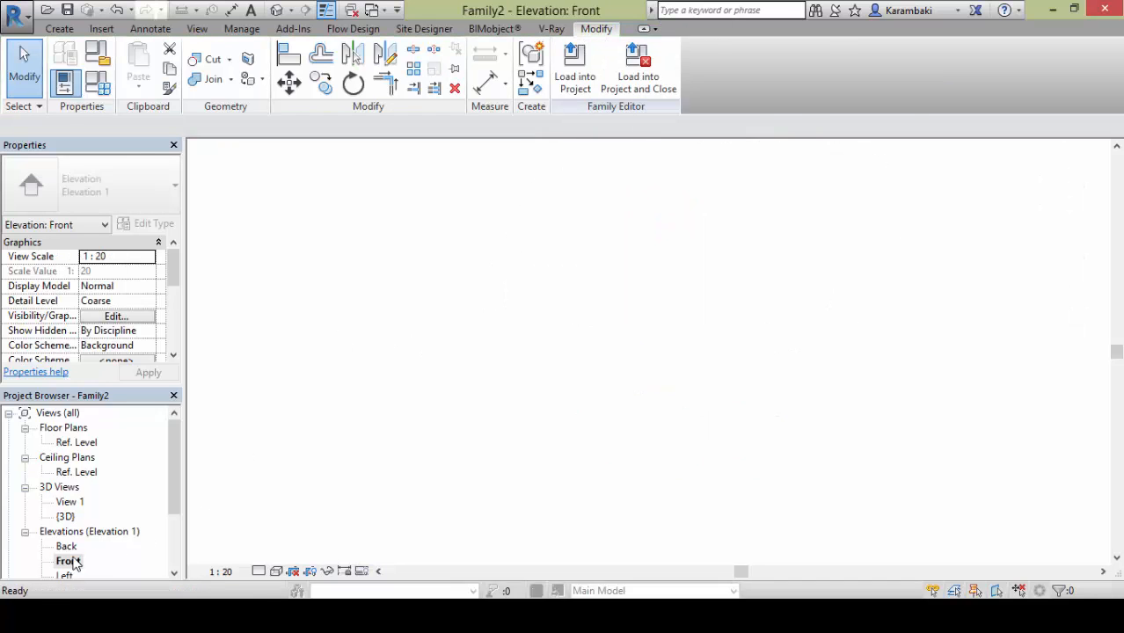
{"action": "scroll", "coordinate": [646, 484], "scroll_direction": "down", "scroll_amount": 3}
{"action": "middle_click_drag", "start_coordinate": [662, 427], "coordinate": [619, 341]}
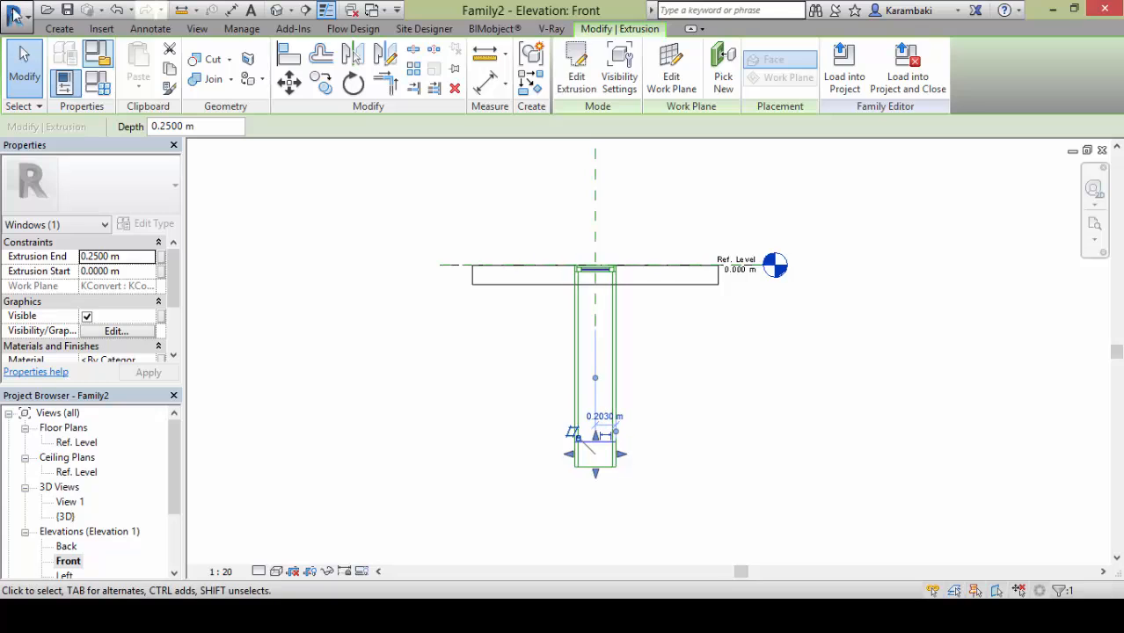
{"action": "left_click", "coordinate": [59, 28]}
{"action": "left_click", "coordinate": [865, 64]}
{"action": "left_click", "coordinate": [396, 216]}
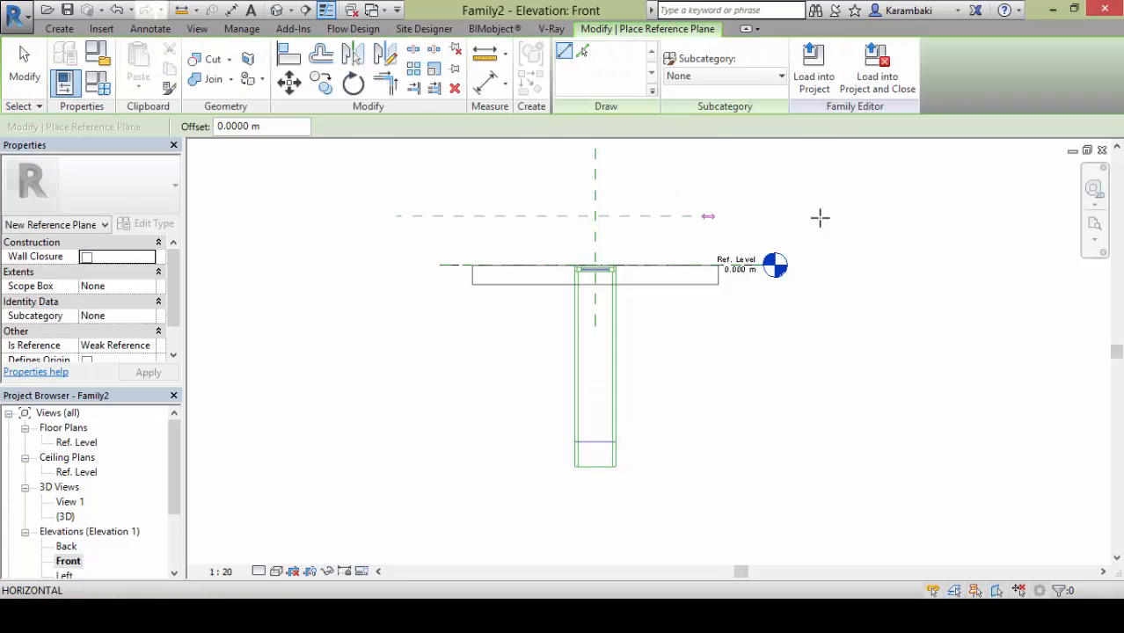
{"action": "left_click", "coordinate": [819, 217]}
{"action": "key", "text": "Escape"}
{"action": "key", "text": "Escape"}
{"action": "left_click", "coordinate": [587, 453]}
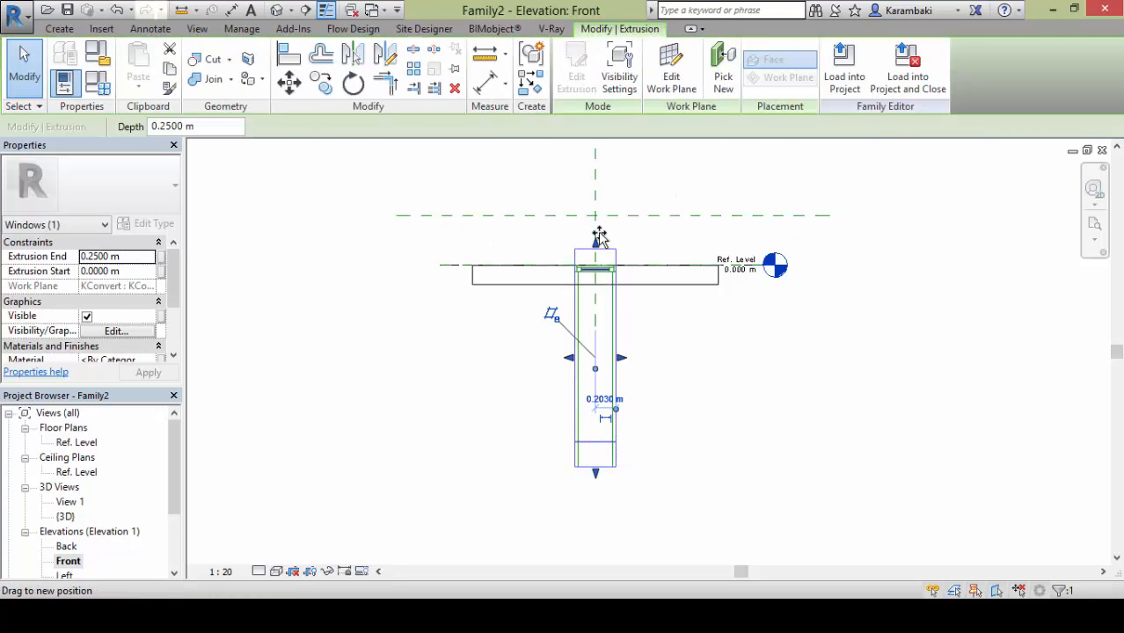
{"action": "left_click_drag", "start_coordinate": [598, 236], "coordinate": [595, 215]}
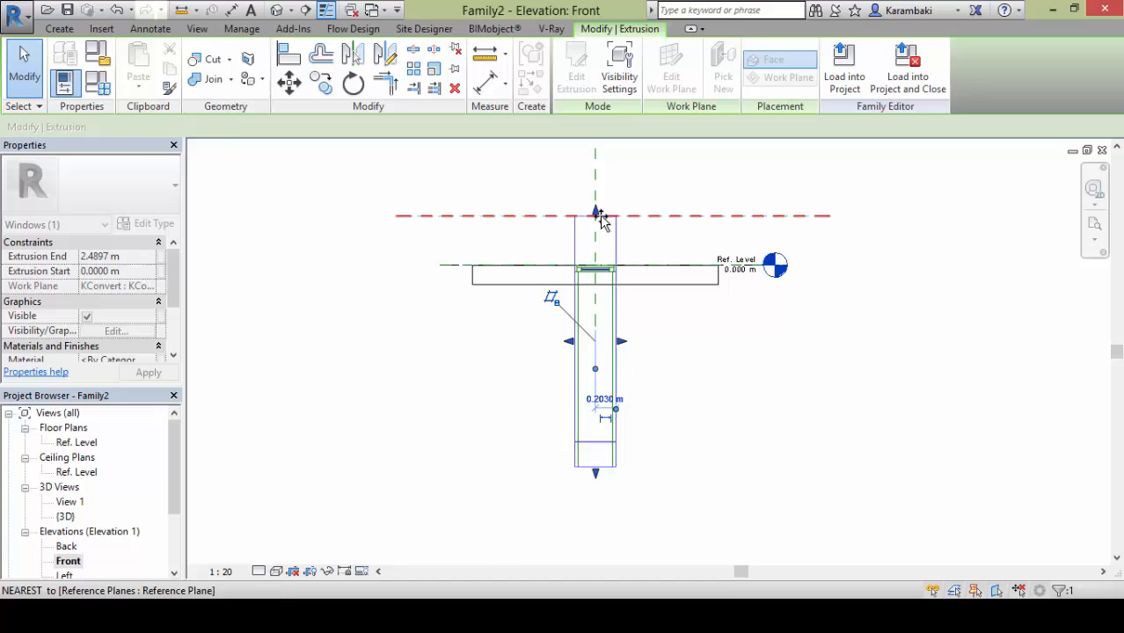
Dimension the distance between the new reference plane and Ref. Level
{"action": "left_click", "coordinate": [234, 16]}
{"action": "left_click", "coordinate": [444, 216]}
{"action": "left_click", "coordinate": [447, 263]}
{"action": "left_click", "coordinate": [474, 241]}
{"action": "key", "text": "Escape"}
{"action": "key", "text": "Escape"}
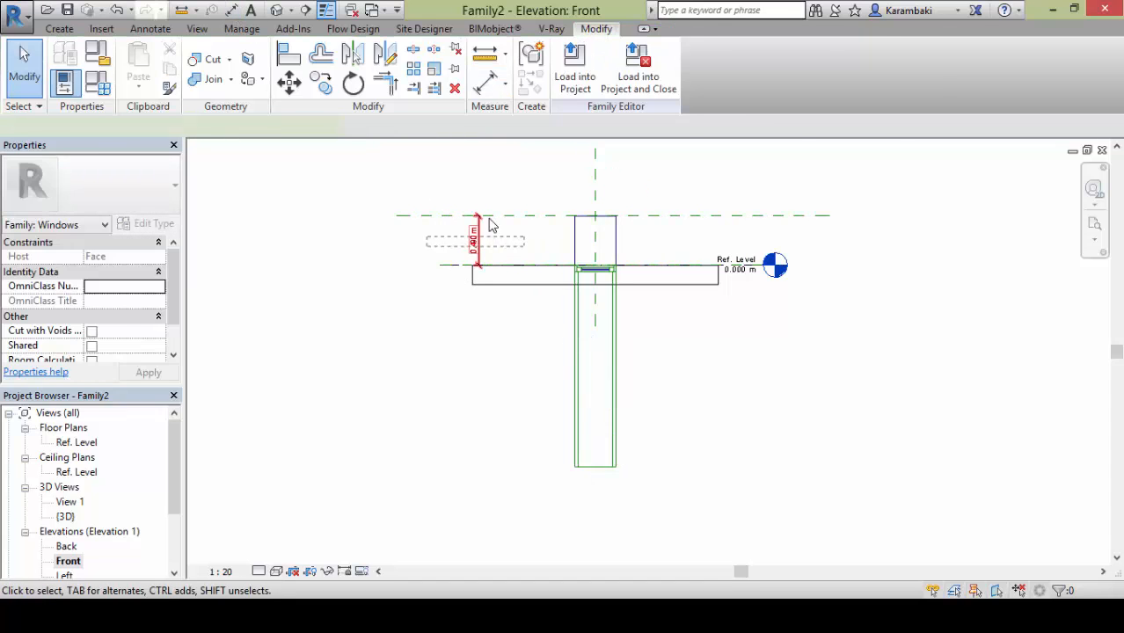
Label the dimension between the upper reference plane and Ref. Level with a new type parameter named Extra Front
{"action": "left_click", "coordinate": [490, 225]}
{"action": "left_click", "coordinate": [730, 66]}
{"action": "type", "text": "Extra Front"}
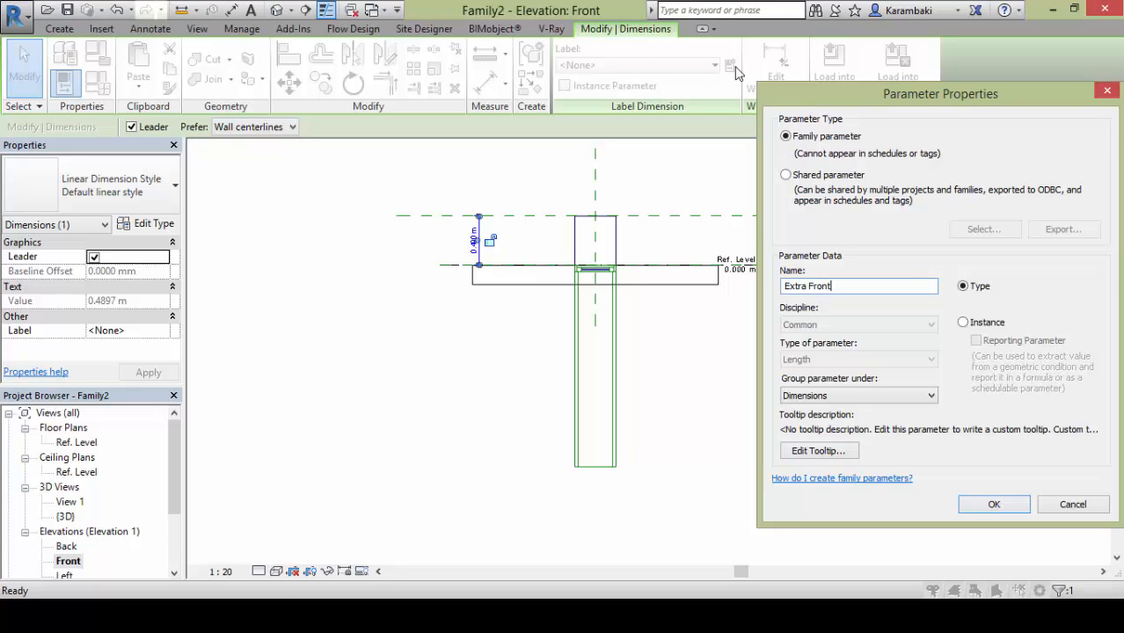
{"action": "key", "text": "Return"}
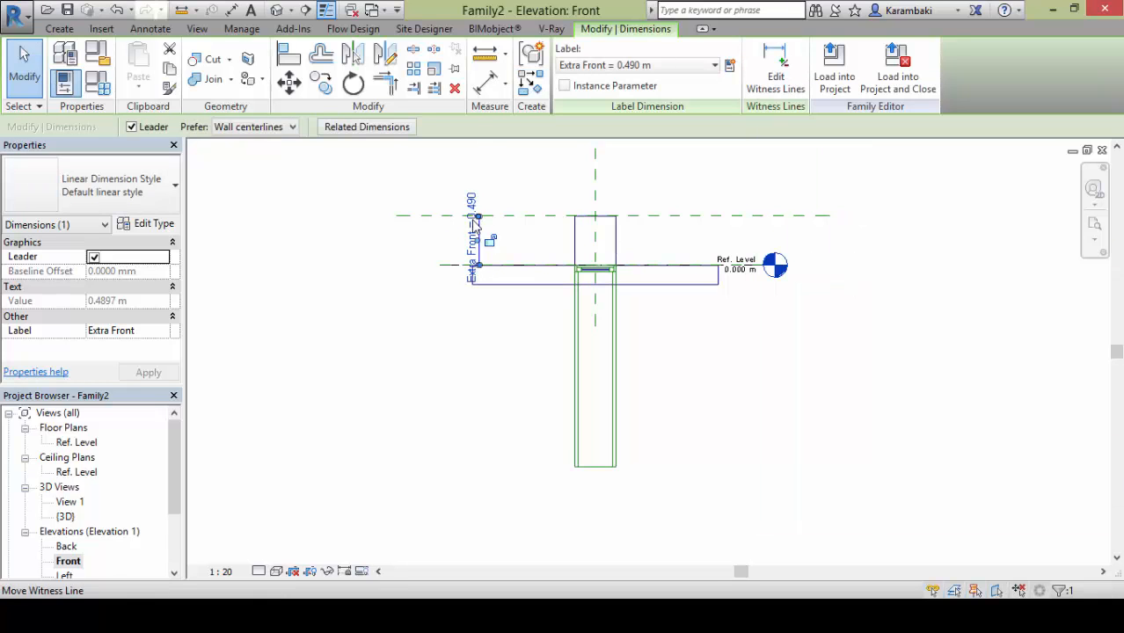
{"action": "key", "text": "Escape"}
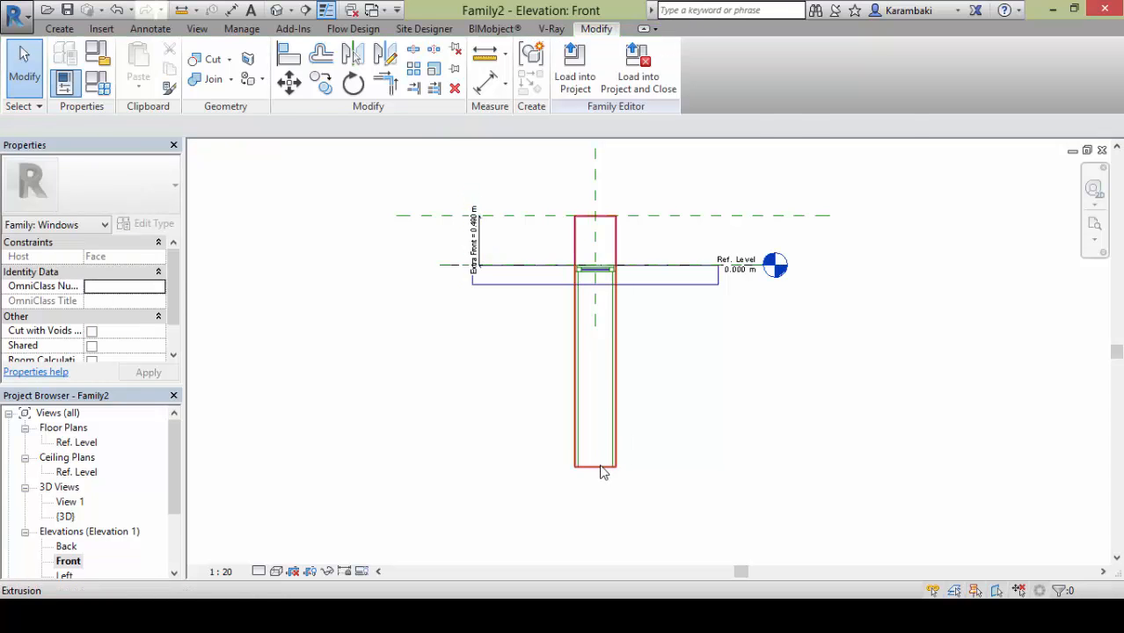
Link the extrusion's start to a new type parameter named Extra Back and stretch its lower end about 0.25 m past KConvert
{"action": "left_click", "coordinate": [601, 473]}
{"action": "left_click", "coordinate": [162, 271]}
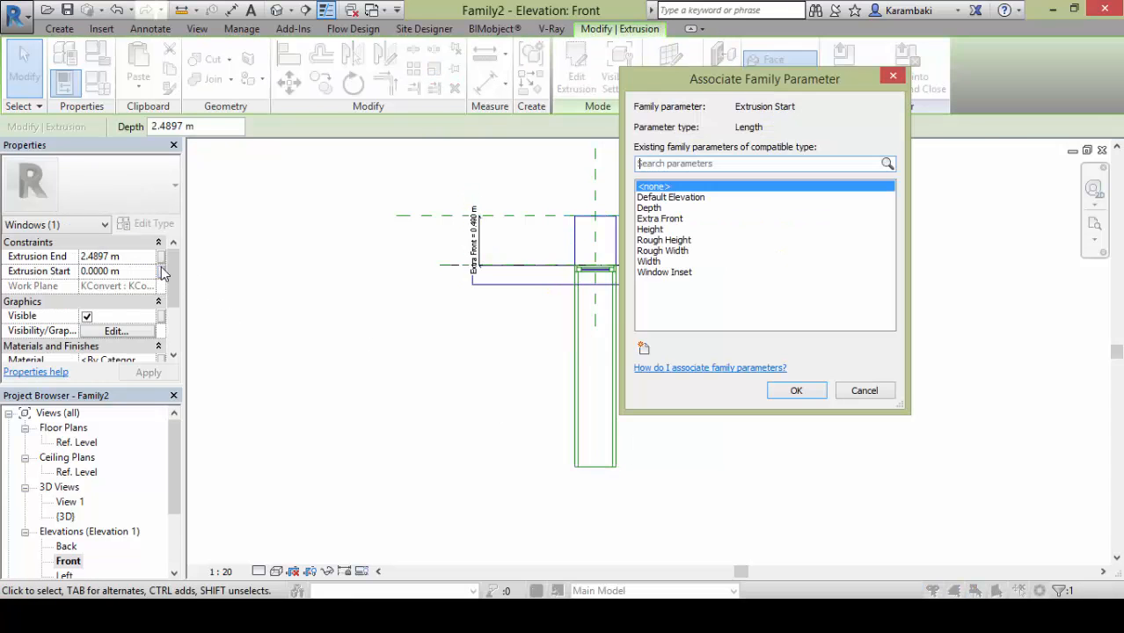
{"action": "left_click", "coordinate": [643, 349]}
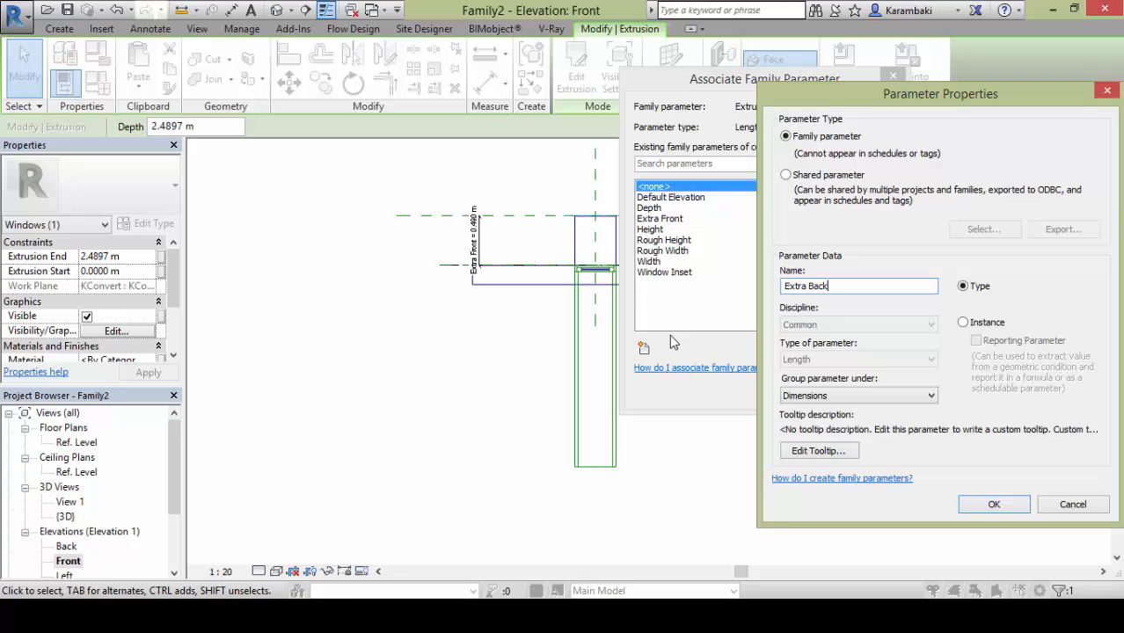
{"action": "key", "text": "Return"}
{"action": "left_click", "coordinate": [796, 390]}
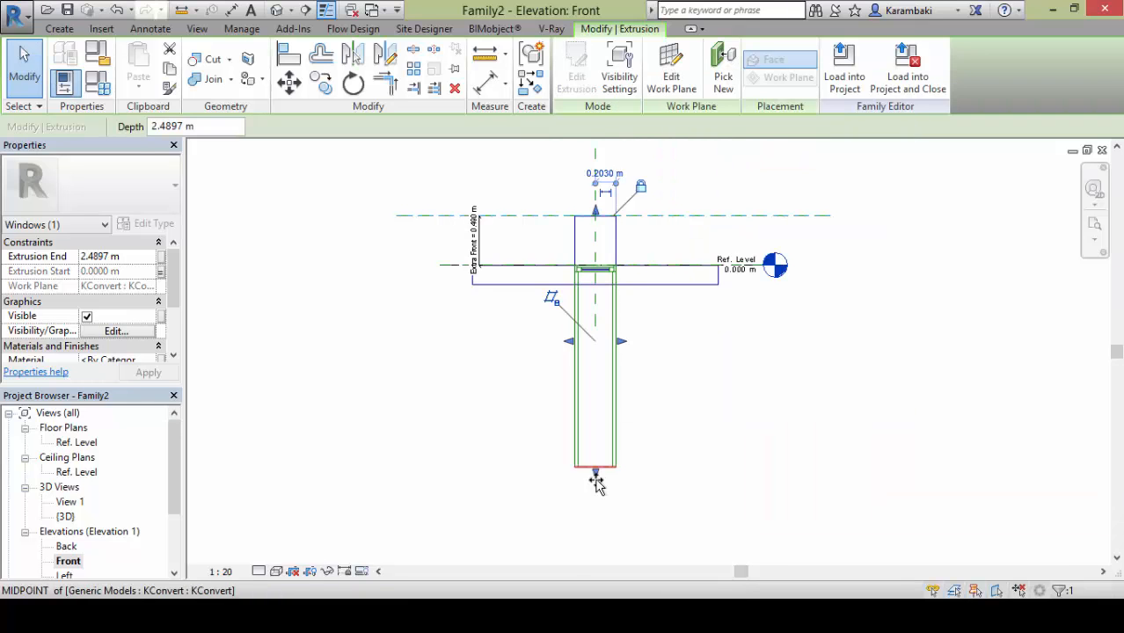
{"action": "left_click", "coordinate": [97, 83]}
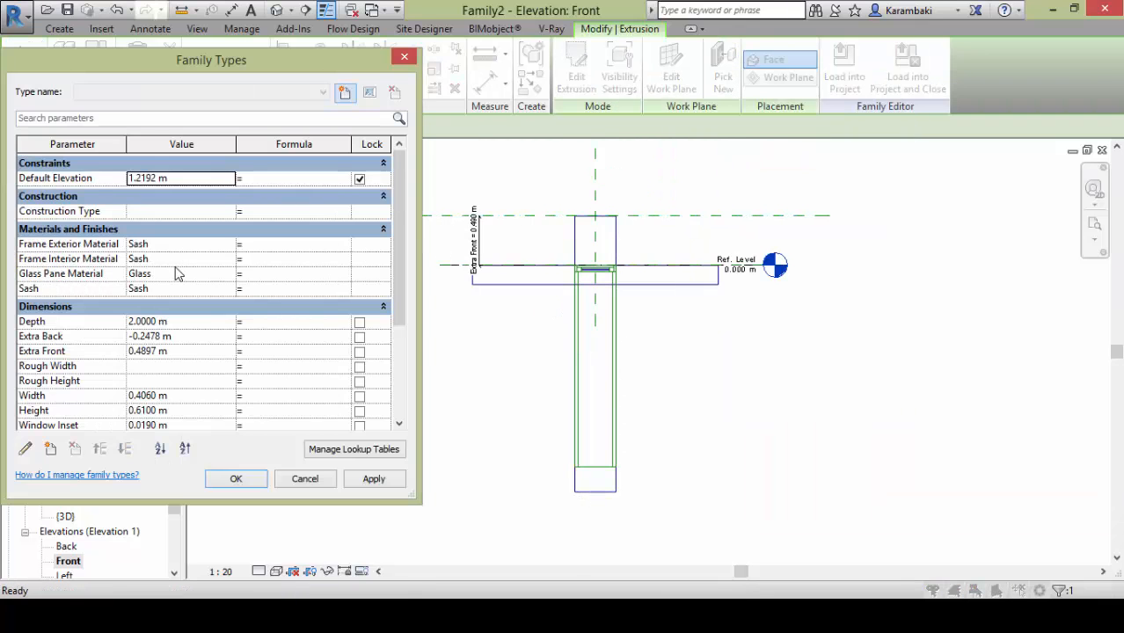
{"action": "key", "text": "Escape"}
In the 3D view, change the extrusion around KConvert from solid to void
{"action": "left_click", "coordinate": [280, 11]}
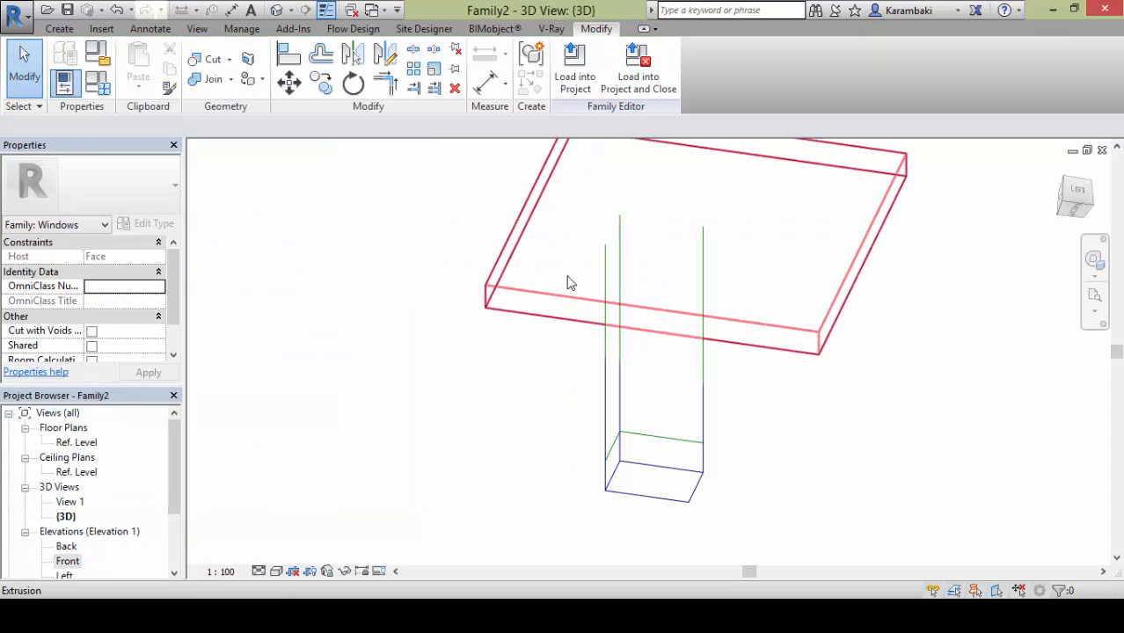
{"action": "middle_click_drag", "start_coordinate": [631, 215], "coordinate": [665, 605], "text": "shift"}
{"action": "left_click", "coordinate": [614, 195]}
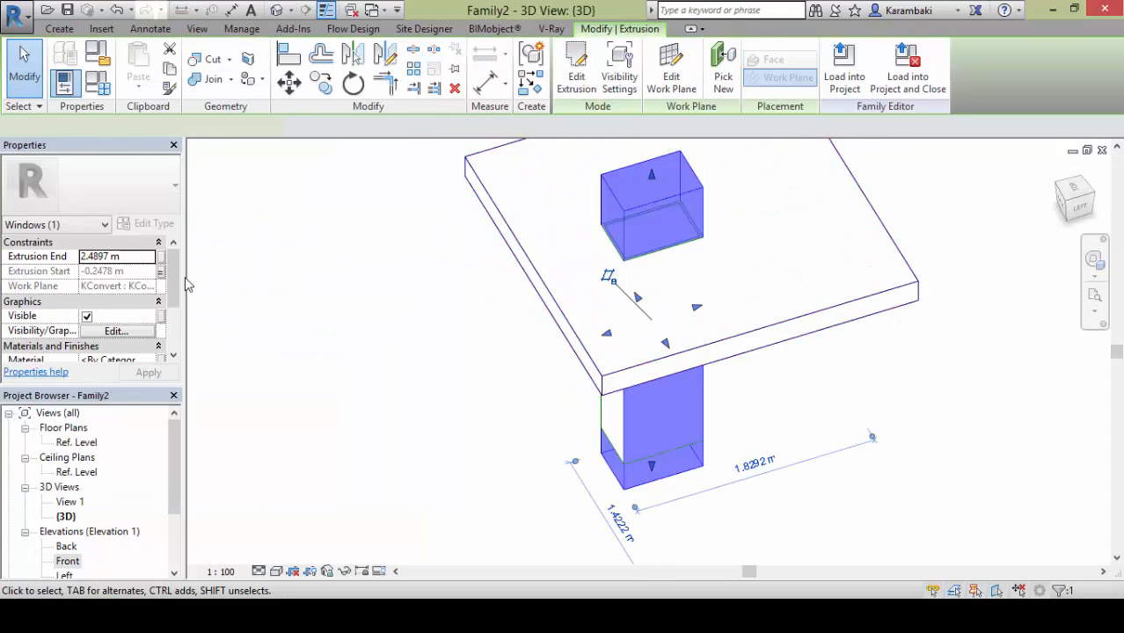
{"action": "left_click_drag", "start_coordinate": [175, 283], "coordinate": [159, 326]}
{"action": "left_click", "coordinate": [148, 331]}
{"action": "left_click", "coordinate": [124, 358]}
Cut the host slab with the void extrusion
{"action": "left_click", "coordinate": [211, 60]}
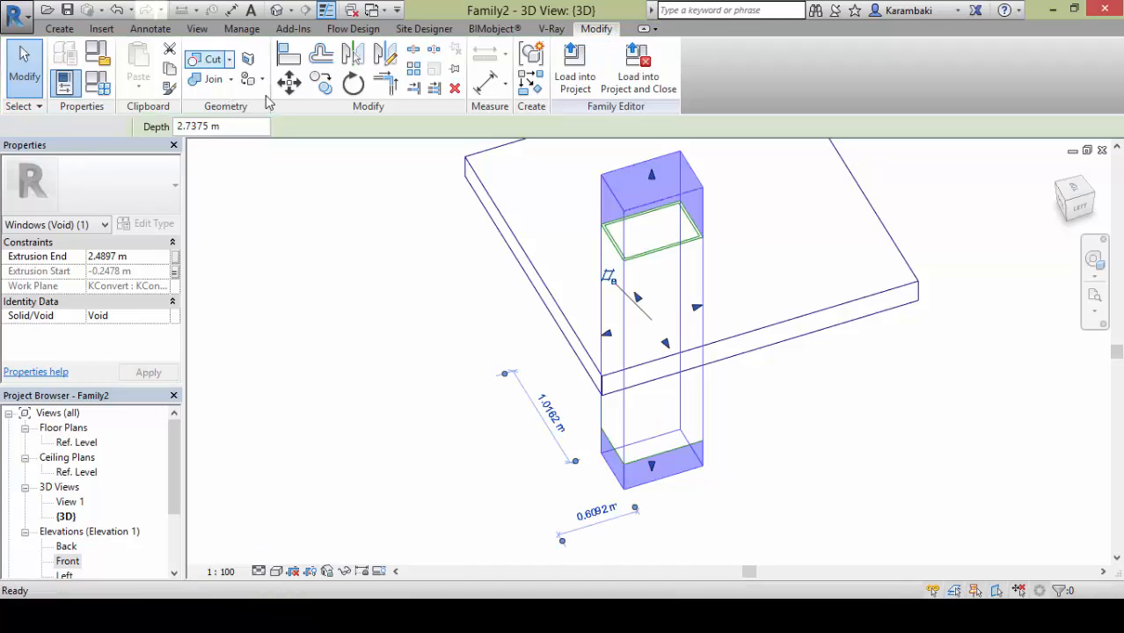
{"action": "left_click", "coordinate": [497, 196]}
{"action": "left_click", "coordinate": [598, 195]}
In the family types, set Extra Back to -0.2 m, Extra Front to 0.2 m, Depth to 0.5 m, Width to 0.4 m and Height to 0.6 m
{"action": "left_click", "coordinate": [97, 82]}
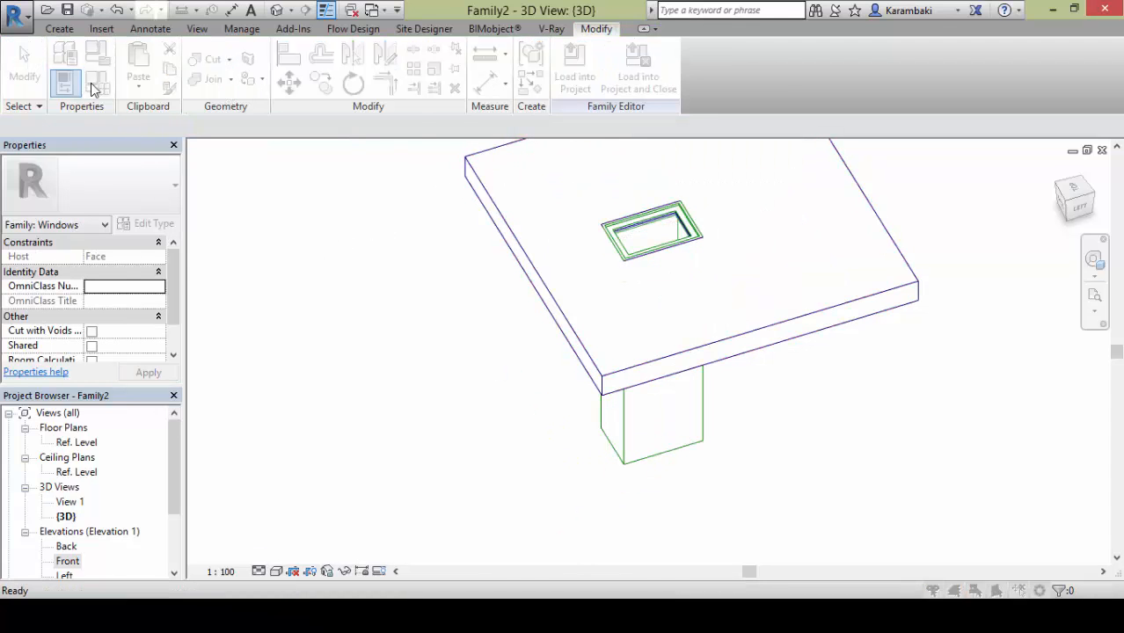
{"action": "scroll", "coordinate": [395, 282], "scroll_direction": "down", "scroll_amount": 4}
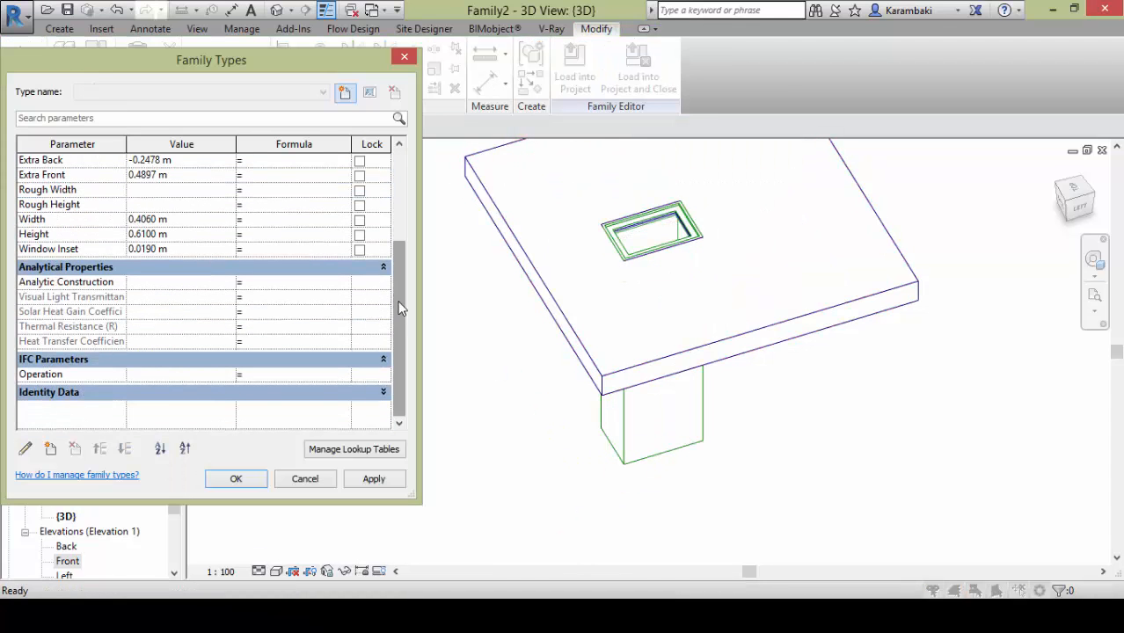
{"action": "scroll", "coordinate": [272, 257], "scroll_direction": "up", "scroll_amount": 2}
{"action": "left_click", "coordinate": [198, 270]}
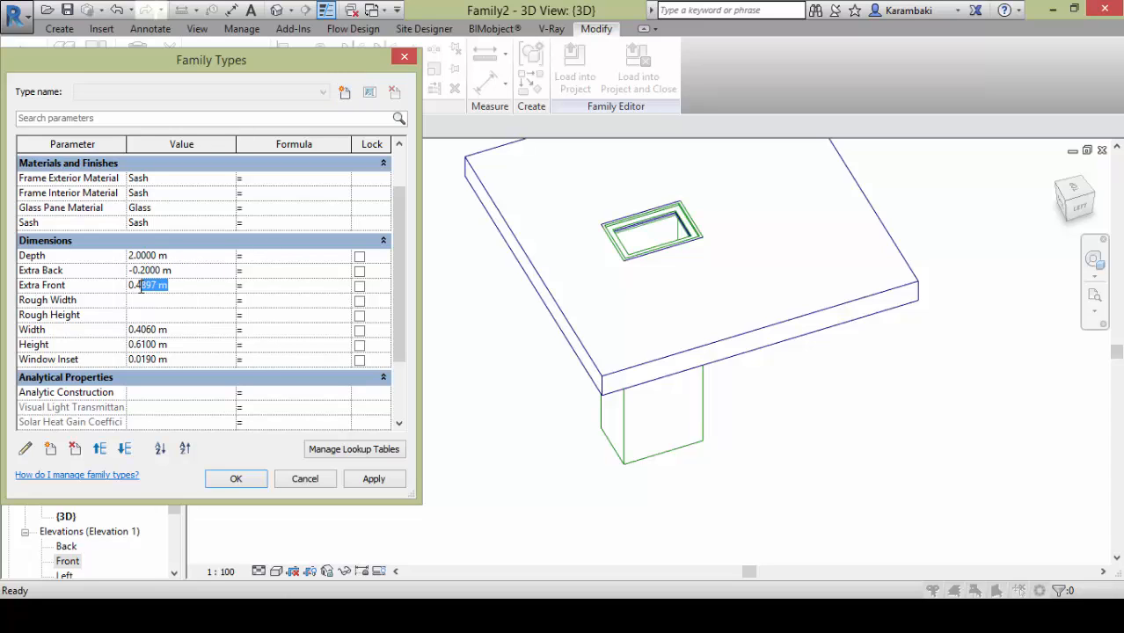
{"action": "left_click", "coordinate": [163, 272]}
{"action": "left_click", "coordinate": [212, 254]}
{"action": "type", "text": "0"}
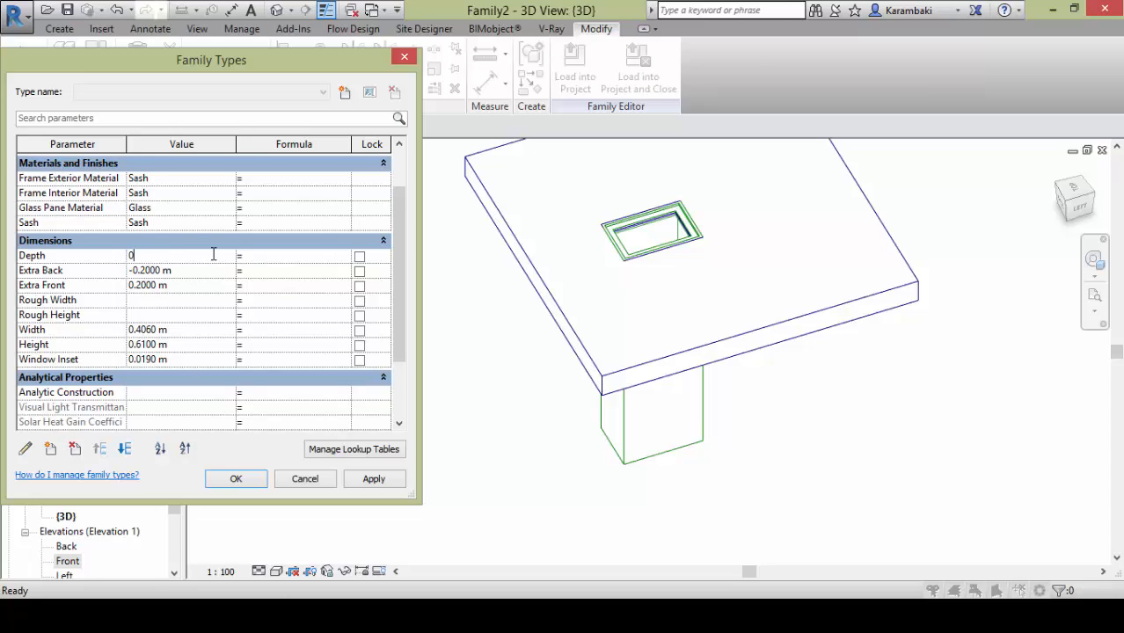
{"action": "type", "text": ".5"}
{"action": "key", "text": "Tab"}
{"action": "left_click", "coordinate": [200, 328]}
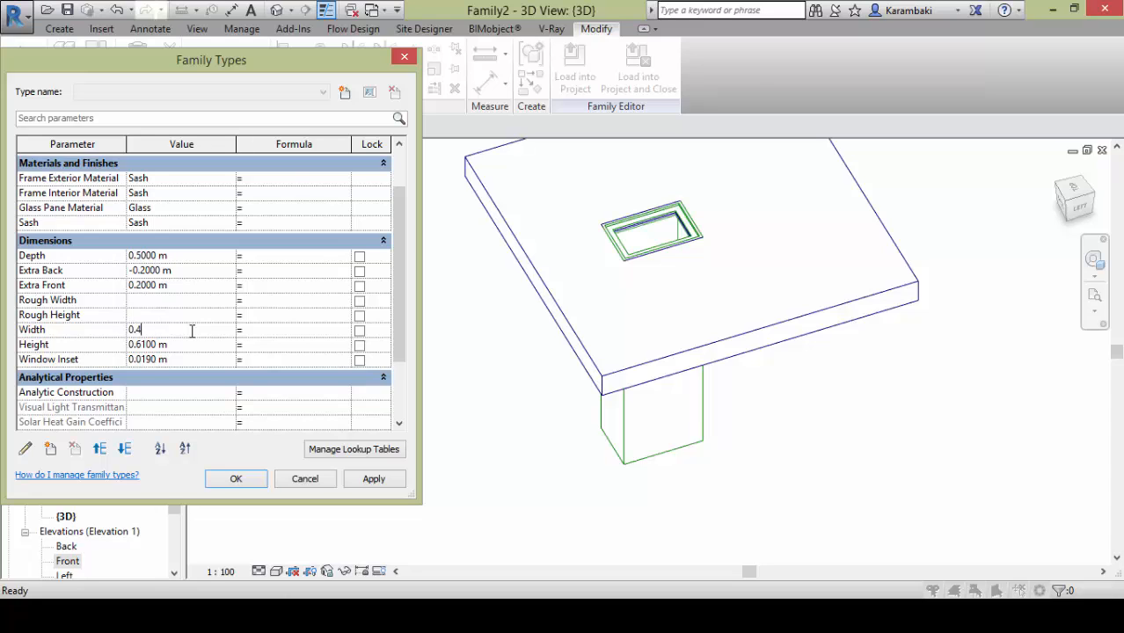
{"action": "left_click", "coordinate": [186, 343]}
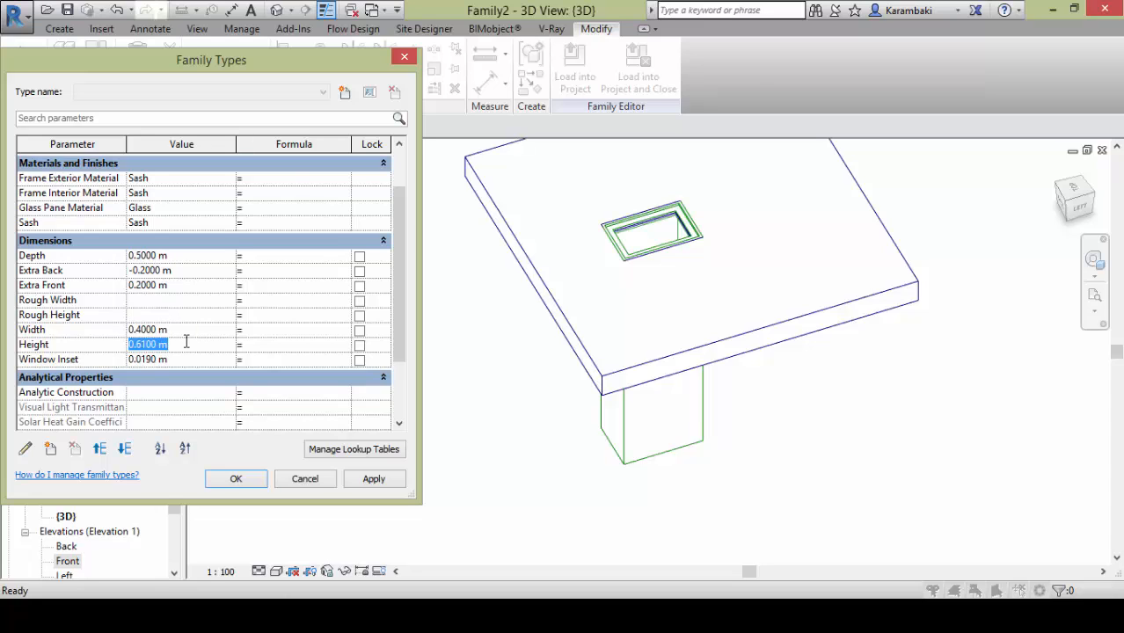
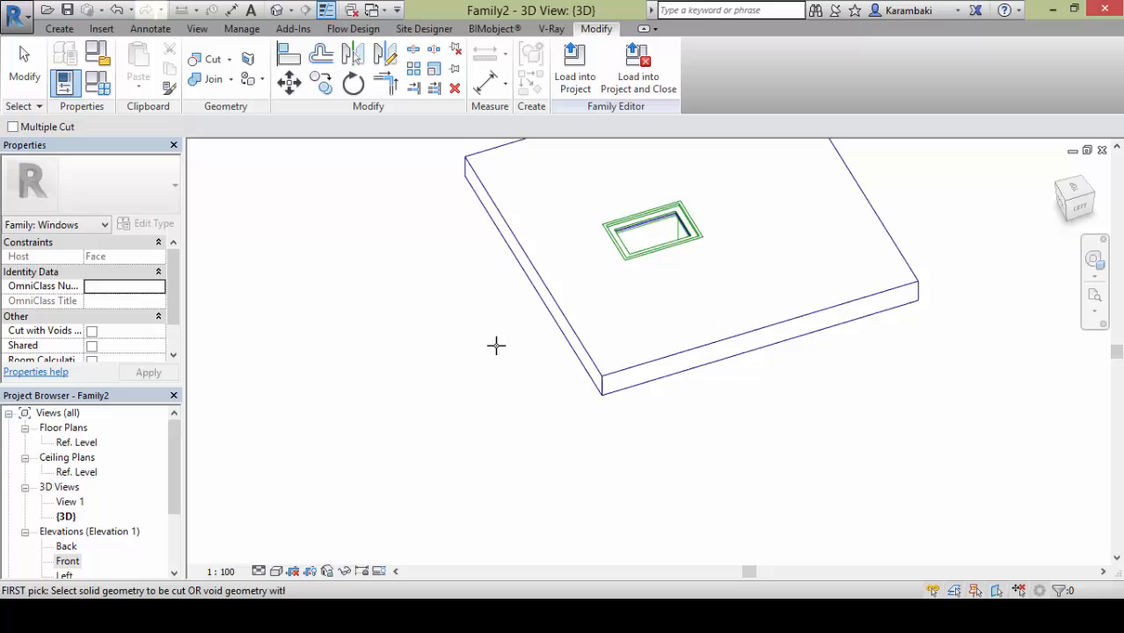
Open the Ref. Level floor plan and examine where the window sits relative to the two centre reference planes
{"action": "middle_click_drag", "start_coordinate": [425, 414], "coordinate": [97, 438], "text": "shift"}
{"action": "double_click", "coordinate": [75, 441]}
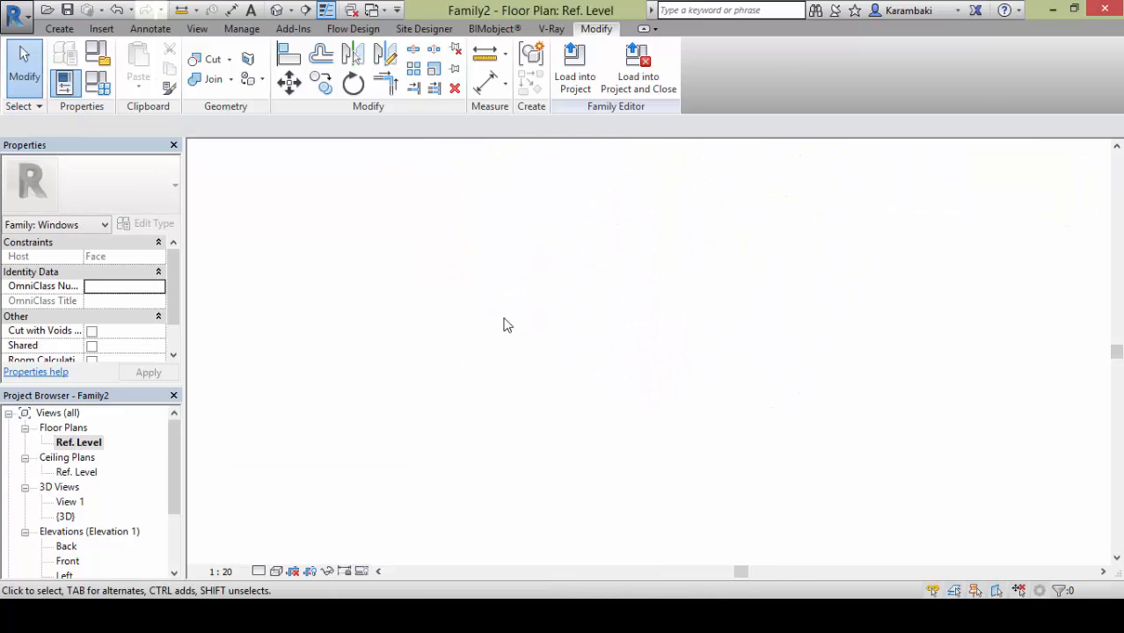
{"action": "scroll", "coordinate": [811, 291], "scroll_direction": "up", "scroll_amount": 2}
{"action": "middle_click_drag", "start_coordinate": [812, 291], "coordinate": [1008, 250]}
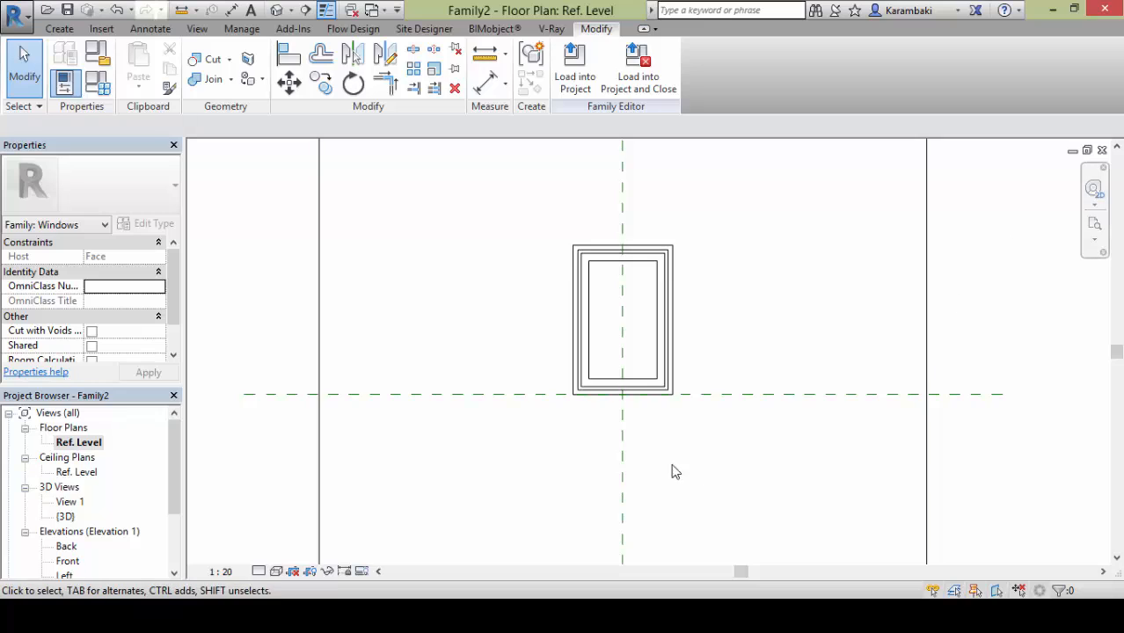
{"action": "scroll", "coordinate": [648, 457], "scroll_direction": "up", "scroll_amount": 1}
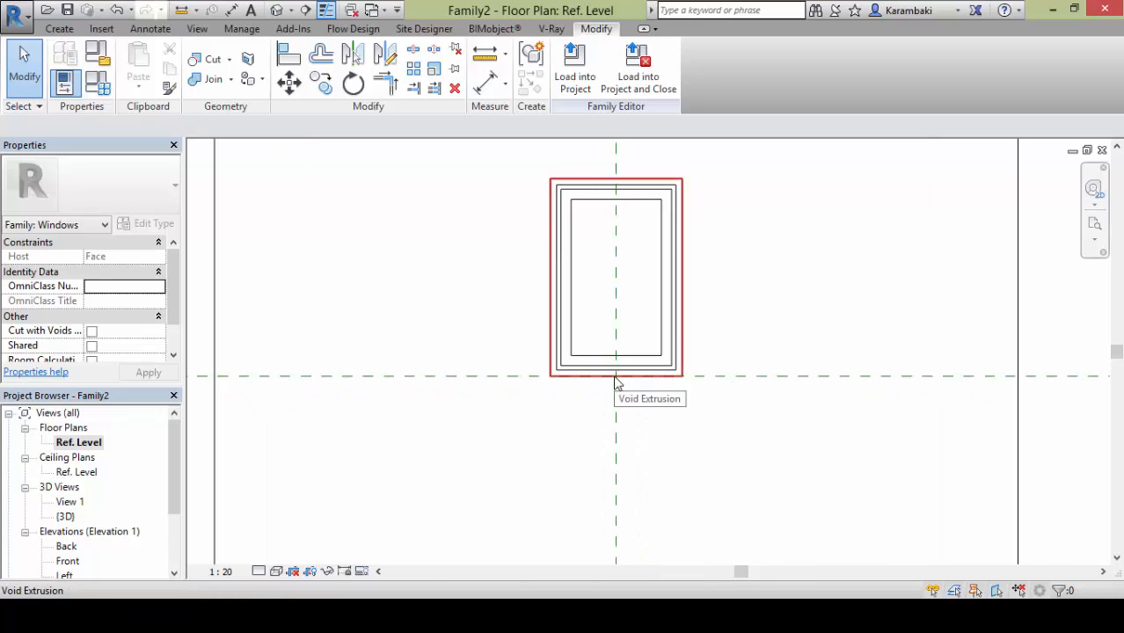
{"action": "scroll", "coordinate": [616, 383], "scroll_direction": "down", "scroll_amount": 2}
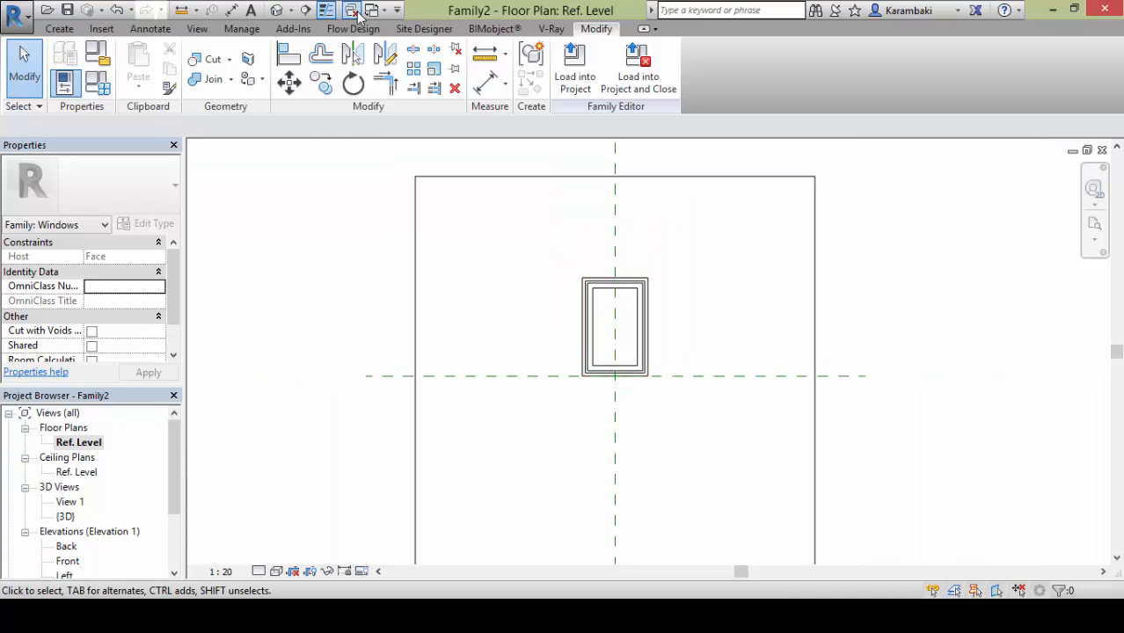
{"action": "middle_click_drag", "start_coordinate": [387, 323], "coordinate": [315, 304]}
{"action": "middle_click_drag", "start_coordinate": [241, 244], "coordinate": [249, 246]}
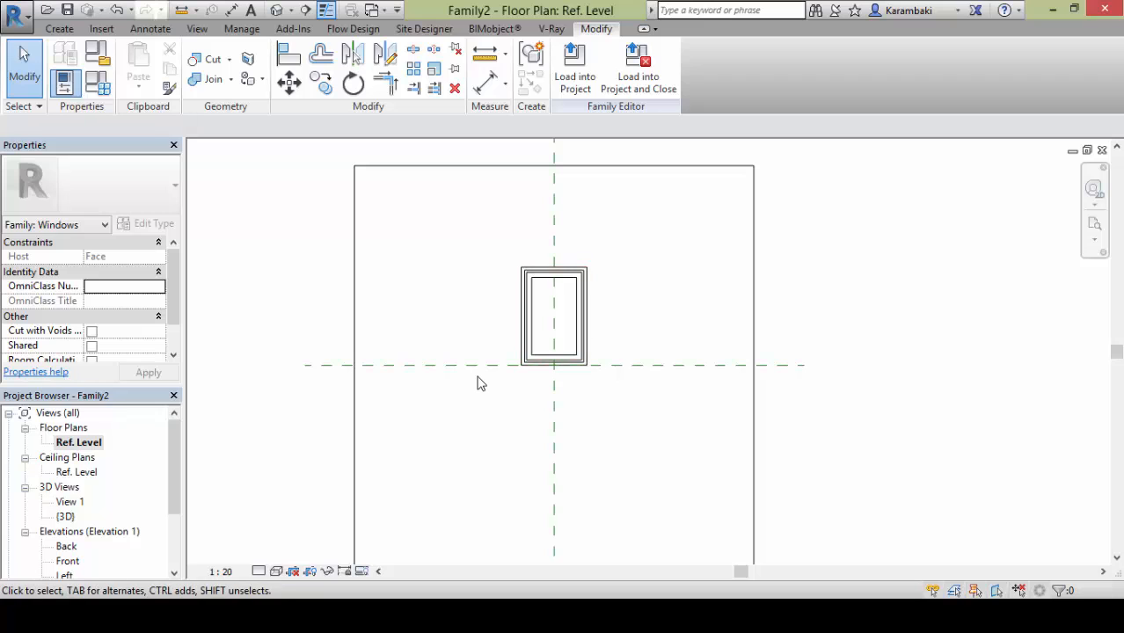
{"action": "scroll", "coordinate": [349, 281], "scroll_direction": "up", "scroll_amount": 1}
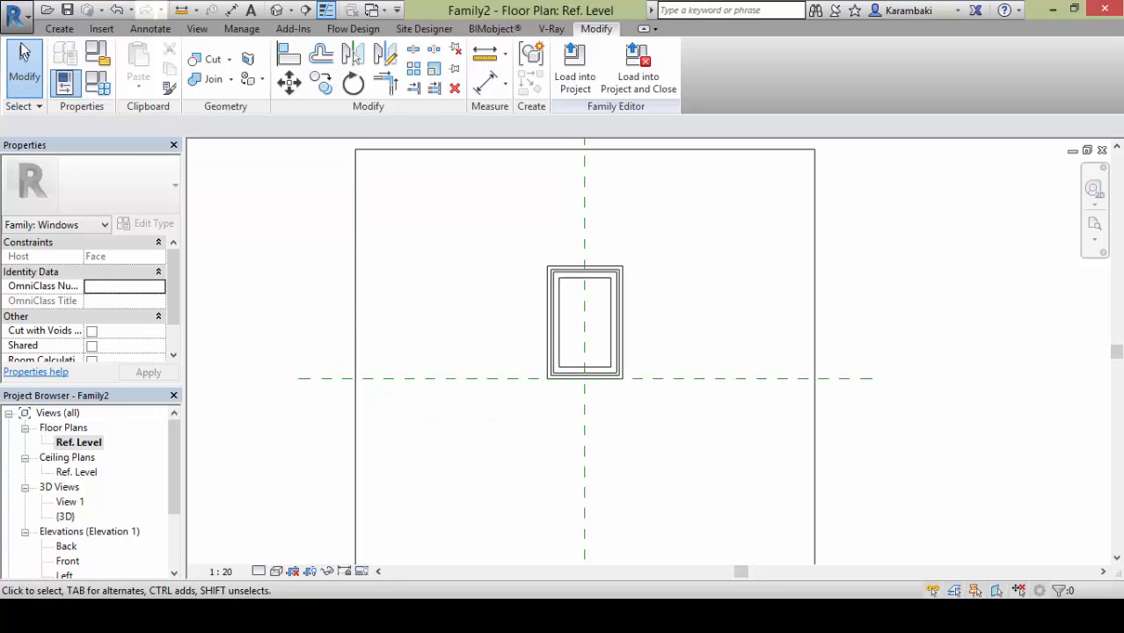
Draw a horizontal reference plane across the window, about 0.40 m above the Center (Front/Back) plane
{"action": "left_click", "coordinate": [59, 29]}
{"action": "left_click", "coordinate": [866, 74]}
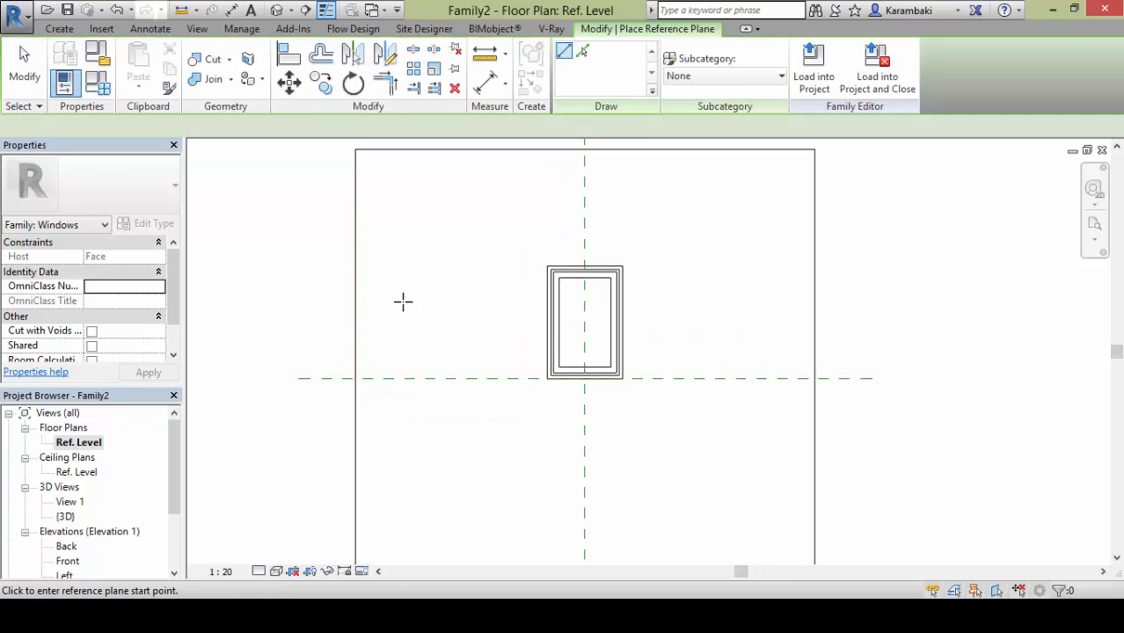
{"action": "left_click", "coordinate": [356, 303]}
{"action": "left_click", "coordinate": [815, 305]}
{"action": "key", "text": "Escape"}
{"action": "key", "text": "Escape"}
Set the new plane's Is Reference to Center (Front/Back) and make it define the origin
{"action": "left_click", "coordinate": [758, 303]}
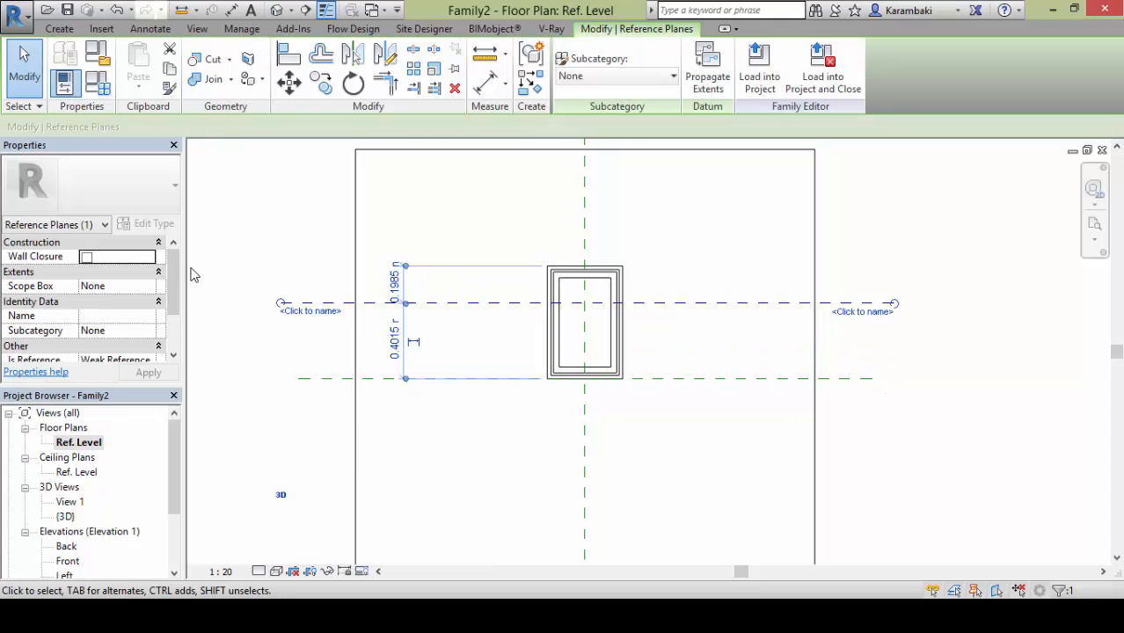
{"action": "left_click_drag", "start_coordinate": [174, 279], "coordinate": [171, 315]}
{"action": "left_click", "coordinate": [148, 316]}
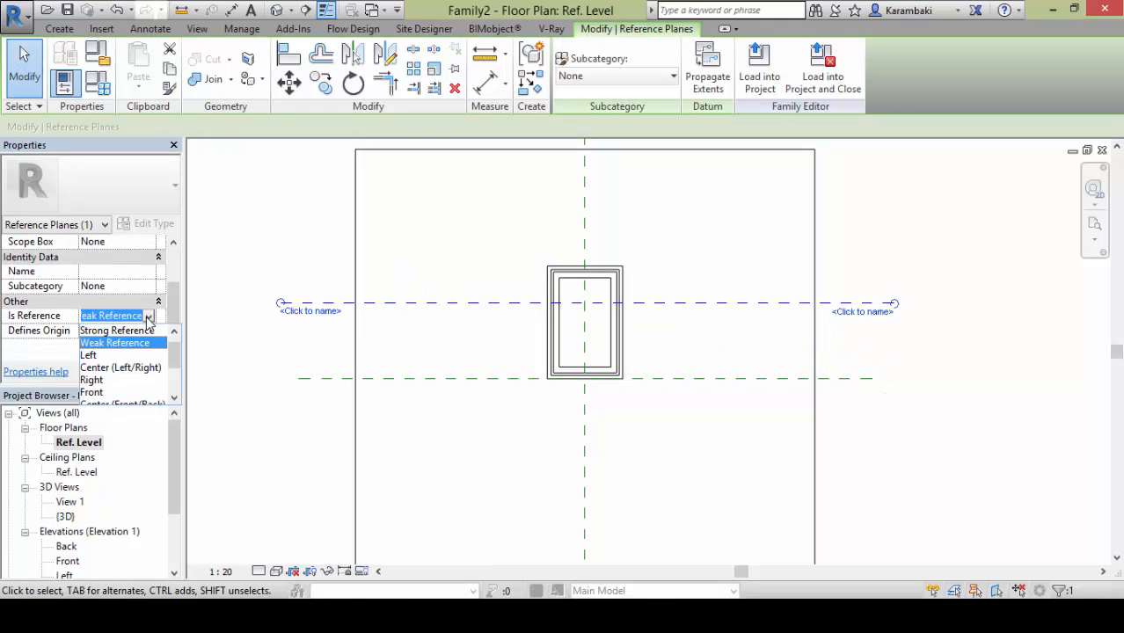
{"action": "scroll", "coordinate": [149, 354], "scroll_direction": "down", "scroll_amount": 3}
{"action": "key", "text": "Escape"}
{"action": "left_click", "coordinate": [132, 373]}
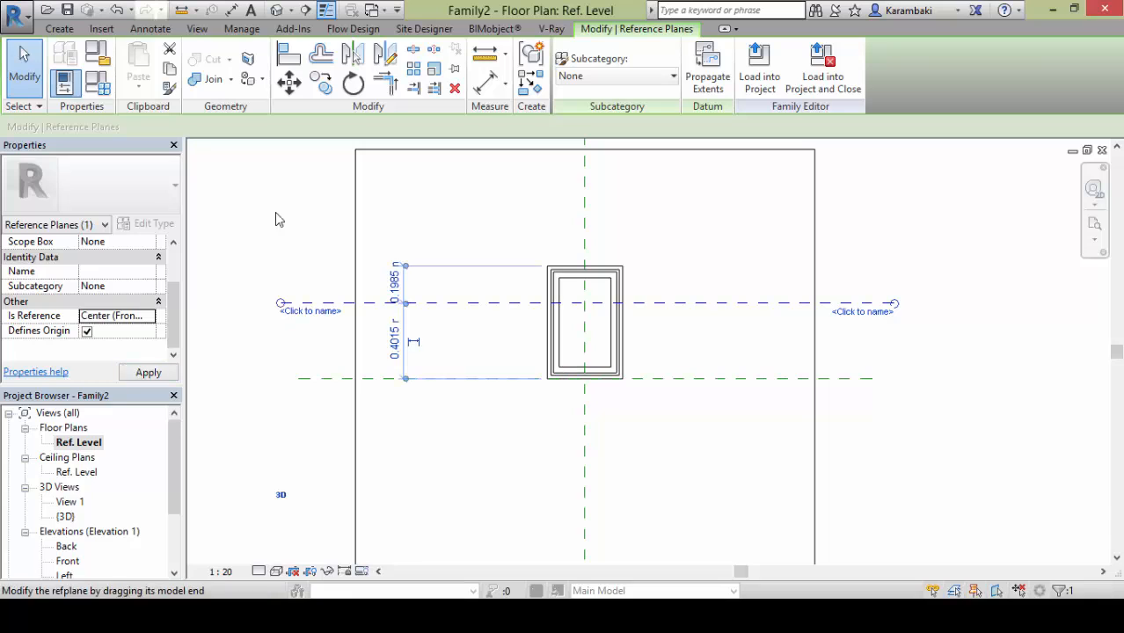
Dimension the distance between the new origin plane and the horizontal plane along the window's lower edge
{"action": "left_click", "coordinate": [232, 10]}
{"action": "left_click", "coordinate": [333, 303]}
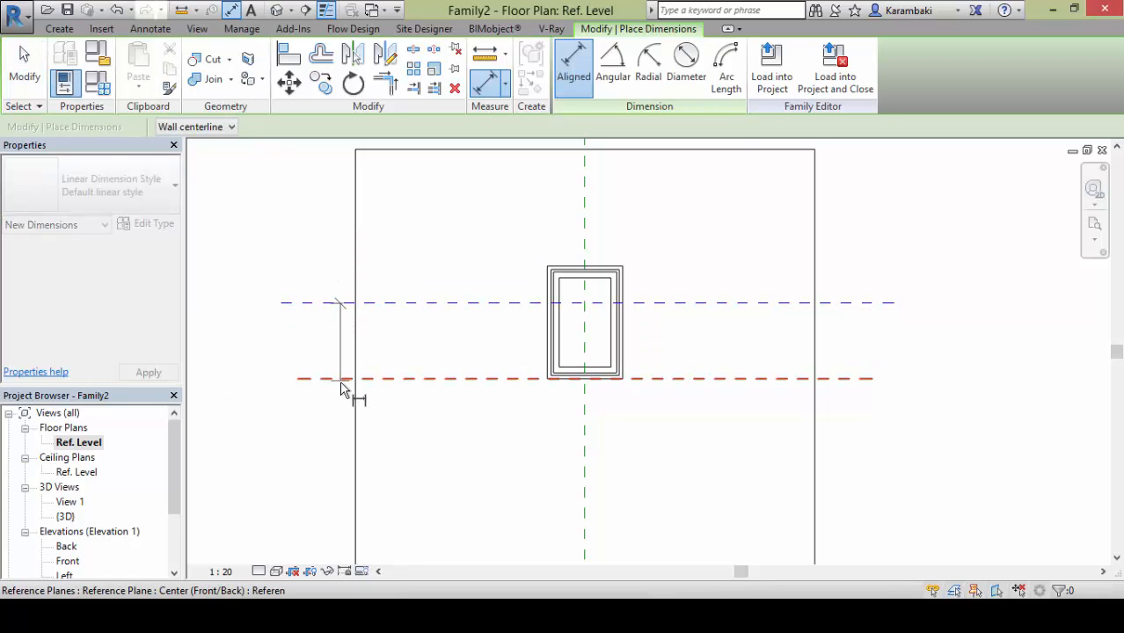
{"action": "left_click", "coordinate": [281, 364]}
{"action": "left_click", "coordinate": [272, 364]}
{"action": "key", "text": "Escape"}
{"action": "key", "text": "Escape"}
{"action": "left_click", "coordinate": [266, 351]}
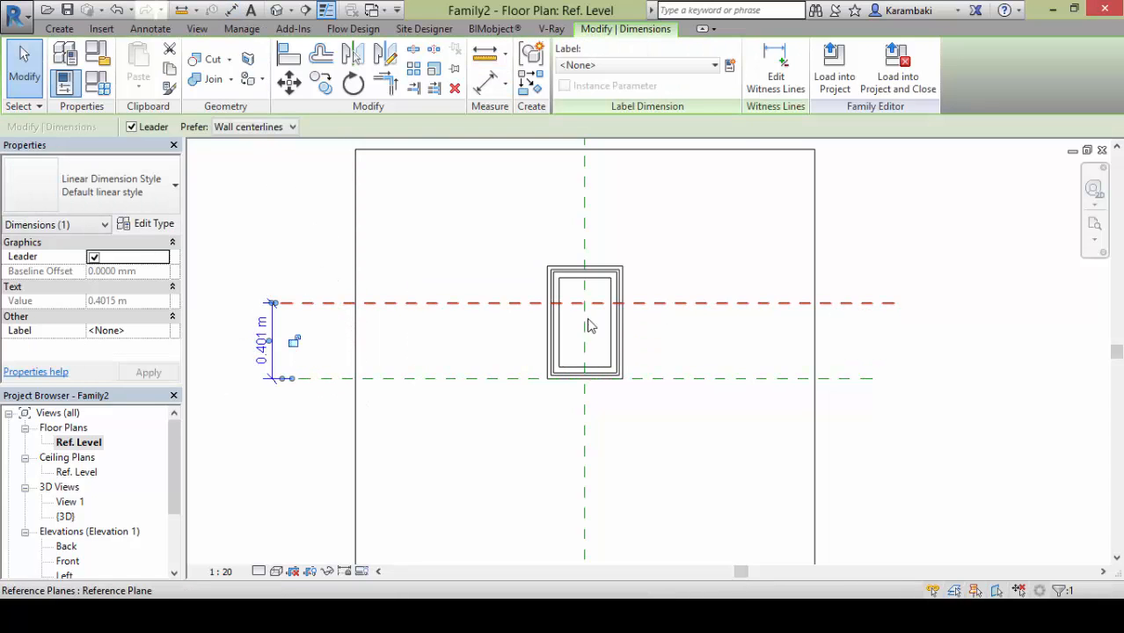
Move the new origin plane down to about 0.28 m above the window's lower edge
{"action": "scroll", "coordinate": [590, 341], "scroll_direction": "up", "scroll_amount": 2}
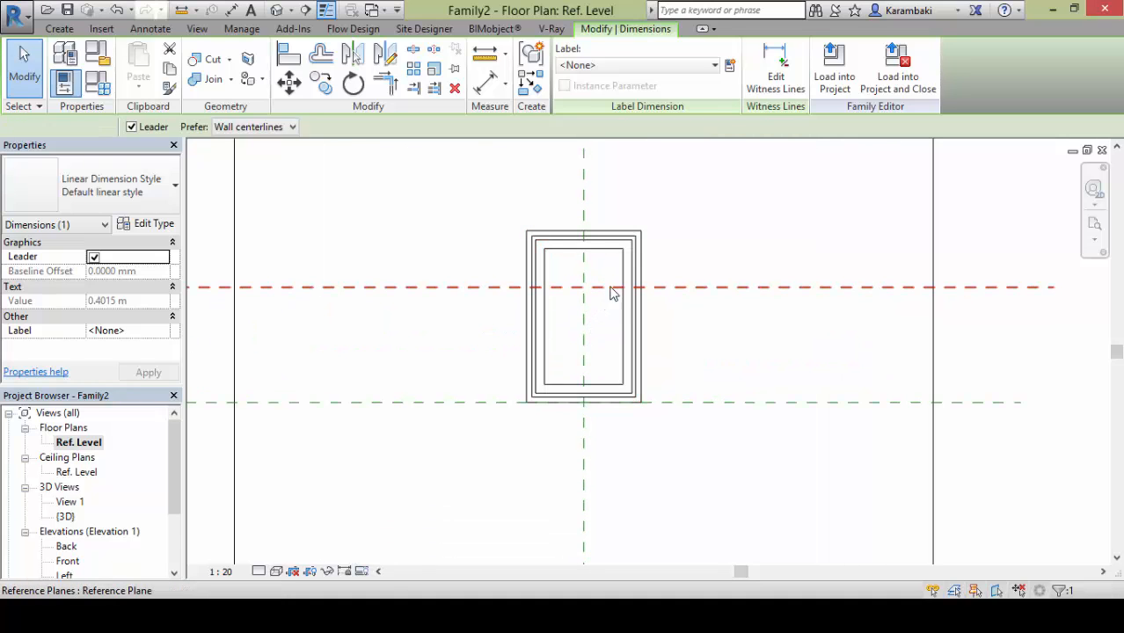
{"action": "left_click", "coordinate": [609, 291]}
{"action": "left_click_drag", "start_coordinate": [610, 291], "coordinate": [609, 322]}
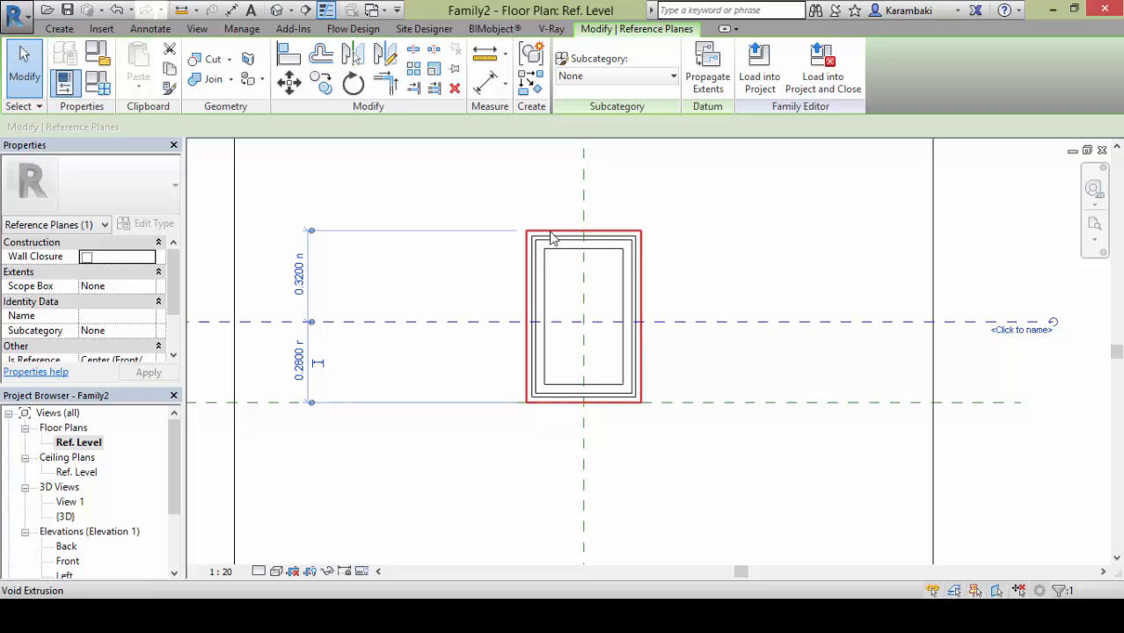
{"action": "key", "text": "Escape"}
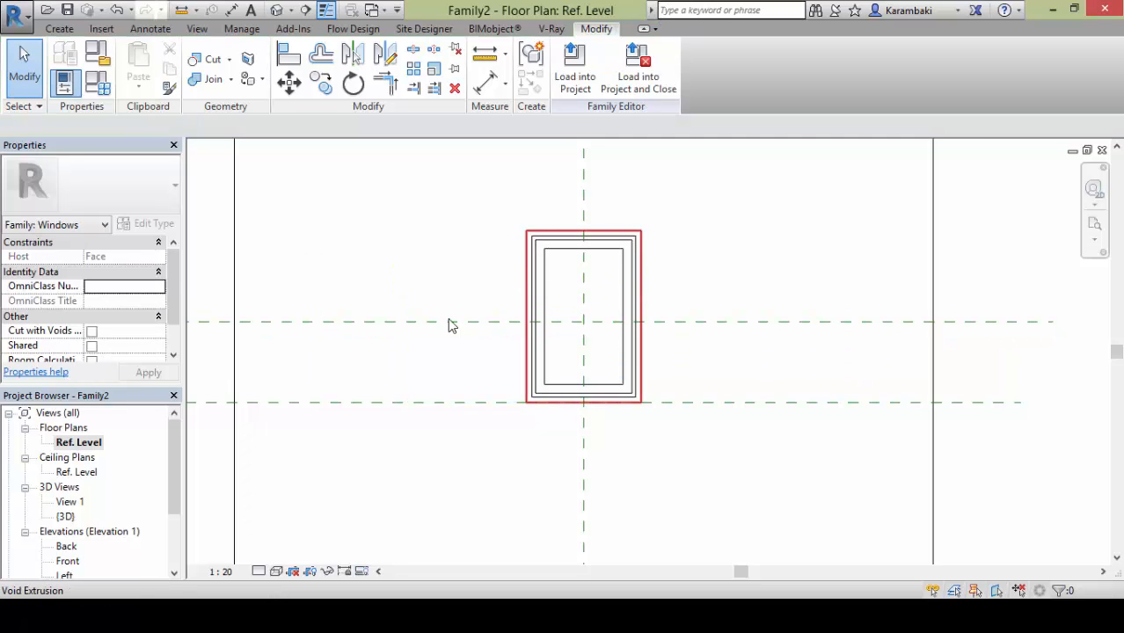
Label the dimension between the two horizontal planes with a new type parameter named Mid, changing its parameter group
{"action": "middle_click_drag", "start_coordinate": [583, 308], "coordinate": [893, 313]}
{"action": "left_click", "coordinate": [406, 365]}
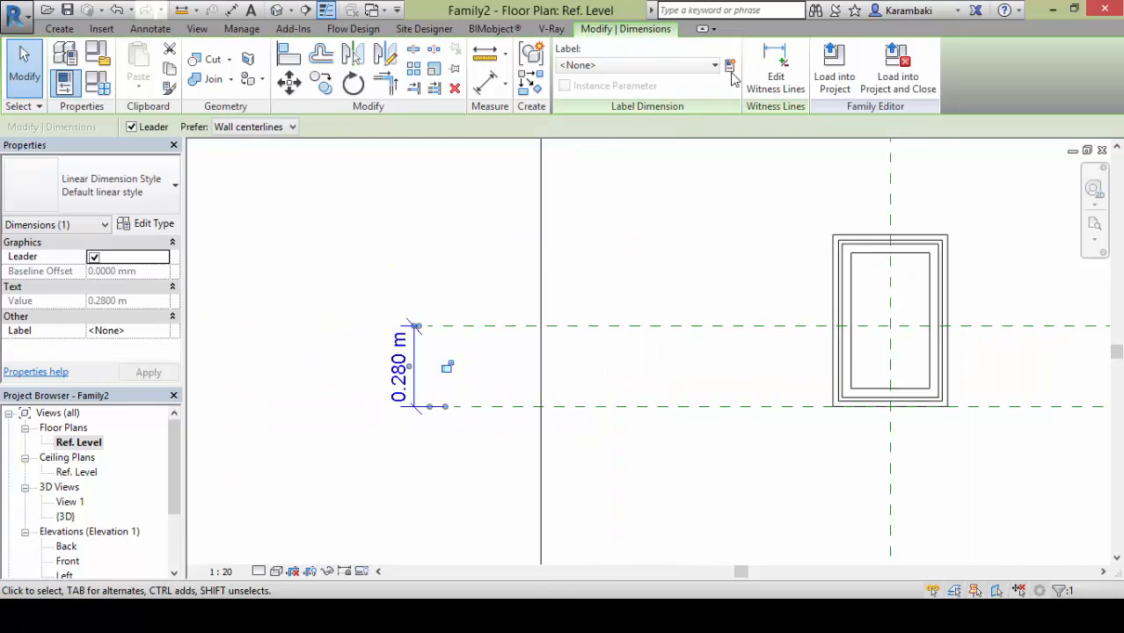
{"action": "left_click", "coordinate": [729, 69]}
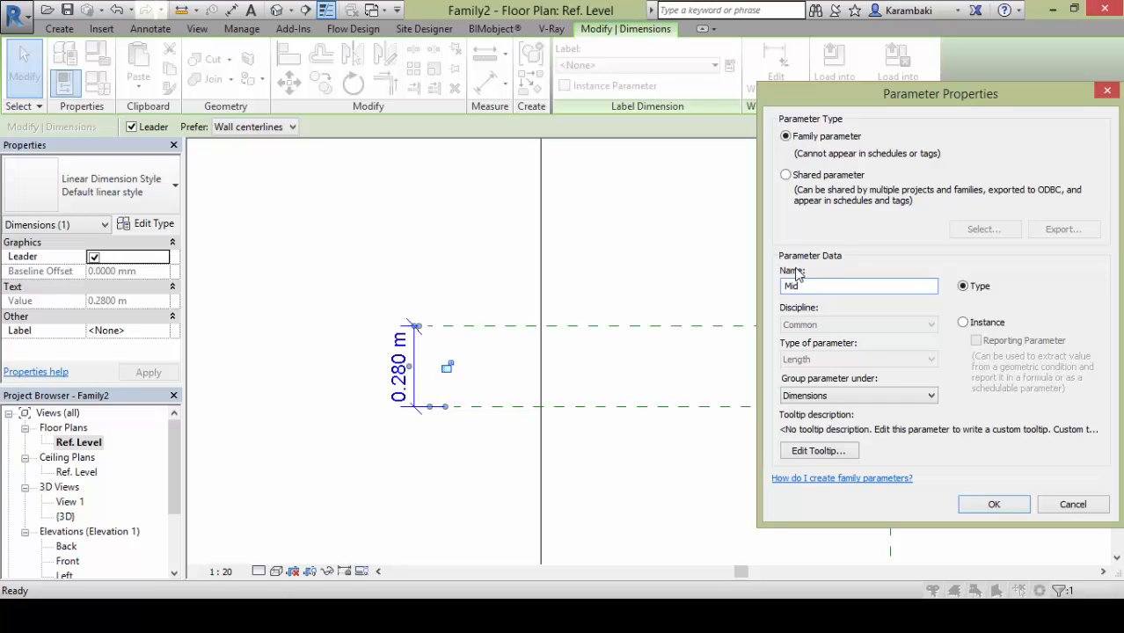
{"action": "type", "text": "Mid"}
{"action": "left_click", "coordinate": [818, 396]}
{"action": "left_click", "coordinate": [827, 303]}
{"action": "left_click", "coordinate": [989, 506]}
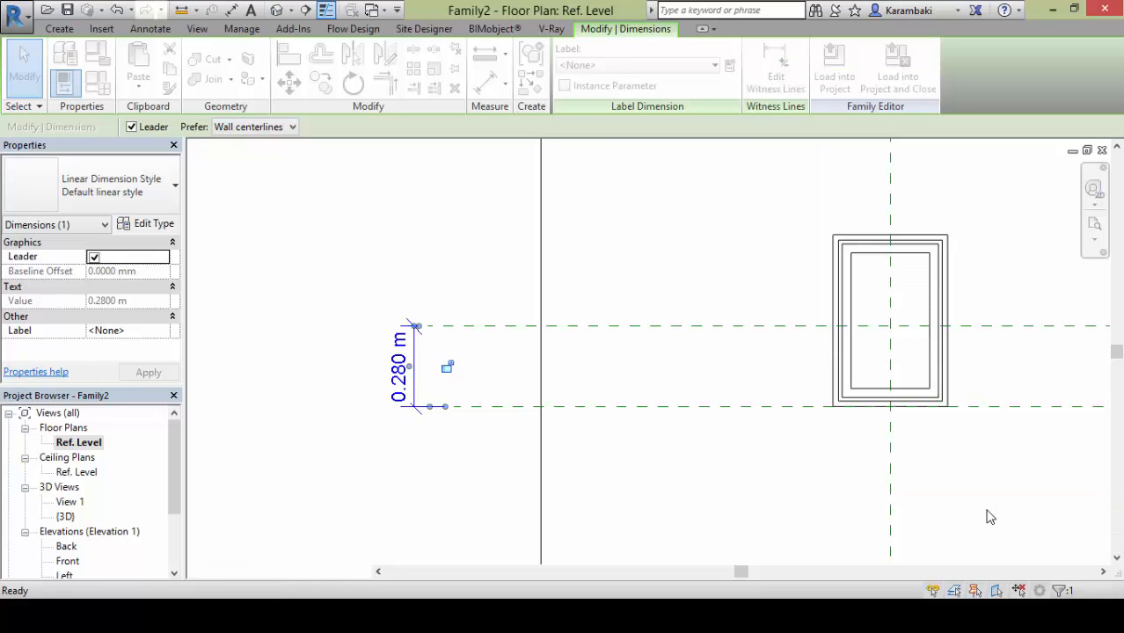
Drive the Mid parameter with the formula Height / 2 in the family types
{"action": "key", "text": "Escape"}
{"action": "left_click", "coordinate": [99, 86]}
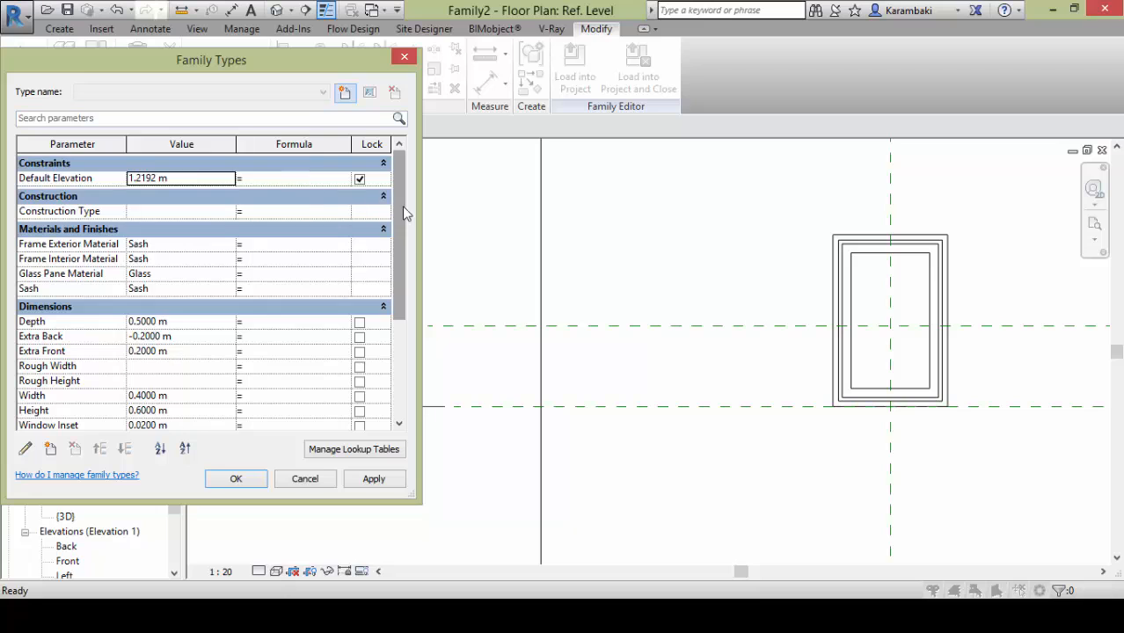
{"action": "left_click_drag", "start_coordinate": [400, 213], "coordinate": [409, 355]}
{"action": "left_click", "coordinate": [73, 205]}
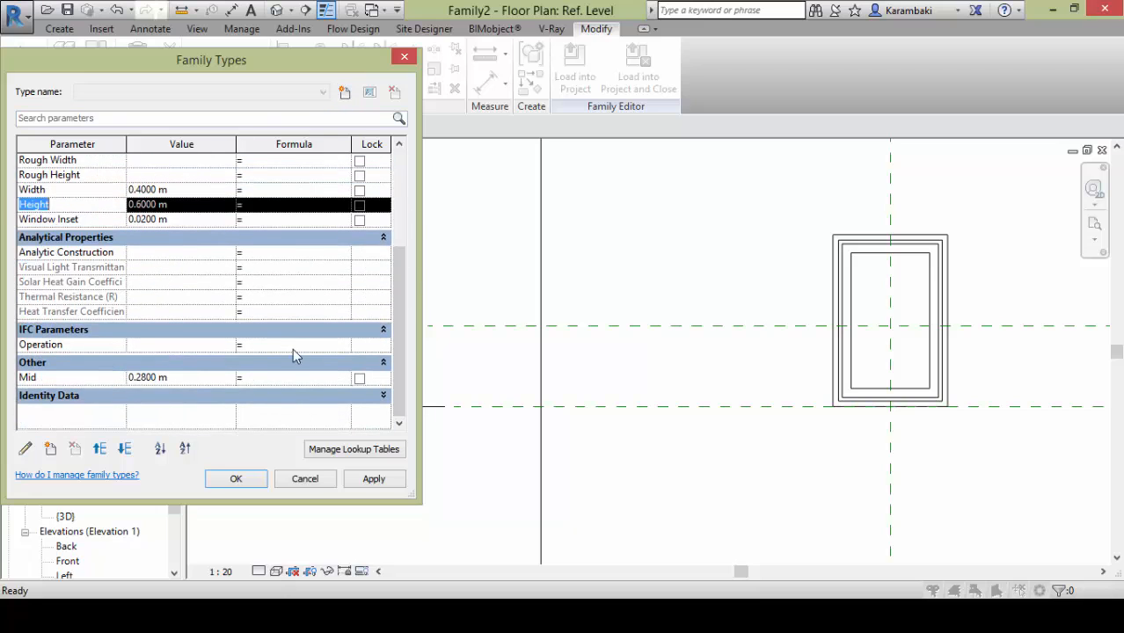
{"action": "left_click", "coordinate": [290, 377]}
{"action": "type", "text": "Height / 2"}
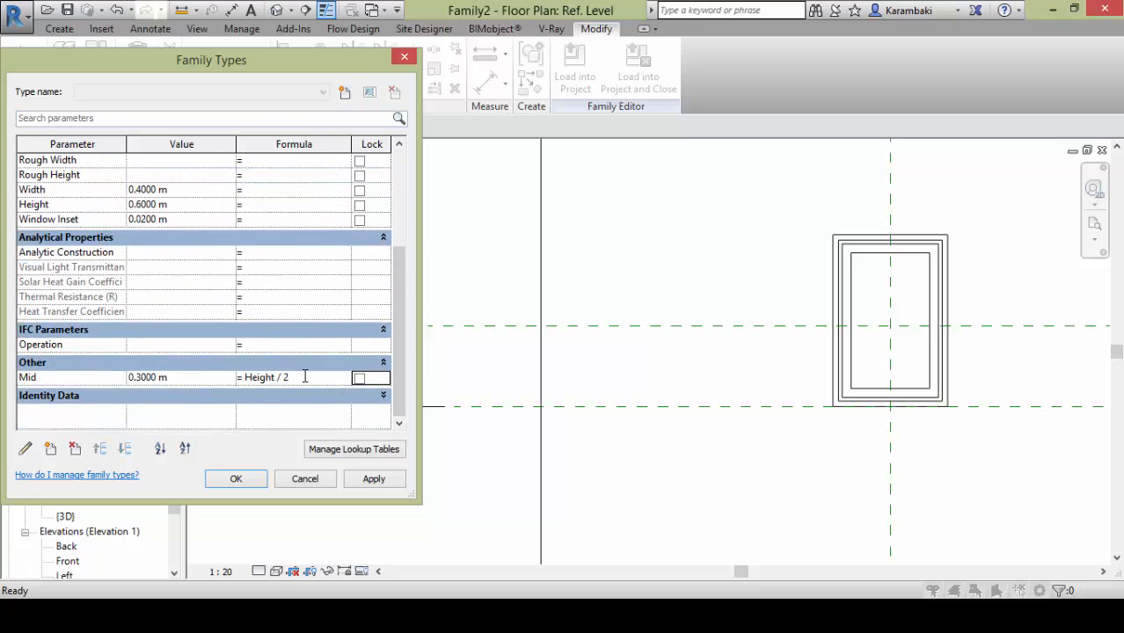
{"action": "key", "text": "Return"}
Test the family by applying a Height of 1 m, then restore the original height
{"action": "scroll", "coordinate": [272, 161], "scroll_direction": "down", "scroll_amount": 2}
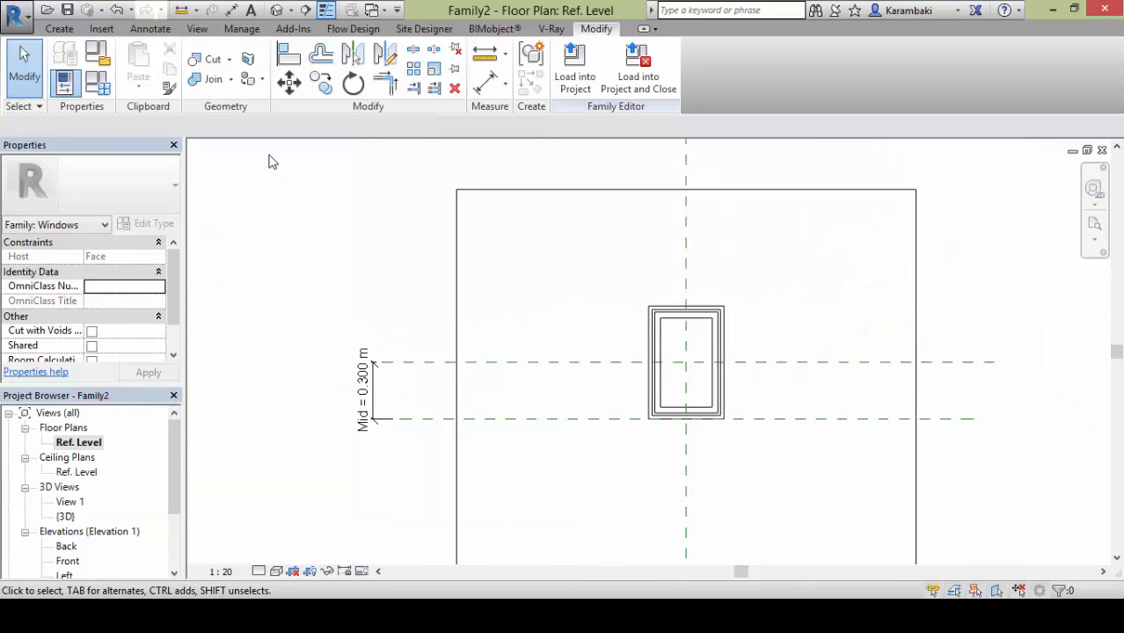
{"action": "left_click", "coordinate": [99, 85]}
{"action": "scroll", "coordinate": [234, 333], "scroll_direction": "down", "scroll_amount": 3}
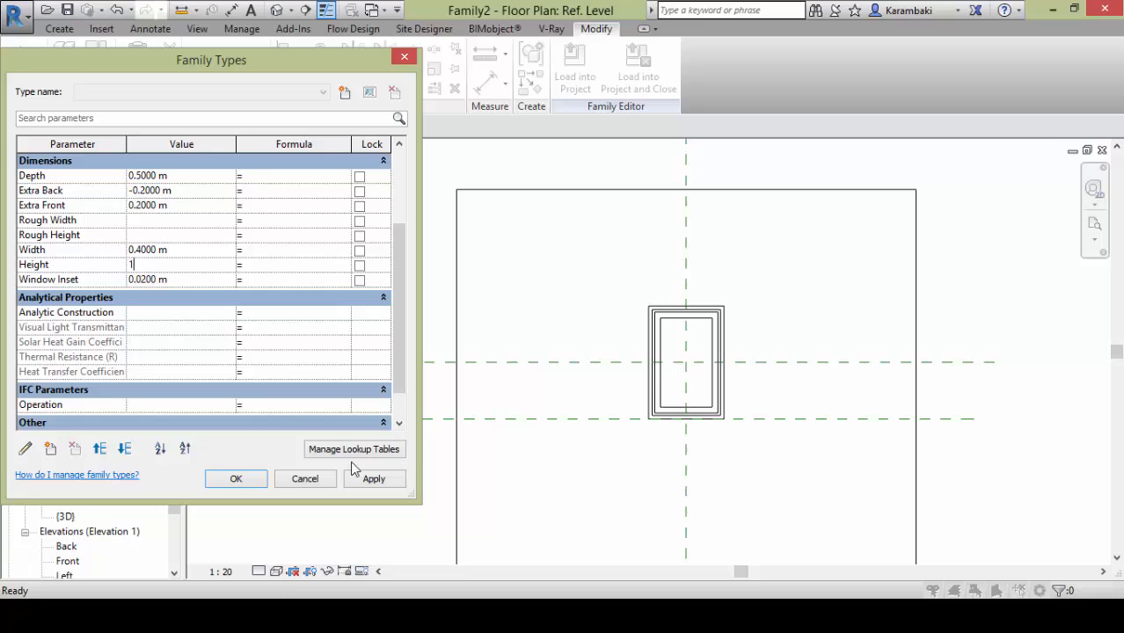
{"action": "left_click", "coordinate": [368, 480]}
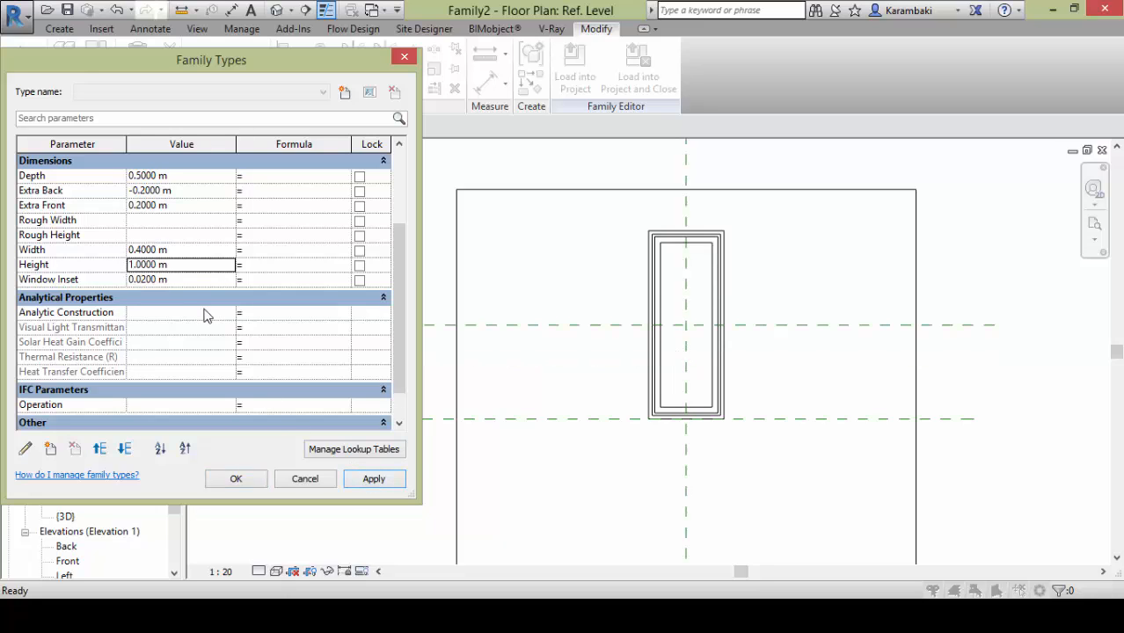
{"action": "left_click", "coordinate": [236, 479]}
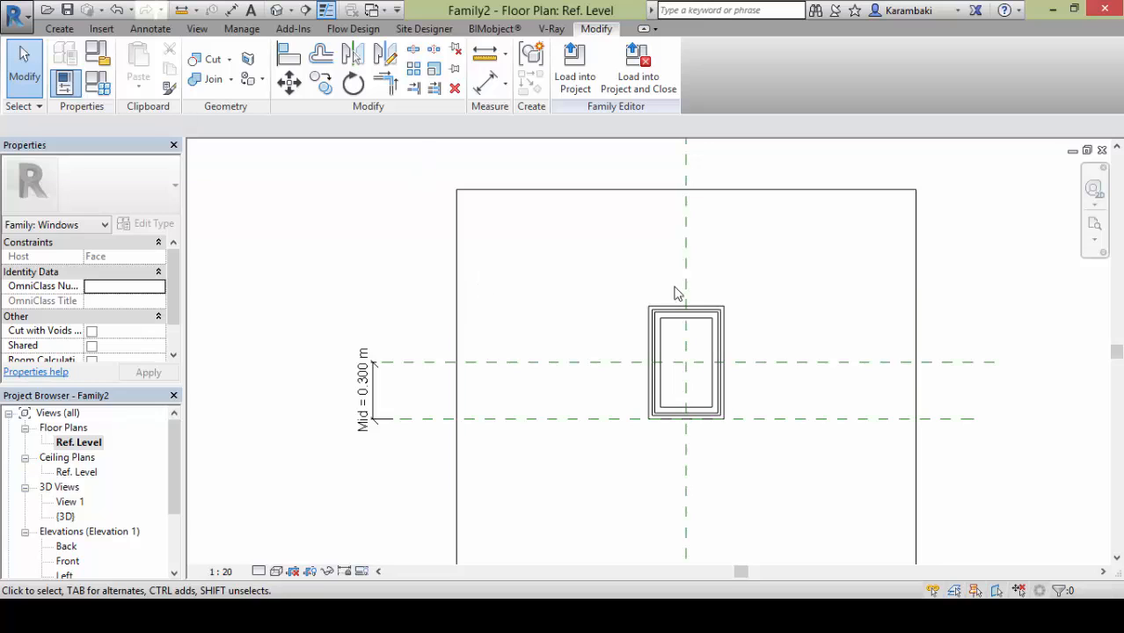
Save the family on the Desktop as M_Fixed_Face
{"action": "key", "text": "ctrl+s"}
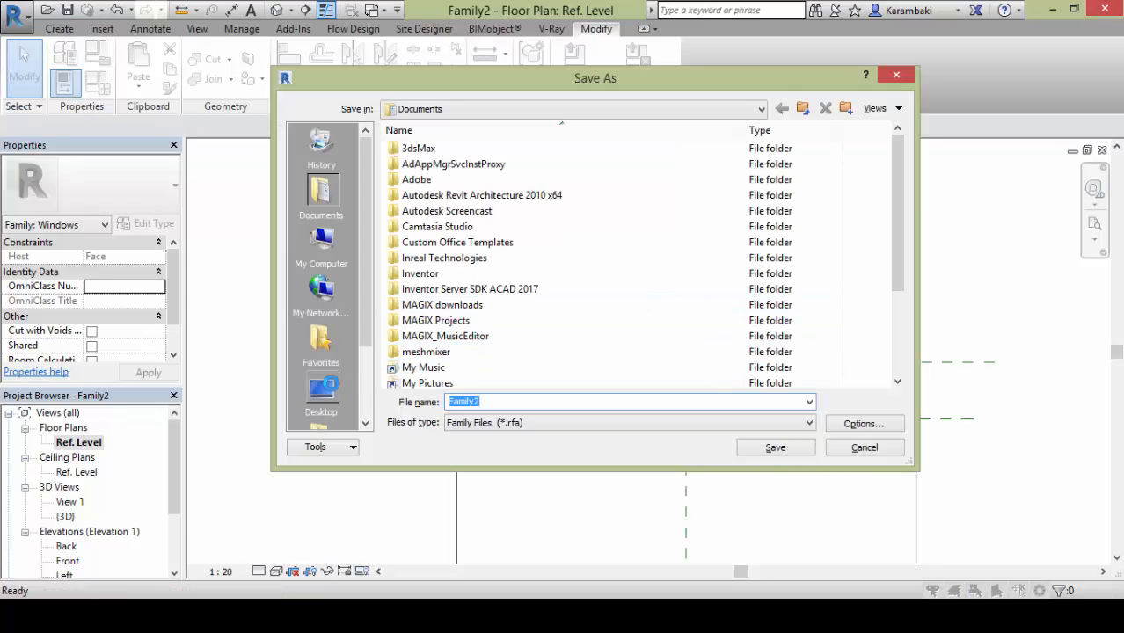
{"action": "left_click", "coordinate": [320, 394]}
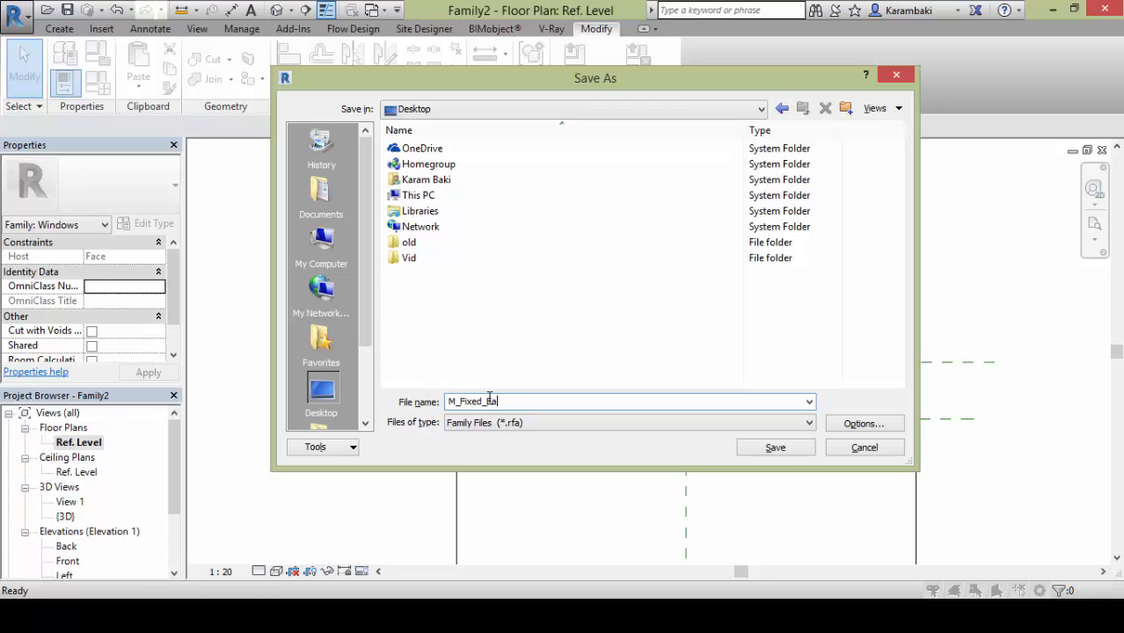
{"action": "key", "text": "Return"}
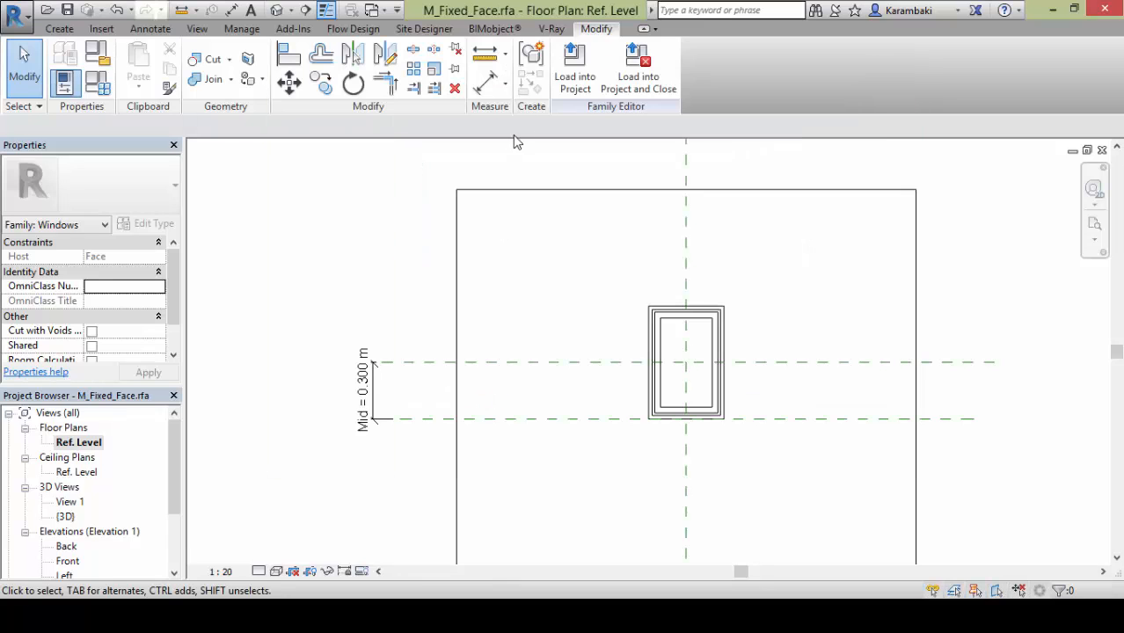
Load M_Fixed_Face into Project2 and place one window on the straight wall between the two existing windows in the Level 1 plan
{"action": "left_click", "coordinate": [572, 83]}
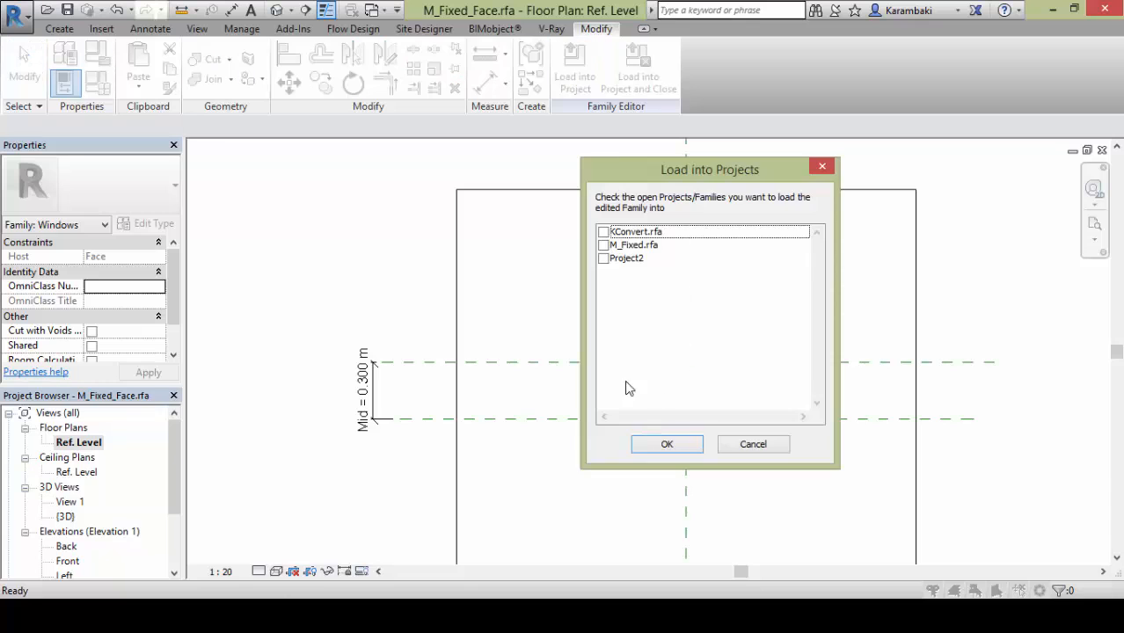
{"action": "left_click", "coordinate": [603, 259]}
{"action": "left_click", "coordinate": [664, 443]}
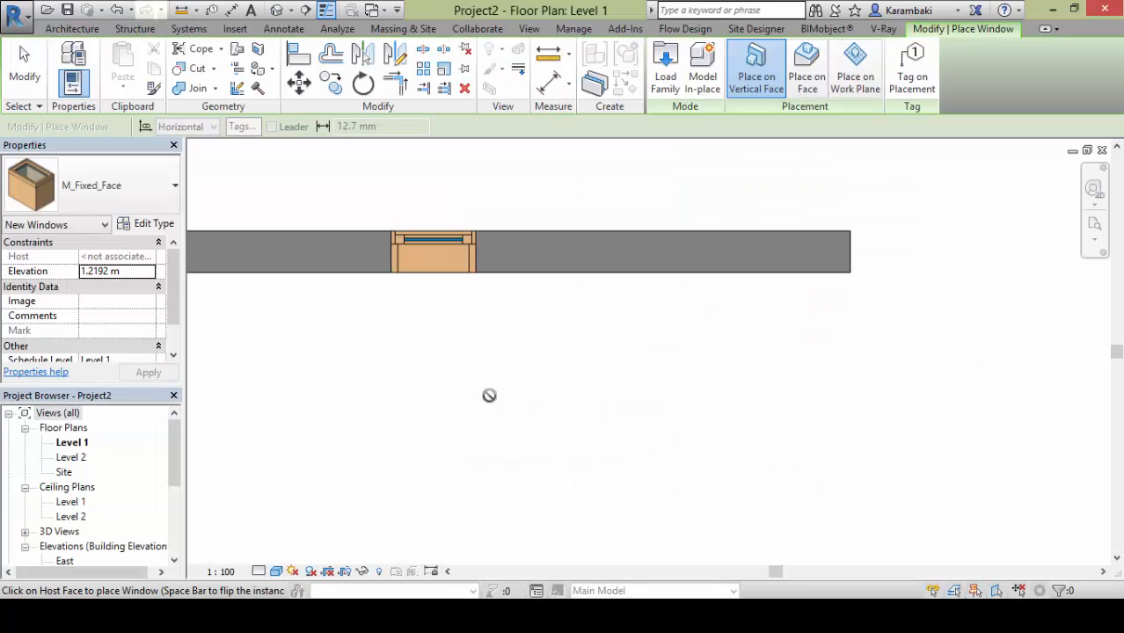
{"action": "middle_click_drag", "start_coordinate": [489, 396], "coordinate": [797, 410]}
{"action": "scroll", "coordinate": [797, 411], "scroll_direction": "down", "scroll_amount": 6}
{"action": "scroll", "coordinate": [643, 482], "scroll_direction": "up", "scroll_amount": 4}
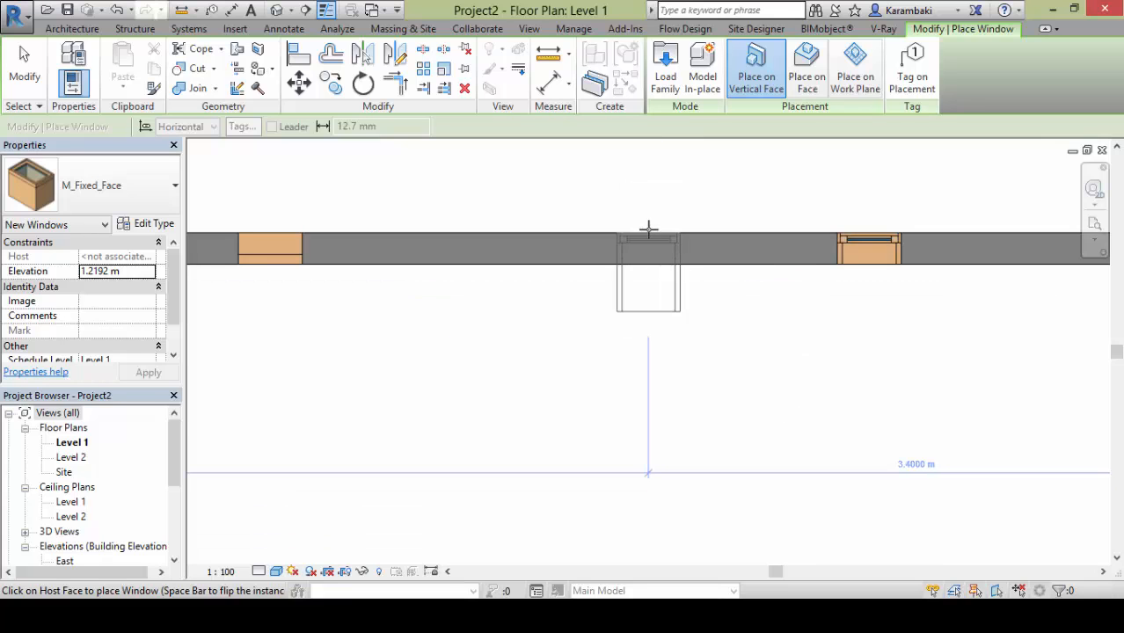
{"action": "left_click", "coordinate": [646, 229]}
{"action": "key", "text": "Escape"}
Set the M_Fixed_Face type's Depth to 0.2 m to match the wall thickness
{"action": "middle_click_drag", "start_coordinate": [742, 348], "coordinate": [635, 420]}
{"action": "scroll", "coordinate": [778, 311], "scroll_direction": "up", "scroll_amount": 3}
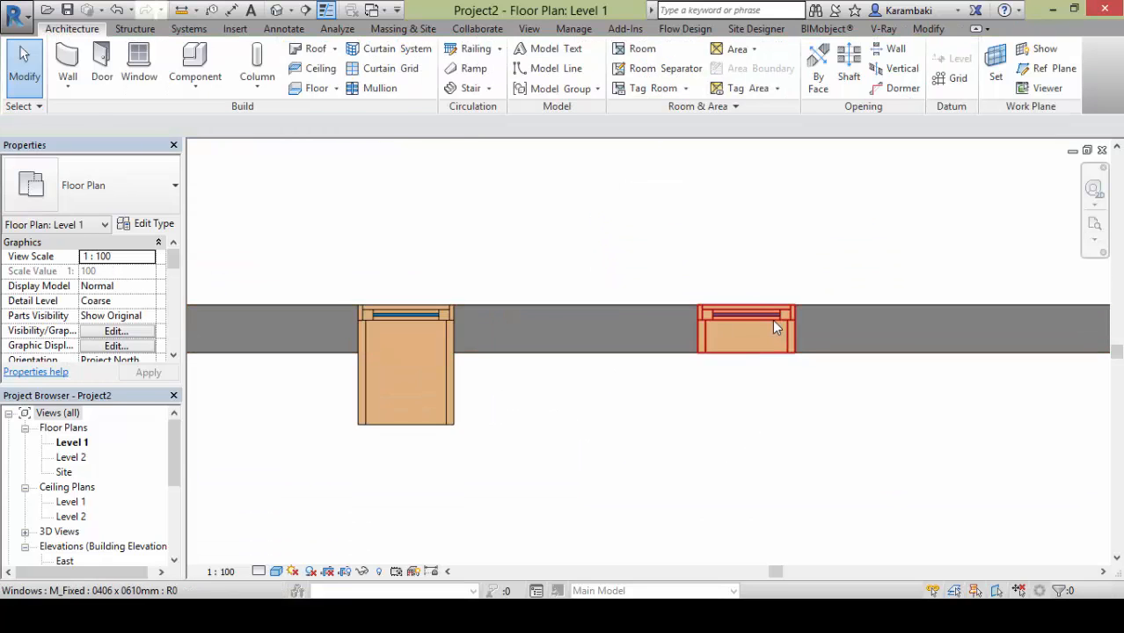
{"action": "middle_click_drag", "start_coordinate": [393, 355], "coordinate": [557, 366]}
{"action": "scroll", "coordinate": [557, 366], "scroll_direction": "up", "scroll_amount": 3}
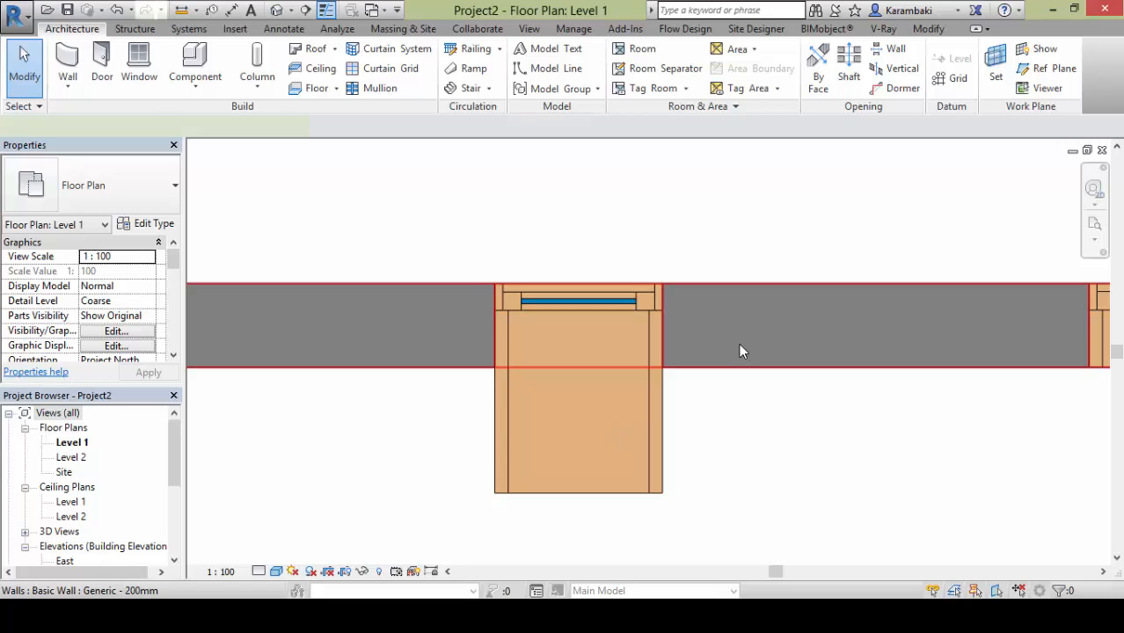
{"action": "left_click", "coordinate": [825, 321]}
{"action": "key", "text": "Escape"}
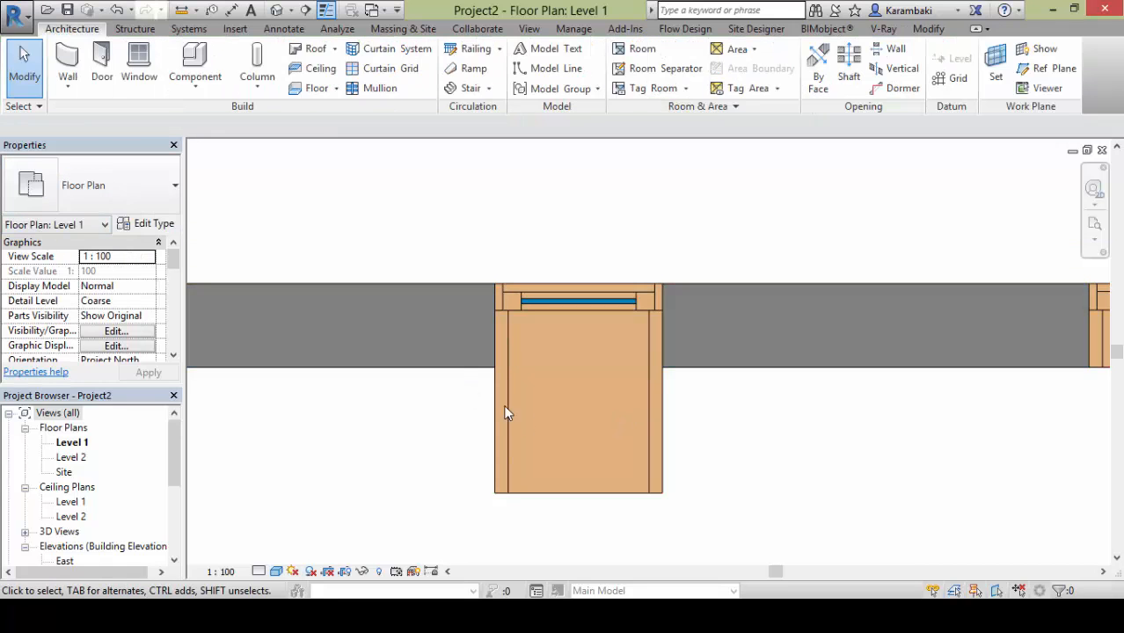
{"action": "left_click", "coordinate": [508, 409]}
{"action": "left_click", "coordinate": [144, 224]}
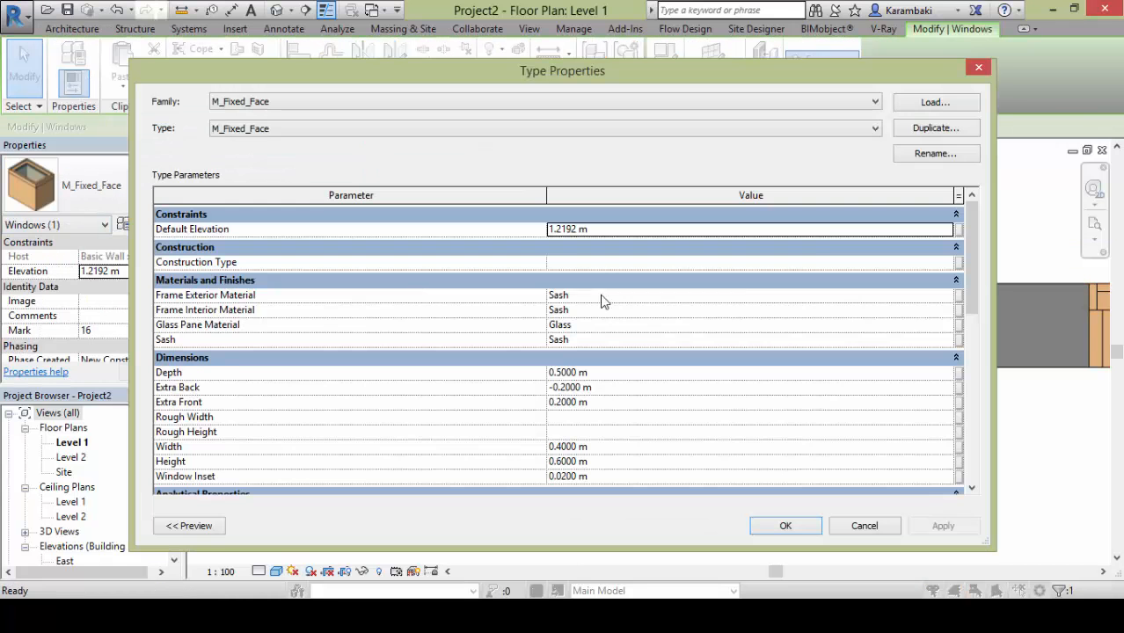
{"action": "left_click", "coordinate": [664, 371]}
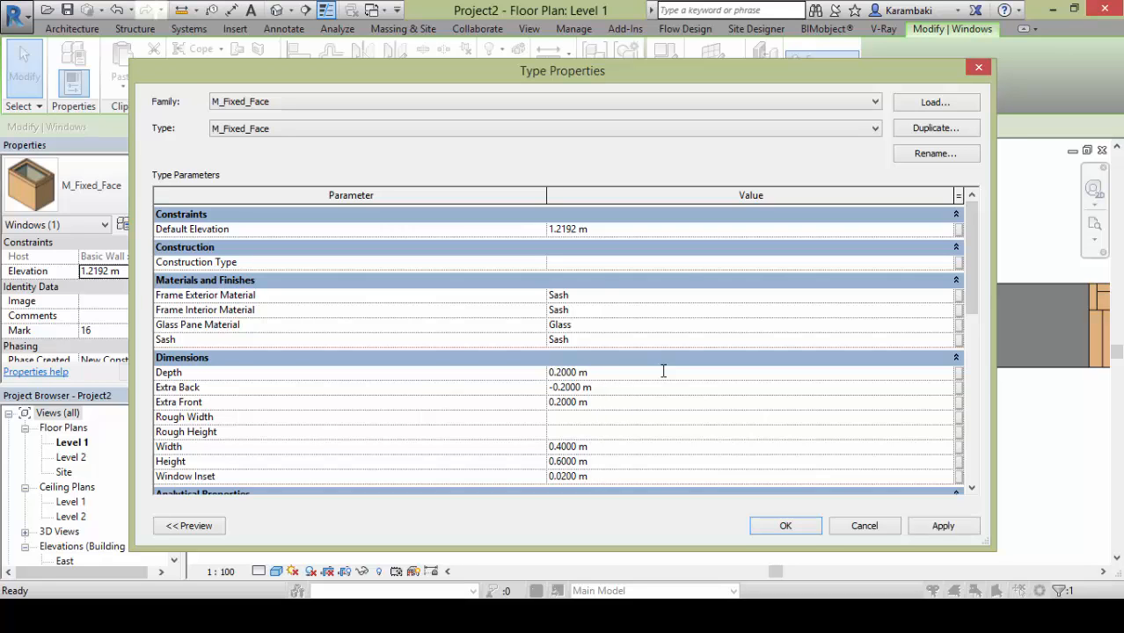
{"action": "key", "text": "Return"}
{"action": "key", "text": "Escape"}
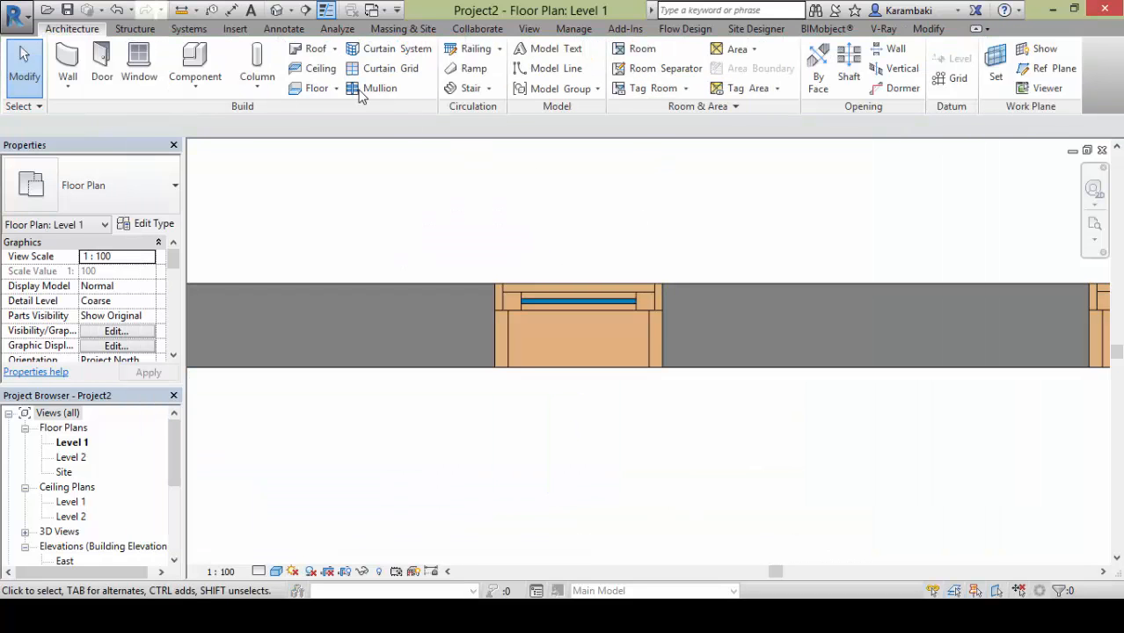
In the 3D view, place several M_Fixed_Face windows across the face of the curved surface, among and beyond the existing windows
{"action": "left_click", "coordinate": [276, 11]}
{"action": "scroll", "coordinate": [435, 365], "scroll_direction": "up", "scroll_amount": 4}
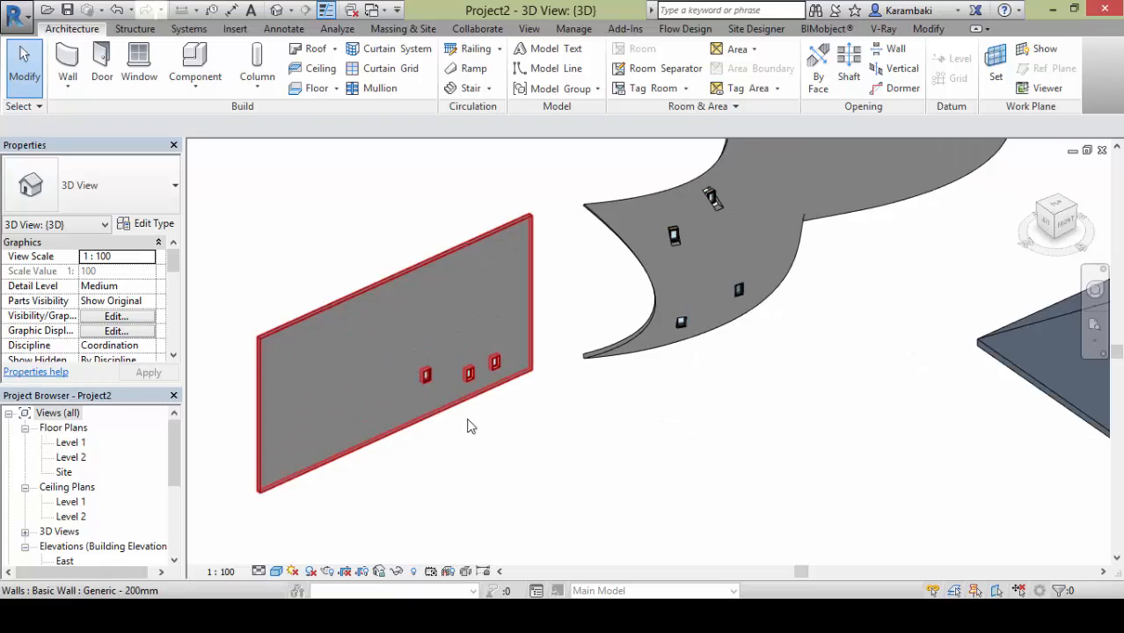
{"action": "left_click", "coordinate": [158, 68]}
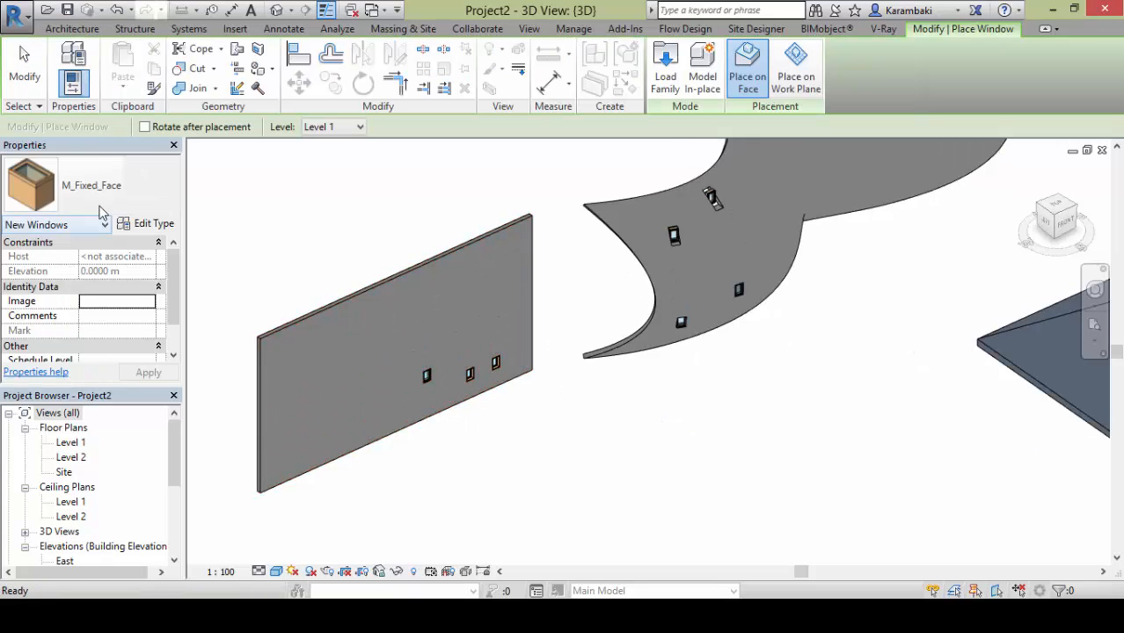
{"action": "middle_click_drag", "start_coordinate": [424, 228], "coordinate": [264, 233]}
{"action": "scroll", "coordinate": [411, 196], "scroll_direction": "up", "scroll_amount": 4}
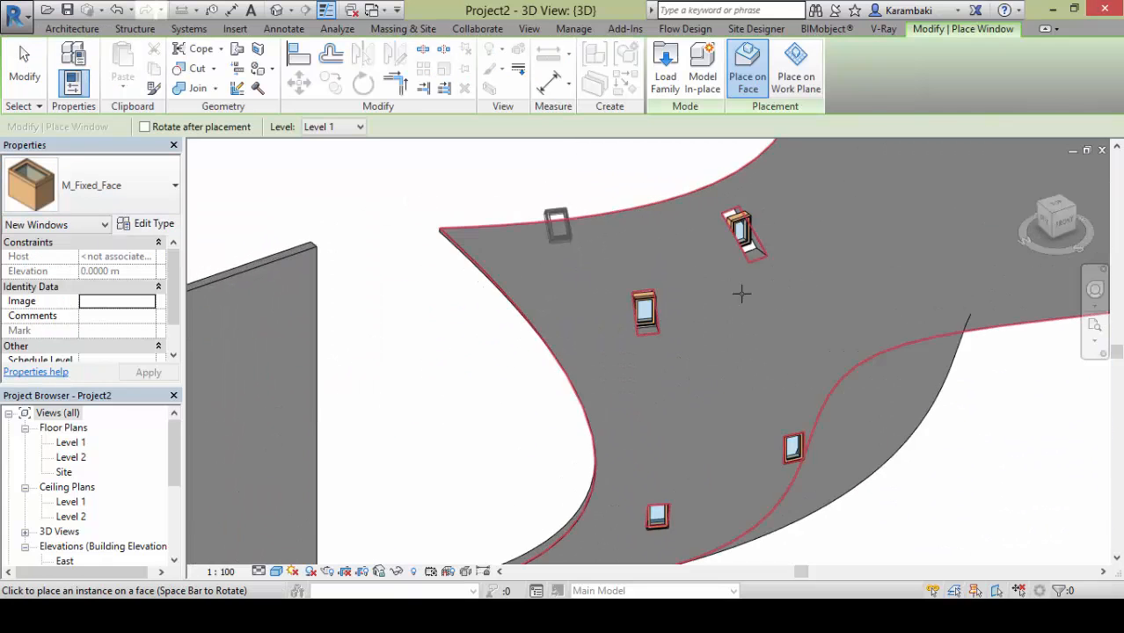
{"action": "left_click", "coordinate": [776, 310]}
{"action": "left_click", "coordinate": [695, 406]}
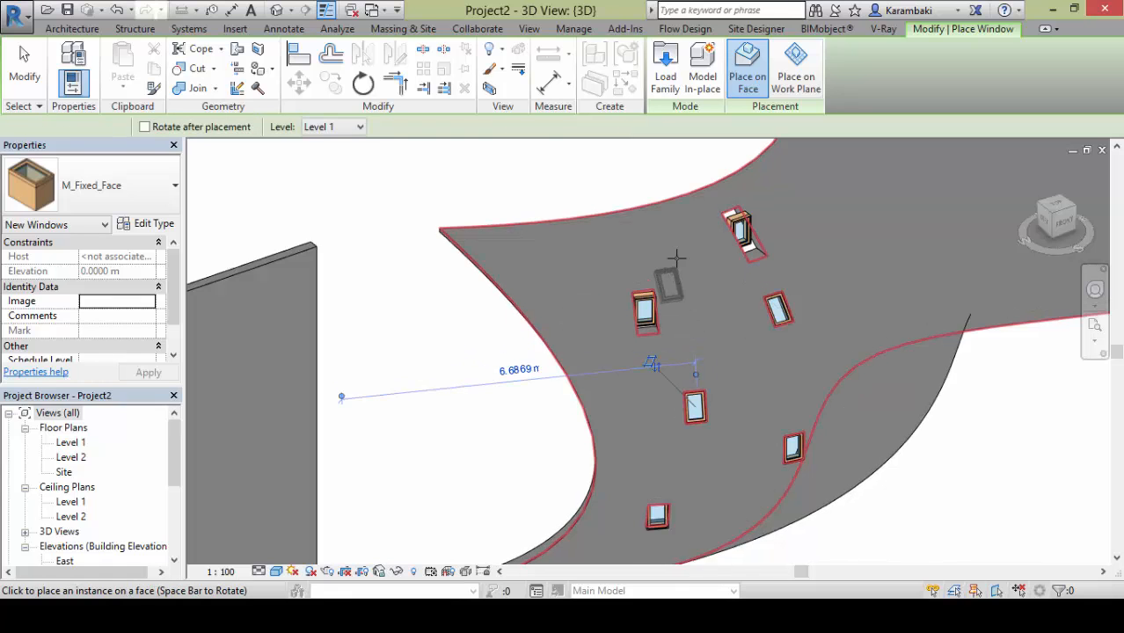
{"action": "left_click", "coordinate": [739, 474]}
{"action": "middle_click_drag", "start_coordinate": [738, 475], "coordinate": [723, 318]}
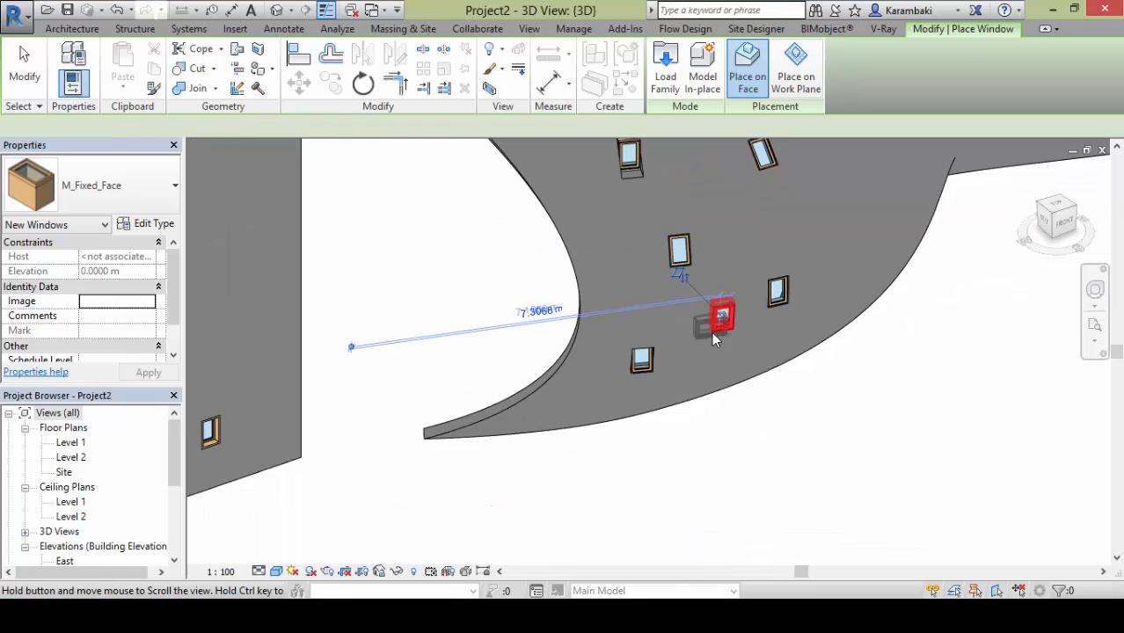
{"action": "middle_click_drag", "start_coordinate": [760, 454], "coordinate": [460, 593]}
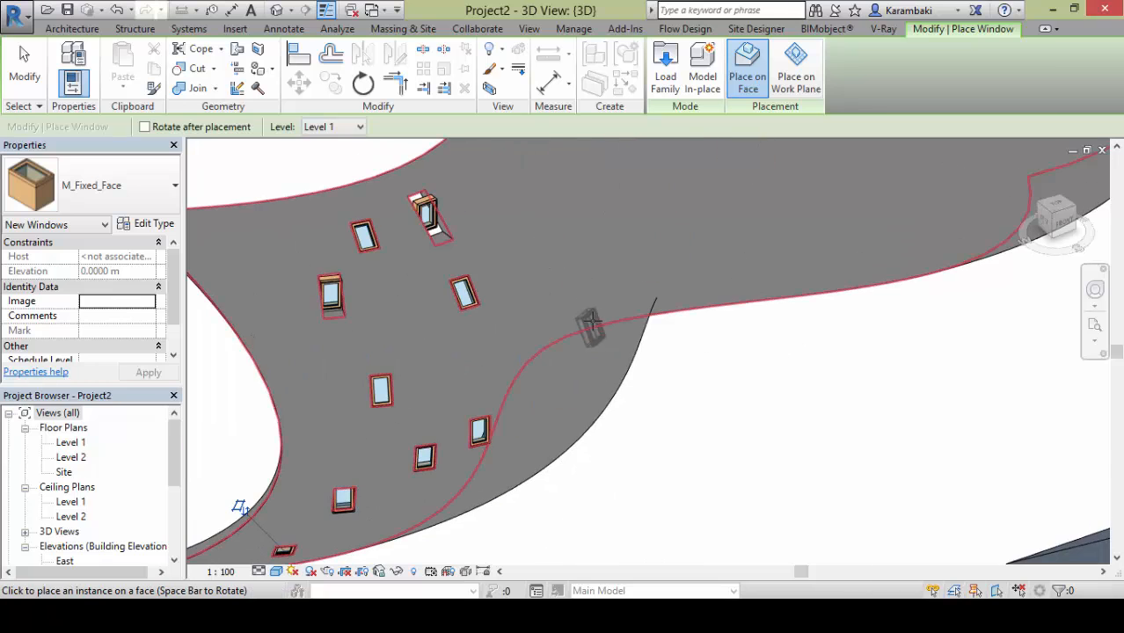
{"action": "left_click", "coordinate": [589, 318]}
{"action": "left_click", "coordinate": [563, 202]}
Place seven M_Fixed_Face windows on the flat rectangular surface, beside its existing column of windows
{"action": "scroll", "coordinate": [593, 210], "scroll_direction": "down", "scroll_amount": 2}
{"action": "middle_click_drag", "start_coordinate": [664, 362], "coordinate": [255, 563]}
{"action": "middle_click_drag", "start_coordinate": [730, 248], "coordinate": [509, 358]}
{"action": "scroll", "coordinate": [505, 363], "scroll_direction": "up", "scroll_amount": 1}
{"action": "left_click", "coordinate": [560, 202]}
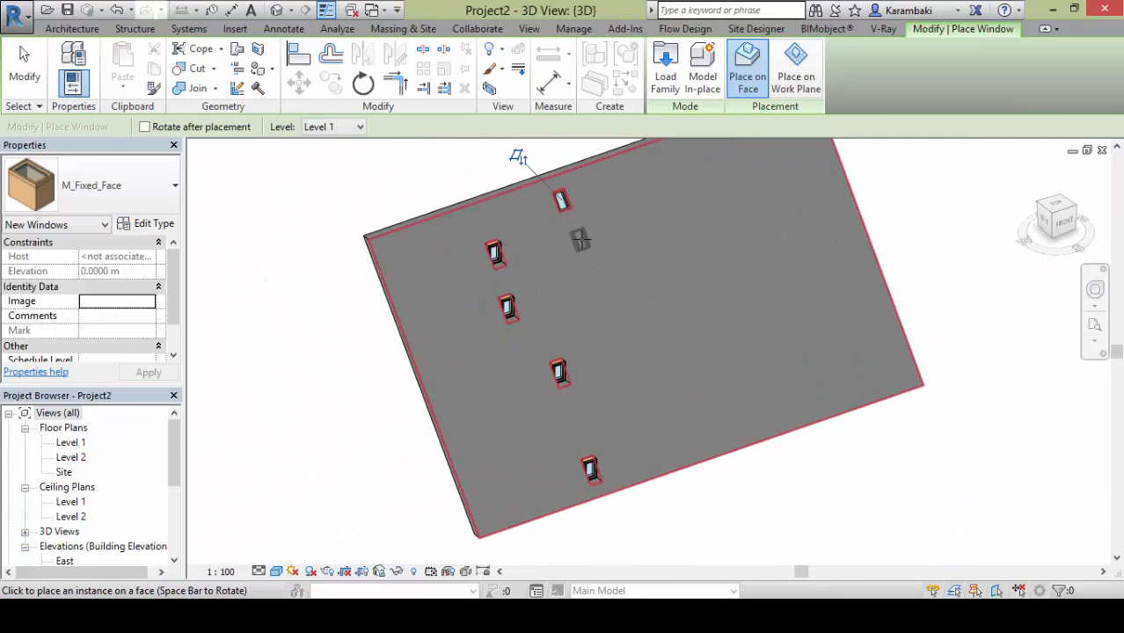
{"action": "left_click", "coordinate": [581, 239]}
{"action": "left_click", "coordinate": [610, 292]}
{"action": "left_click", "coordinate": [645, 354]}
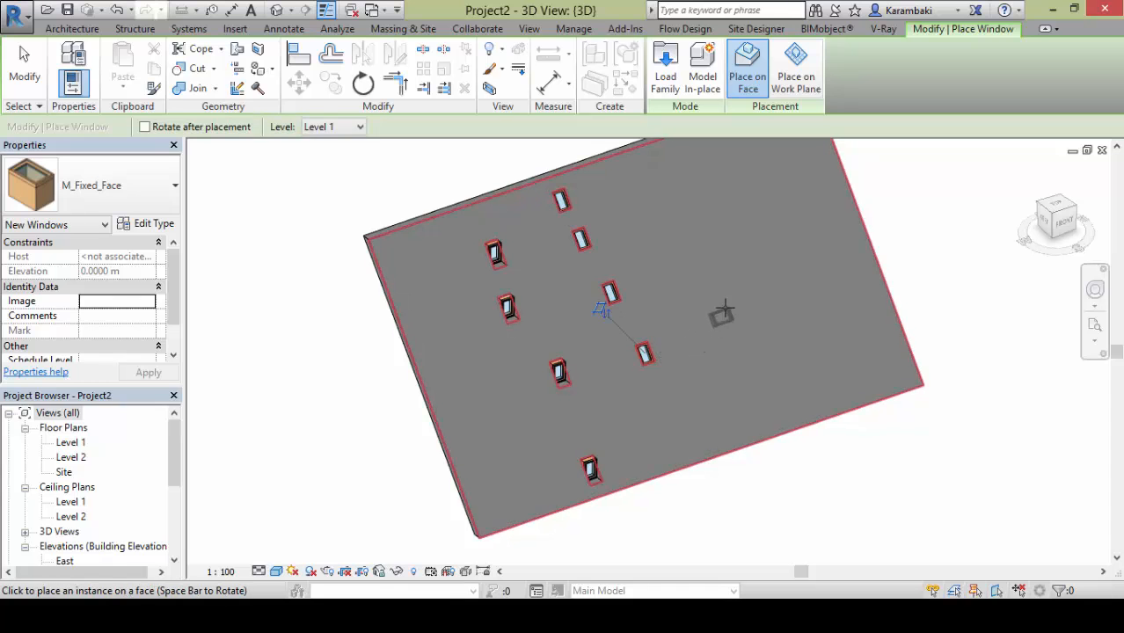
{"action": "left_click", "coordinate": [732, 250]}
{"action": "left_click", "coordinate": [760, 304]}
{"action": "left_click", "coordinate": [723, 344]}
Place one M_Fixed_Face window on the hip roof's front slope and four on the adjacent triangular slope
{"action": "middle_click_drag", "start_coordinate": [695, 517], "coordinate": [837, 121]}
{"action": "scroll", "coordinate": [635, 291], "scroll_direction": "up", "scroll_amount": 3}
{"action": "left_click", "coordinate": [632, 316]}
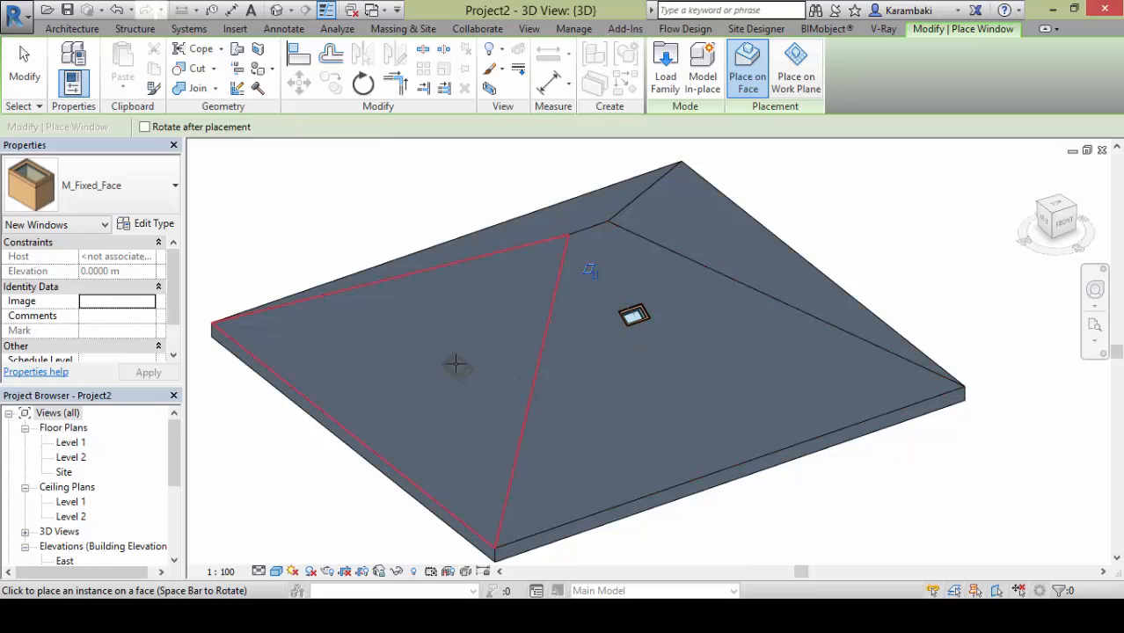
{"action": "left_click", "coordinate": [411, 319]}
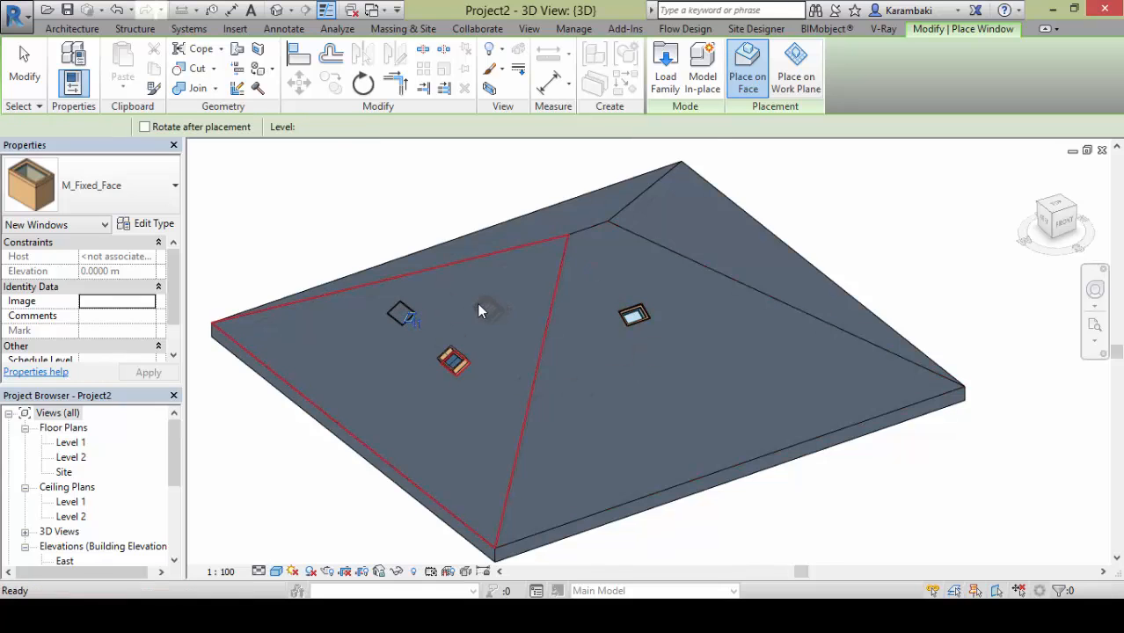
{"action": "scroll", "coordinate": [447, 304], "scroll_direction": "up", "scroll_amount": 1}
{"action": "left_click", "coordinate": [407, 320]}
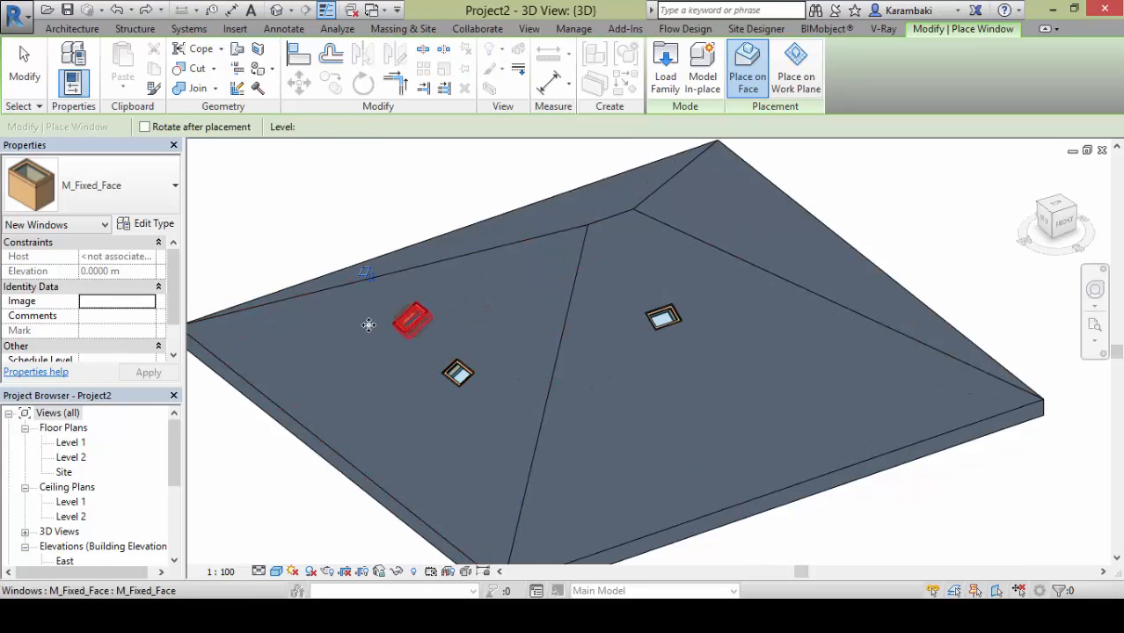
{"action": "left_click", "coordinate": [387, 393]}
{"action": "key", "text": "Escape"}
{"action": "key", "text": "Escape"}
Delete all five windows from the hip roof, undoing any accidental change to the roof
{"action": "left_click", "coordinate": [664, 317]}
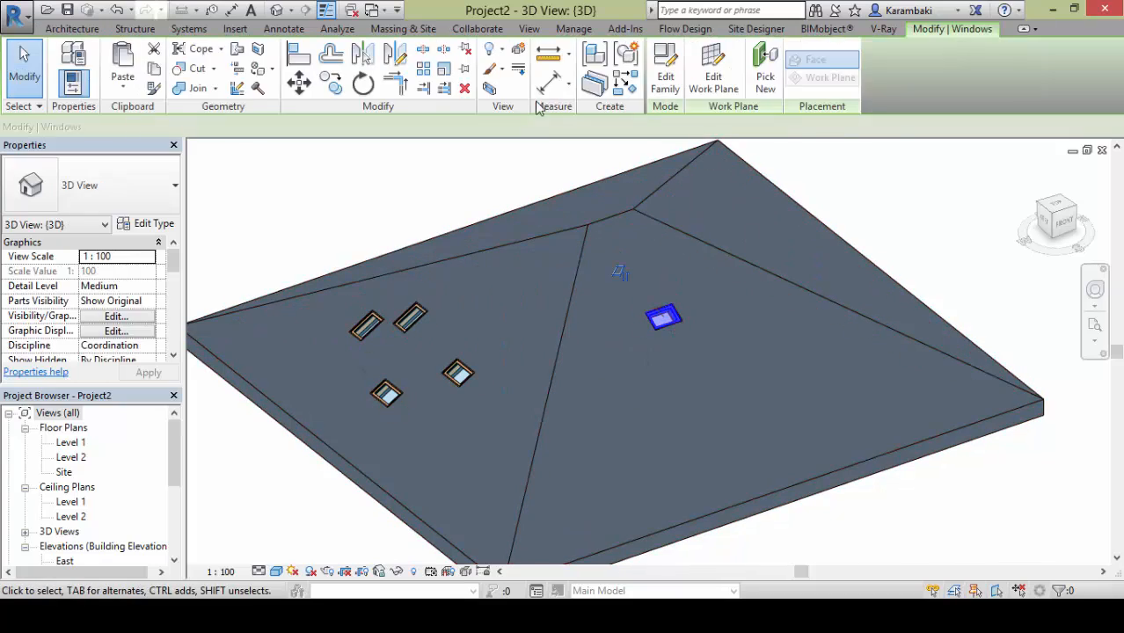
{"action": "left_click", "coordinate": [465, 87]}
{"action": "left_click", "coordinate": [609, 220]}
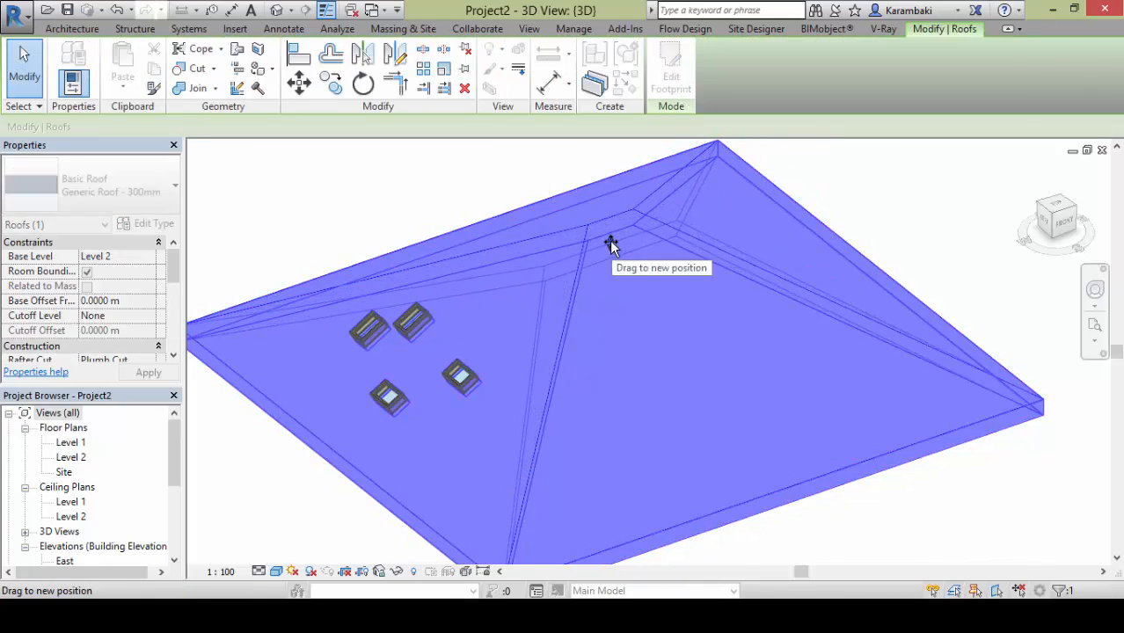
{"action": "left_click_drag", "start_coordinate": [611, 244], "coordinate": [605, 247]}
{"action": "key", "text": "ctrl+z"}
{"action": "left_click_drag", "start_coordinate": [283, 526], "coordinate": [527, 224]}
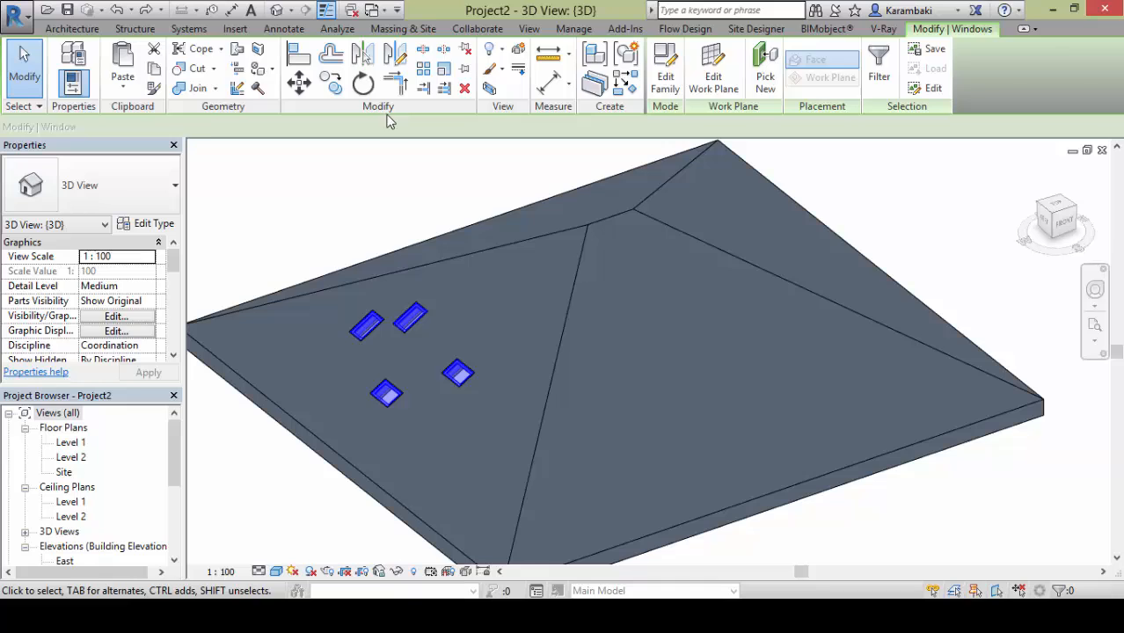
{"action": "left_click", "coordinate": [465, 88]}
Place four M_Fixed_Face windows on the hip roof's front slope, all with the same orientation
{"action": "left_click", "coordinate": [139, 66]}
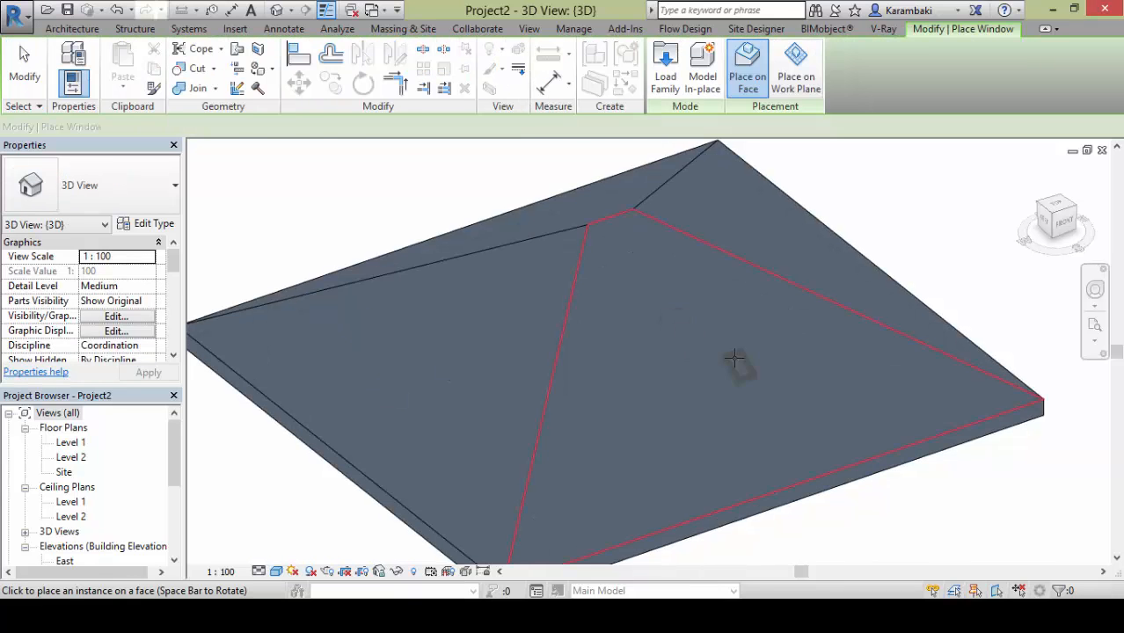
{"action": "left_click", "coordinate": [596, 426]}
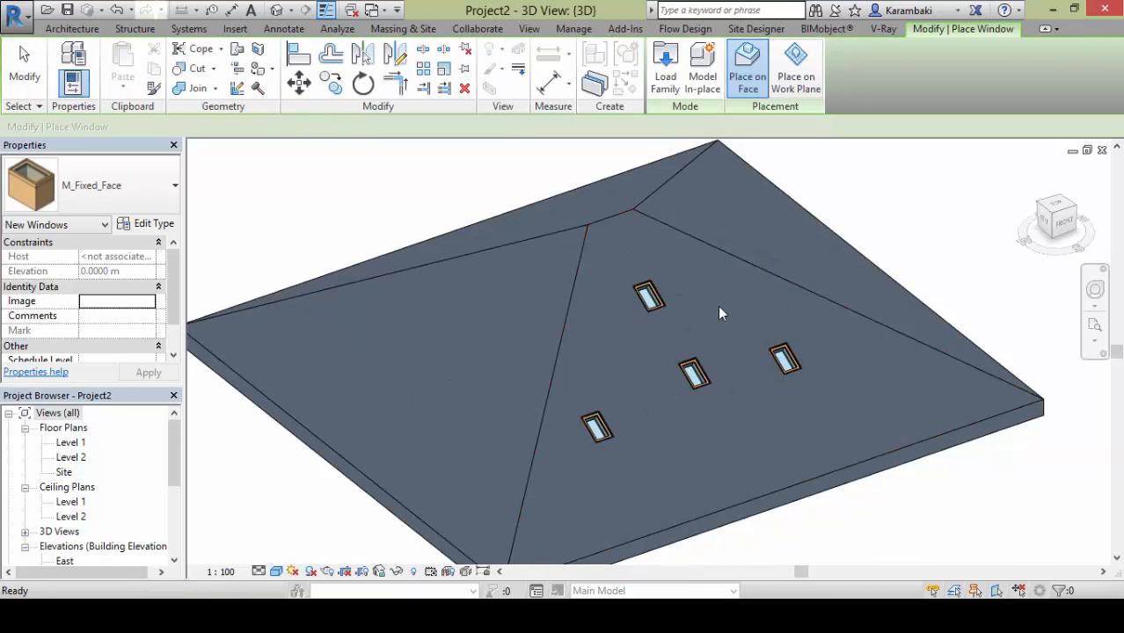
{"action": "key", "text": "Escape"}
{"action": "key", "text": "Escape"}
{"action": "left_click", "coordinate": [613, 224]}
{"action": "mouse_move", "coordinate": [609, 226]}
{"action": "left_mouse_down"}
{"action": "mouse_move", "coordinate": [609, 246]}
{"action": "mouse_move", "coordinate": [610, 200]}
{"action": "mouse_move", "coordinate": [610, 241]}
{"action": "left_mouse_up"}
{"action": "key", "text": "Escape"}
{"action": "scroll", "coordinate": [623, 254], "scroll_direction": "down", "scroll_amount": 5}
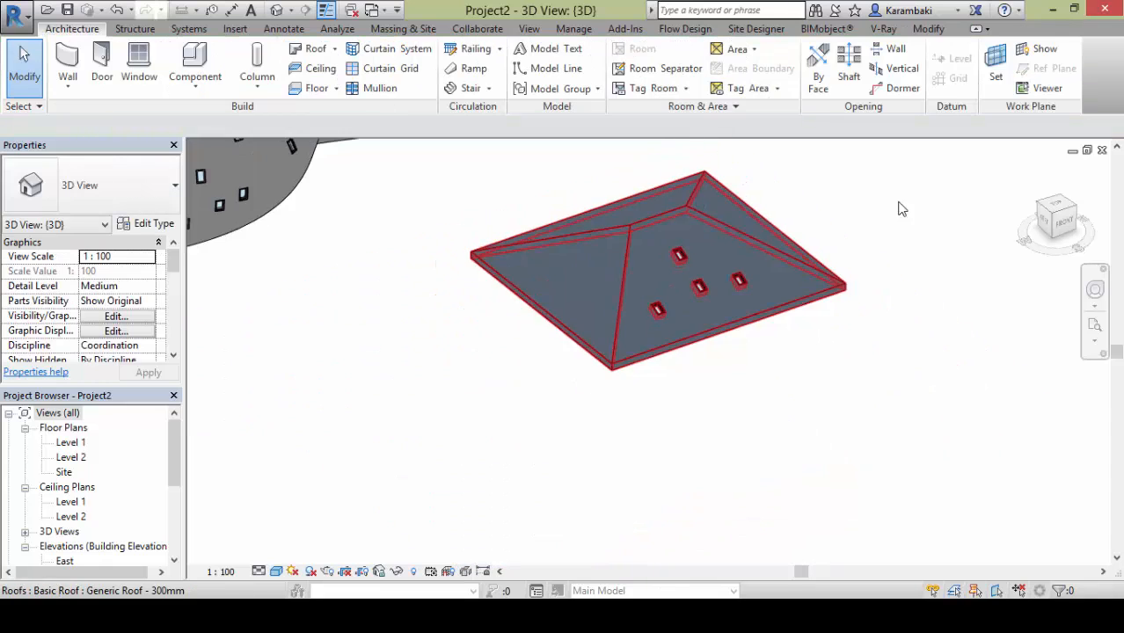
{"action": "left_click", "coordinate": [335, 48]}
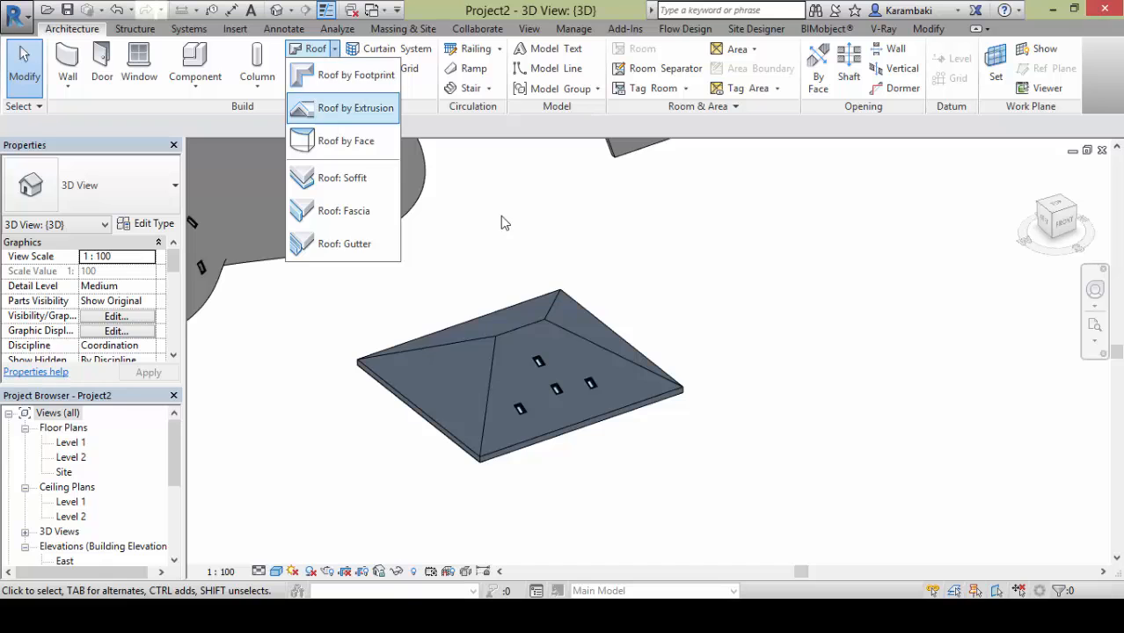
{"action": "left_click", "coordinate": [666, 293]}
Place one M_Fixed_Face window on the flat vertical wall, above its three existing windows
{"action": "middle_click_drag", "start_coordinate": [605, 279], "coordinate": [1030, 308]}
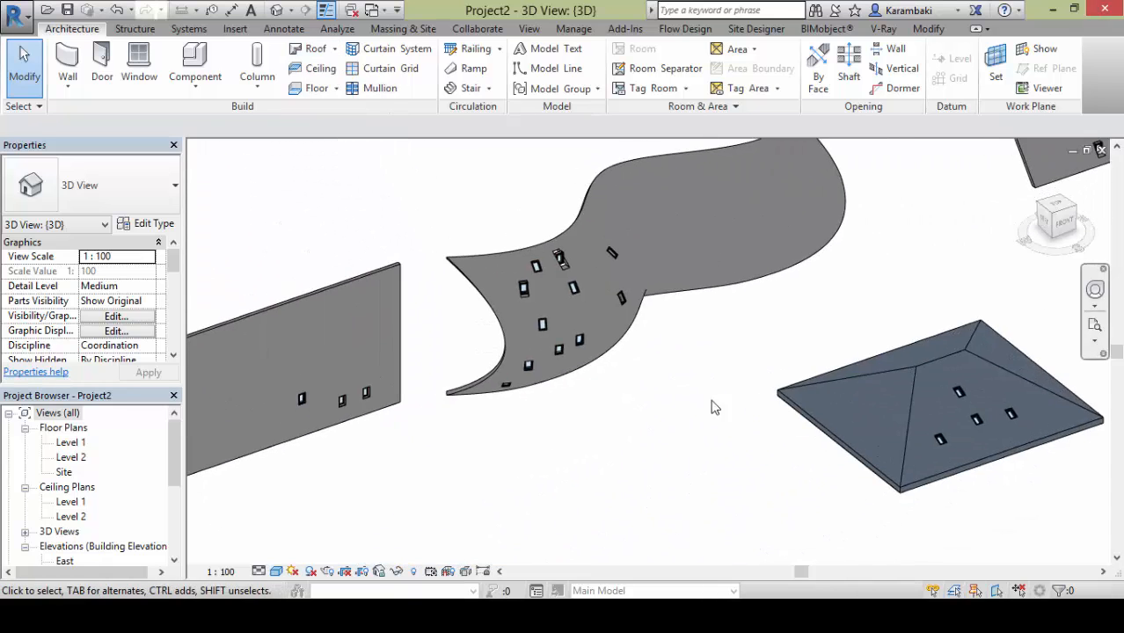
{"action": "middle_click_drag", "start_coordinate": [713, 406], "coordinate": [1086, 376]}
{"action": "scroll", "coordinate": [644, 488], "scroll_direction": "up", "scroll_amount": 3}
{"action": "middle_click_drag", "start_coordinate": [644, 509], "coordinate": [457, 630]}
{"action": "left_click", "coordinate": [138, 70]}
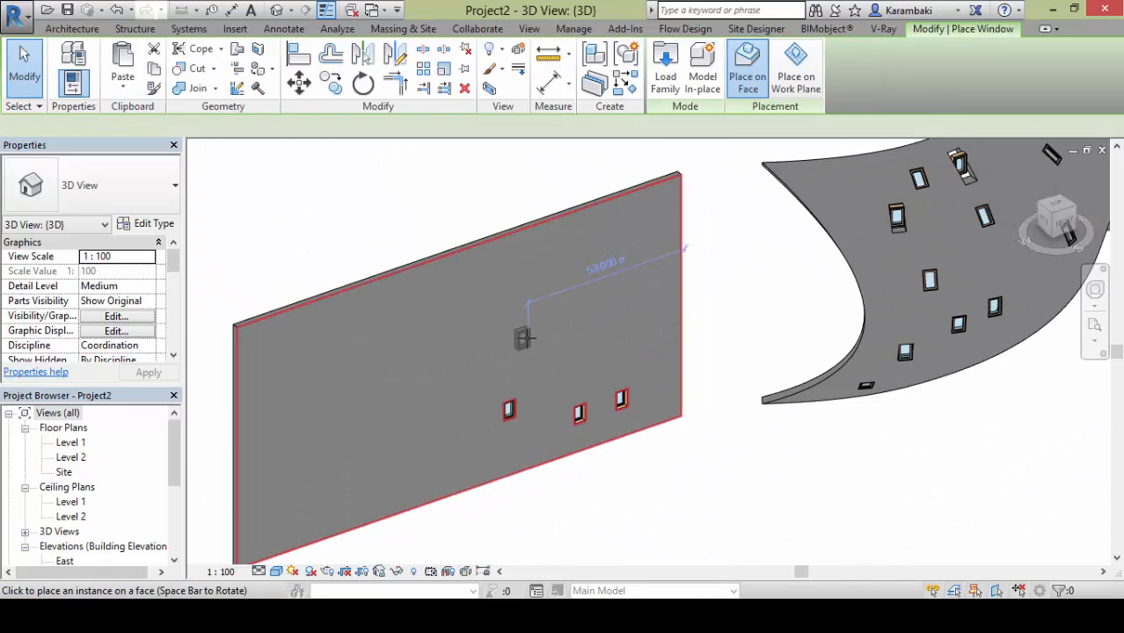
{"action": "scroll", "coordinate": [514, 264], "scroll_direction": "up", "scroll_amount": 2}
{"action": "left_click", "coordinate": [515, 294]}
{"action": "key", "text": "Escape"}
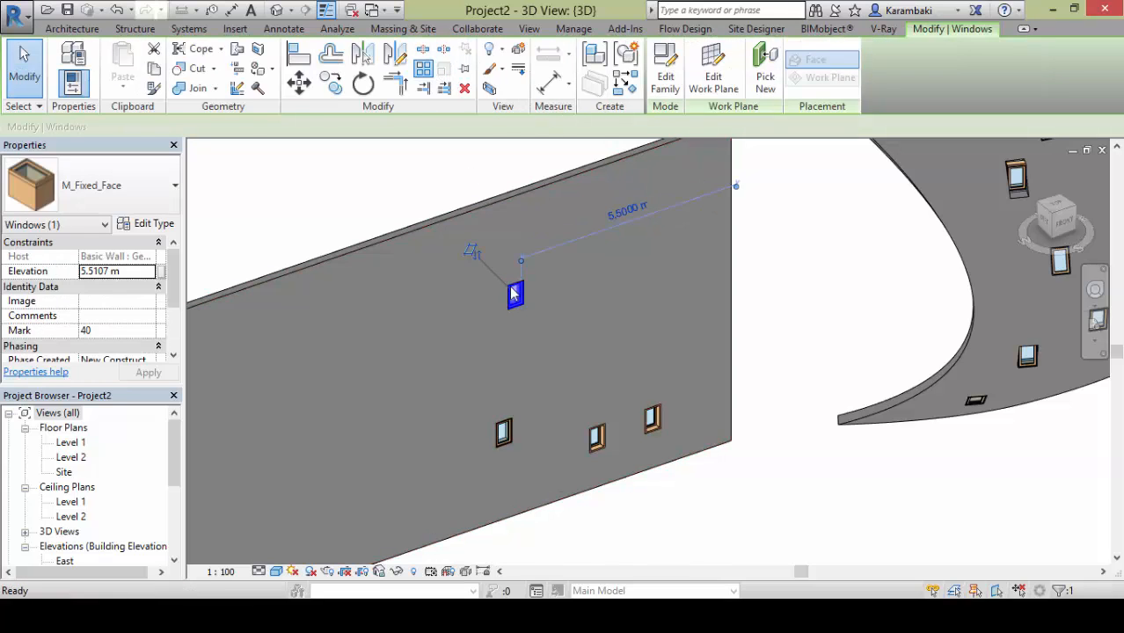
Create a linear array of 5 from the new wall window, running horizontally along the wall
{"action": "left_click", "coordinate": [513, 304]}
{"action": "left_click", "coordinate": [465, 321]}
{"action": "type", "text": "5"}
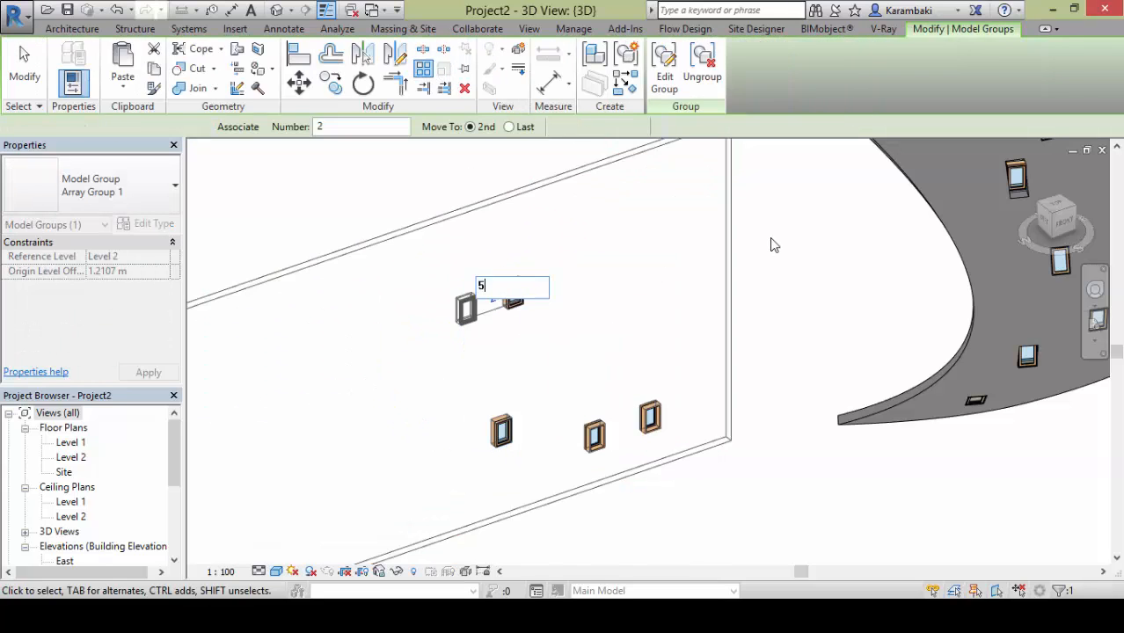
{"action": "key", "text": "Return"}
Review the type properties of an M_Fixed_Face window on the tilted rectangular wall, focusing on its depth dimensions
{"action": "scroll", "coordinate": [721, 243], "scroll_direction": "down", "scroll_amount": 3}
{"action": "middle_click_drag", "start_coordinate": [849, 255], "coordinate": [497, 365]}
{"action": "scroll", "coordinate": [632, 436], "scroll_direction": "down", "scroll_amount": 1}
{"action": "middle_click_drag", "start_coordinate": [650, 407], "coordinate": [855, 283]}
{"action": "scroll", "coordinate": [601, 261], "scroll_direction": "up", "scroll_amount": 3}
{"action": "scroll", "coordinate": [598, 256], "scroll_direction": "up", "scroll_amount": 2}
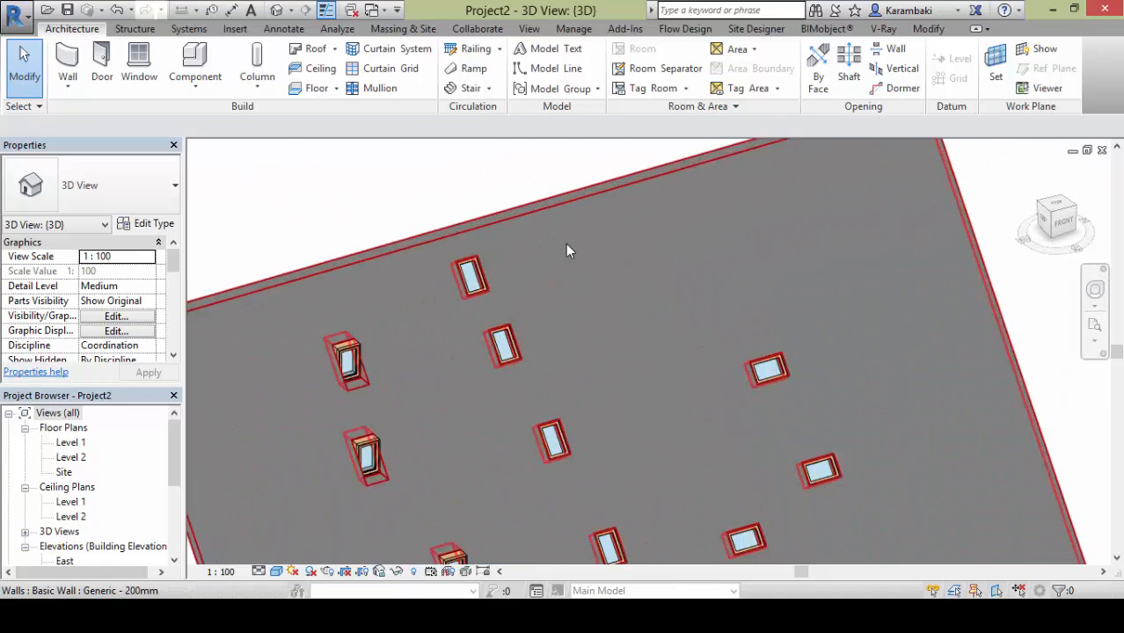
{"action": "scroll", "coordinate": [407, 307], "scroll_direction": "up", "scroll_amount": 3}
{"action": "left_click", "coordinate": [406, 306]}
{"action": "scroll", "coordinate": [410, 235], "scroll_direction": "down", "scroll_amount": 6}
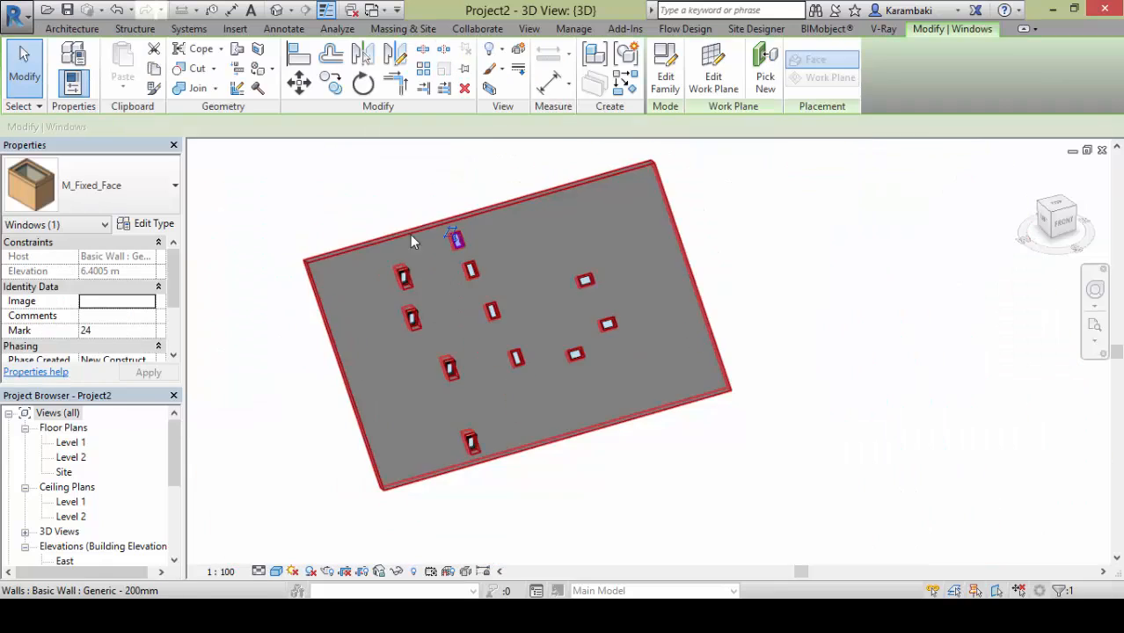
{"action": "left_click", "coordinate": [155, 225]}
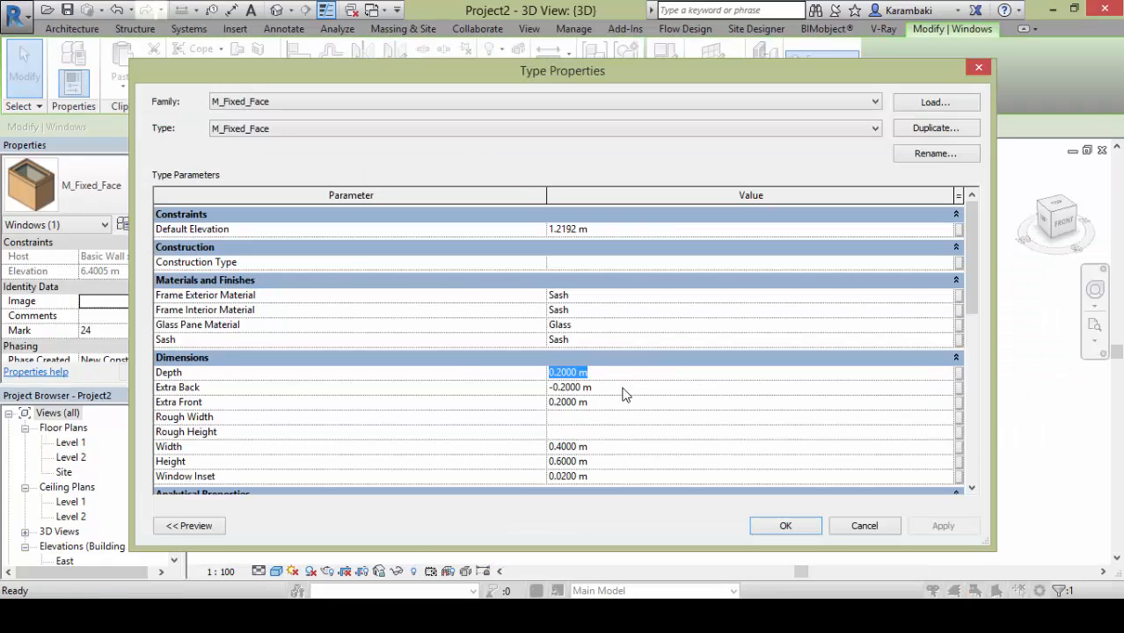
{"action": "key", "text": "Escape"}
{"action": "scroll", "coordinate": [601, 209], "scroll_direction": "down", "scroll_amount": 5}
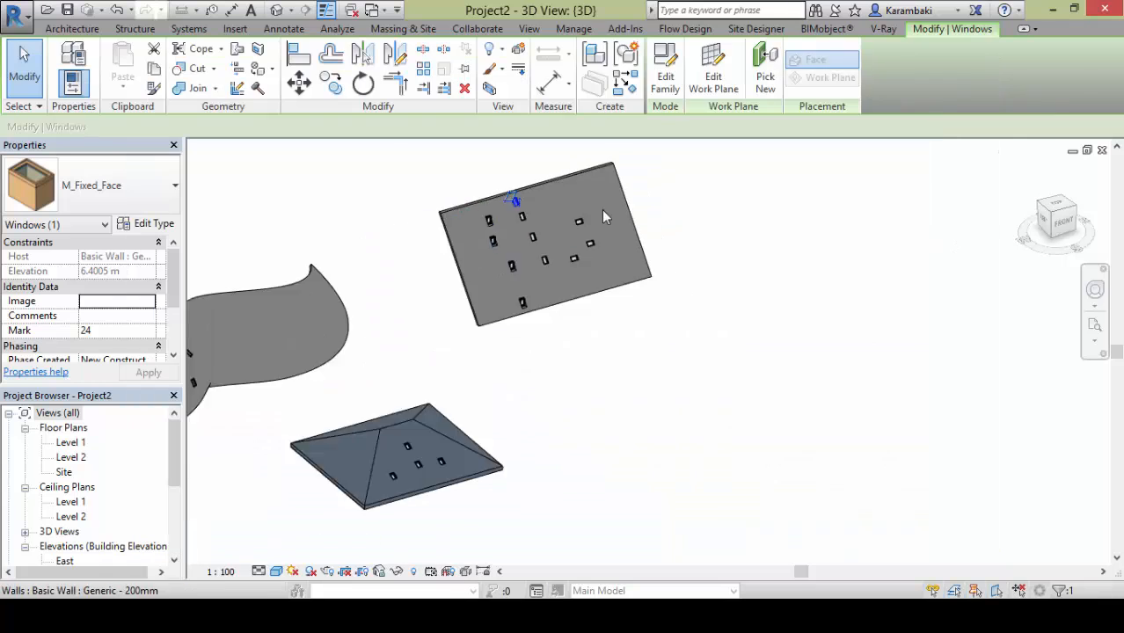
{"action": "middle_click_drag", "start_coordinate": [601, 209], "coordinate": [806, 277], "text": "shift"}
{"action": "key", "text": "Escape"}
Set Extra Front to 0 in the M_Fixed_Face type, using a window on the curved wall
{"action": "scroll", "coordinate": [512, 311], "scroll_direction": "up", "scroll_amount": 4}
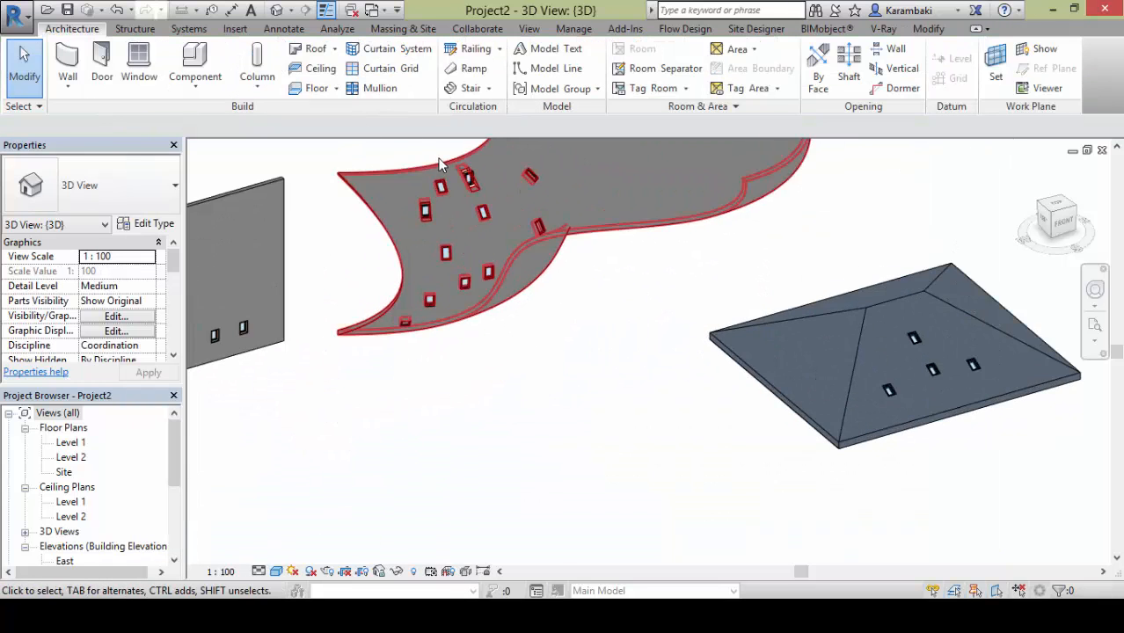
{"action": "scroll", "coordinate": [452, 277], "scroll_direction": "up", "scroll_amount": 5}
{"action": "left_click", "coordinate": [451, 277]}
{"action": "key", "text": "Escape"}
{"action": "scroll", "coordinate": [452, 277], "scroll_direction": "down", "scroll_amount": 5}
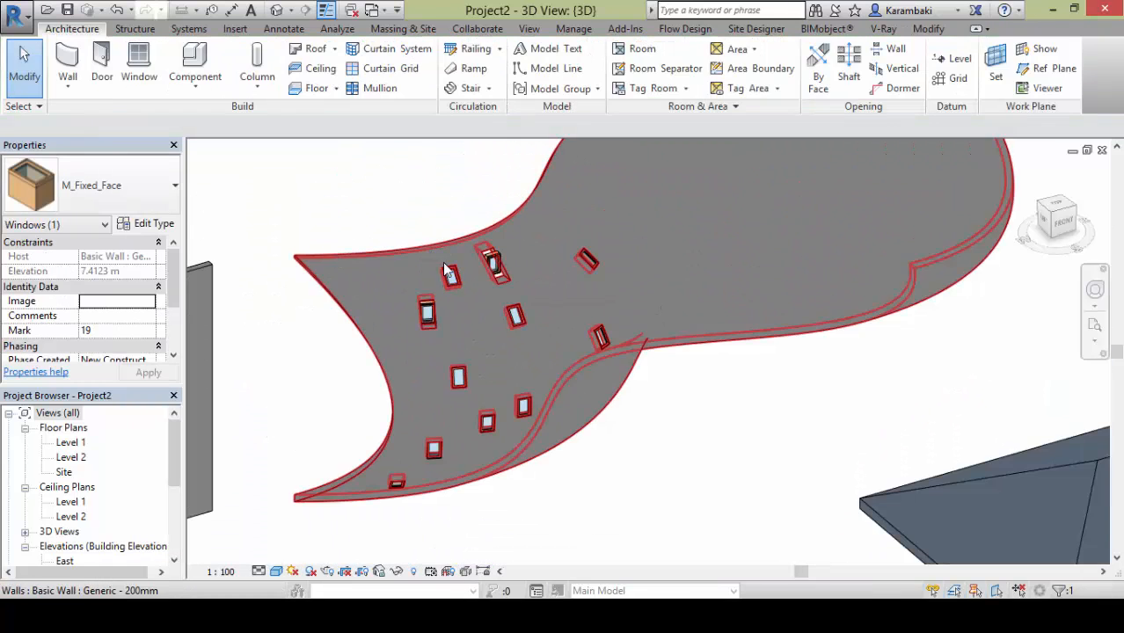
{"action": "left_click", "coordinate": [452, 277]}
{"action": "scroll", "coordinate": [452, 277], "scroll_direction": "up", "scroll_amount": 3}
{"action": "left_click", "coordinate": [155, 223]}
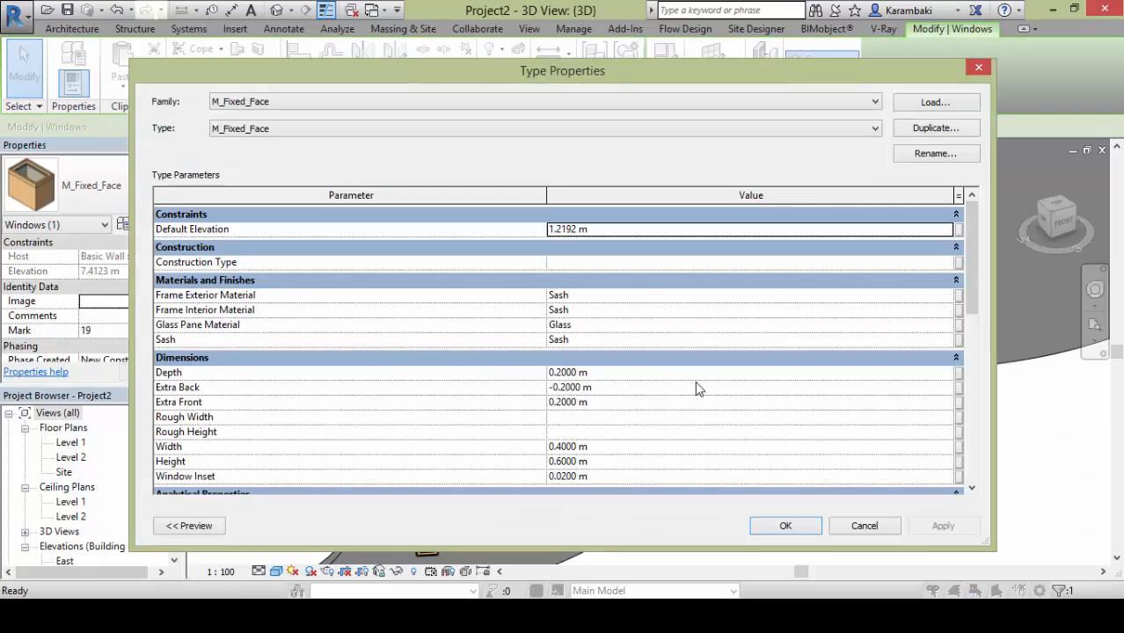
{"action": "left_click", "coordinate": [643, 402]}
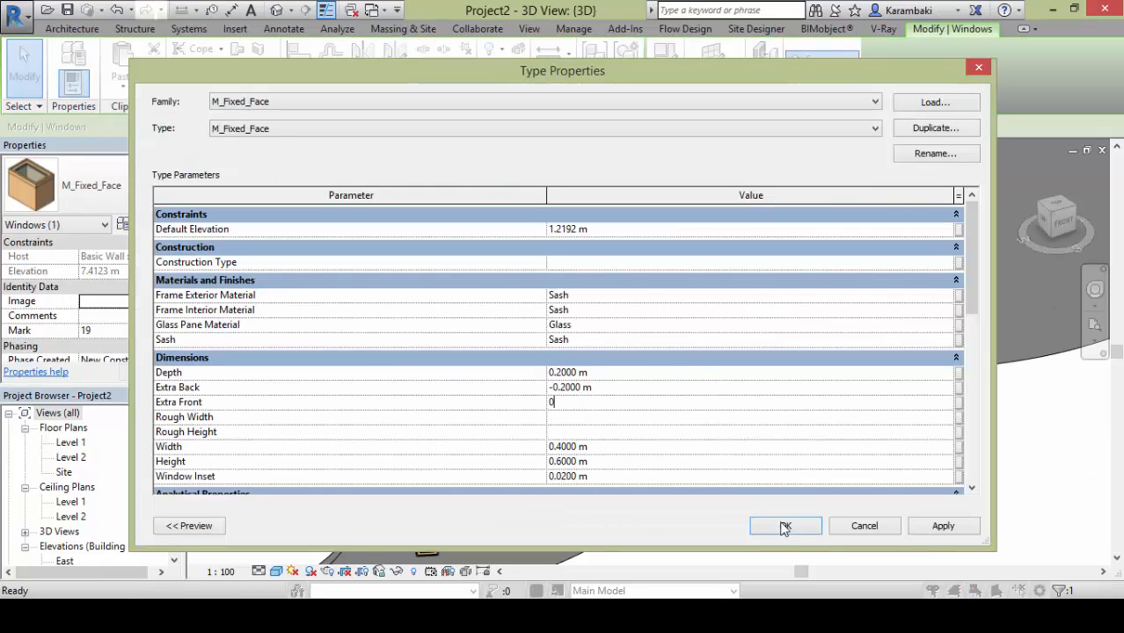
{"action": "key", "text": "Escape"}
{"action": "scroll", "coordinate": [568, 257], "scroll_direction": "down", "scroll_amount": 3}
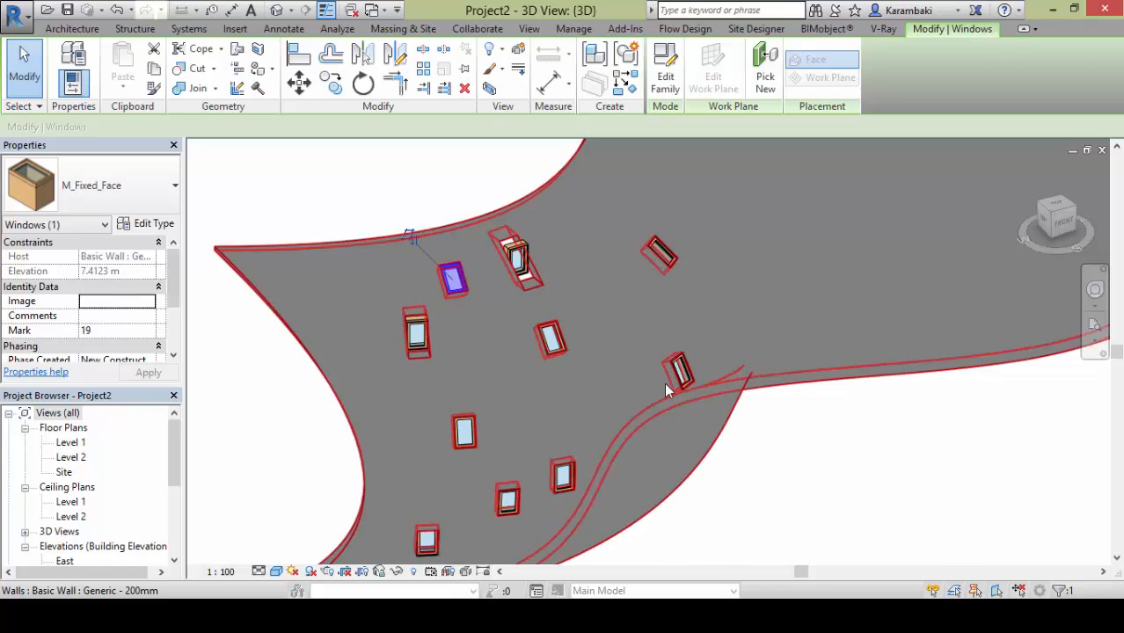
{"action": "key", "text": "Escape"}
Change the Extra Back value of the M_Fixed_Face type used on the curved wall
{"action": "scroll", "coordinate": [814, 375], "scroll_direction": "up", "scroll_amount": 4}
{"action": "middle_click_drag", "start_coordinate": [813, 376], "coordinate": [563, 358], "text": "shift"}
{"action": "left_click", "coordinate": [491, 314]}
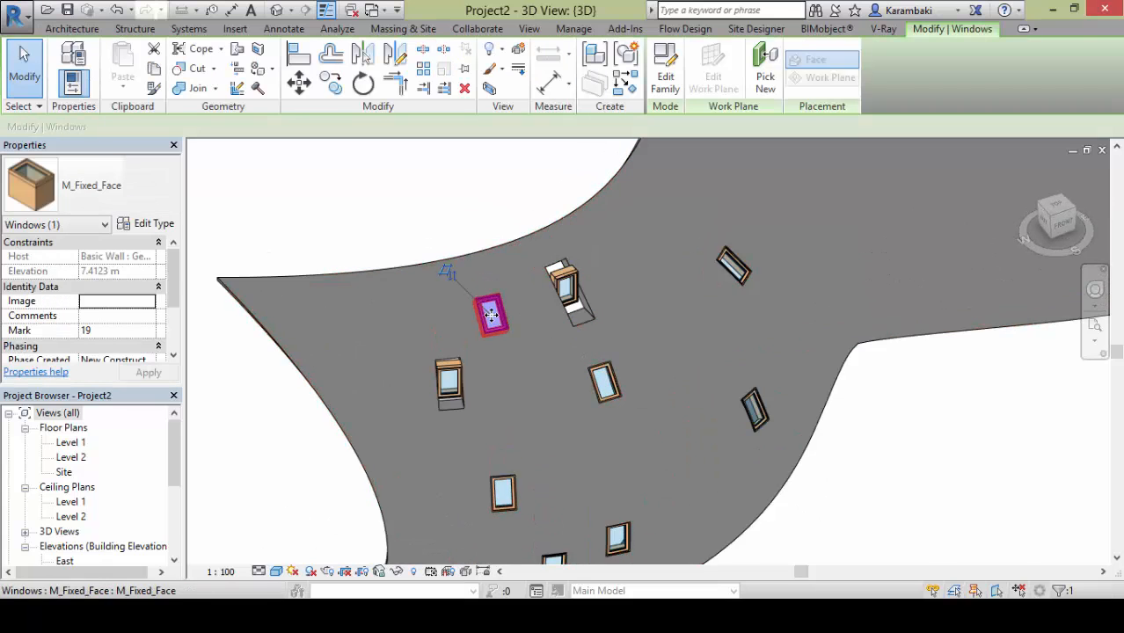
{"action": "left_click", "coordinate": [147, 223]}
{"action": "left_click", "coordinate": [648, 391]}
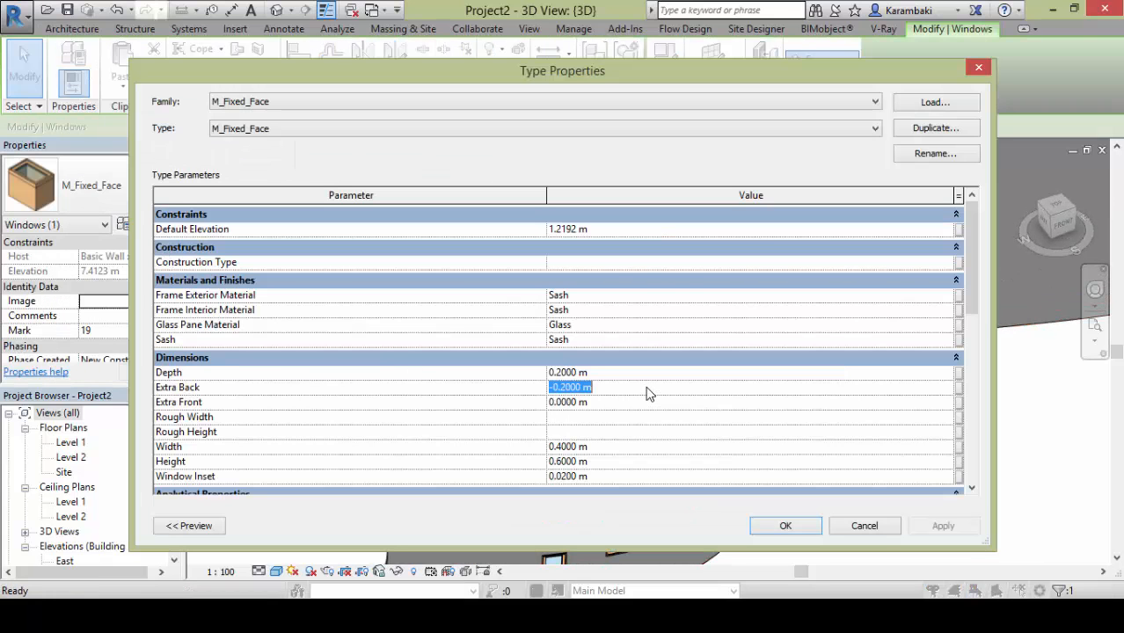
{"action": "left_click", "coordinate": [785, 526]}
{"action": "left_click", "coordinate": [392, 167]}
{"action": "scroll", "coordinate": [392, 167], "scroll_direction": "down", "scroll_amount": 2}
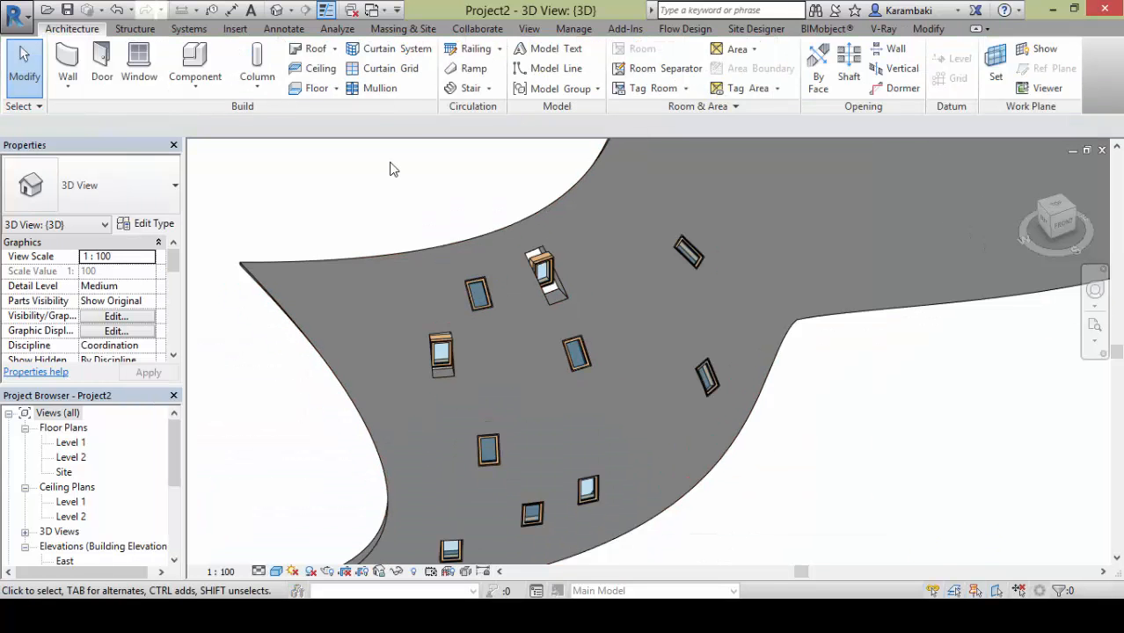
Inspect the curved wall from behind, checking how far the M_Fixed_Face window voids reach through its thickness
{"action": "middle_click_drag", "start_coordinate": [260, 296], "coordinate": [738, 195], "text": "shift"}
{"action": "scroll", "coordinate": [738, 196], "scroll_direction": "up", "scroll_amount": 4}
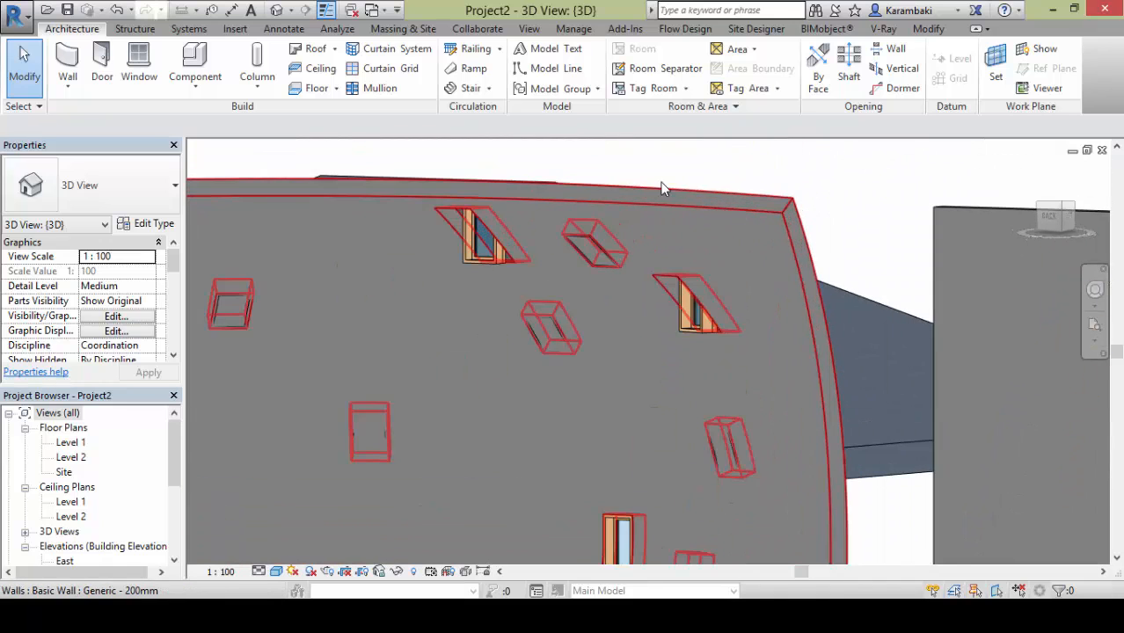
{"action": "scroll", "coordinate": [571, 284], "scroll_direction": "up", "scroll_amount": 1}
{"action": "scroll", "coordinate": [655, 292], "scroll_direction": "up", "scroll_amount": 3}
{"action": "scroll", "coordinate": [655, 292], "scroll_direction": "down", "scroll_amount": 4}
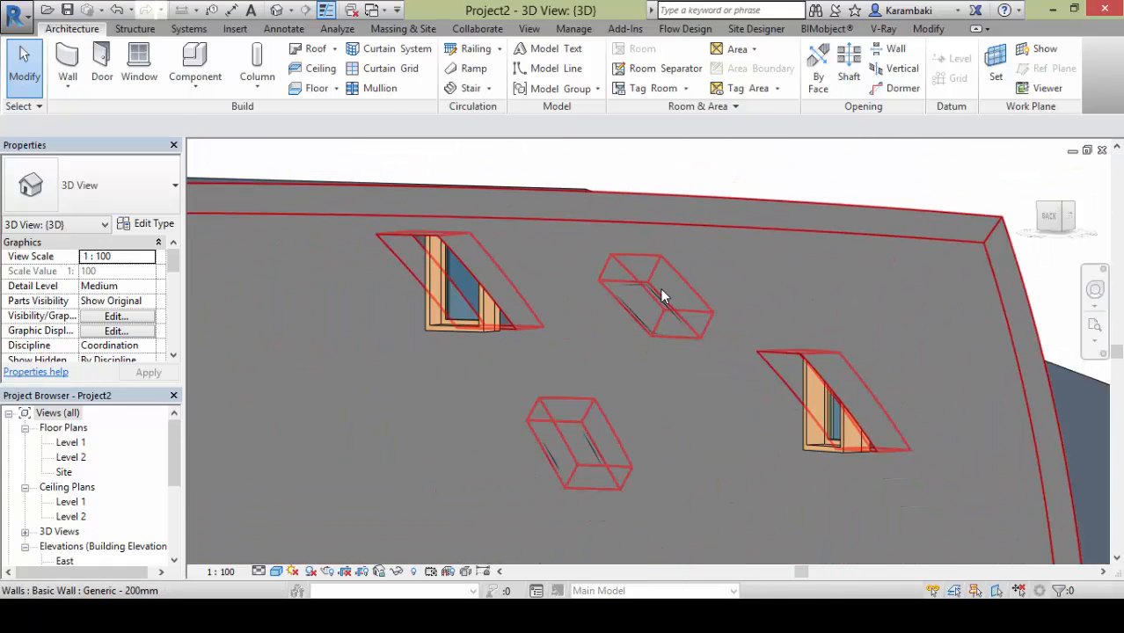
{"action": "left_click", "coordinate": [661, 295]}
{"action": "scroll", "coordinate": [663, 295], "scroll_direction": "down", "scroll_amount": 4}
{"action": "middle_click_drag", "start_coordinate": [663, 284], "coordinate": [631, 307], "text": "shift"}
{"action": "left_click_drag", "start_coordinate": [630, 301], "coordinate": [703, 416]}
{"action": "scroll", "coordinate": [703, 416], "scroll_direction": "up", "scroll_amount": 3}
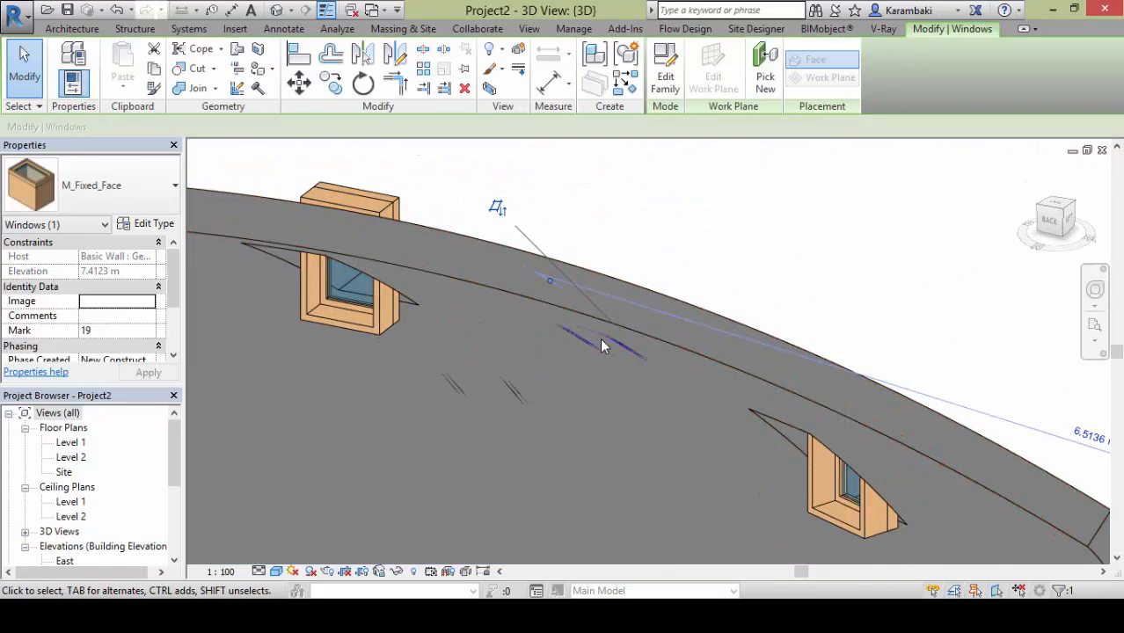
{"action": "middle_click_drag", "start_coordinate": [603, 337], "coordinate": [627, 335]}
{"action": "scroll", "coordinate": [651, 341], "scroll_direction": "up", "scroll_amount": 2}
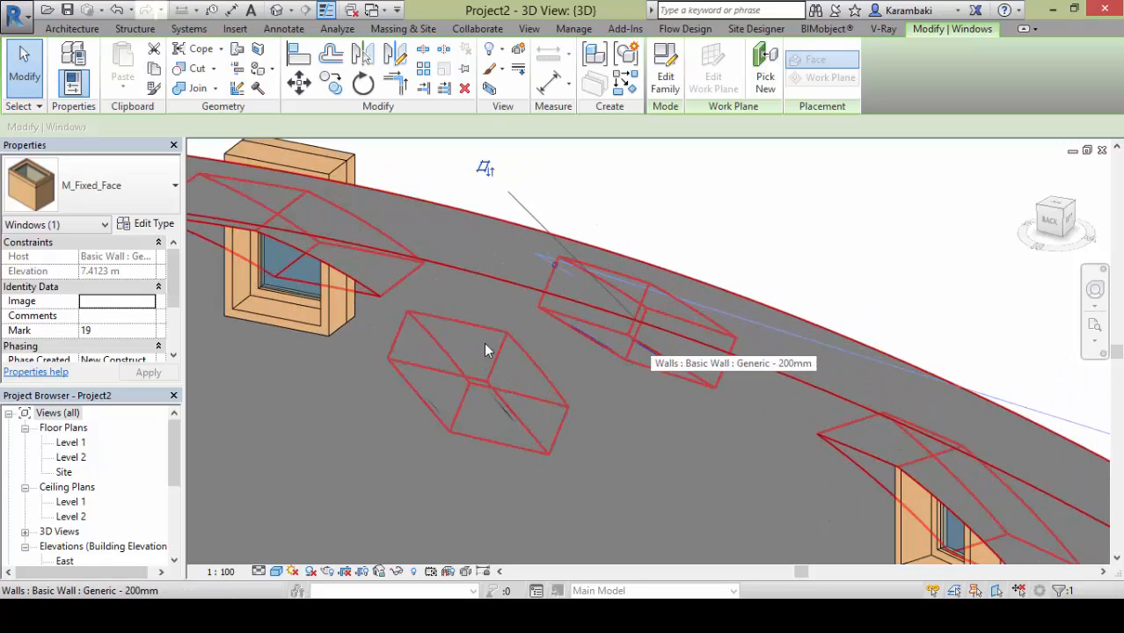
Adjust the M_Fixed_Face type's extra void depth so its openings cut through to the curved wall's back face
{"action": "left_click", "coordinate": [134, 225]}
{"action": "scroll", "coordinate": [965, 288], "scroll_direction": "down", "scroll_amount": 2}
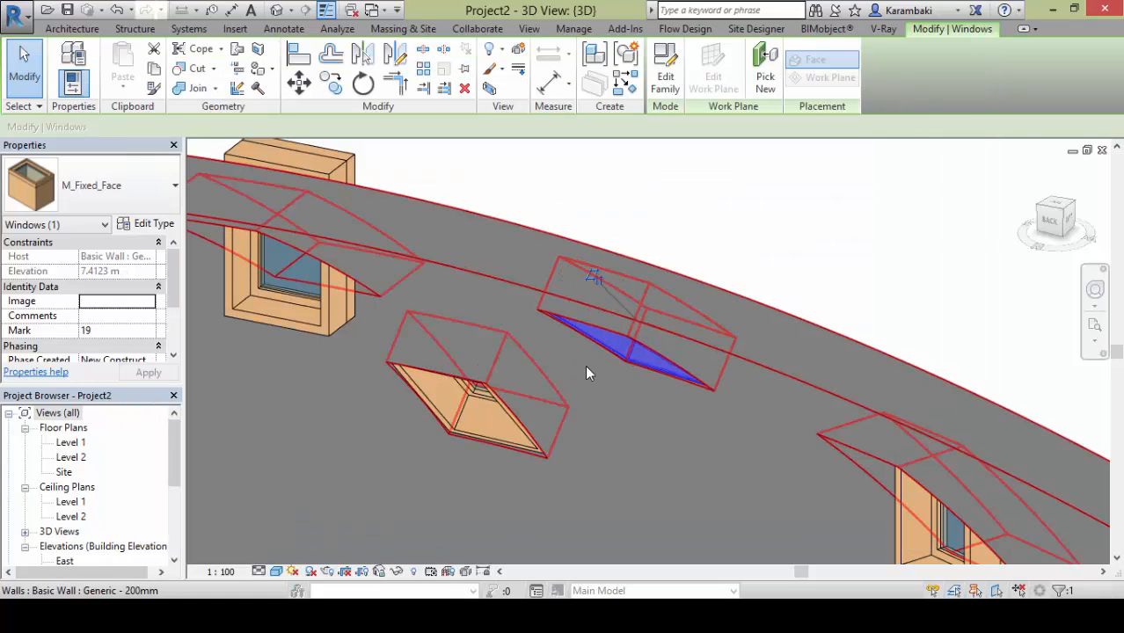
{"action": "left_click", "coordinate": [545, 223]}
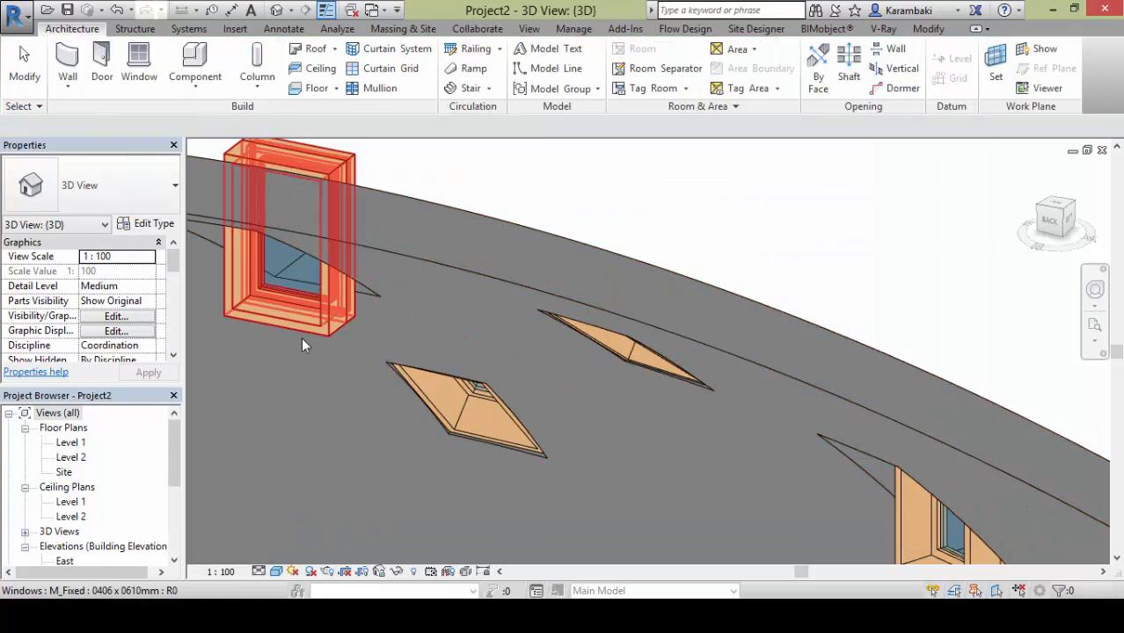
Examine the M_Fixed_Face frames and wall openings up close from the back of the curved wall
{"action": "left_click", "coordinate": [447, 405]}
{"action": "mouse_move", "coordinate": [447, 405]}
{"action": "middle_mouse_down", "text": "shift"}
{"action": "mouse_move", "coordinate": [449, 385]}
{"action": "mouse_move", "coordinate": [427, 357]}
{"action": "mouse_move", "coordinate": [455, 420]}
{"action": "middle_mouse_up", "text": "shift"}
{"action": "key", "text": "Escape"}
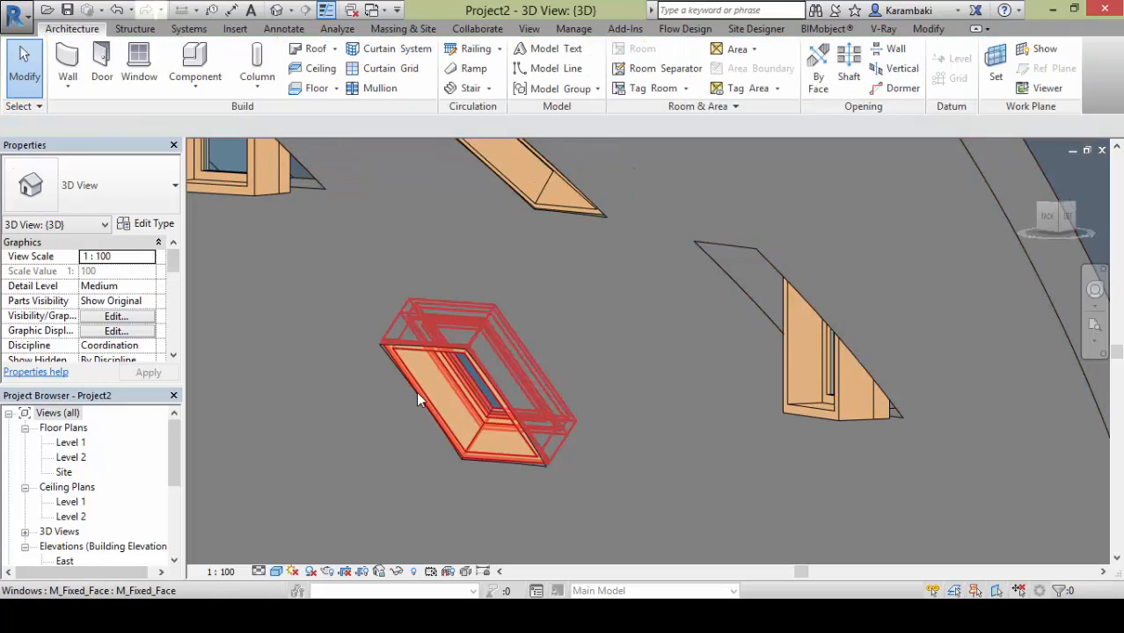
{"action": "scroll", "coordinate": [421, 401], "scroll_direction": "up", "scroll_amount": 2}
{"action": "scroll", "coordinate": [421, 402], "scroll_direction": "up", "scroll_amount": 3}
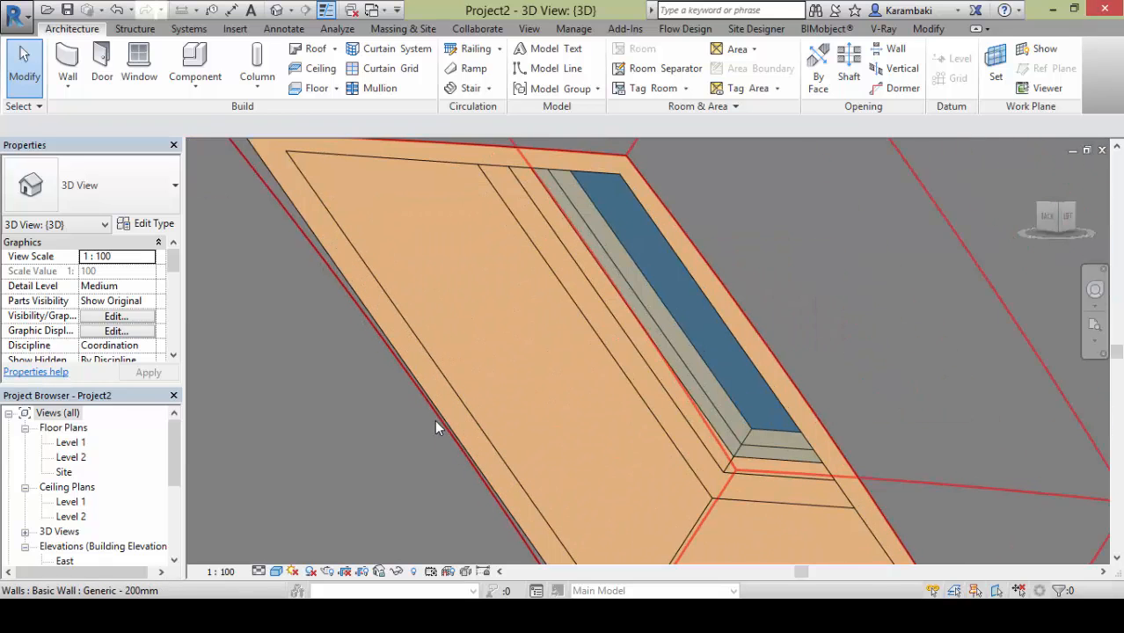
{"action": "scroll", "coordinate": [434, 419], "scroll_direction": "down", "scroll_amount": 3}
{"action": "left_click", "coordinate": [491, 406]}
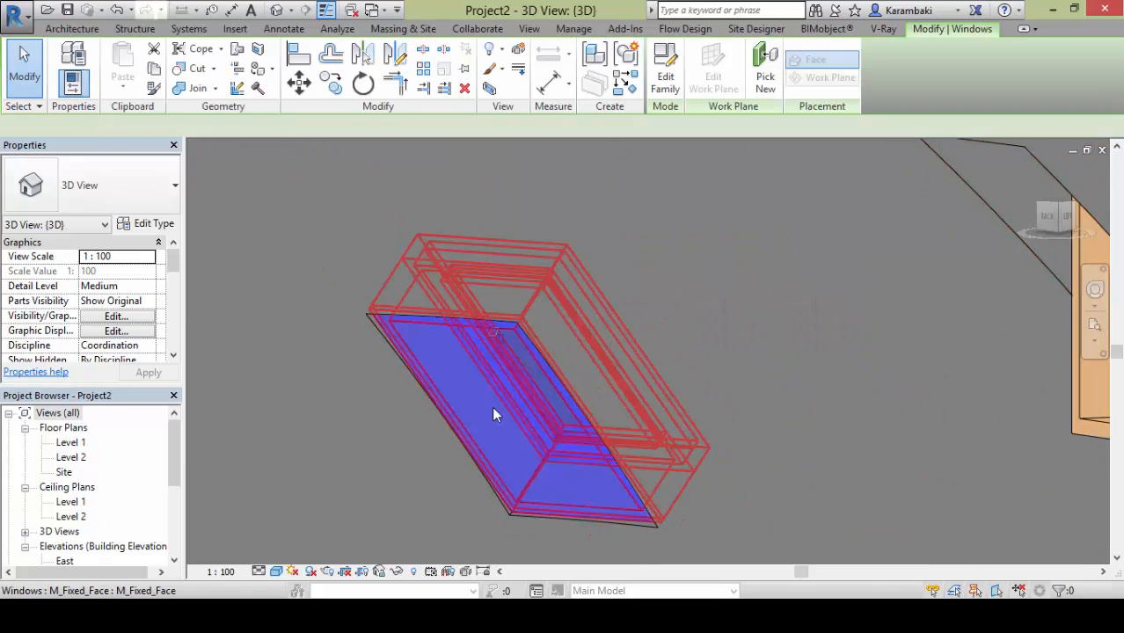
{"action": "scroll", "coordinate": [492, 406], "scroll_direction": "down", "scroll_amount": 3}
{"action": "middle_click_drag", "start_coordinate": [491, 407], "coordinate": [546, 307], "text": "shift"}
{"action": "left_click", "coordinate": [451, 307]}
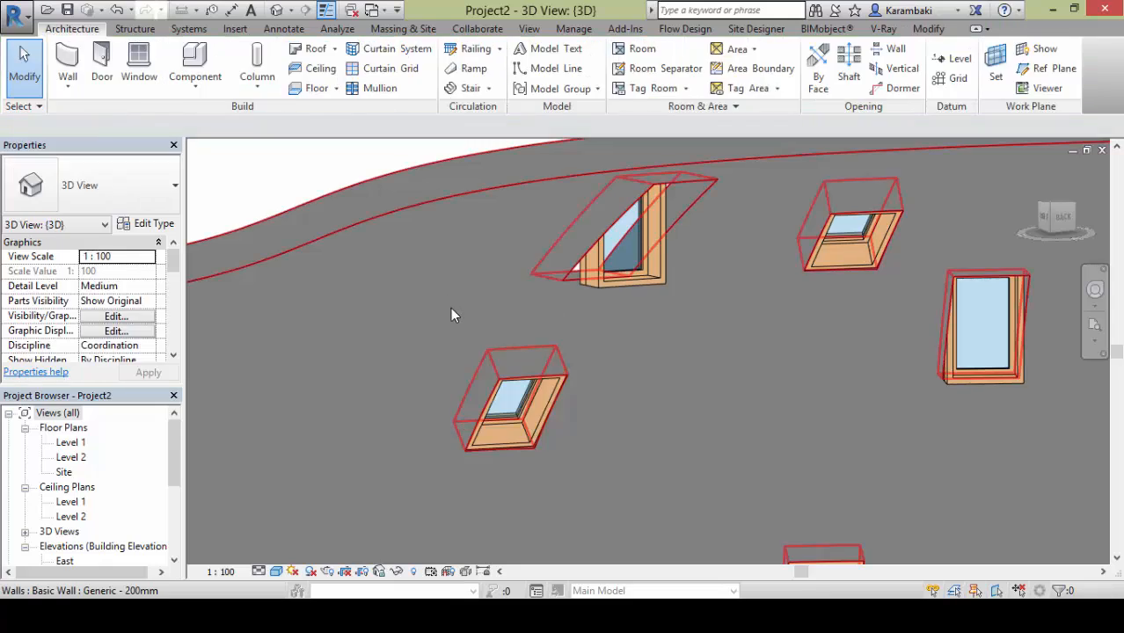
{"action": "left_click", "coordinate": [450, 307]}
{"action": "scroll", "coordinate": [450, 307], "scroll_direction": "down", "scroll_amount": 8}
{"action": "left_click", "coordinate": [680, 274]}
{"action": "middle_click_drag", "start_coordinate": [763, 290], "coordinate": [304, 396], "text": "shift"}
Set Extra Back to -0.1 m and Extra Front to 0.2 m in the M_Fixed_Face type
{"action": "scroll", "coordinate": [437, 300], "scroll_direction": "up", "scroll_amount": 5}
{"action": "left_click", "coordinate": [437, 300]}
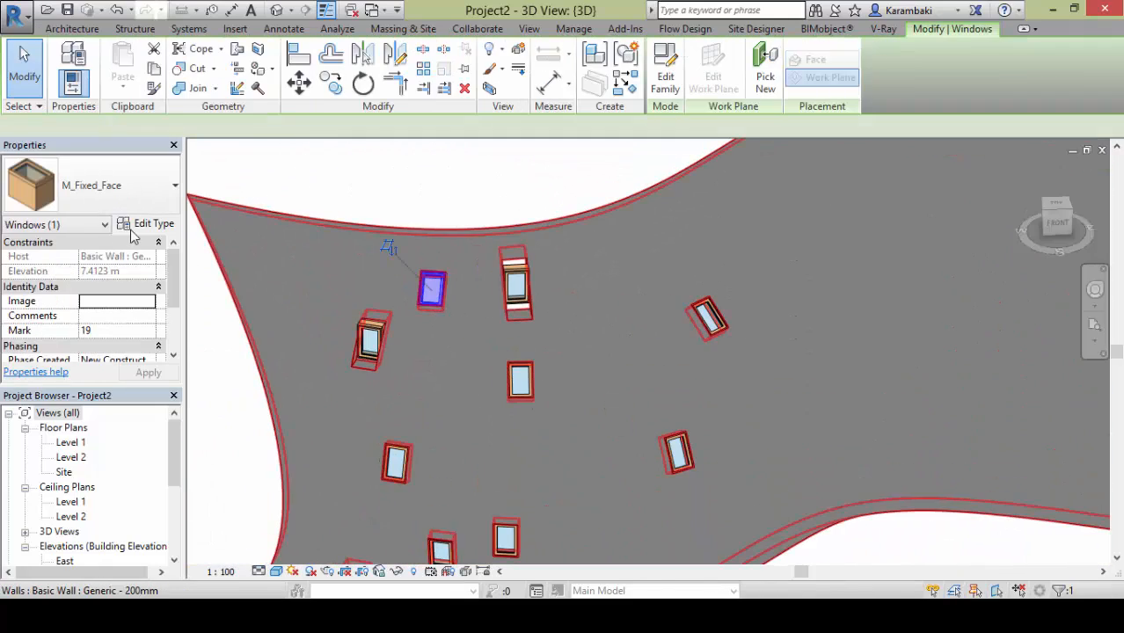
{"action": "left_click", "coordinate": [133, 229]}
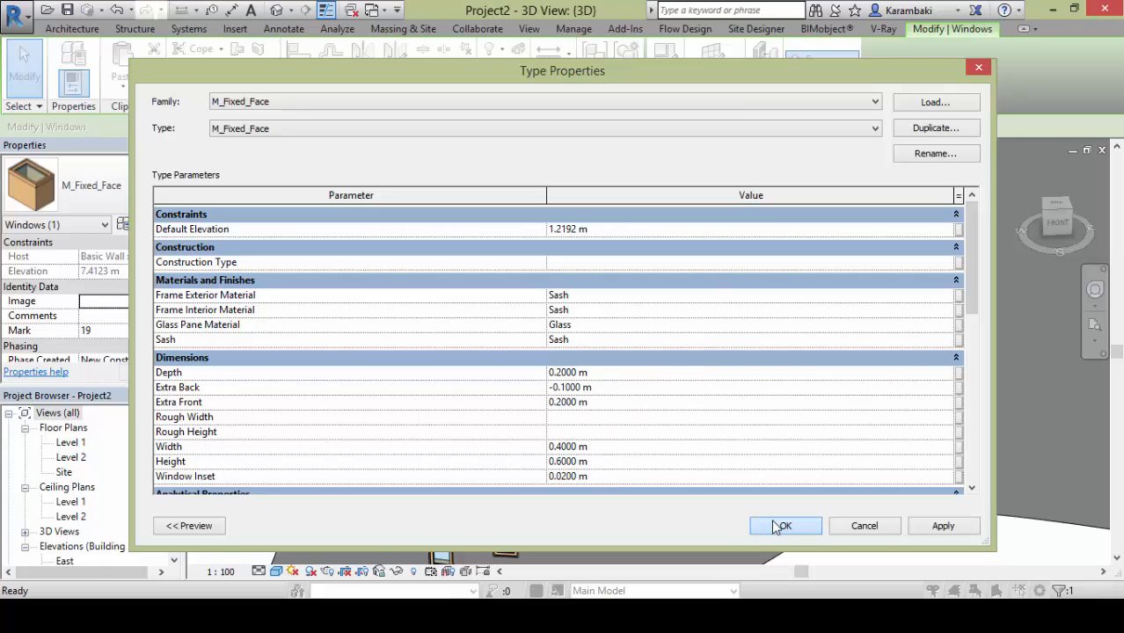
{"action": "key", "text": "Escape"}
{"action": "left_click", "coordinate": [499, 195]}
{"action": "scroll", "coordinate": [498, 195], "scroll_direction": "down", "scroll_amount": 6}
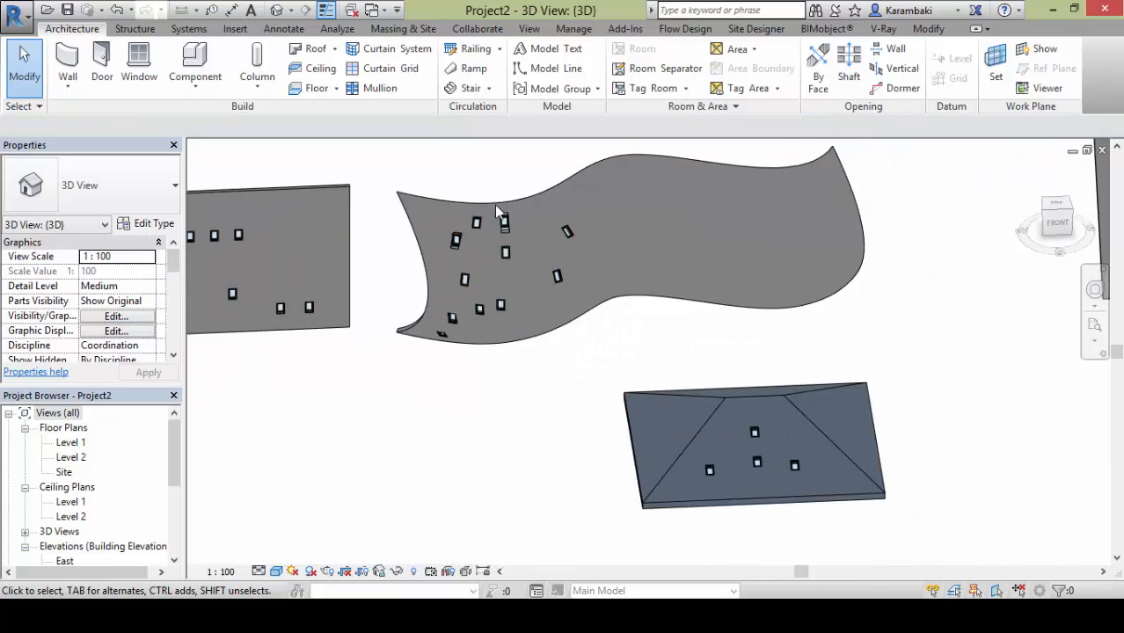
{"action": "middle_click_drag", "start_coordinate": [496, 211], "coordinate": [451, 425], "text": "shift"}
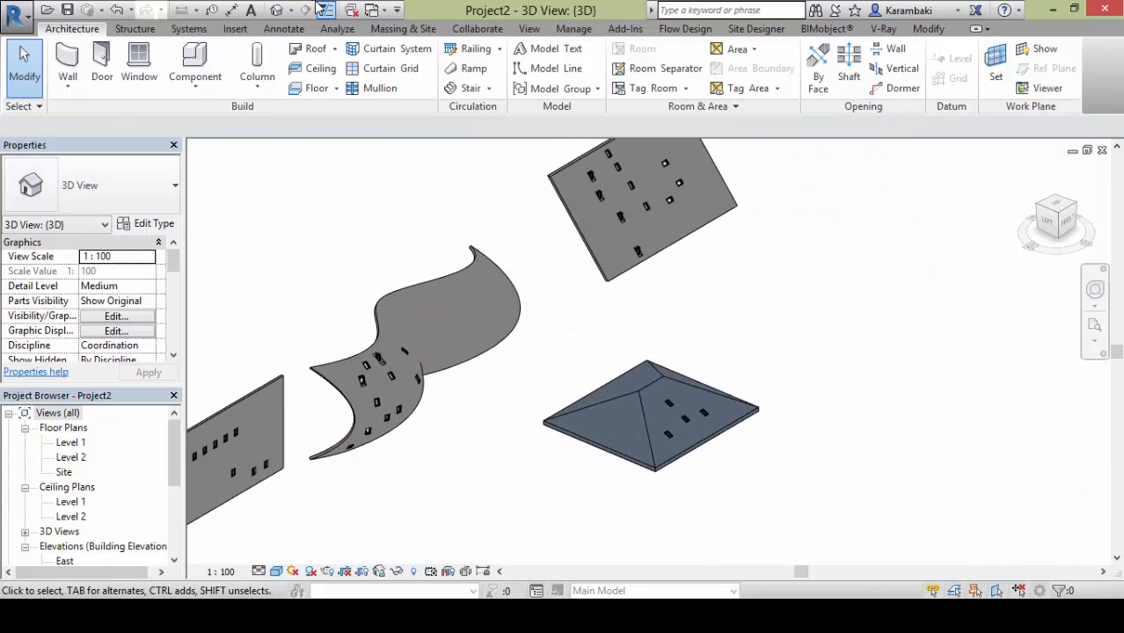
{"action": "left_click", "coordinate": [373, 10]}
{"action": "left_click", "coordinate": [779, 266]}
{"action": "middle_click_drag", "start_coordinate": [748, 323], "coordinate": [626, 415]}
{"action": "middle_click_drag", "start_coordinate": [770, 297], "coordinate": [730, 324], "text": "shift"}
{"action": "middle_click_drag", "start_coordinate": [732, 364], "coordinate": [800, 310]}
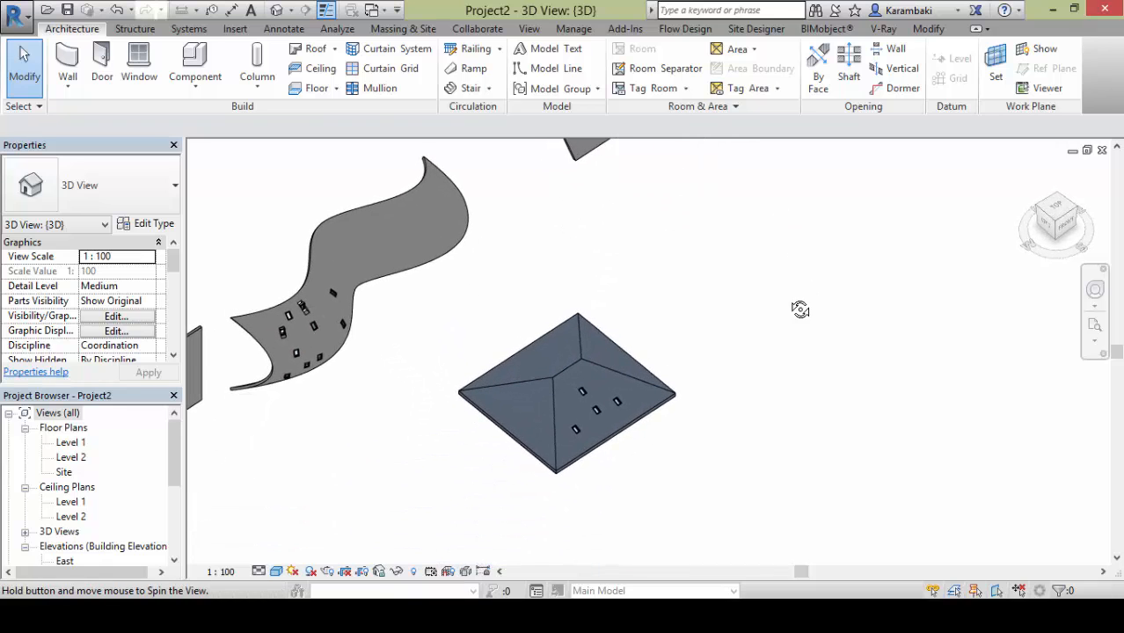
Create a 600 x 1200mm grid Compound Ceiling beside the hip roof from a rectangular sketch of about 14.6 by 15.7 m
{"action": "middle_click_drag", "start_coordinate": [517, 298], "coordinate": [264, 338]}
{"action": "left_click", "coordinate": [314, 68]}
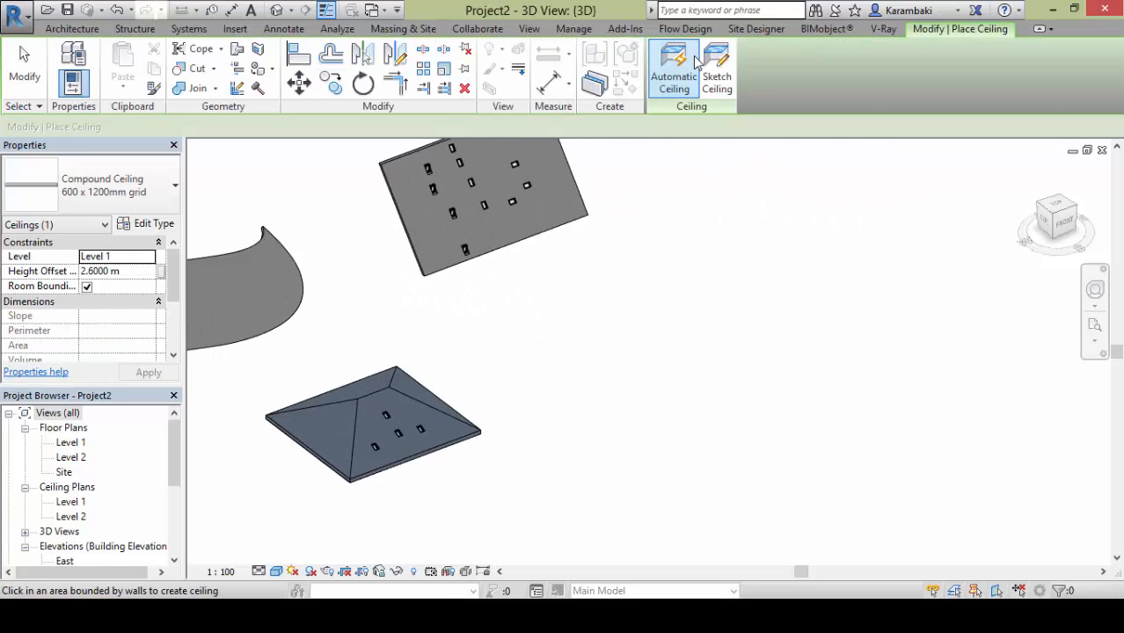
{"action": "left_click", "coordinate": [716, 70]}
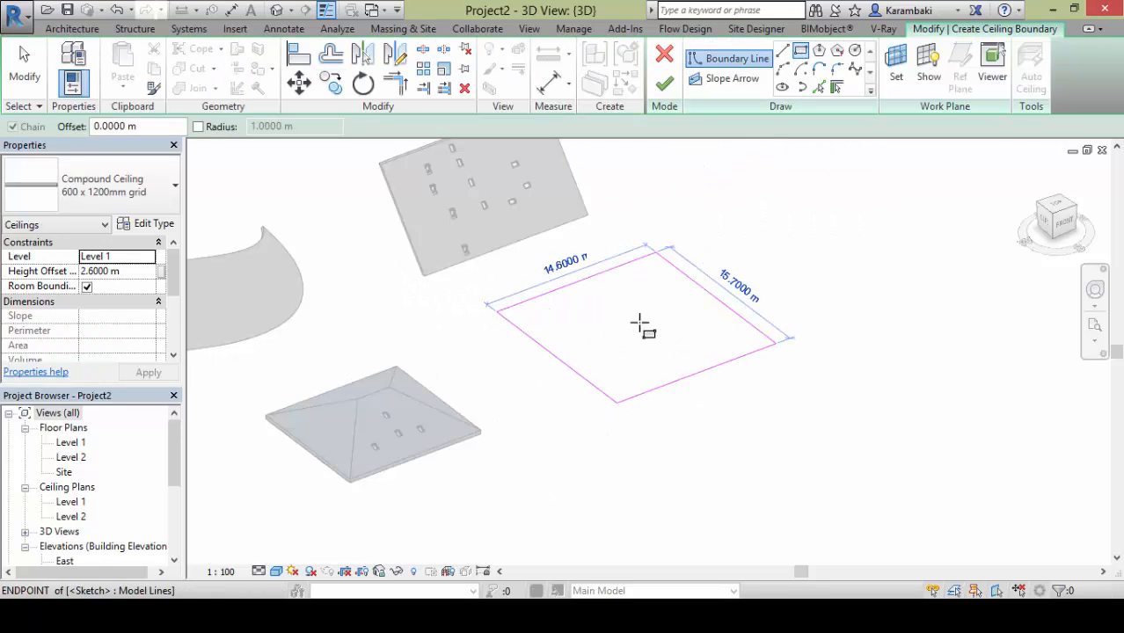
{"action": "left_click", "coordinate": [666, 83]}
Start placing a lighting fixture and browse the US Metric library to the Lighting > Architectural folder for a family to load
{"action": "middle_click_drag", "start_coordinate": [807, 432], "coordinate": [222, 57], "text": "shift"}
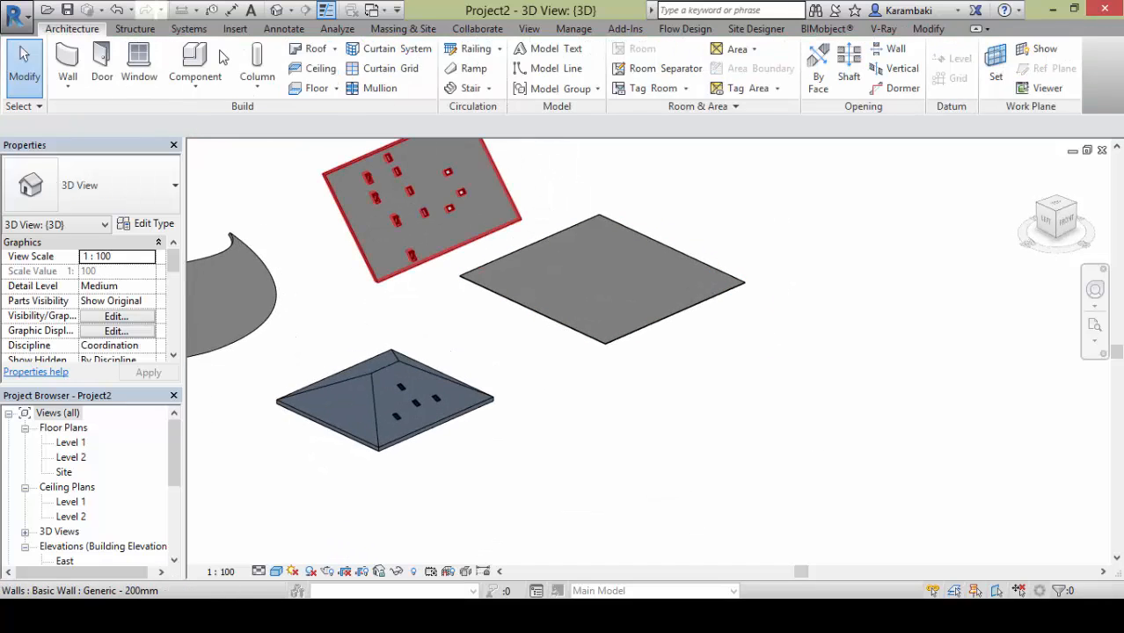
{"action": "left_click", "coordinate": [201, 34]}
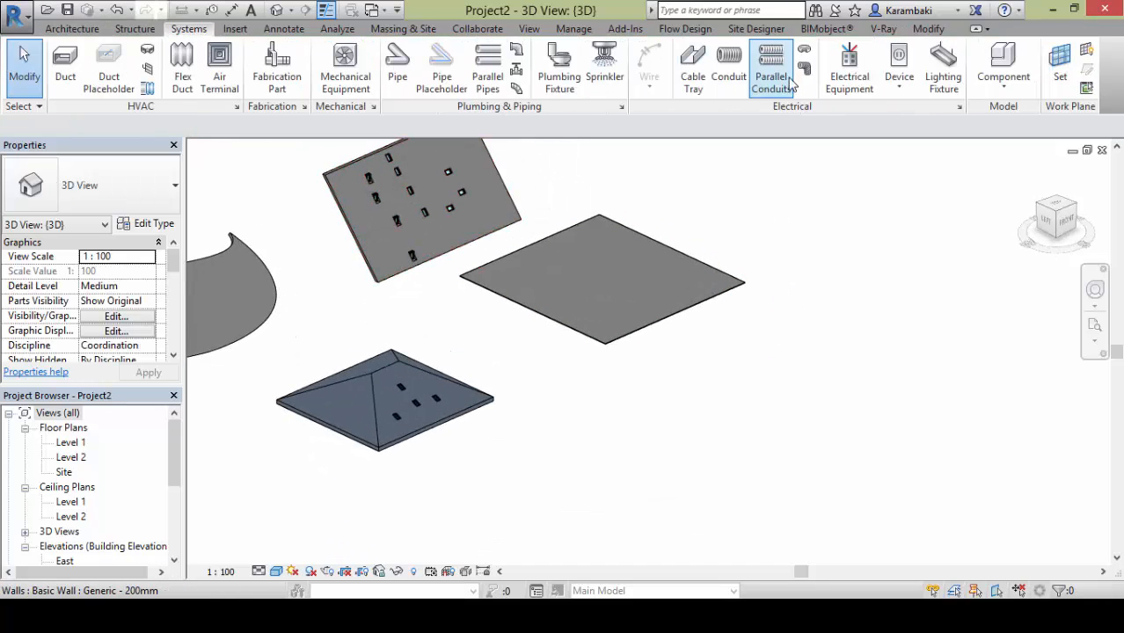
{"action": "left_click", "coordinate": [943, 70]}
{"action": "left_click", "coordinate": [602, 317]}
{"action": "left_click_drag", "start_coordinate": [724, 210], "coordinate": [725, 239]}
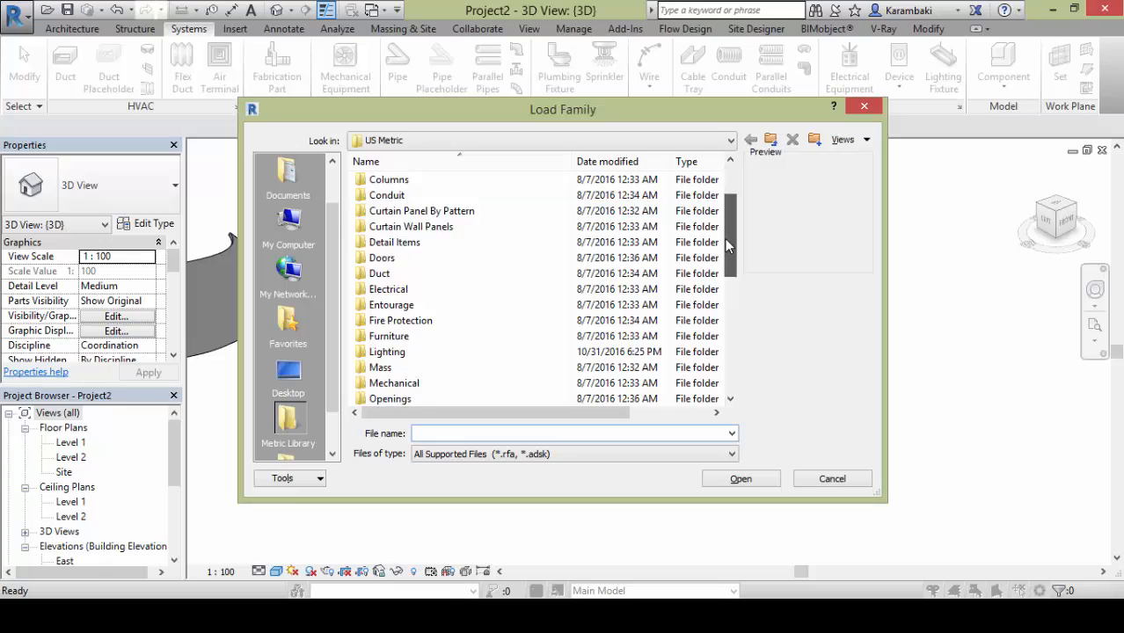
{"action": "scroll", "coordinate": [485, 309], "scroll_direction": "down", "scroll_amount": 1}
{"action": "double_click", "coordinate": [487, 290]}
{"action": "double_click", "coordinate": [444, 181]}
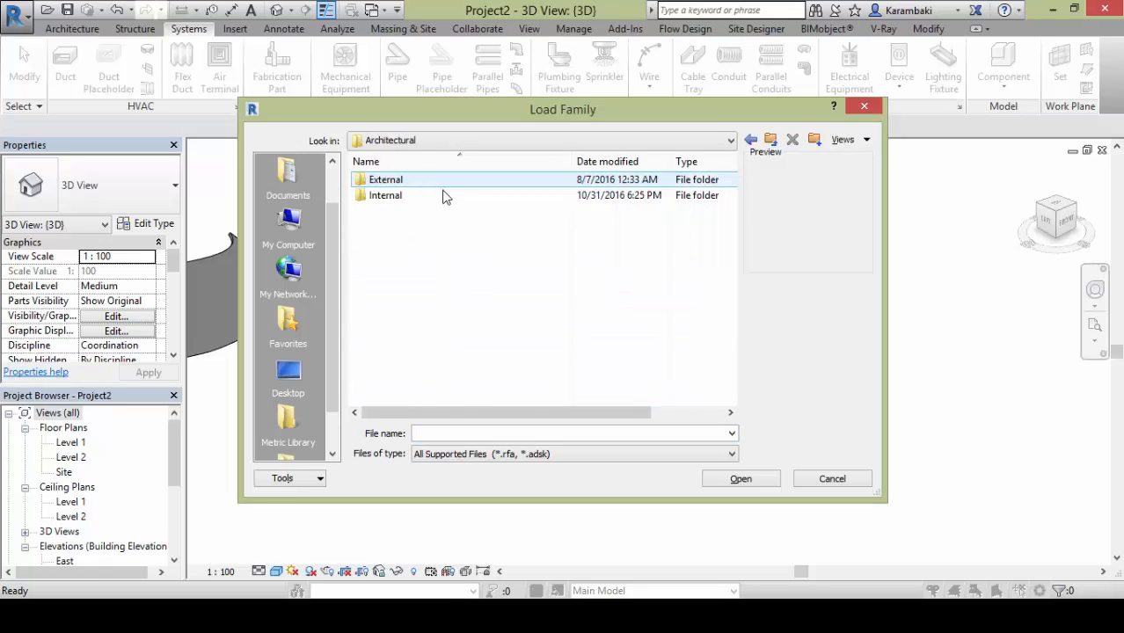
Load the M_Downlight - Recessed Can lighting fixture family and place four downlights on the flat ceiling
{"action": "double_click", "coordinate": [444, 195]}
{"action": "left_click", "coordinate": [448, 196]}
{"action": "key", "text": "Return"}
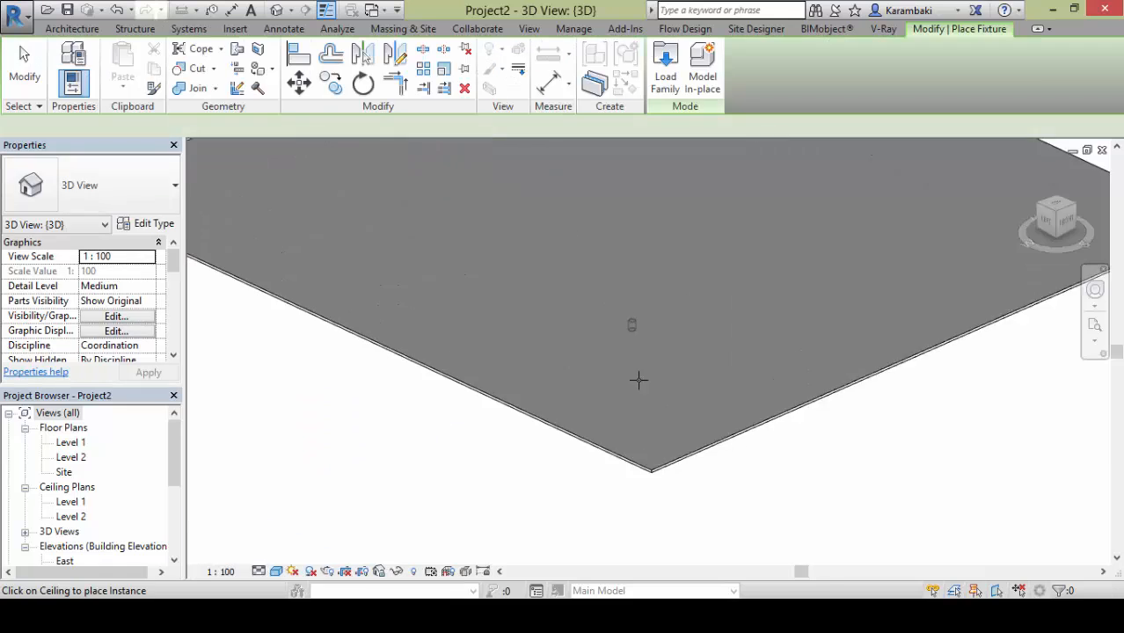
{"action": "left_click", "coordinate": [641, 387]}
{"action": "left_click", "coordinate": [441, 315]}
{"action": "left_click", "coordinate": [622, 223]}
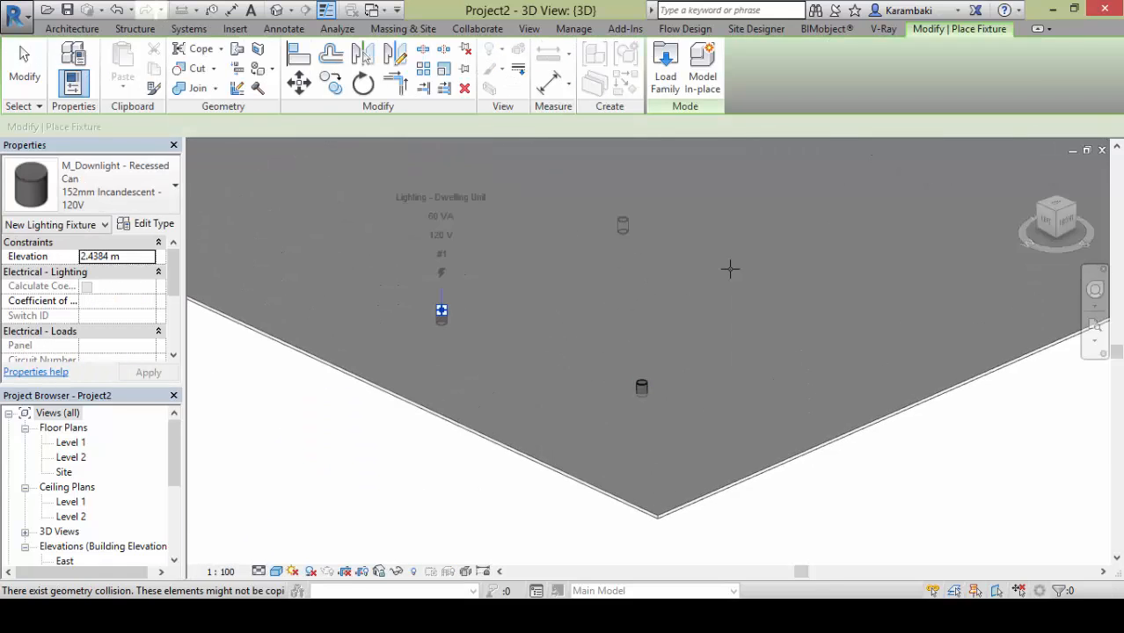
{"action": "left_click", "coordinate": [741, 263]}
{"action": "key", "text": "Escape"}
{"action": "scroll", "coordinate": [759, 332], "scroll_direction": "down", "scroll_amount": 3}
{"action": "left_click", "coordinate": [757, 451]}
{"action": "middle_click_drag", "start_coordinate": [757, 451], "coordinate": [580, 237], "text": "shift"}
{"action": "key", "text": "Escape"}
{"action": "middle_click_drag", "start_coordinate": [518, 256], "coordinate": [920, 233], "text": "shift"}
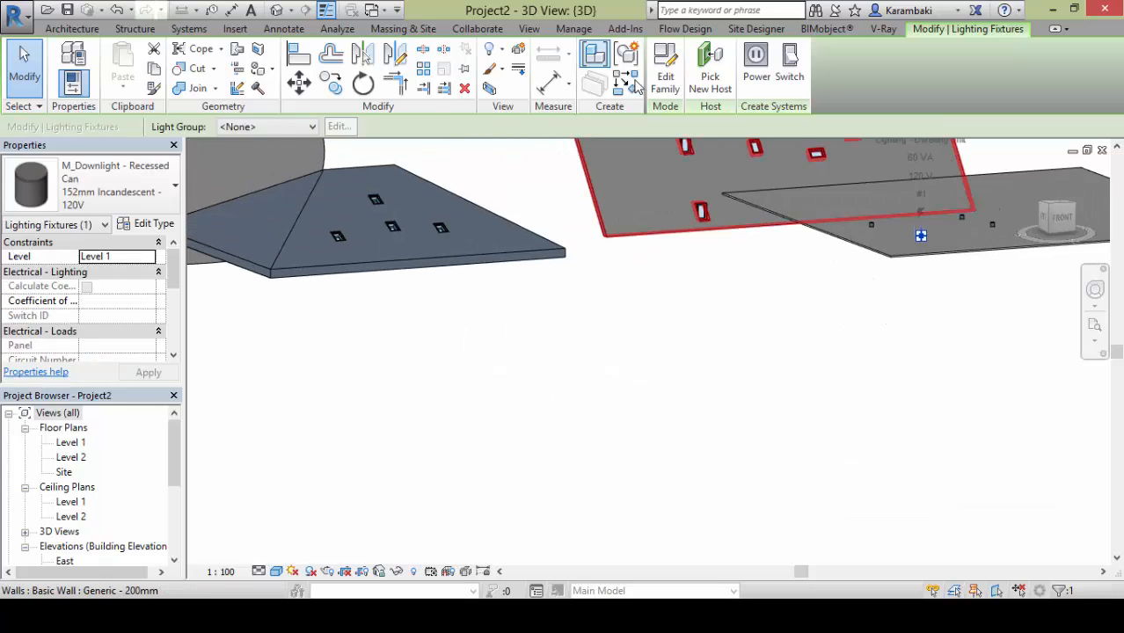
{"action": "key", "text": "c"}
{"action": "key", "text": "s"}
{"action": "middle_click_drag", "start_coordinate": [407, 296], "coordinate": [492, 334], "text": "shift"}
{"action": "key", "text": "Escape"}
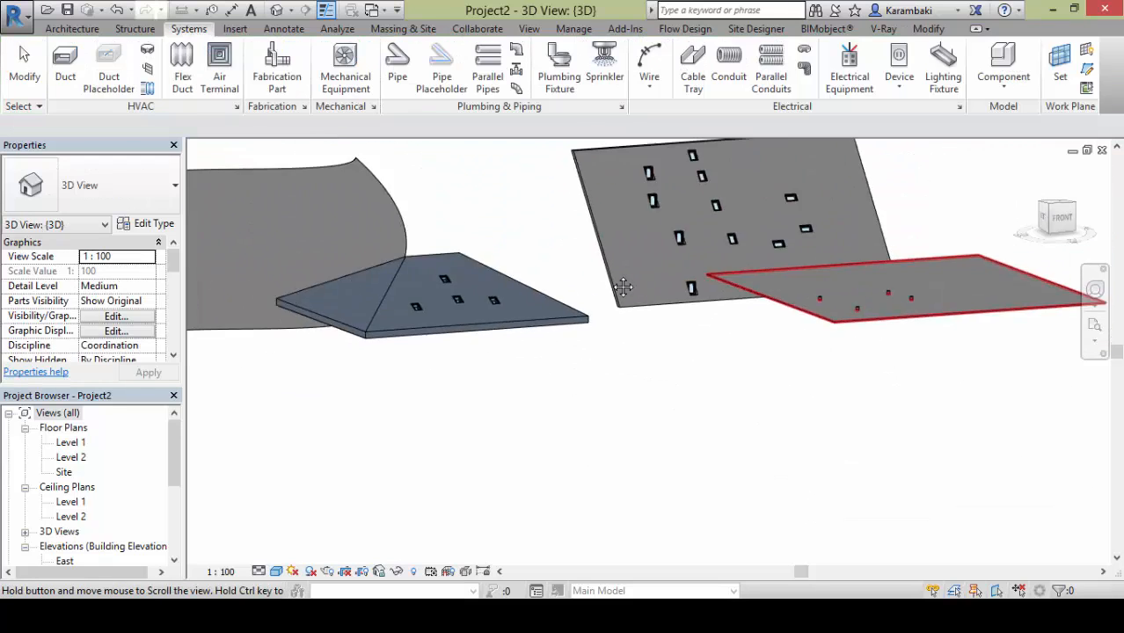
Increase the layer thickness in the assembly of the 600 x 1200mm grid compound ceiling type
{"action": "scroll", "coordinate": [633, 334], "scroll_direction": "up", "scroll_amount": 5}
{"action": "left_click", "coordinate": [591, 337]}
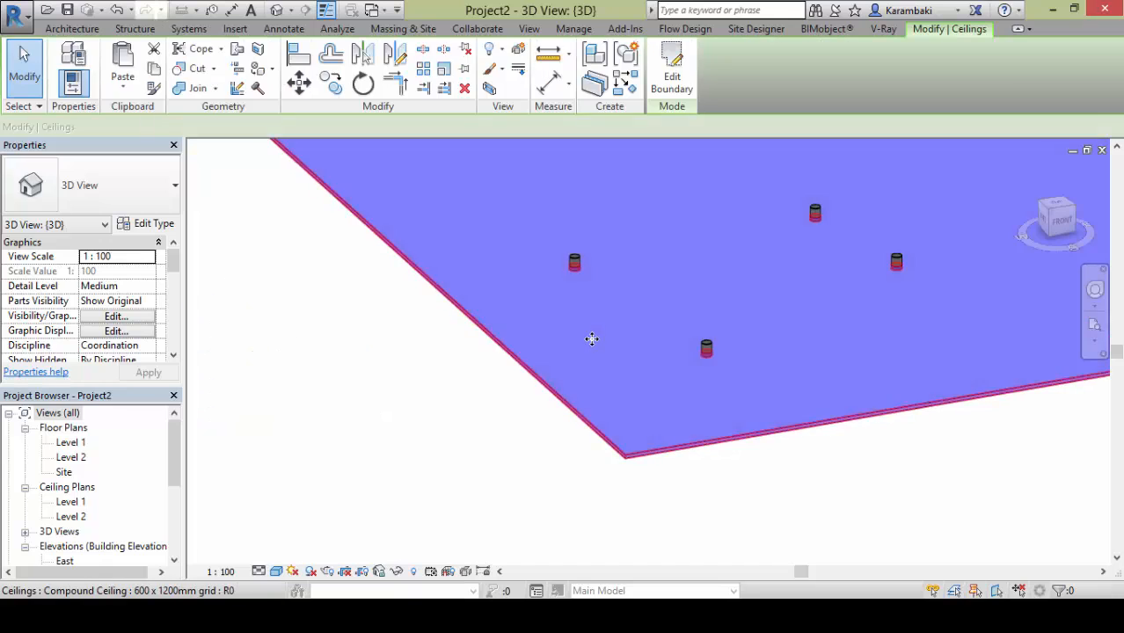
{"action": "left_click", "coordinate": [133, 225]}
{"action": "left_click", "coordinate": [745, 231]}
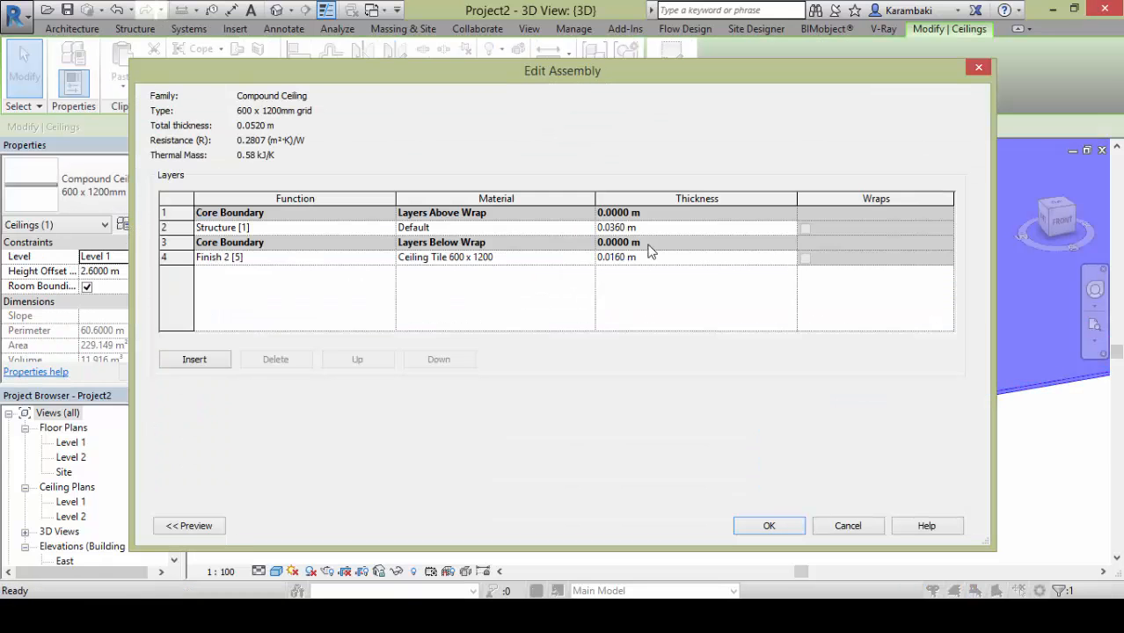
{"action": "left_click", "coordinate": [772, 525]}
{"action": "left_click", "coordinate": [769, 524]}
{"action": "left_click", "coordinate": [707, 464]}
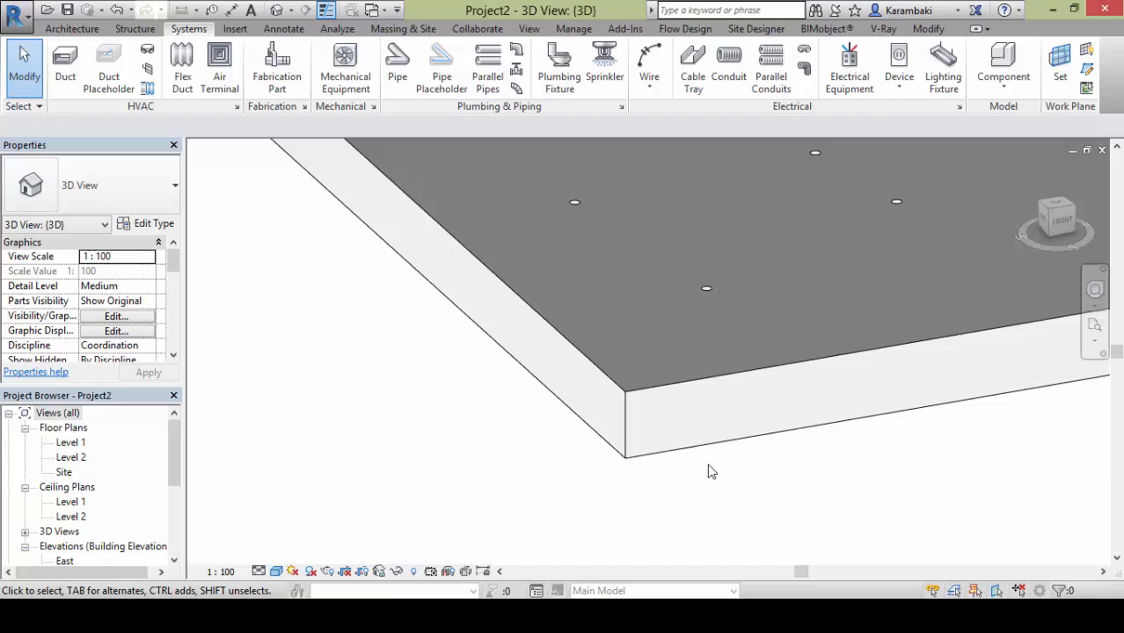
Examine from above and from the side how the downlights cut through the thickened ceiling
{"action": "left_click", "coordinate": [644, 413]}
{"action": "middle_click_drag", "start_coordinate": [645, 413], "coordinate": [421, 391], "text": "shift"}
{"action": "key", "text": "Escape"}
{"action": "left_click", "coordinate": [548, 353]}
{"action": "scroll", "coordinate": [550, 356], "scroll_direction": "up", "scroll_amount": 10}
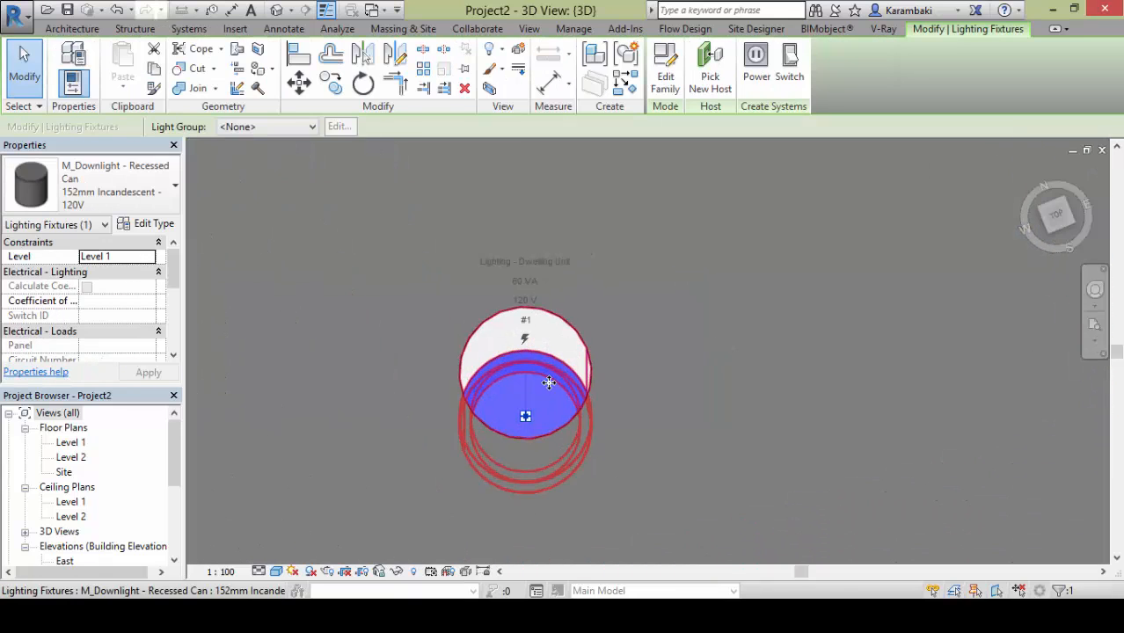
{"action": "scroll", "coordinate": [548, 347], "scroll_direction": "down", "scroll_amount": 3}
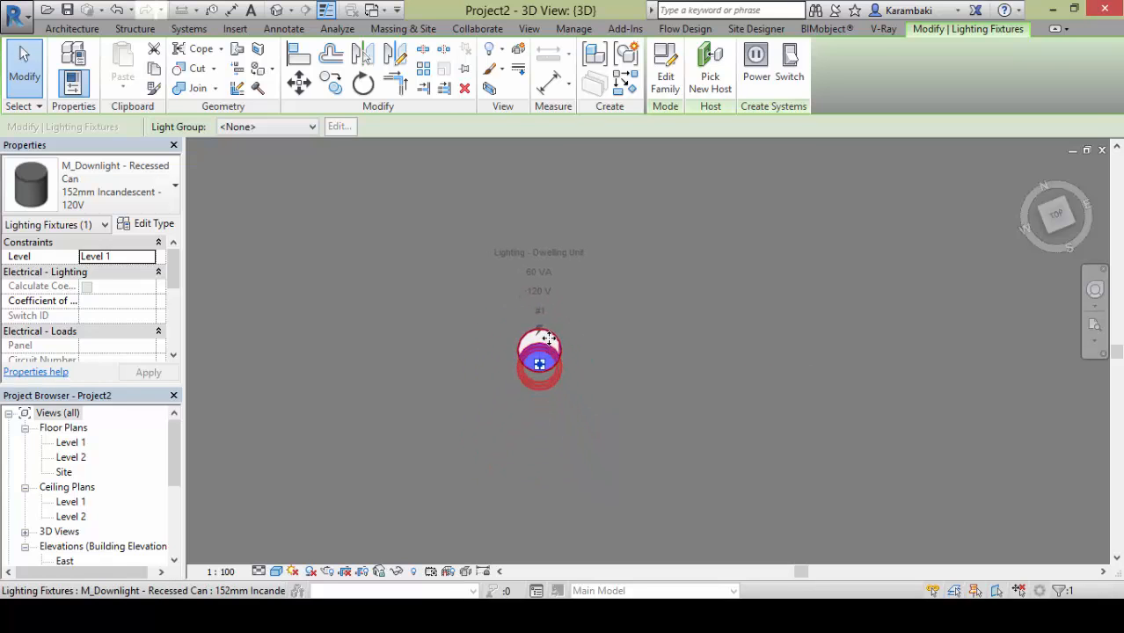
{"action": "scroll", "coordinate": [553, 308], "scroll_direction": "down", "scroll_amount": 3}
{"action": "key", "text": "Escape"}
{"action": "middle_click_drag", "start_coordinate": [501, 363], "coordinate": [432, 337], "text": "shift"}
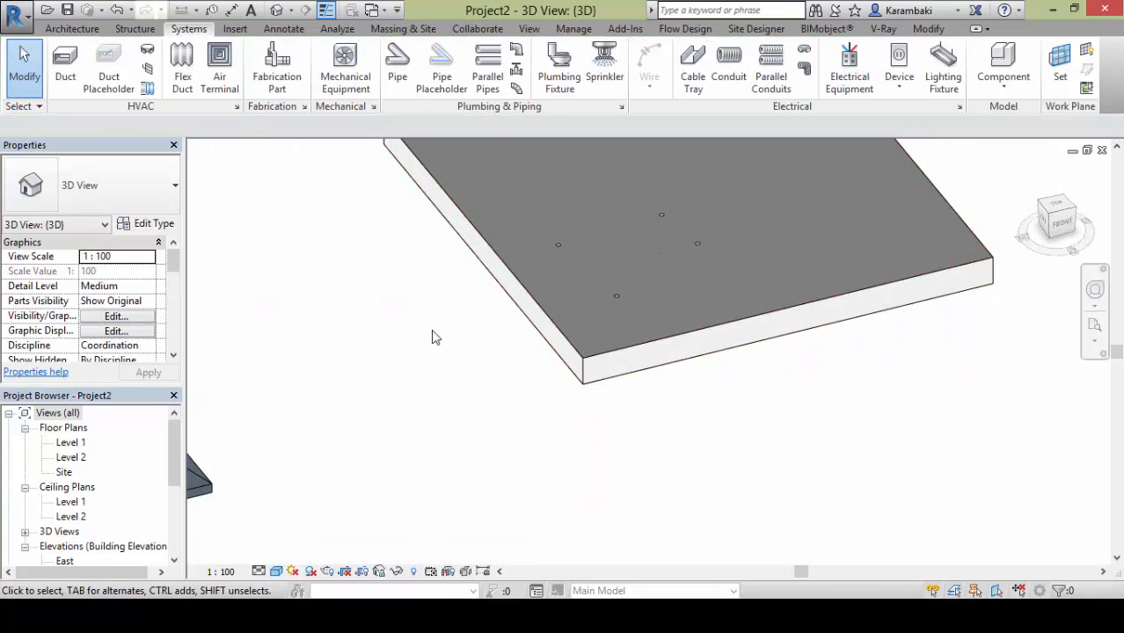
{"action": "left_click", "coordinate": [617, 299]}
{"action": "scroll", "coordinate": [416, 381], "scroll_direction": "down", "scroll_amount": 1}
{"action": "middle_click_drag", "start_coordinate": [426, 387], "coordinate": [504, 384]}
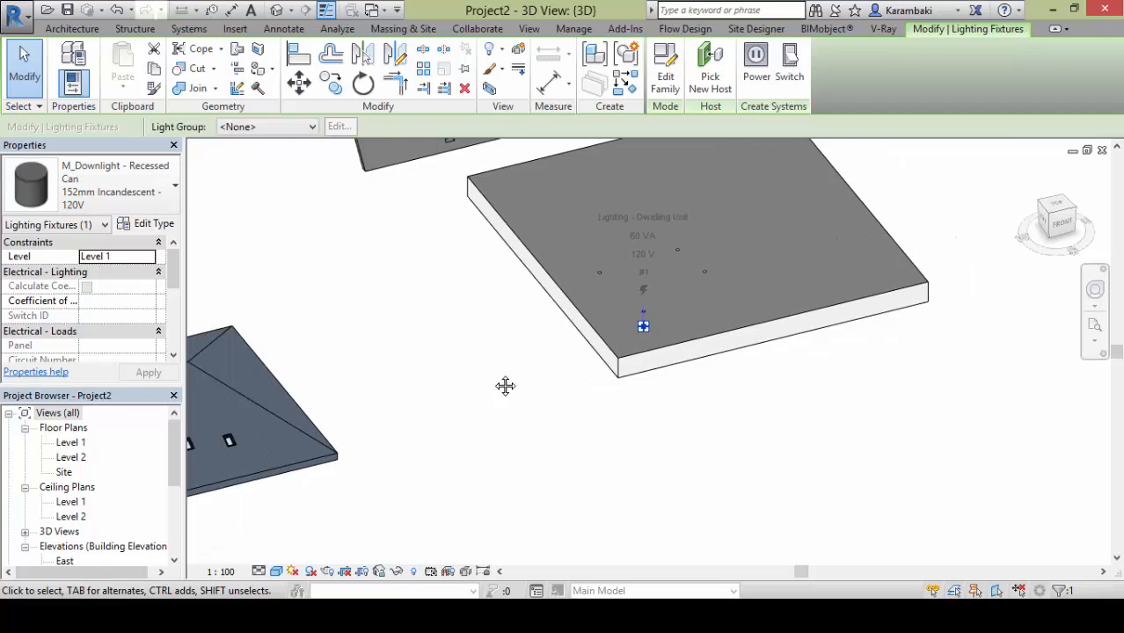
{"action": "key", "text": "Escape"}
Bring up the open KConvert.rfa and M_Fixed.rfa family windows in turn and close both
{"action": "left_click", "coordinate": [372, 12]}
{"action": "left_click", "coordinate": [440, 47]}
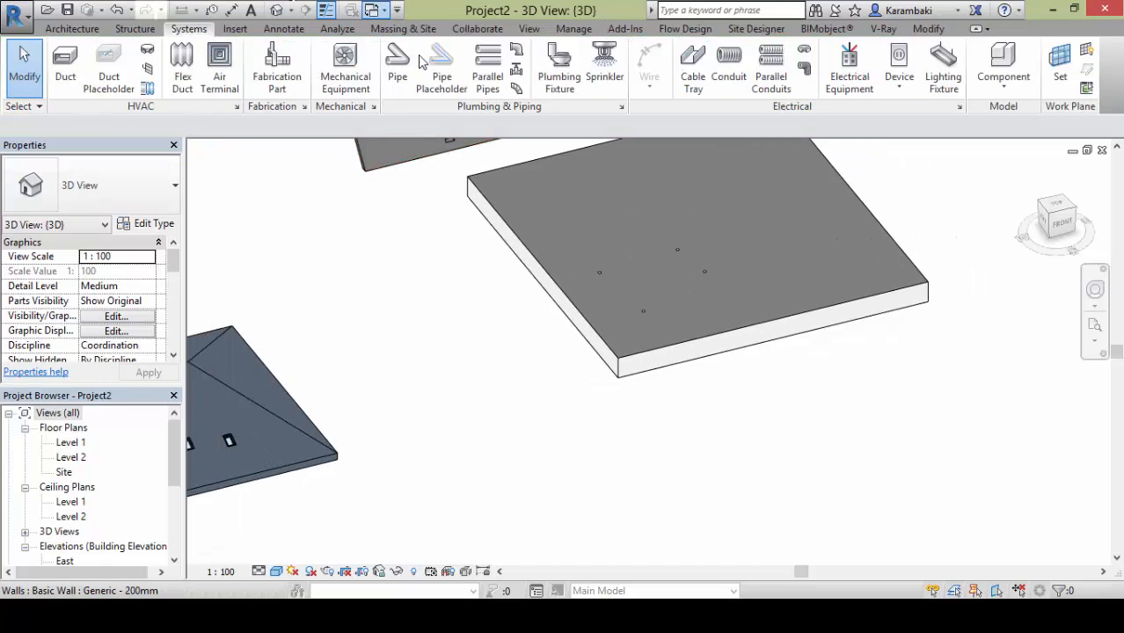
{"action": "left_click", "coordinate": [1102, 151]}
{"action": "left_click", "coordinate": [615, 307]}
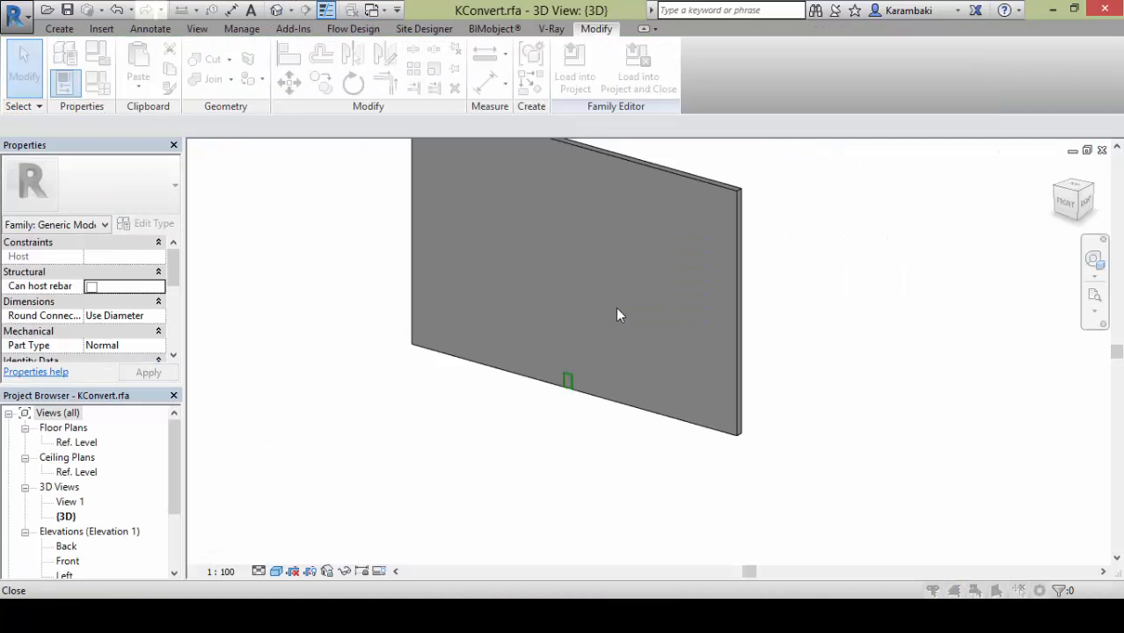
{"action": "left_click", "coordinate": [372, 12]}
{"action": "left_click", "coordinate": [466, 51]}
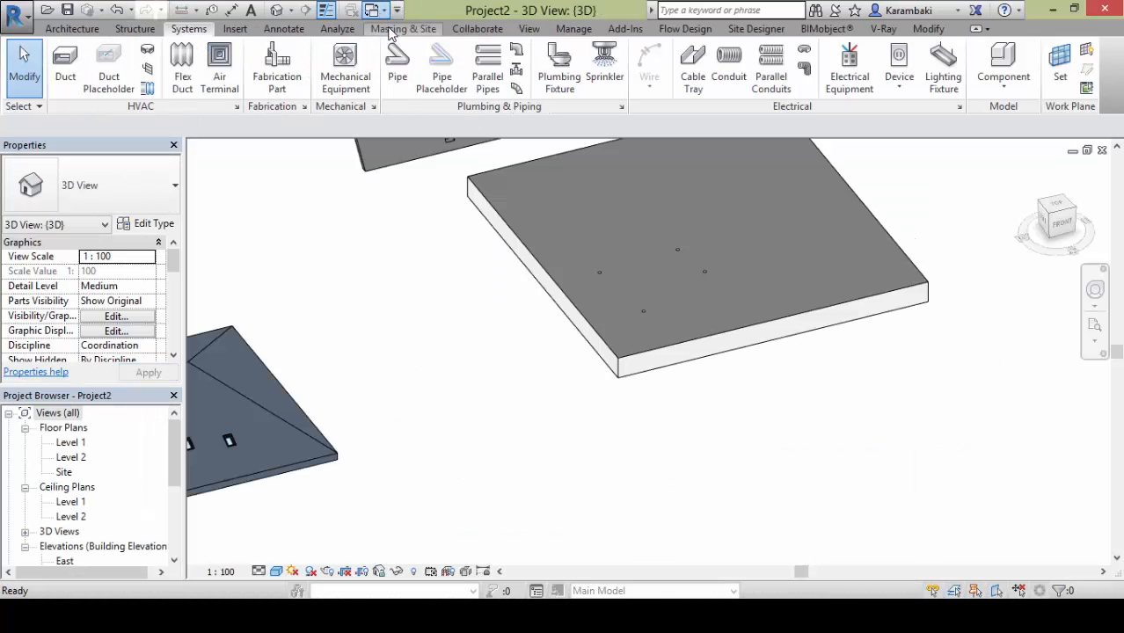
{"action": "left_click", "coordinate": [1101, 150]}
{"action": "left_click", "coordinate": [1101, 151]}
{"action": "left_click", "coordinate": [603, 308]}
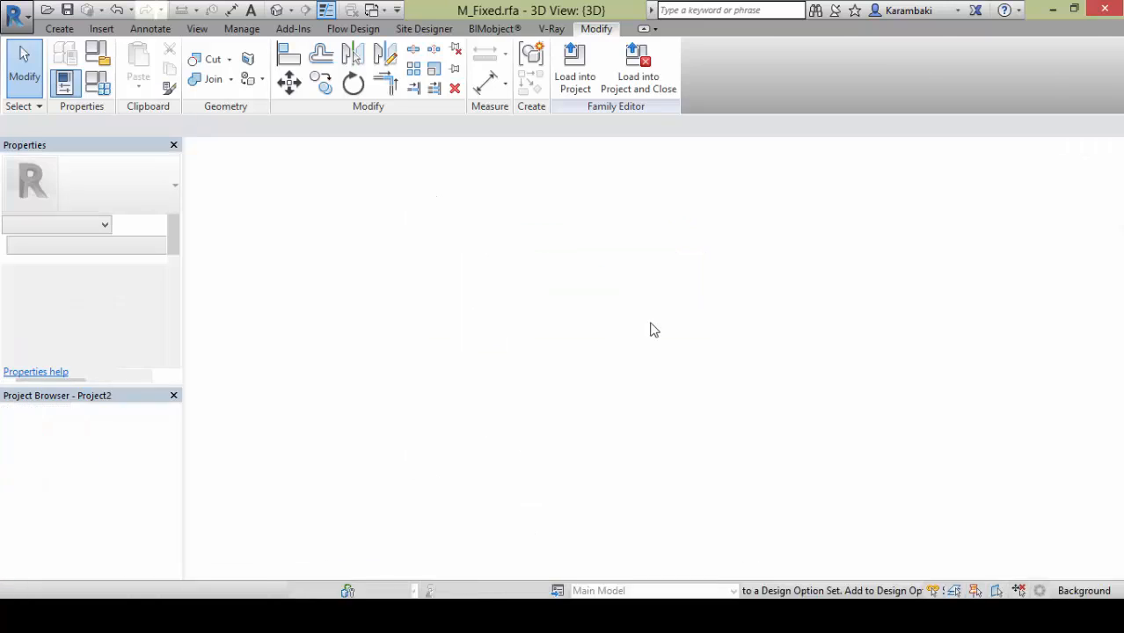
Open the ceiling's downlight family for editing and also open KConvert.rfa from the recent documents
{"action": "middle_click_drag", "start_coordinate": [501, 390], "coordinate": [564, 415], "text": "shift"}
{"action": "left_click_drag", "start_coordinate": [603, 426], "coordinate": [703, 326]}
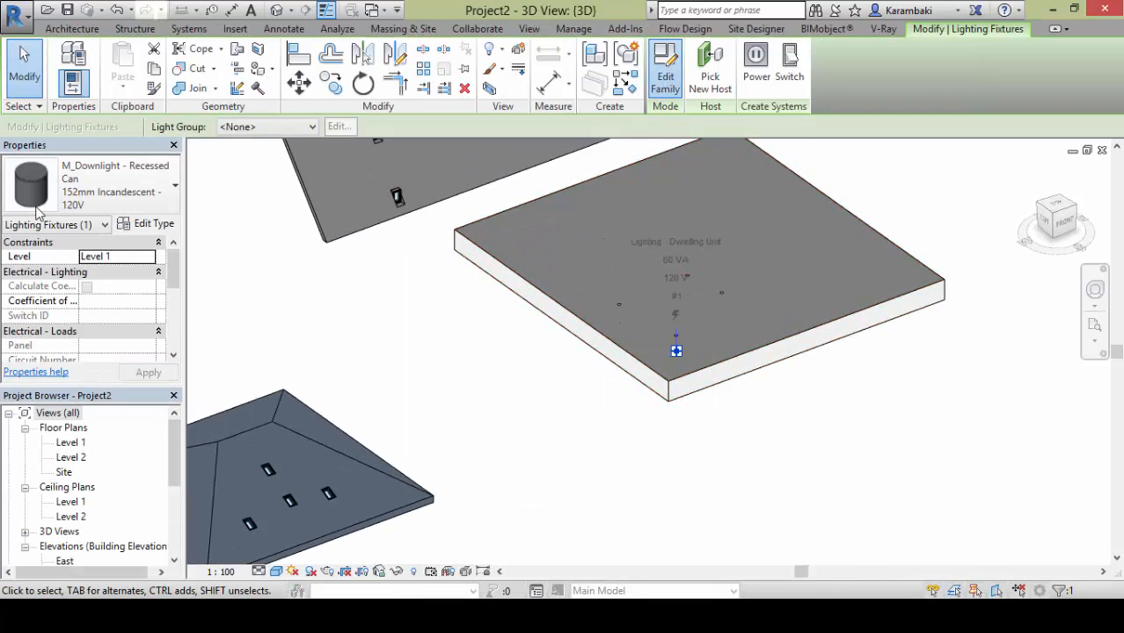
{"action": "left_click", "coordinate": [15, 12]}
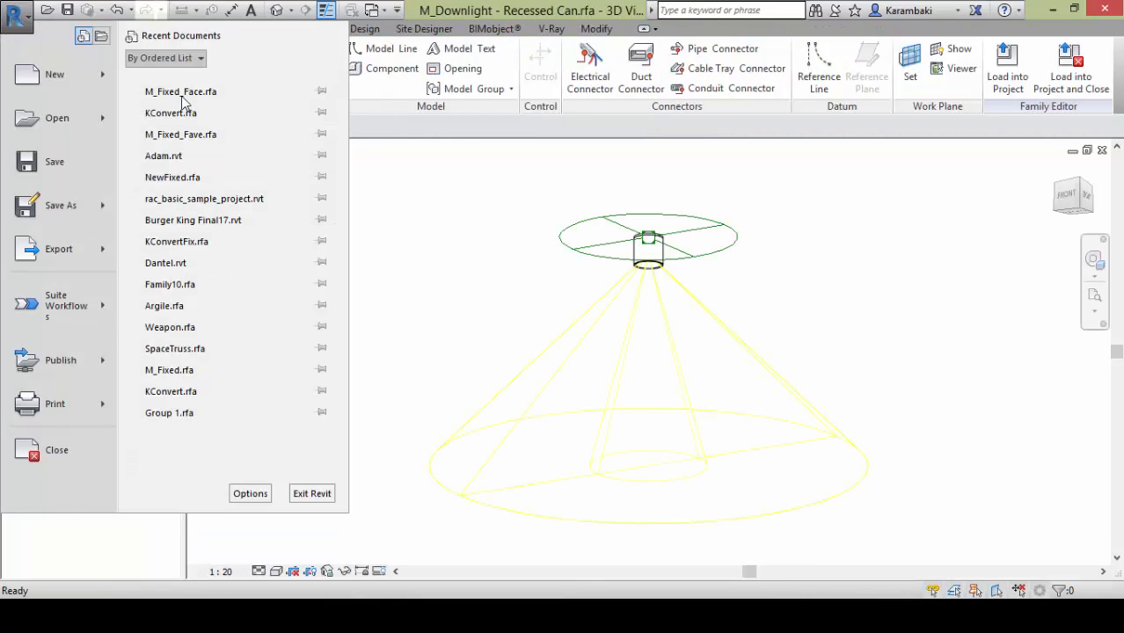
{"action": "left_click", "coordinate": [171, 114]}
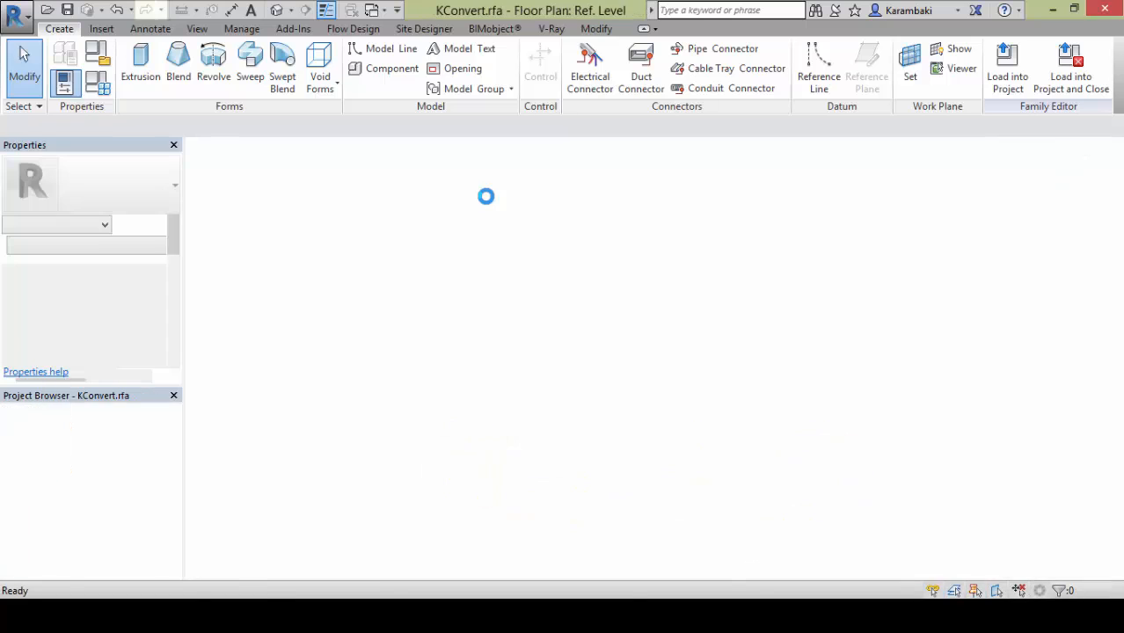
Return to the M_Downlight - Recessed Can family and turn on the Ceilings category in its 3D view
{"action": "key", "text": "w"}
{"action": "key", "text": "t"}
{"action": "left_click", "coordinate": [604, 376]}
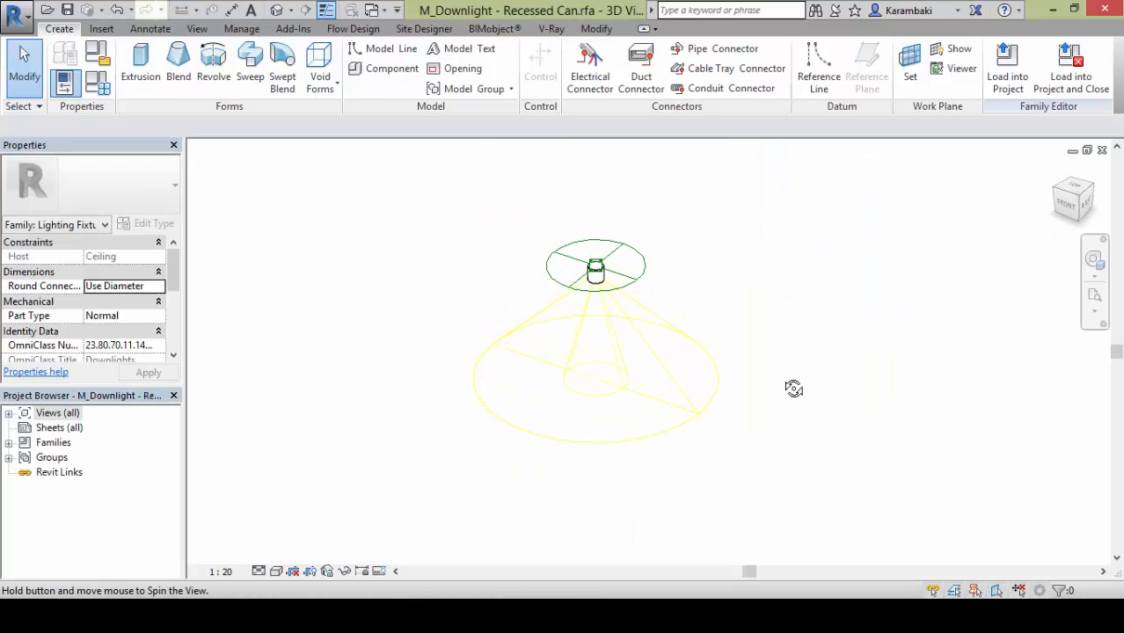
{"action": "key", "text": "v"}
{"action": "key", "text": "g"}
{"action": "left_click", "coordinate": [100, 174]}
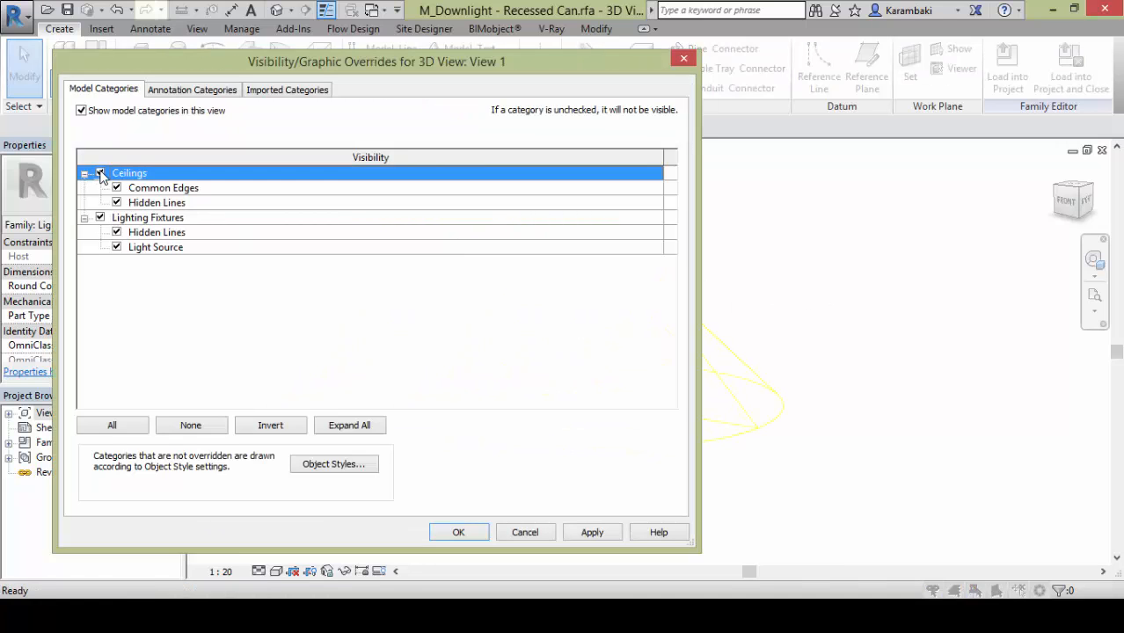
{"action": "left_click", "coordinate": [458, 532]}
{"action": "middle_click_drag", "start_coordinate": [432, 502], "coordinate": [444, 258], "text": "shift"}
{"action": "scroll", "coordinate": [575, 347], "scroll_direction": "up", "scroll_amount": 3}
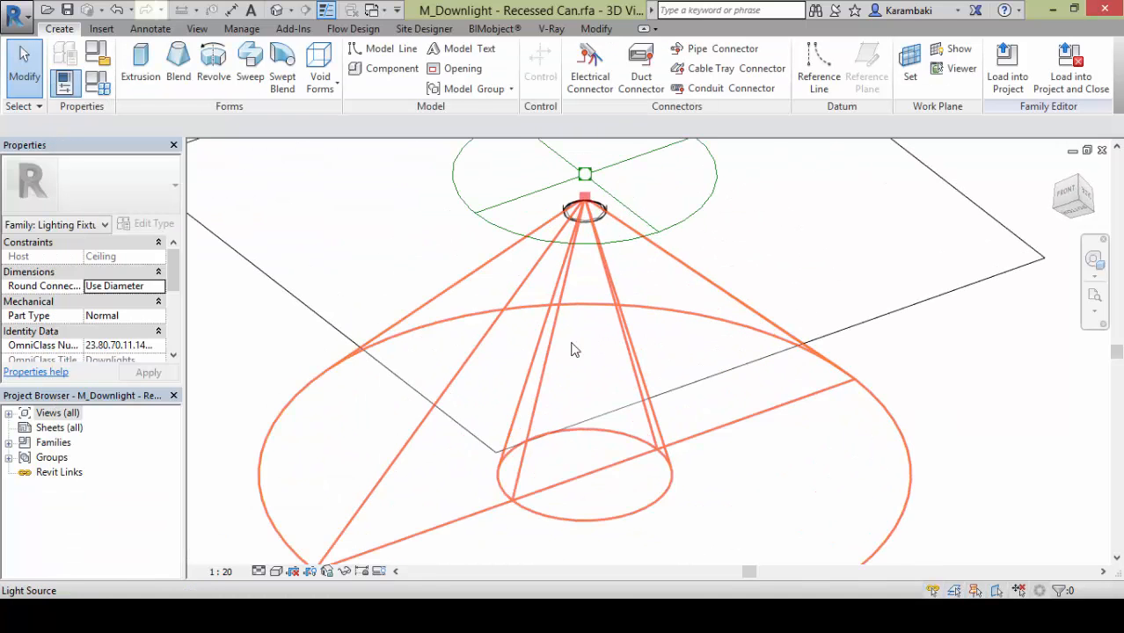
{"action": "left_click", "coordinate": [574, 346]}
{"action": "left_click", "coordinate": [354, 314]}
{"action": "left_click", "coordinate": [99, 82]}
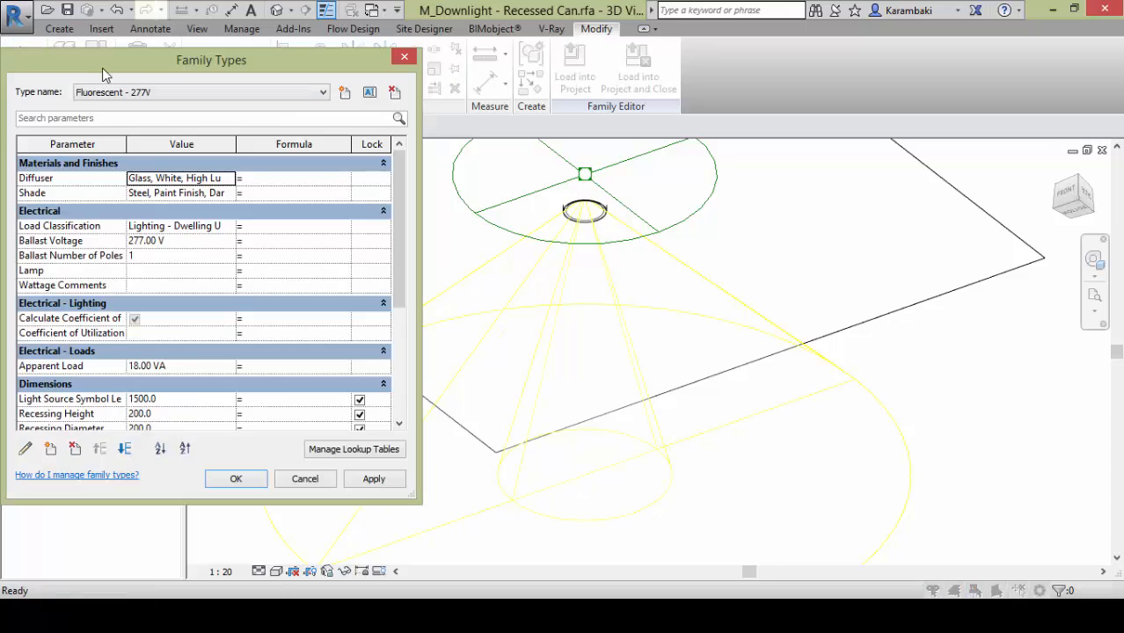
{"action": "key", "text": "Escape"}
Turn off the Light Source parameter in the downlight's family category and parameters
{"action": "left_click", "coordinate": [94, 56]}
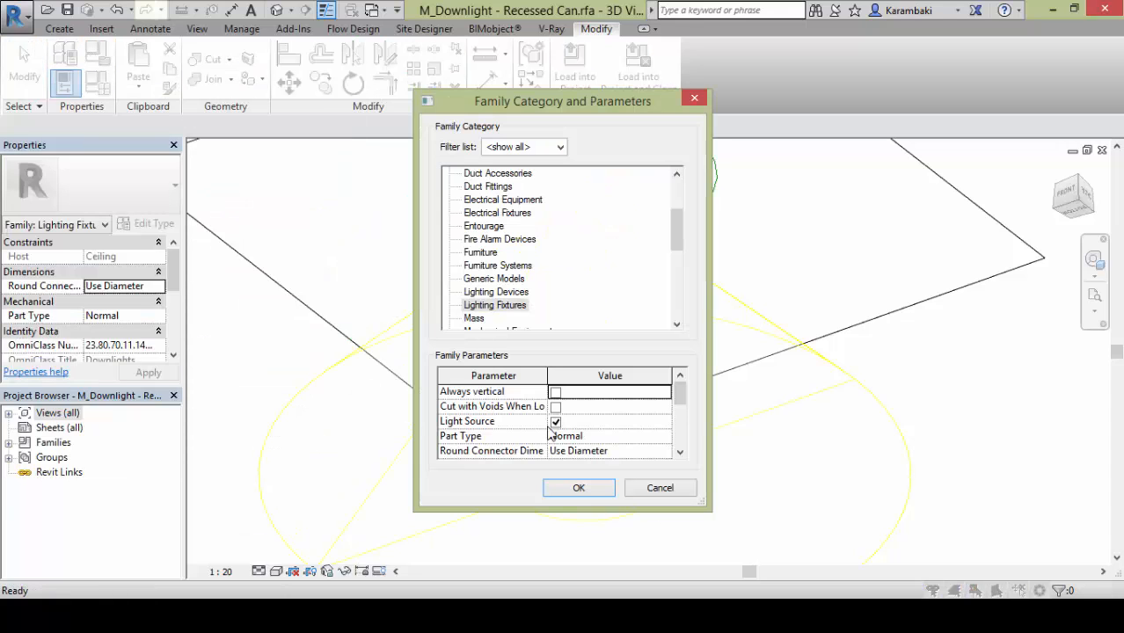
{"action": "left_click", "coordinate": [579, 489]}
{"action": "scroll", "coordinate": [576, 496], "scroll_direction": "down", "scroll_amount": 2}
{"action": "middle_click_drag", "start_coordinate": [578, 499], "coordinate": [559, 476]}
{"action": "middle_click_drag", "start_coordinate": [559, 476], "coordinate": [564, 537], "text": "shift"}
Load the downlight family into KConvert.rfa only and place one instance on the Ceiling Based host
{"action": "left_click", "coordinate": [576, 88]}
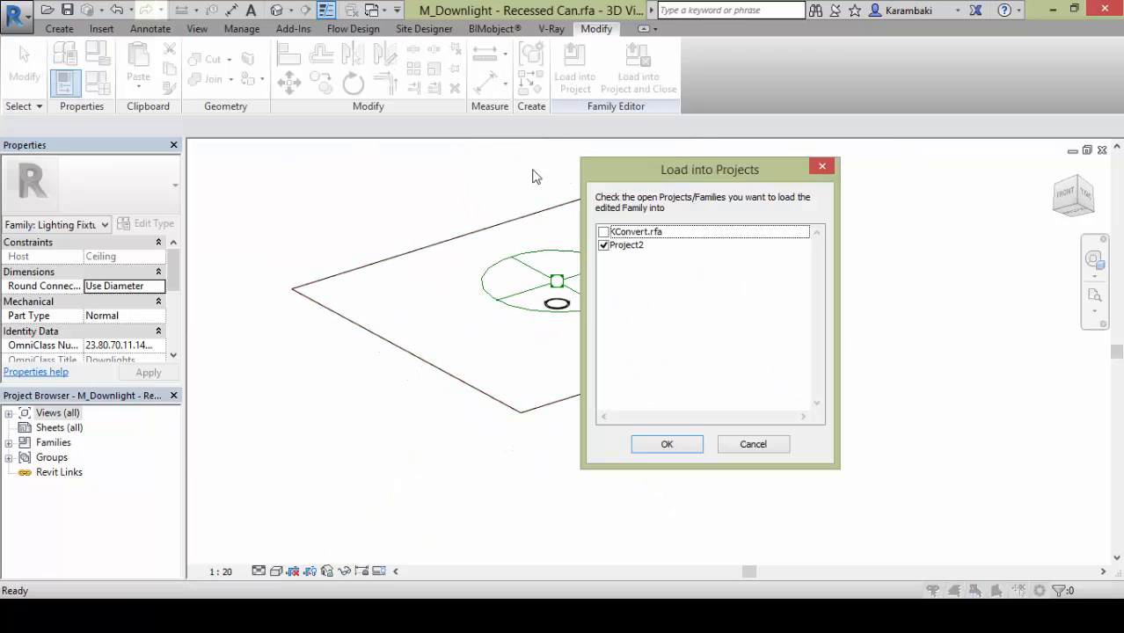
{"action": "left_click", "coordinate": [663, 446]}
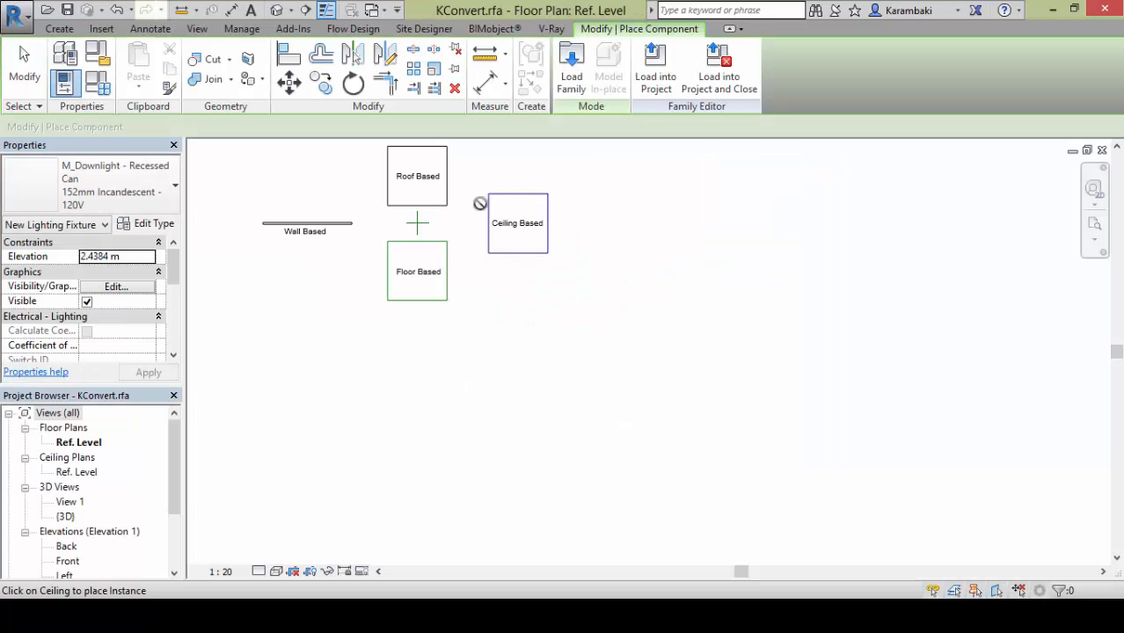
{"action": "scroll", "coordinate": [479, 203], "scroll_direction": "up", "scroll_amount": 5}
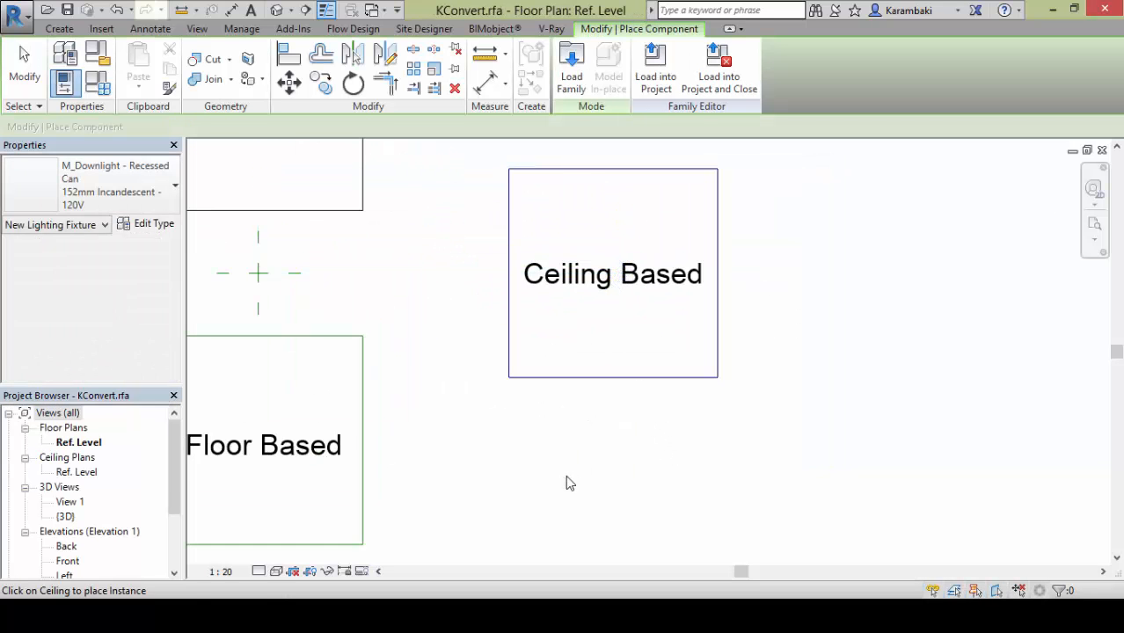
{"action": "key", "text": "Escape"}
Delete the wall, roof and floor hosts together with their text labels from the reference level plan
{"action": "scroll", "coordinate": [676, 378], "scroll_direction": "down", "scroll_amount": 2}
{"action": "left_click_drag", "start_coordinate": [224, 480], "coordinate": [224, 479]}
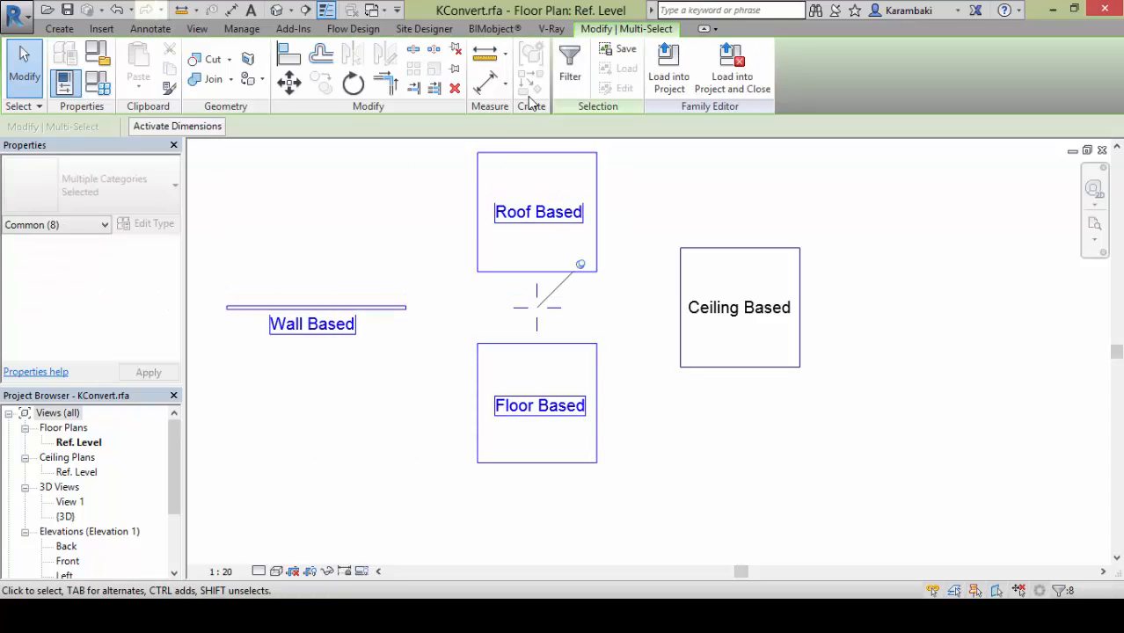
{"action": "left_click", "coordinate": [455, 89]}
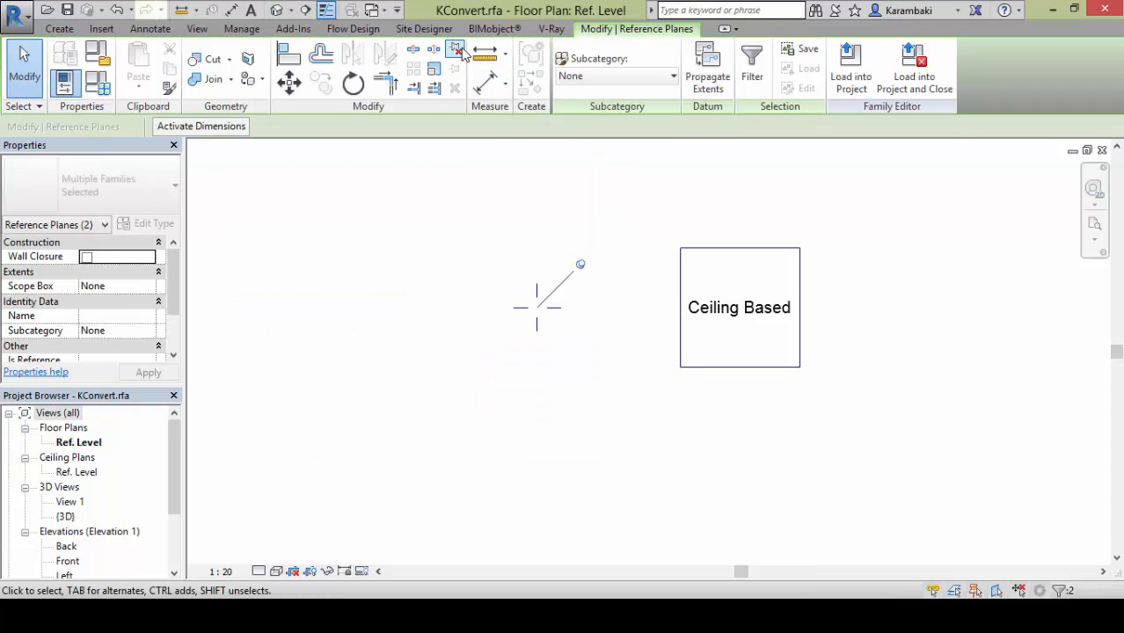
Unpin the two centre reference planes and move them to the middle of the Ceiling Based host
{"action": "key", "text": "m"}
{"action": "key", "text": "v"}
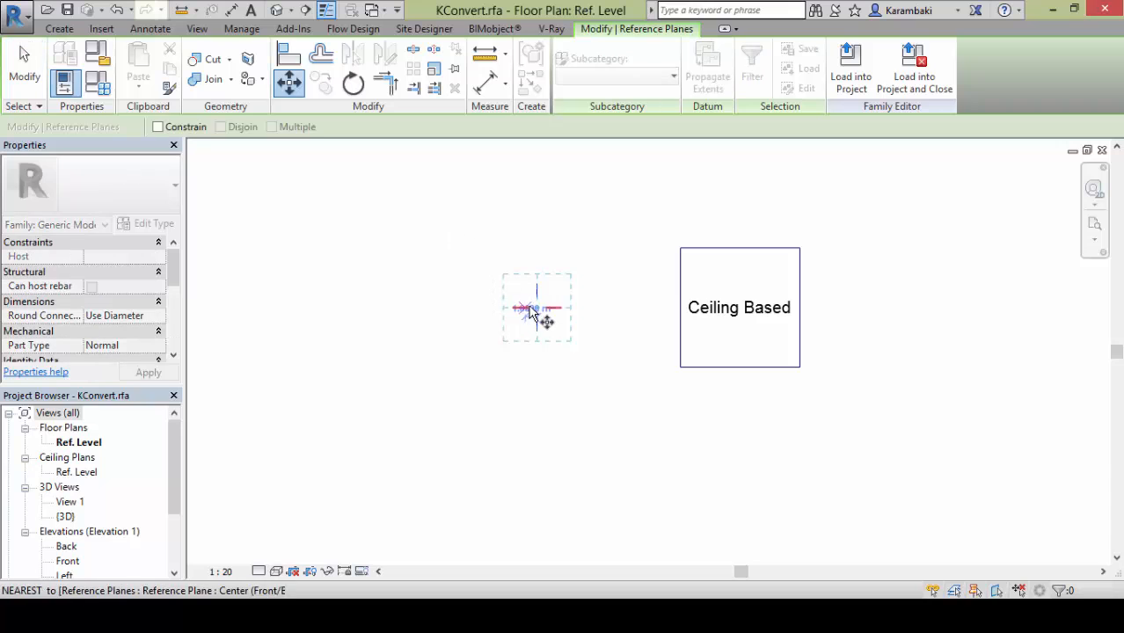
{"action": "scroll", "coordinate": [739, 309], "scroll_direction": "up", "scroll_amount": 5}
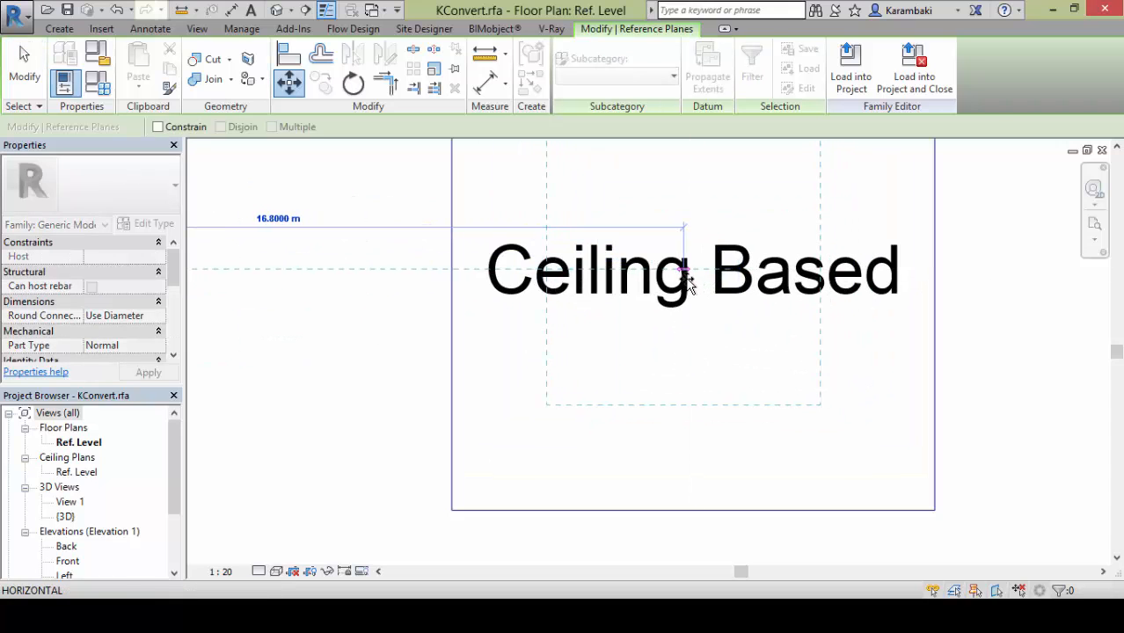
{"action": "key", "text": "Escape"}
{"action": "key", "text": "Escape"}
{"action": "left_click", "coordinate": [763, 278]}
{"action": "key", "text": "Escape"}
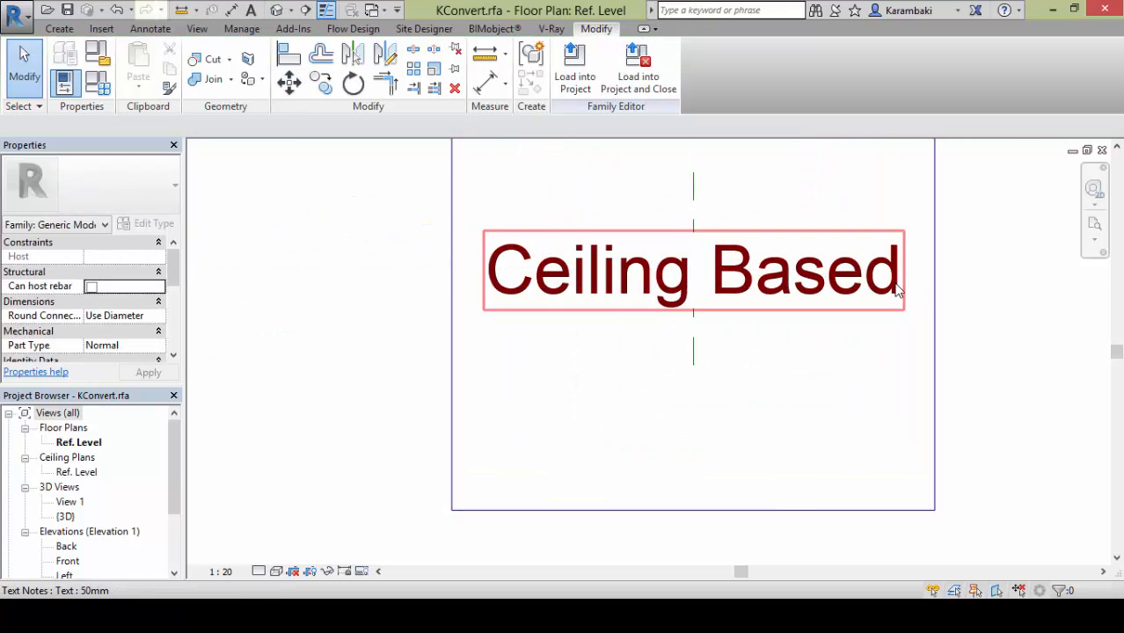
Delete the Ceiling Based text label and move both reference planes onto the centre of the placed downlight
{"action": "left_click", "coordinate": [813, 256]}
{"action": "left_click", "coordinate": [454, 89]}
{"action": "left_click", "coordinate": [694, 229]}
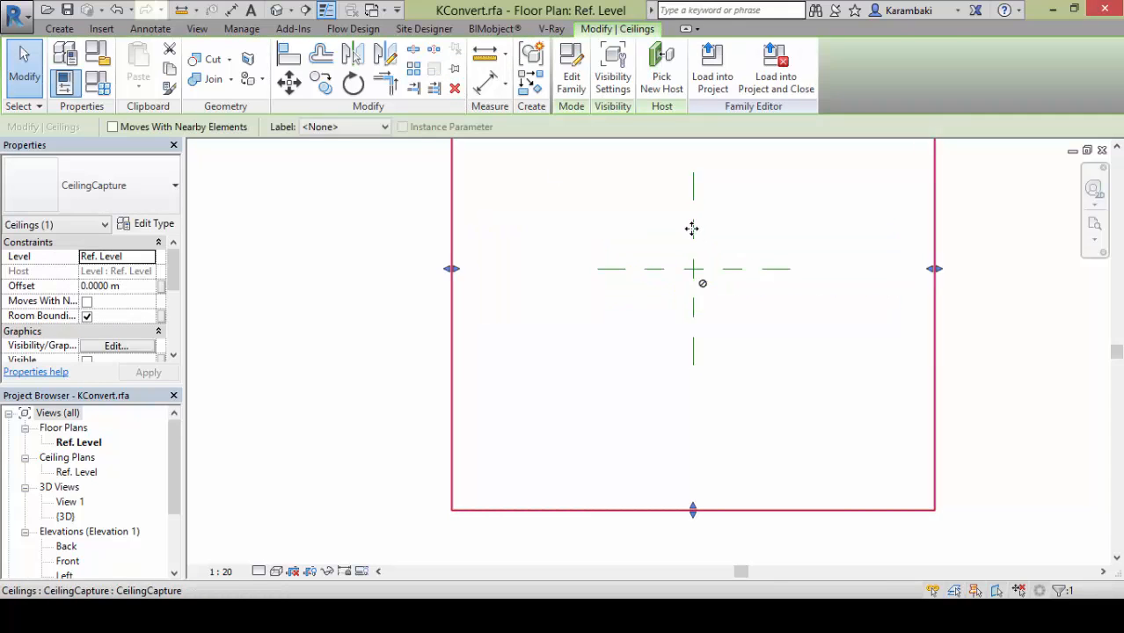
{"action": "left_click", "coordinate": [693, 232]}
{"action": "left_click", "coordinate": [732, 270], "text": "ctrl"}
{"action": "scroll", "coordinate": [732, 269], "scroll_direction": "up", "scroll_amount": 3}
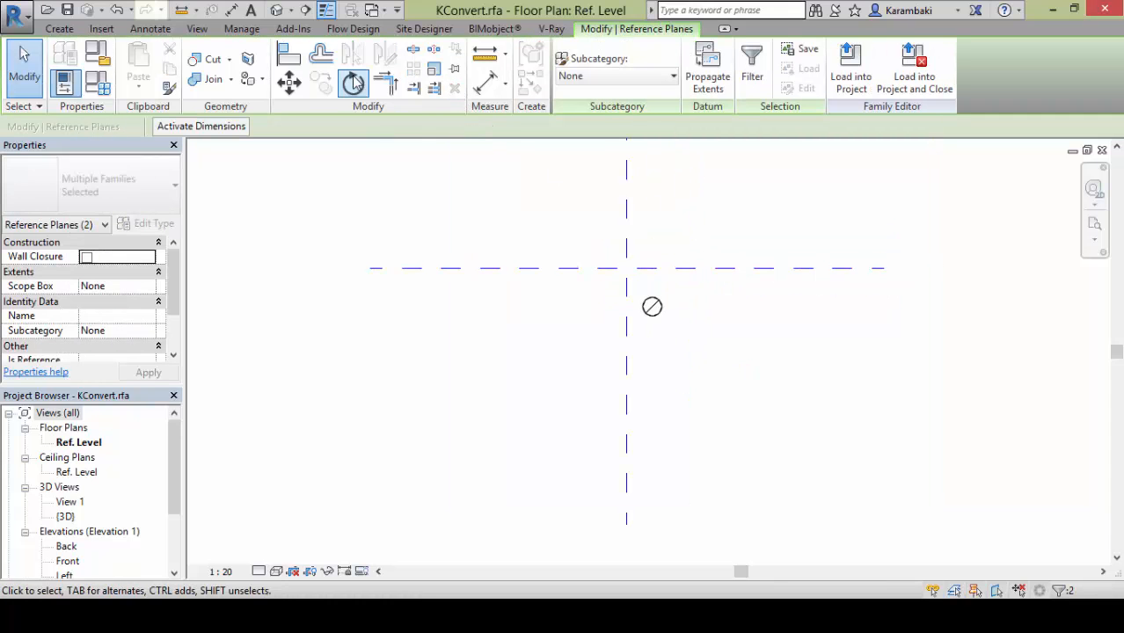
{"action": "left_click", "coordinate": [291, 83]}
{"action": "scroll", "coordinate": [661, 332], "scroll_direction": "up", "scroll_amount": 2}
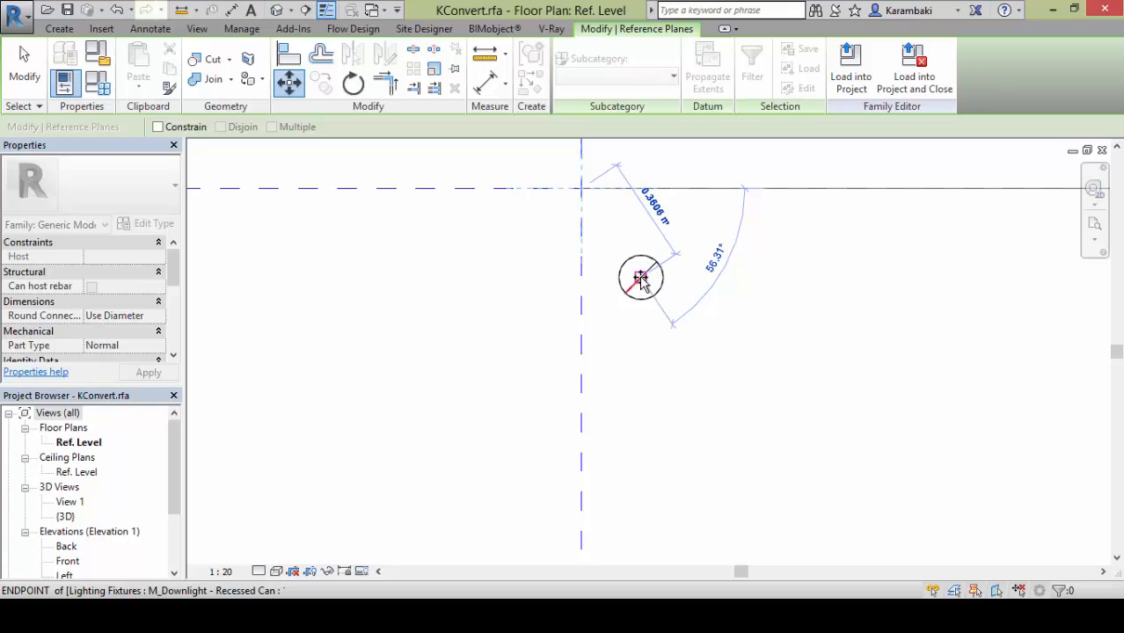
{"action": "left_click", "coordinate": [640, 277]}
{"action": "scroll", "coordinate": [597, 292], "scroll_direction": "down", "scroll_amount": 5}
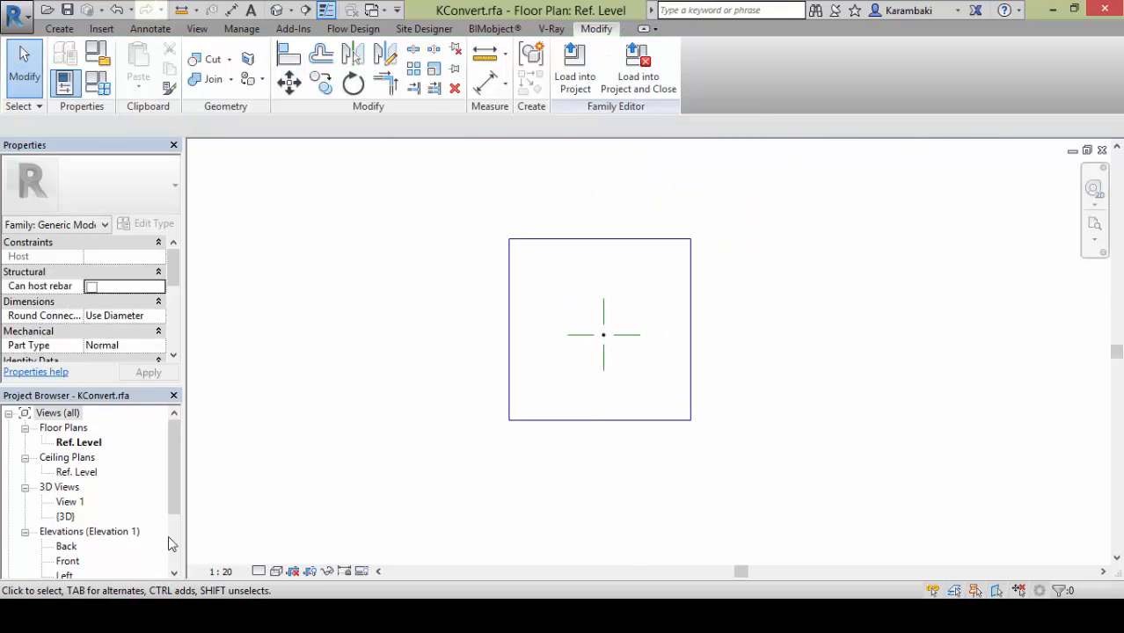
Examine how the placed downlight sits in the ceiling host in the Front elevation
{"action": "double_click", "coordinate": [68, 560]}
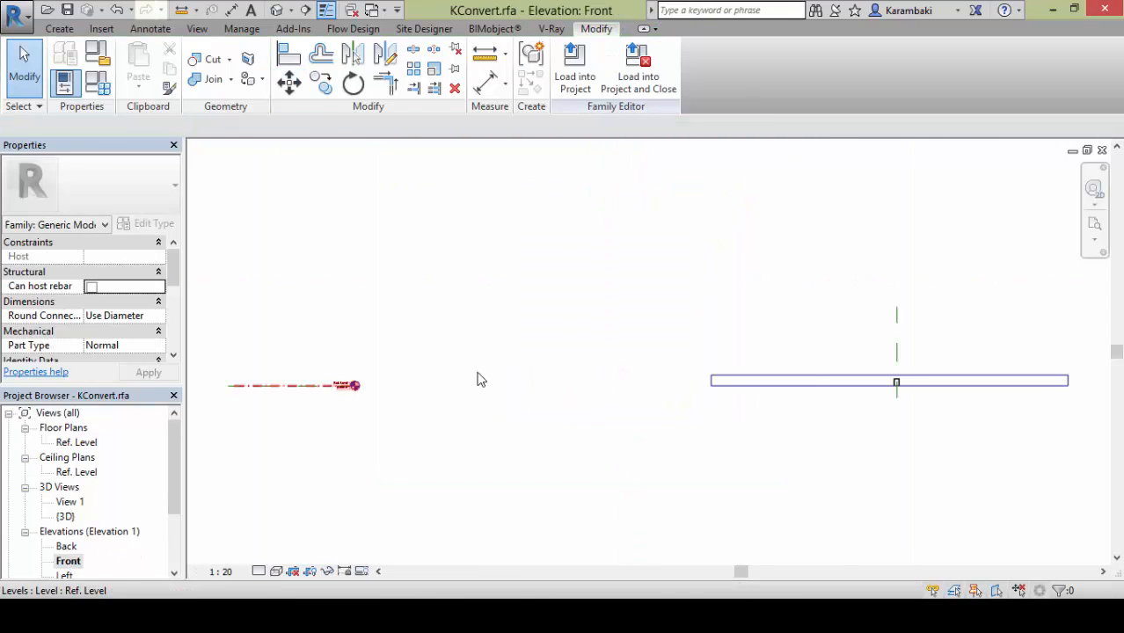
{"action": "scroll", "coordinate": [1011, 366], "scroll_direction": "up", "scroll_amount": 3}
{"action": "middle_click_drag", "start_coordinate": [788, 382], "coordinate": [702, 281]}
{"action": "scroll", "coordinate": [701, 281], "scroll_direction": "up", "scroll_amount": 5}
{"action": "left_click", "coordinate": [678, 313]}
{"action": "scroll", "coordinate": [713, 384], "scroll_direction": "up", "scroll_amount": 2}
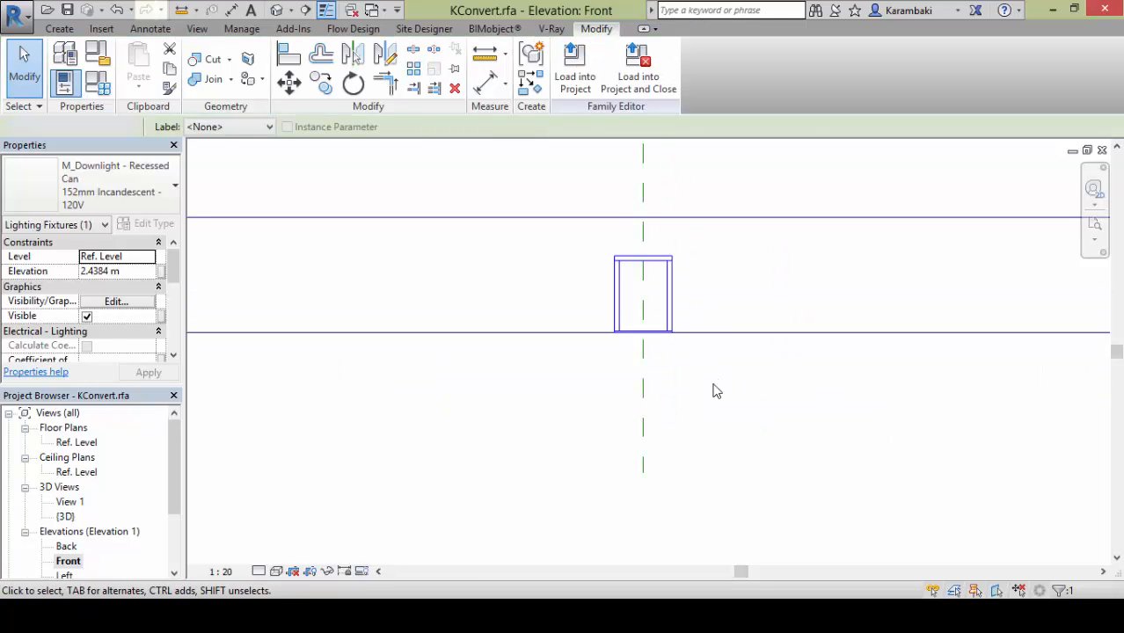
{"action": "left_click", "coordinate": [713, 390]}
Examine the ceiling host and the recessed downlight from below in the 3D view
{"action": "left_click", "coordinate": [277, 10]}
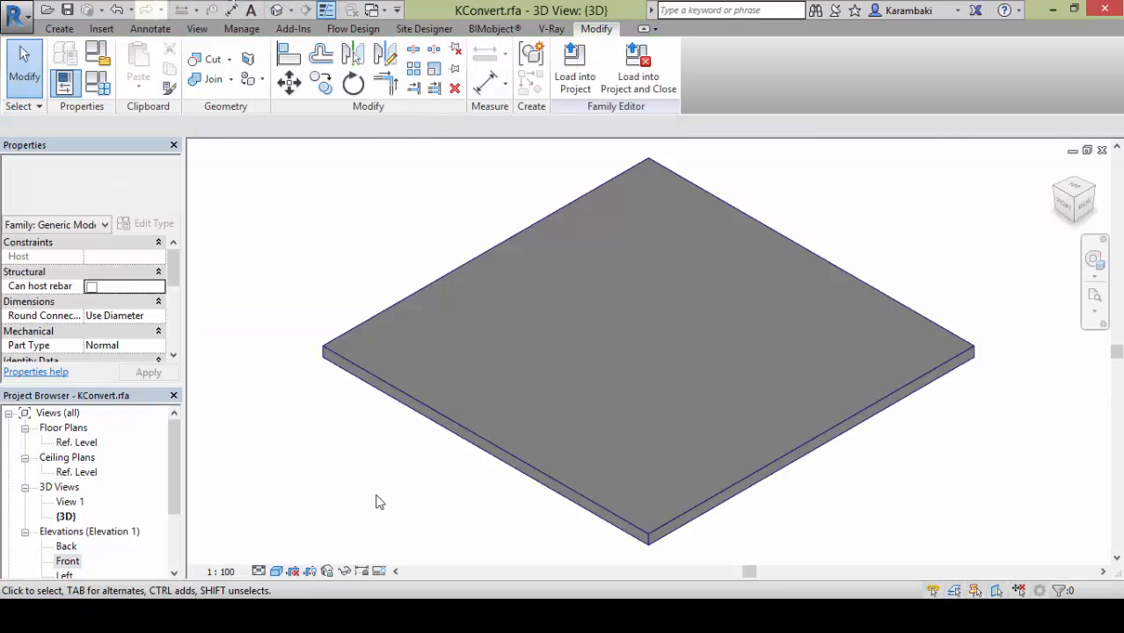
{"action": "middle_click_drag", "start_coordinate": [380, 502], "coordinate": [528, 273], "text": "shift"}
{"action": "scroll", "coordinate": [660, 325], "scroll_direction": "up", "scroll_amount": 4}
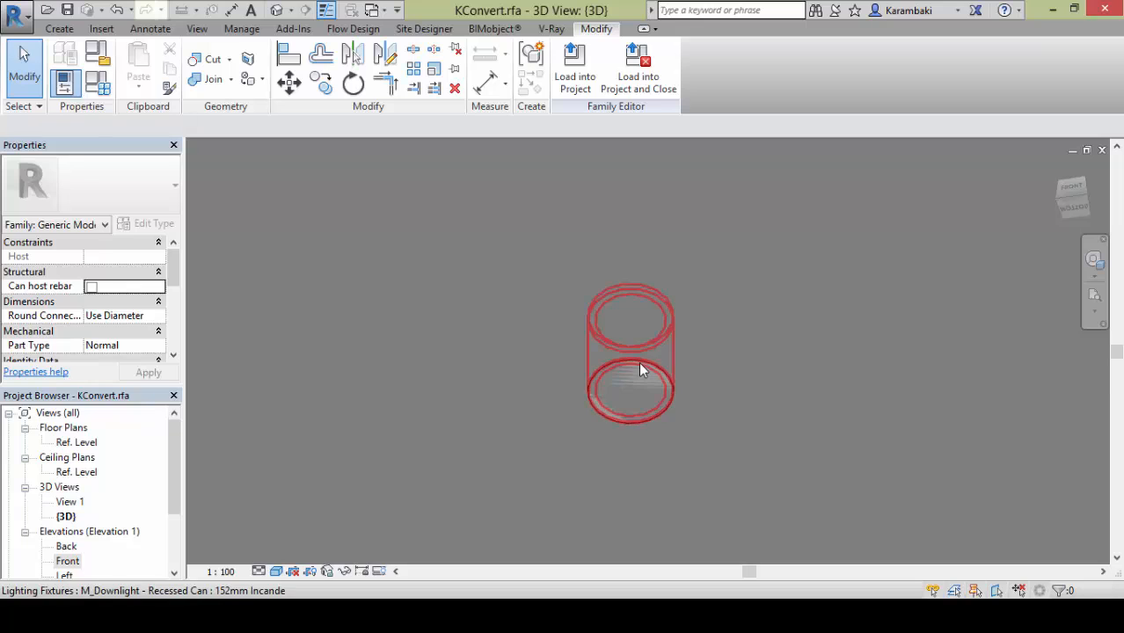
{"action": "left_click", "coordinate": [638, 361]}
{"action": "key", "text": "Escape"}
{"action": "scroll", "coordinate": [648, 205], "scroll_direction": "down", "scroll_amount": 7}
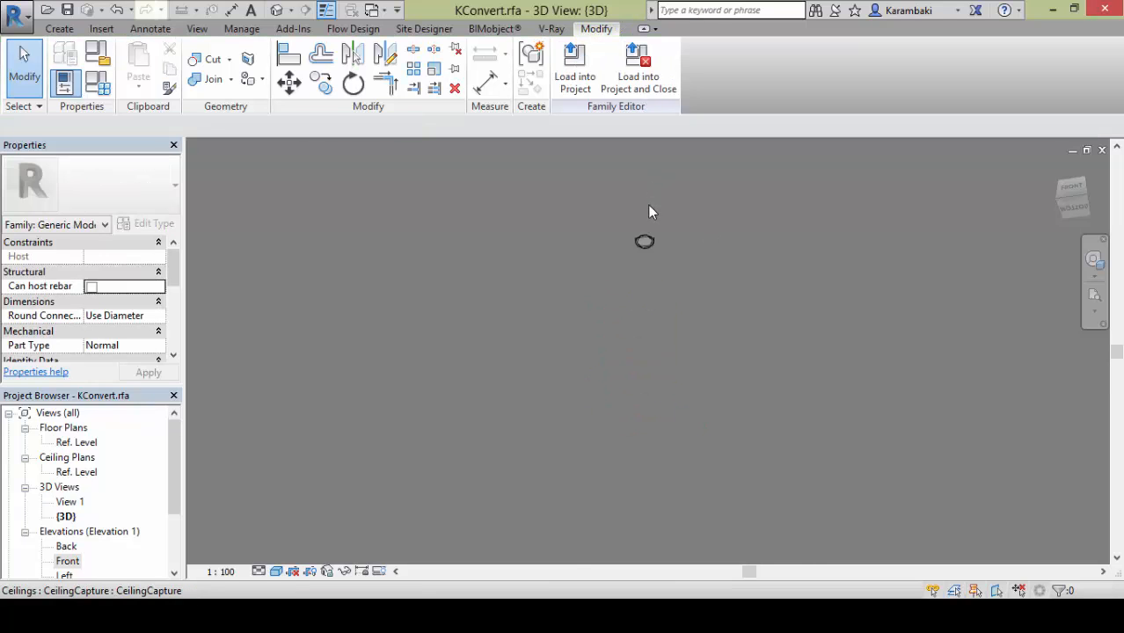
{"action": "middle_click_drag", "start_coordinate": [649, 209], "coordinate": [380, 379], "text": "shift"}
Create a new family from the face-based generic model template
{"action": "left_click", "coordinate": [10, 12]}
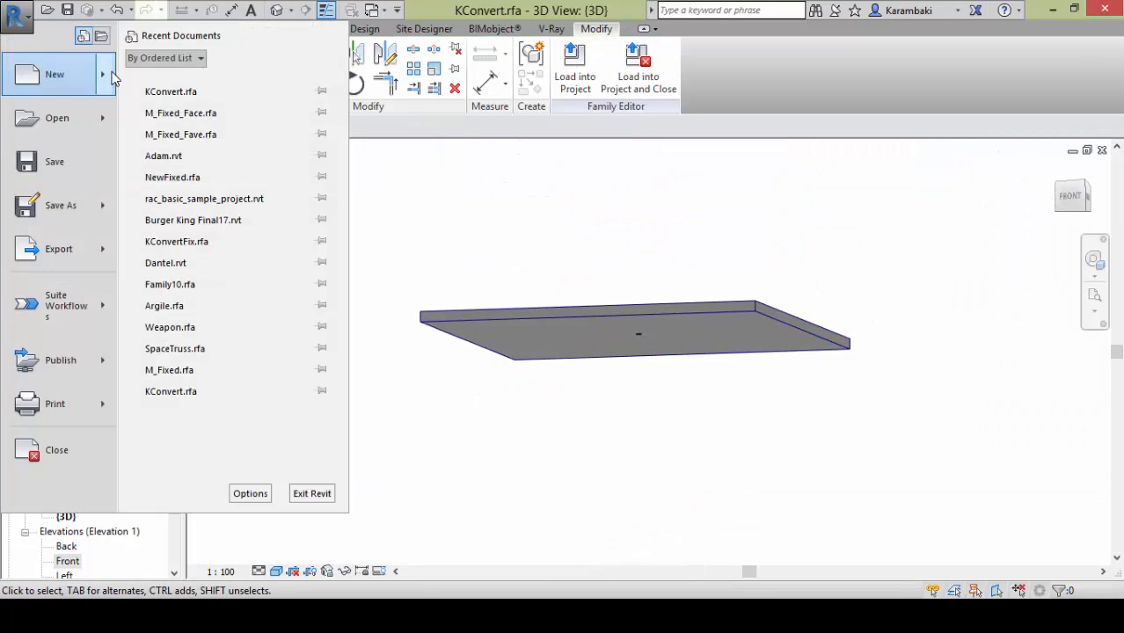
{"action": "mouse_move", "coordinate": [50, 76]}
{"action": "left_click", "coordinate": [167, 114]}
{"action": "left_click_drag", "start_coordinate": [860, 101], "coordinate": [859, 171]}
{"action": "double_click", "coordinate": [671, 192]}
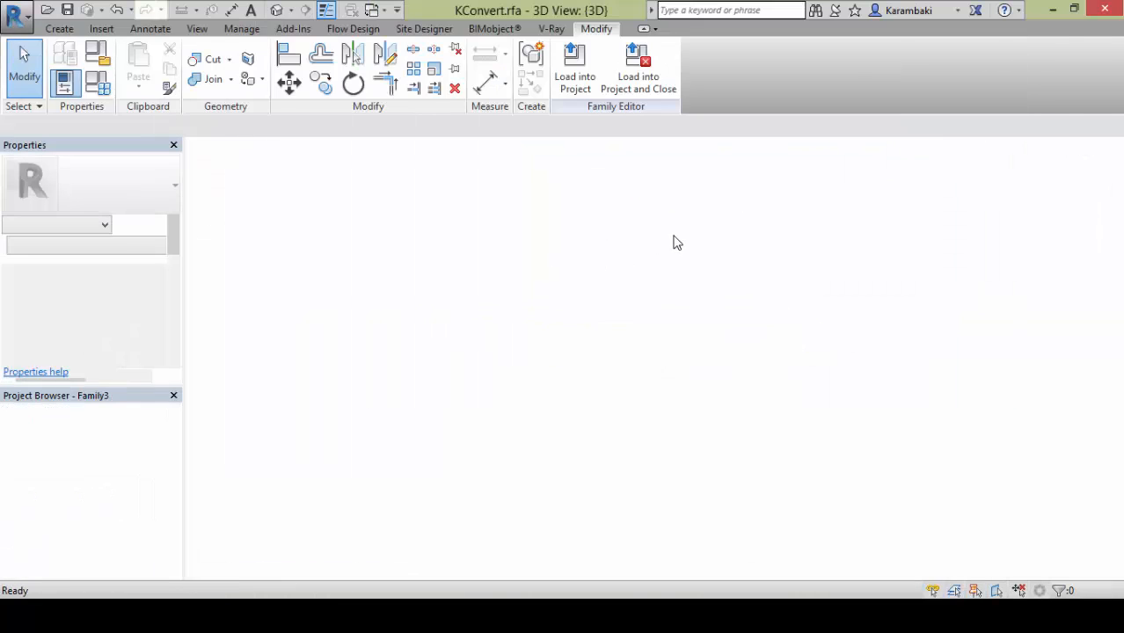
Set the new family's length units to meters with 3 decimal places and the m unit symbol
{"action": "key", "text": "u"}
{"action": "key", "text": "n"}
{"action": "left_click", "coordinate": [548, 173]}
{"action": "left_click", "coordinate": [295, 191]}
{"action": "left_click", "coordinate": [198, 249]}
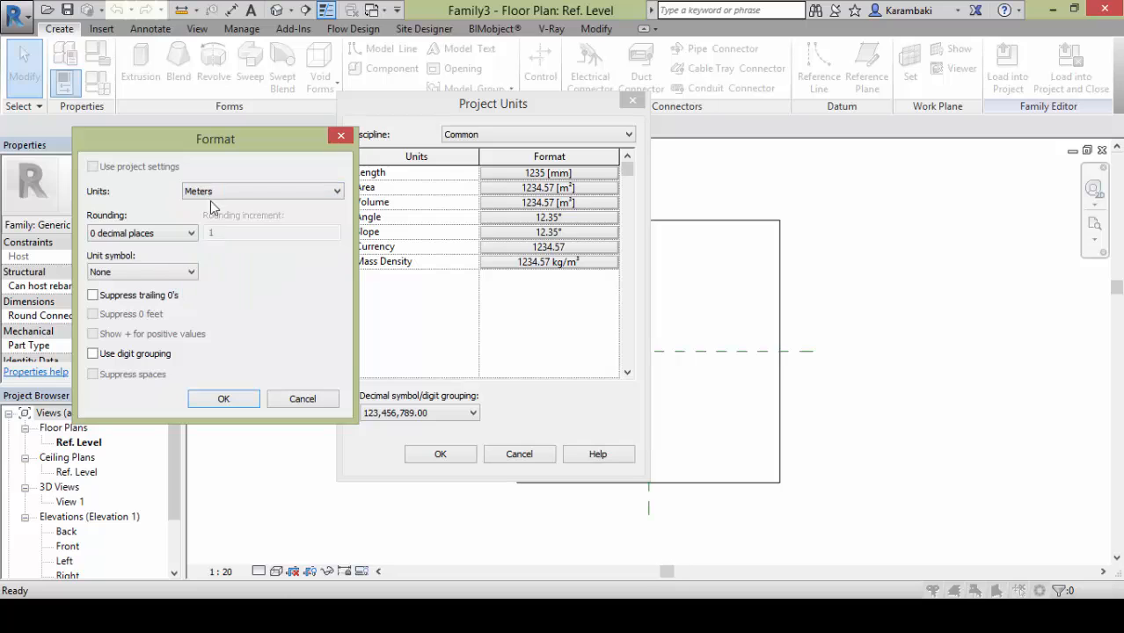
{"action": "left_click", "coordinate": [263, 190]}
{"action": "left_click", "coordinate": [155, 233]}
{"action": "left_click", "coordinate": [141, 293]}
{"action": "left_click", "coordinate": [150, 235]}
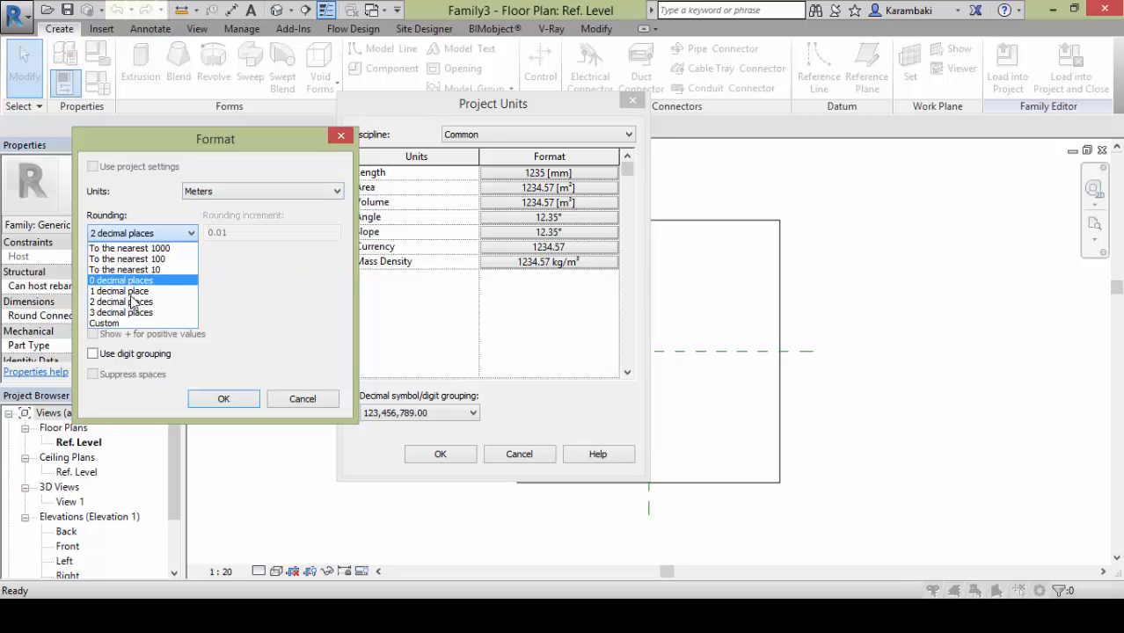
{"action": "left_click", "coordinate": [132, 313]}
{"action": "left_click", "coordinate": [141, 272]}
{"action": "left_click", "coordinate": [223, 398]}
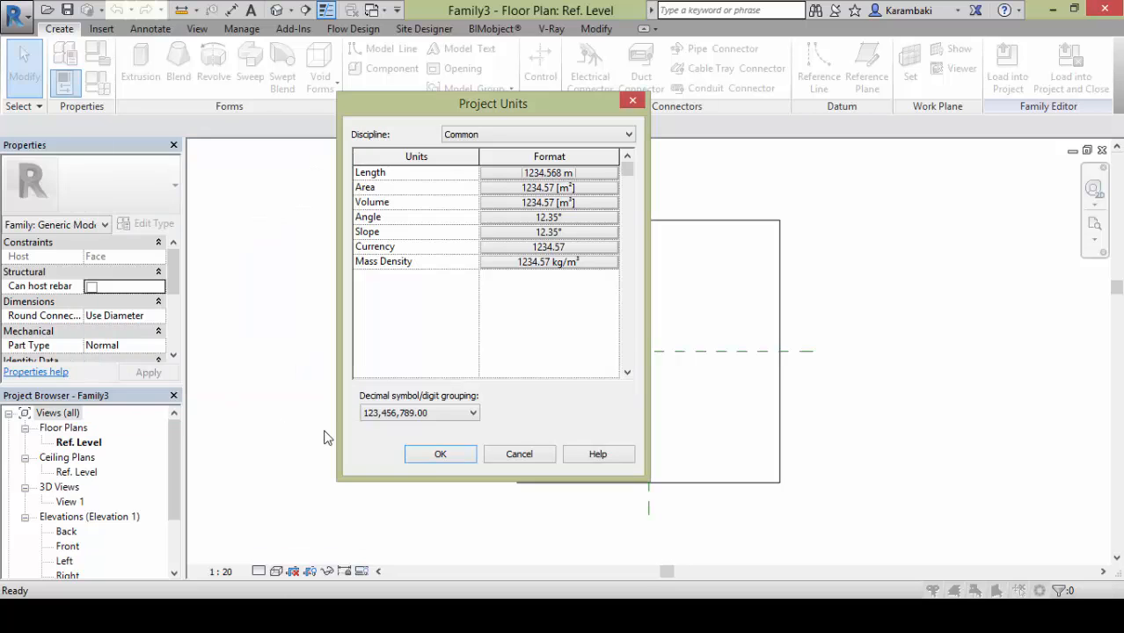
{"action": "left_click", "coordinate": [440, 454]}
Switch back to KConvert.rfa and load it into Family3 only
{"action": "left_click", "coordinate": [371, 9]}
{"action": "left_click", "coordinate": [405, 70]}
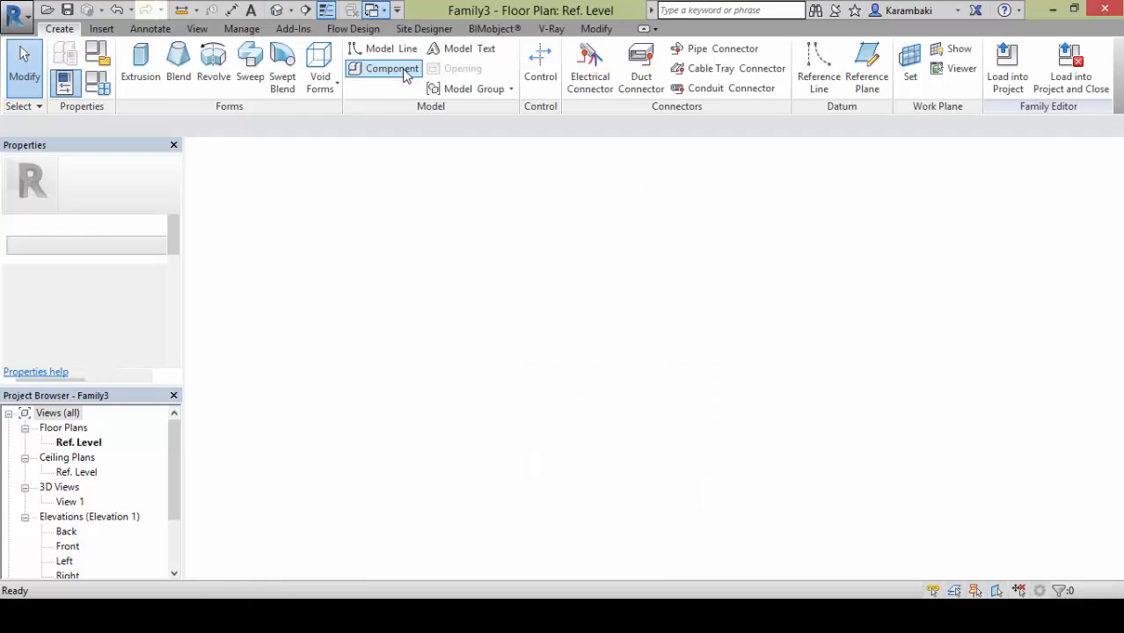
{"action": "left_click", "coordinate": [572, 59]}
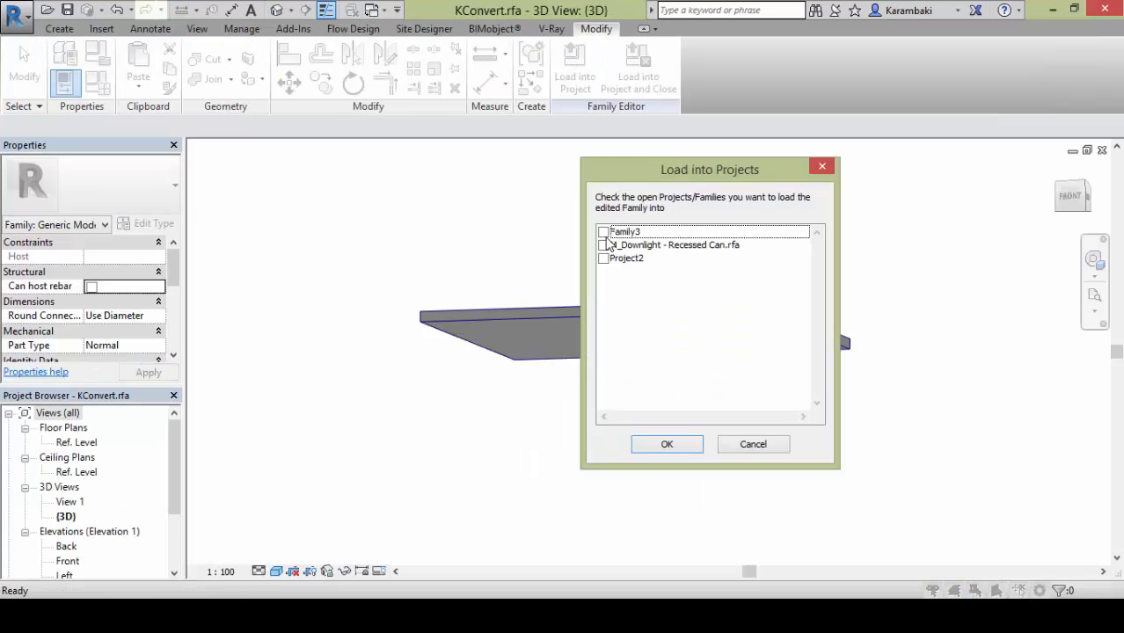
{"action": "left_click", "coordinate": [665, 444]}
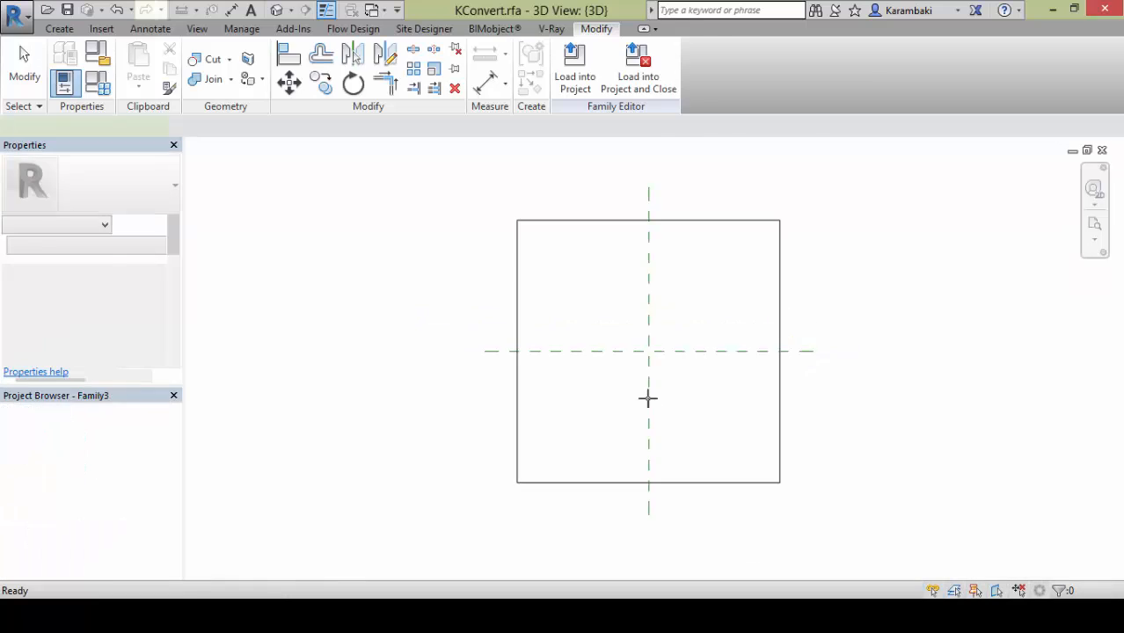
Place one KConvert component on the host face at the intersection of the two centre reference planes
{"action": "scroll", "coordinate": [648, 340], "scroll_direction": "up", "scroll_amount": 3}
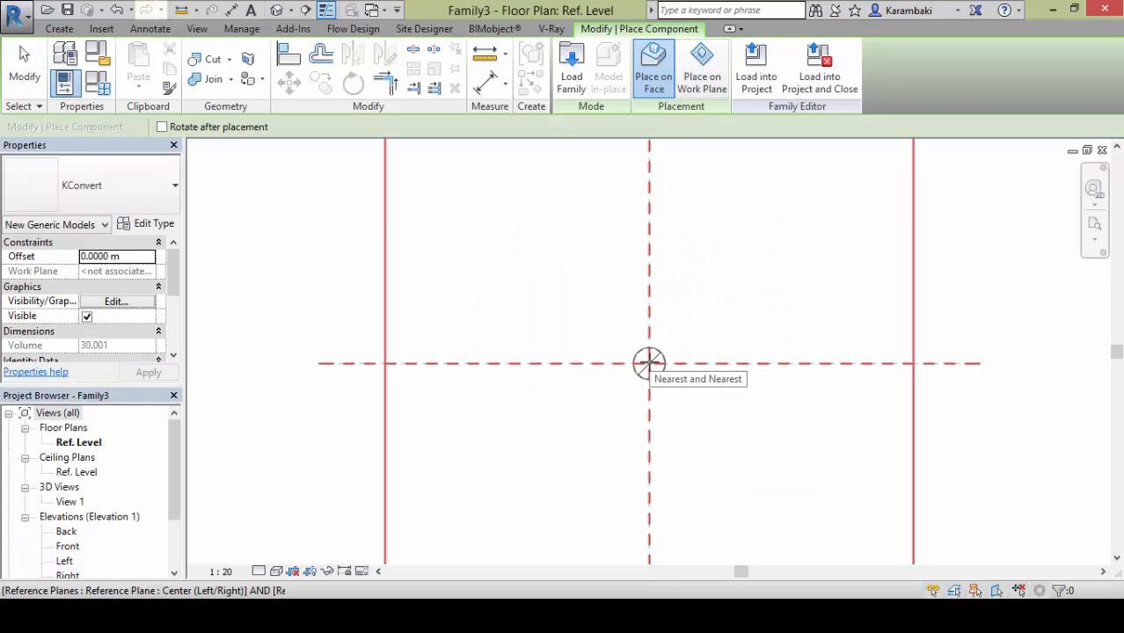
{"action": "scroll", "coordinate": [649, 362], "scroll_direction": "down", "scroll_amount": 2}
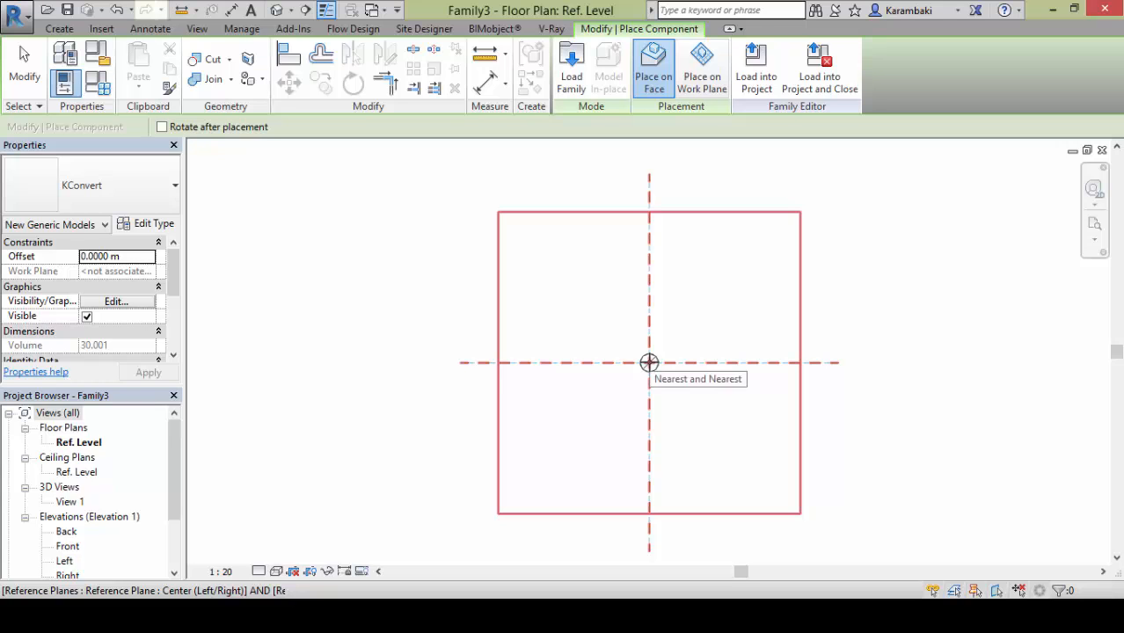
{"action": "left_click", "coordinate": [649, 362]}
{"action": "key", "text": "Escape"}
{"action": "key", "text": "Escape"}
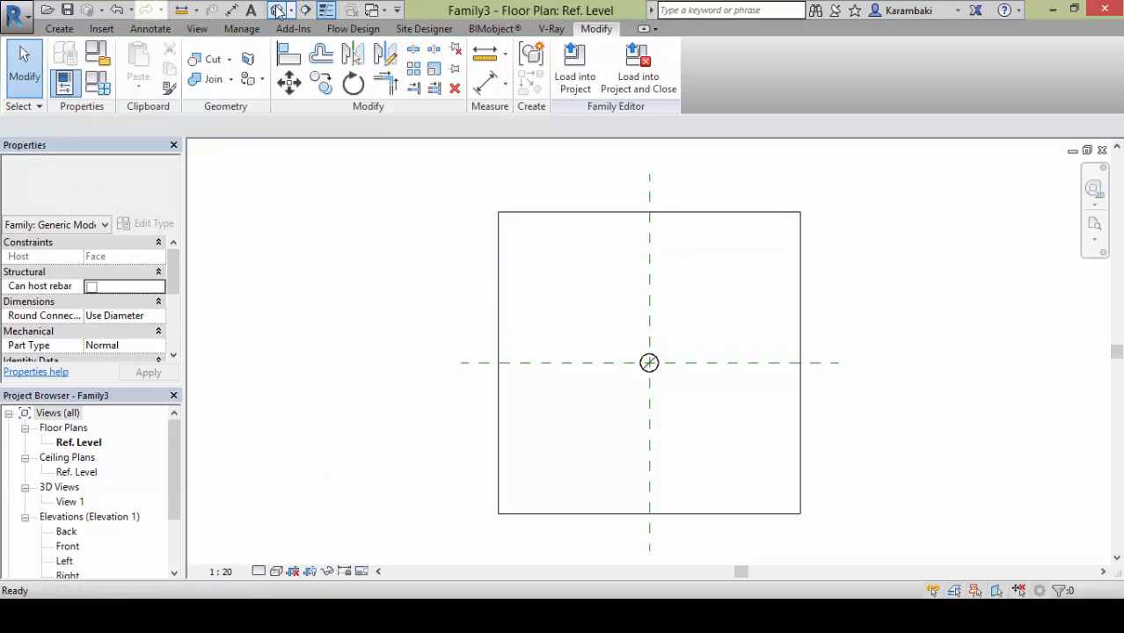
Examine the placed KConvert component against the host extrusion in the 3D view
{"action": "key", "text": "3"}
{"action": "key", "text": "d"}
{"action": "left_click", "coordinate": [630, 318]}
{"action": "left_click_drag", "start_coordinate": [648, 340], "coordinate": [649, 327]}
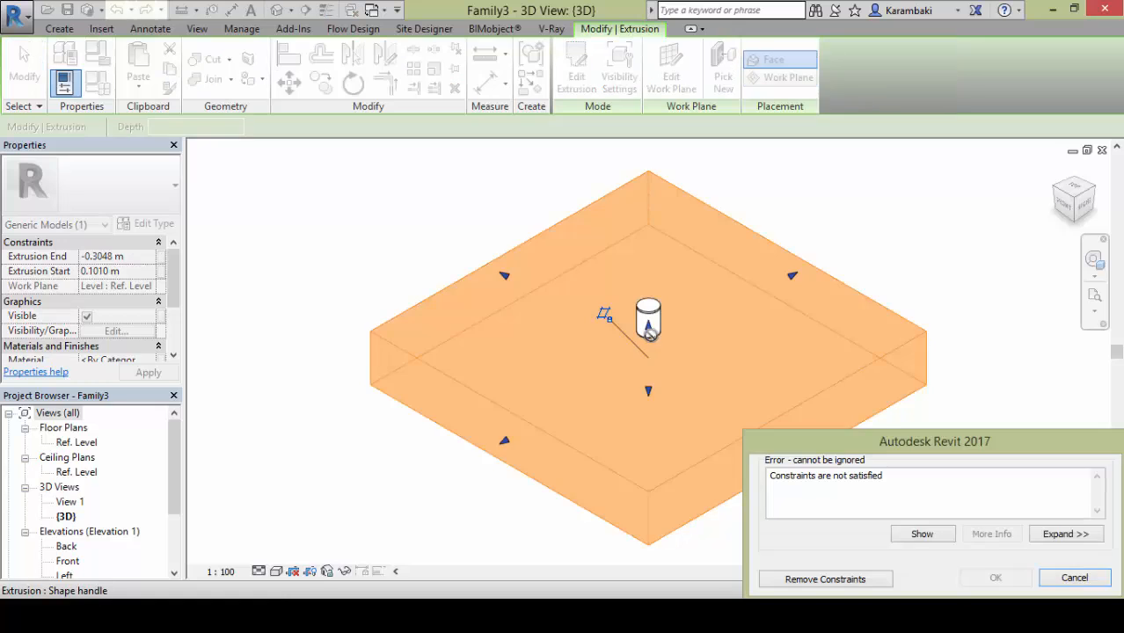
{"action": "key", "text": "Escape"}
{"action": "left_click", "coordinate": [660, 338]}
{"action": "middle_click_drag", "start_coordinate": [818, 378], "coordinate": [926, 256], "text": "shift"}
{"action": "key", "text": "Escape"}
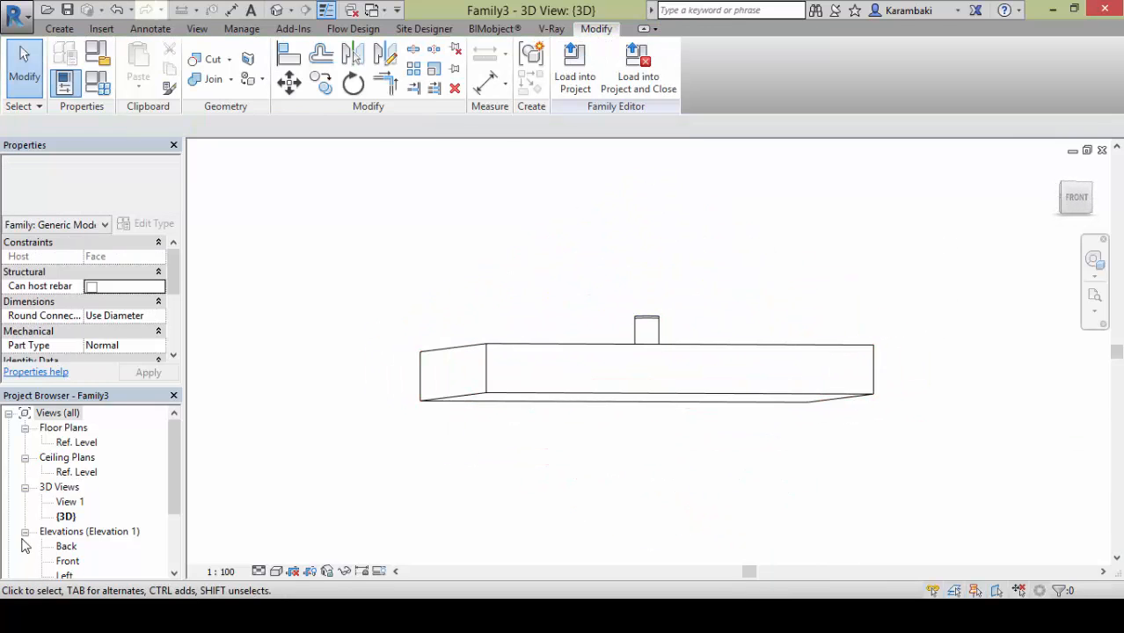
Inspect where the component meets the host extrusion in the Front elevation using the Realistic visual style
{"action": "double_click", "coordinate": [66, 561]}
{"action": "scroll", "coordinate": [653, 489], "scroll_direction": "up", "scroll_amount": 4}
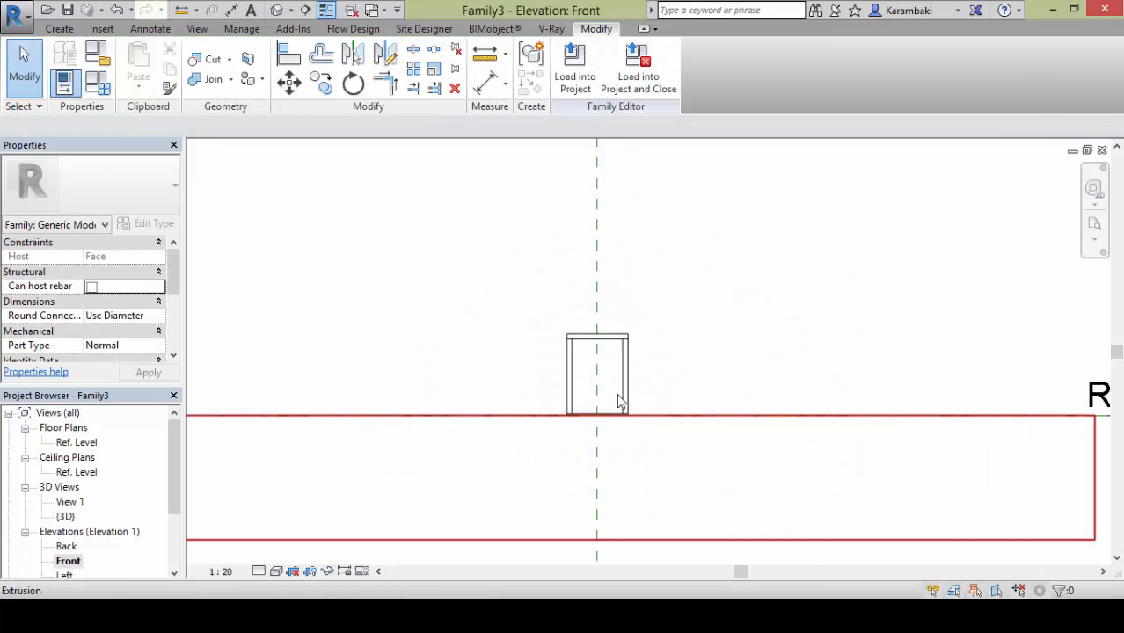
{"action": "left_click", "coordinate": [619, 396]}
{"action": "left_click", "coordinate": [276, 571]}
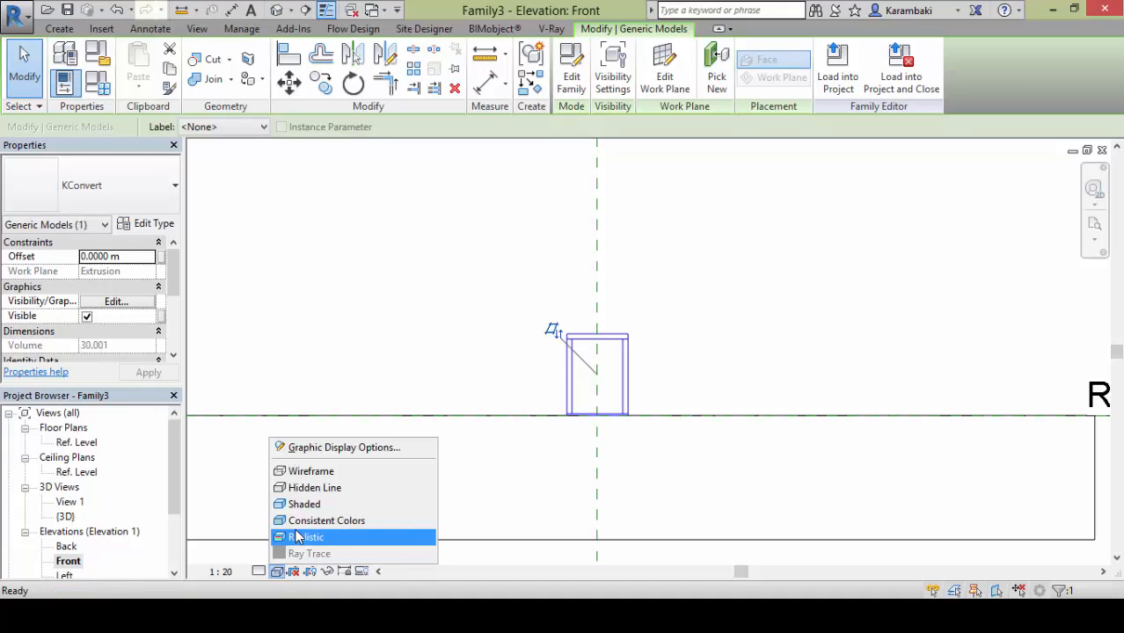
{"action": "left_click", "coordinate": [297, 536]}
{"action": "scroll", "coordinate": [606, 382], "scroll_direction": "up", "scroll_amount": 2}
{"action": "left_click", "coordinate": [637, 400]}
{"action": "scroll", "coordinate": [630, 502], "scroll_direction": "up", "scroll_amount": 3}
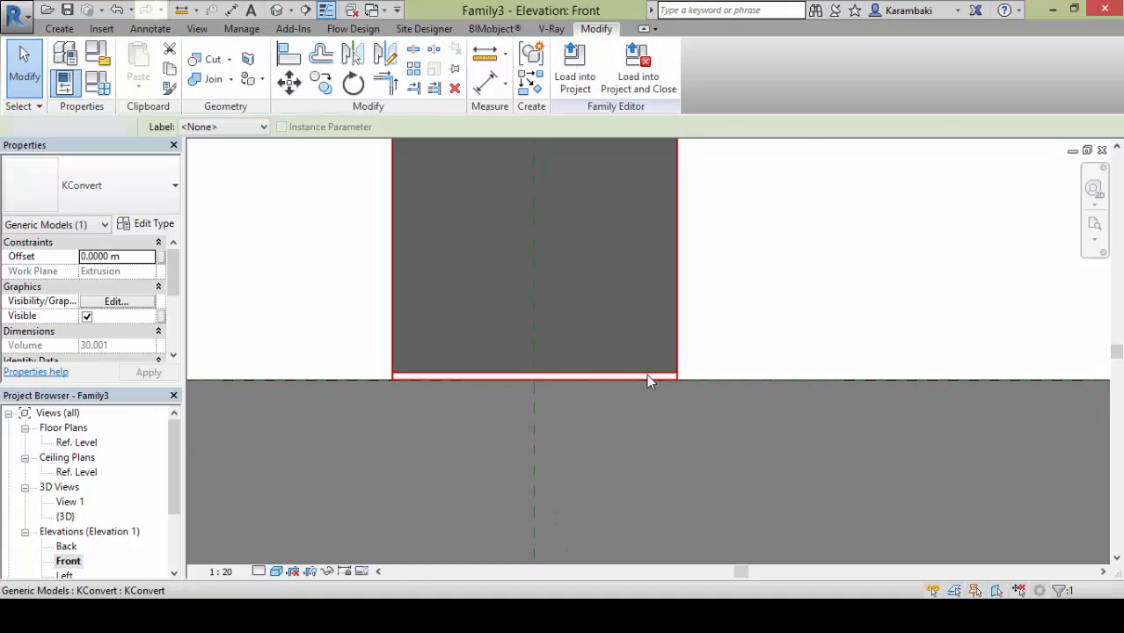
Flip the work plane of the KConvert component so it points down into the host extrusion
{"action": "left_click", "coordinate": [655, 377]}
{"action": "scroll", "coordinate": [655, 376], "scroll_direction": "down", "scroll_amount": 5}
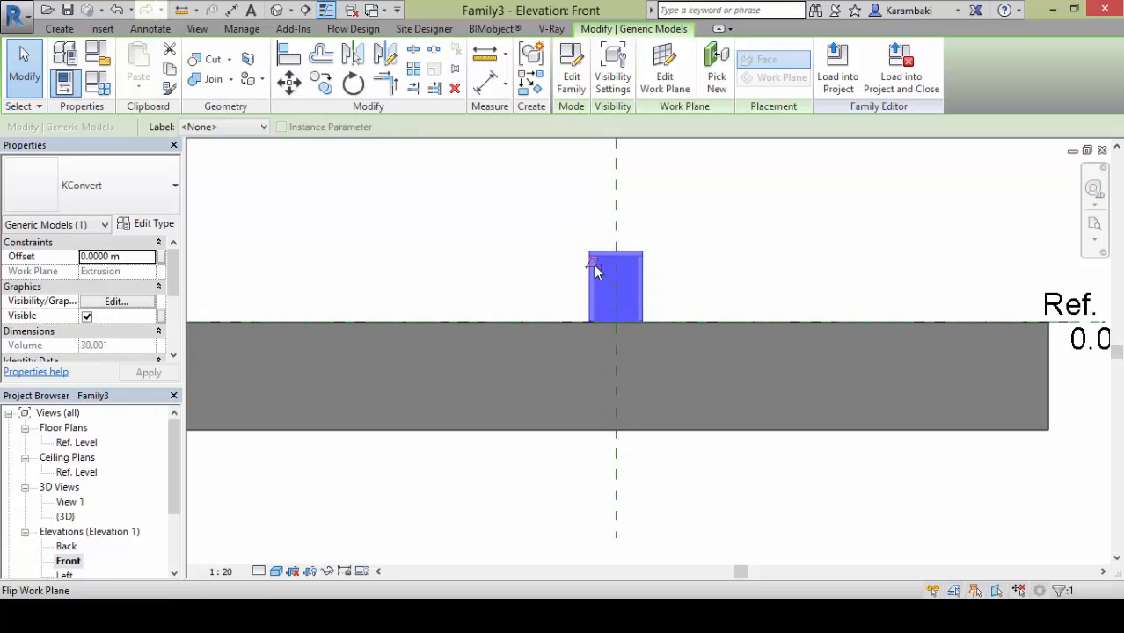
{"action": "key", "text": "Escape"}
Set the Front elevation's visual style to Wireframe and select the component inside the host
{"action": "left_click", "coordinate": [276, 571]}
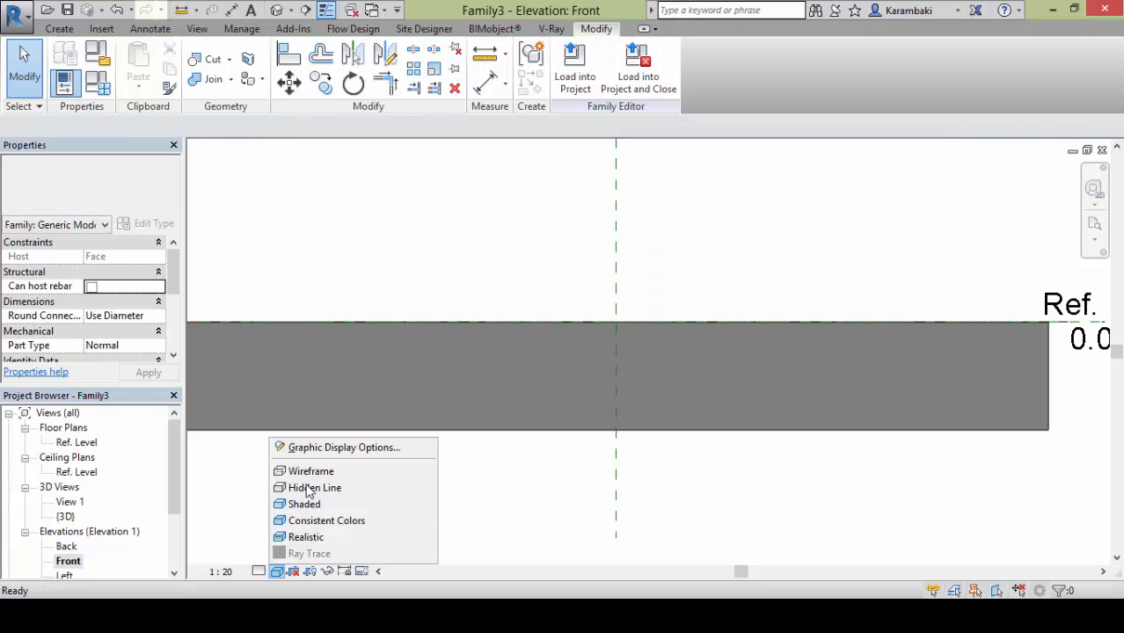
{"action": "left_click", "coordinate": [308, 470]}
{"action": "scroll", "coordinate": [585, 356], "scroll_direction": "up", "scroll_amount": 1}
{"action": "left_click", "coordinate": [597, 361]}
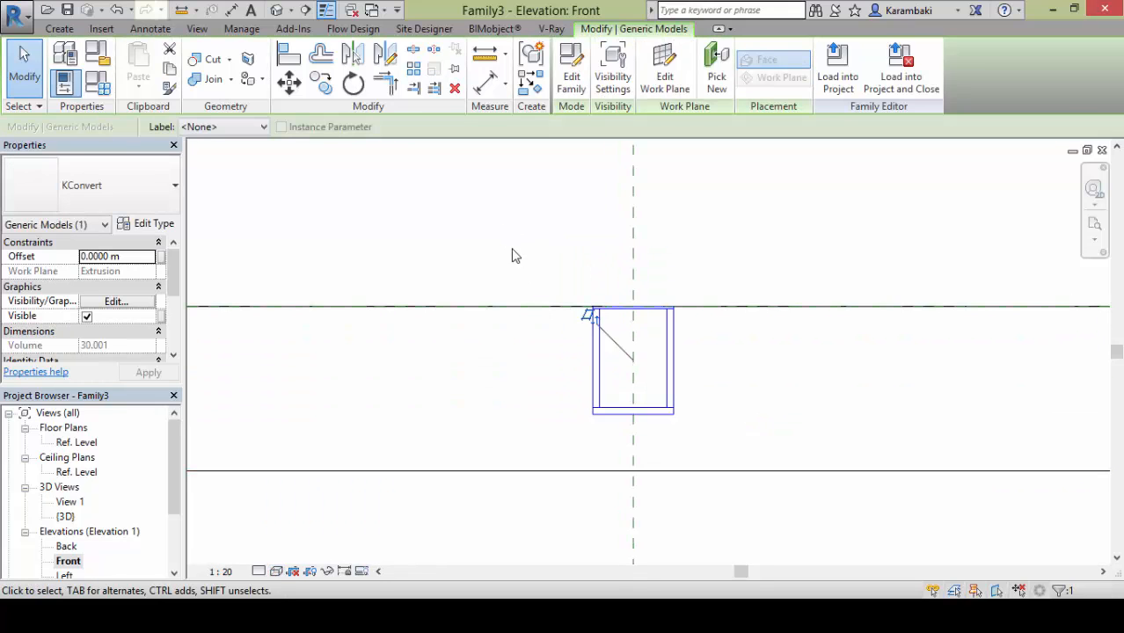
Align the component's upper edge with the Ref. Level line and lock the alignment
{"action": "left_click", "coordinate": [288, 58]}
{"action": "scroll", "coordinate": [263, 290], "scroll_direction": "down", "scroll_amount": 1}
{"action": "middle_click_drag", "start_coordinate": [211, 279], "coordinate": [506, 299]}
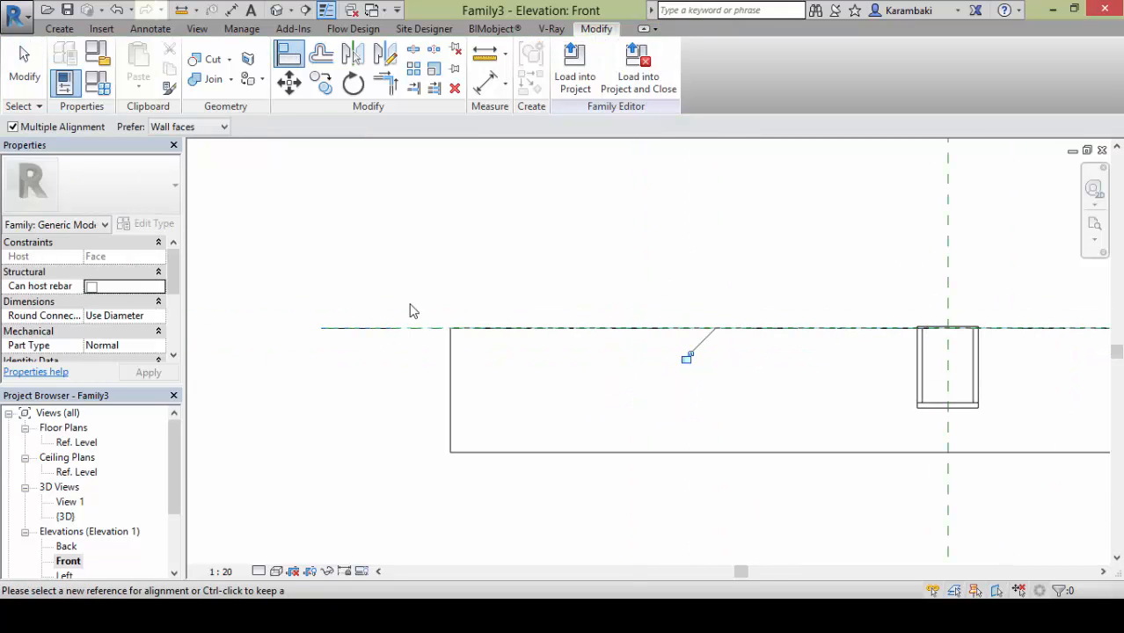
{"action": "left_click", "coordinate": [967, 330]}
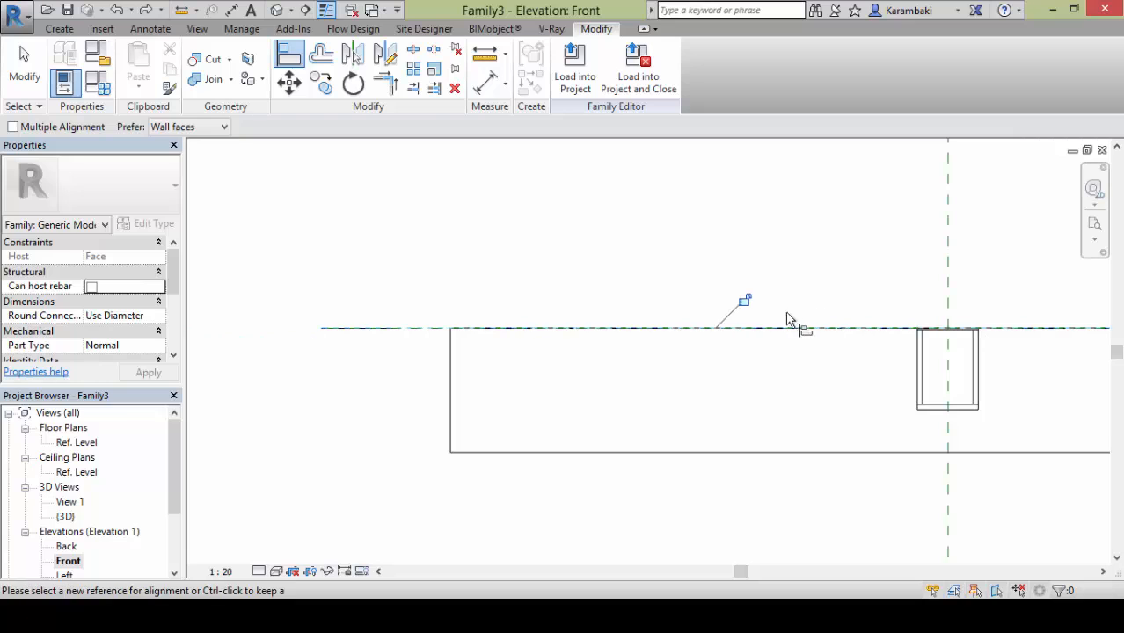
{"action": "key", "text": "Escape"}
{"action": "middle_click_drag", "start_coordinate": [818, 268], "coordinate": [654, 277]}
Review the type properties of the KConvert component for the downlight's parameters
{"action": "left_click", "coordinate": [658, 276]}
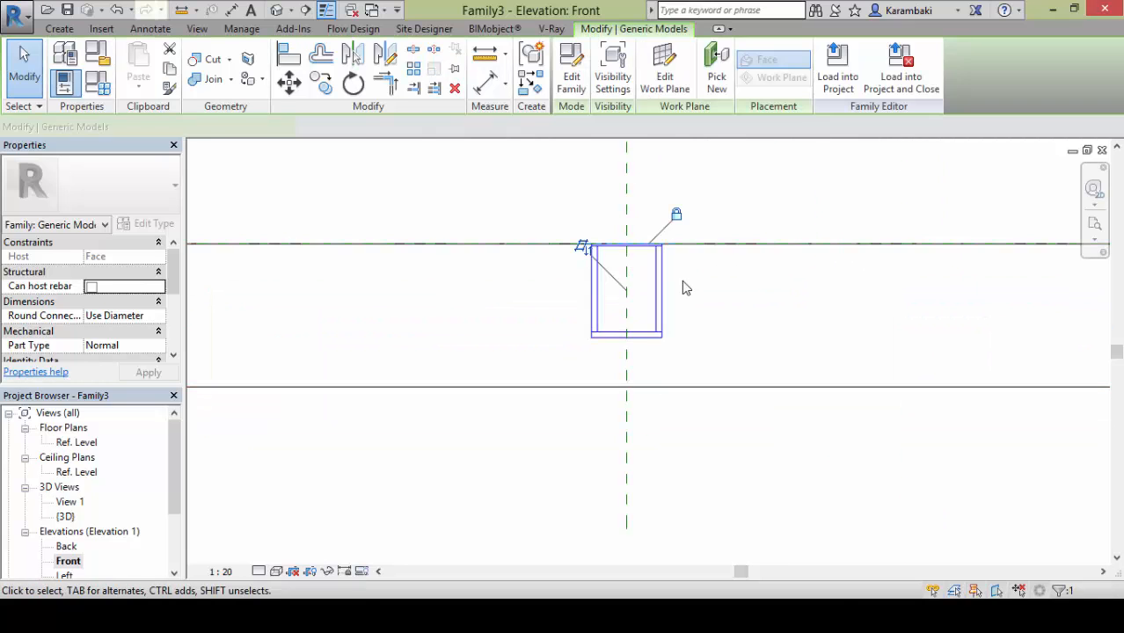
{"action": "scroll", "coordinate": [682, 281], "scroll_direction": "up", "scroll_amount": 2}
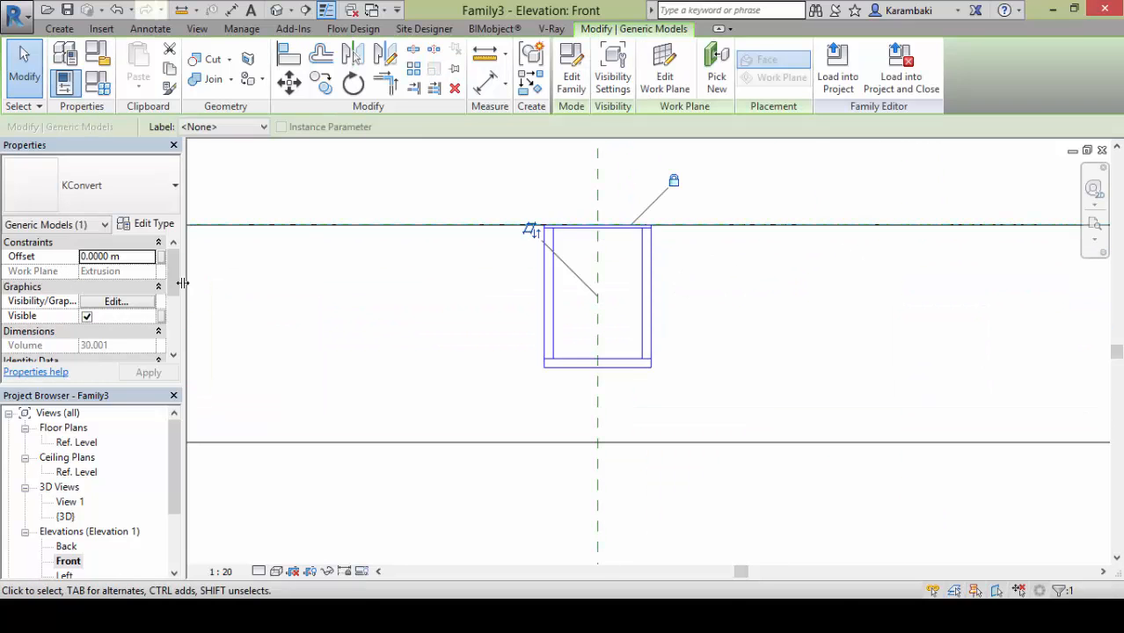
{"action": "left_click", "coordinate": [155, 224]}
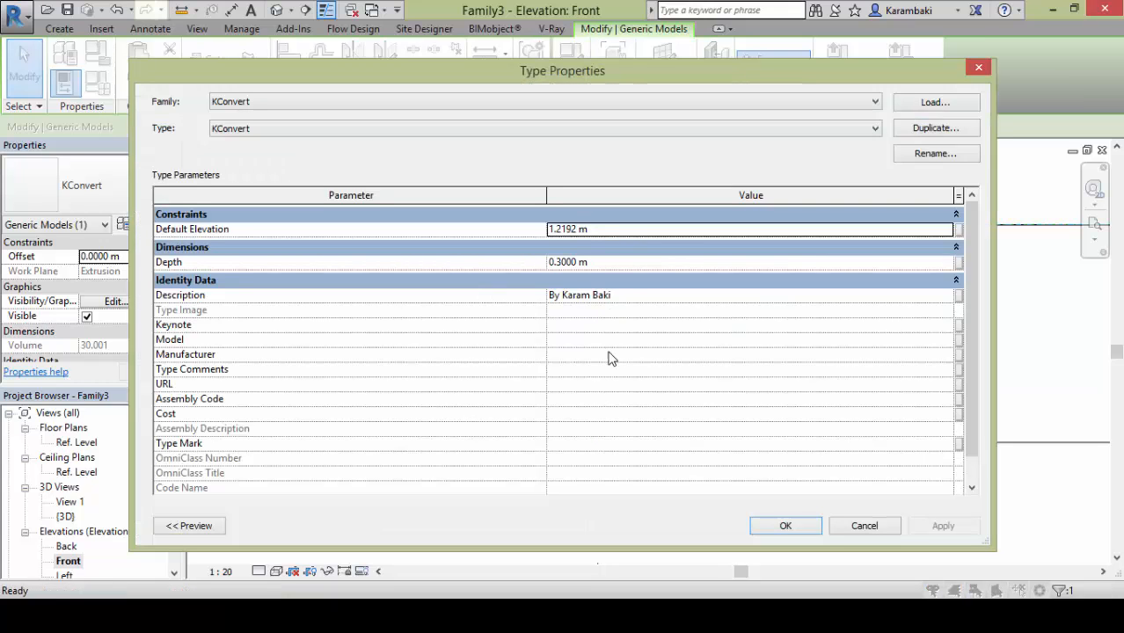
{"action": "key", "text": "Return"}
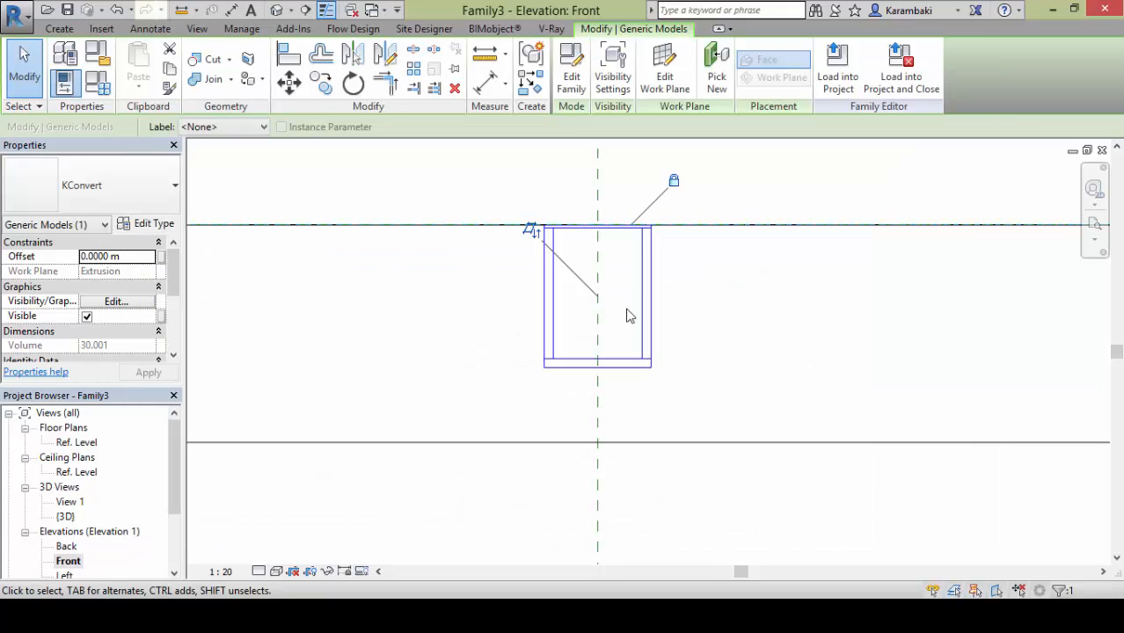
{"action": "left_click", "coordinate": [439, 264]}
{"action": "left_click", "coordinate": [542, 276]}
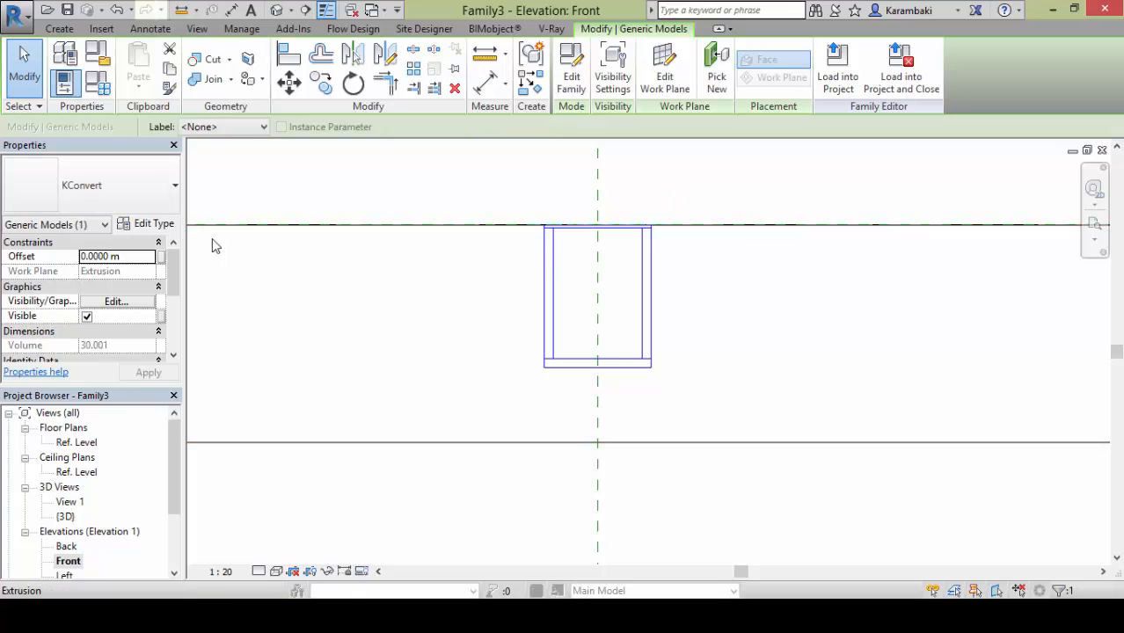
{"action": "left_click", "coordinate": [155, 224]}
{"action": "key", "text": "Return"}
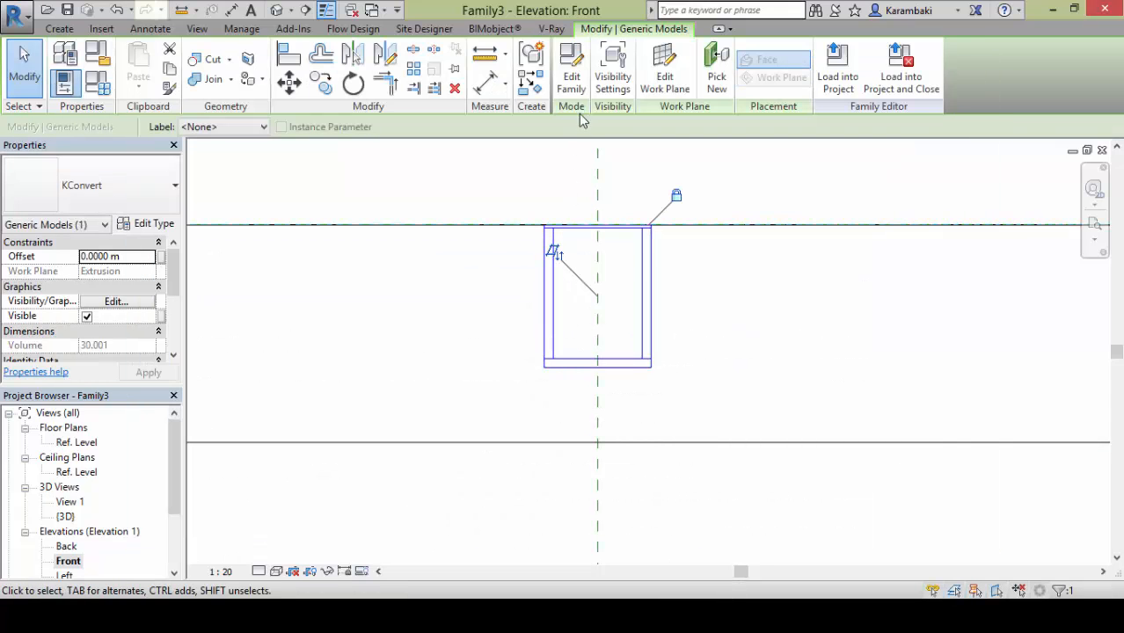
Open the nested KConvert family for editing and associate the downlight's Diffuser material with a new family parameter named Diffuser
{"action": "left_click", "coordinate": [576, 92]}
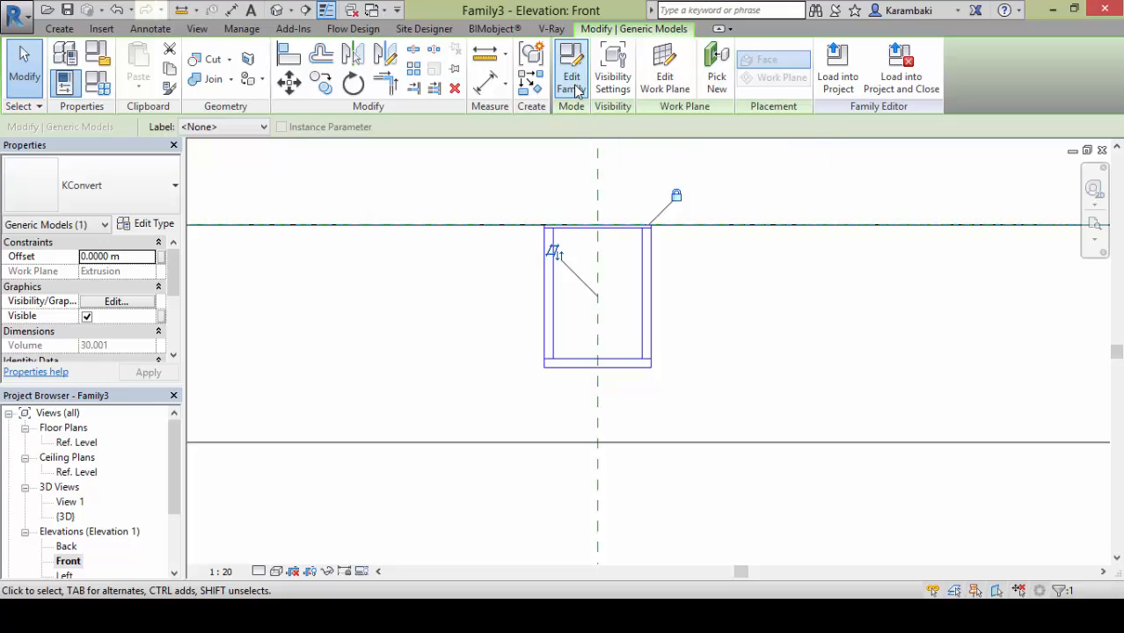
{"action": "scroll", "coordinate": [637, 354], "scroll_direction": "up", "scroll_amount": 3}
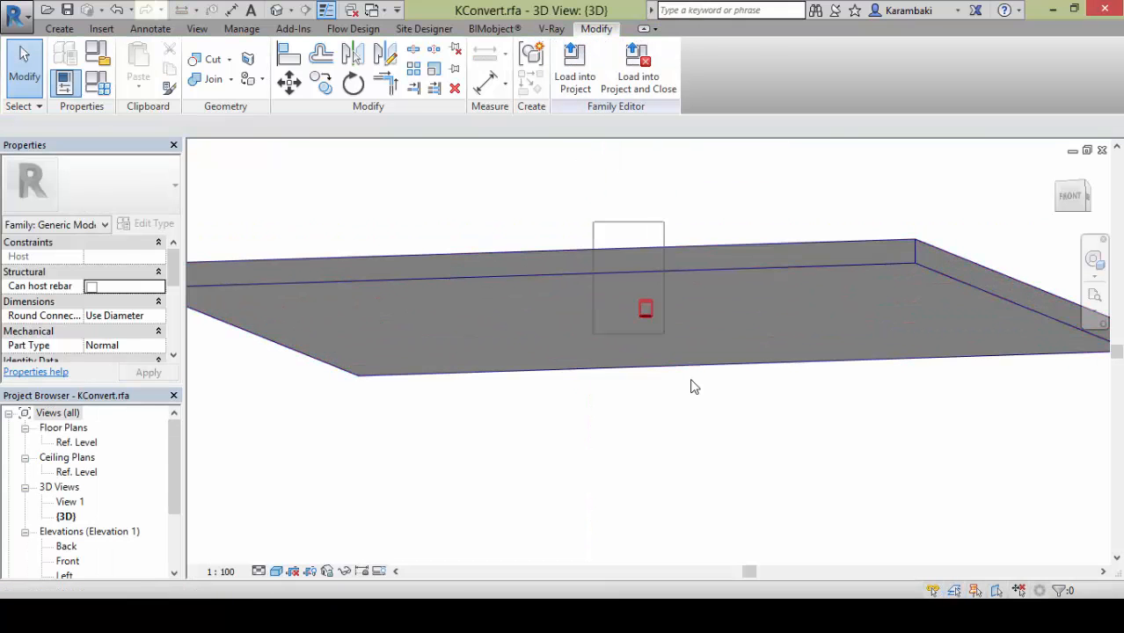
{"action": "left_click", "coordinate": [632, 291]}
{"action": "left_click", "coordinate": [154, 222]}
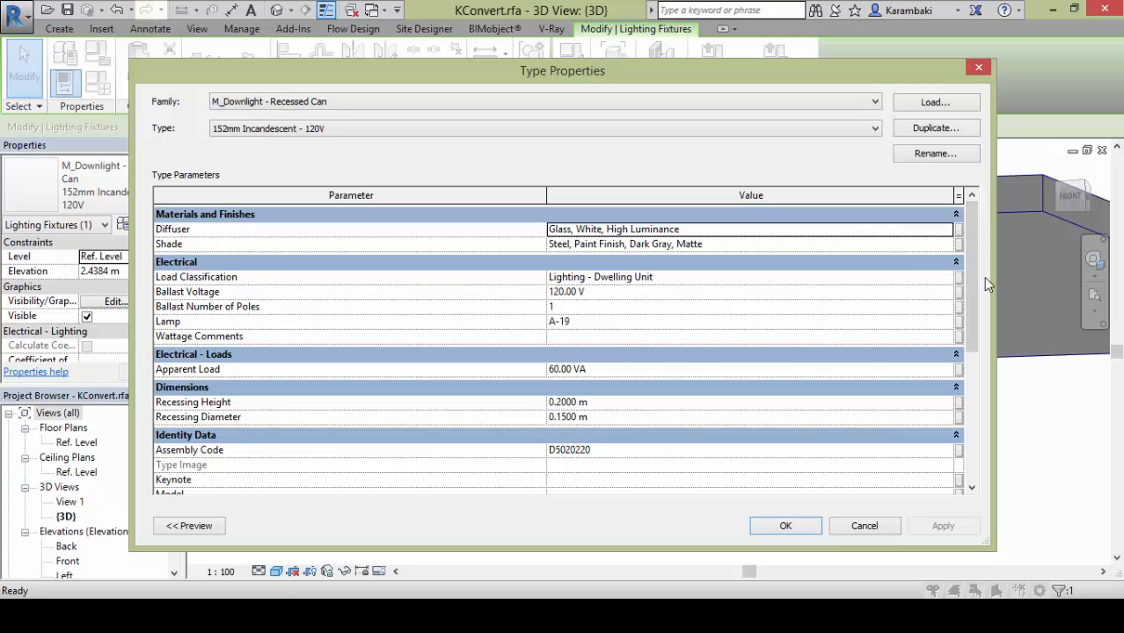
{"action": "left_click", "coordinate": [958, 229]}
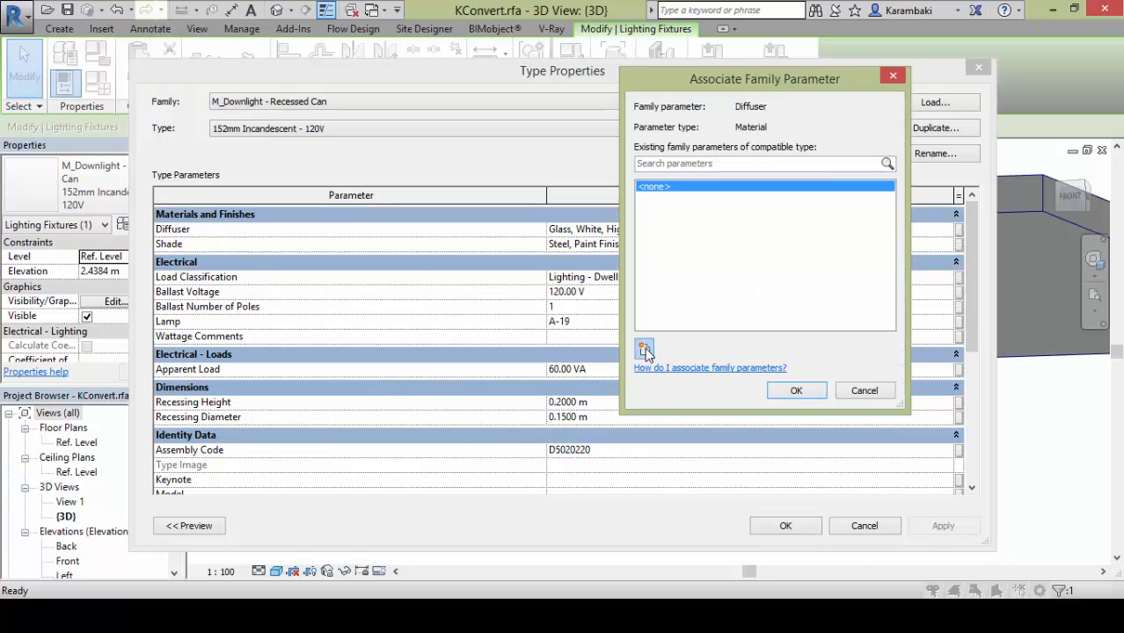
{"action": "left_click", "coordinate": [645, 349]}
{"action": "type", "text": "D"}
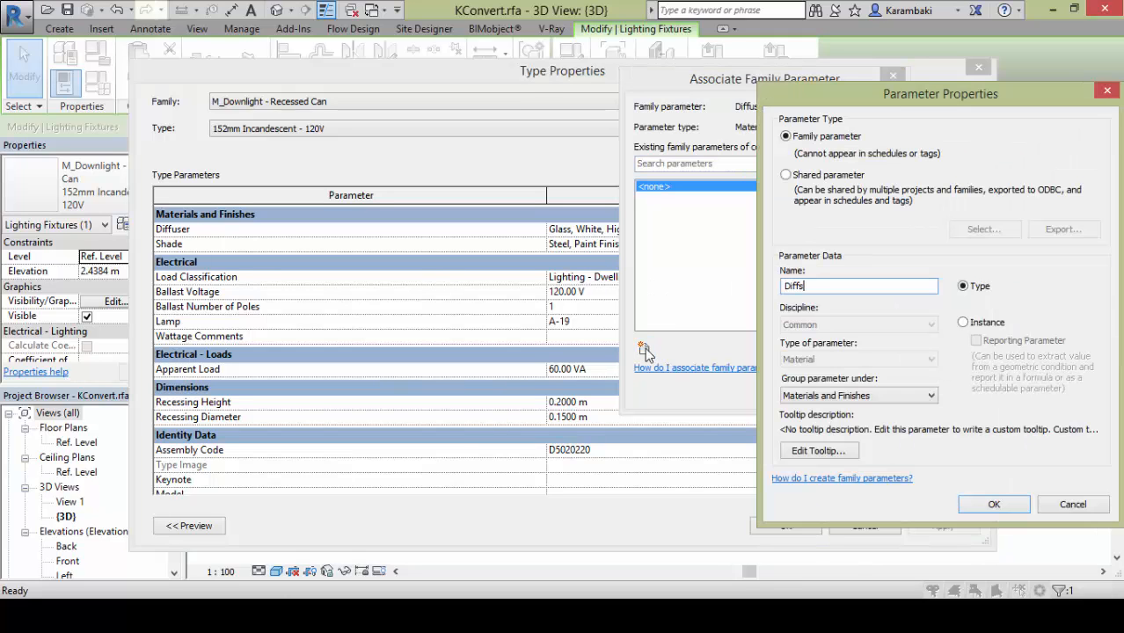
{"action": "type", "text": "iffuser"}
{"action": "key", "text": "Return"}
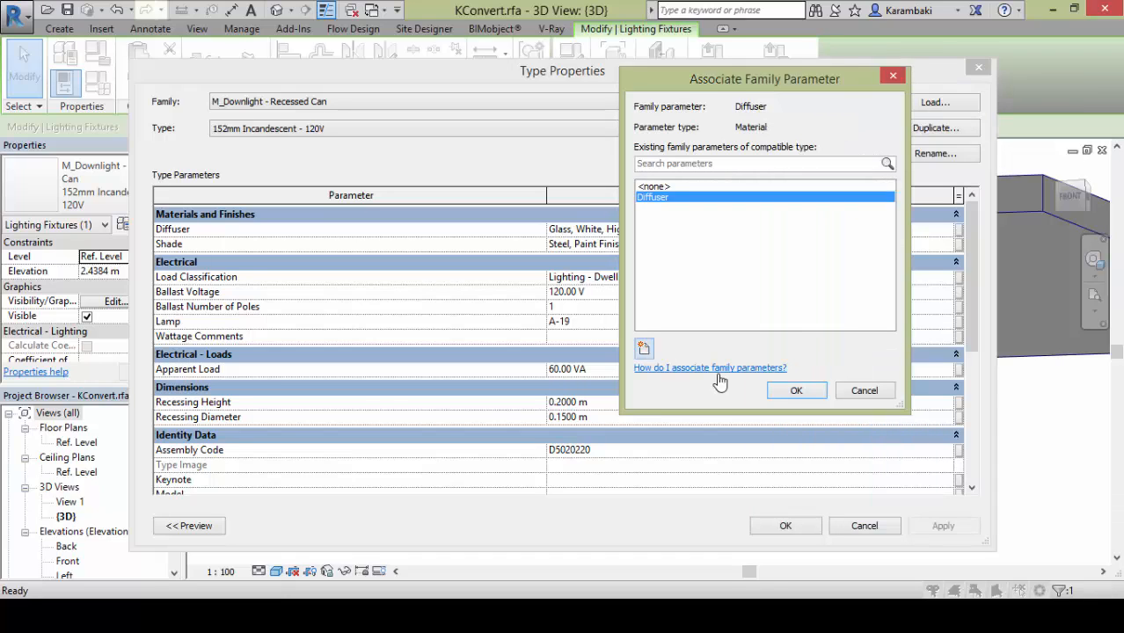
{"action": "left_click", "coordinate": [788, 389]}
Associate the downlight's Shade material with a new type parameter named Shade
{"action": "left_click", "coordinate": [957, 244]}
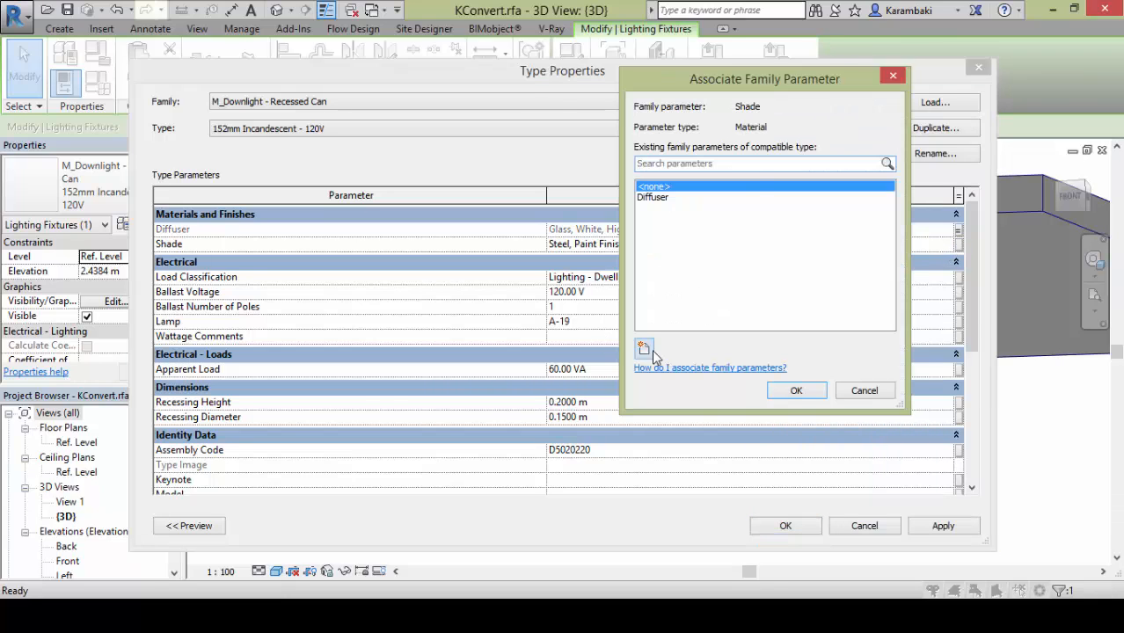
{"action": "left_click", "coordinate": [645, 349]}
{"action": "type", "text": "Shade"}
{"action": "key", "text": "Return"}
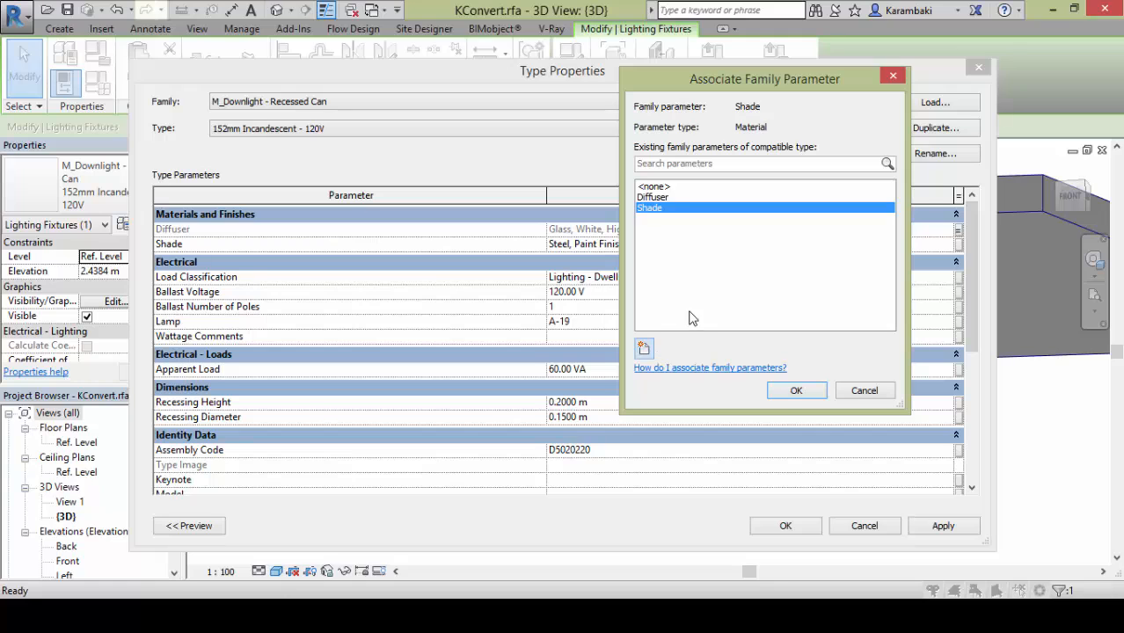
{"action": "left_click", "coordinate": [789, 389]}
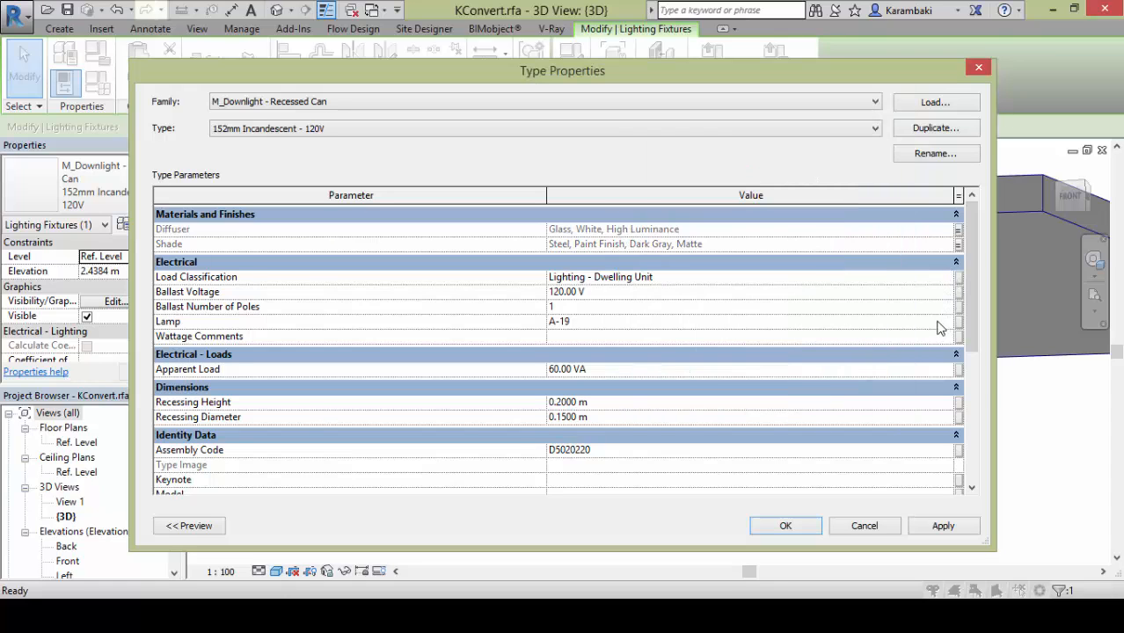
Associate the downlight's Recessing Height with a new type parameter named Recessing Height, grouped under Dimensions
{"action": "left_click", "coordinate": [919, 322]}
{"action": "scroll", "coordinate": [976, 282], "scroll_direction": "down", "scroll_amount": 2}
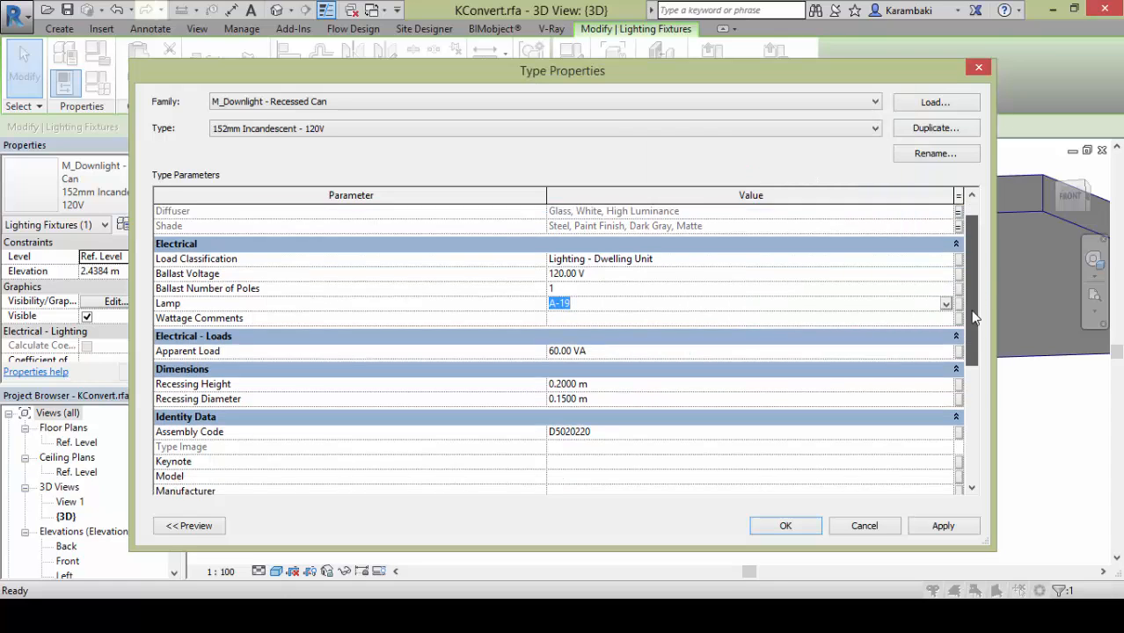
{"action": "left_click", "coordinate": [958, 273]}
{"action": "key", "text": "Escape"}
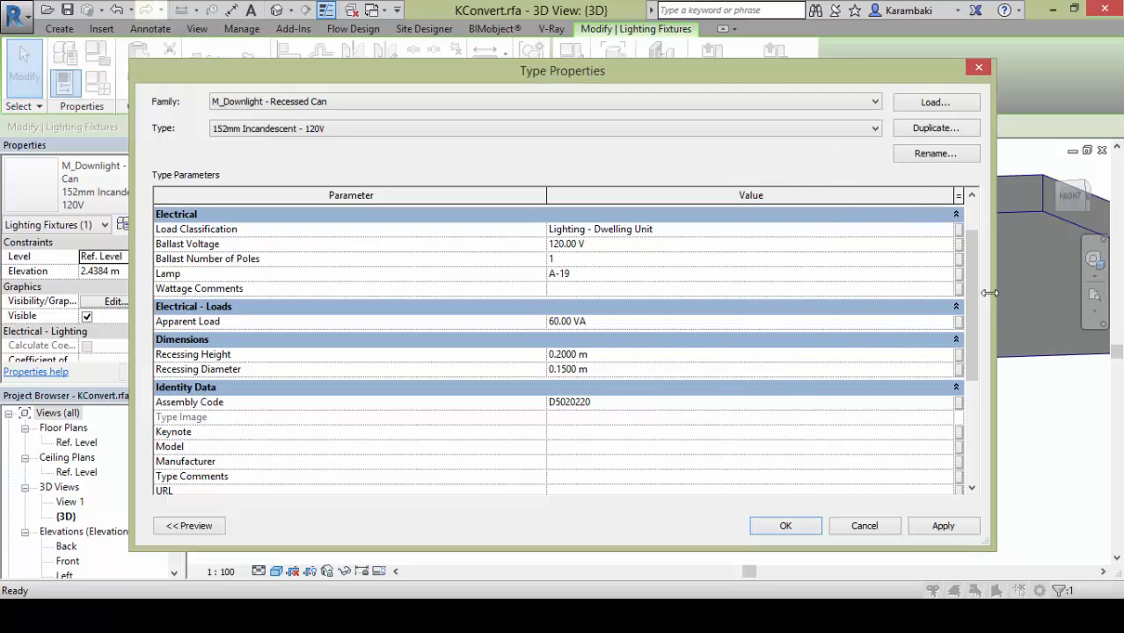
{"action": "left_click_drag", "start_coordinate": [976, 303], "coordinate": [977, 317]}
{"action": "left_click", "coordinate": [958, 350]}
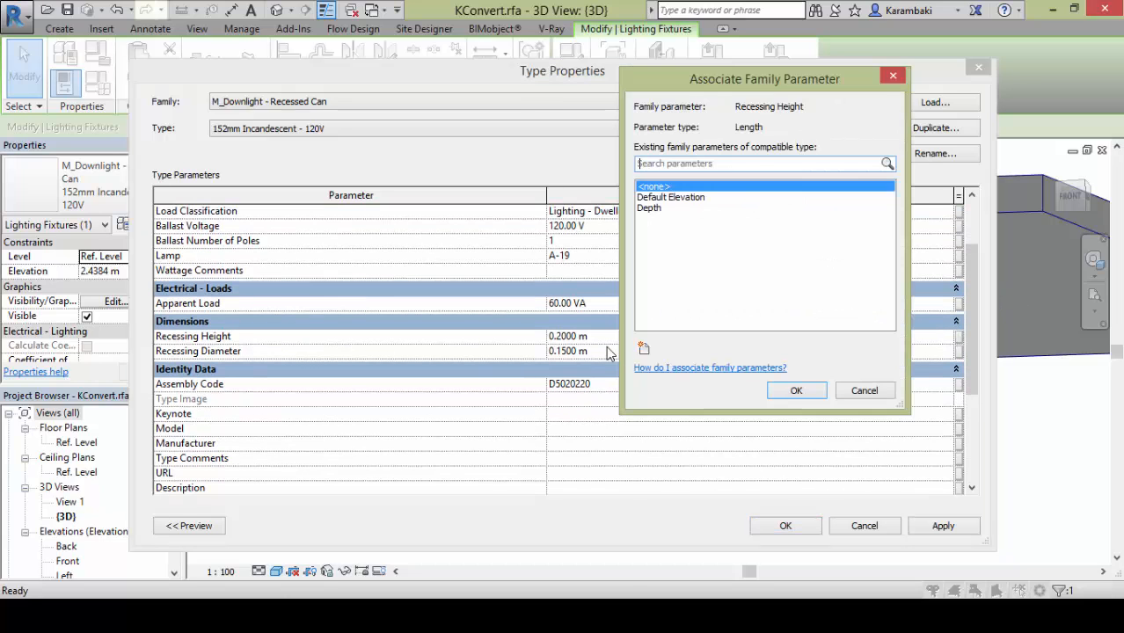
{"action": "left_click", "coordinate": [642, 348]}
{"action": "type", "text": "Recessing Height"}
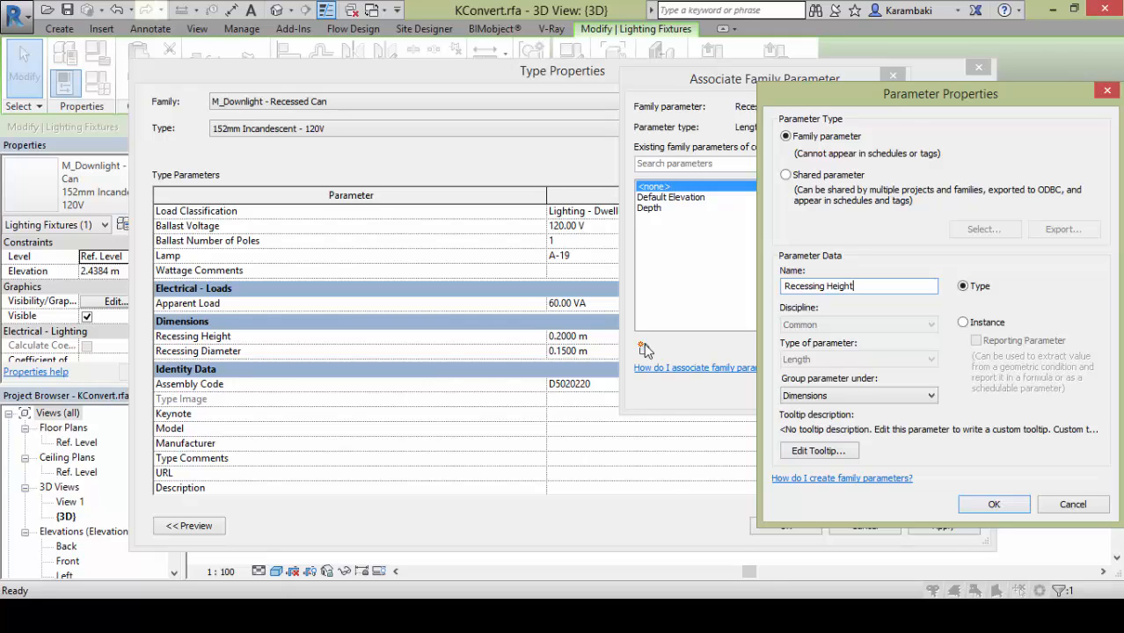
{"action": "key", "text": "Return"}
{"action": "left_click", "coordinate": [789, 391]}
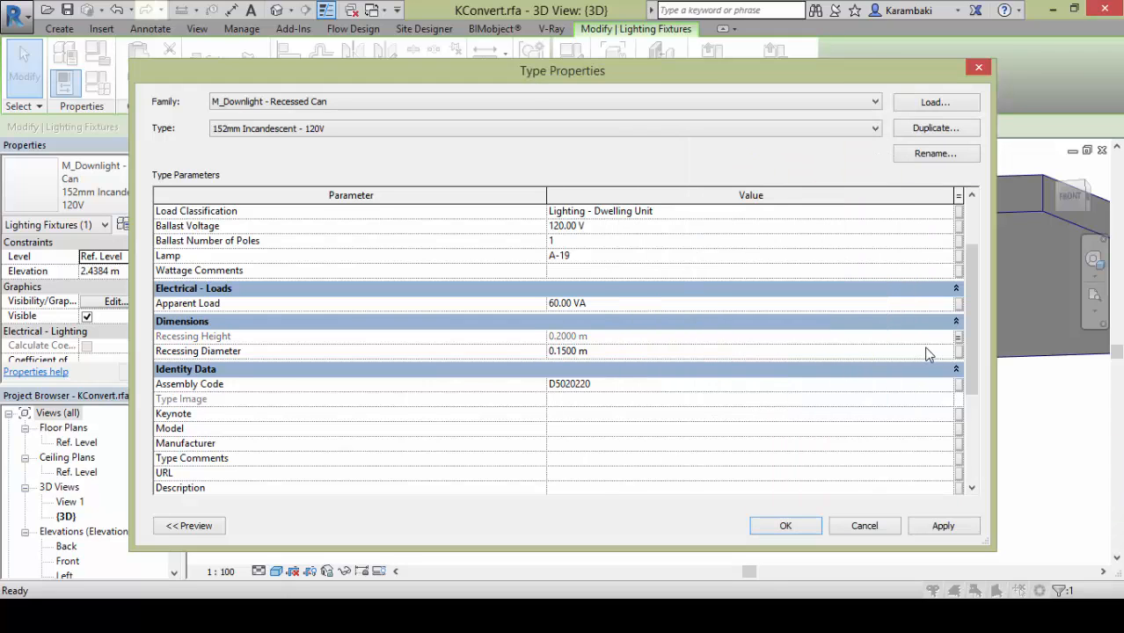
Associate the downlight's Recessing Diameter with a new type parameter named Recessing Diameter, grouped under Dimensions
{"action": "left_click", "coordinate": [958, 352]}
{"action": "left_click", "coordinate": [645, 346]}
{"action": "type", "text": "Recessing Diameter"}
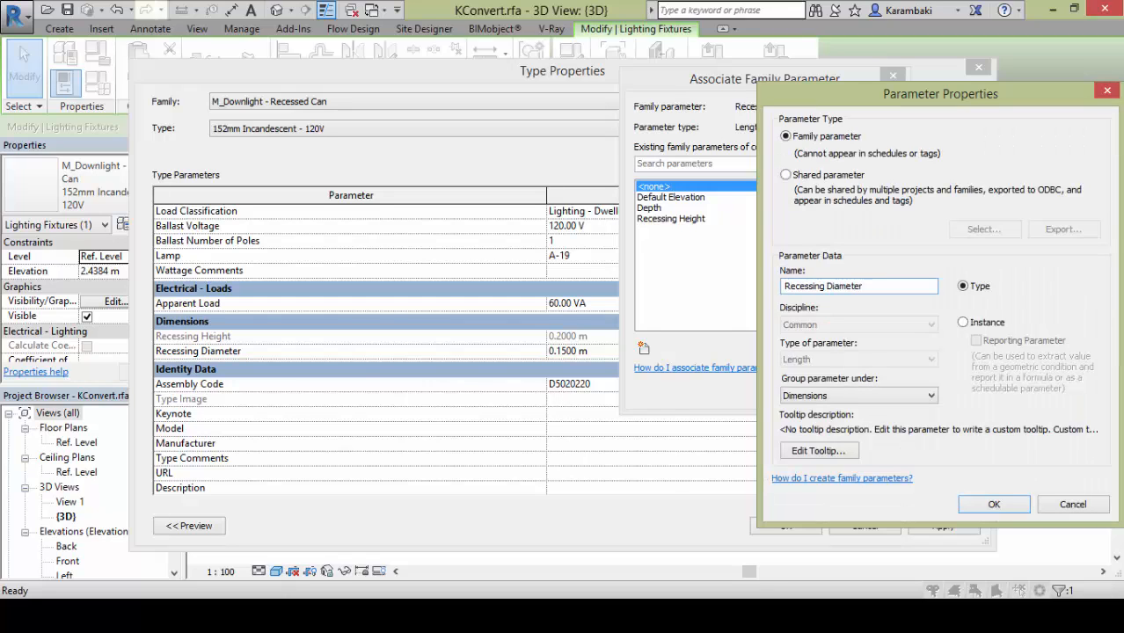
{"action": "key", "text": "Return"}
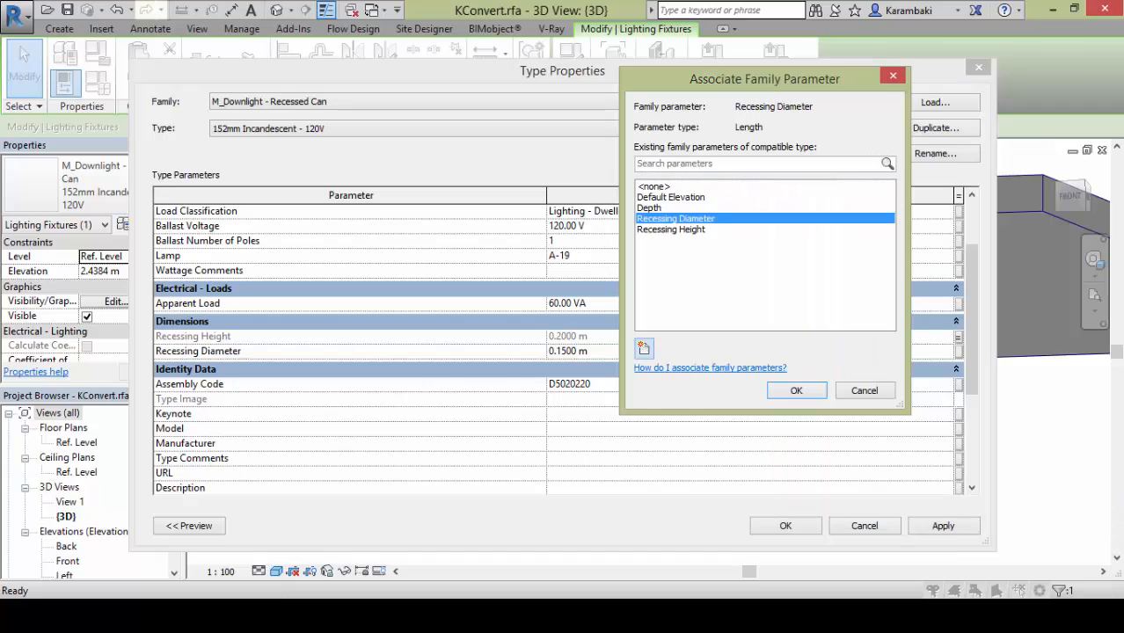
{"action": "left_click", "coordinate": [790, 390]}
Associate the downlight's Recessing Radius with a new type parameter named Recessing Radius, grouped under Dimensions
{"action": "scroll", "coordinate": [971, 439], "scroll_direction": "down", "scroll_amount": 4}
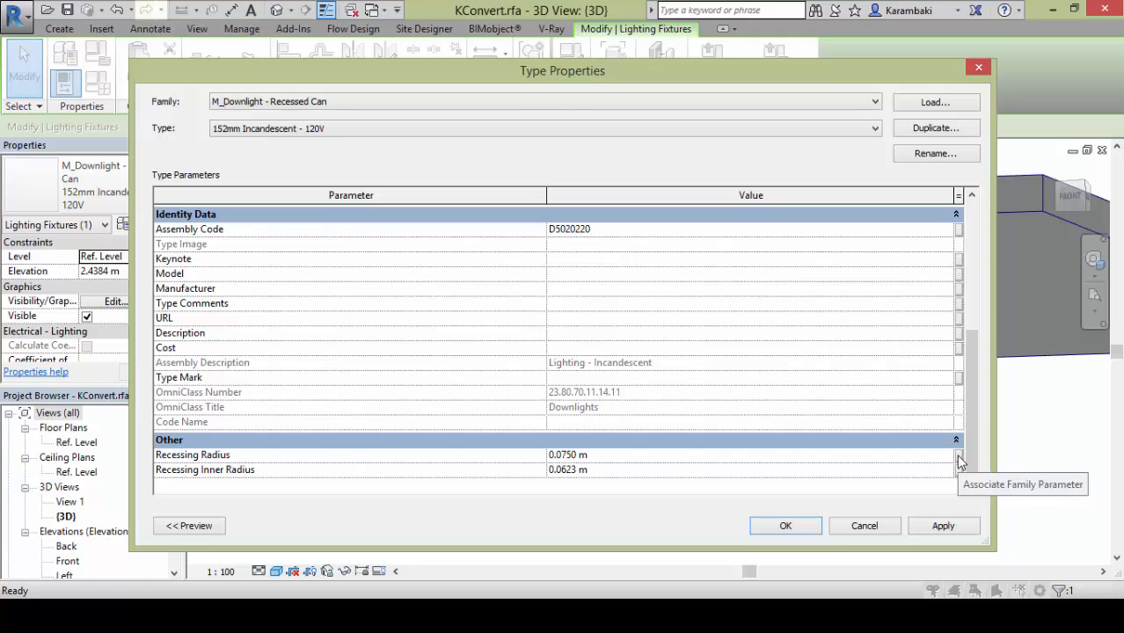
{"action": "left_click", "coordinate": [959, 458]}
{"action": "left_click", "coordinate": [644, 349]}
{"action": "type", "text": "Re"}
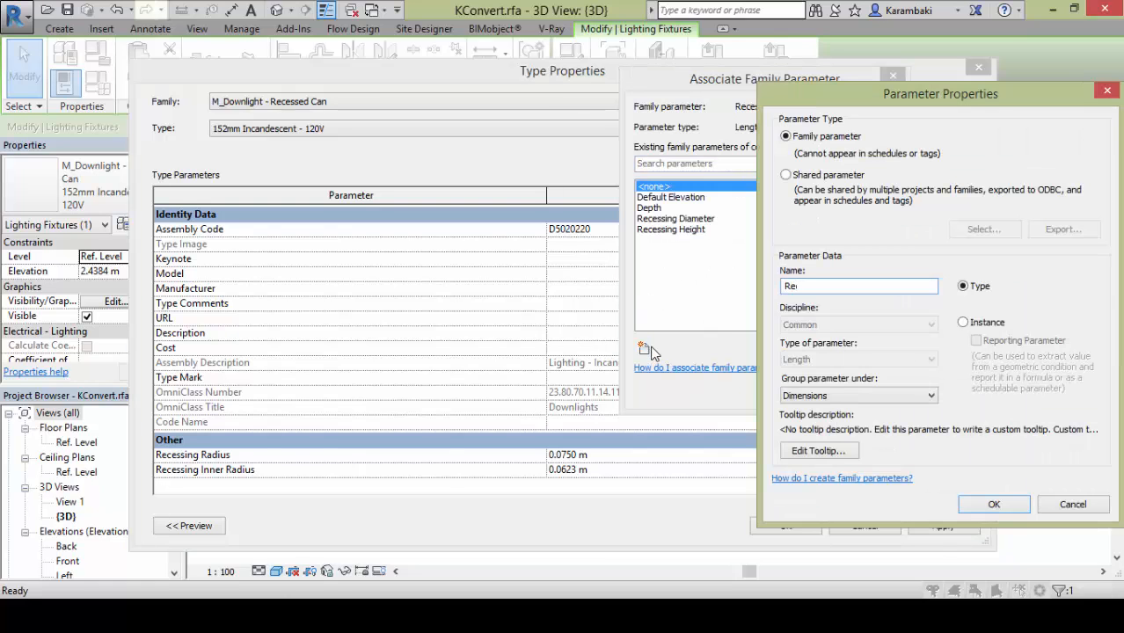
{"action": "type", "text": "cessing Radius"}
{"action": "key", "text": "Return"}
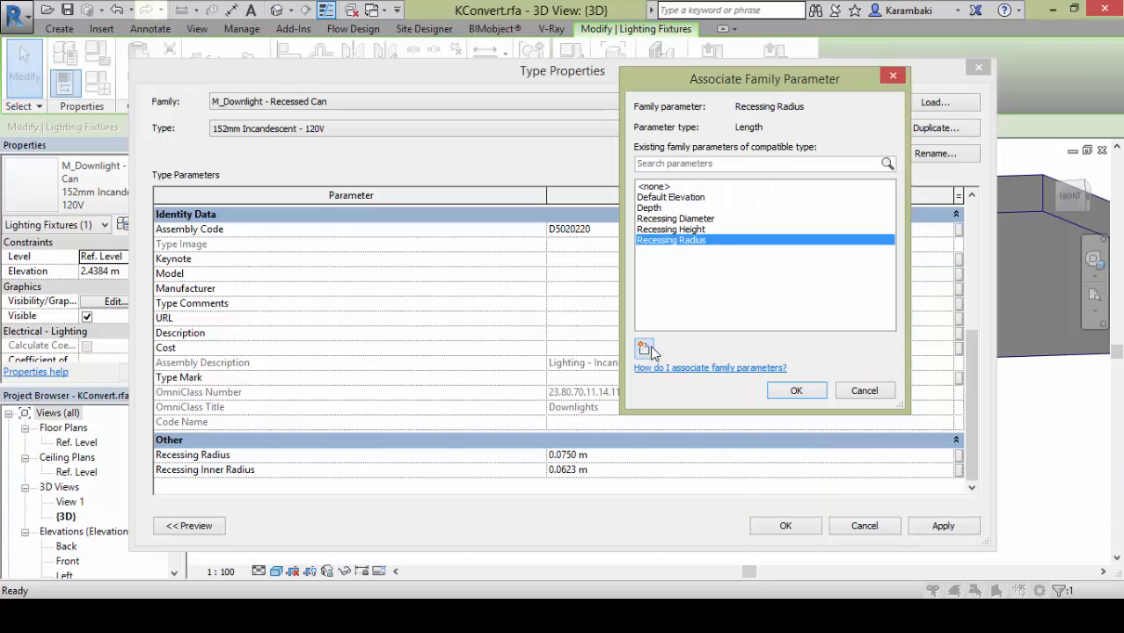
{"action": "left_click", "coordinate": [792, 389]}
Associate the downlight's Recessing Inner Radius with a new type parameter named Recessing Inner Raius and apply the type properties
{"action": "left_click", "coordinate": [959, 470]}
{"action": "left_click", "coordinate": [644, 350]}
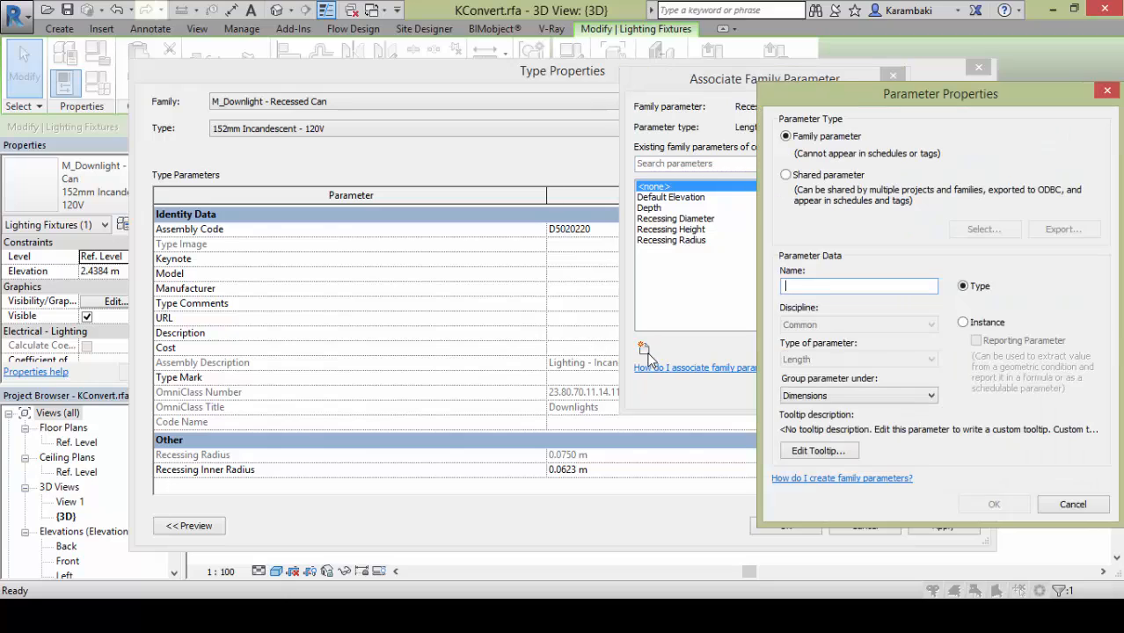
{"action": "type", "text": "Recessing Inner Raius"}
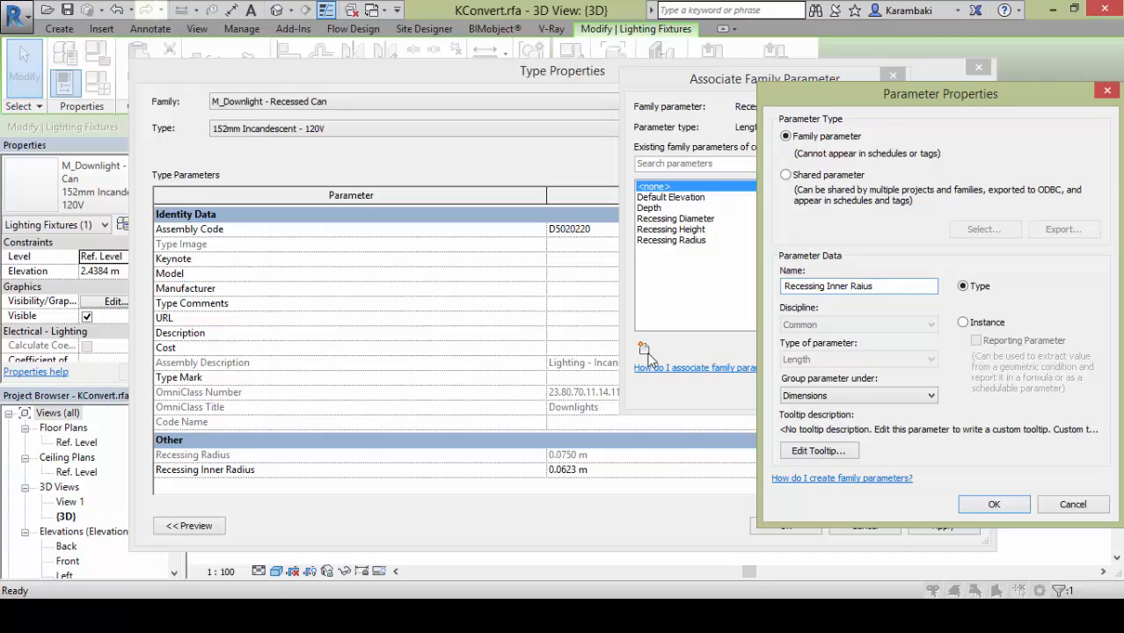
{"action": "key", "text": "Return"}
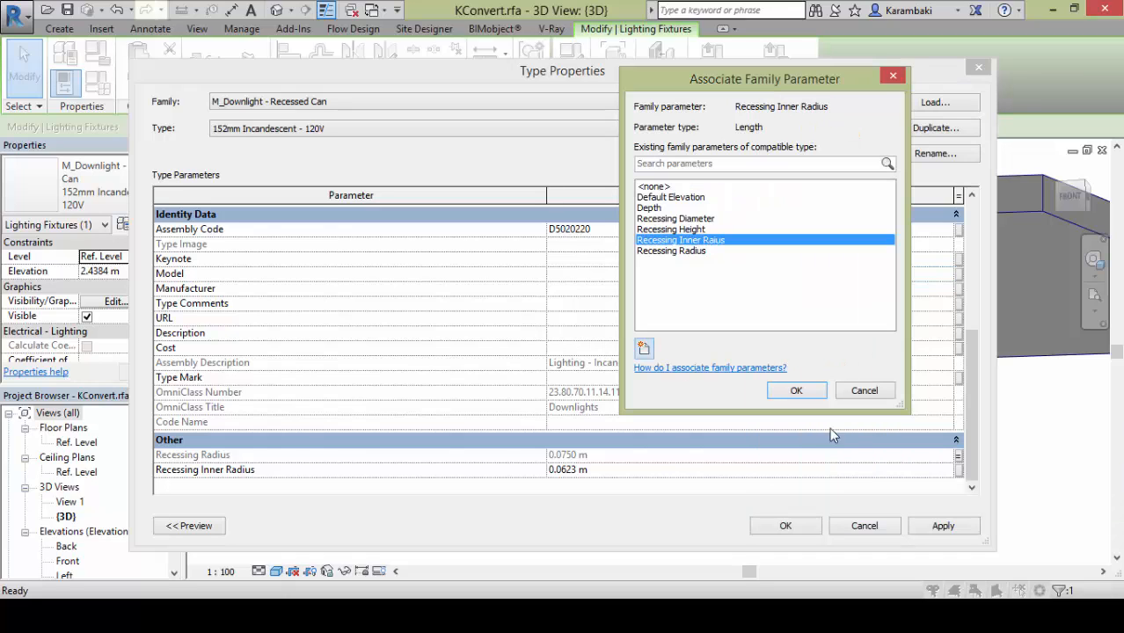
{"action": "left_click", "coordinate": [797, 391]}
{"action": "left_click", "coordinate": [796, 528]}
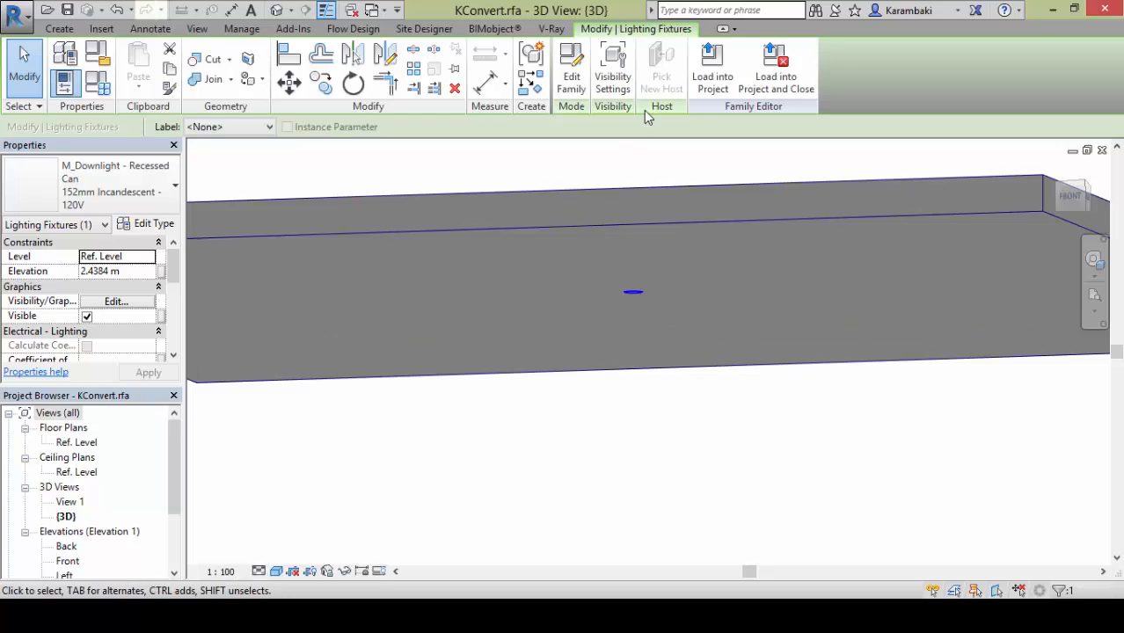
Load KConvert back into Family3, overwriting the existing version
{"action": "left_click", "coordinate": [710, 83]}
{"action": "left_click", "coordinate": [647, 444]}
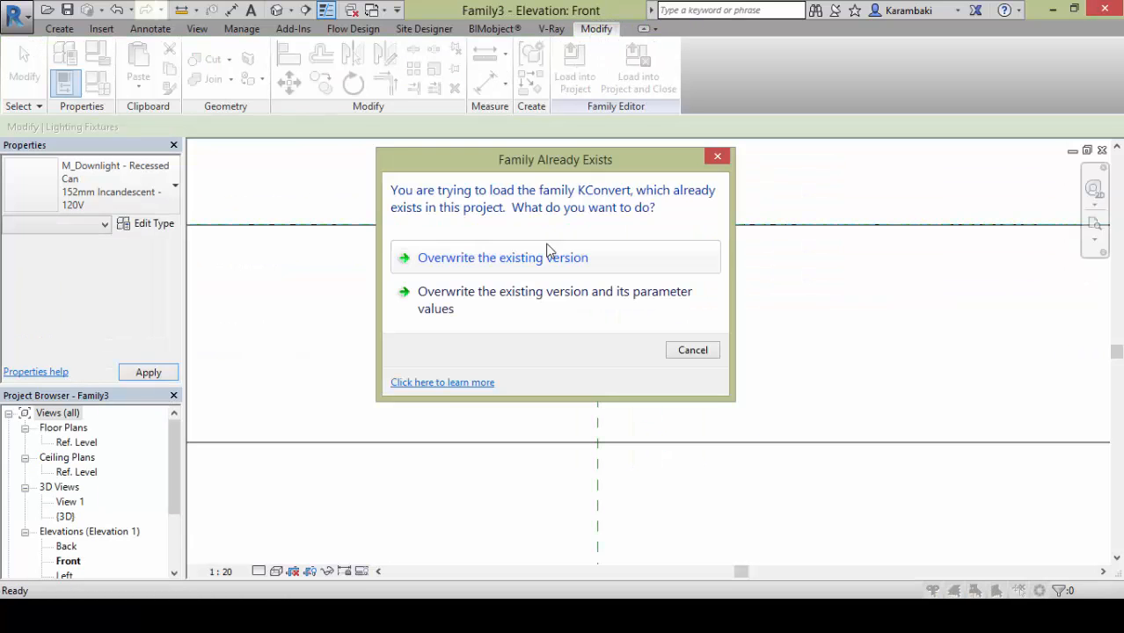
{"action": "left_click", "coordinate": [547, 251]}
{"action": "left_click", "coordinate": [552, 260]}
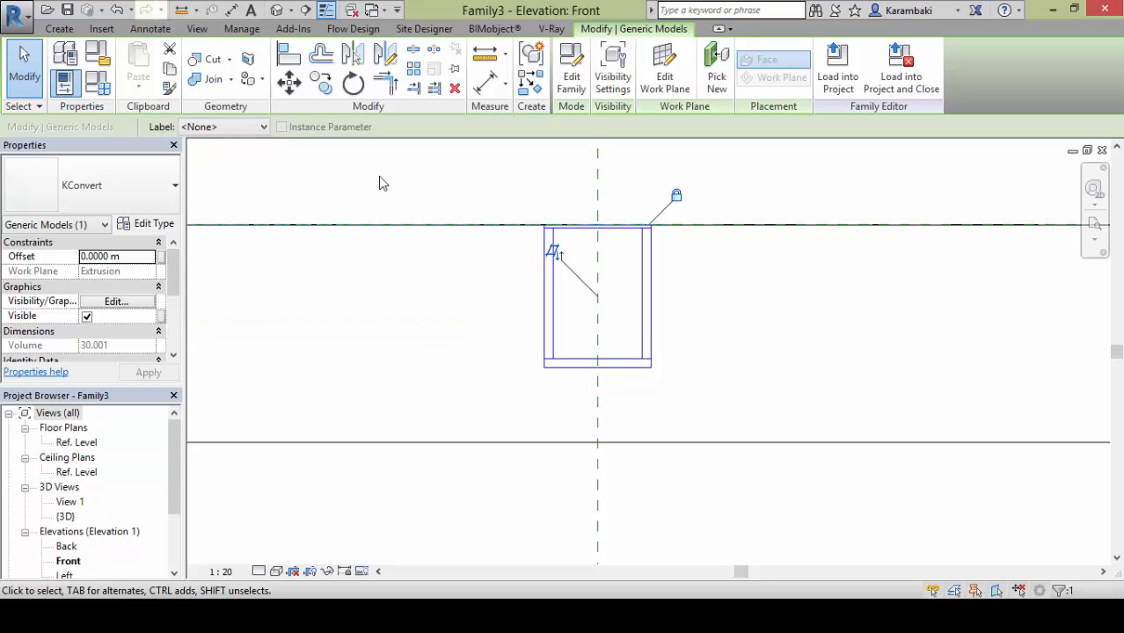
Associate the Diffuser parameter of the KConvert component in Family3 with a new type parameter named Diffuser
{"action": "left_click", "coordinate": [155, 225]}
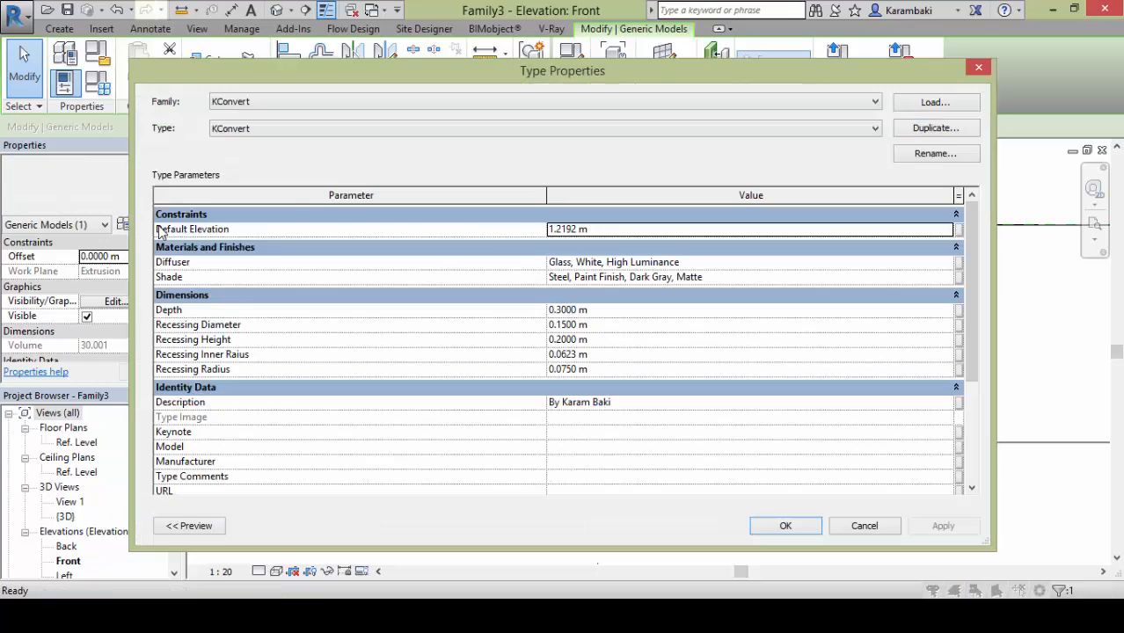
{"action": "left_click", "coordinate": [958, 264]}
{"action": "left_click", "coordinate": [643, 349]}
{"action": "type", "text": "Dif"}
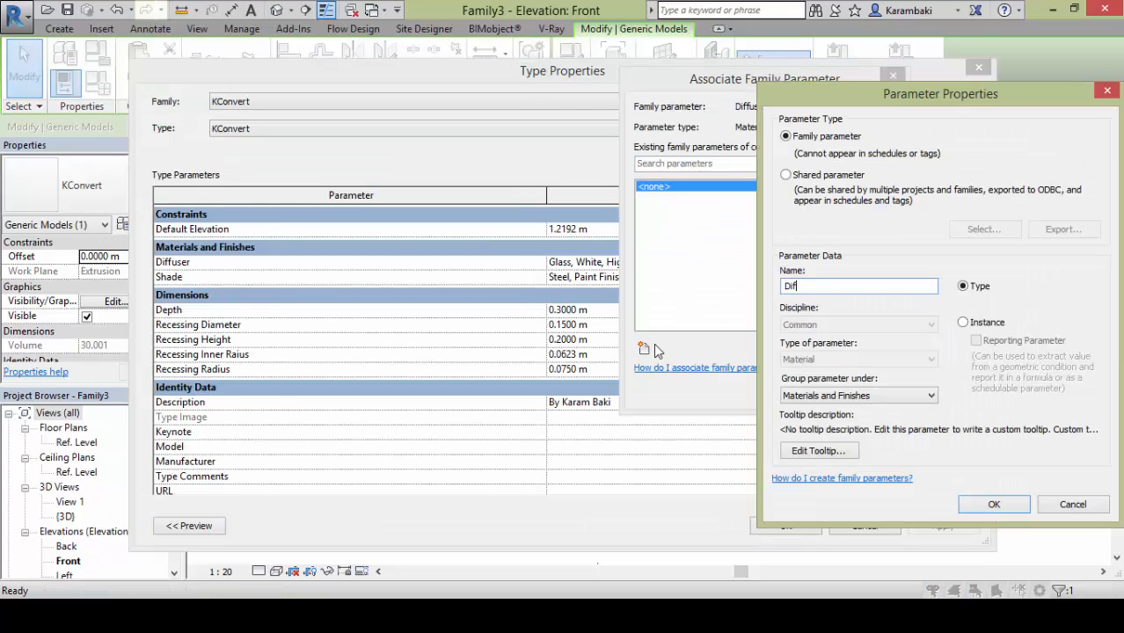
{"action": "type", "text": "fuser"}
{"action": "key", "text": "Return"}
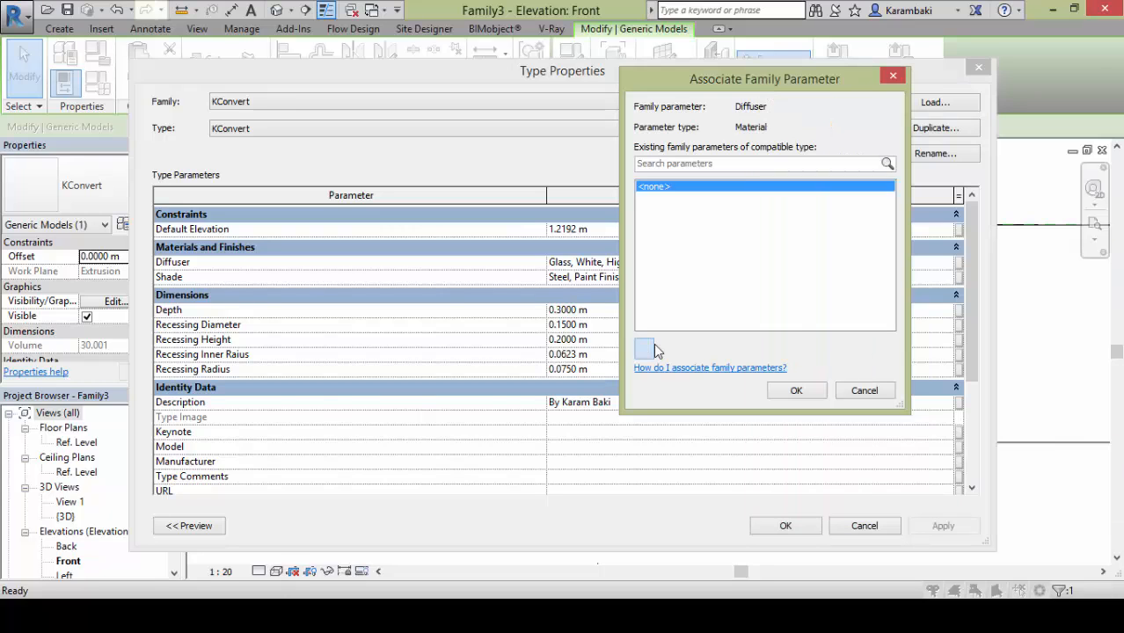
{"action": "left_click", "coordinate": [793, 388]}
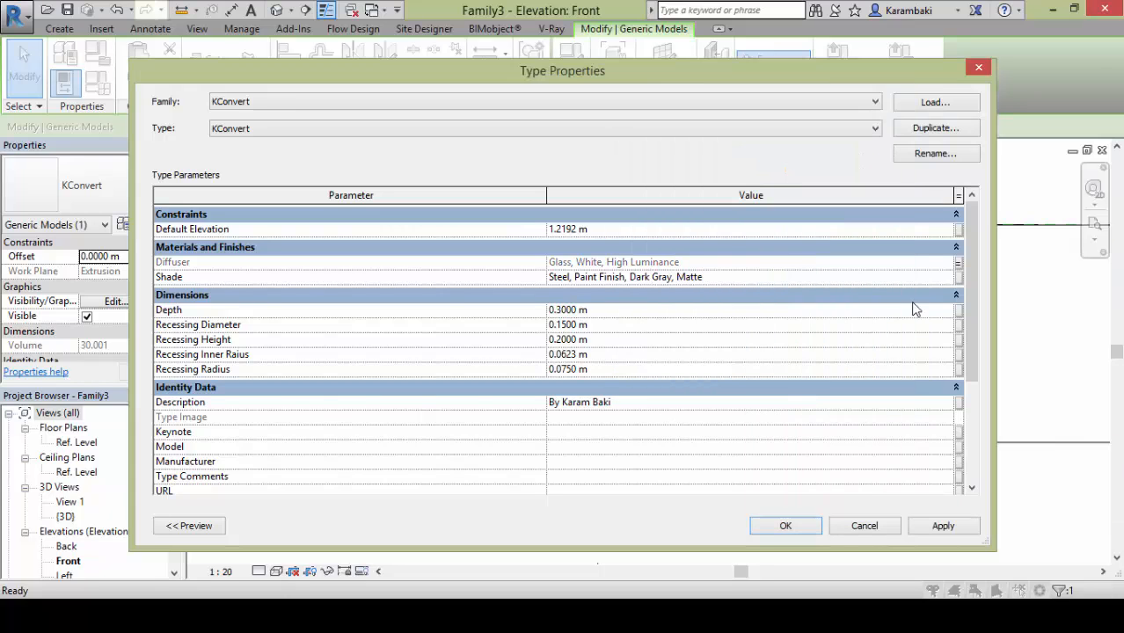
Associate the KConvert component's Shade parameter with a new type parameter named Shade
{"action": "left_click", "coordinate": [957, 277]}
{"action": "left_click", "coordinate": [643, 348]}
{"action": "type", "text": "Sha"}
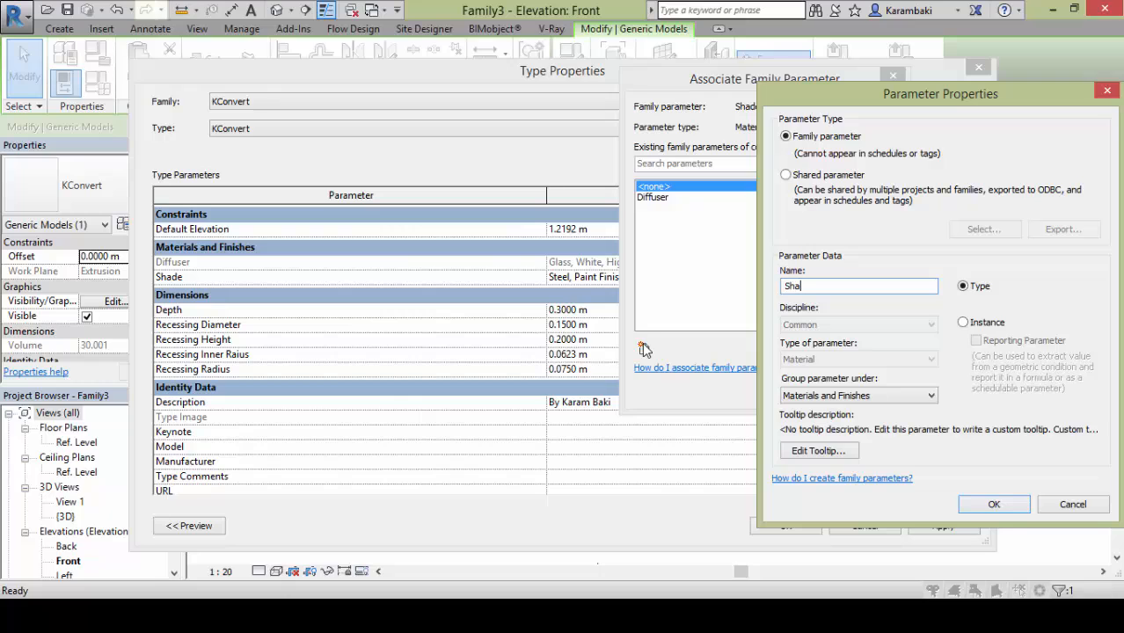
{"action": "type", "text": "der"}
{"action": "key", "text": "BackSpace"}
{"action": "key", "text": "Return"}
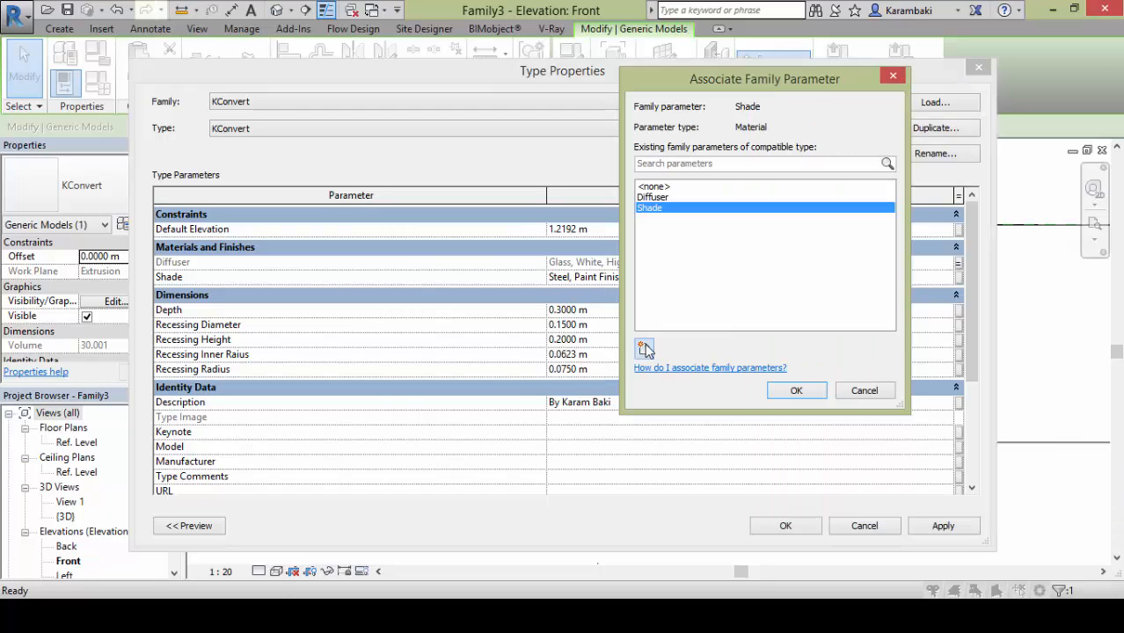
{"action": "left_click", "coordinate": [773, 390]}
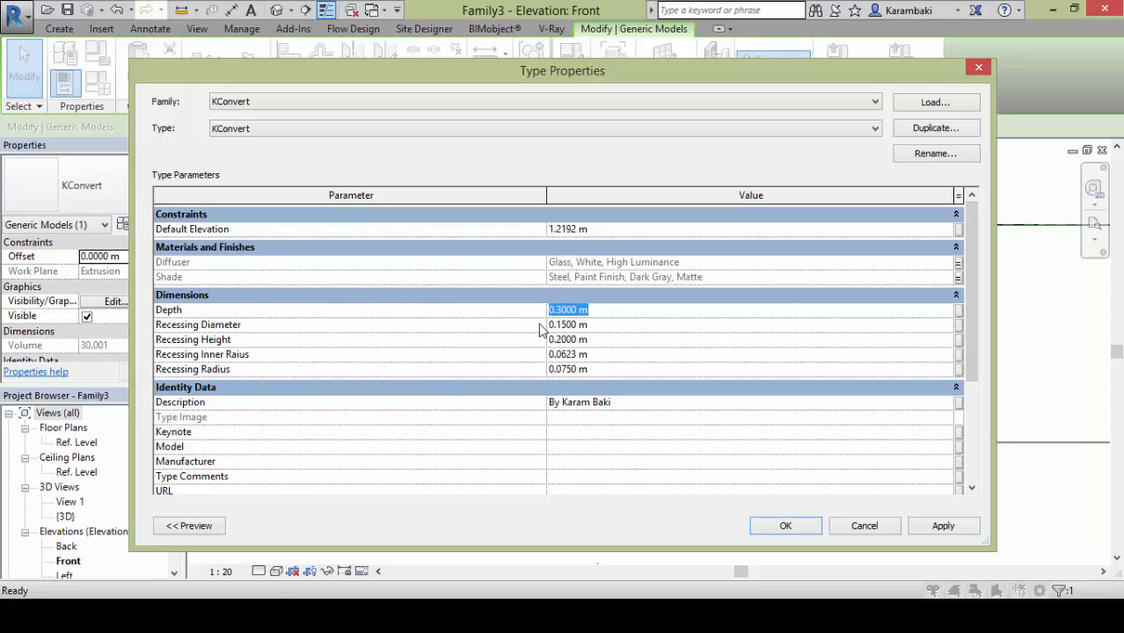
Change the Depth type parameter of the KConvert component and inspect the component in the Front elevation
{"action": "type", "text": "0.2"}
{"action": "left_click", "coordinate": [788, 525]}
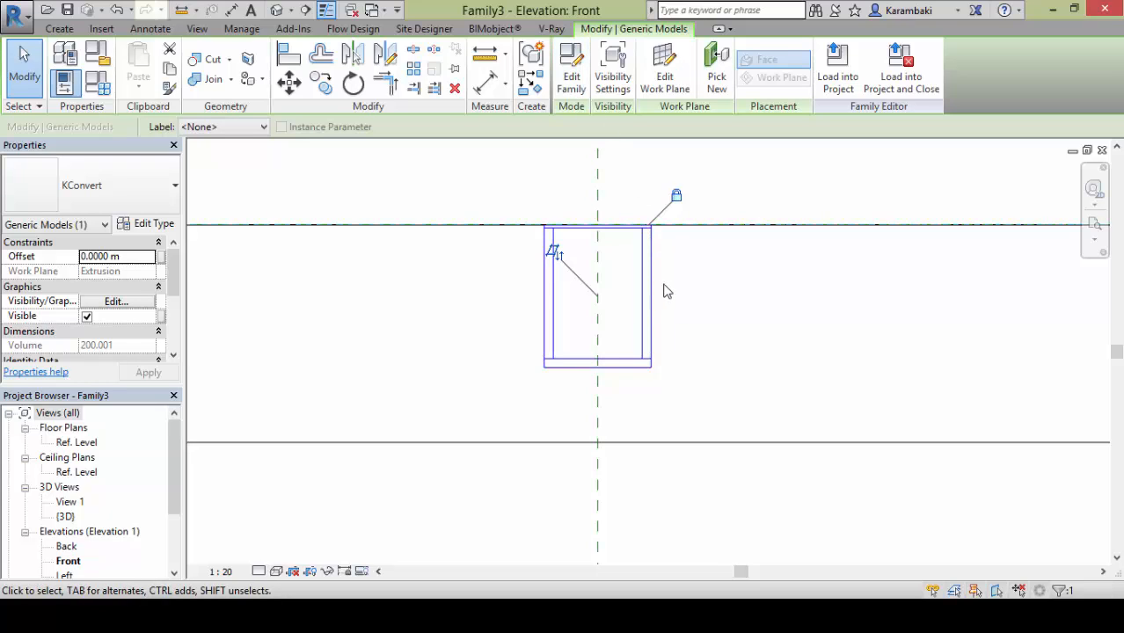
{"action": "scroll", "coordinate": [689, 299], "scroll_direction": "up", "scroll_amount": 2}
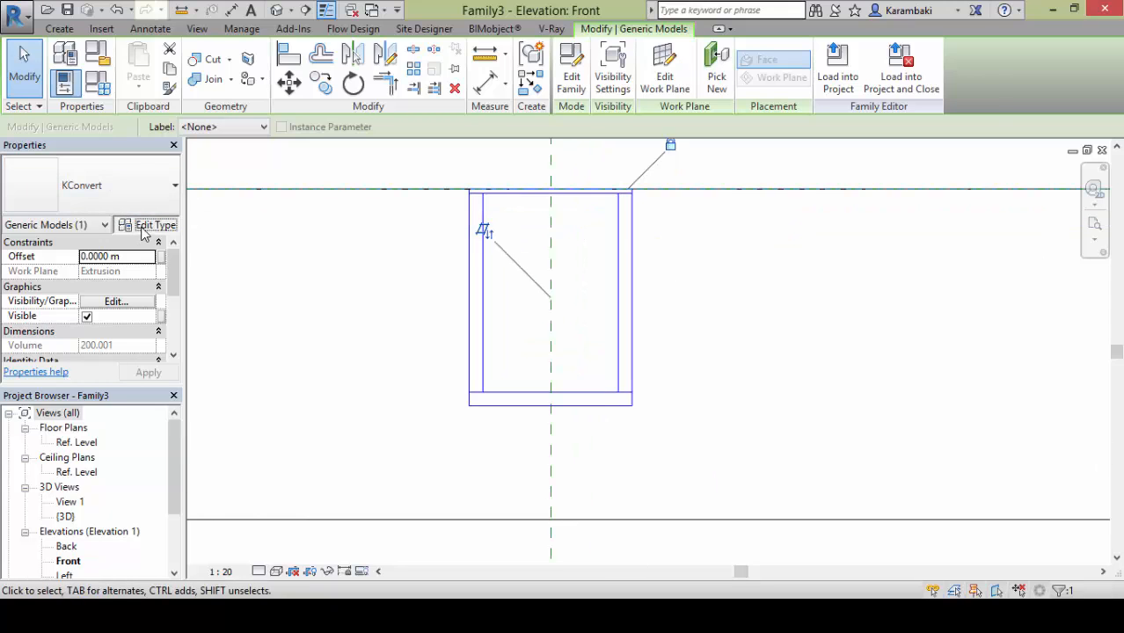
Set the Depth type parameter of the KConvert component to 1 m
{"action": "left_click", "coordinate": [145, 226]}
{"action": "scroll", "coordinate": [969, 295], "scroll_direction": "down", "scroll_amount": 1}
{"action": "left_click", "coordinate": [615, 293]}
{"action": "type", "text": "1"}
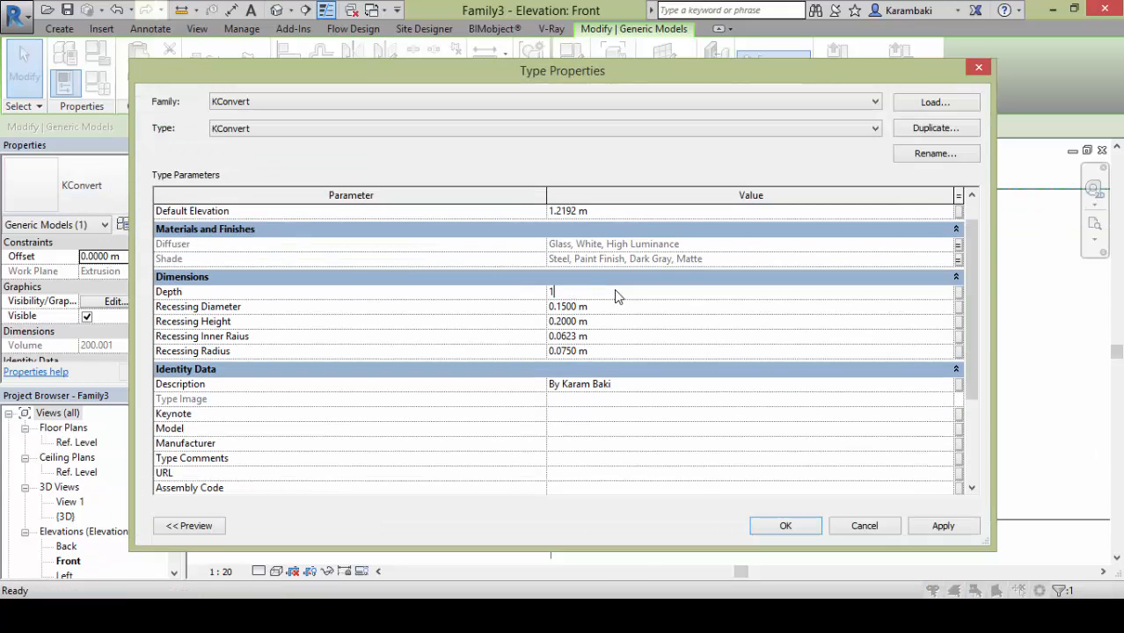
{"action": "type", "text": "31232"}
{"action": "left_click_drag", "start_coordinate": [581, 291], "coordinate": [559, 307]}
{"action": "type", "text": "1"}
{"action": "left_click", "coordinate": [622, 306]}
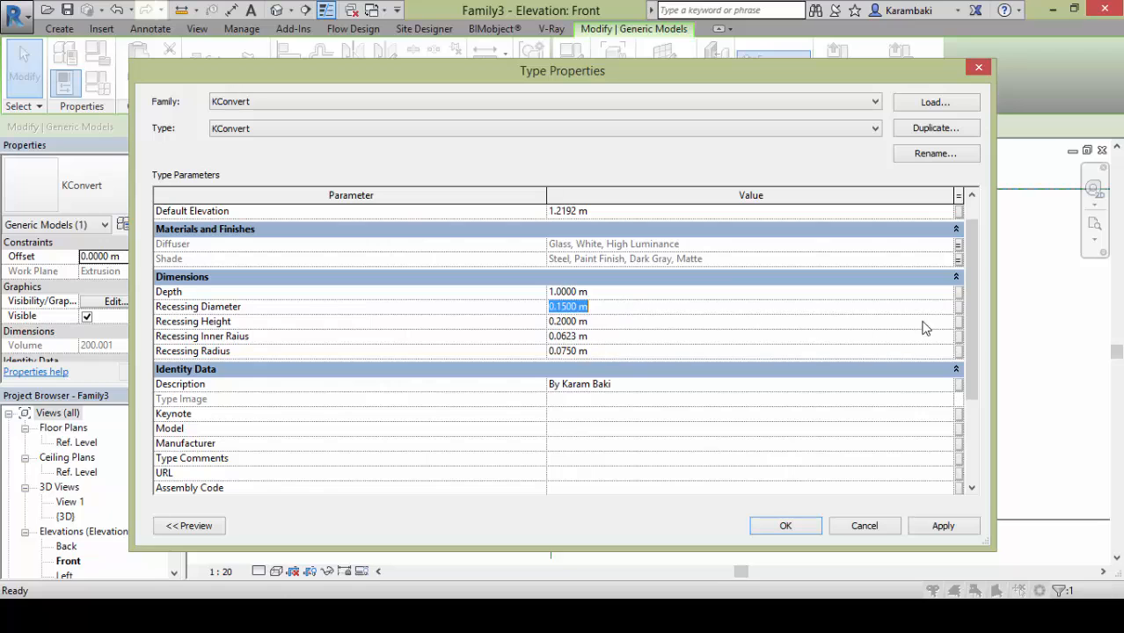
Associate the KConvert component's Recessing Diameter parameter with a new type parameter named Recessing Diameter
{"action": "left_click", "coordinate": [959, 307]}
{"action": "left_click", "coordinate": [642, 349]}
{"action": "type", "text": "Recessing Diameter"}
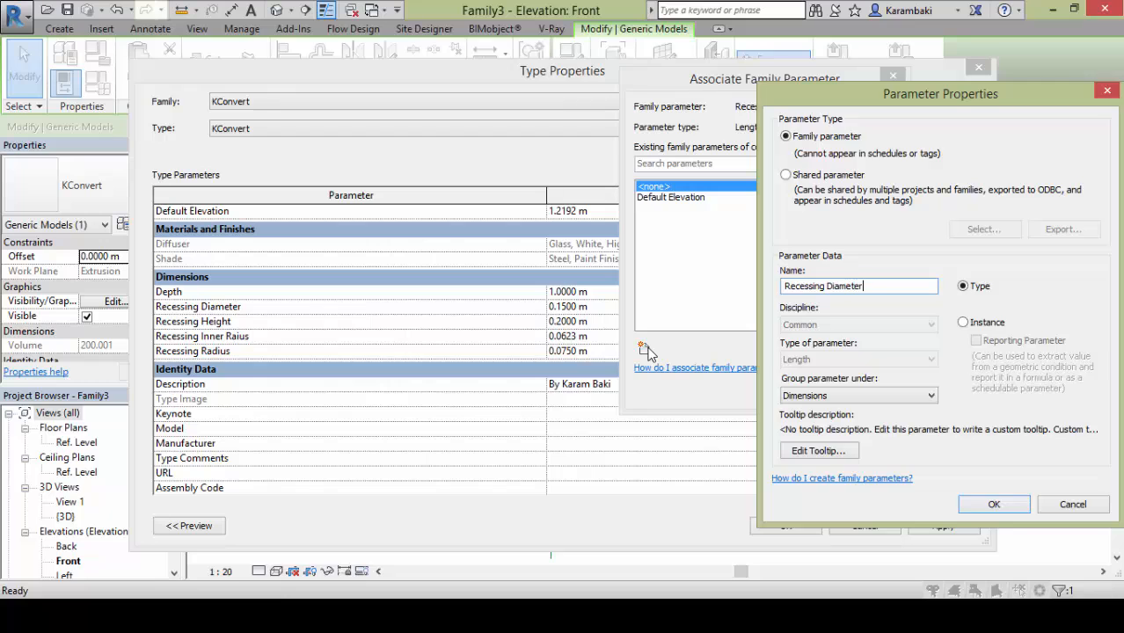
{"action": "key", "text": "Return"}
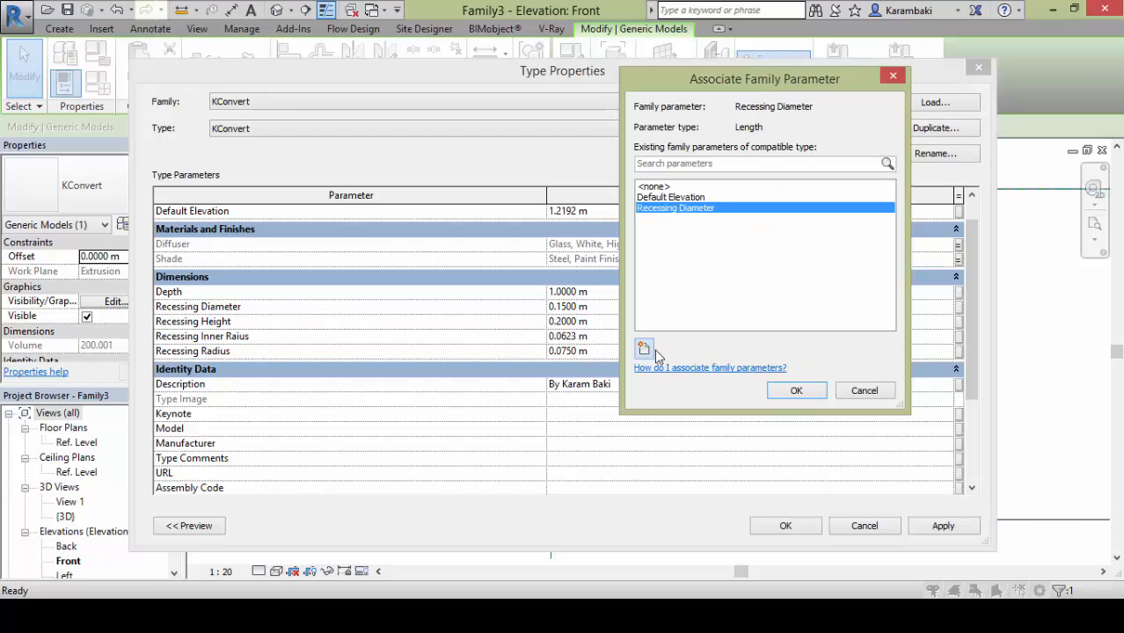
{"action": "left_click", "coordinate": [795, 390]}
Associate the KConvert component's Recessing Height parameter with a new type parameter named Recessing Height
{"action": "left_click", "coordinate": [960, 322]}
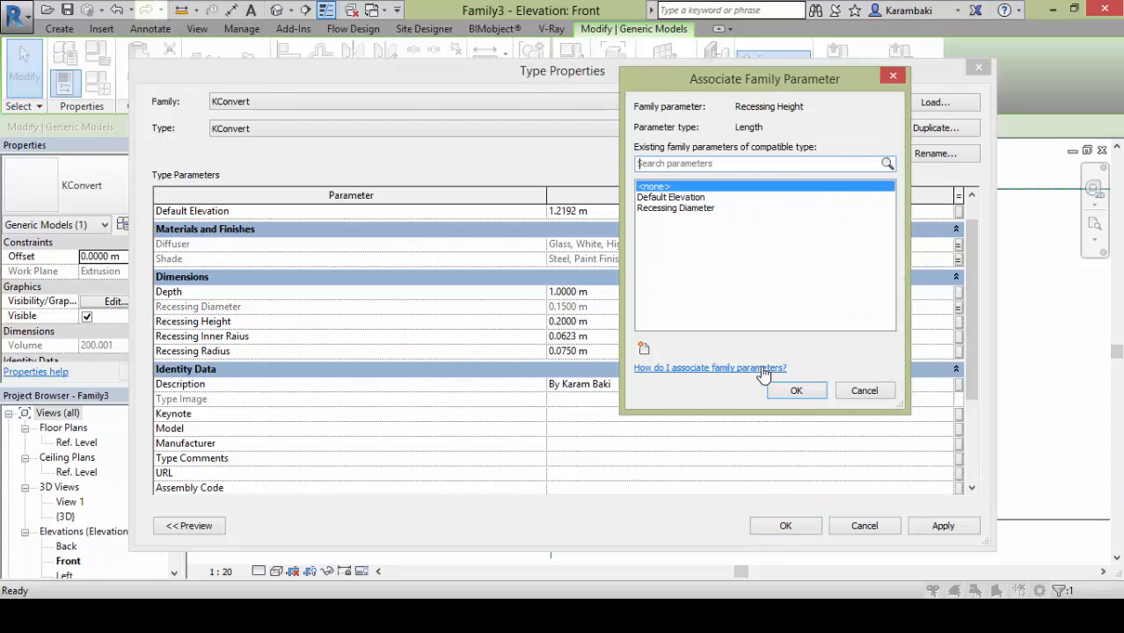
{"action": "left_click", "coordinate": [643, 349]}
{"action": "type", "text": "Recessing"}
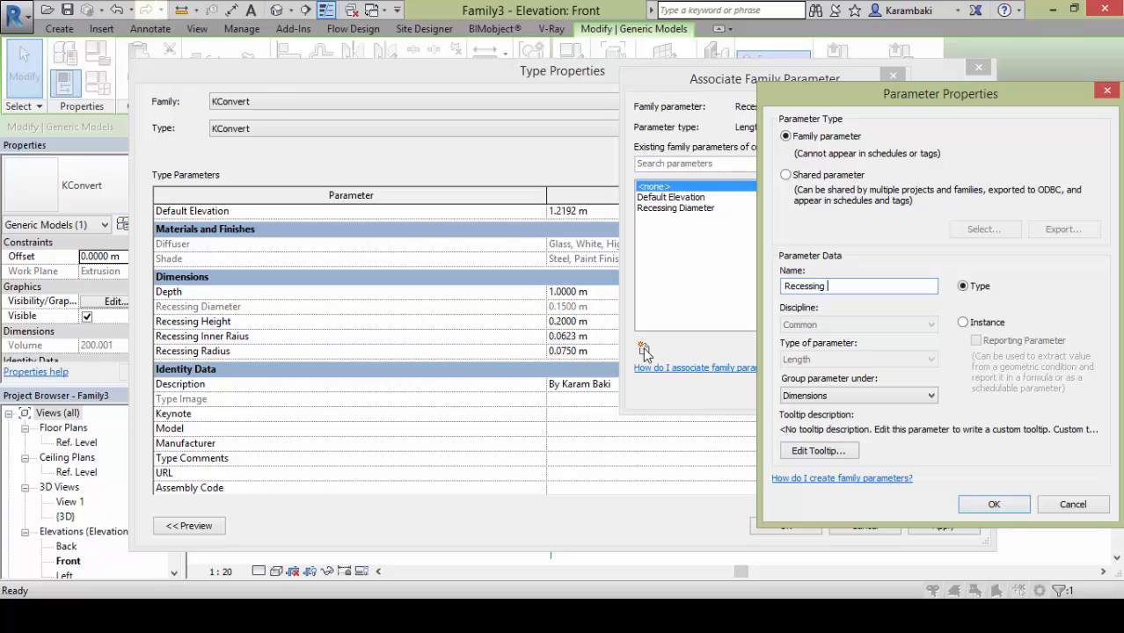
{"action": "type", "text": " Height"}
{"action": "key", "text": "Return"}
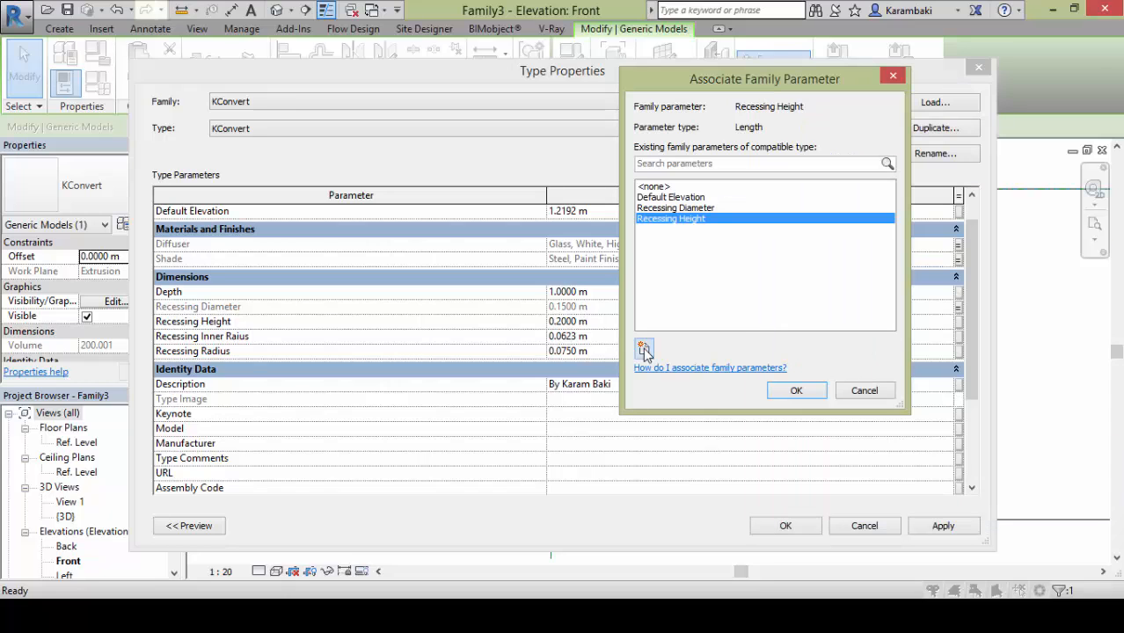
{"action": "left_click", "coordinate": [805, 390]}
Associate the KConvert component's Recessing Inner Raius parameter with a new type parameter named Recessing Inner Radius
{"action": "left_click", "coordinate": [958, 337]}
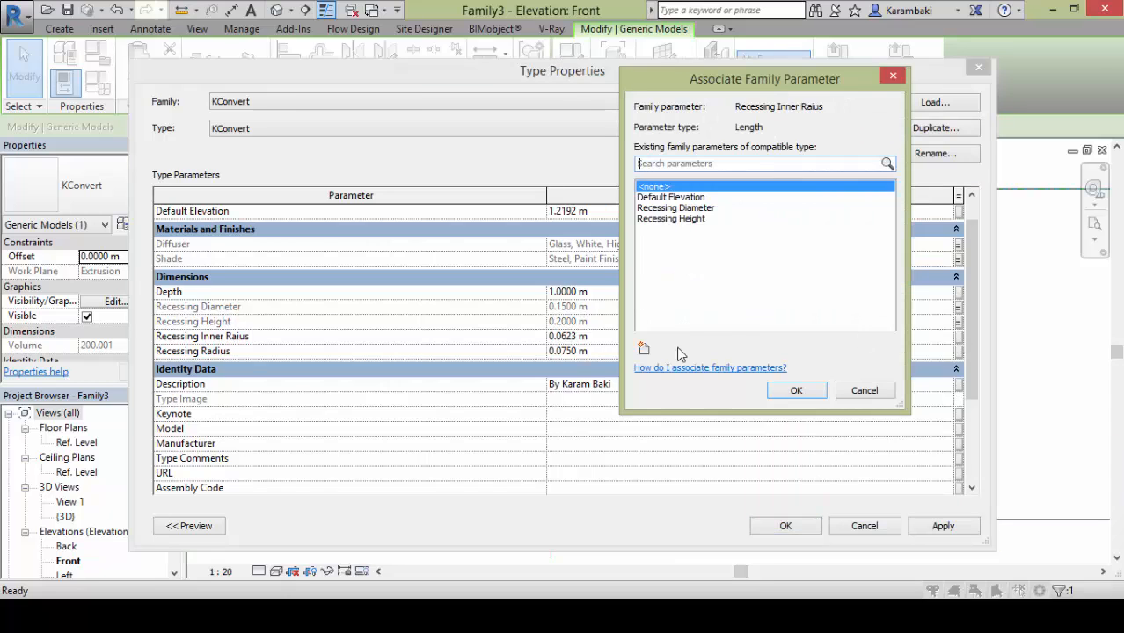
{"action": "left_click", "coordinate": [642, 349]}
{"action": "type", "text": "Recessing Inner Radius"}
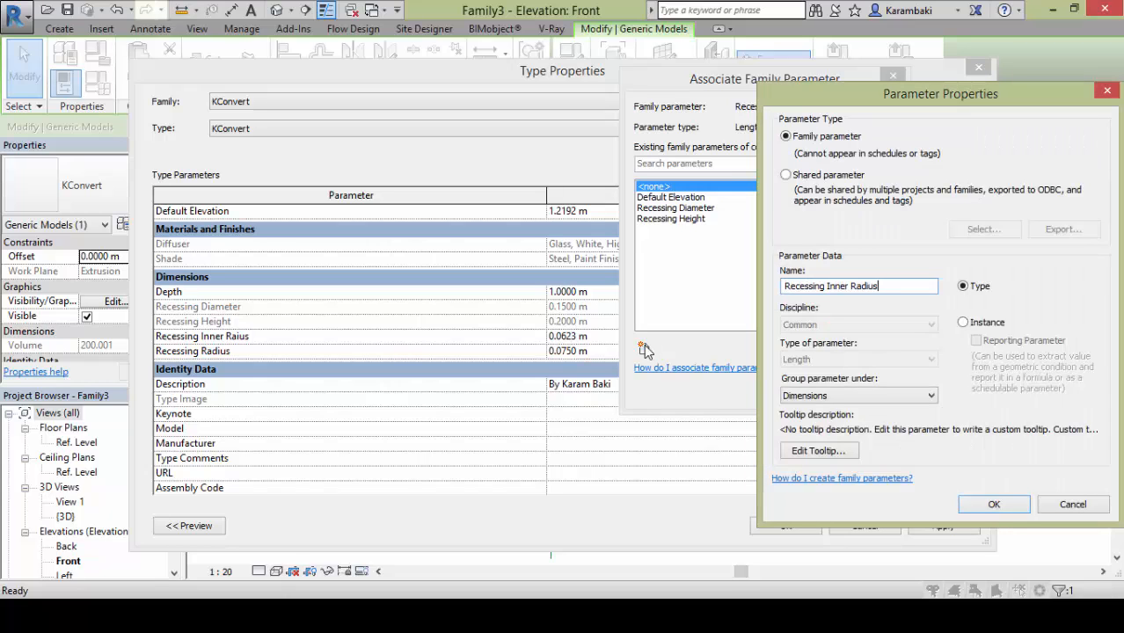
{"action": "key", "text": "Return"}
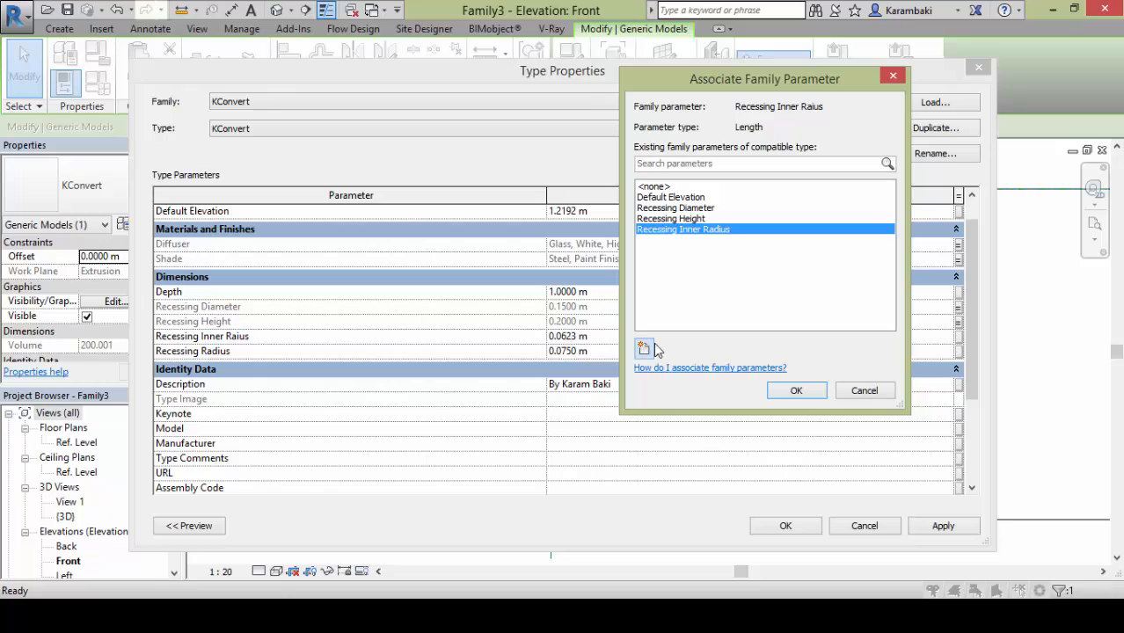
{"action": "left_click", "coordinate": [795, 391]}
Associate the KConvert component's Recessing Radius parameter with a new type parameter named Recessing Radius and accept the type properties
{"action": "left_click", "coordinate": [959, 352]}
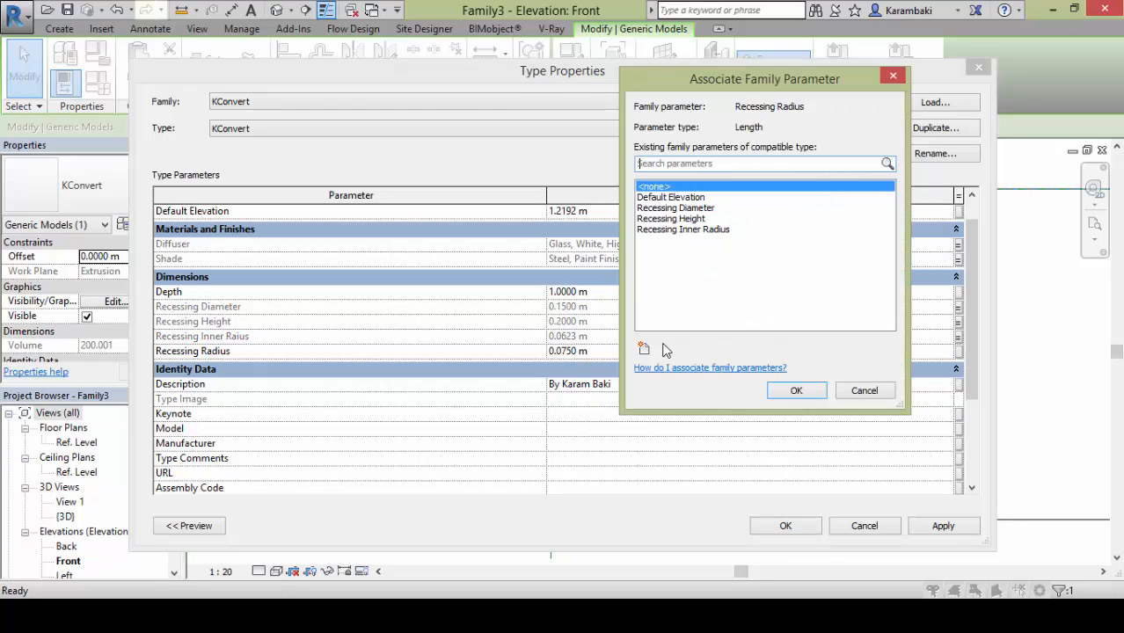
{"action": "left_click", "coordinate": [643, 349]}
{"action": "type", "text": "Recessing Radius"}
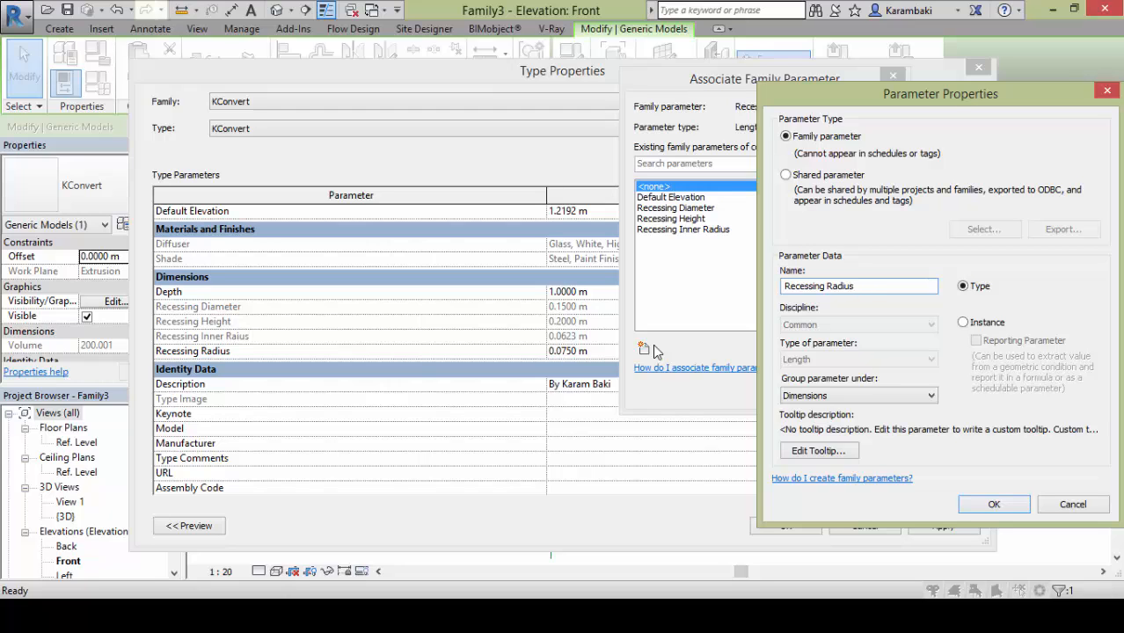
{"action": "key", "text": "Return"}
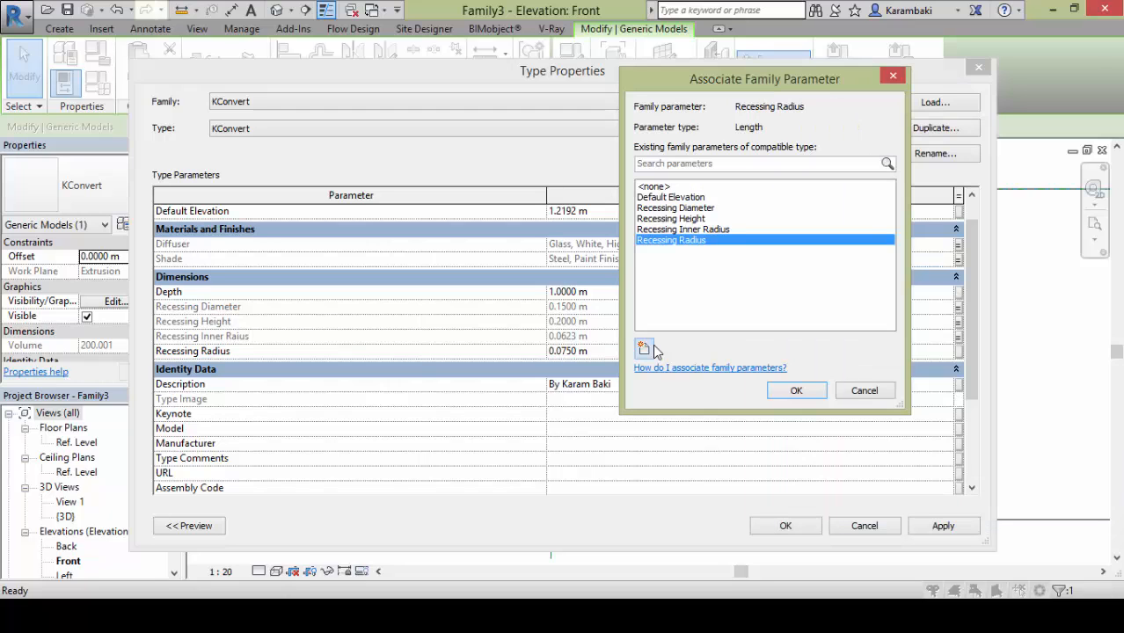
{"action": "left_click", "coordinate": [796, 390]}
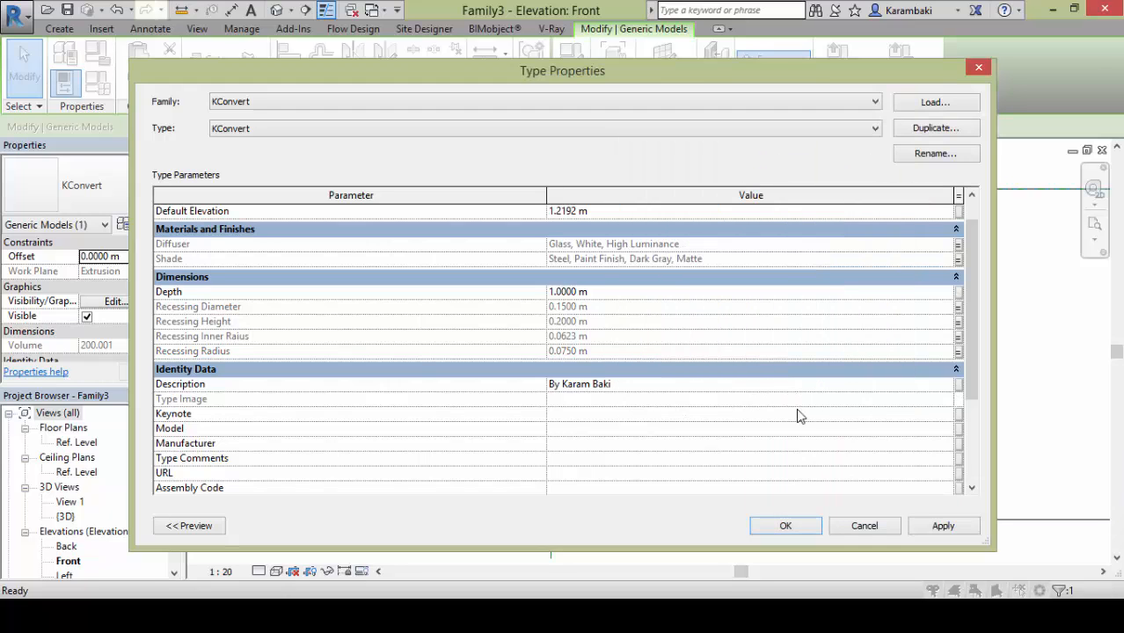
{"action": "left_click", "coordinate": [785, 525]}
Examine the KConvert component within the host block in the Front elevation and the 3D view
{"action": "left_click", "coordinate": [594, 176]}
{"action": "scroll", "coordinate": [626, 251], "scroll_direction": "down", "scroll_amount": 3}
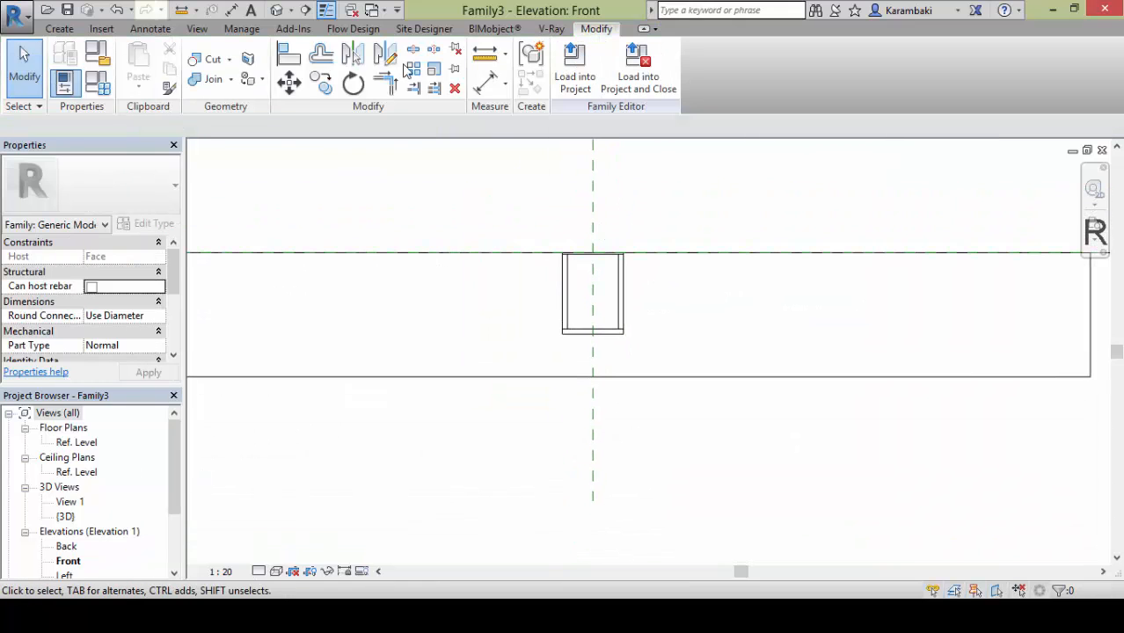
{"action": "scroll", "coordinate": [586, 234], "scroll_direction": "up", "scroll_amount": 2}
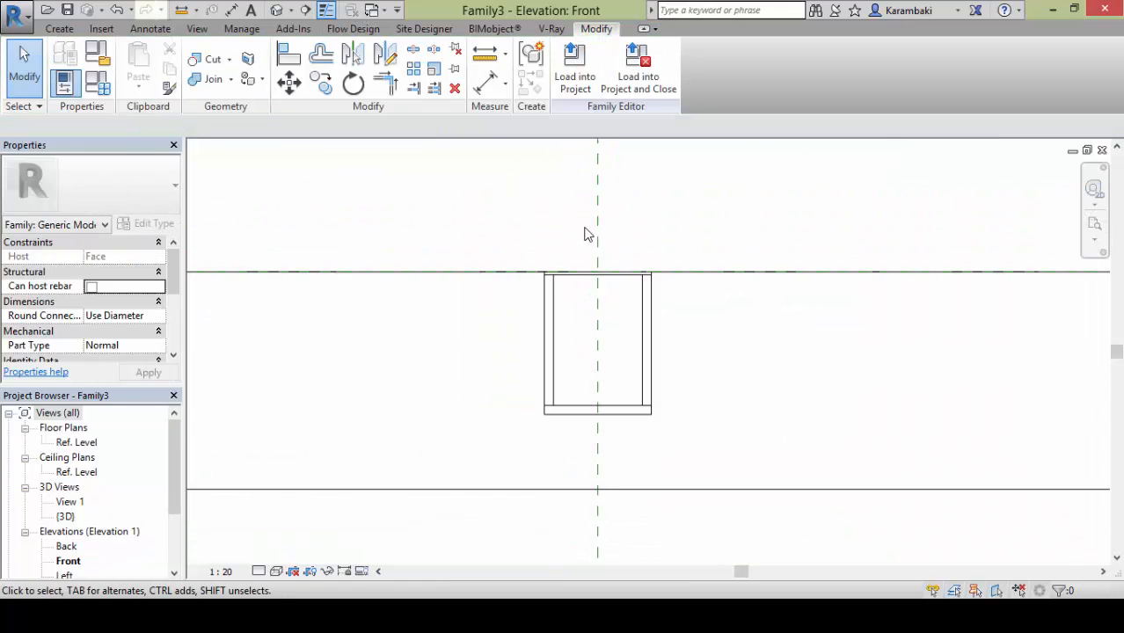
{"action": "left_click", "coordinate": [554, 289]}
{"action": "key", "text": "Escape"}
{"action": "left_click", "coordinate": [279, 11]}
{"action": "middle_click_drag", "start_coordinate": [464, 171], "coordinate": [557, 296], "text": "shift"}
{"action": "left_click", "coordinate": [477, 318]}
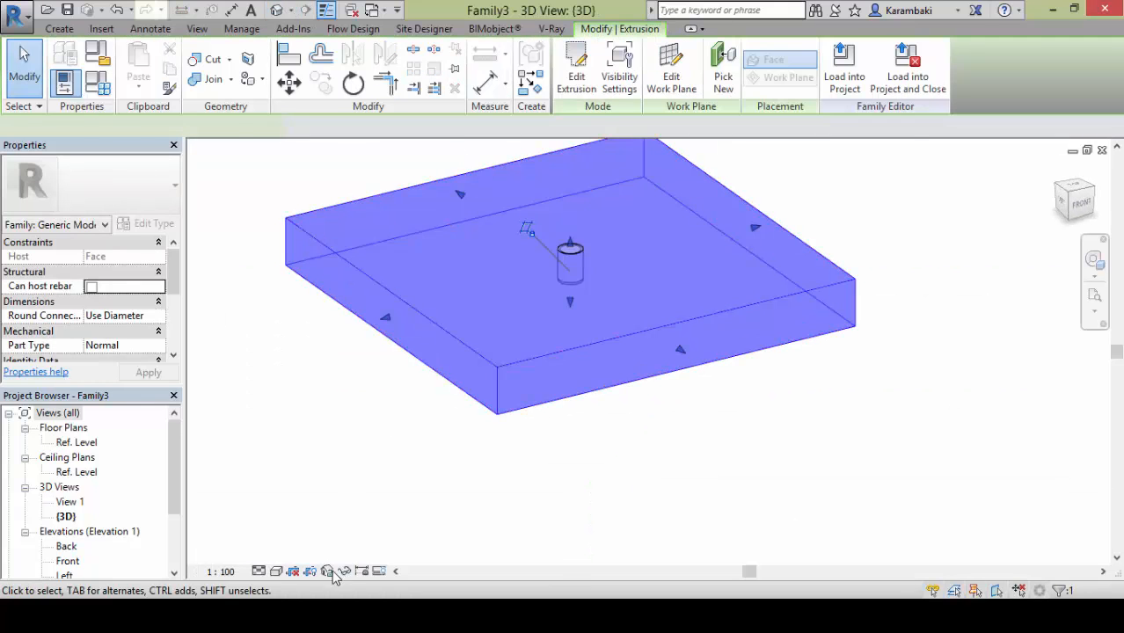
{"action": "left_click", "coordinate": [353, 467]}
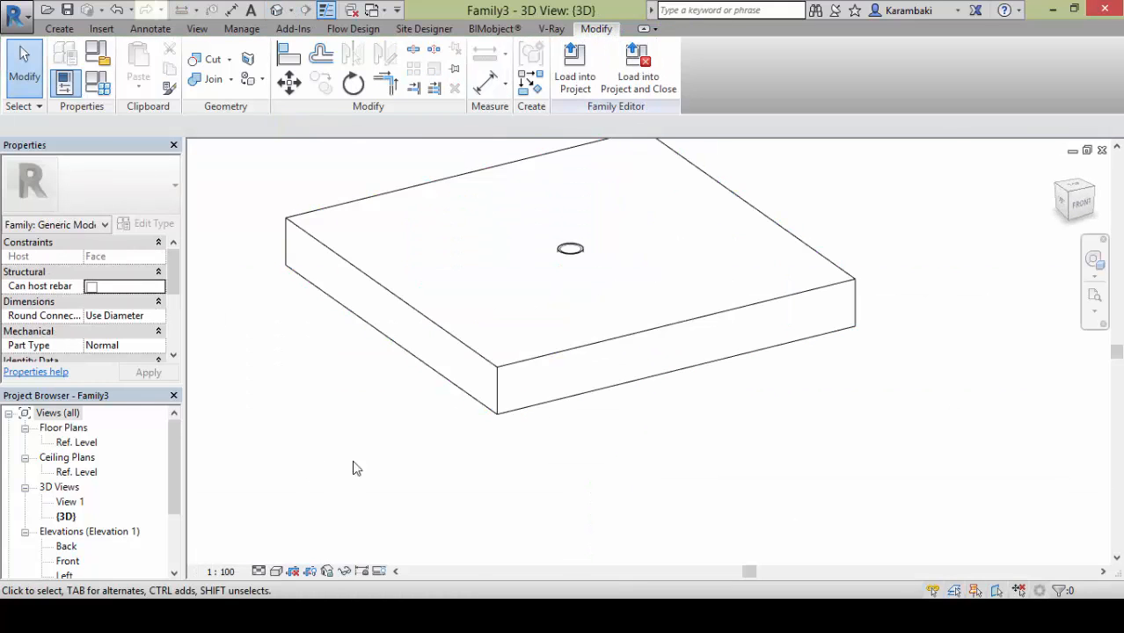
Set the family's Recessing Height parameter to 1 m in the family types
{"action": "left_click", "coordinate": [100, 87]}
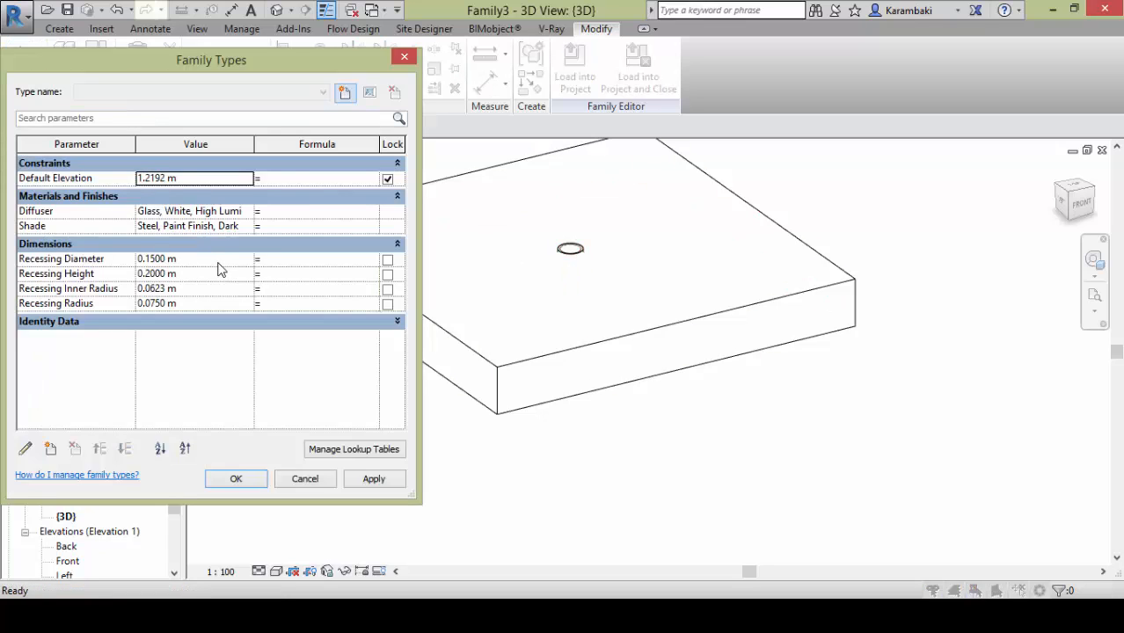
{"action": "left_click", "coordinate": [236, 478]}
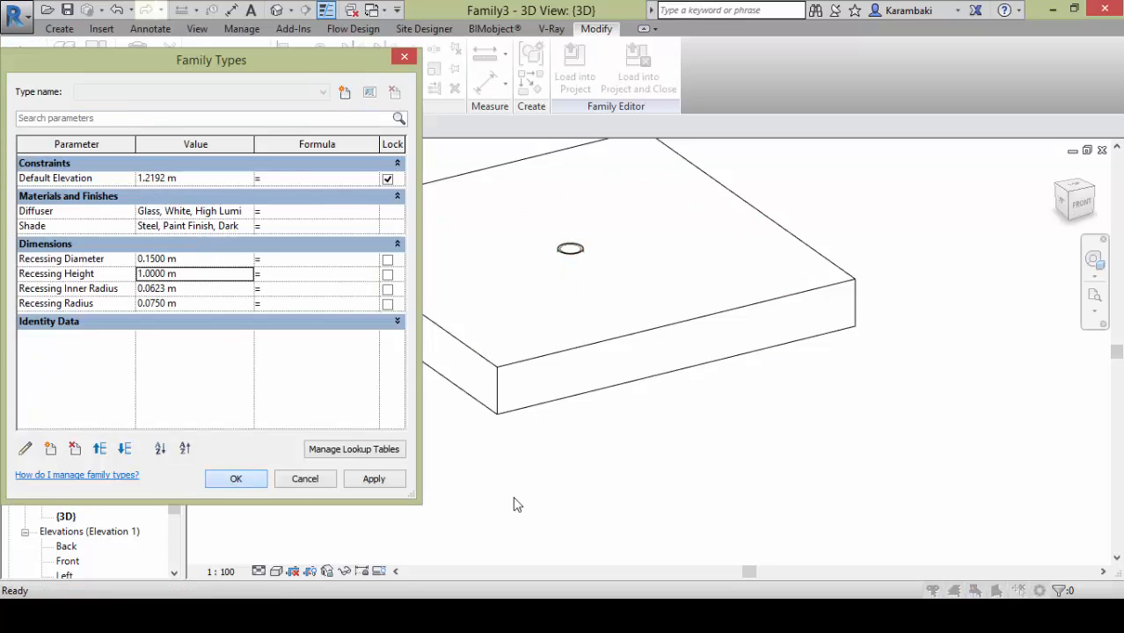
{"action": "middle_click_drag", "start_coordinate": [514, 501], "coordinate": [690, 299], "text": "shift"}
Set the work plane to the circular end face of the KConvert cylinder in the 3D view
{"action": "left_click", "coordinate": [60, 29]}
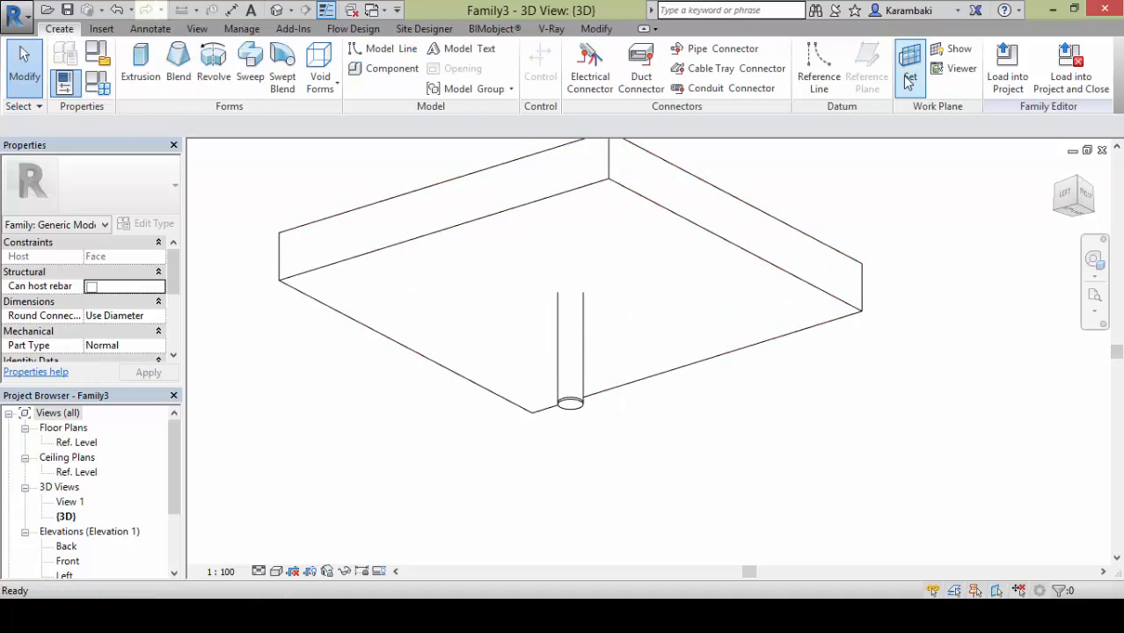
{"action": "left_click", "coordinate": [909, 76]}
{"action": "left_click", "coordinate": [463, 297]}
{"action": "left_click", "coordinate": [528, 371]}
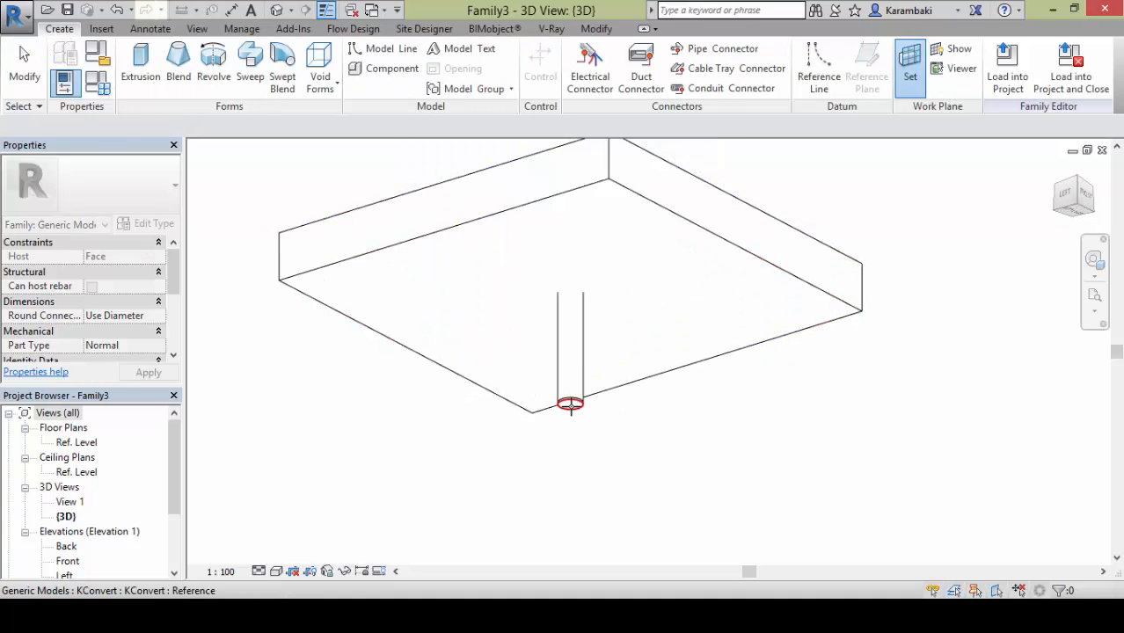
{"action": "left_click", "coordinate": [570, 404]}
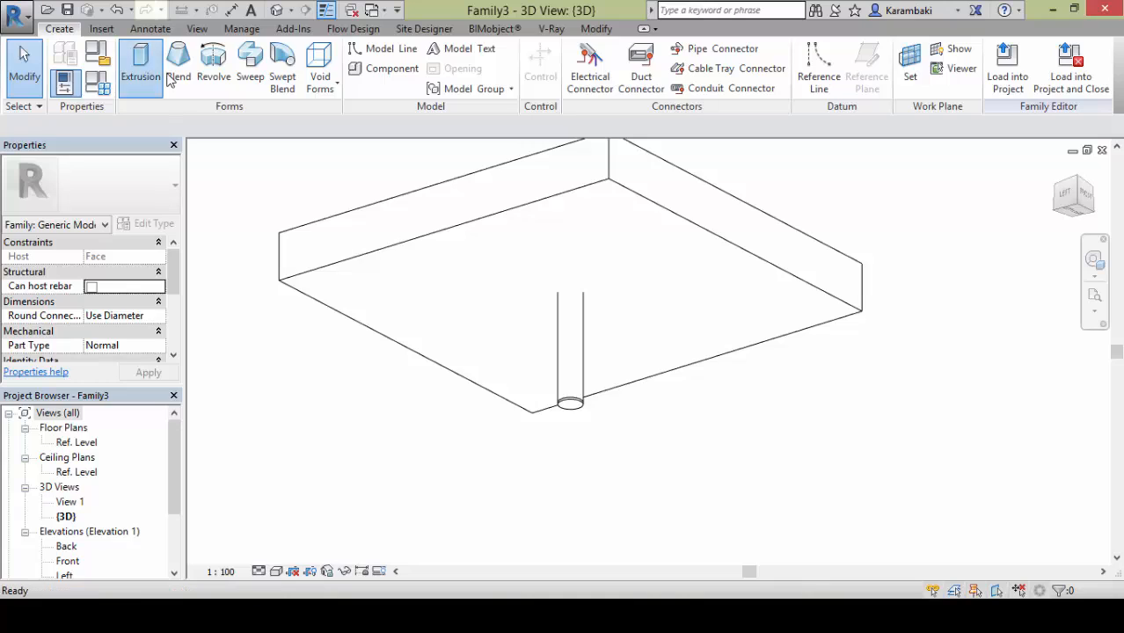
Create an extrusion 0.25 m deep from the picked circular end edges of the KConvert cylinder, locking the sketch to them
{"action": "left_click", "coordinate": [140, 66]}
{"action": "scroll", "coordinate": [589, 307], "scroll_direction": "up", "scroll_amount": 2}
{"action": "left_click", "coordinate": [577, 338]}
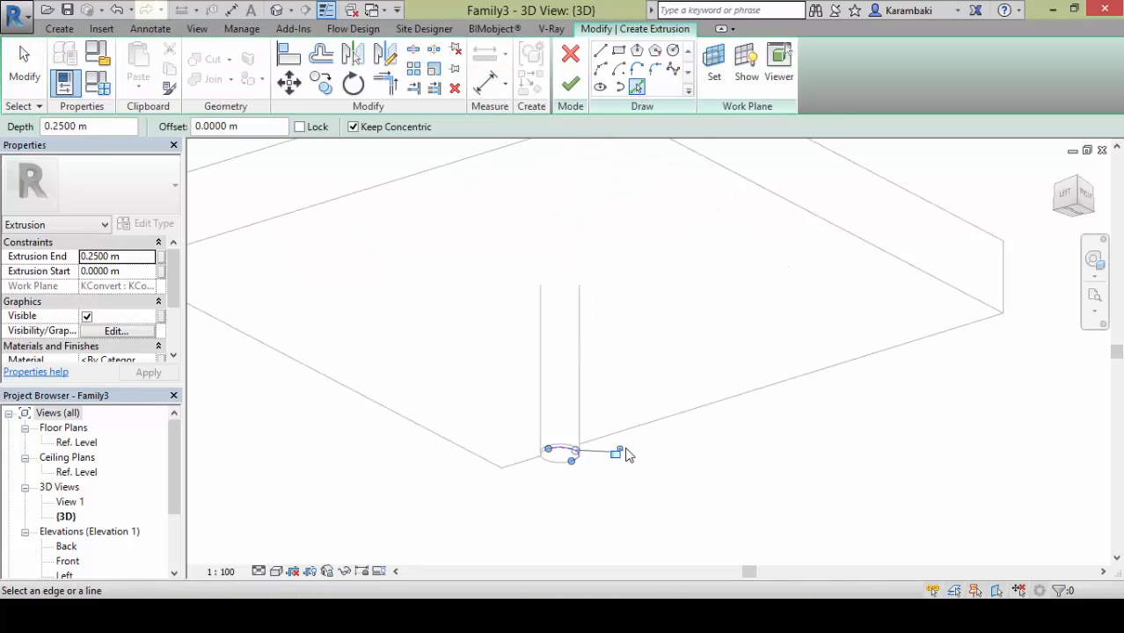
{"action": "left_click", "coordinate": [616, 451]}
{"action": "left_click", "coordinate": [542, 423]}
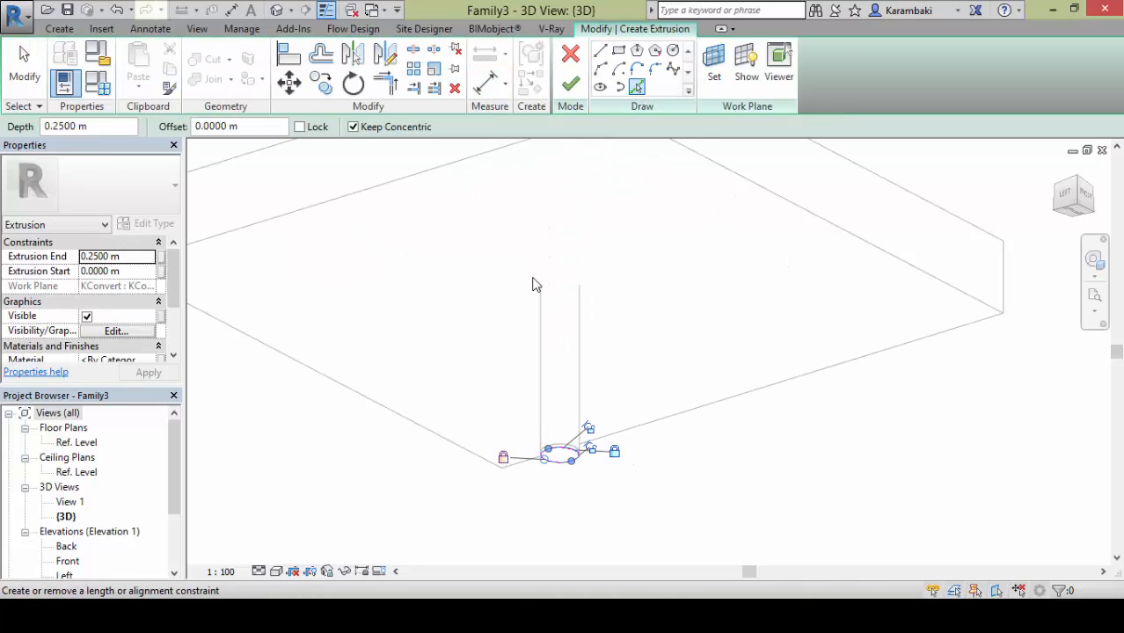
{"action": "left_click", "coordinate": [570, 84]}
Draw a horizontal reference plane about 0.347 m above the Ref. Level in the Front elevation
{"action": "double_click", "coordinate": [68, 561]}
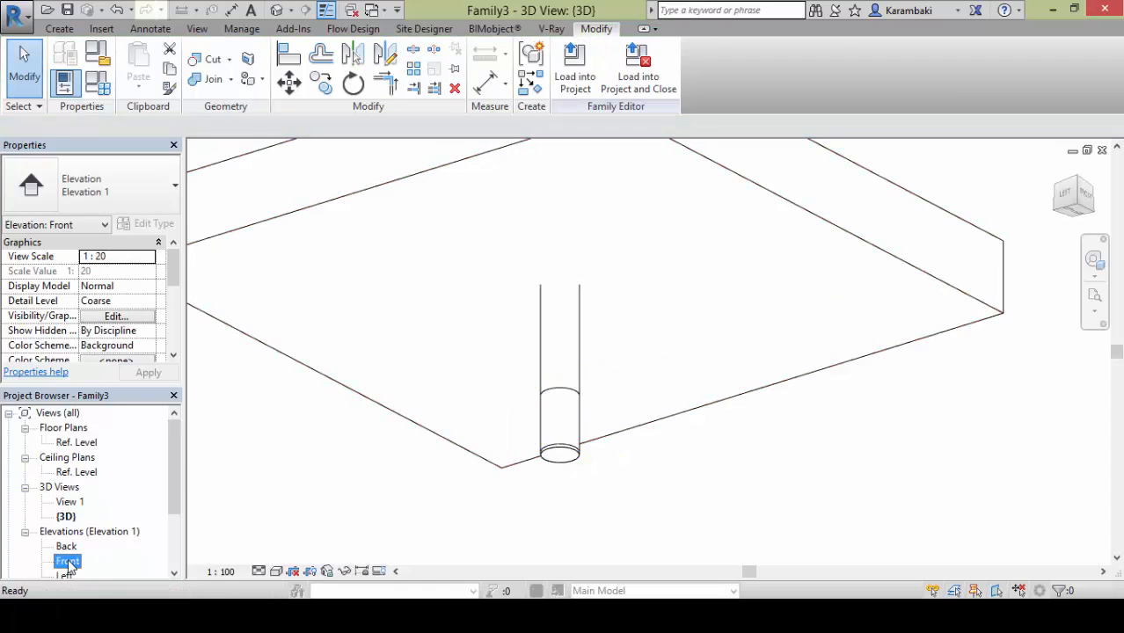
{"action": "scroll", "coordinate": [597, 372], "scroll_direction": "down", "scroll_amount": 2}
{"action": "scroll", "coordinate": [563, 220], "scroll_direction": "down", "scroll_amount": 3}
{"action": "middle_click_drag", "start_coordinate": [572, 222], "coordinate": [579, 284]}
{"action": "left_click", "coordinate": [747, 184]}
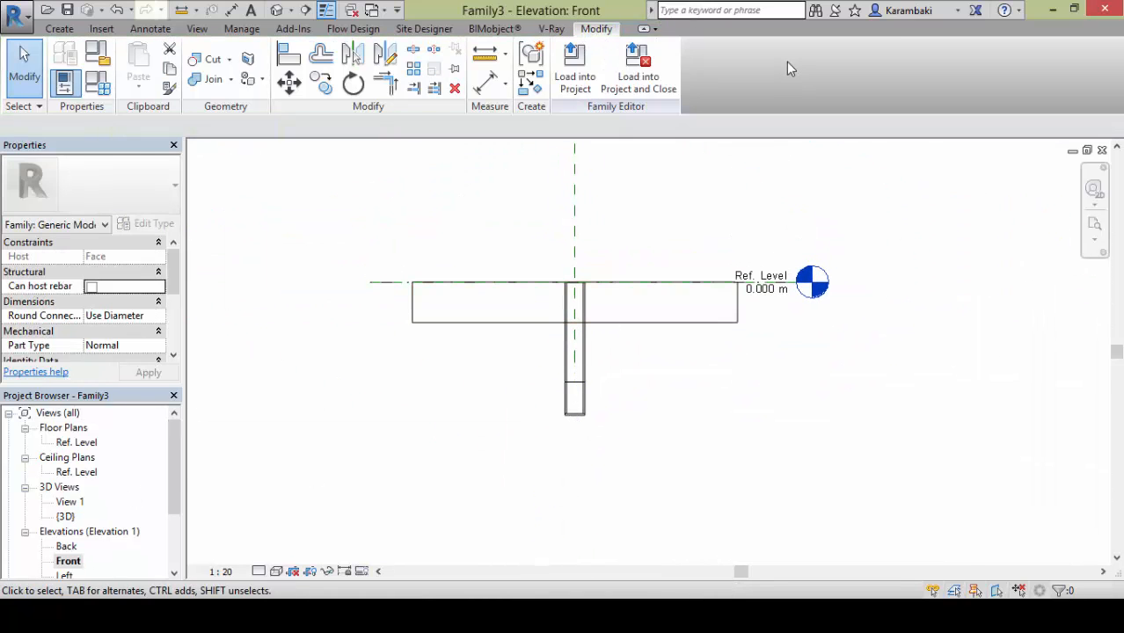
{"action": "left_click", "coordinate": [60, 29]}
{"action": "left_click", "coordinate": [882, 77]}
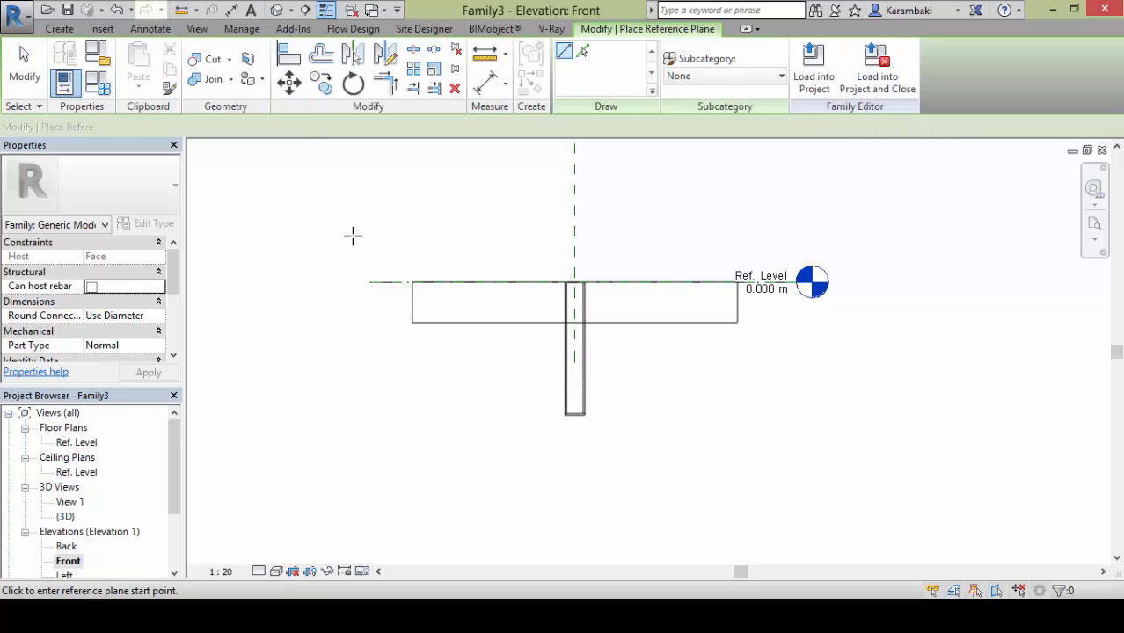
{"action": "left_click", "coordinate": [352, 235]}
{"action": "left_click", "coordinate": [804, 235]}
Dimension the distance between the new reference plane and the Ref. Level plane and select that dimension
{"action": "left_click", "coordinate": [232, 11]}
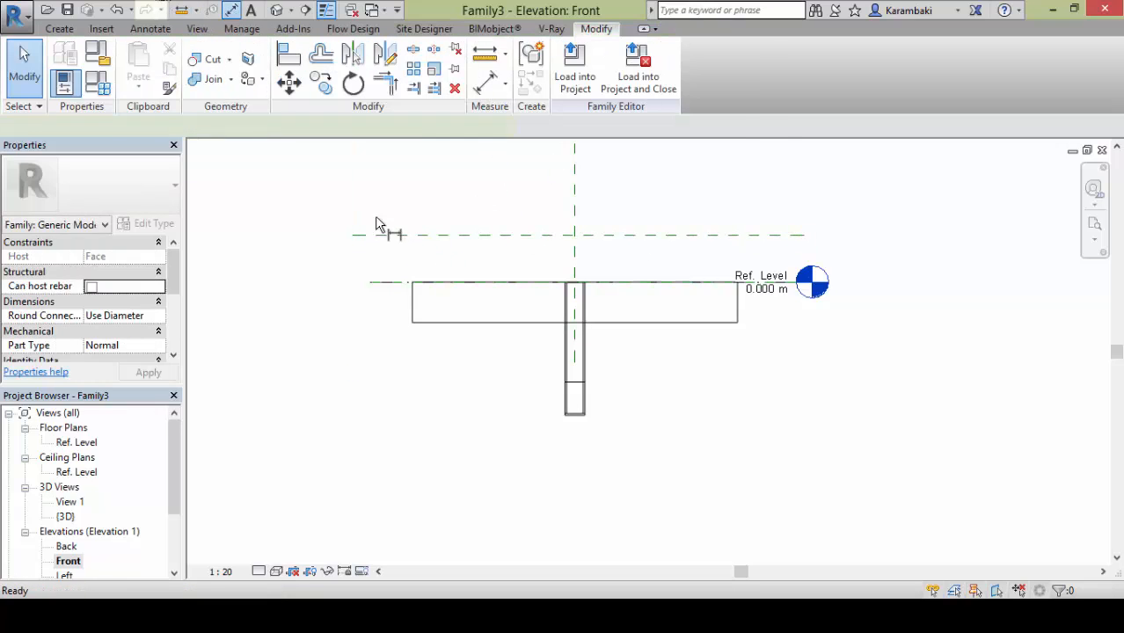
{"action": "left_click", "coordinate": [375, 236]}
{"action": "left_click", "coordinate": [371, 281]}
{"action": "left_click", "coordinate": [334, 260]}
{"action": "key", "text": "Escape"}
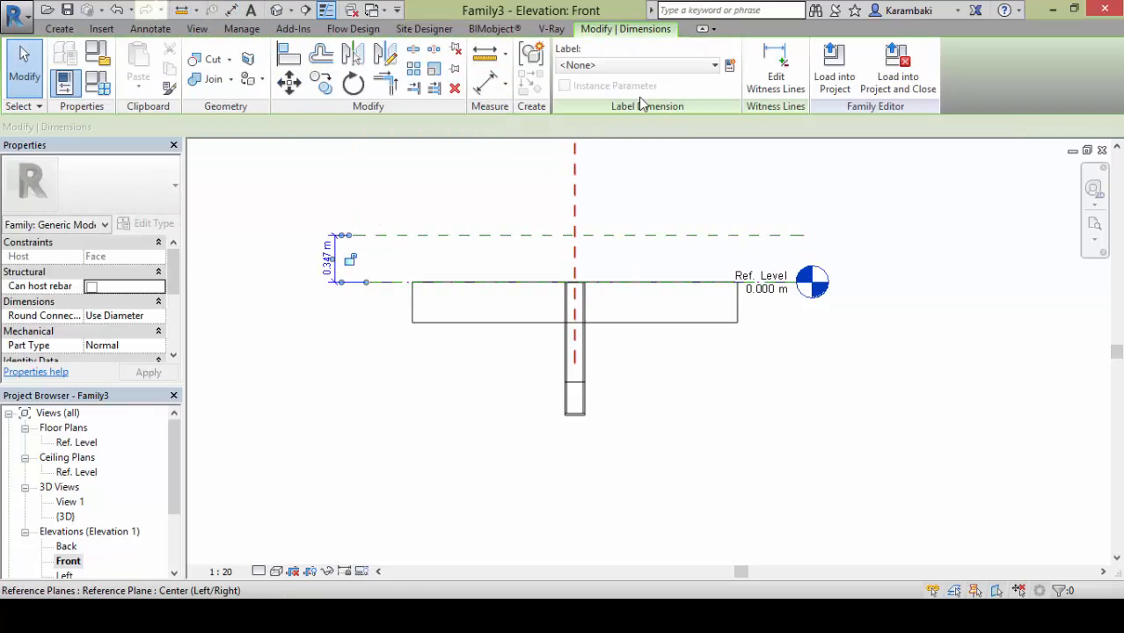
Try labelling the reference plane dimension with a new Extra Front type parameter and undo the labelling
{"action": "left_click", "coordinate": [729, 65]}
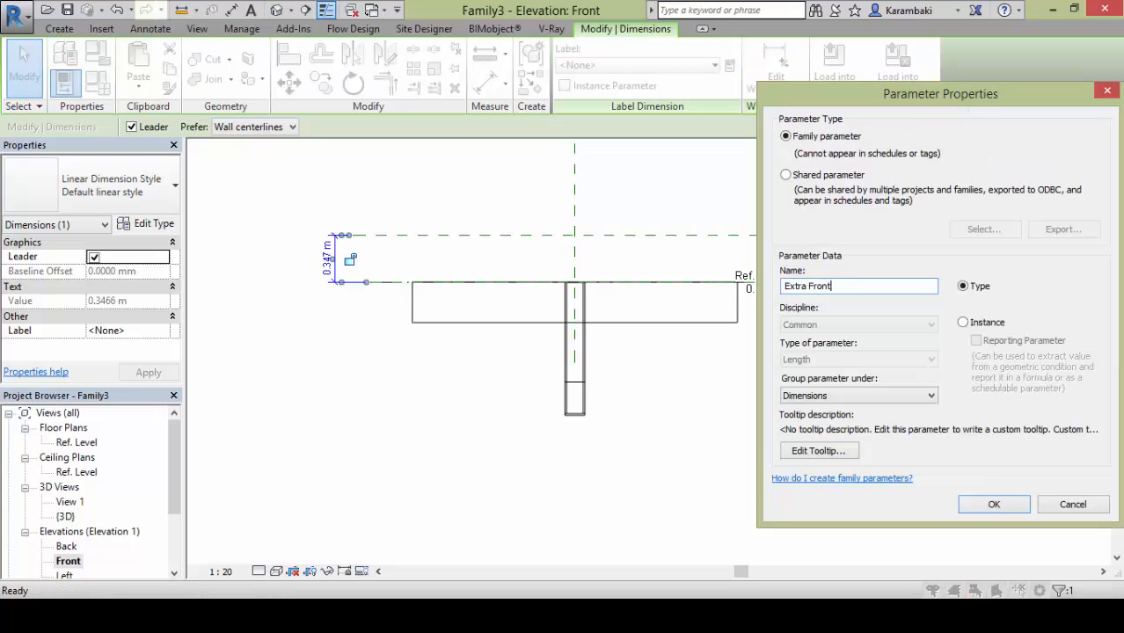
{"action": "type", "text": "Extra Front"}
{"action": "key", "text": "Return"}
{"action": "scroll", "coordinate": [737, 419], "scroll_direction": "down", "scroll_amount": 2}
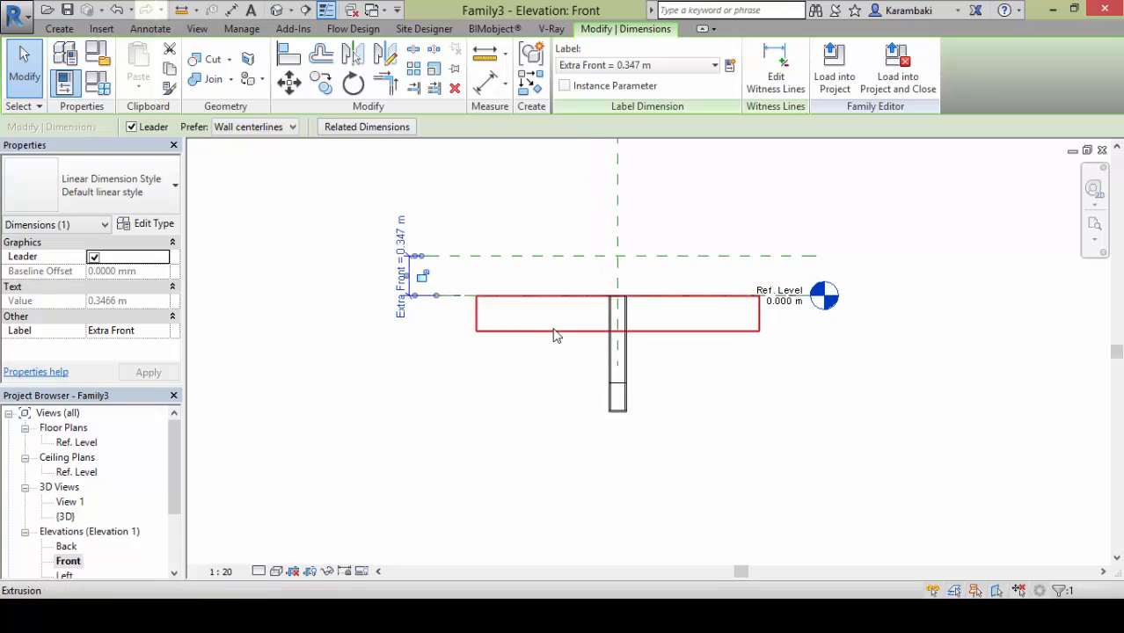
{"action": "scroll", "coordinate": [556, 332], "scroll_direction": "up", "scroll_amount": 2}
{"action": "scroll", "coordinate": [387, 264], "scroll_direction": "down", "scroll_amount": 1}
{"action": "key", "text": "ctrl+z"}
Label the dimension above the Ref. Level with a new type parameter named Extra Front
{"action": "scroll", "coordinate": [384, 258], "scroll_direction": "up", "scroll_amount": 2}
{"action": "left_click", "coordinate": [317, 257]}
{"action": "left_click", "coordinate": [628, 69]}
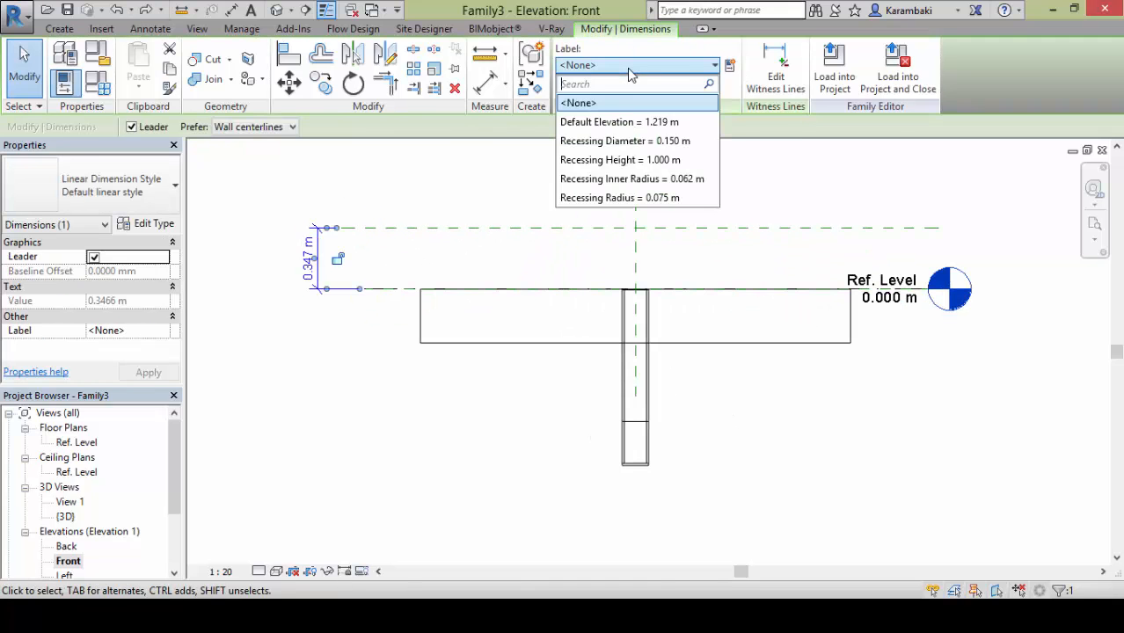
{"action": "left_click", "coordinate": [729, 65]}
{"action": "type", "text": "E"}
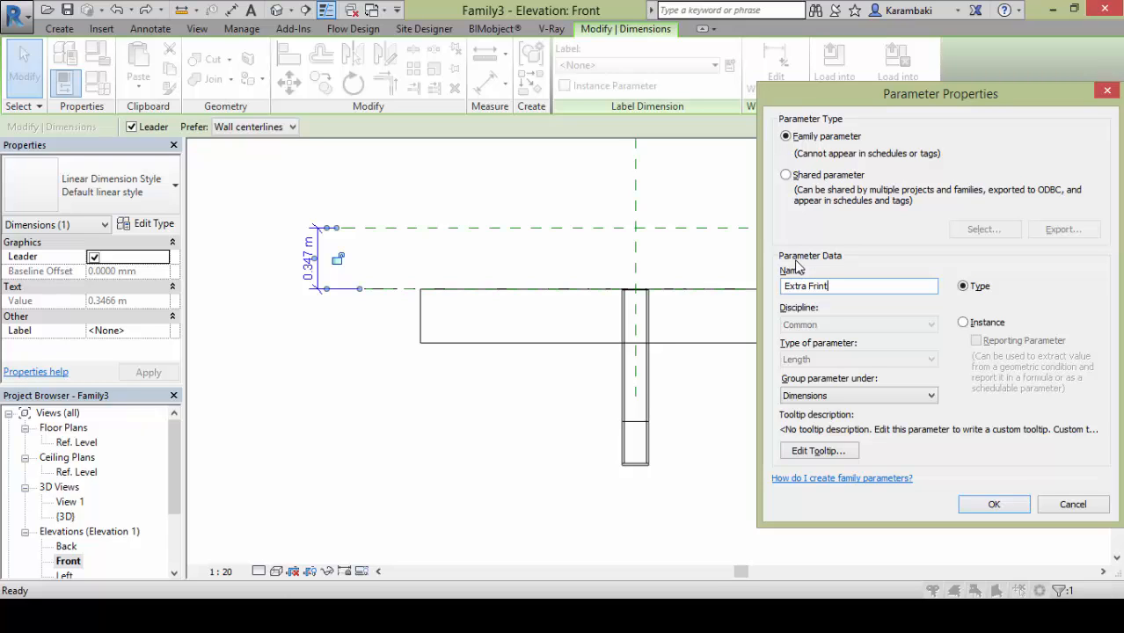
{"action": "type", "text": "xtra Front"}
{"action": "key", "text": "Return"}
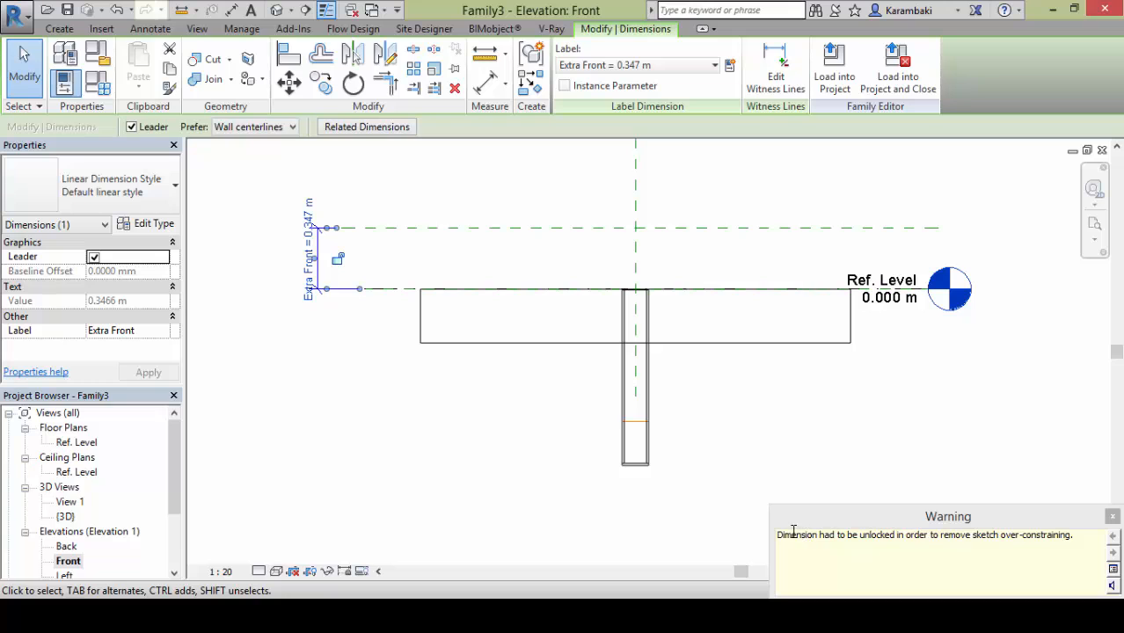
Stretch the upper end of the central cylindrical extrusion to the Extra Front reference plane in the Front elevation
{"action": "key", "text": "Escape"}
{"action": "middle_click_drag", "start_coordinate": [619, 394], "coordinate": [589, 365]}
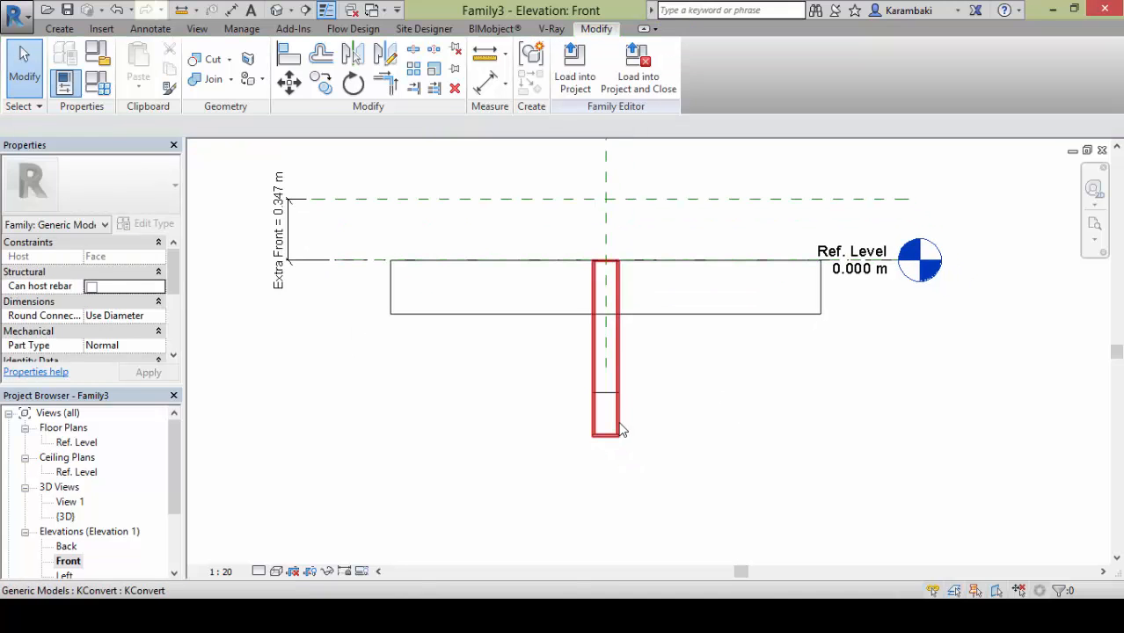
{"action": "left_click", "coordinate": [613, 406]}
{"action": "left_click_drag", "start_coordinate": [606, 387], "coordinate": [605, 199]}
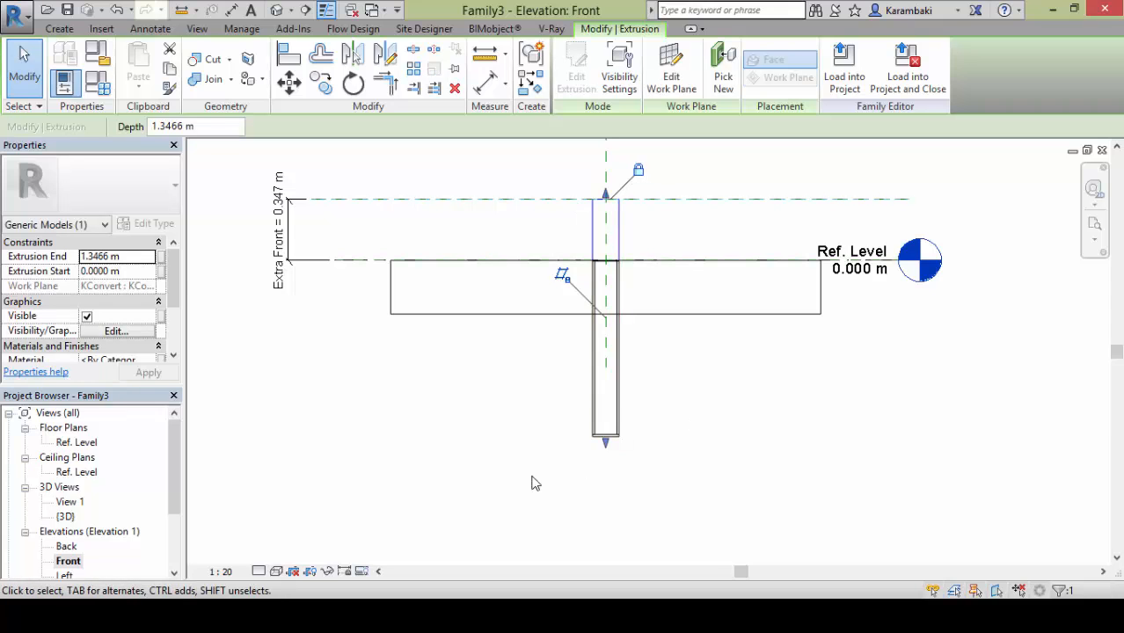
Extend the extrusion's lower end to a start of about -0.1875 m and link Extrusion Start to a new type parameter named Extra Back
{"action": "left_click_drag", "start_coordinate": [605, 442], "coordinate": [477, 469]}
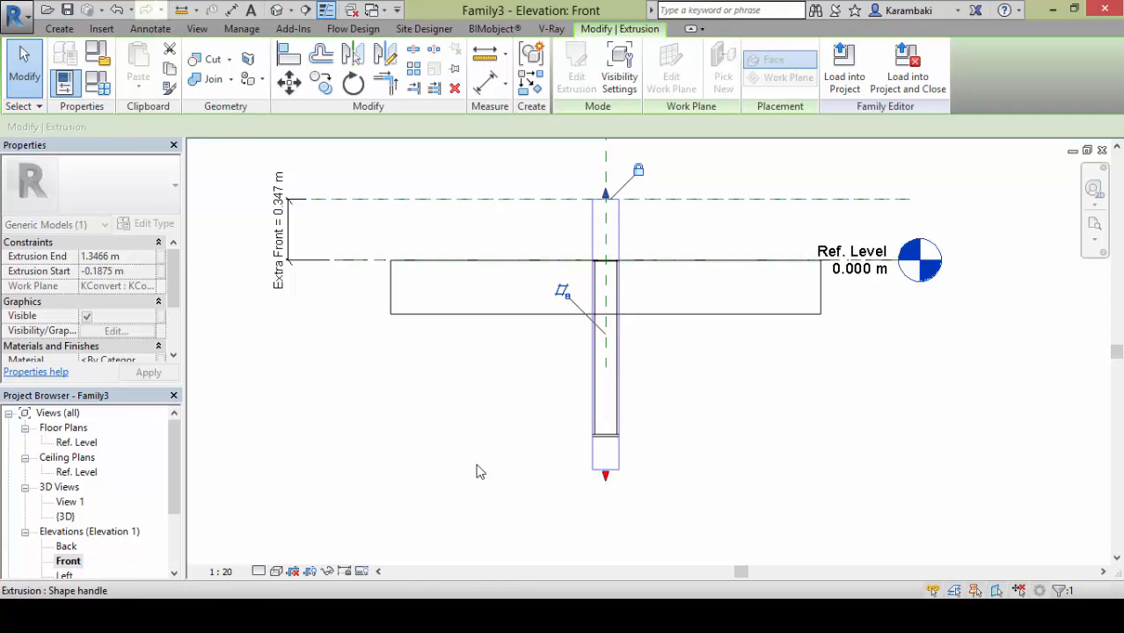
{"action": "left_click", "coordinate": [161, 272]}
{"action": "left_click", "coordinate": [642, 350]}
{"action": "type", "text": "Extra Back"}
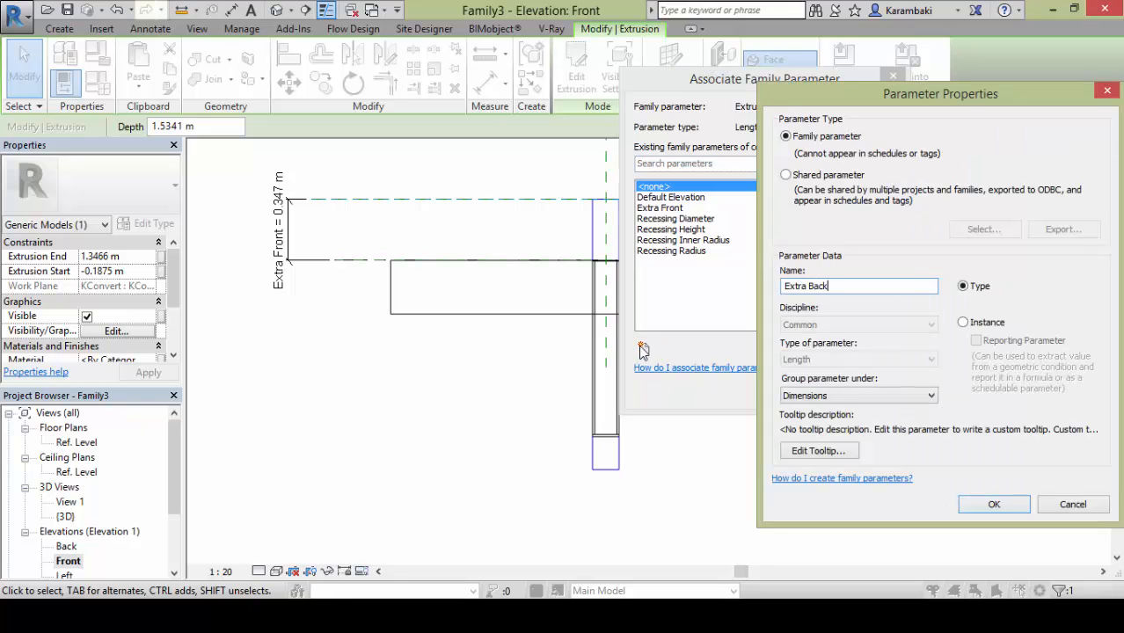
{"action": "key", "text": "Return"}
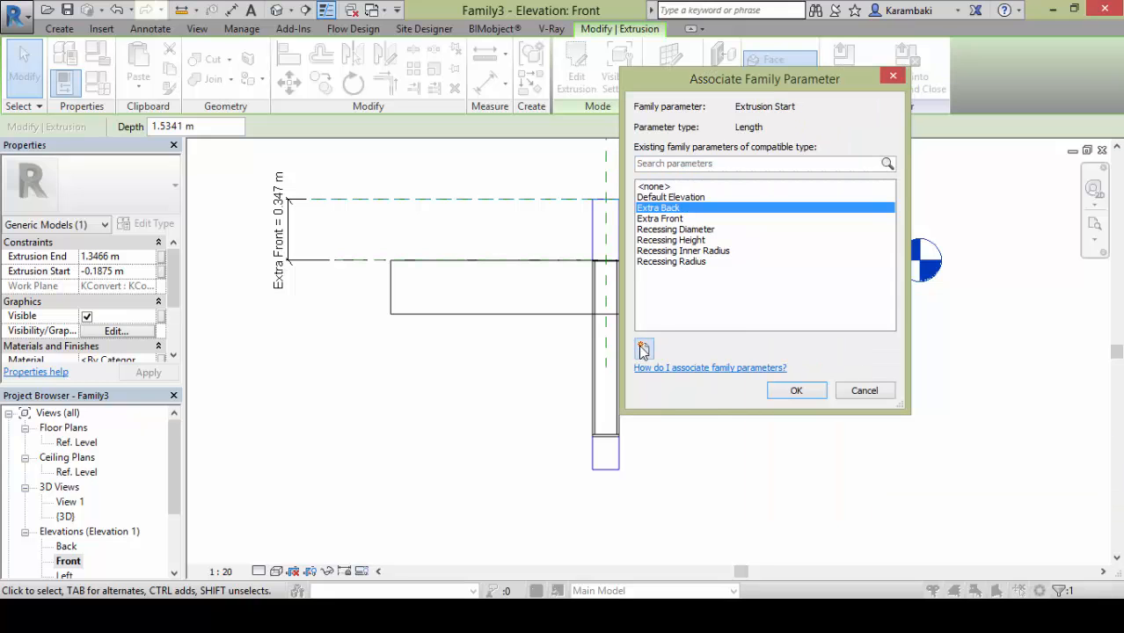
{"action": "left_click", "coordinate": [790, 390]}
{"action": "left_click", "coordinate": [728, 377]}
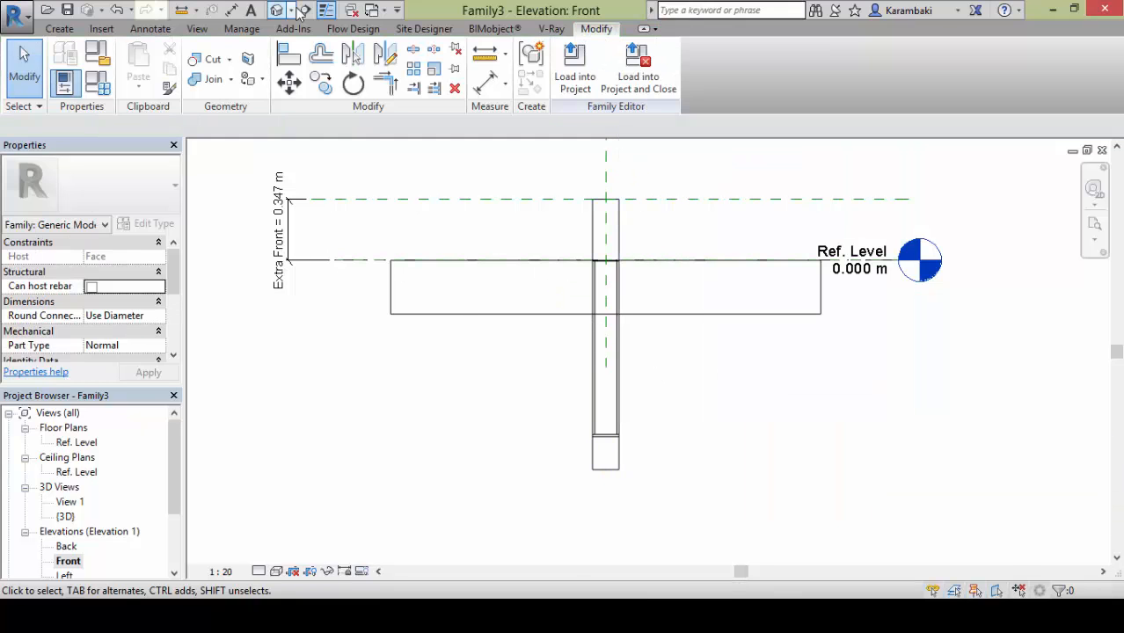
Set the family category to Lighting Fixtures with Light Source enabled, accepting the geometry warning
{"action": "left_click", "coordinate": [350, 10]}
{"action": "middle_click_drag", "start_coordinate": [855, 241], "coordinate": [867, 517], "text": "shift"}
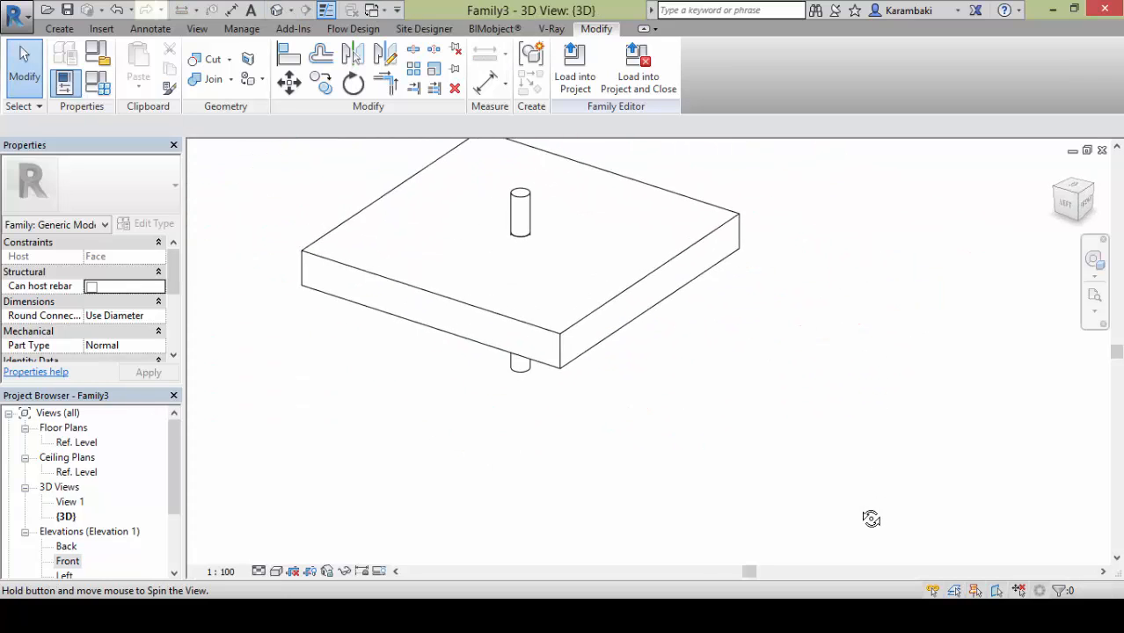
{"action": "double_click", "coordinate": [72, 563]}
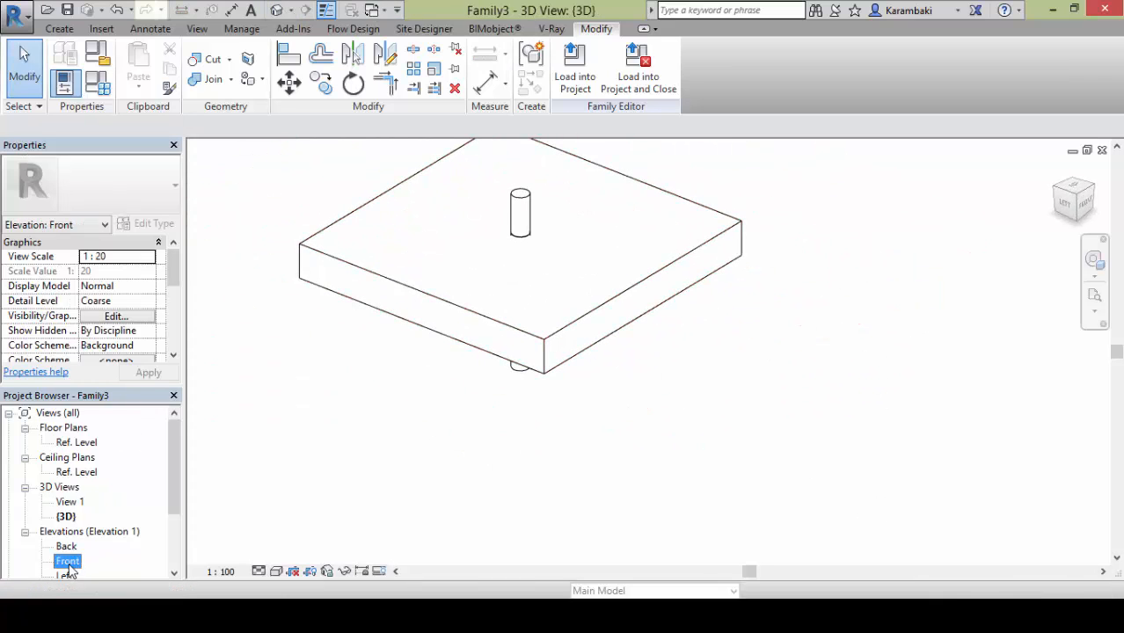
{"action": "scroll", "coordinate": [633, 484], "scroll_direction": "up", "scroll_amount": 3}
{"action": "scroll", "coordinate": [822, 425], "scroll_direction": "up", "scroll_amount": 1}
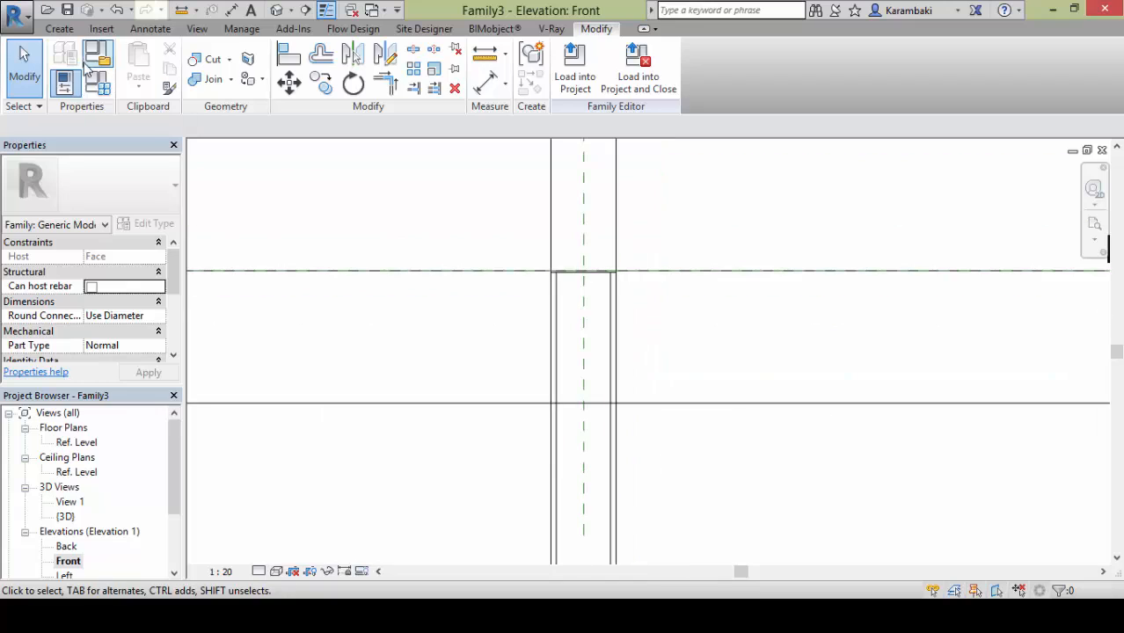
{"action": "left_click", "coordinate": [96, 54]}
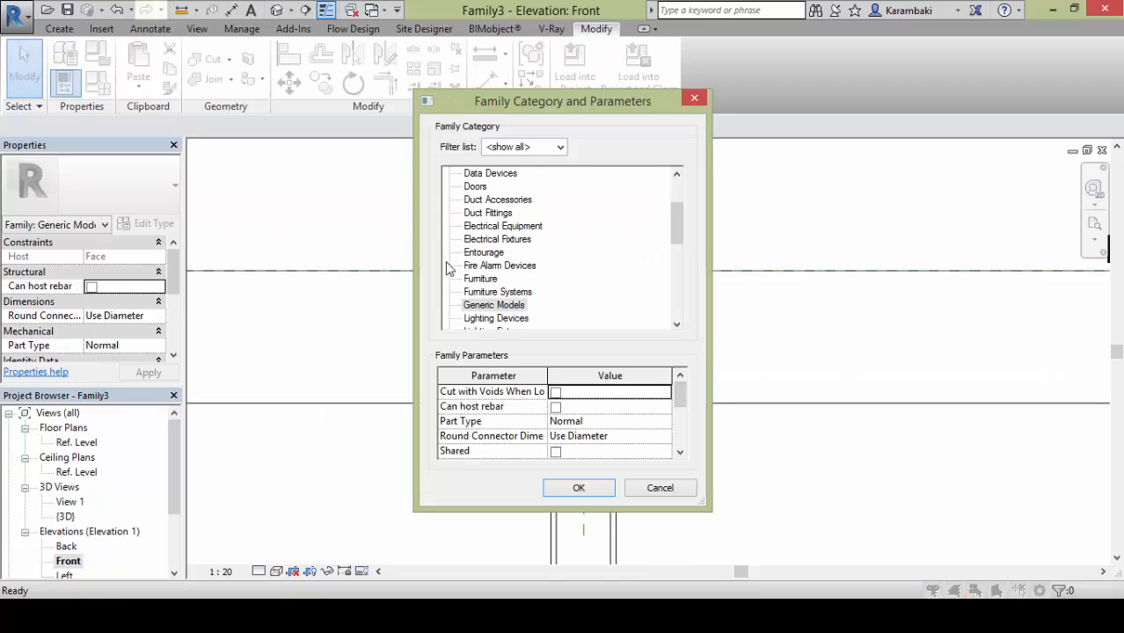
{"action": "scroll", "coordinate": [497, 294], "scroll_direction": "down", "scroll_amount": 1}
{"action": "left_click", "coordinate": [501, 305]}
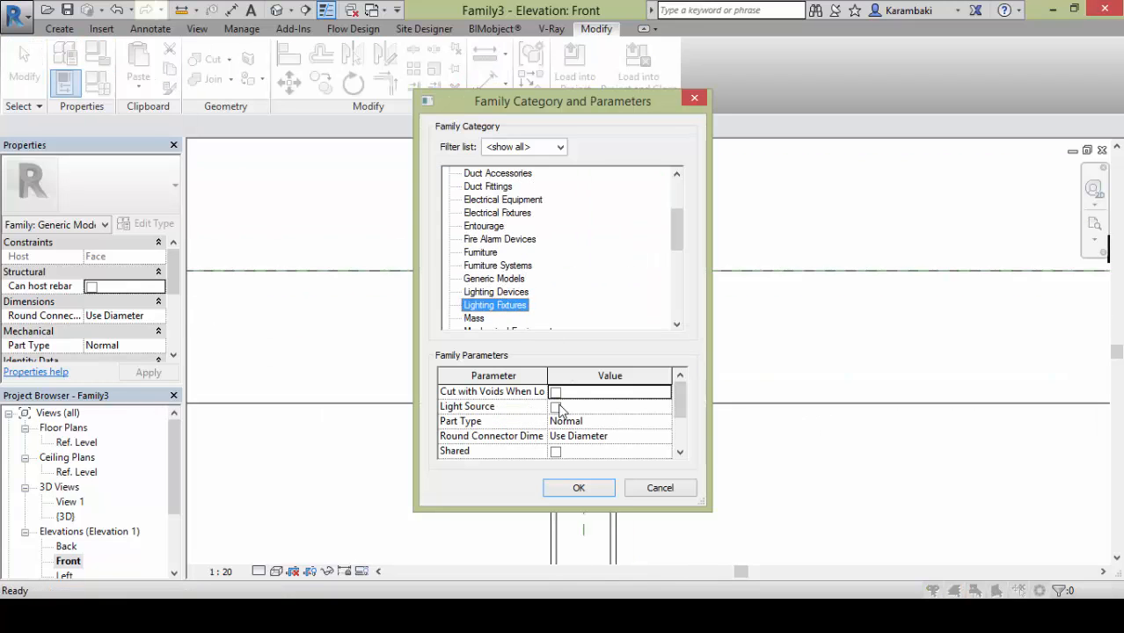
{"action": "left_click", "coordinate": [556, 408]}
{"action": "left_click", "coordinate": [577, 488]}
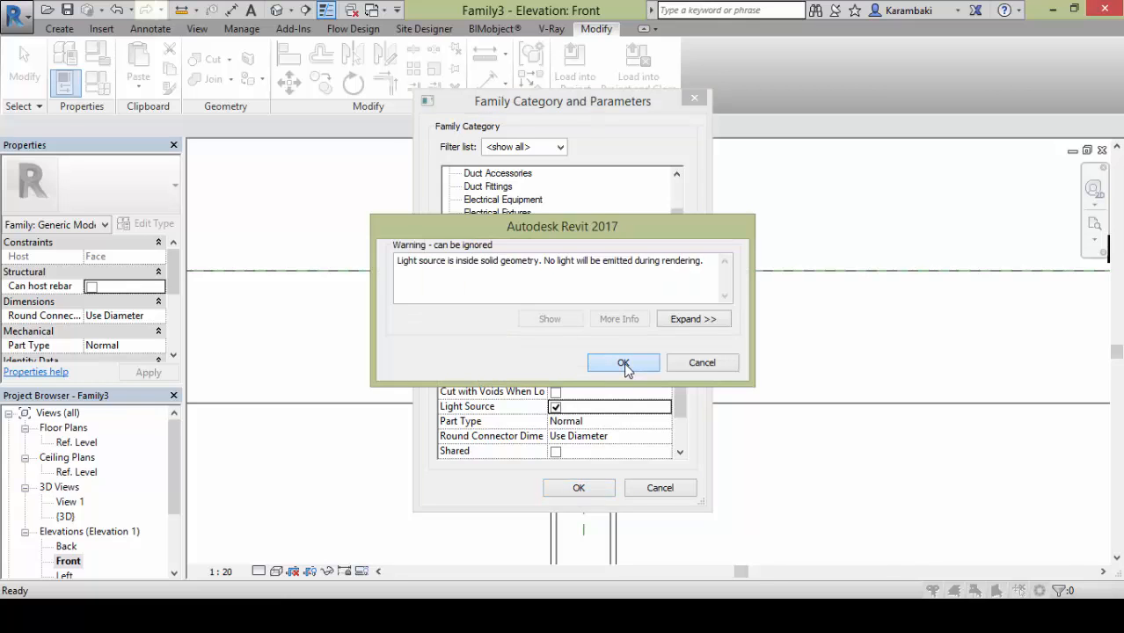
{"action": "left_click", "coordinate": [623, 363]}
Define the light source as emitting from a point with a spot light distribution
{"action": "left_click", "coordinate": [675, 297]}
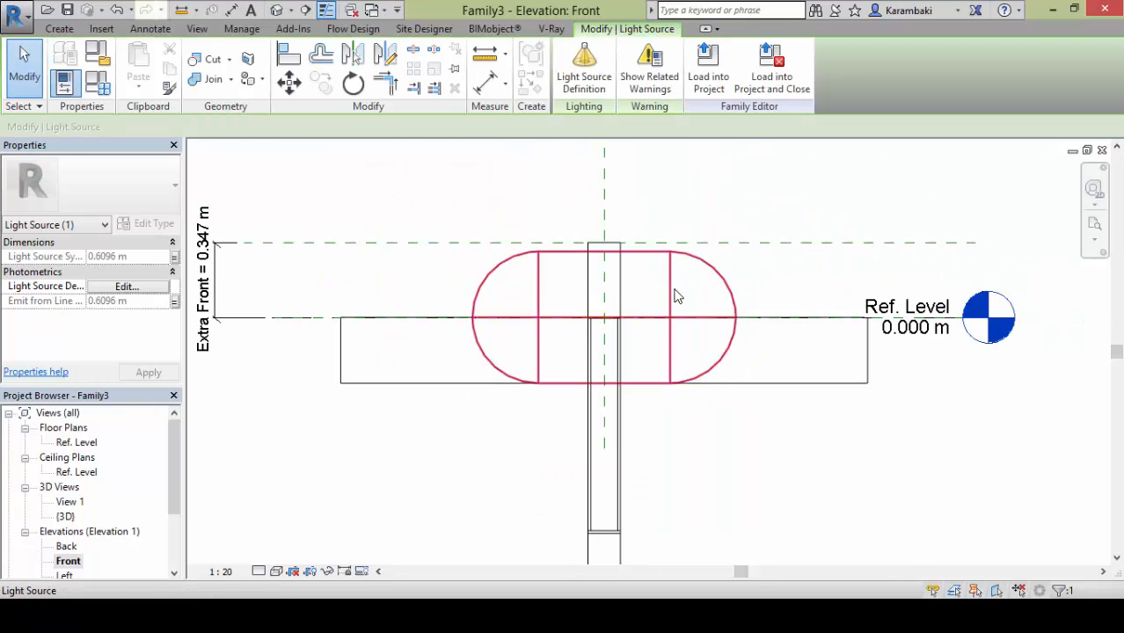
{"action": "left_click", "coordinate": [593, 84]}
{"action": "left_click", "coordinate": [500, 194]}
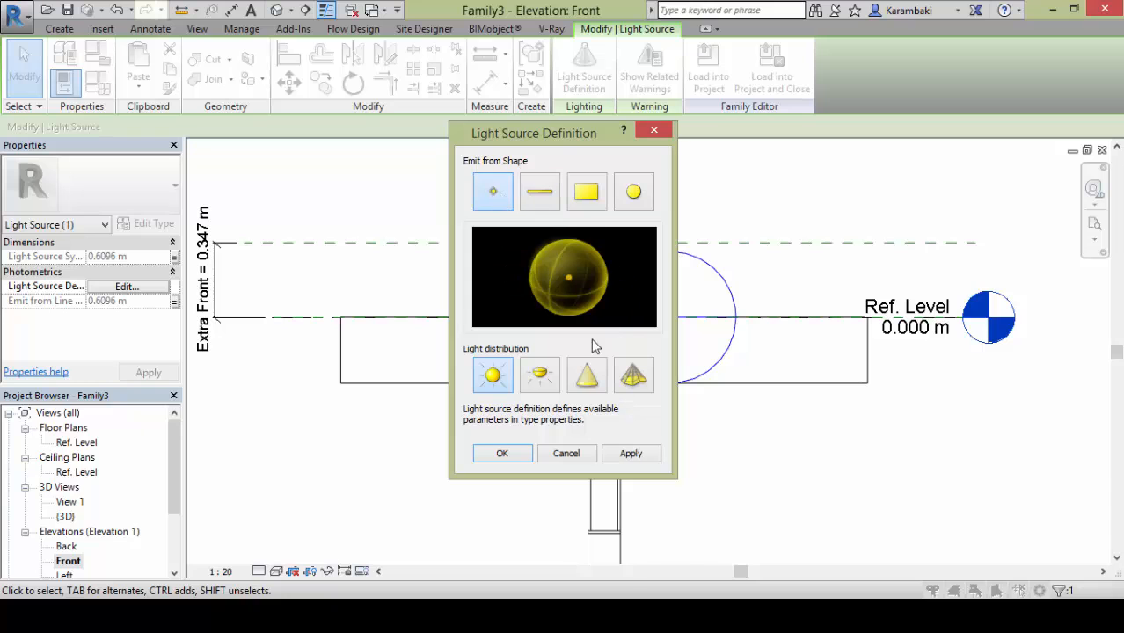
{"action": "left_click", "coordinate": [587, 375]}
{"action": "left_click", "coordinate": [502, 453]}
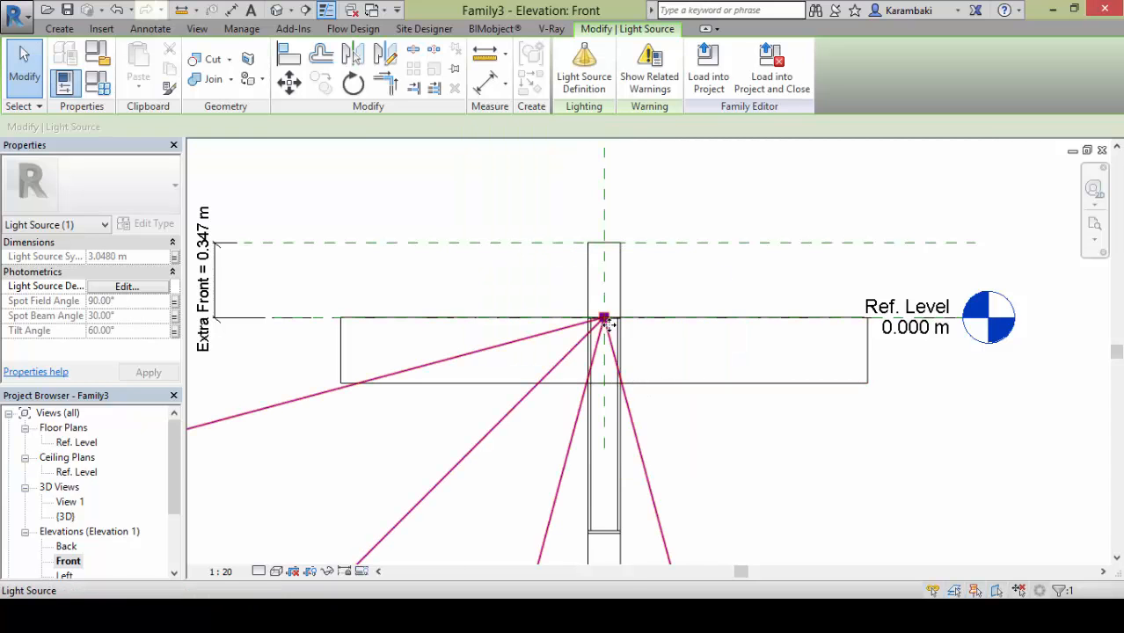
Move the light source straight down along the centre plane, slightly below the Ref. Level inside the recess
{"action": "scroll", "coordinate": [601, 309], "scroll_direction": "up", "scroll_amount": 5}
{"action": "key", "text": "m"}
{"action": "key", "text": "v"}
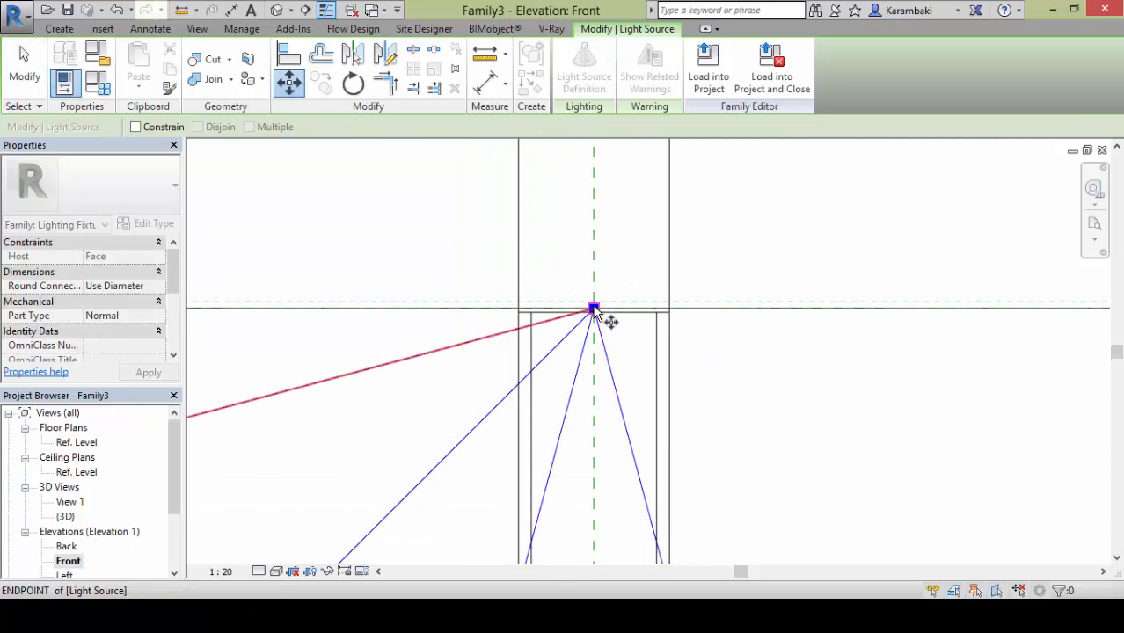
{"action": "left_click", "coordinate": [594, 309]}
{"action": "left_click", "coordinate": [593, 375]}
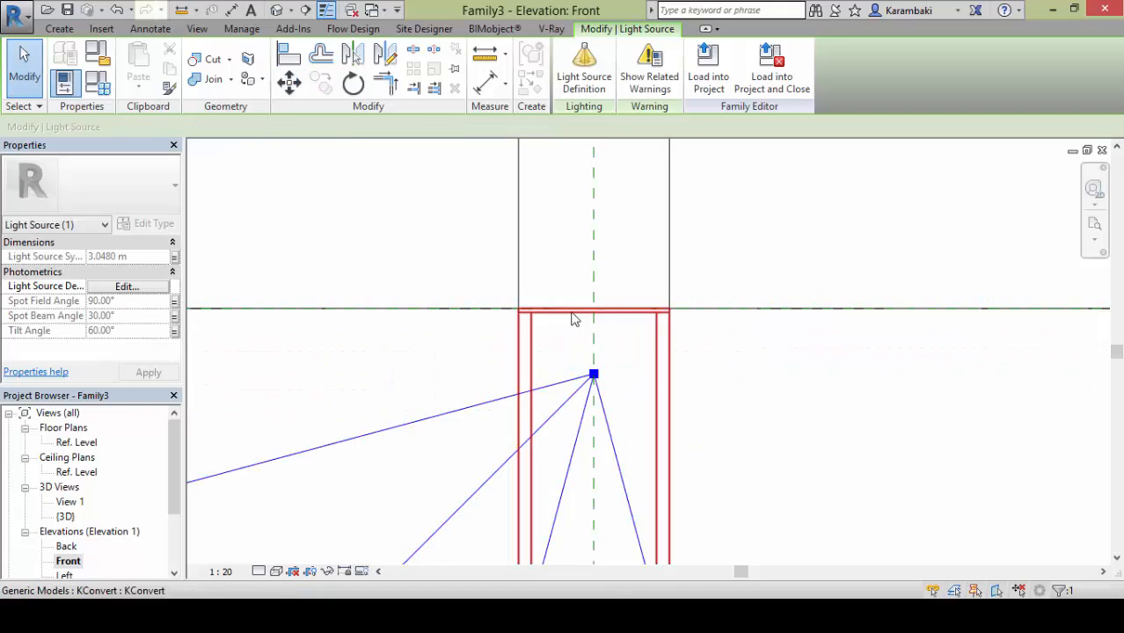
{"action": "left_click", "coordinate": [98, 83]}
{"action": "scroll", "coordinate": [404, 283], "scroll_direction": "down", "scroll_amount": 2}
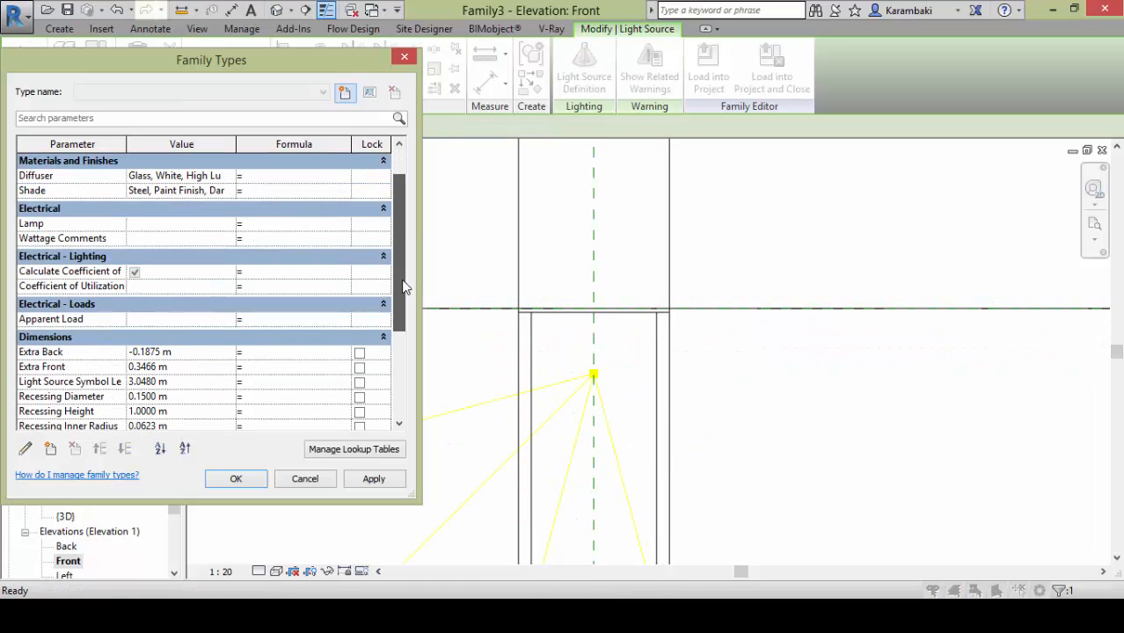
{"action": "key", "text": "Escape"}
{"action": "left_click", "coordinate": [556, 389]}
{"action": "key", "text": "Escape"}
Mirror the light source about a horizontal axis drawn through its origin so that it points upward
{"action": "left_click", "coordinate": [593, 376]}
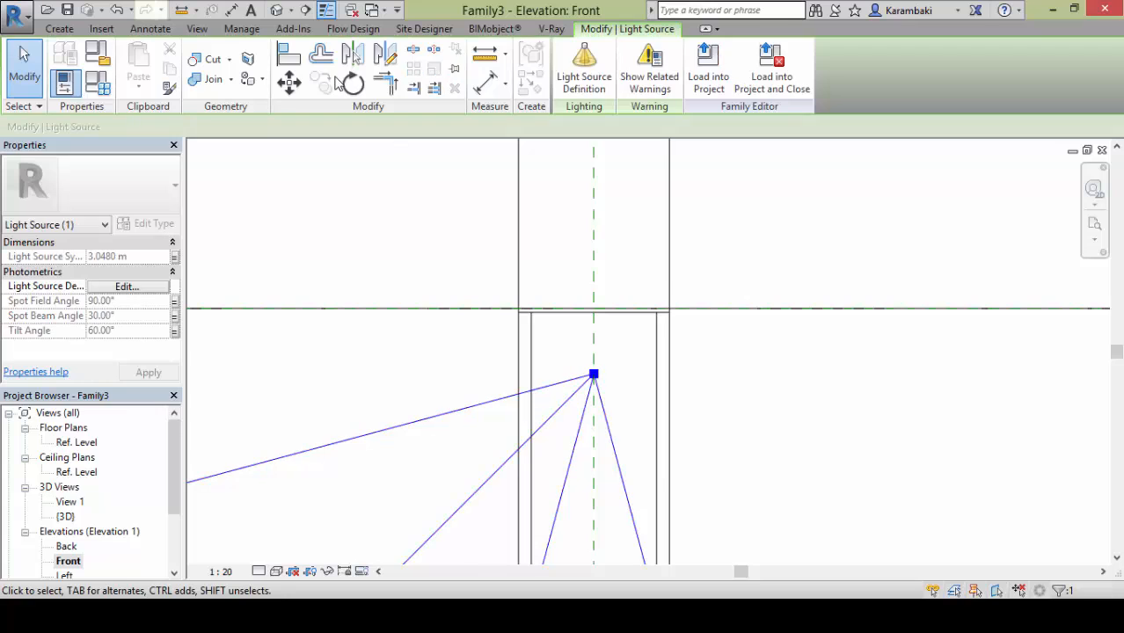
{"action": "left_click", "coordinate": [385, 57]}
{"action": "left_click", "coordinate": [593, 375]}
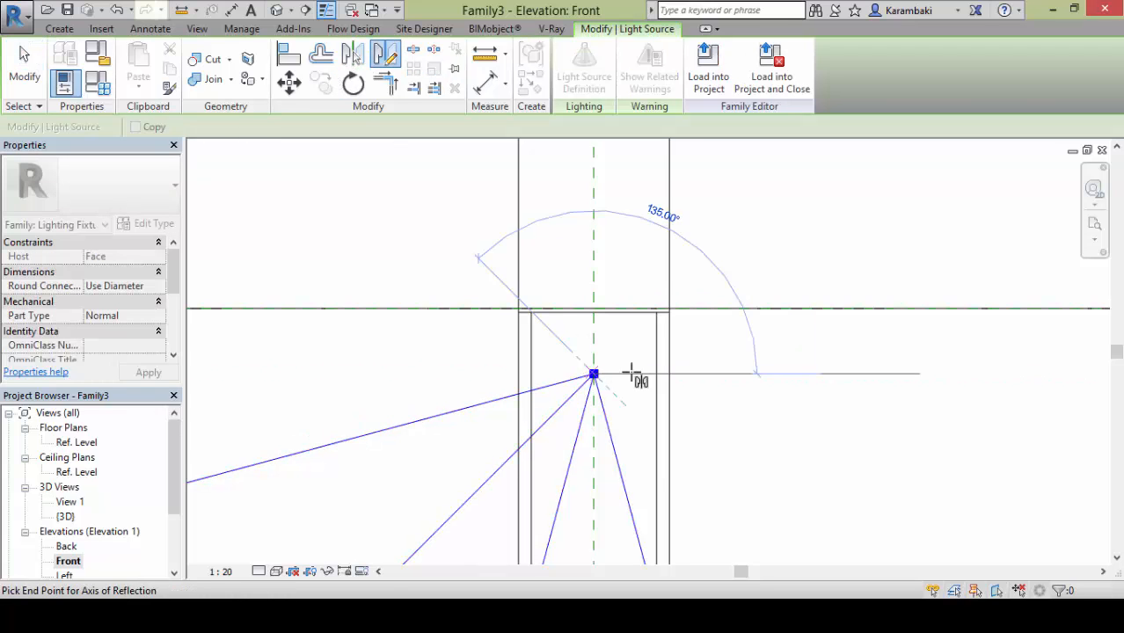
{"action": "left_click", "coordinate": [748, 374]}
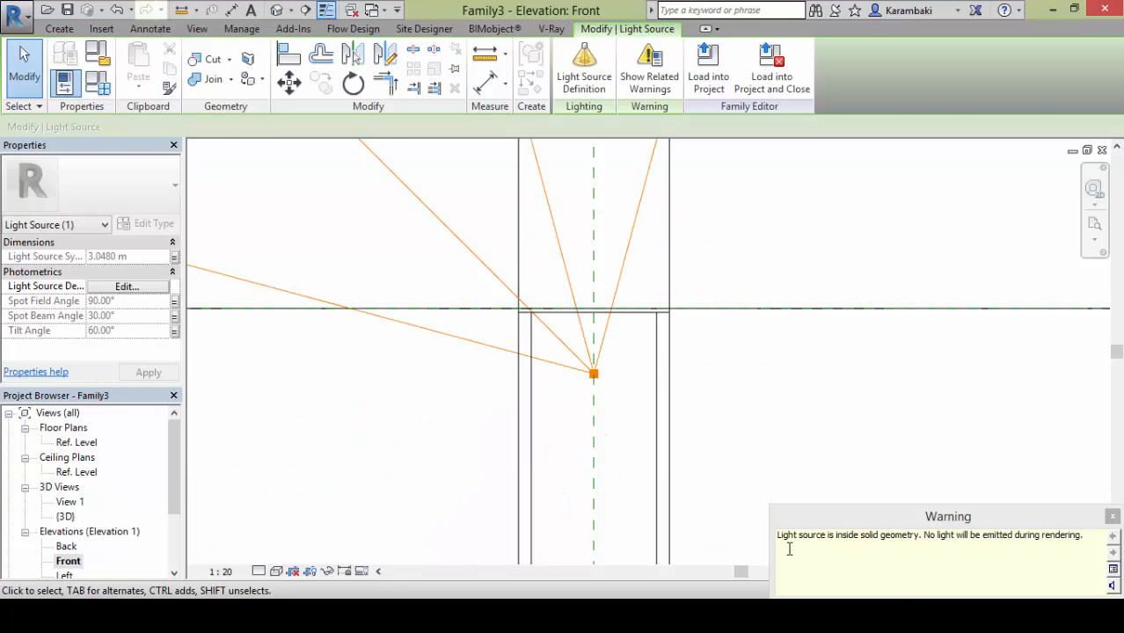
{"action": "left_click_drag", "start_coordinate": [777, 534], "coordinate": [983, 534]}
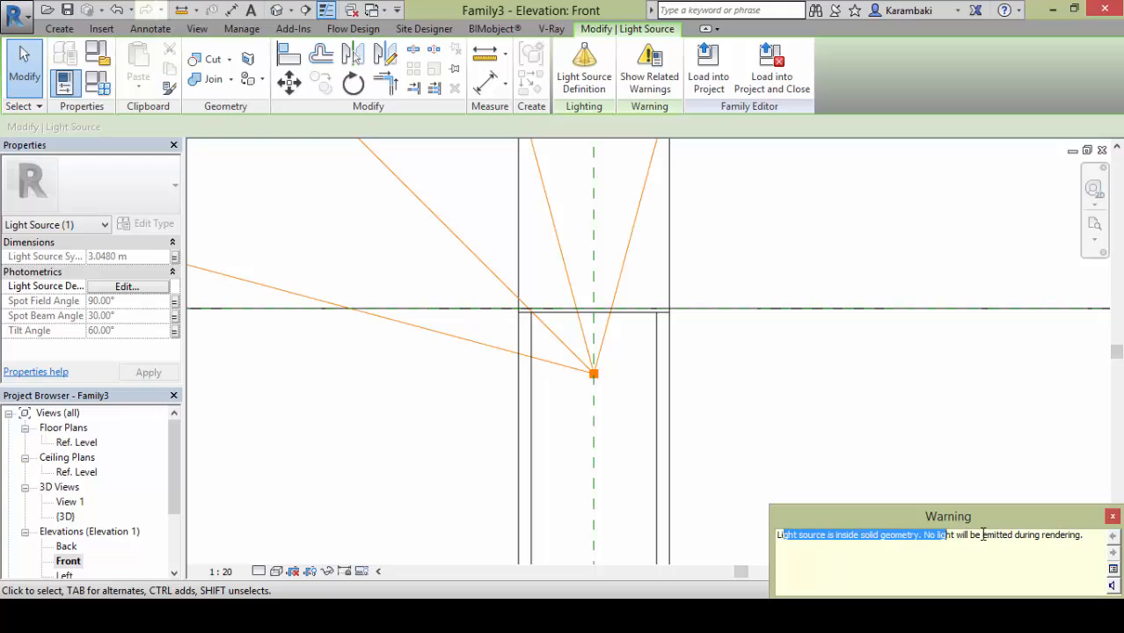
{"action": "left_click", "coordinate": [684, 209]}
Set the family's Extra Back to 0, Extra Front to 0.2 m, Light Source Symbol Length to 2 m and Recessing Height to 0.1 m
{"action": "scroll", "coordinate": [739, 220], "scroll_direction": "down", "scroll_amount": 5}
{"action": "middle_click_drag", "start_coordinate": [791, 266], "coordinate": [710, 318]}
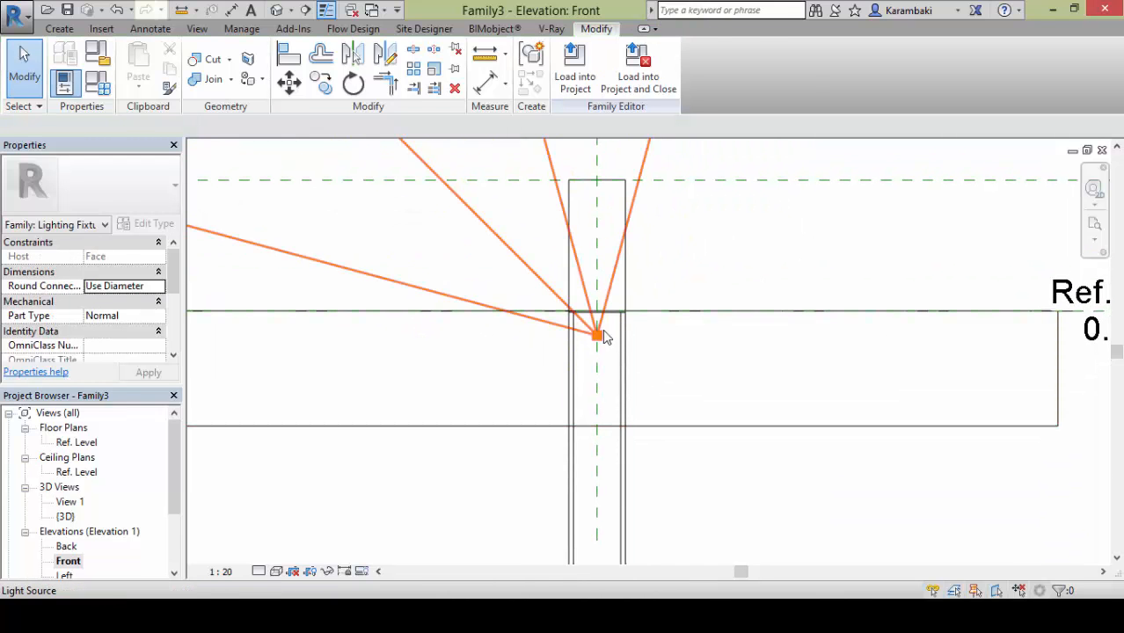
{"action": "left_click", "coordinate": [598, 334]}
{"action": "left_click", "coordinate": [102, 82]}
{"action": "scroll", "coordinate": [268, 313], "scroll_direction": "down", "scroll_amount": 5}
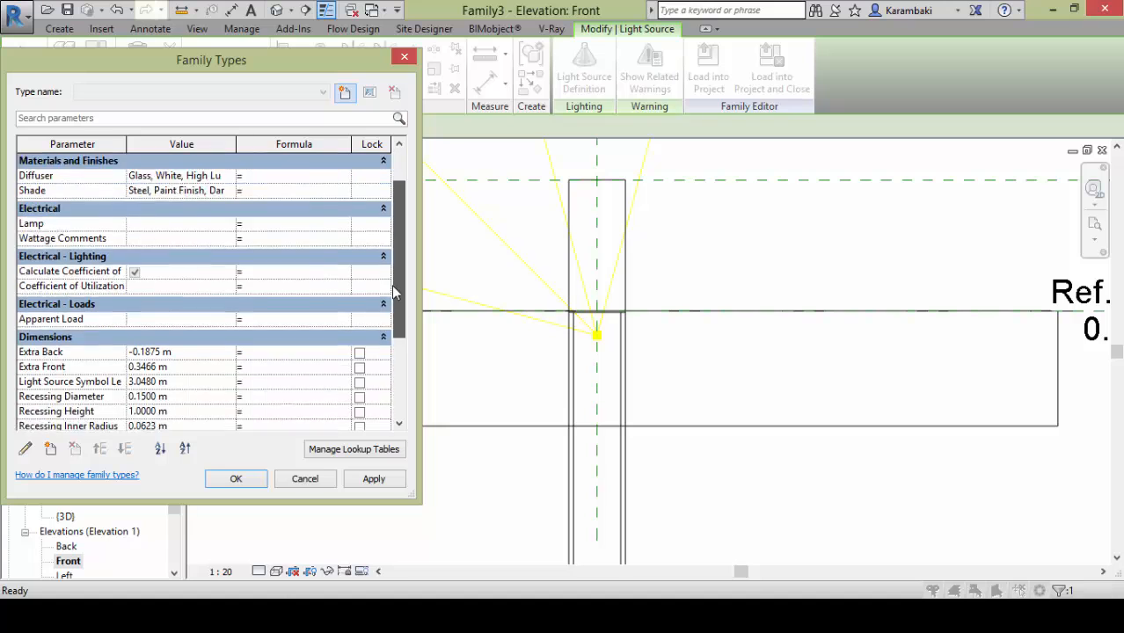
{"action": "scroll", "coordinate": [163, 270], "scroll_direction": "up", "scroll_amount": 2}
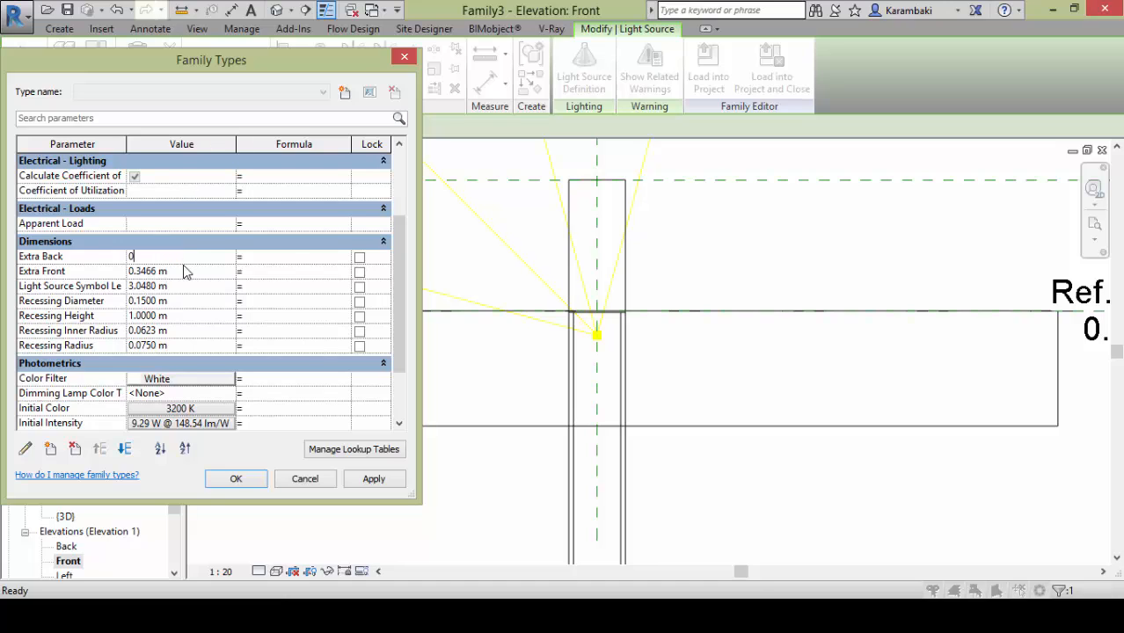
{"action": "left_click", "coordinate": [185, 269]}
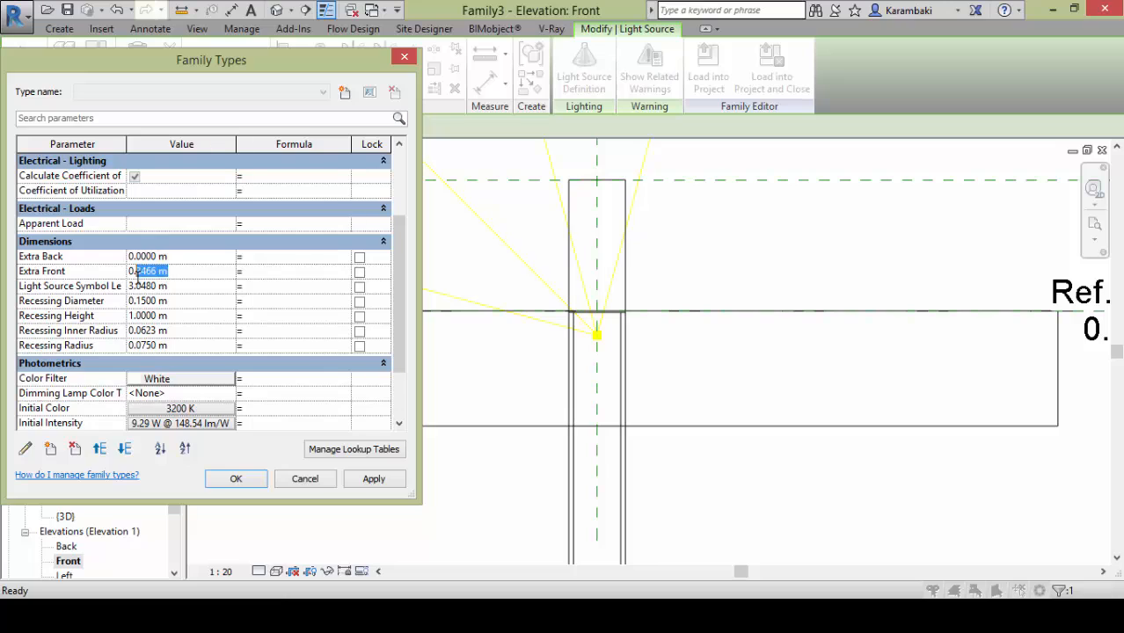
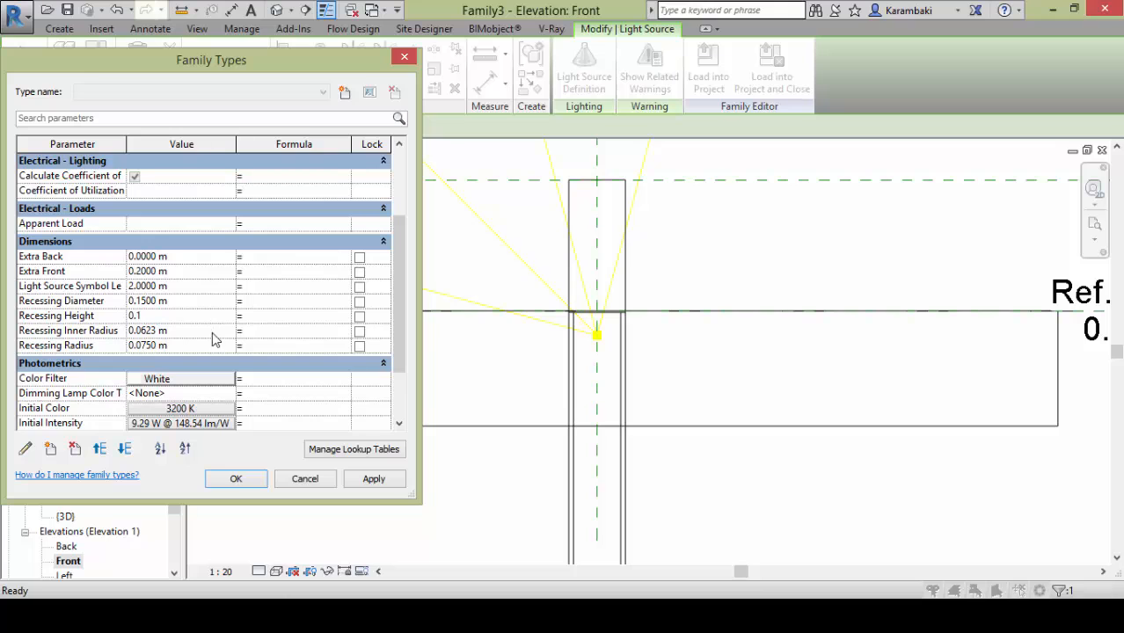
Set the Initial Intensity of the light to a luminous flux of 3500 lm
{"action": "scroll", "coordinate": [383, 320], "scroll_direction": "down", "scroll_amount": 5}
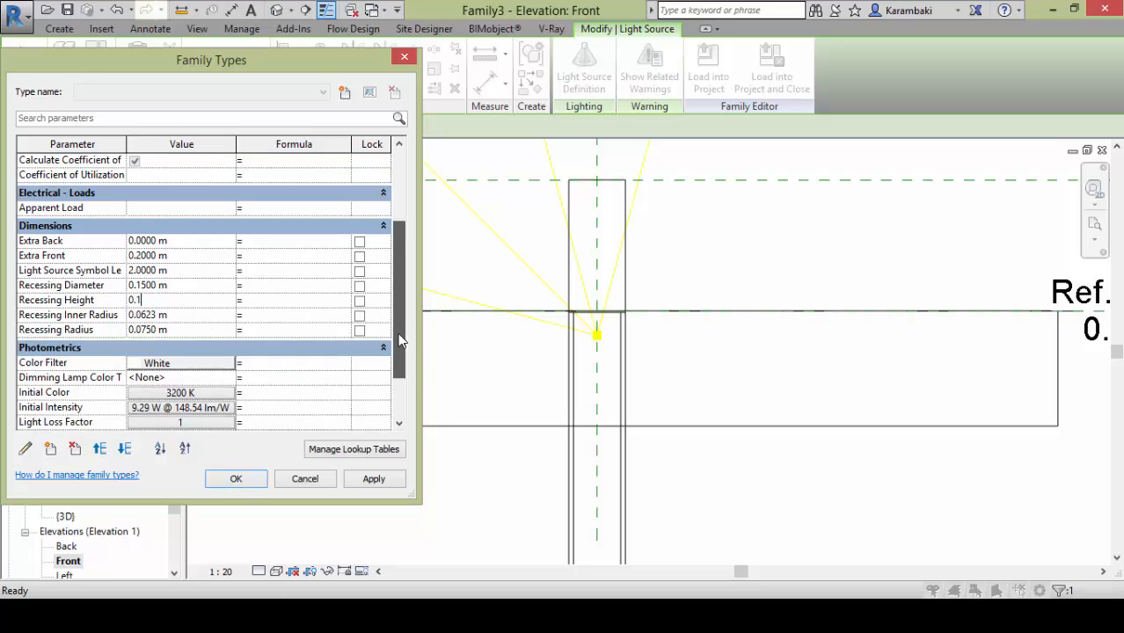
{"action": "left_click", "coordinate": [175, 331]}
{"action": "left_click", "coordinate": [157, 254]}
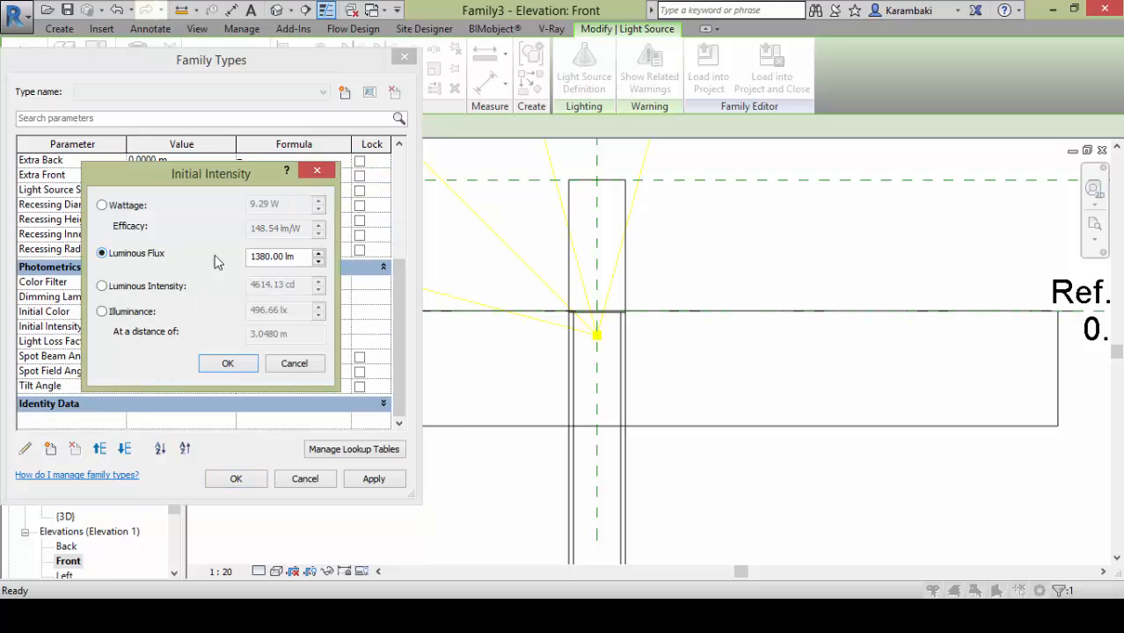
{"action": "left_click", "coordinate": [228, 365]}
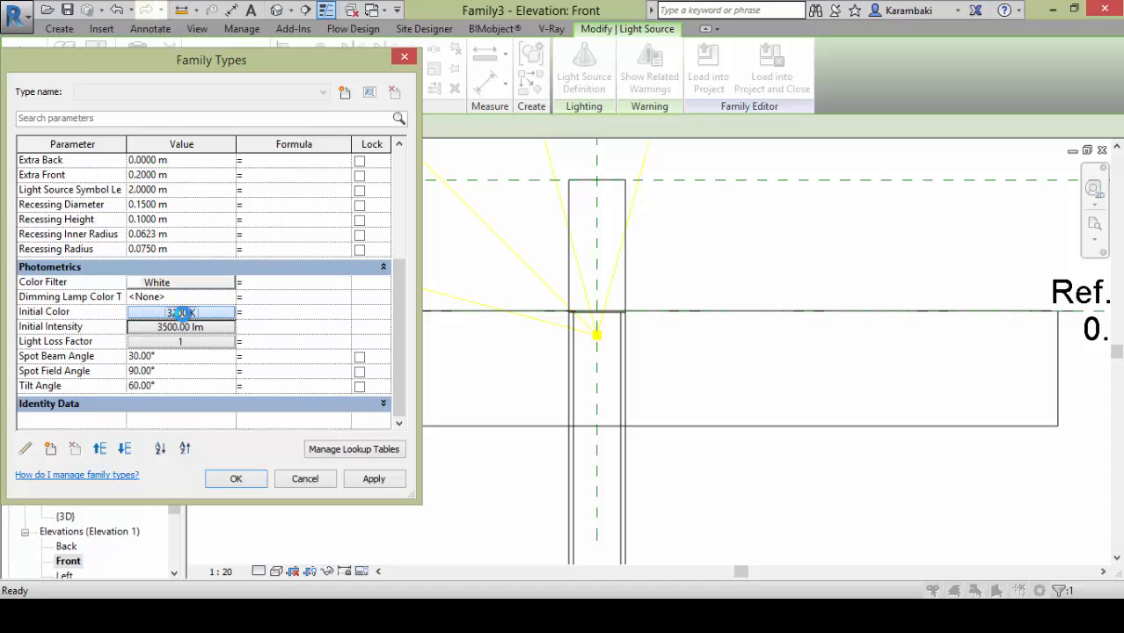
Set the Initial Color of the light to the D65 Reference White preset
{"action": "left_click", "coordinate": [180, 313]}
{"action": "left_click", "coordinate": [227, 331]}
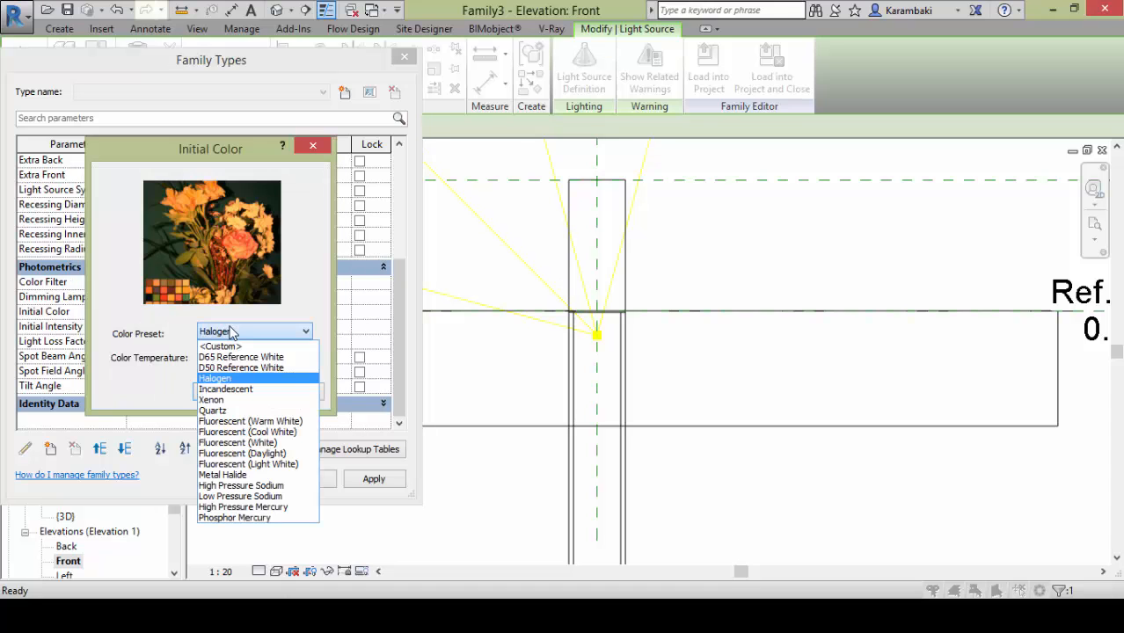
{"action": "left_click", "coordinate": [207, 368]}
{"action": "left_click", "coordinate": [248, 331]}
{"action": "left_click", "coordinate": [219, 357]}
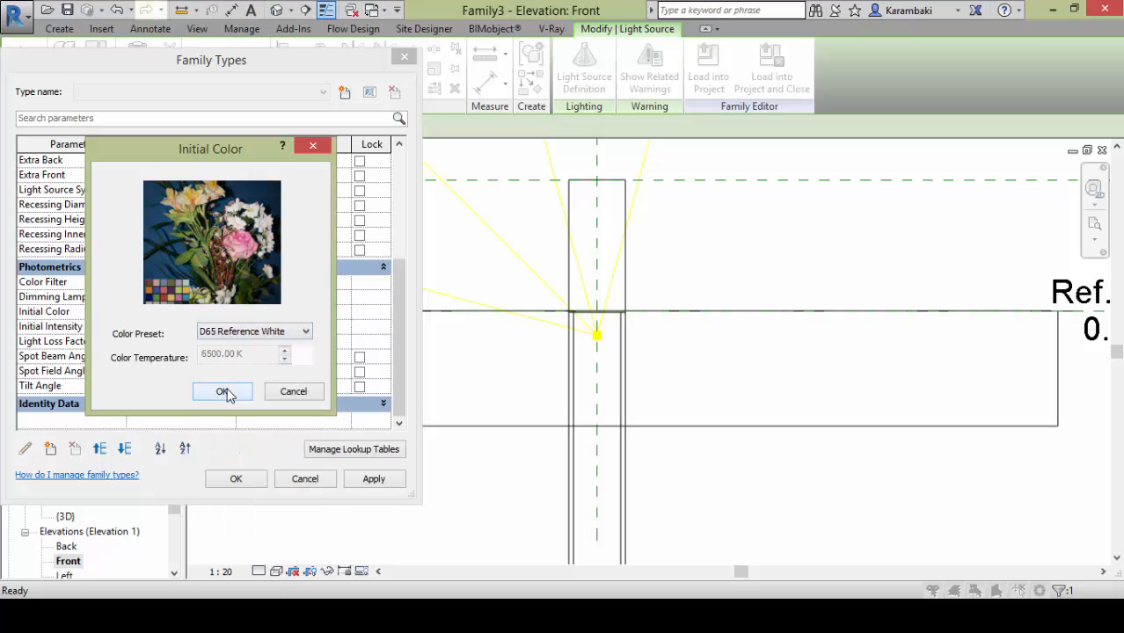
{"action": "left_click", "coordinate": [223, 393]}
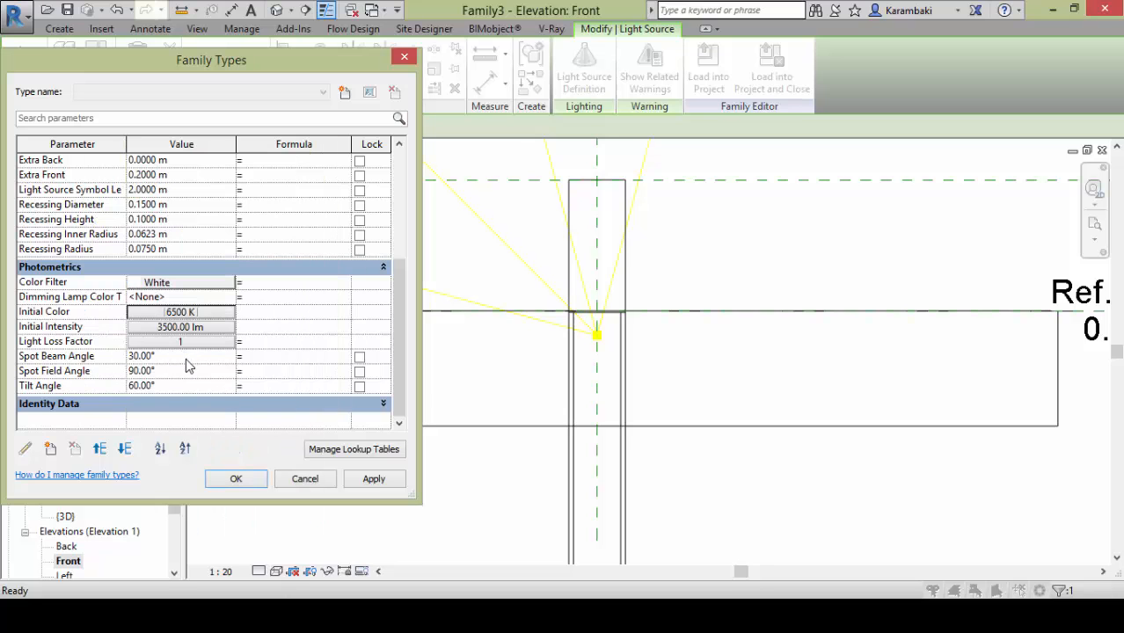
Set the light's Tilt Angle to 90° and apply the family type values
{"action": "double_click", "coordinate": [180, 383]}
{"action": "type", "text": "90"}
{"action": "left_click", "coordinate": [232, 479]}
{"action": "left_click", "coordinate": [437, 356]}
{"action": "scroll", "coordinate": [522, 279], "scroll_direction": "down", "scroll_amount": 2}
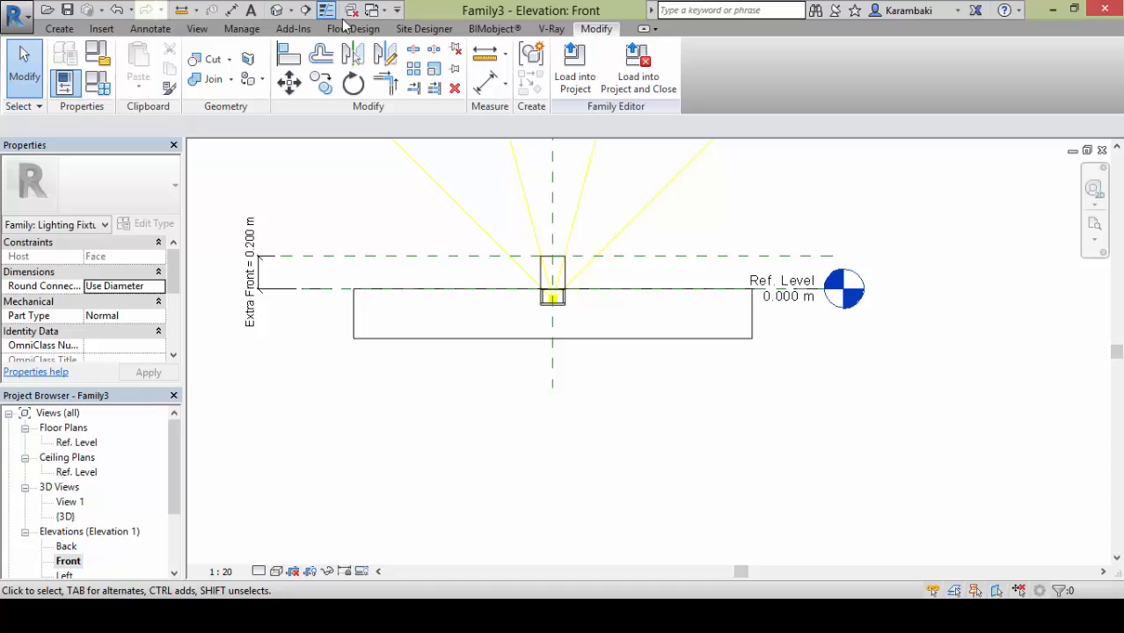
Change the extrusion that extends in front of the host face from solid to void
{"action": "scroll", "coordinate": [562, 274], "scroll_direction": "up", "scroll_amount": 2}
{"action": "left_click", "coordinate": [561, 271]}
{"action": "left_click_drag", "start_coordinate": [174, 262], "coordinate": [158, 334]}
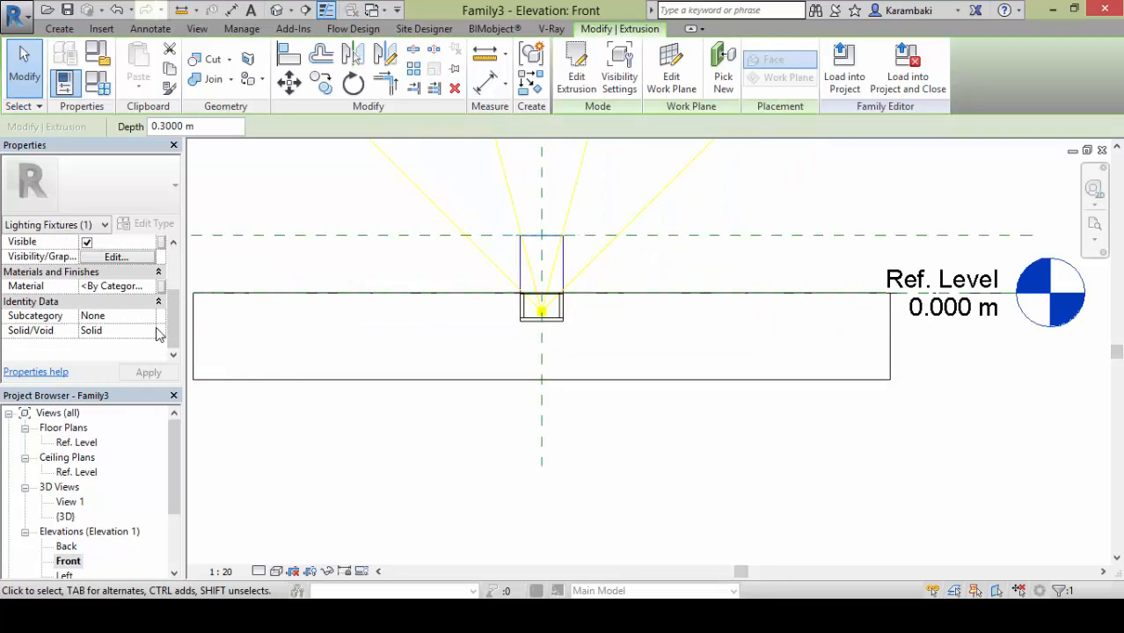
{"action": "left_click", "coordinate": [150, 330]}
{"action": "left_click", "coordinate": [92, 355]}
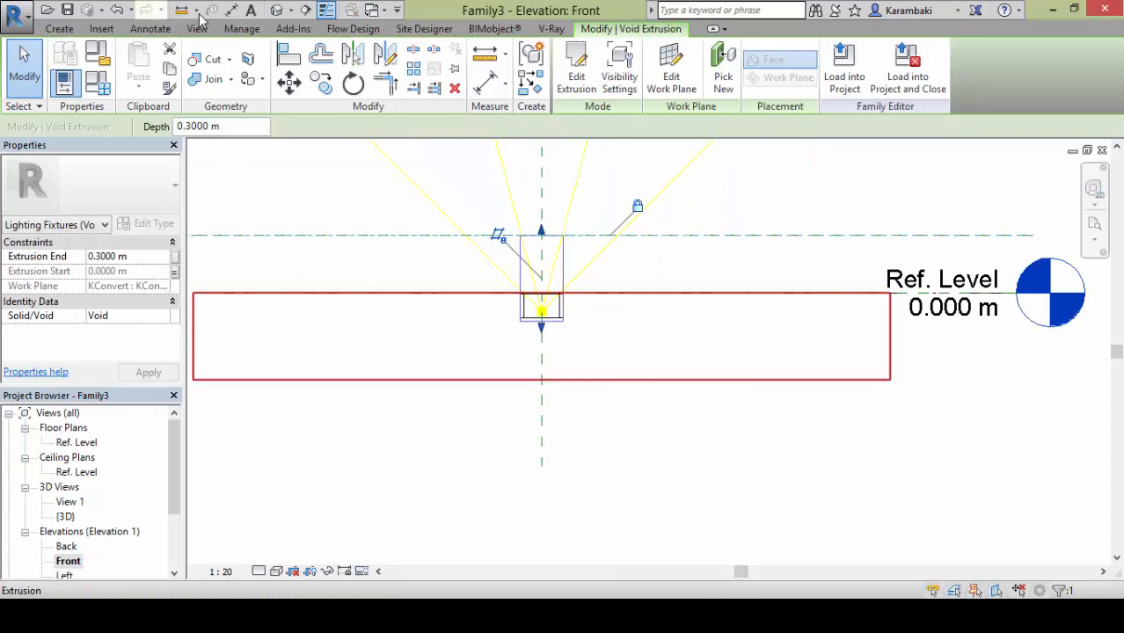
Cut the host extrusion with the cylindrical void in the 3D view, and return to the Front elevation
{"action": "left_click", "coordinate": [276, 11]}
{"action": "left_click", "coordinate": [213, 59]}
{"action": "scroll", "coordinate": [666, 370], "scroll_direction": "up", "scroll_amount": 5}
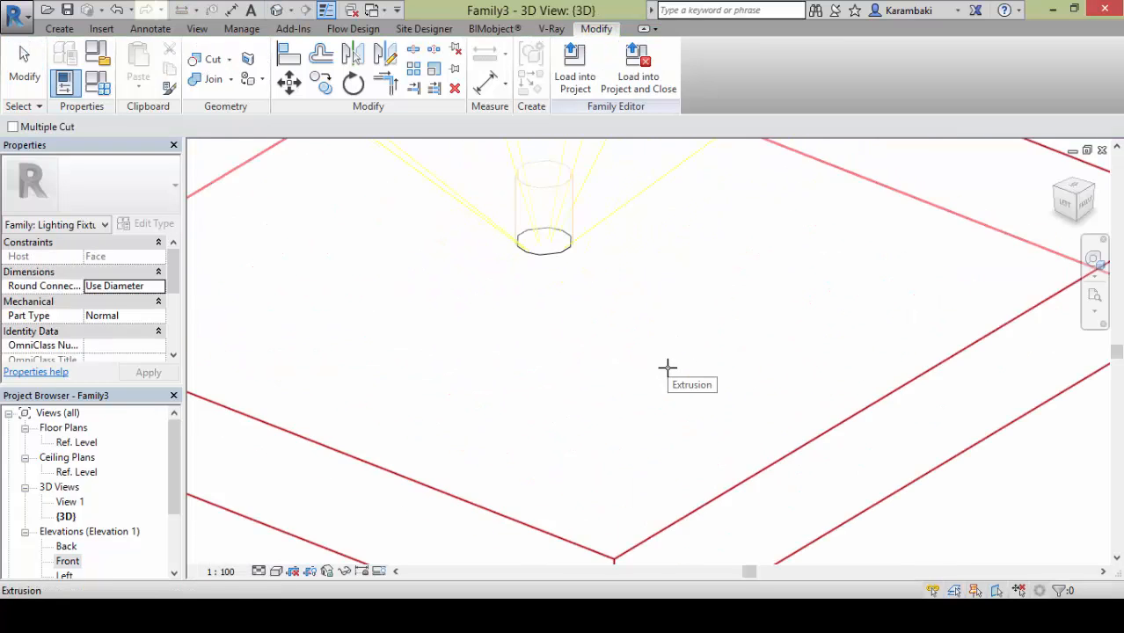
{"action": "left_click", "coordinate": [666, 372]}
{"action": "left_click", "coordinate": [546, 218]}
{"action": "middle_click_drag", "start_coordinate": [809, 401], "coordinate": [413, 418], "text": "shift"}
{"action": "double_click", "coordinate": [67, 560]}
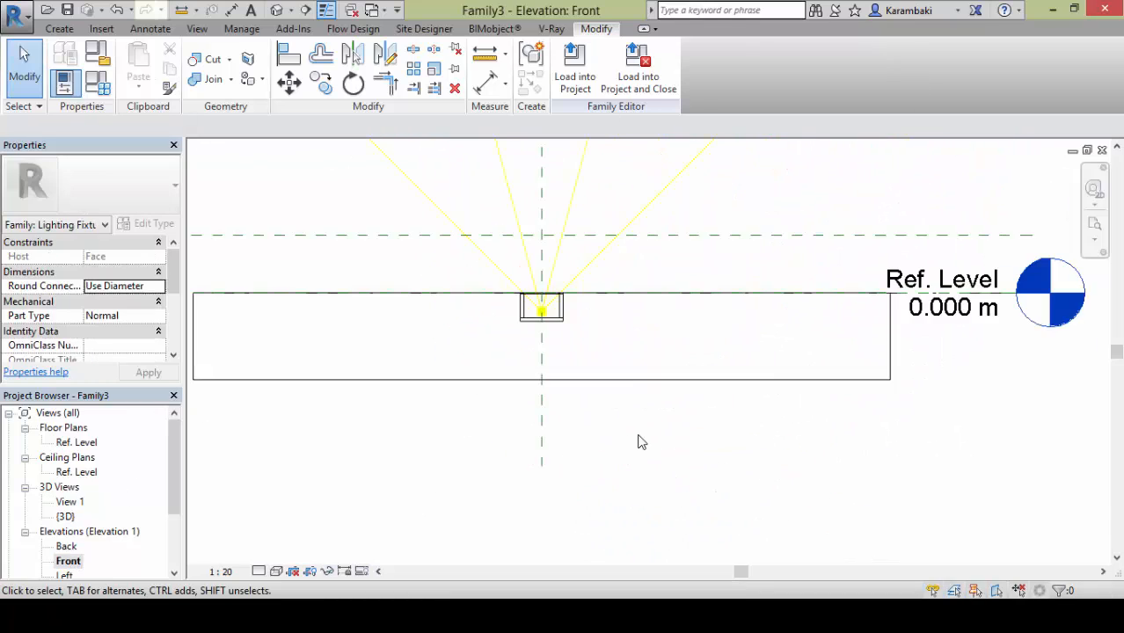
{"action": "scroll", "coordinate": [552, 308], "scroll_direction": "up", "scroll_amount": 5}
{"action": "left_click", "coordinate": [519, 333]}
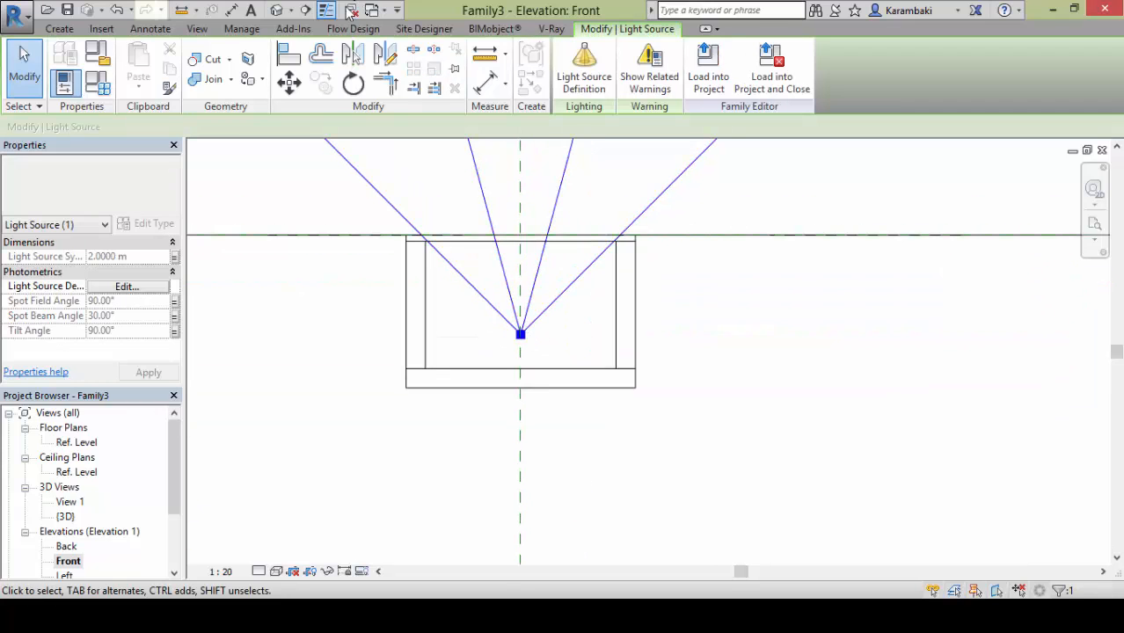
{"action": "left_click", "coordinate": [233, 12]}
{"action": "left_click", "coordinate": [520, 334]}
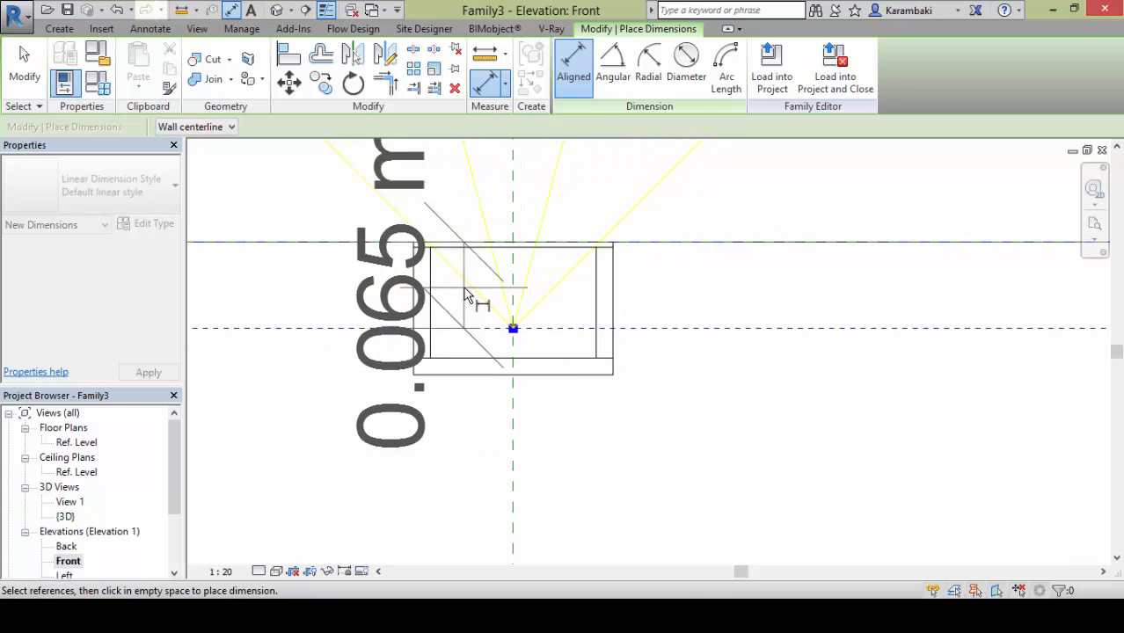
{"action": "key", "text": "Escape"}
{"action": "key", "text": "Escape"}
{"action": "scroll", "coordinate": [532, 331], "scroll_direction": "down", "scroll_amount": 3}
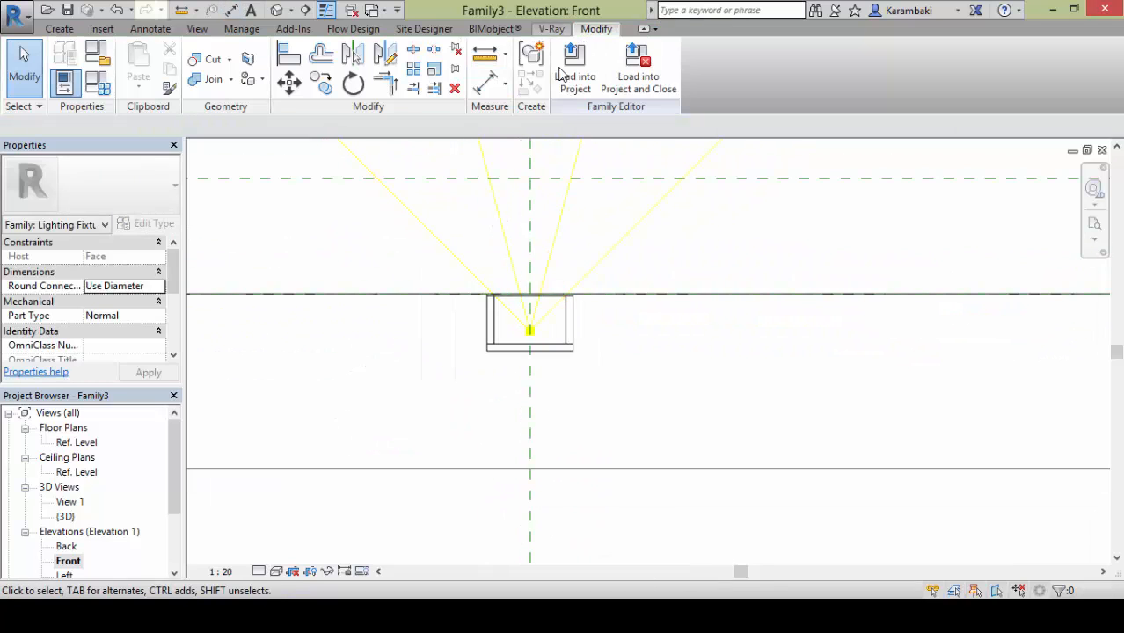
Move the light source slightly up inside the can, towards the reference level
{"action": "left_click", "coordinate": [582, 273]}
{"action": "left_click_drag", "start_coordinate": [584, 272], "coordinate": [606, 260]}
{"action": "left_click", "coordinate": [639, 246]}
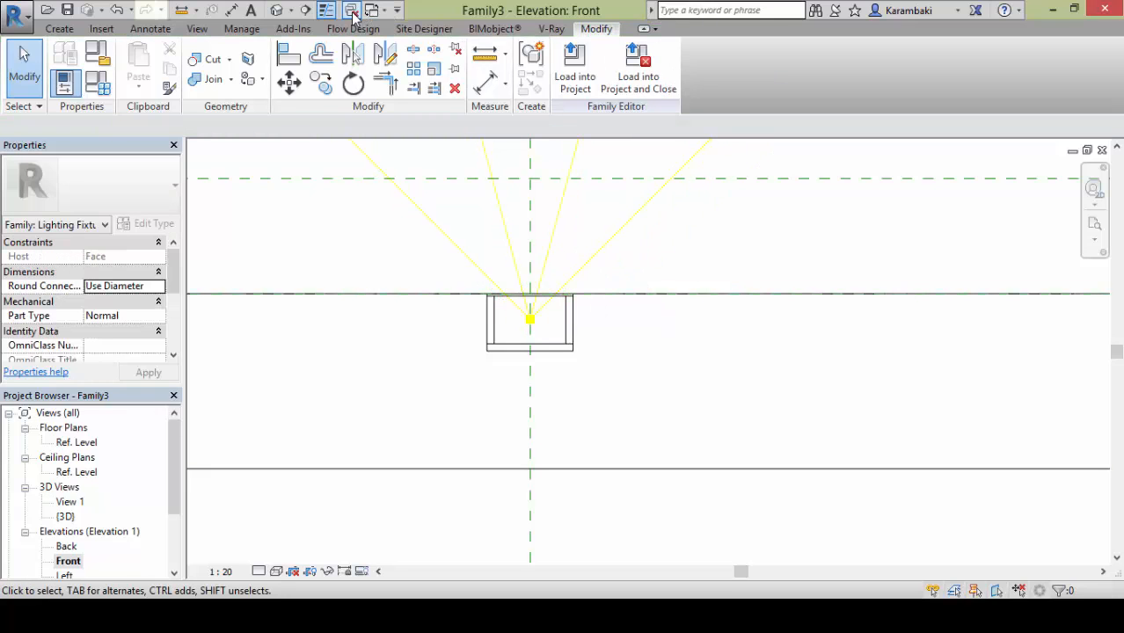
Save the family to the Desktop as RessecedCan_Face and load it into Project2
{"action": "key", "text": "ctrl+s"}
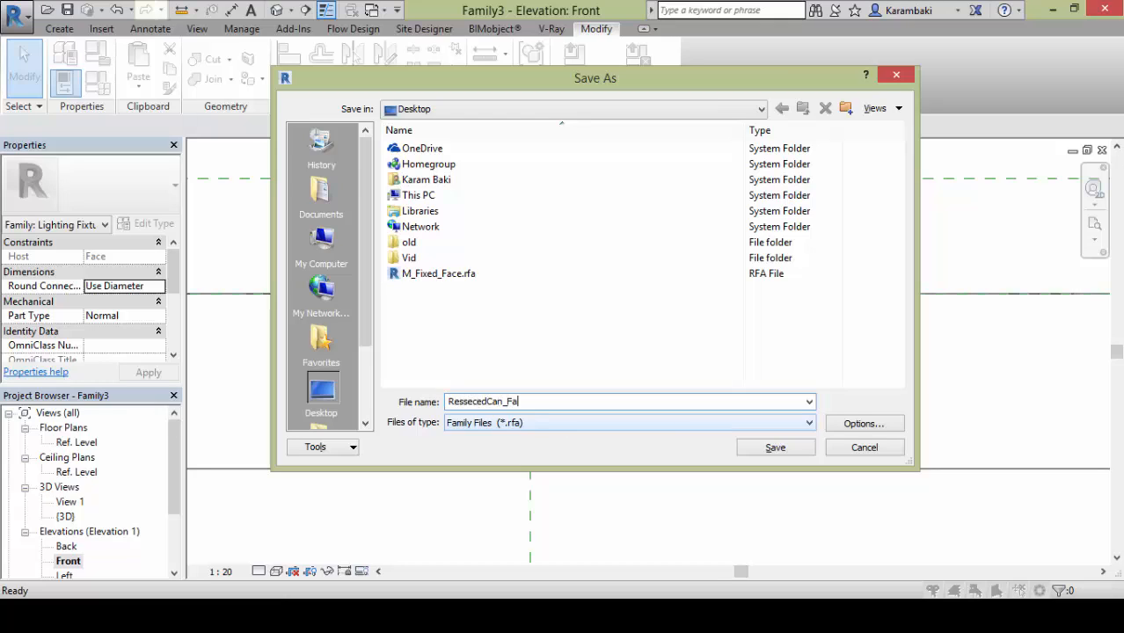
{"action": "key", "text": "Return"}
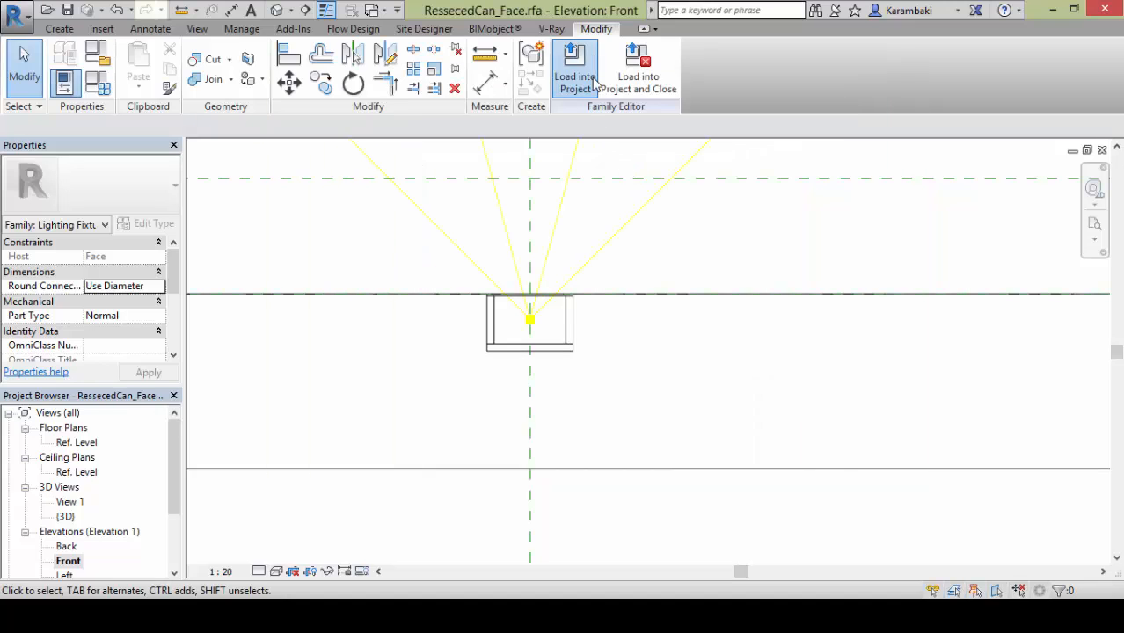
{"action": "left_click", "coordinate": [574, 71]}
{"action": "left_click", "coordinate": [603, 259]}
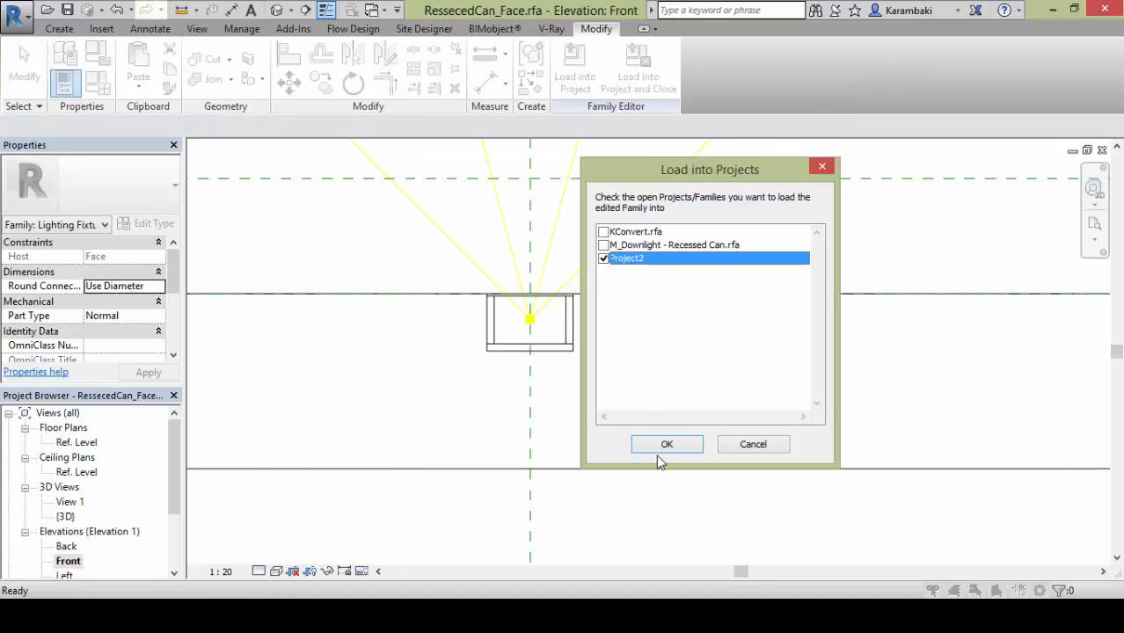
{"action": "left_click", "coordinate": [661, 448]}
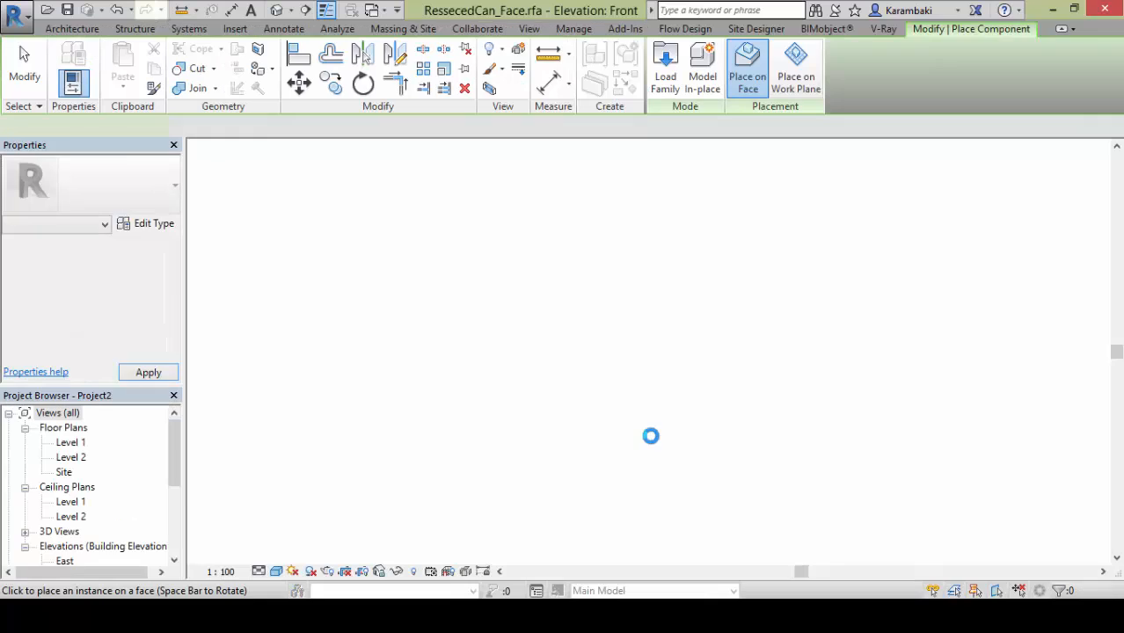
Place three RessecedCan_Face fixtures on the underside of the gridded compound ceiling
{"action": "middle_click_drag", "start_coordinate": [695, 461], "coordinate": [702, 269], "text": "shift"}
{"action": "scroll", "coordinate": [703, 269], "scroll_direction": "up", "scroll_amount": 8}
{"action": "left_click", "coordinate": [694, 275]}
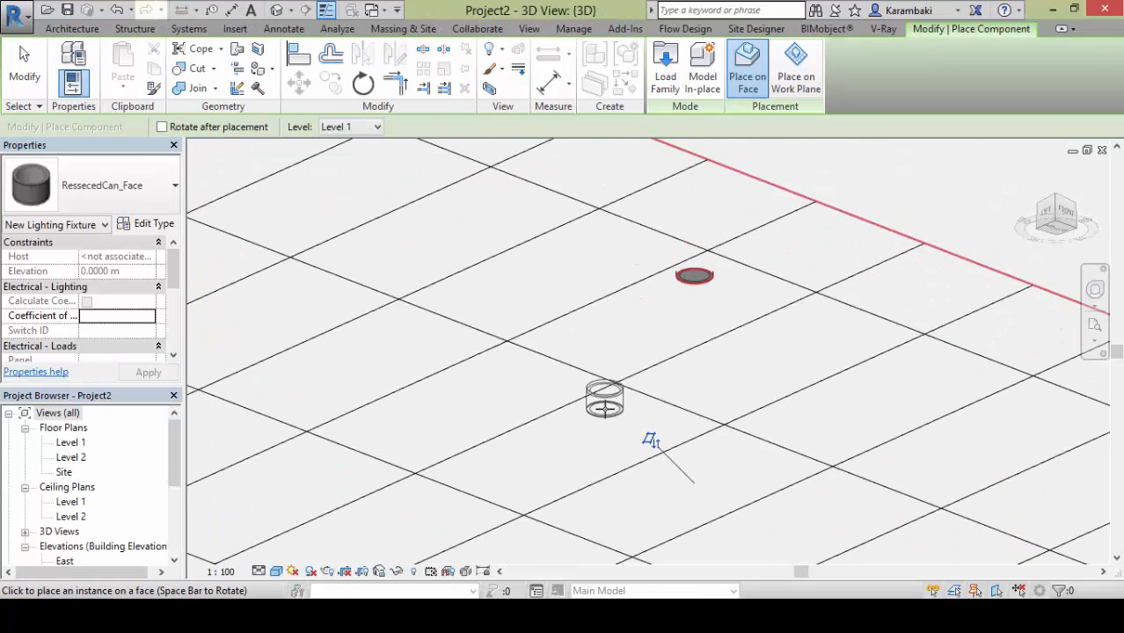
{"action": "left_click", "coordinate": [600, 335]}
{"action": "left_click", "coordinate": [487, 379]}
{"action": "key", "text": "Escape"}
{"action": "key", "text": "Escape"}
{"action": "scroll", "coordinate": [517, 226], "scroll_direction": "down", "scroll_amount": 4}
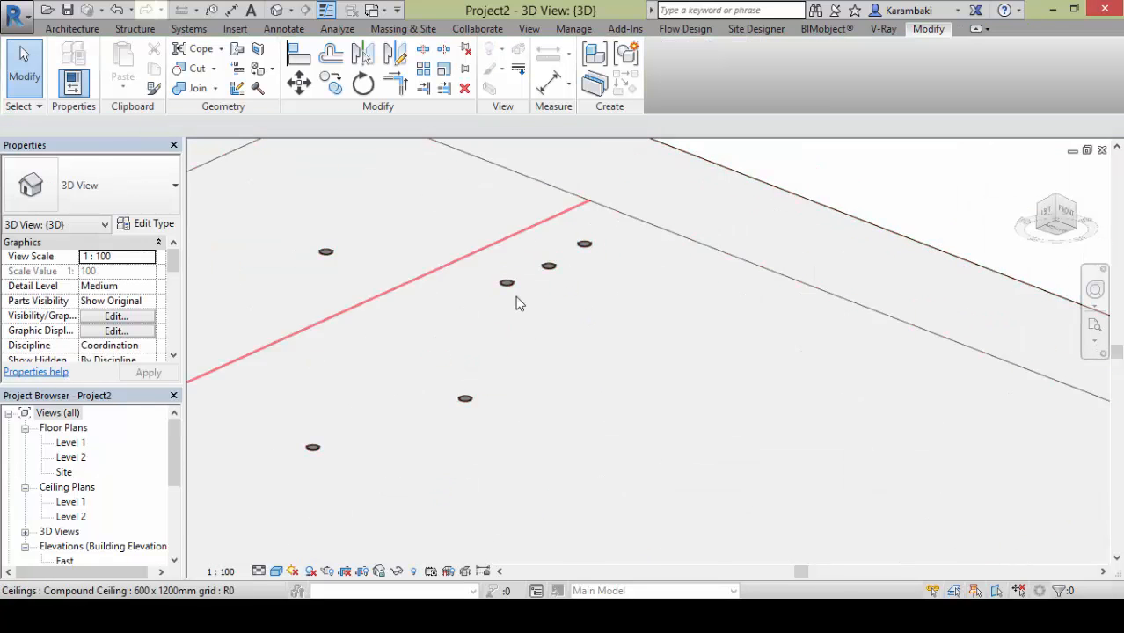
Examine the ceiling and its light fixtures from below and above to compare the openings they cut
{"action": "scroll", "coordinate": [323, 256], "scroll_direction": "down", "scroll_amount": 2}
{"action": "left_click", "coordinate": [324, 255]}
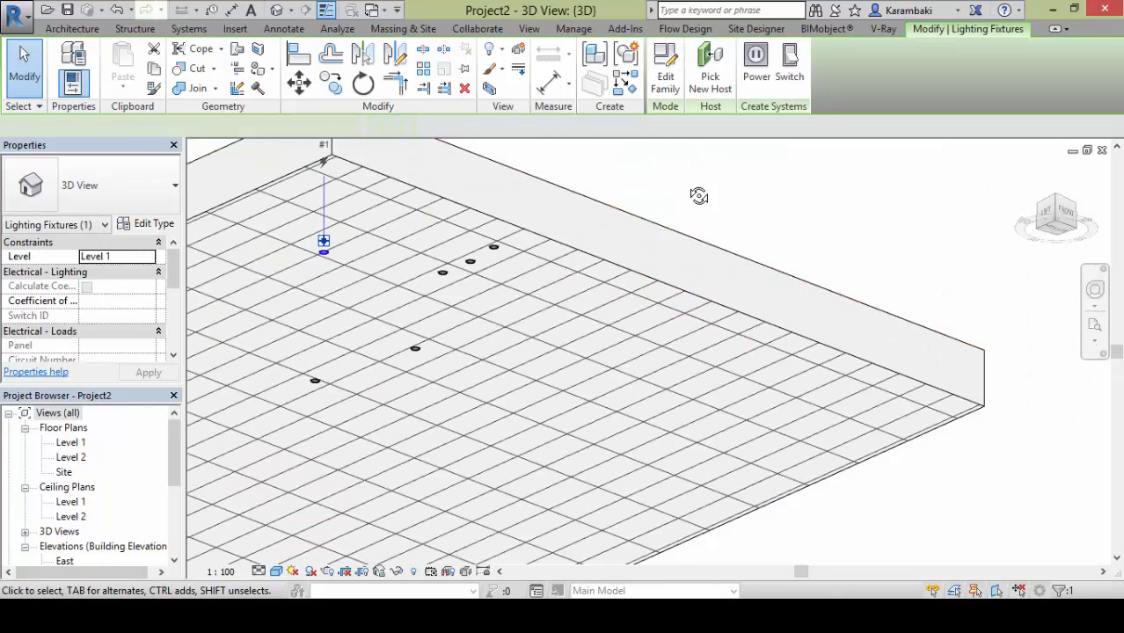
{"action": "middle_click_drag", "start_coordinate": [700, 193], "coordinate": [697, 534], "text": "shift"}
{"action": "left_click", "coordinate": [559, 301]}
{"action": "scroll", "coordinate": [444, 278], "scroll_direction": "up", "scroll_amount": 2}
{"action": "left_click", "coordinate": [476, 246]}
{"action": "middle_click_drag", "start_coordinate": [448, 233], "coordinate": [519, 316]}
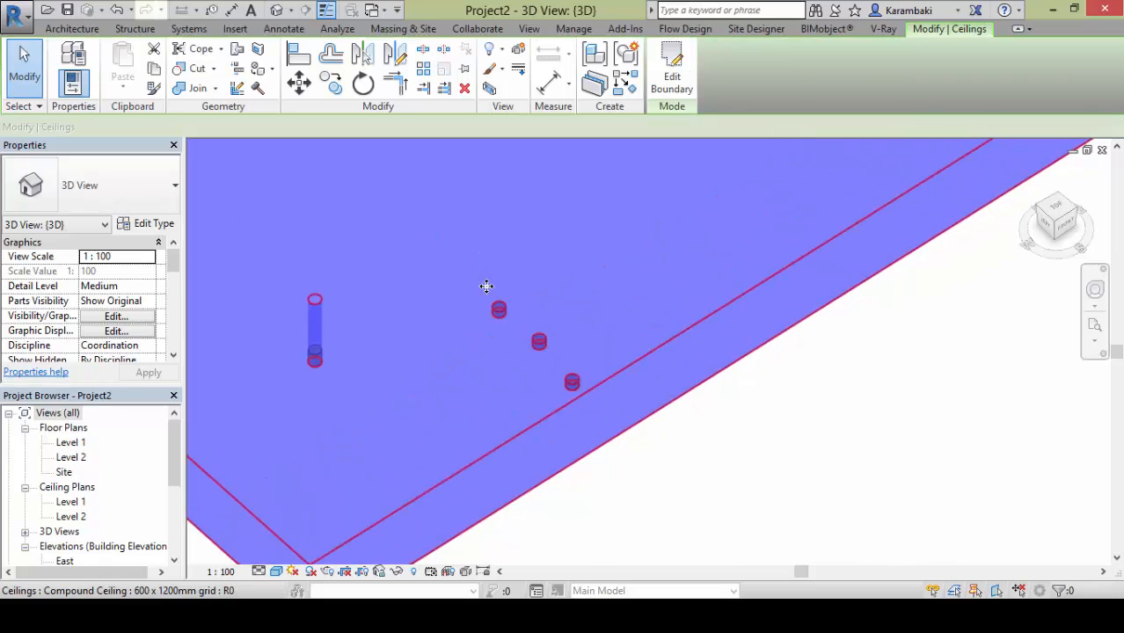
{"action": "scroll", "coordinate": [519, 312], "scroll_direction": "down", "scroll_amount": 5}
{"action": "left_click", "coordinate": [346, 208]}
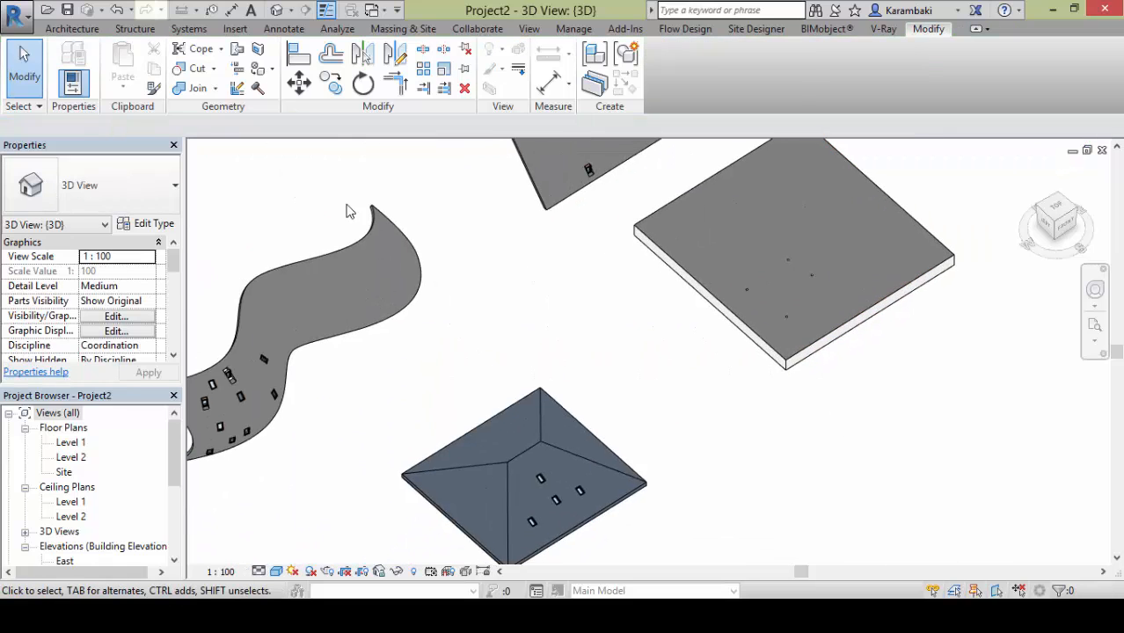
Place four RessecedCan_Face lighting fixtures on the sloped faces of the hipped roof and view them from below
{"action": "left_click", "coordinate": [72, 29]}
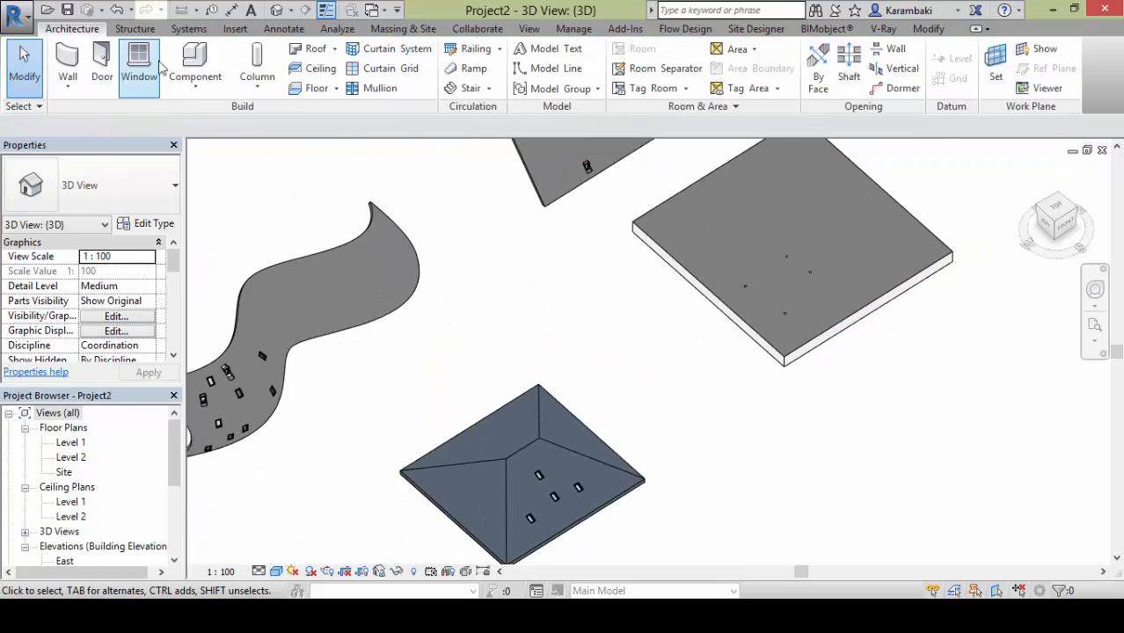
{"action": "left_click", "coordinate": [189, 28]}
{"action": "left_click", "coordinate": [942, 75]}
{"action": "middle_click_drag", "start_coordinate": [492, 404], "coordinate": [492, 284]}
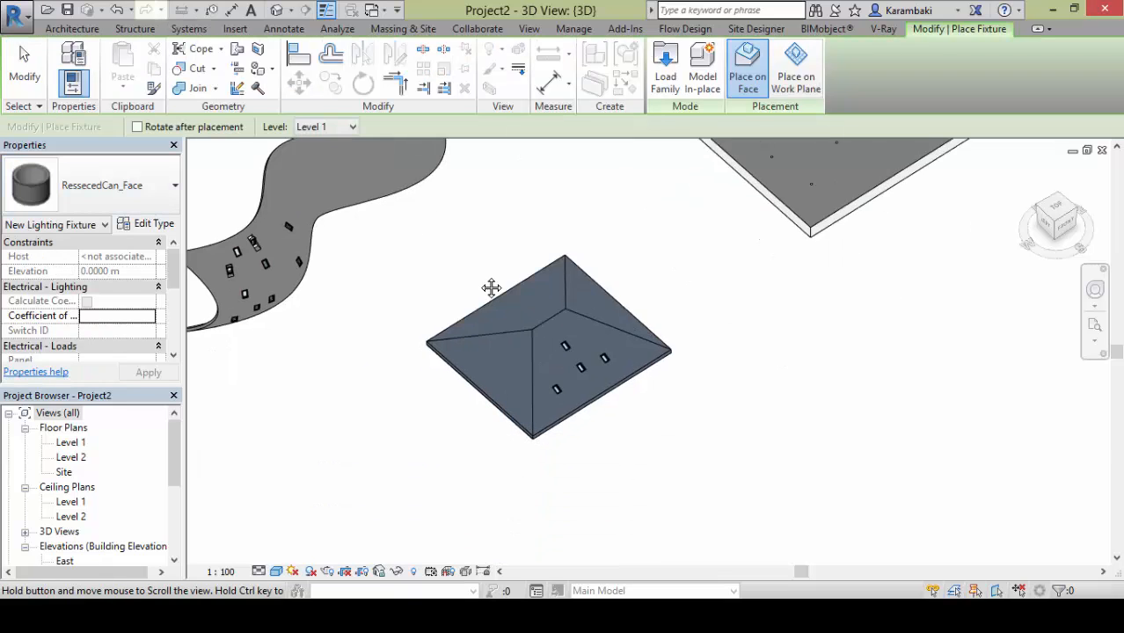
{"action": "scroll", "coordinate": [512, 394], "scroll_direction": "up", "scroll_amount": 6}
{"action": "left_click", "coordinate": [523, 457]}
{"action": "left_click", "coordinate": [727, 427]}
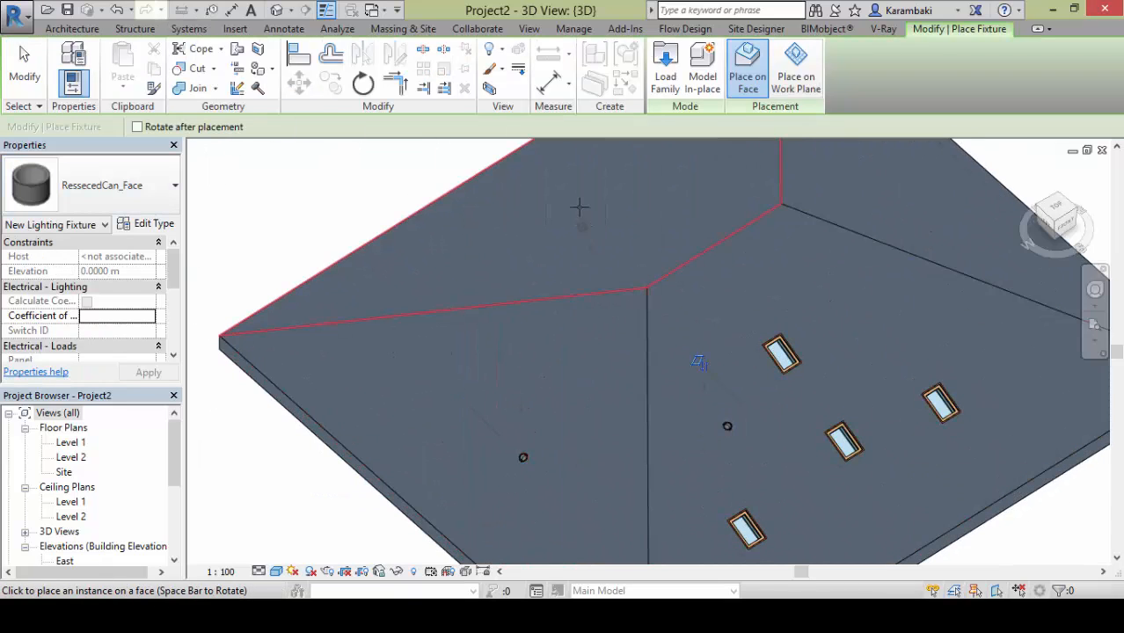
{"action": "left_click", "coordinate": [579, 208]}
{"action": "left_click", "coordinate": [487, 369]}
{"action": "scroll", "coordinate": [488, 367], "scroll_direction": "down", "scroll_amount": 2}
{"action": "middle_click_drag", "start_coordinate": [731, 483], "coordinate": [627, 414], "text": "shift"}
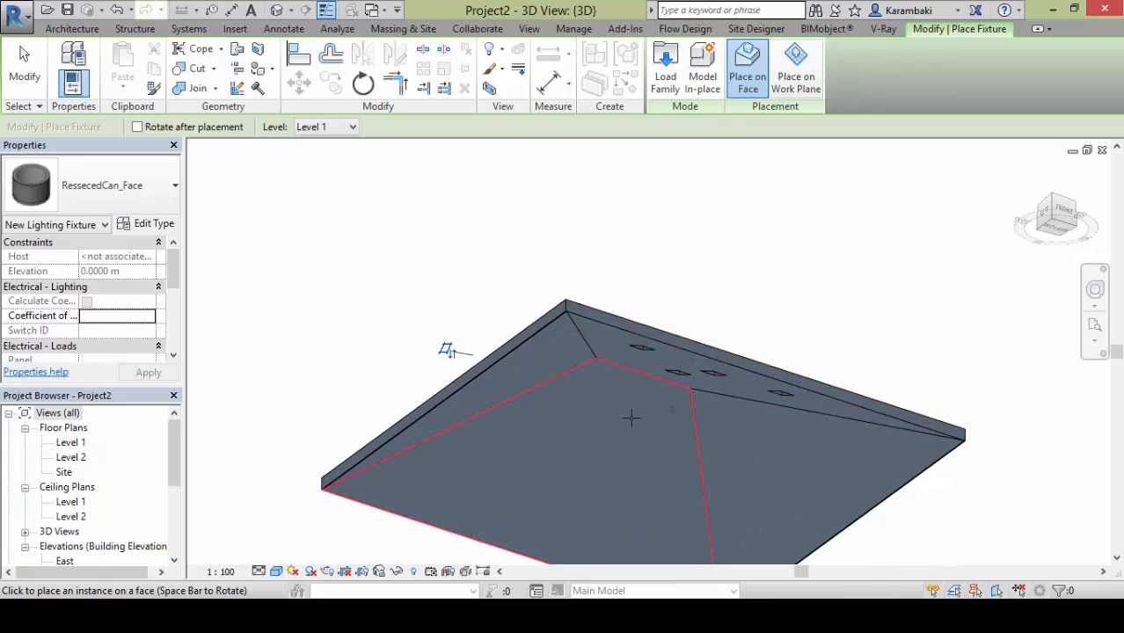
Place three RessecedCan_Face fixtures on the curved wall and two on the flat wall beside it
{"action": "scroll", "coordinate": [797, 320], "scroll_direction": "down", "scroll_amount": 5}
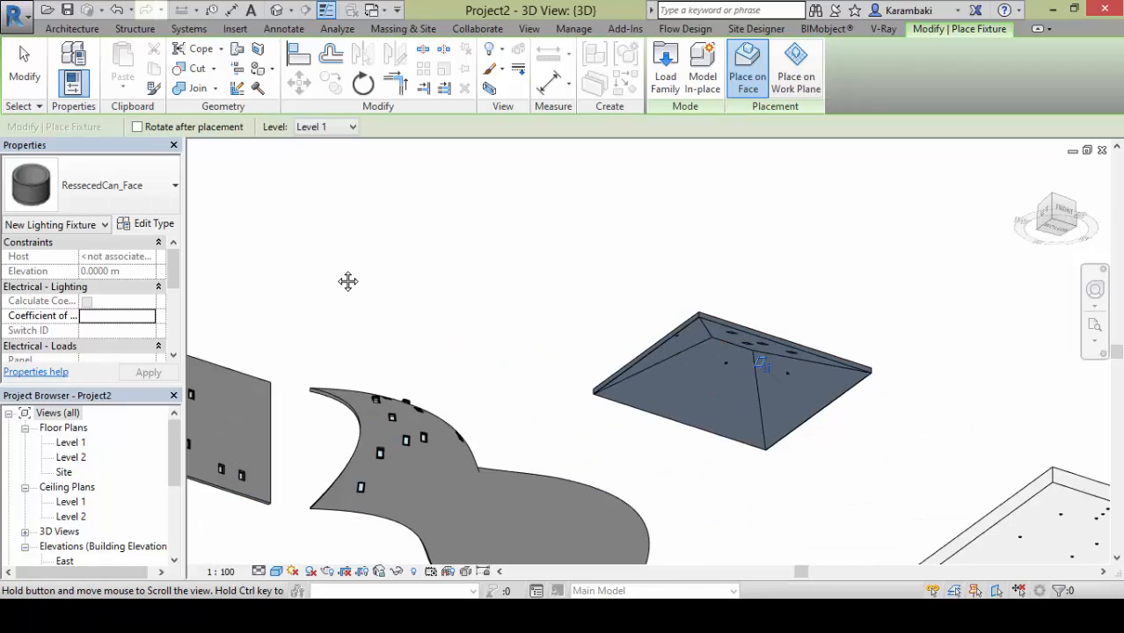
{"action": "middle_click_drag", "start_coordinate": [349, 281], "coordinate": [521, 262], "text": "shift"}
{"action": "scroll", "coordinate": [520, 262], "scroll_direction": "up", "scroll_amount": 4}
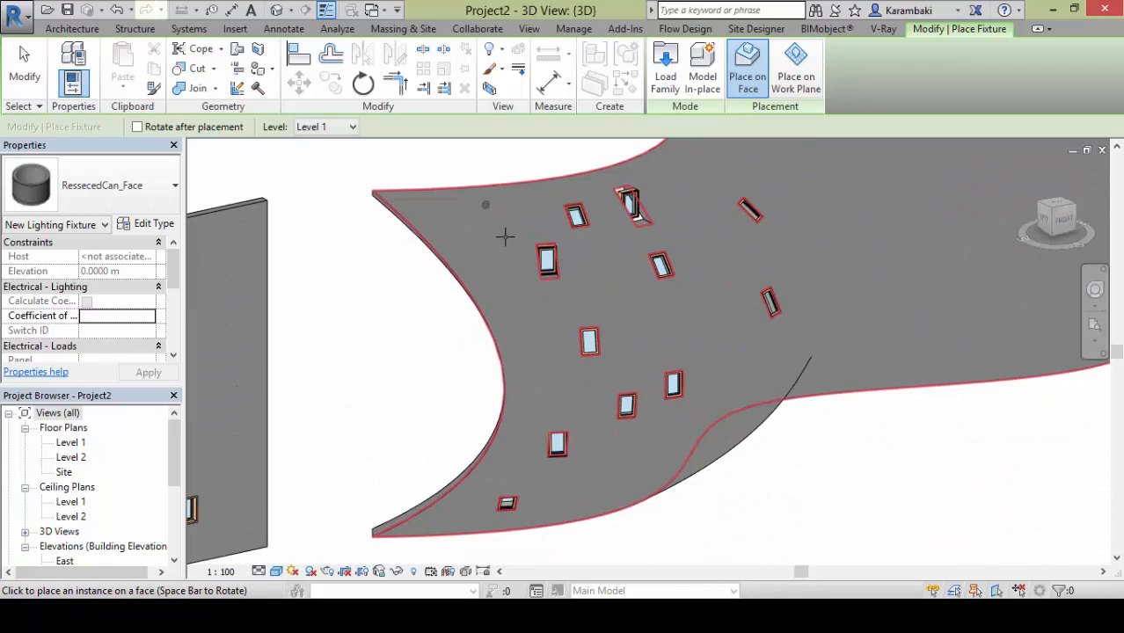
{"action": "middle_click_drag", "start_coordinate": [558, 334], "coordinate": [369, 331], "text": "shift"}
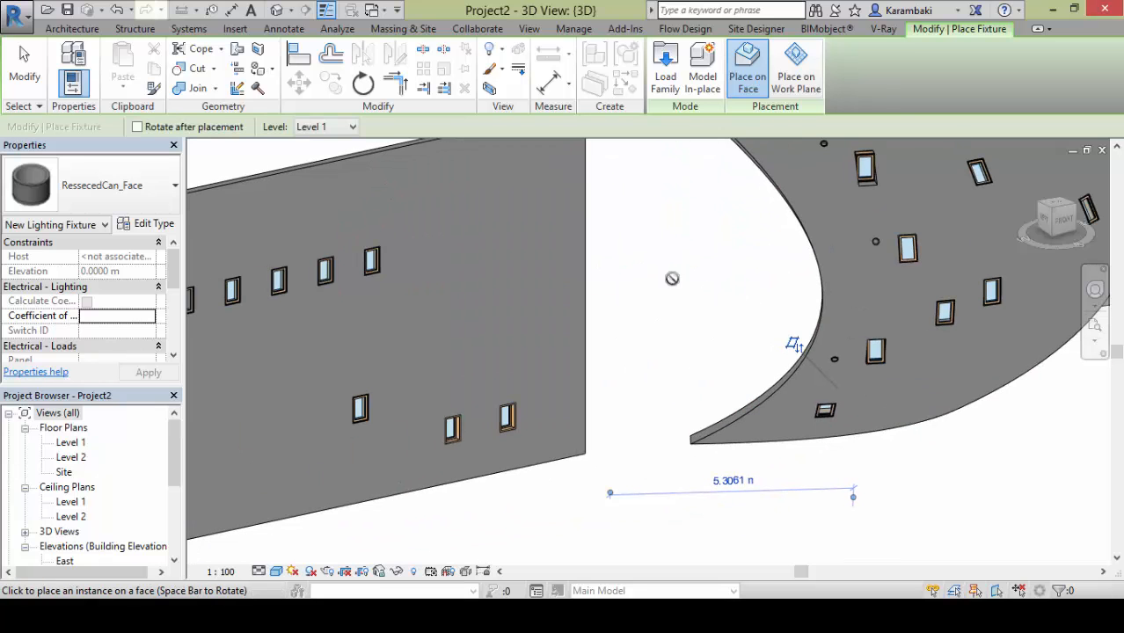
{"action": "left_click", "coordinate": [288, 360]}
{"action": "scroll", "coordinate": [362, 311], "scroll_direction": "down", "scroll_amount": 3}
{"action": "key", "text": "Escape"}
{"action": "middle_click_drag", "start_coordinate": [655, 207], "coordinate": [433, 217]}
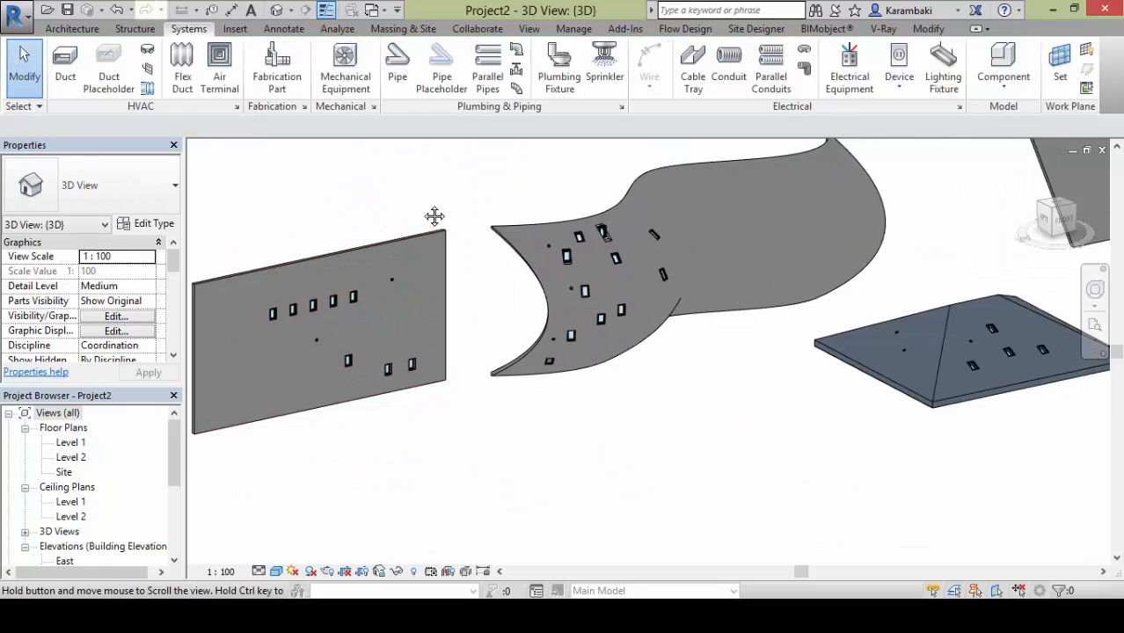
Delete all the windows and light fixtures hosted on the curved wall
{"action": "middle_click_drag", "start_coordinate": [780, 233], "coordinate": [396, 251], "text": "shift"}
{"action": "left_click_drag", "start_coordinate": [388, 239], "coordinate": [477, 420]}
{"action": "key", "text": "Escape"}
{"action": "left_click_drag", "start_coordinate": [364, 195], "coordinate": [662, 503]}
{"action": "key", "text": "Delete"}
{"action": "scroll", "coordinate": [506, 238], "scroll_direction": "down", "scroll_amount": 2}
{"action": "middle_click_drag", "start_coordinate": [587, 424], "coordinate": [610, 411], "text": "shift"}
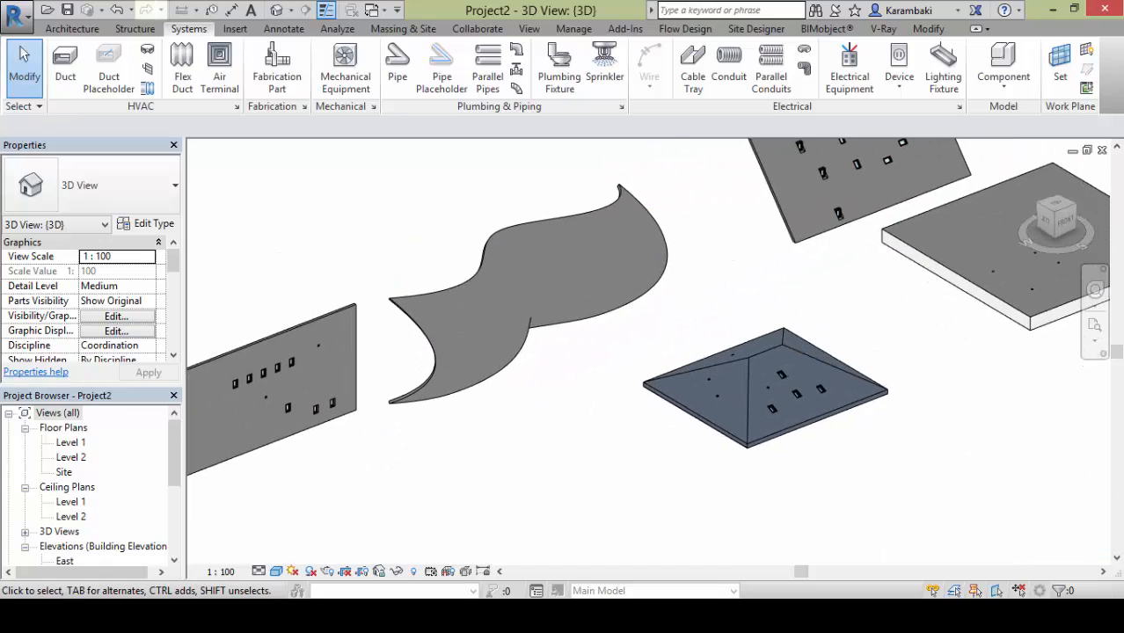
Create a new family from the Metric Generic Model Adaptive template
{"action": "left_click", "coordinate": [28, 27]}
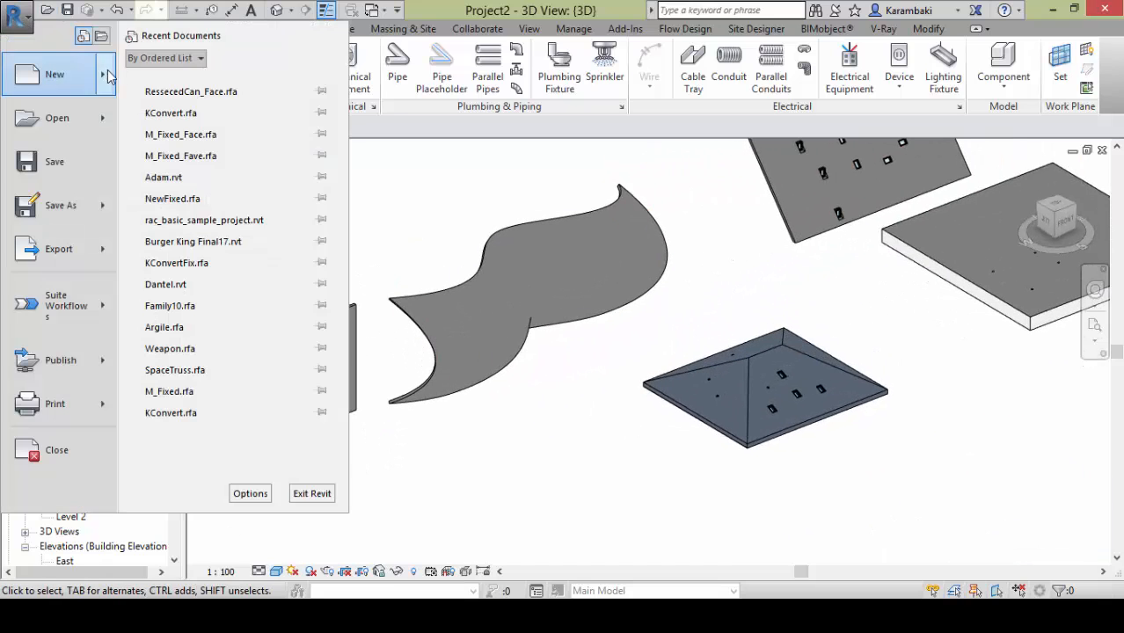
{"action": "mouse_move", "coordinate": [103, 70]}
{"action": "left_click", "coordinate": [186, 134]}
{"action": "left_click_drag", "start_coordinate": [866, 95], "coordinate": [864, 160]}
{"action": "left_click", "coordinate": [710, 196]}
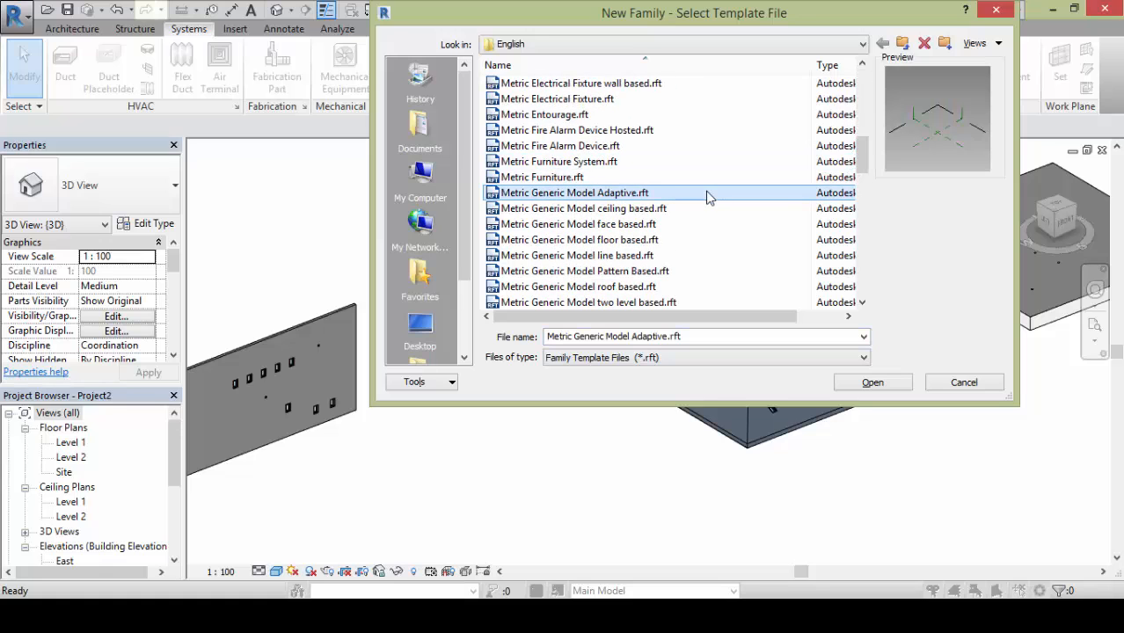
{"action": "double_click", "coordinate": [720, 223]}
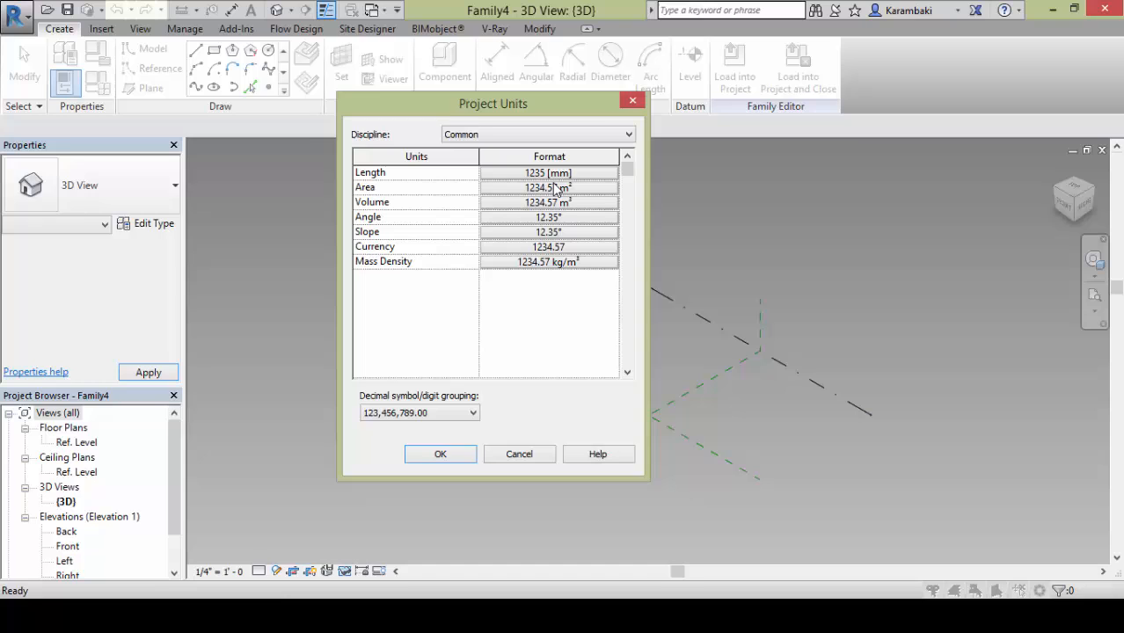
Set the family's length units to meters with 3 decimal places and the m unit symbol
{"action": "left_click", "coordinate": [536, 173]}
{"action": "left_click", "coordinate": [263, 191]}
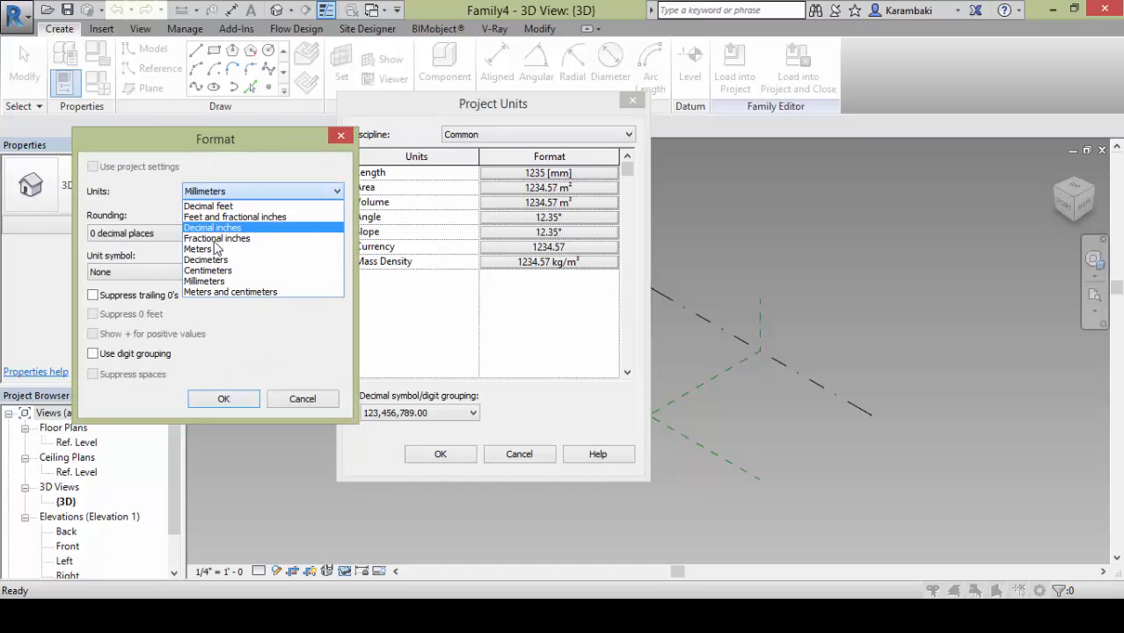
{"action": "left_click", "coordinate": [216, 251]}
{"action": "left_click", "coordinate": [185, 232]}
{"action": "left_click", "coordinate": [141, 311]}
{"action": "left_click", "coordinate": [143, 272]}
{"action": "left_click", "coordinate": [141, 297]}
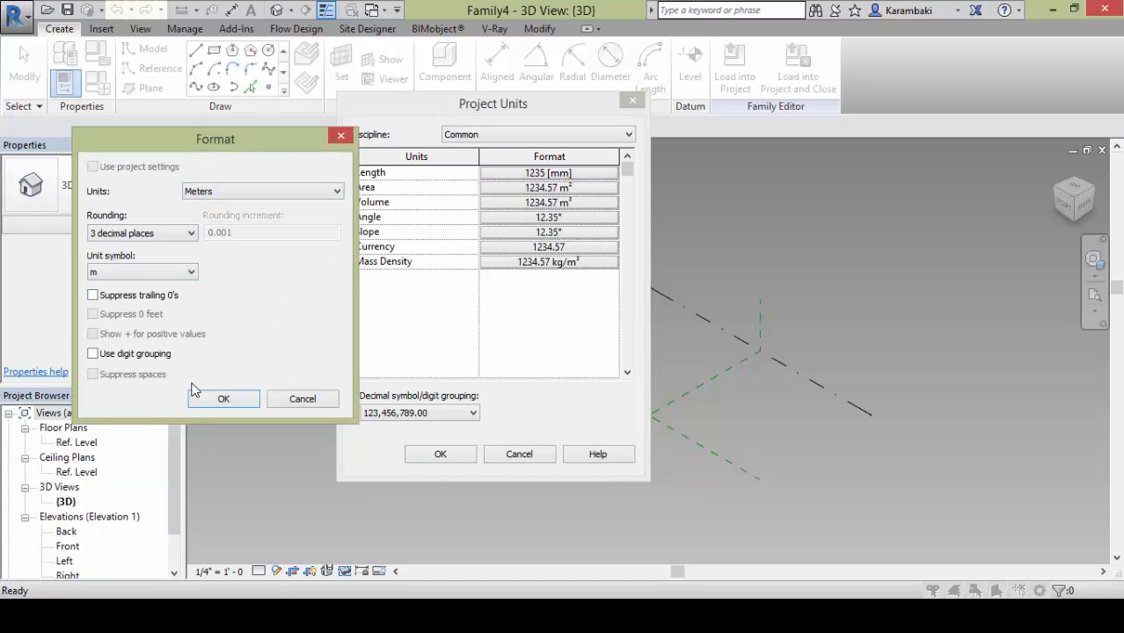
{"action": "left_click", "coordinate": [224, 399]}
{"action": "left_click", "coordinate": [440, 454]}
Place a reference point at the intersection of the two reference planes and make it adaptive
{"action": "left_click", "coordinate": [269, 88]}
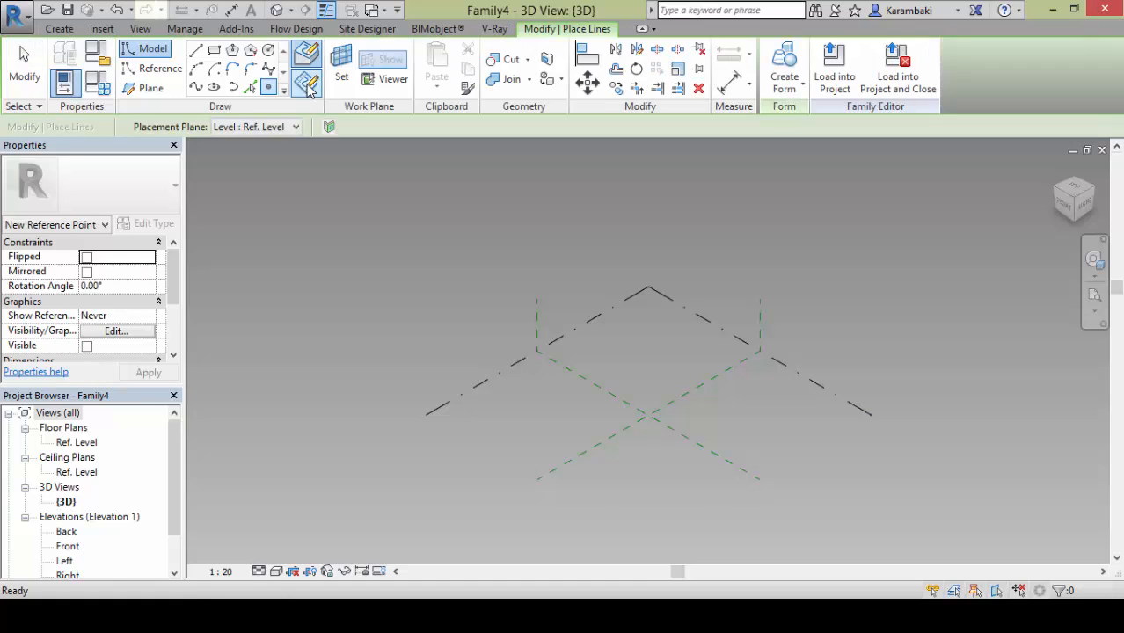
{"action": "left_click", "coordinate": [648, 415]}
{"action": "left_click", "coordinate": [649, 415]}
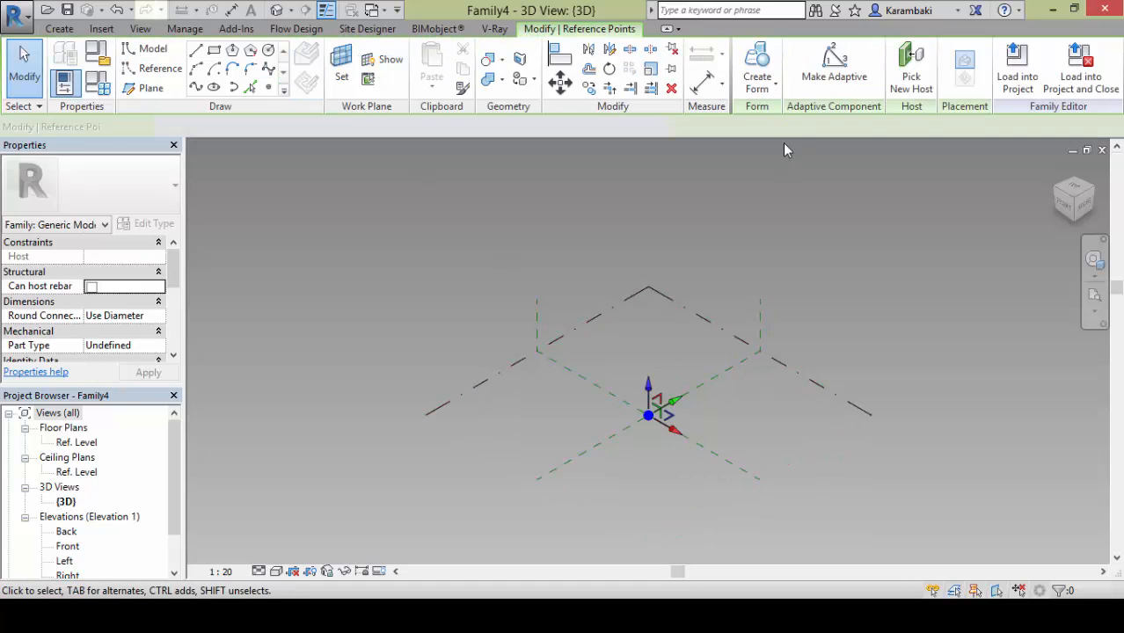
{"action": "left_click", "coordinate": [833, 71]}
{"action": "scroll", "coordinate": [758, 423], "scroll_direction": "up", "scroll_amount": 4}
{"action": "left_click", "coordinate": [613, 426]}
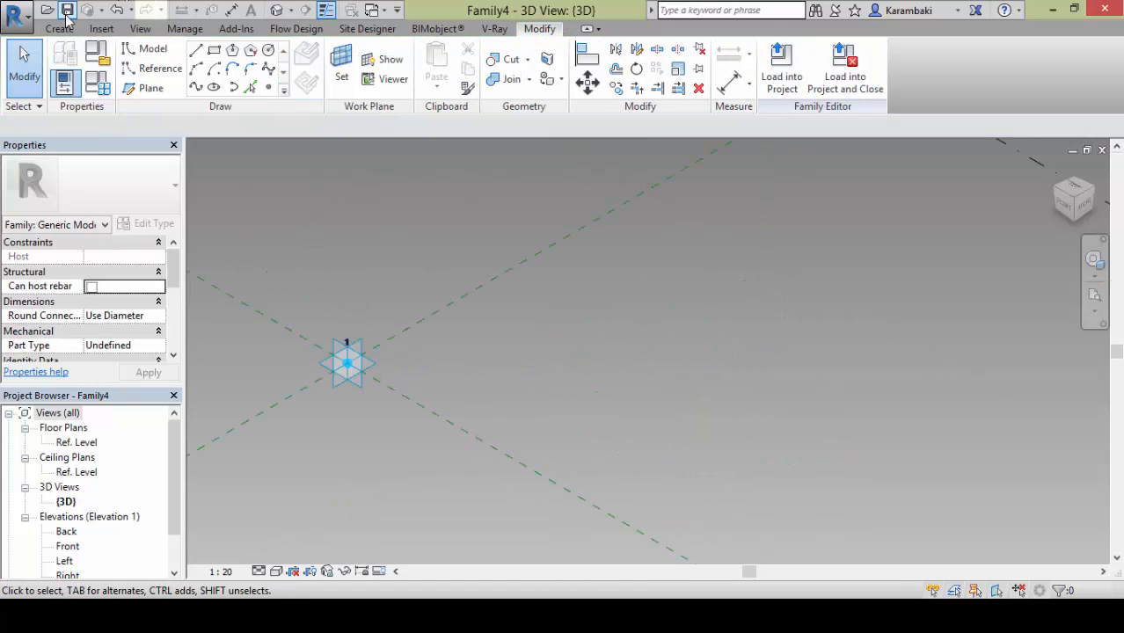
Switch to the RessecedCan_Face family and load it into Family4 only, leaving Project2 out
{"action": "left_click", "coordinate": [374, 11]}
{"action": "left_click", "coordinate": [475, 88]}
{"action": "left_click", "coordinate": [574, 70]}
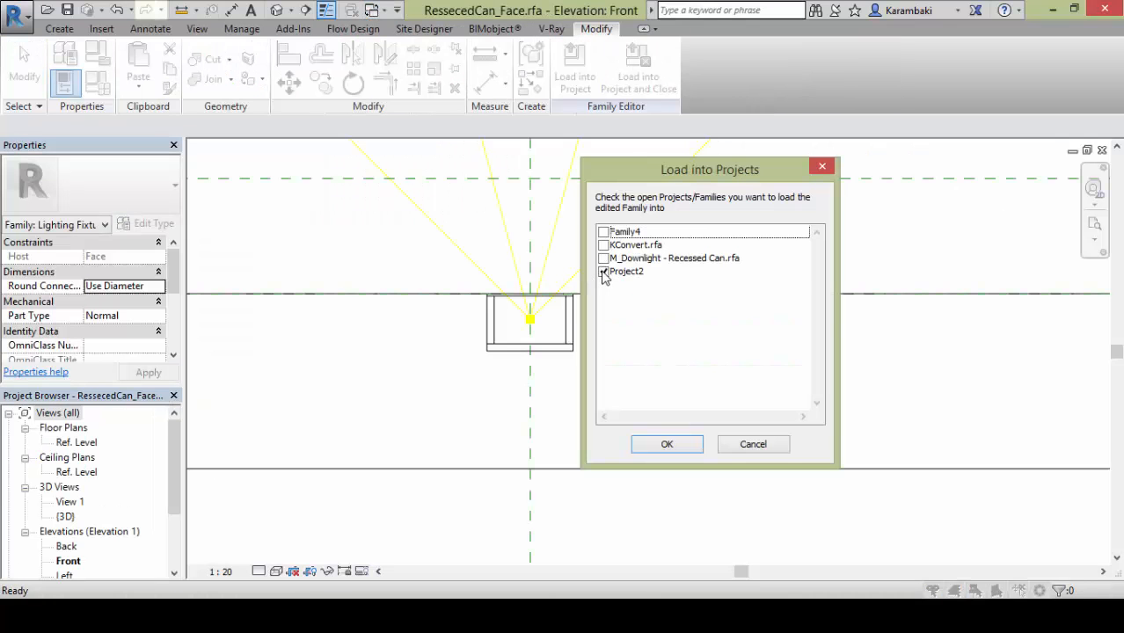
{"action": "left_click", "coordinate": [603, 273]}
{"action": "left_click", "coordinate": [603, 232]}
{"action": "left_click", "coordinate": [655, 444]}
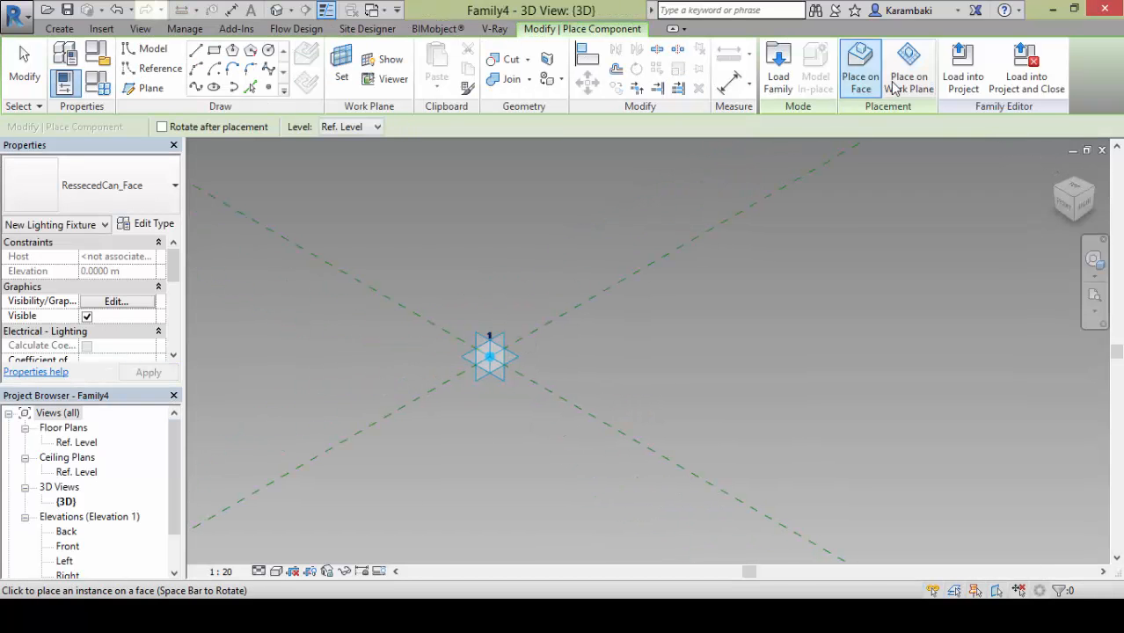
Try placing the RessecedCan_Face fixture on the Ref. Level work plane at the adaptive point and check it in the left elevation
{"action": "left_click", "coordinate": [894, 89]}
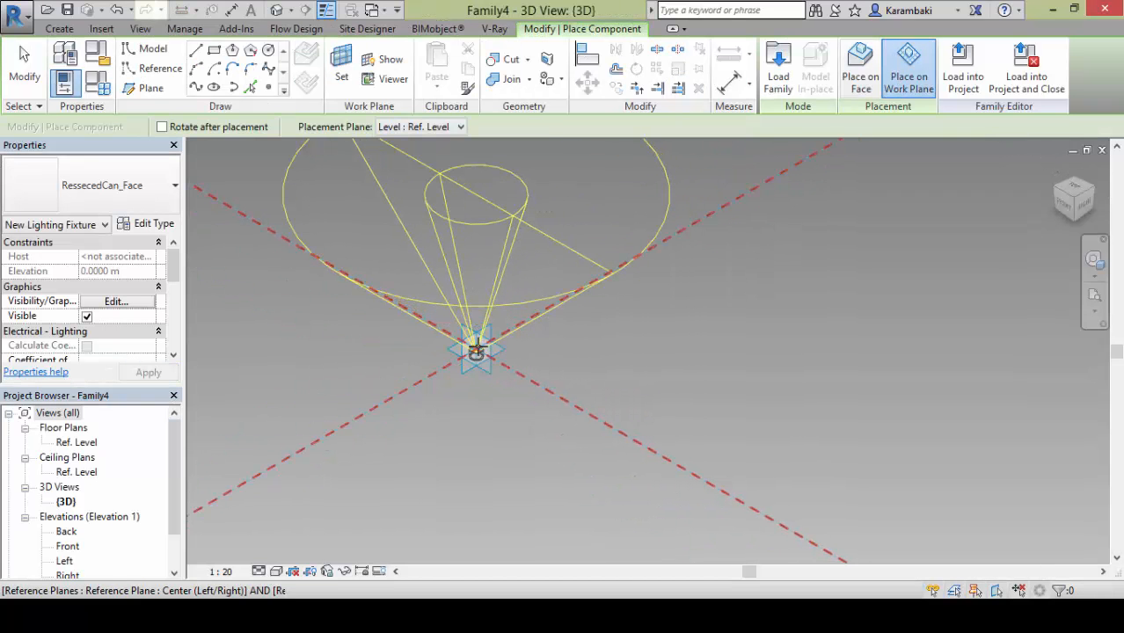
{"action": "left_click", "coordinate": [476, 350]}
{"action": "key", "text": "Escape"}
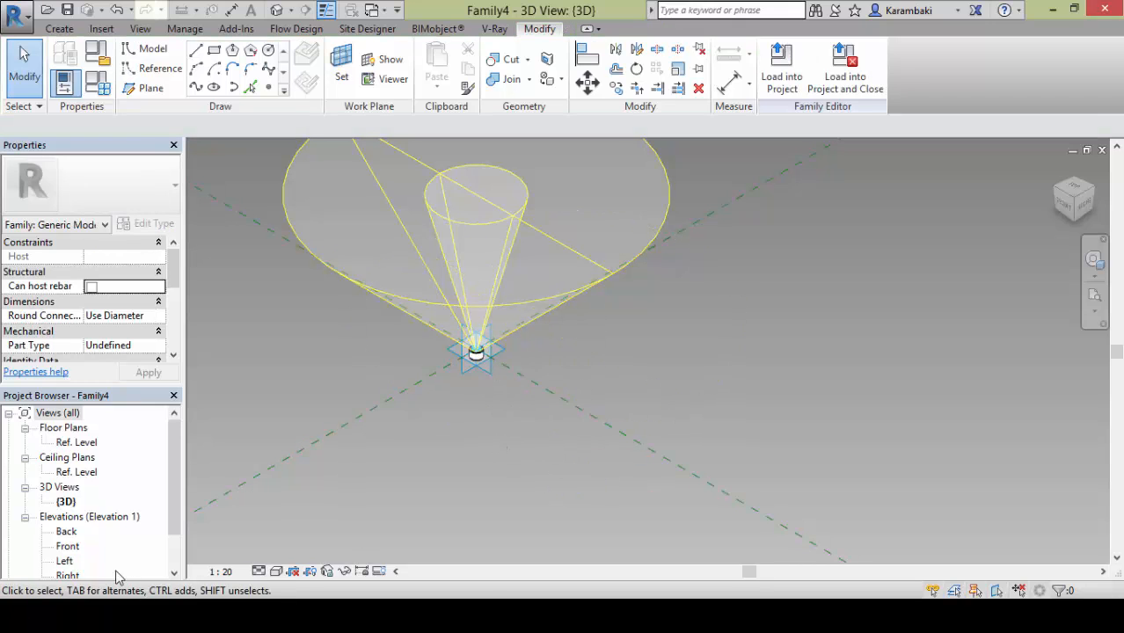
{"action": "double_click", "coordinate": [65, 560]}
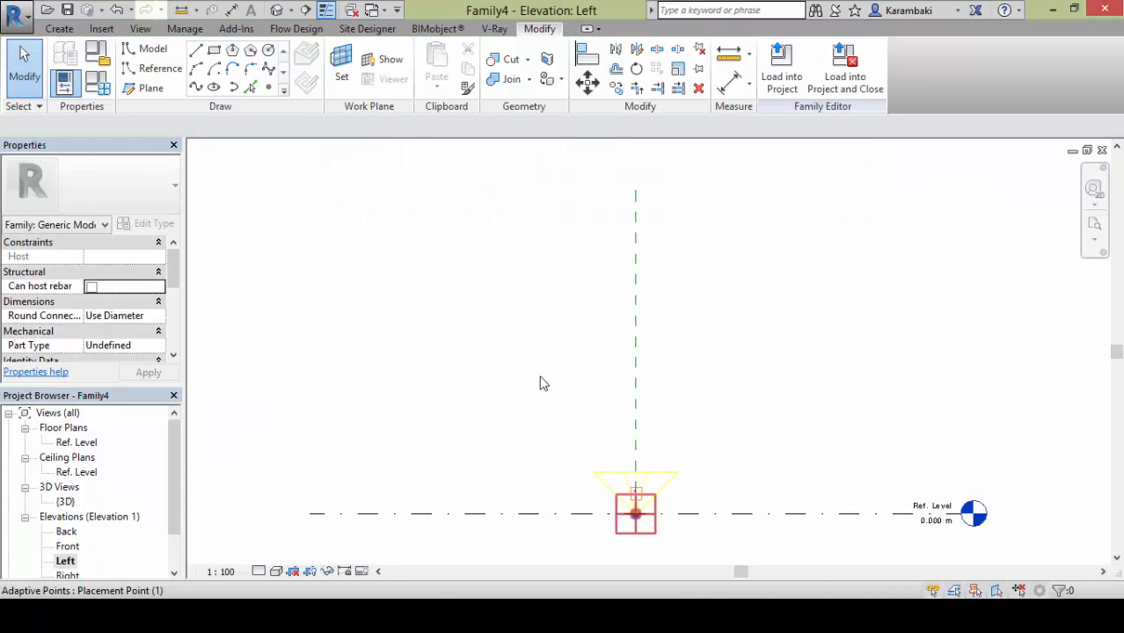
{"action": "scroll", "coordinate": [577, 514], "scroll_direction": "up", "scroll_amount": 5}
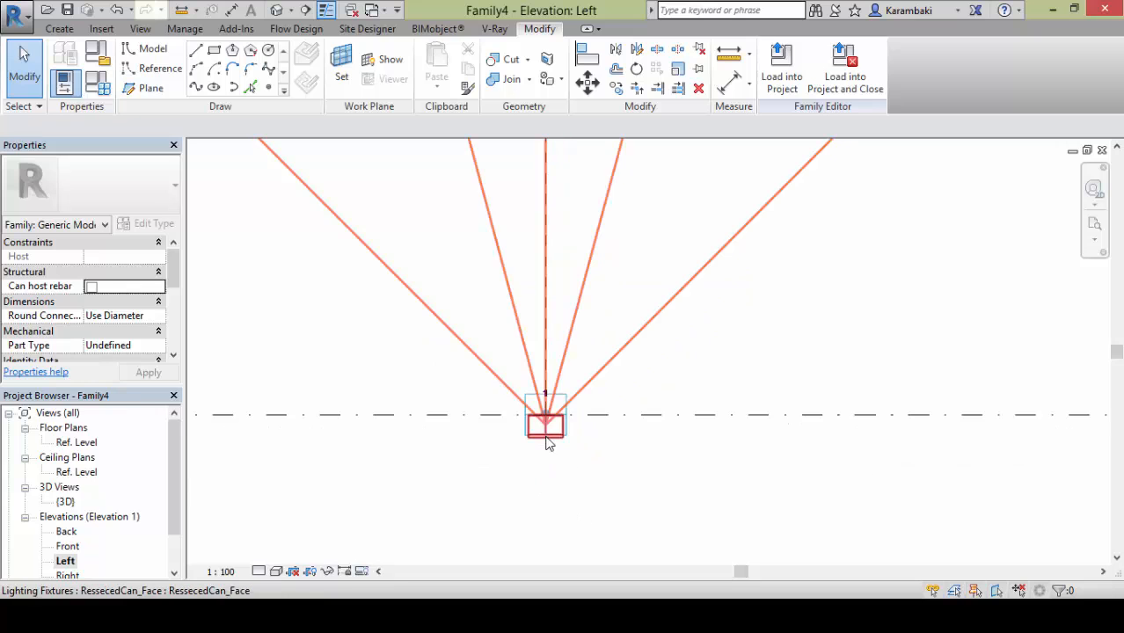
Return to the 3D view and delete the light fixture placed at the adaptive point
{"action": "left_click", "coordinate": [326, 10]}
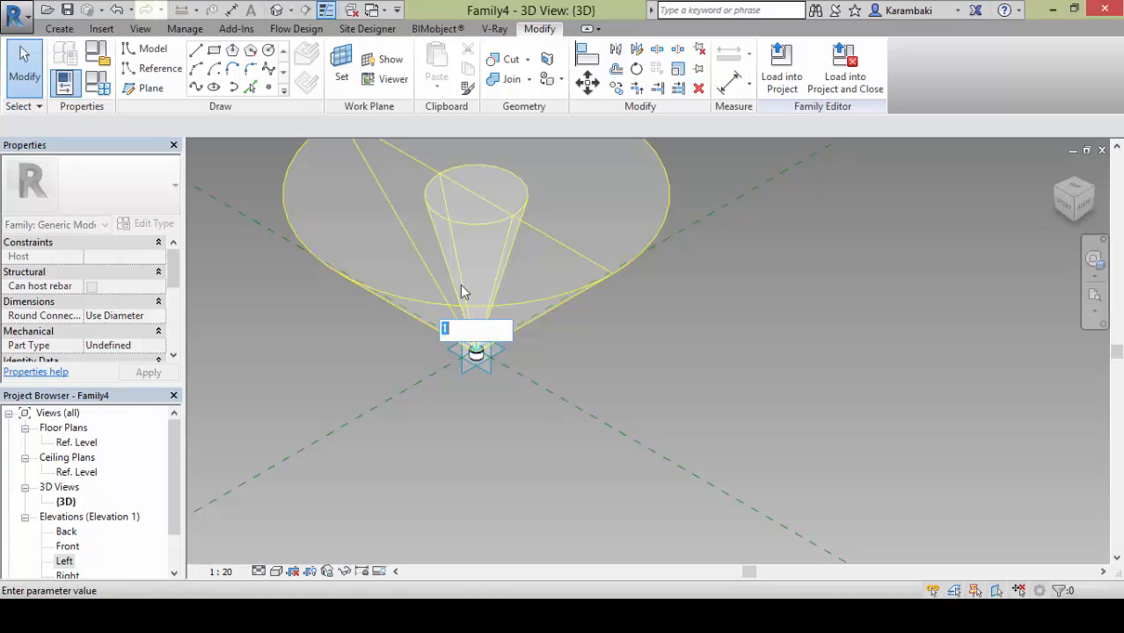
{"action": "left_click", "coordinate": [452, 196]}
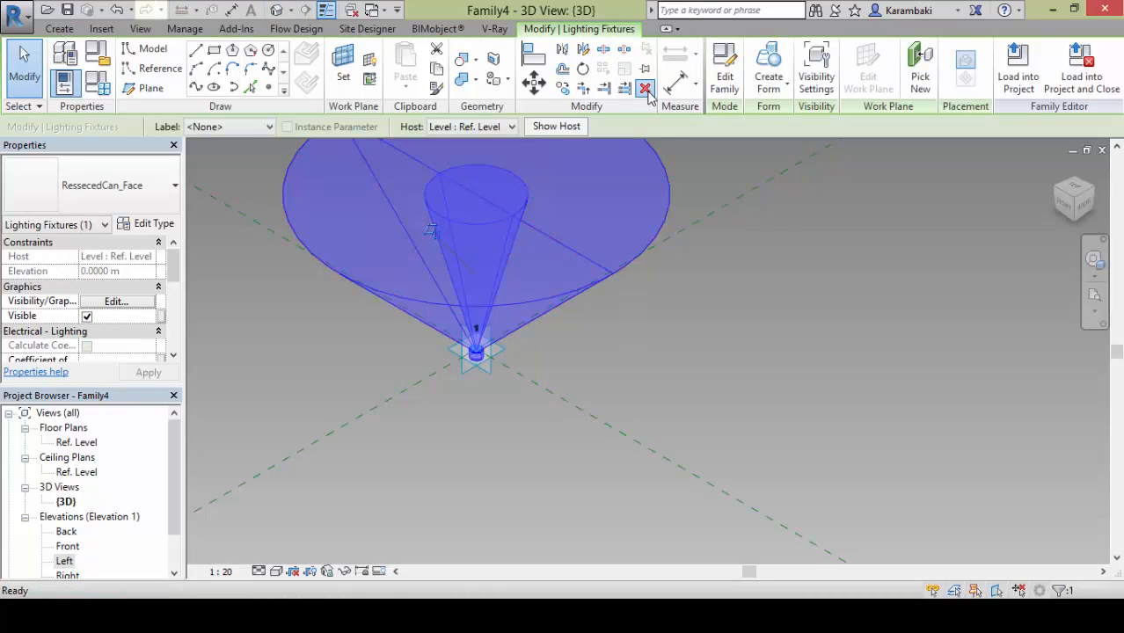
{"action": "left_click", "coordinate": [646, 86]}
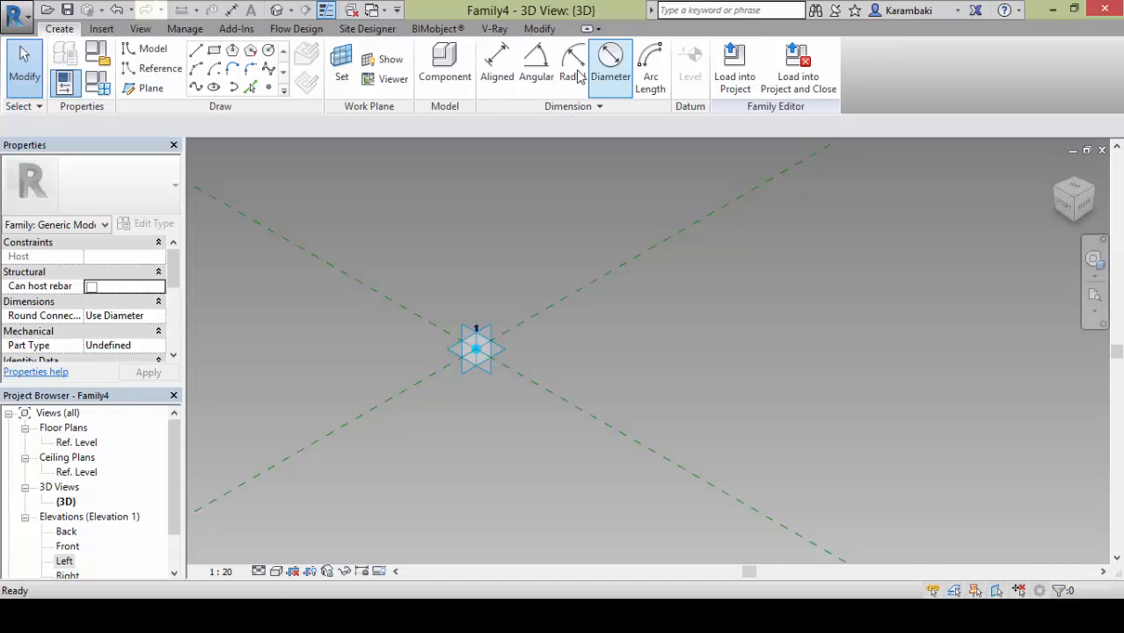
Host a new reference point on the adaptive point's horizontal plane and raise it about 0.736 m above it
{"action": "left_click", "coordinate": [338, 75]}
{"action": "left_click", "coordinate": [444, 342]}
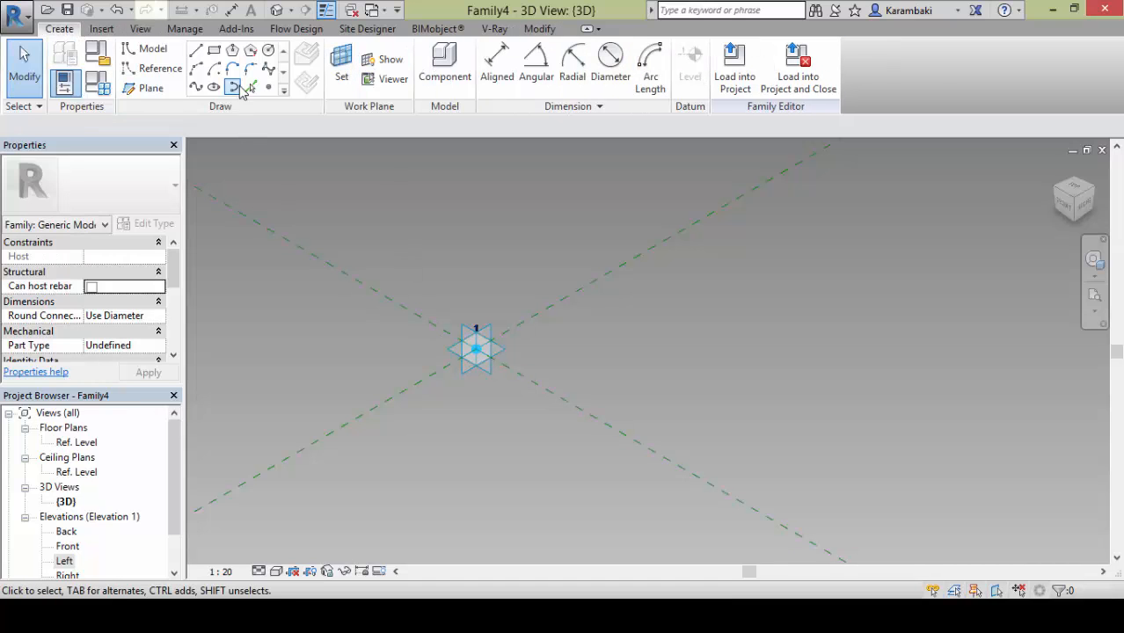
{"action": "left_click", "coordinate": [270, 87]}
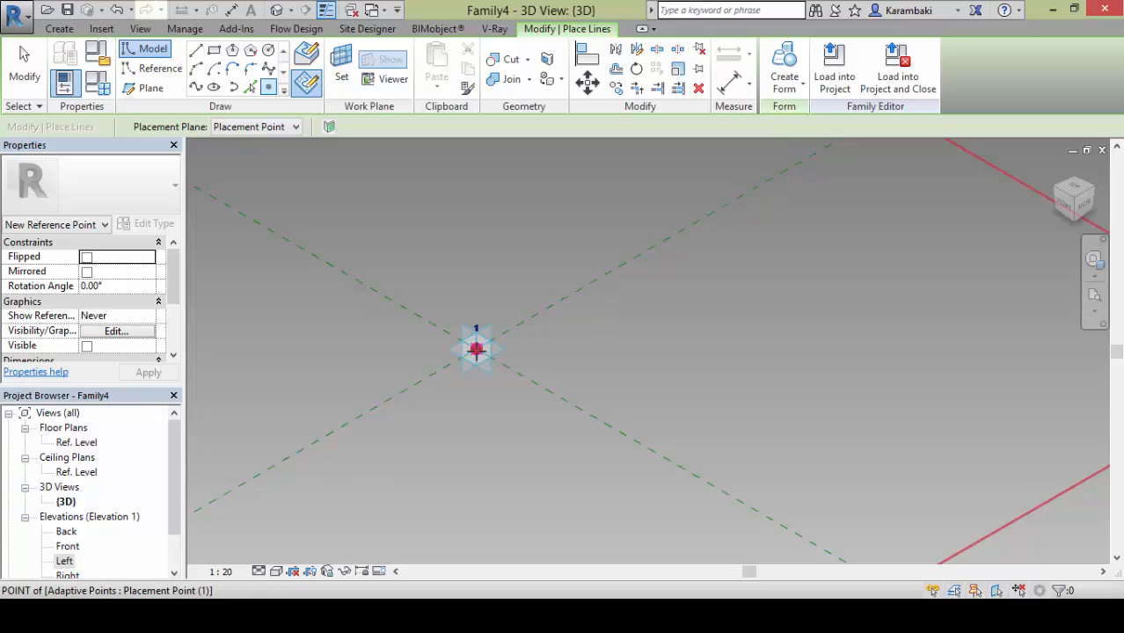
{"action": "left_click", "coordinate": [477, 349]}
{"action": "key", "text": "Escape"}
{"action": "left_click", "coordinate": [477, 342]}
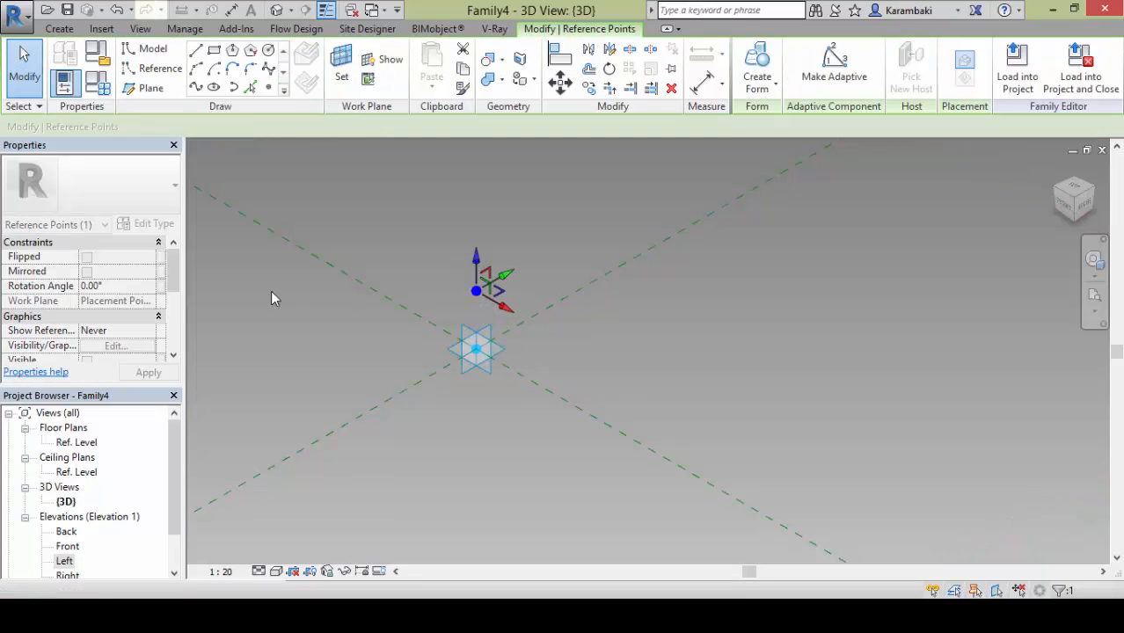
Associate the hosted reference point's Offset with a new type parameter named Depth
{"action": "left_click_drag", "start_coordinate": [176, 276], "coordinate": [177, 330]}
{"action": "left_click", "coordinate": [161, 315]}
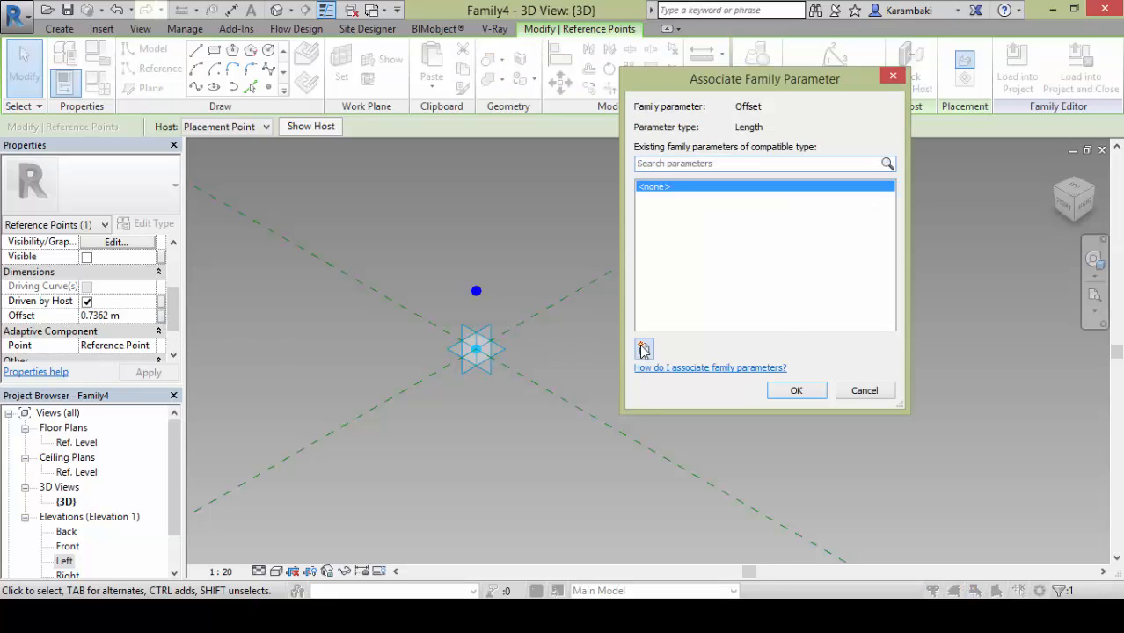
{"action": "left_click", "coordinate": [643, 349]}
{"action": "type", "text": "Depth"}
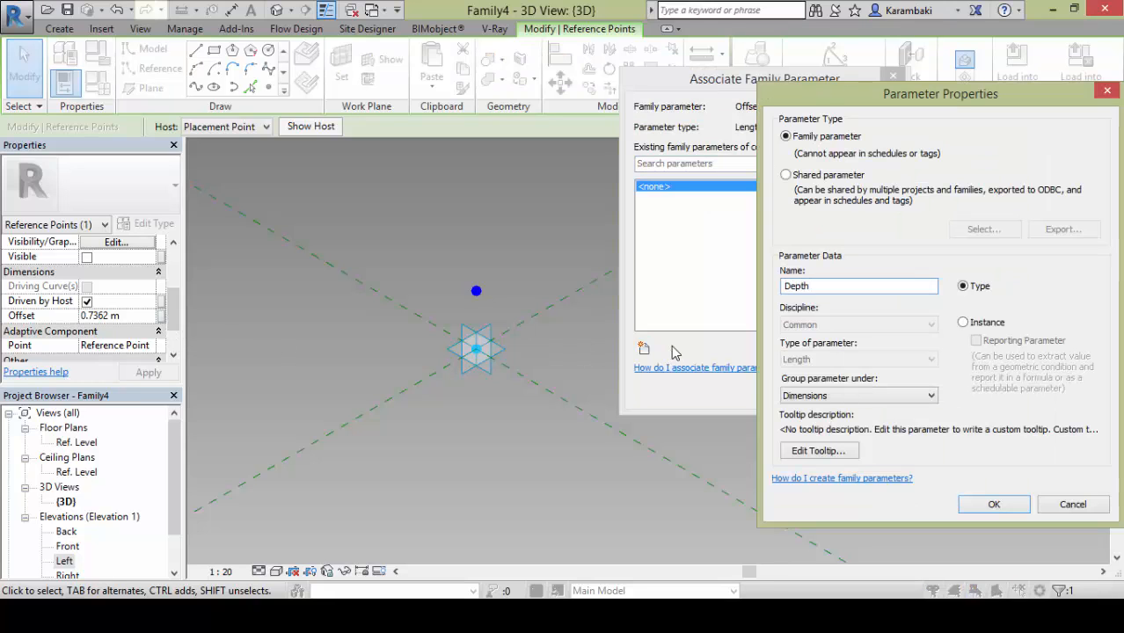
{"action": "key", "text": "Return"}
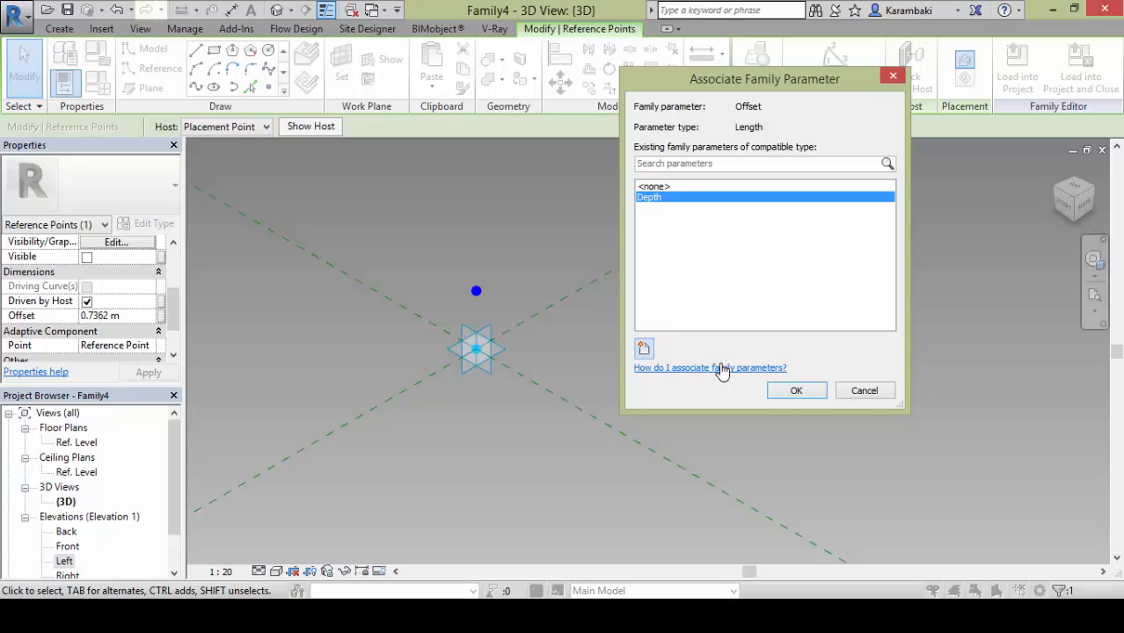
{"action": "left_click", "coordinate": [795, 390]}
Rename the Depth family parameter to Recessed Height Adaptive
{"action": "left_click", "coordinate": [64, 83]}
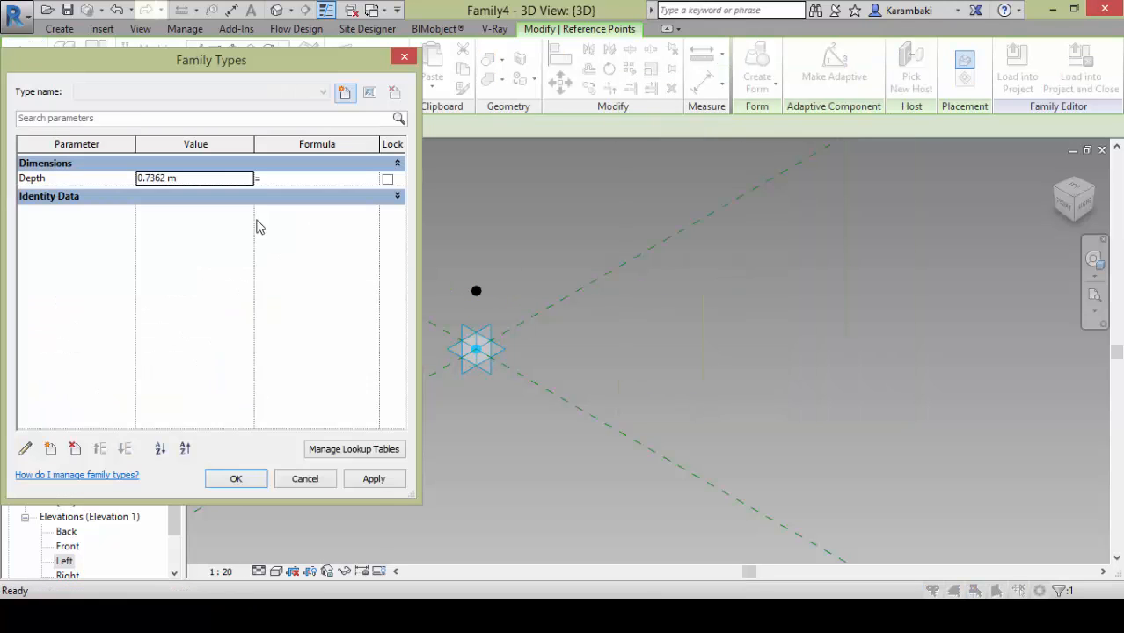
{"action": "left_click", "coordinate": [75, 181]}
{"action": "left_click", "coordinate": [25, 449]}
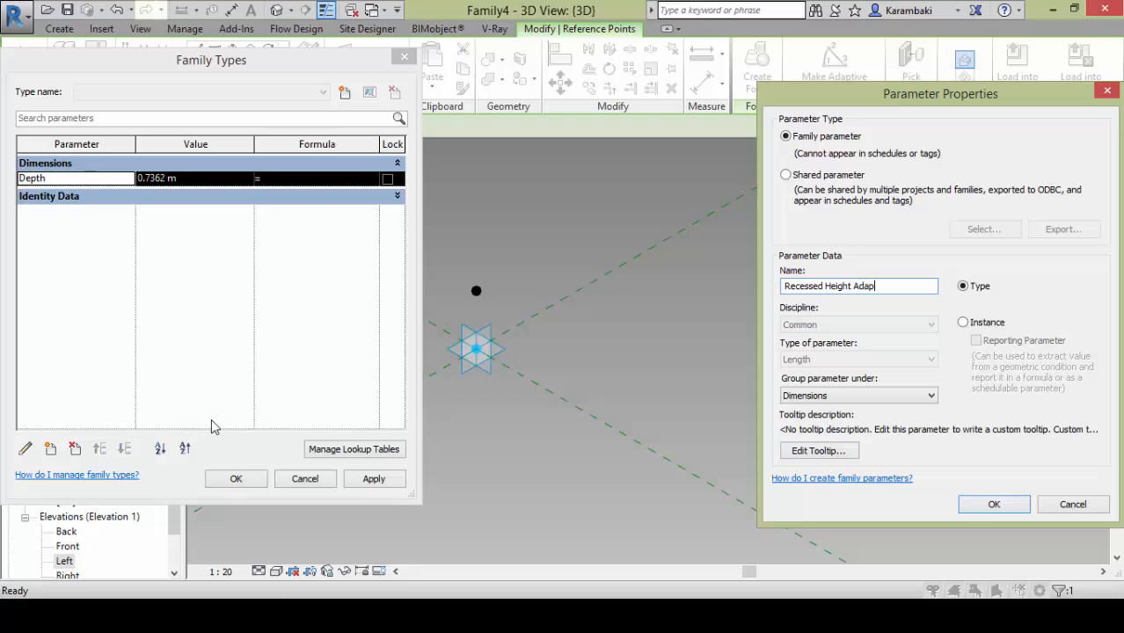
{"action": "type", "text": "e"}
{"action": "key", "text": "Return"}
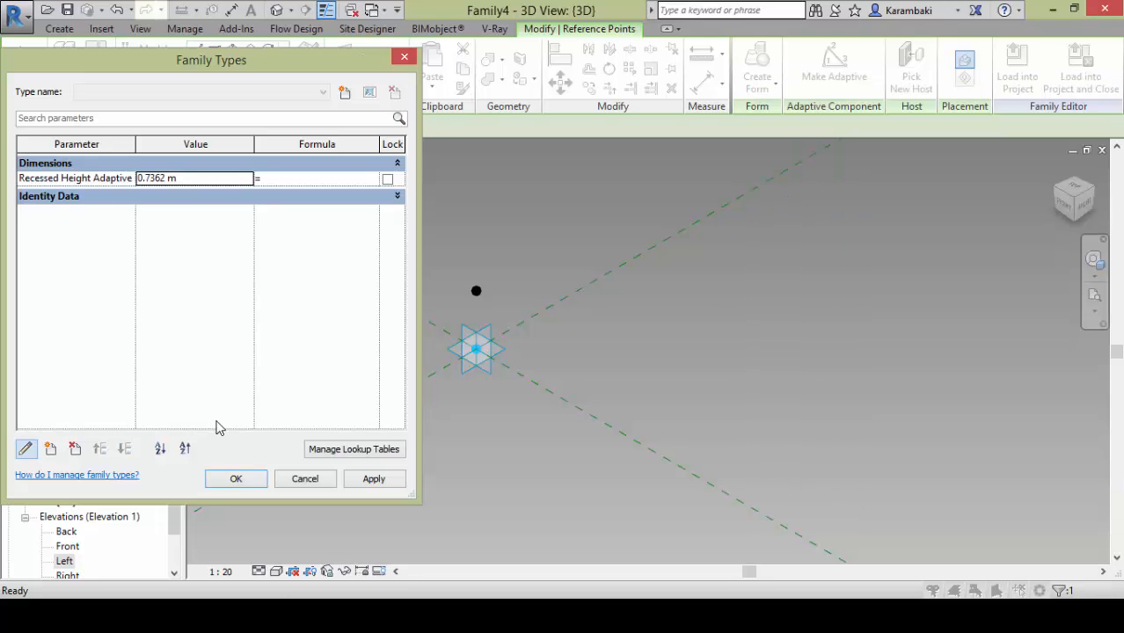
{"action": "left_click", "coordinate": [236, 479]}
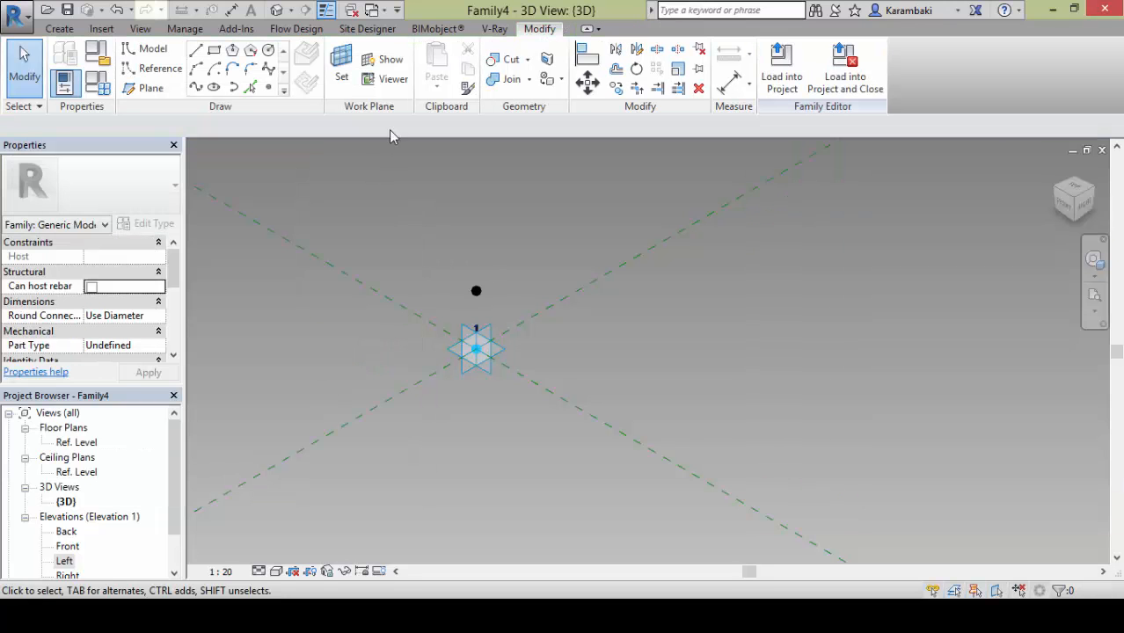
Set the offset reference point's plane as the work plane and place the RessecedCan_Face fixture on that point
{"action": "left_click", "coordinate": [60, 28]}
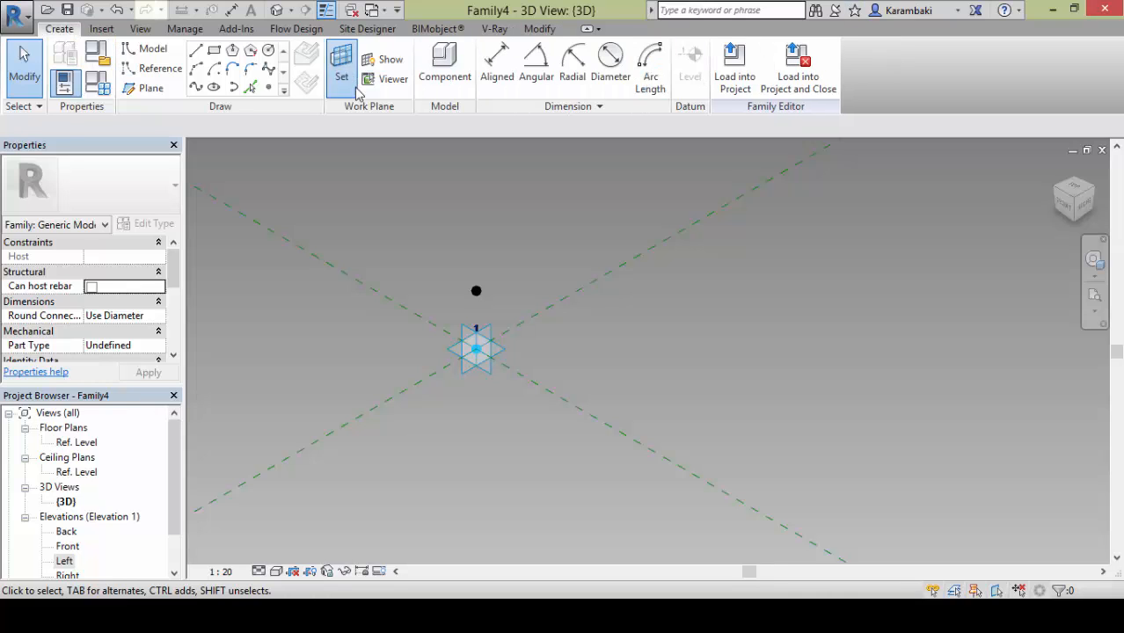
{"action": "left_click", "coordinate": [341, 66]}
{"action": "left_click", "coordinate": [475, 293]}
{"action": "left_click", "coordinate": [445, 66]}
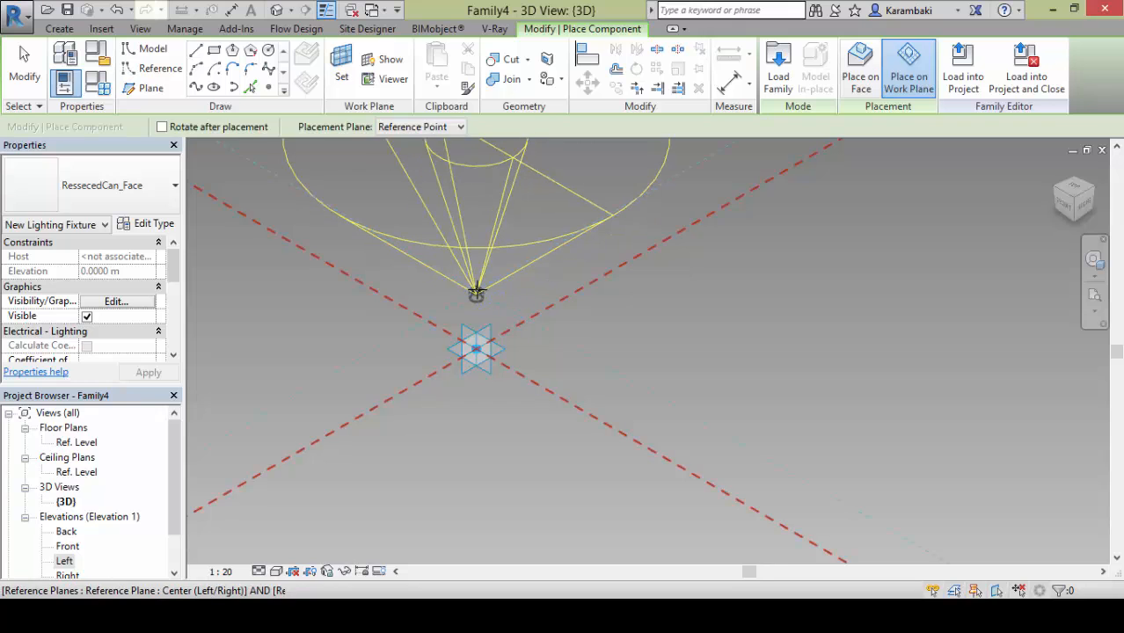
{"action": "left_click", "coordinate": [475, 292]}
{"action": "key", "text": "Escape"}
In the left elevation, lower the offset reference point until the fixture's base meets the reference level
{"action": "double_click", "coordinate": [64, 561]}
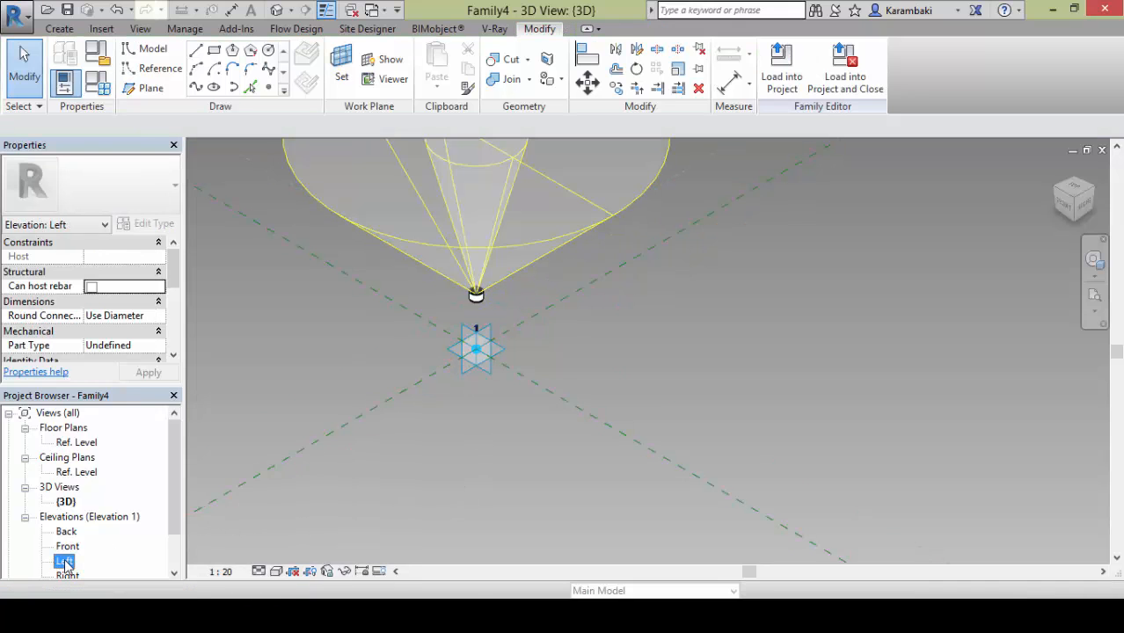
{"action": "scroll", "coordinate": [547, 242], "scroll_direction": "up", "scroll_amount": 2}
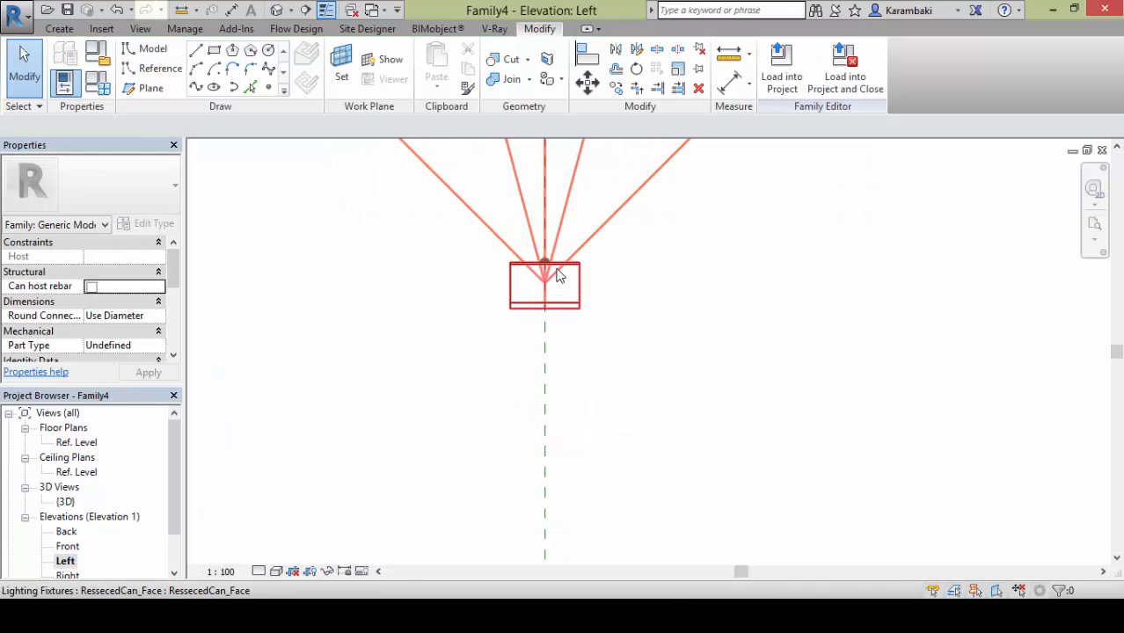
{"action": "left_click_drag", "start_coordinate": [546, 252], "coordinate": [543, 344]}
{"action": "left_click_drag", "start_coordinate": [543, 393], "coordinate": [554, 456]}
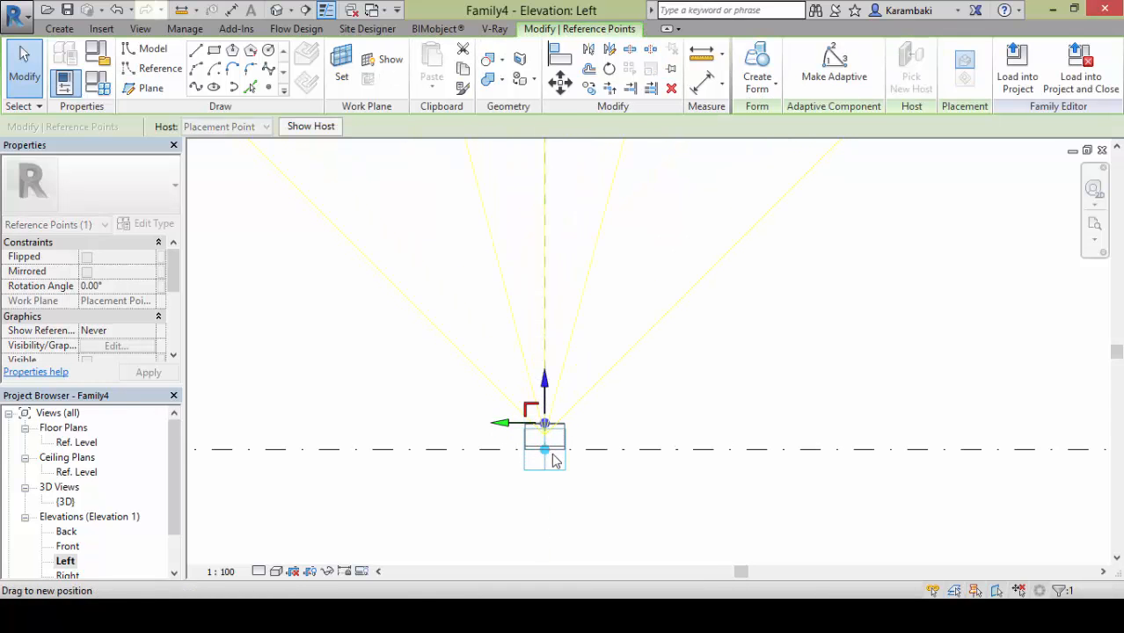
{"action": "scroll", "coordinate": [554, 470], "scroll_direction": "up", "scroll_amount": 3}
Review the type parameters of the placed RessecedCan_Face fixture
{"action": "left_click", "coordinate": [507, 335]}
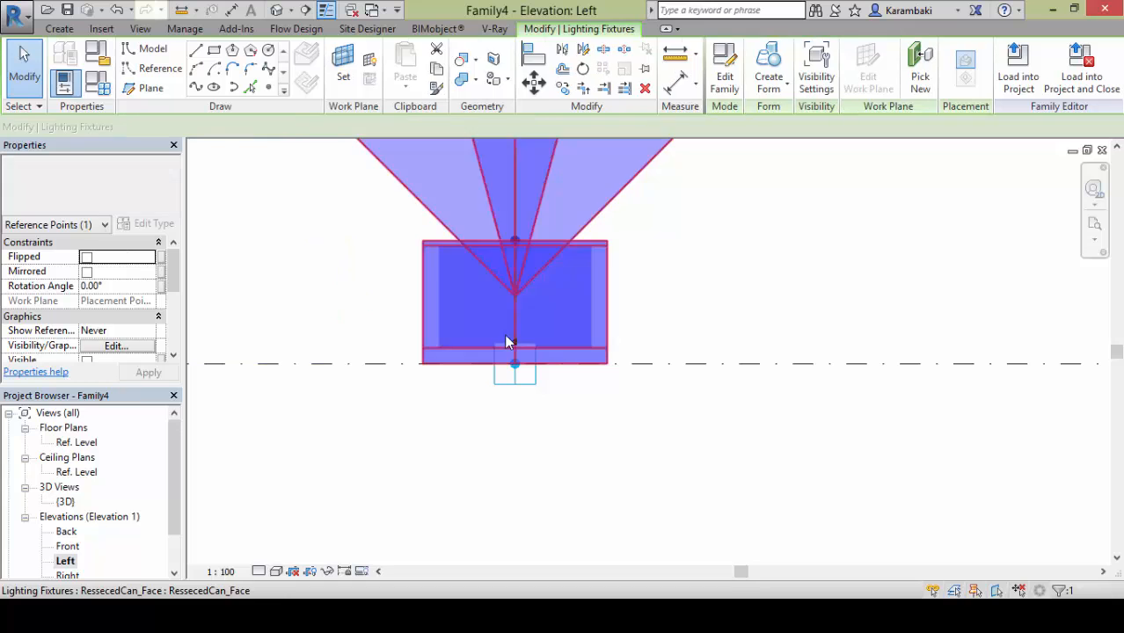
{"action": "left_click", "coordinate": [139, 225]}
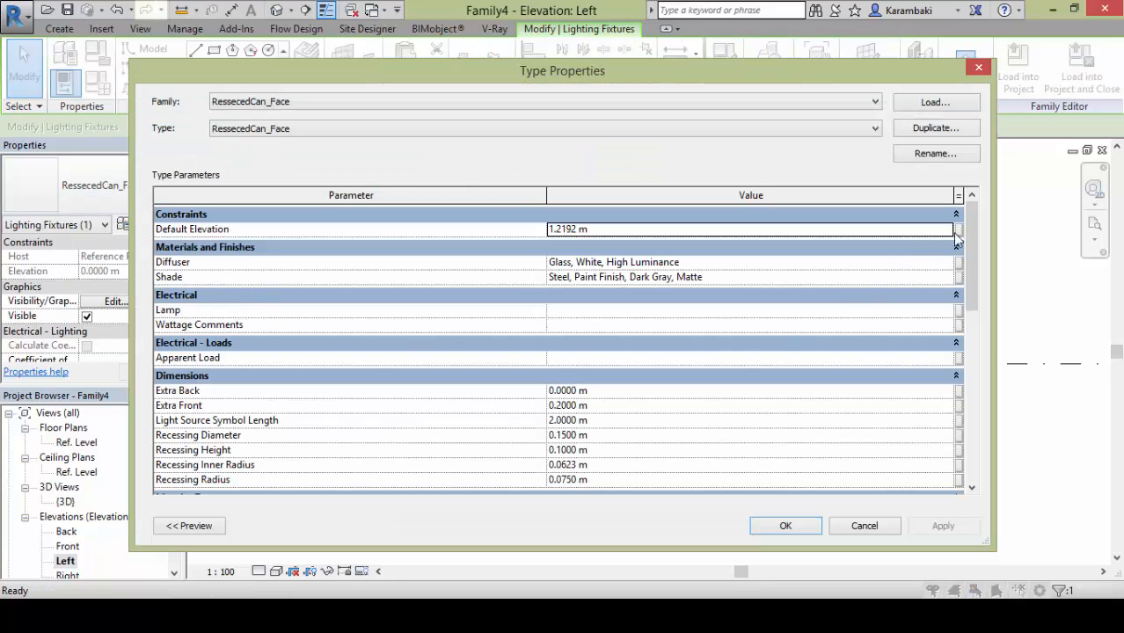
{"action": "mouse_move", "coordinate": [974, 243]}
{"action": "left_mouse_down"}
{"action": "mouse_move", "coordinate": [965, 288]}
{"action": "mouse_move", "coordinate": [983, 336]}
{"action": "mouse_move", "coordinate": [990, 250]}
{"action": "left_mouse_up"}
{"action": "key", "text": "Escape"}
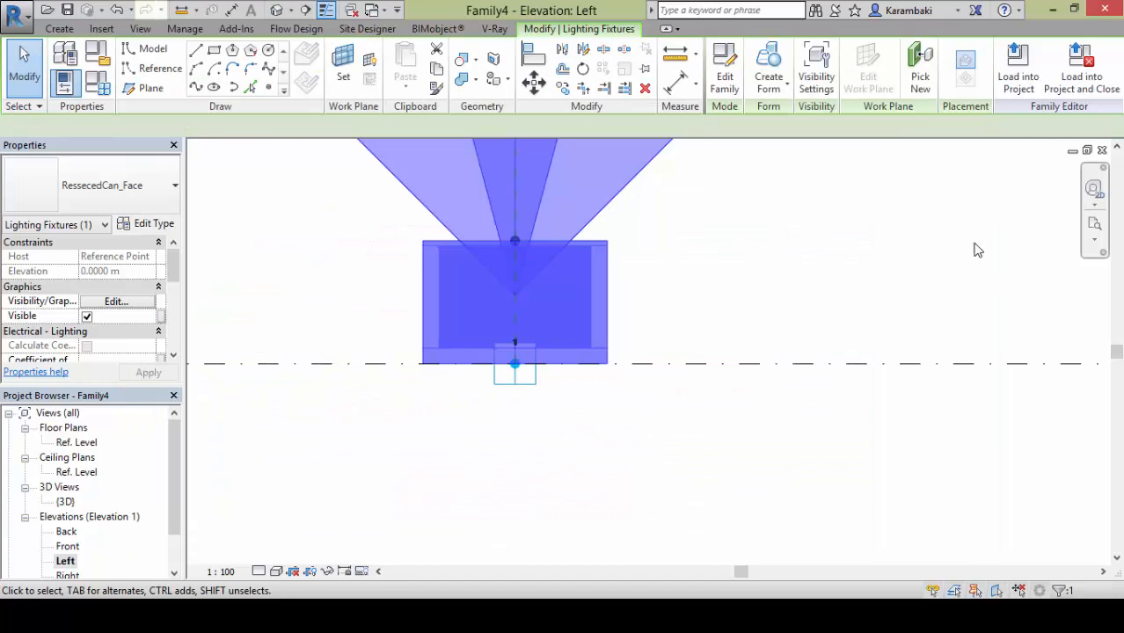
Raise the offset reference point to about 0.150 m above the reference level
{"action": "middle_click_drag", "start_coordinate": [340, 197], "coordinate": [367, 270]}
{"action": "left_click_drag", "start_coordinate": [367, 266], "coordinate": [598, 353]}
{"action": "left_click_drag", "start_coordinate": [545, 275], "coordinate": [546, 214]}
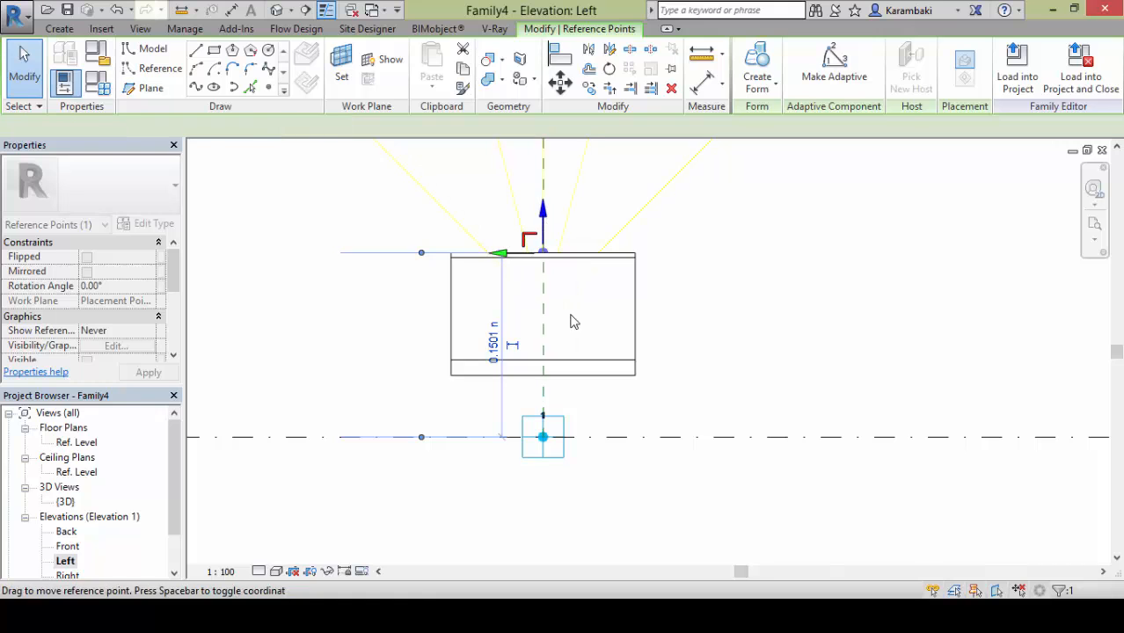
Try to associate the fixture's Initial Intensity type parameter with a family parameter
{"action": "left_click", "coordinate": [469, 321]}
{"action": "left_click", "coordinate": [163, 223]}
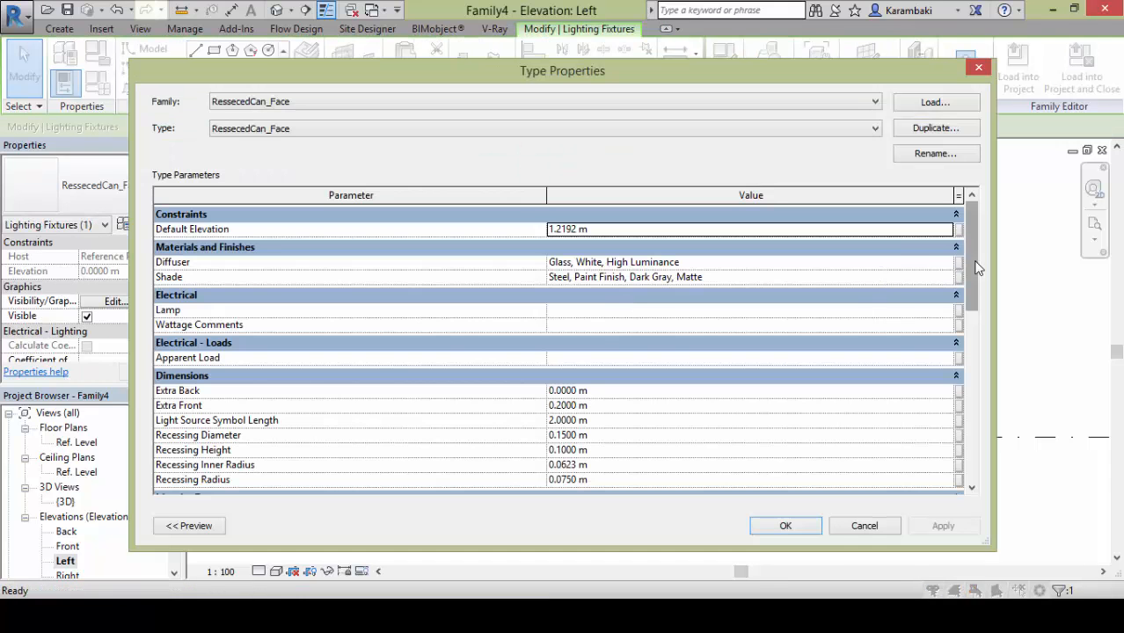
{"action": "left_click_drag", "start_coordinate": [978, 268], "coordinate": [982, 409]}
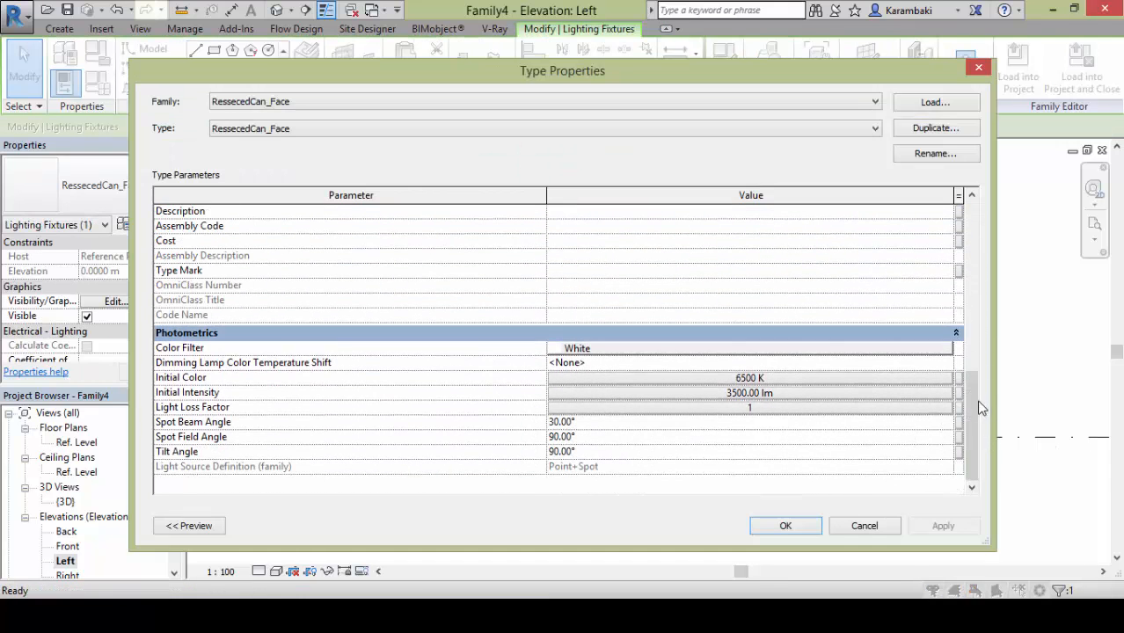
{"action": "left_click", "coordinate": [958, 393]}
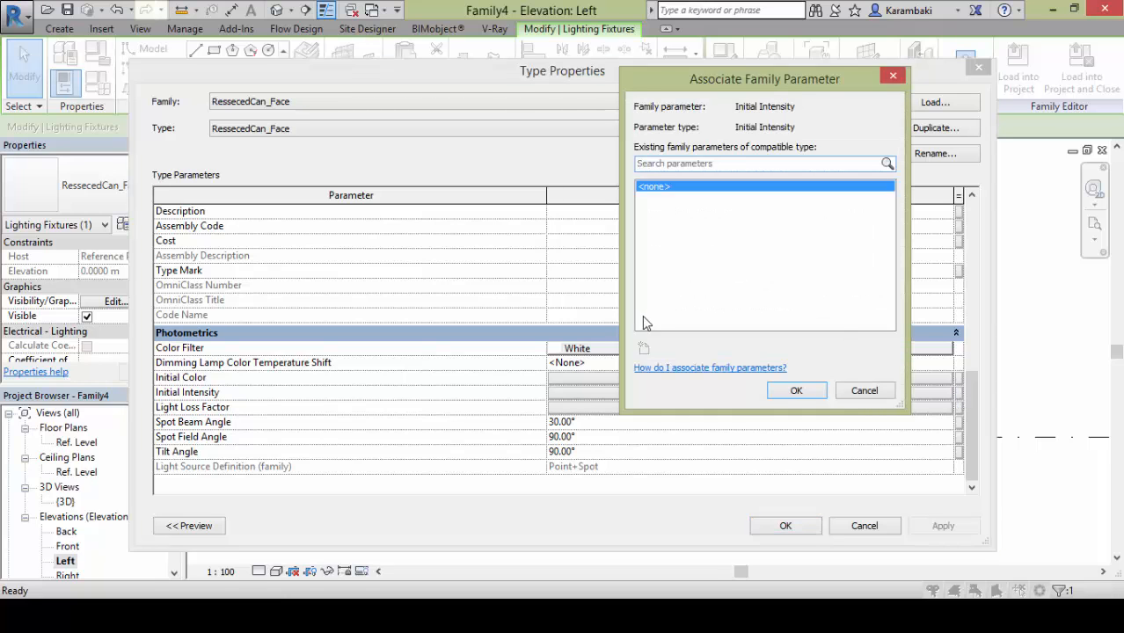
{"action": "key", "text": "Escape"}
{"action": "key", "text": "Escape"}
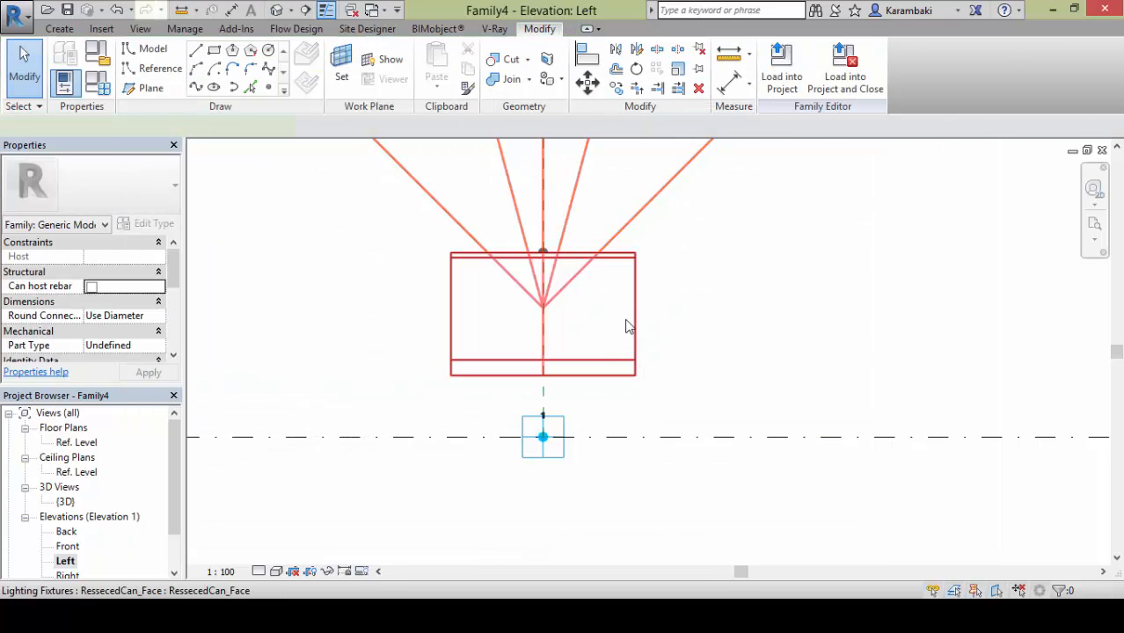
Make the RessecedCan_Face lighting fixture family shared and reload it into Family4 over the existing version
{"action": "left_click", "coordinate": [737, 75]}
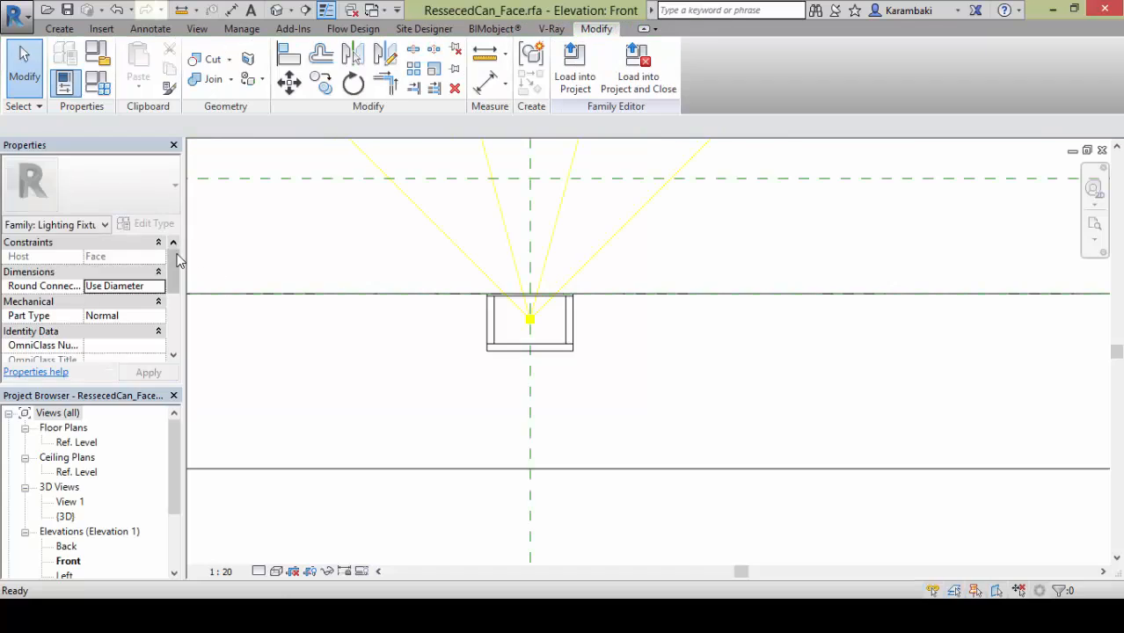
{"action": "left_click_drag", "start_coordinate": [176, 256], "coordinate": [111, 339]}
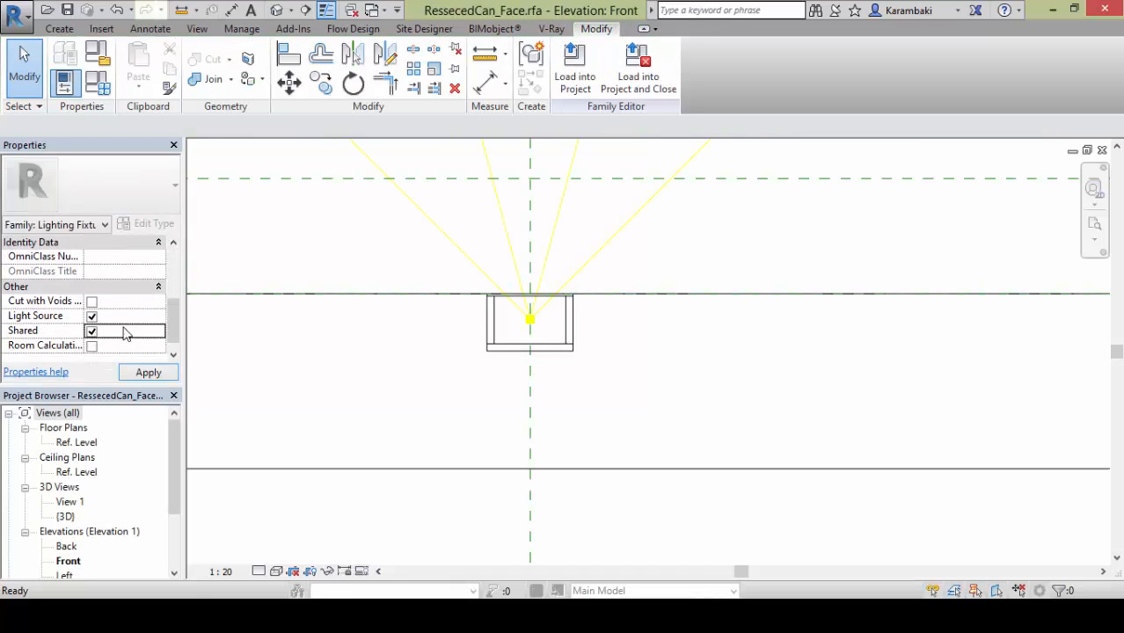
{"action": "left_click", "coordinate": [574, 74]}
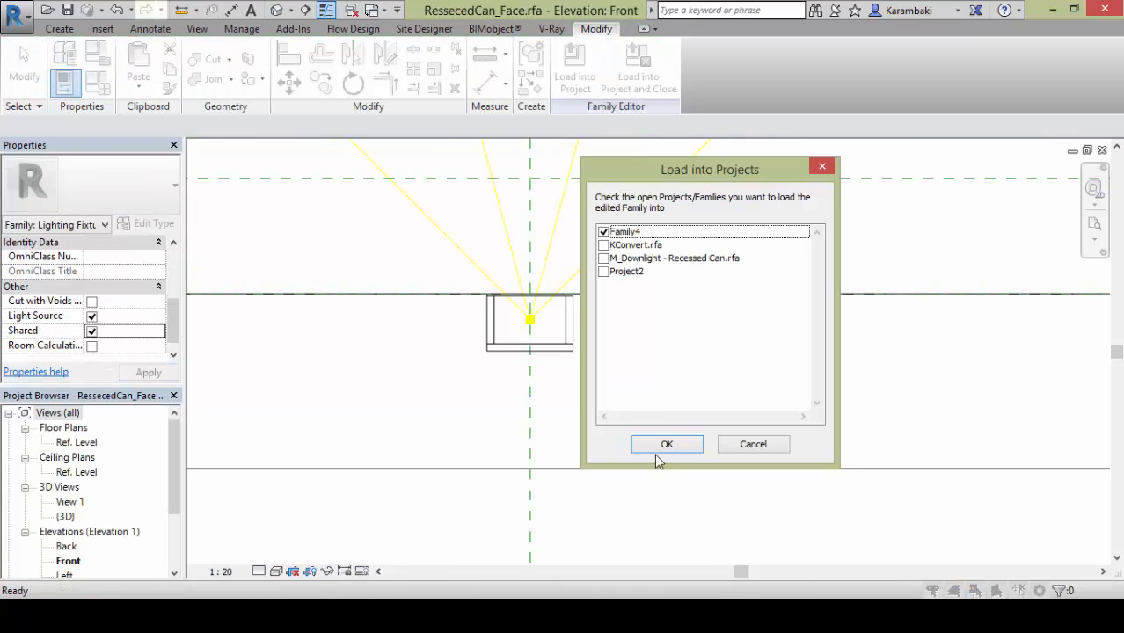
{"action": "left_click", "coordinate": [661, 447]}
{"action": "left_click", "coordinate": [487, 264]}
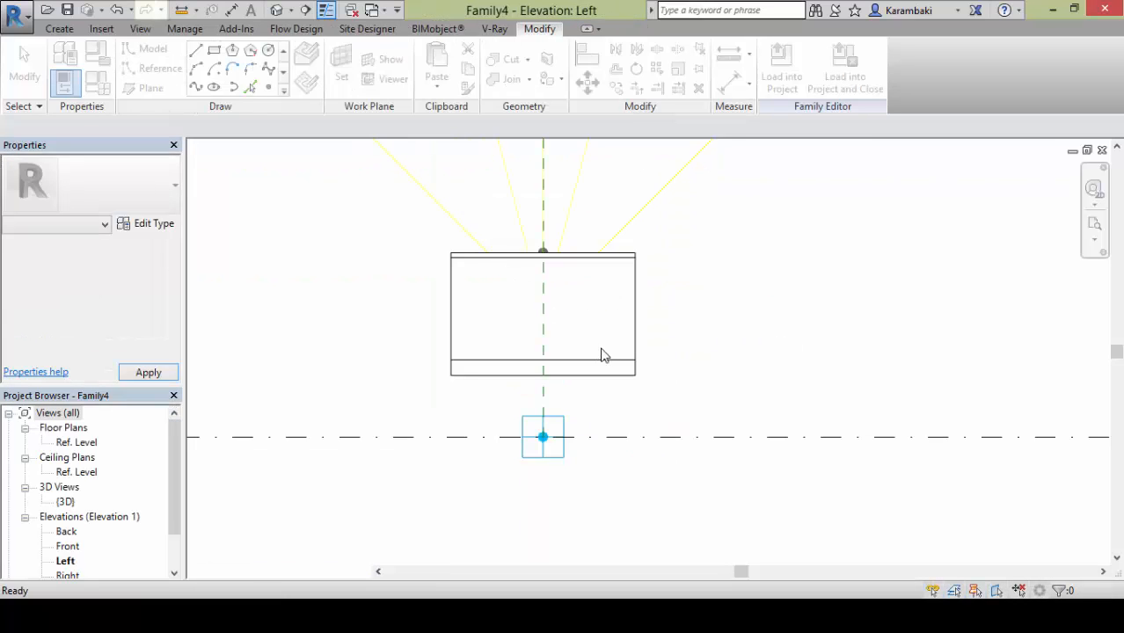
Review the nested fixture's type parameters through to the Photometrics group
{"action": "left_click", "coordinate": [627, 345]}
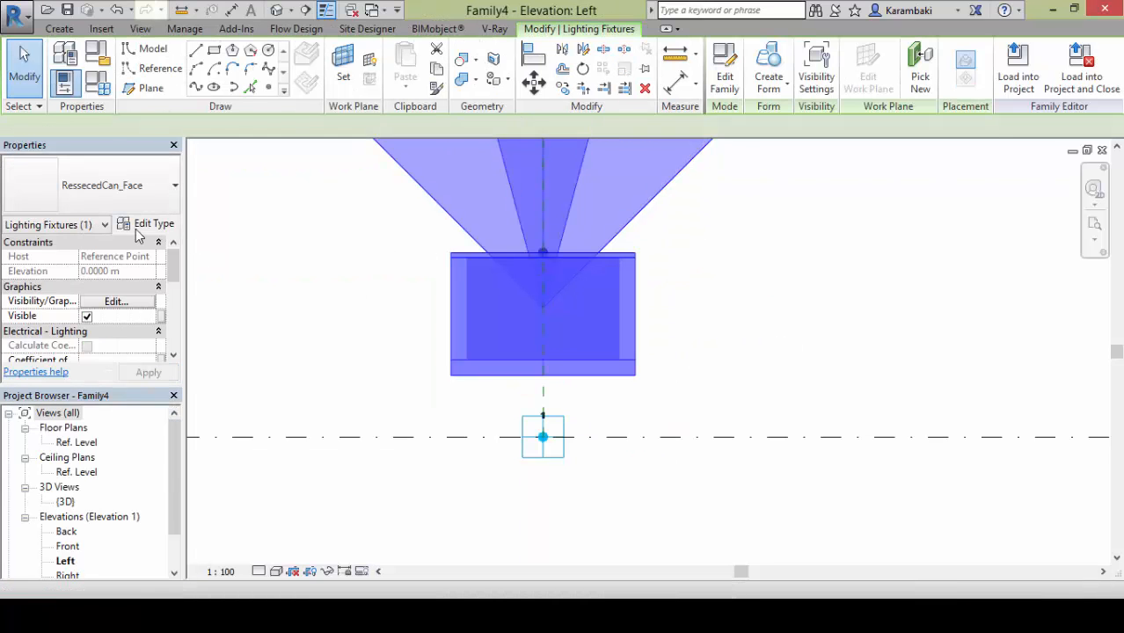
{"action": "left_click", "coordinate": [148, 224]}
{"action": "left_click_drag", "start_coordinate": [967, 250], "coordinate": [965, 391]}
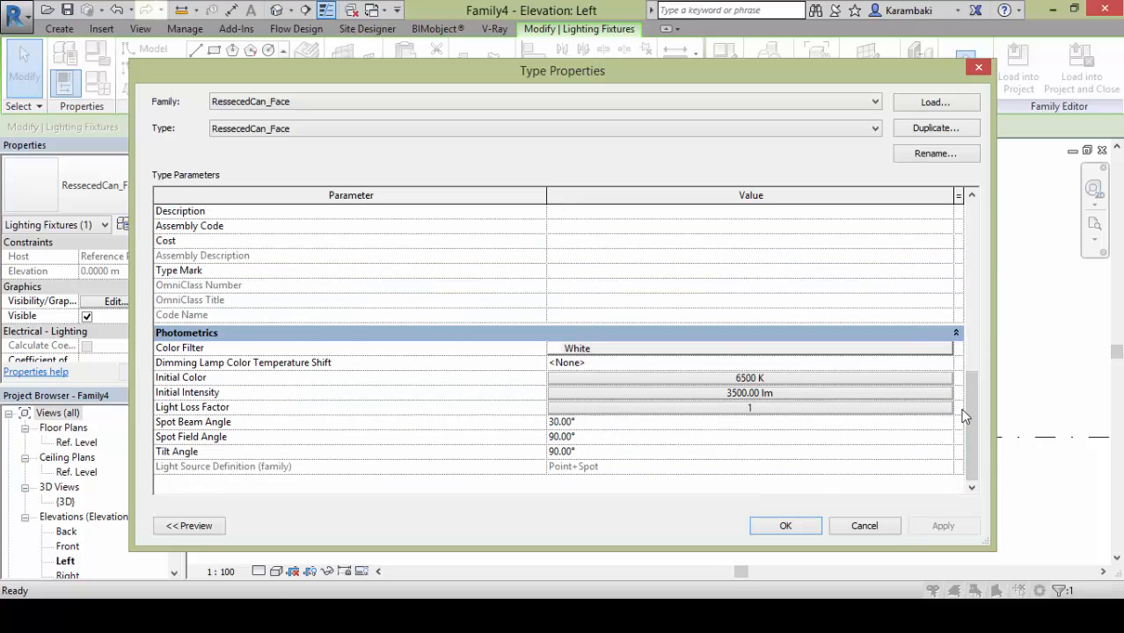
{"action": "left_click_drag", "start_coordinate": [979, 426], "coordinate": [985, 280]}
{"action": "key", "text": "Escape"}
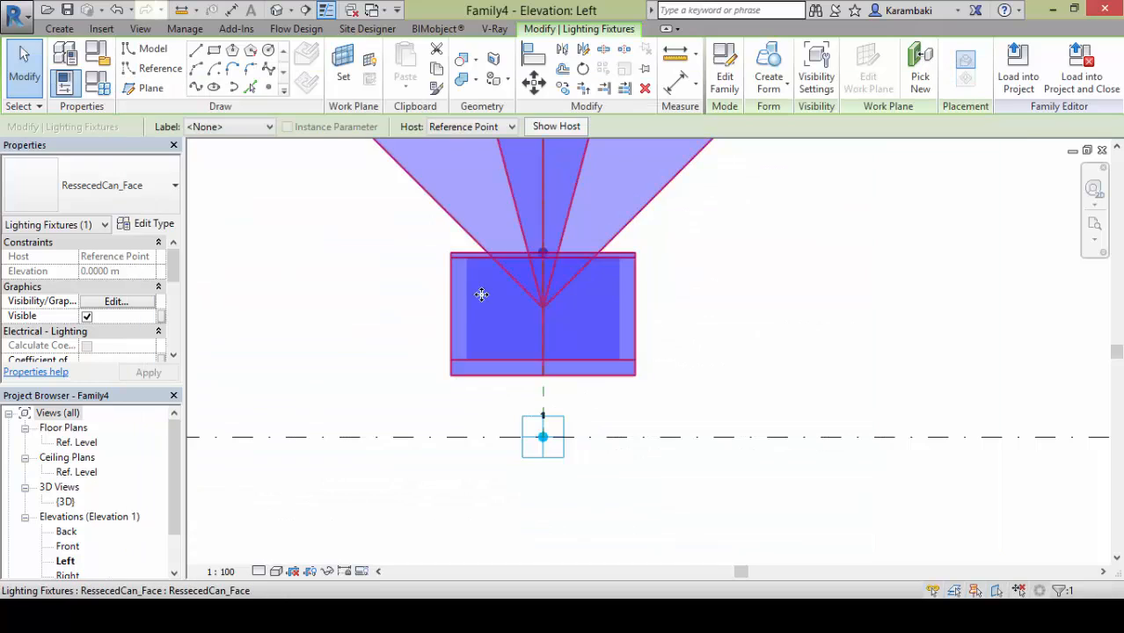
Check the nested fixture's Recessing Height and set the Recessed Height Adaptive family parameter to the same 0.1 m
{"action": "left_click", "coordinate": [141, 224]}
{"action": "left_click_drag", "start_coordinate": [979, 279], "coordinate": [979, 310]}
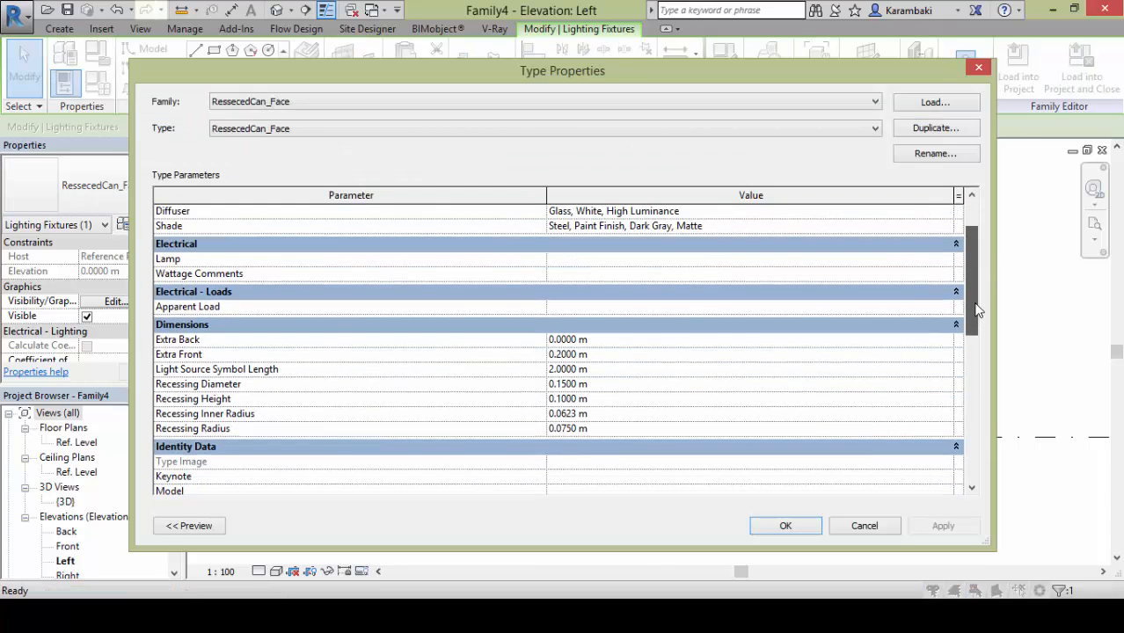
{"action": "left_click", "coordinate": [626, 398]}
{"action": "key", "text": "Escape"}
{"action": "key", "text": "Escape"}
{"action": "left_click", "coordinate": [97, 81]}
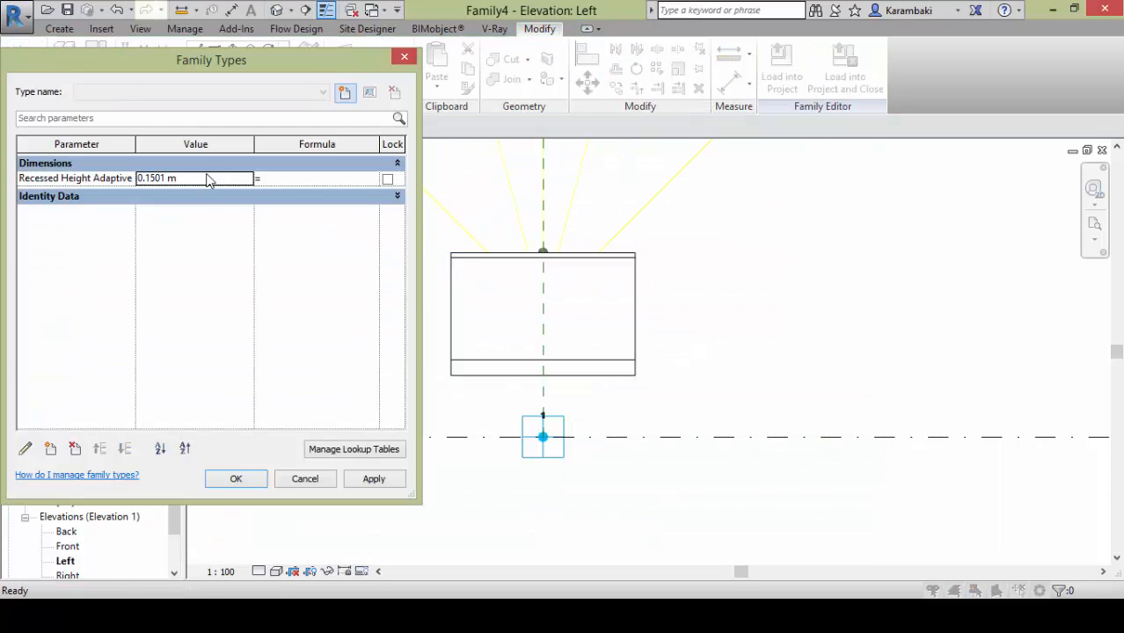
{"action": "key", "text": "Return"}
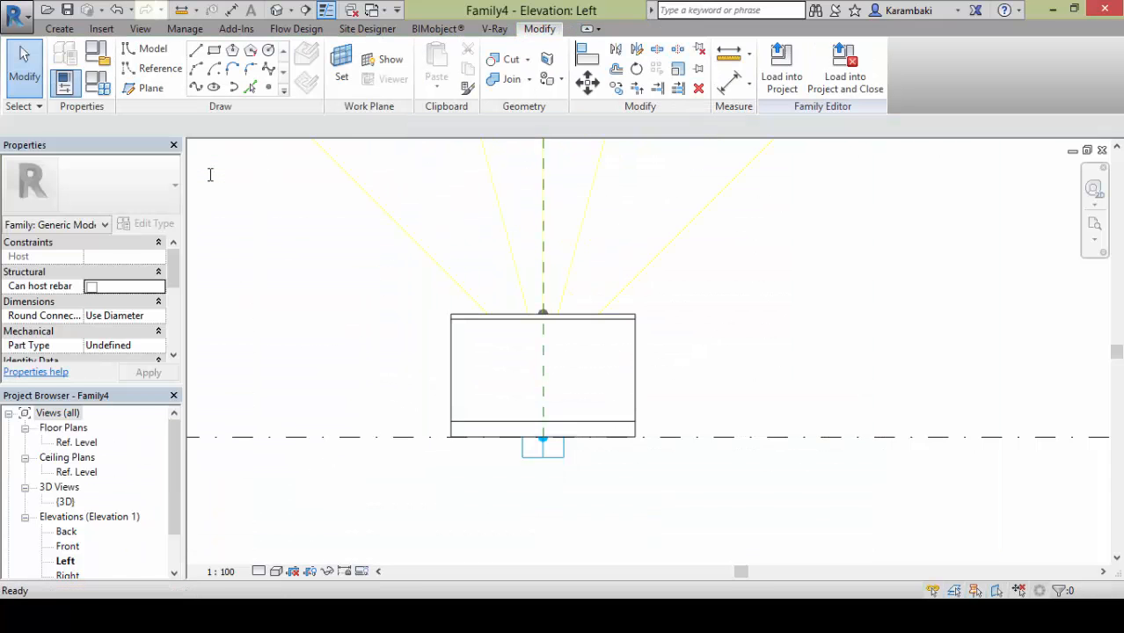
Show the adaptive family in 3D and save it to the desktop as Adapt_RessecedCan_Face.rfa
{"action": "left_click", "coordinate": [276, 9]}
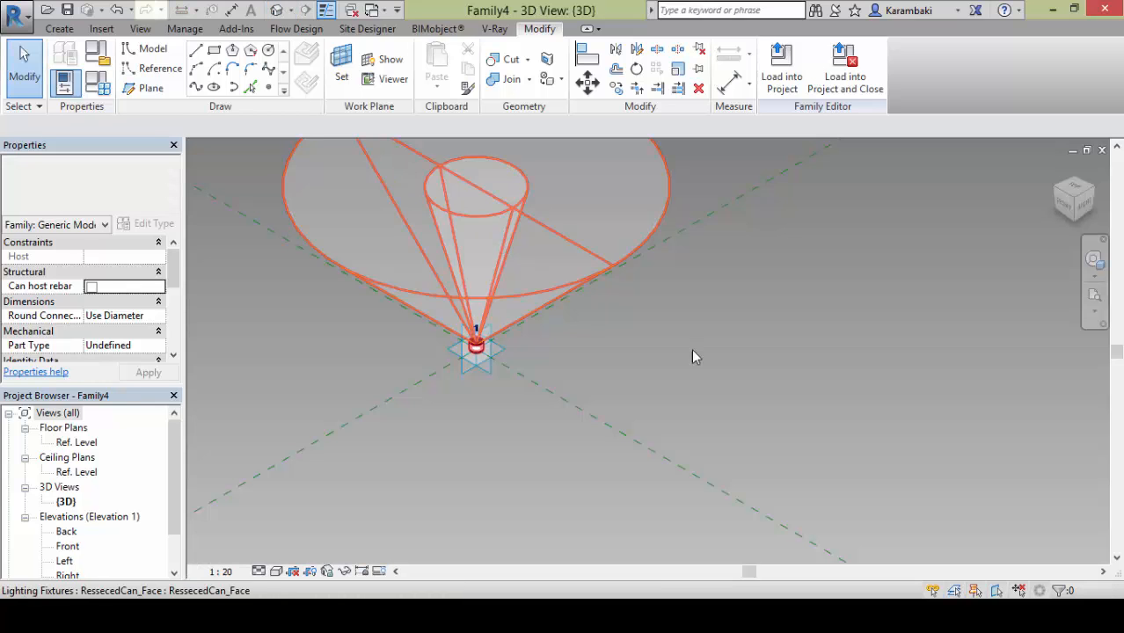
{"action": "key", "text": "ctrl+s"}
{"action": "key", "text": "Escape"}
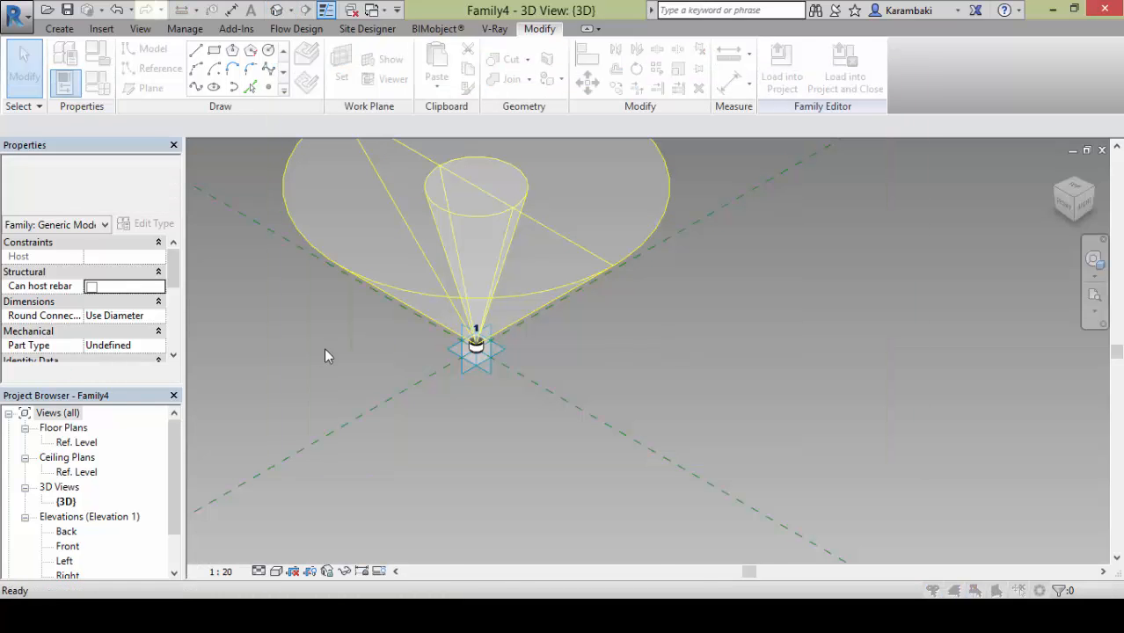
{"action": "key", "text": "ctrl+s"}
{"action": "type", "text": "R"}
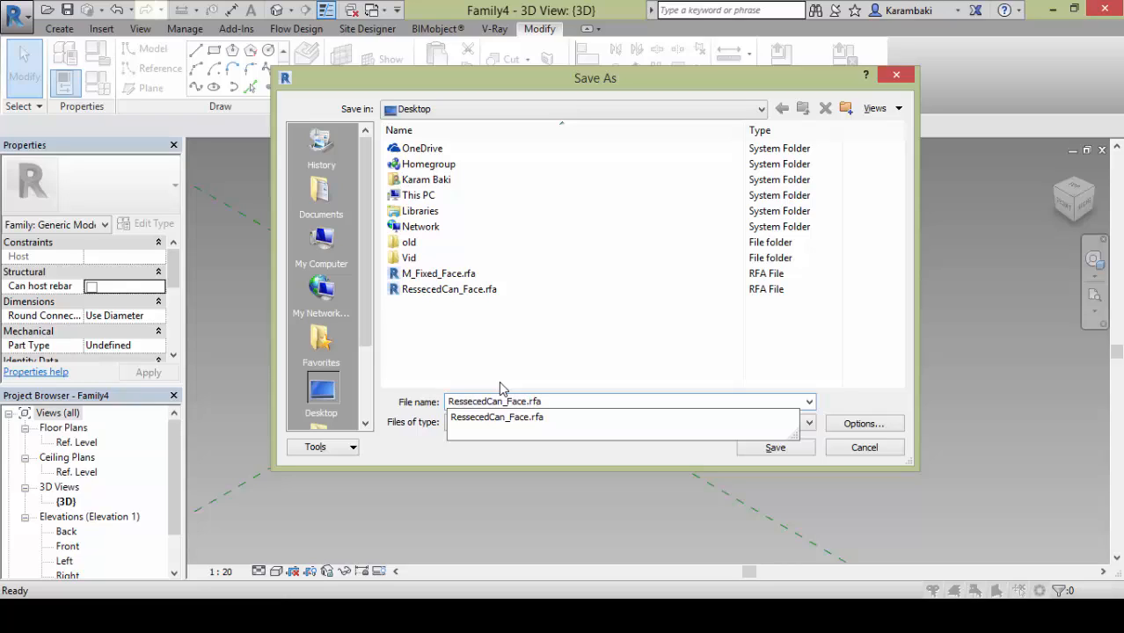
{"action": "type", "text": "_"}
{"action": "key", "text": "BackSpace"}
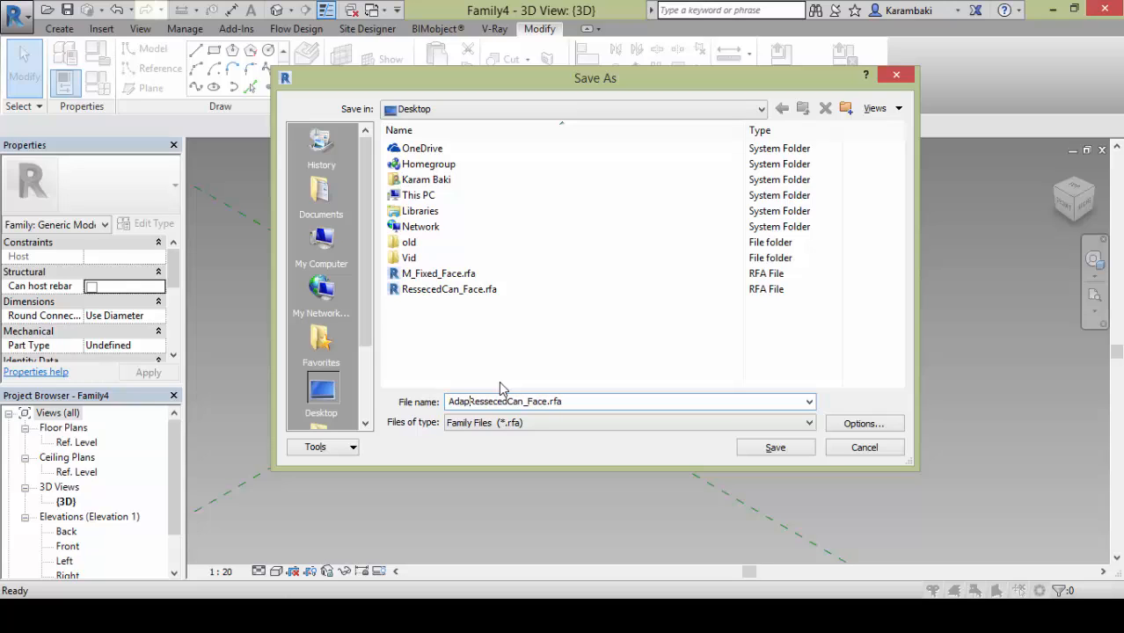
{"action": "key", "text": "Return"}
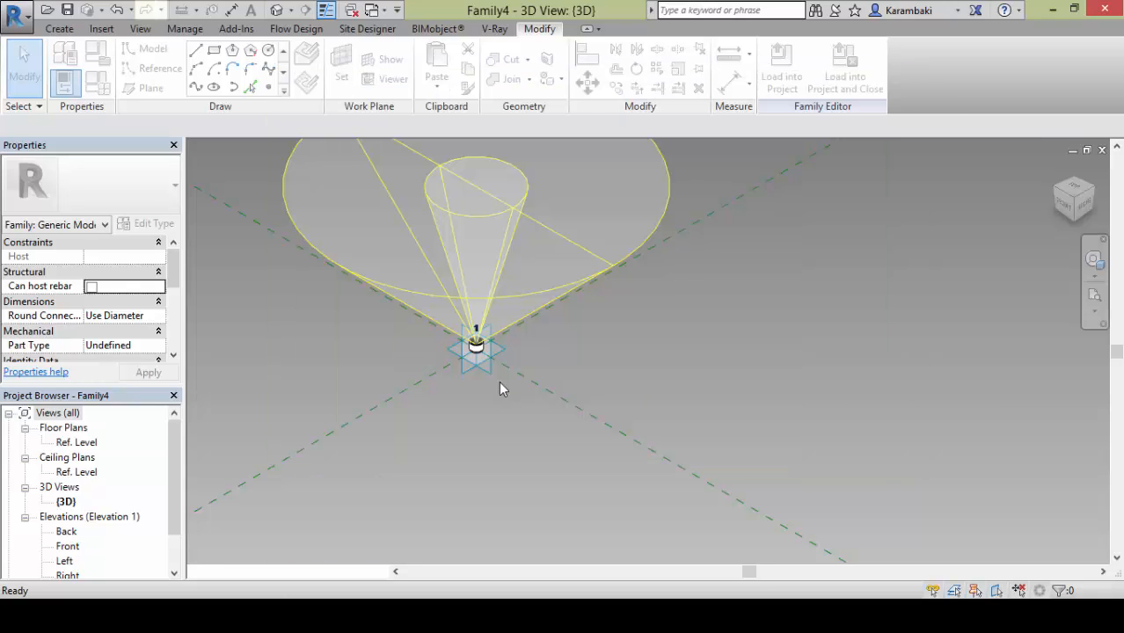
Load the adaptive family into Project2, overwriting the shared sub-component family and its parameter values
{"action": "left_click", "coordinate": [782, 66]}
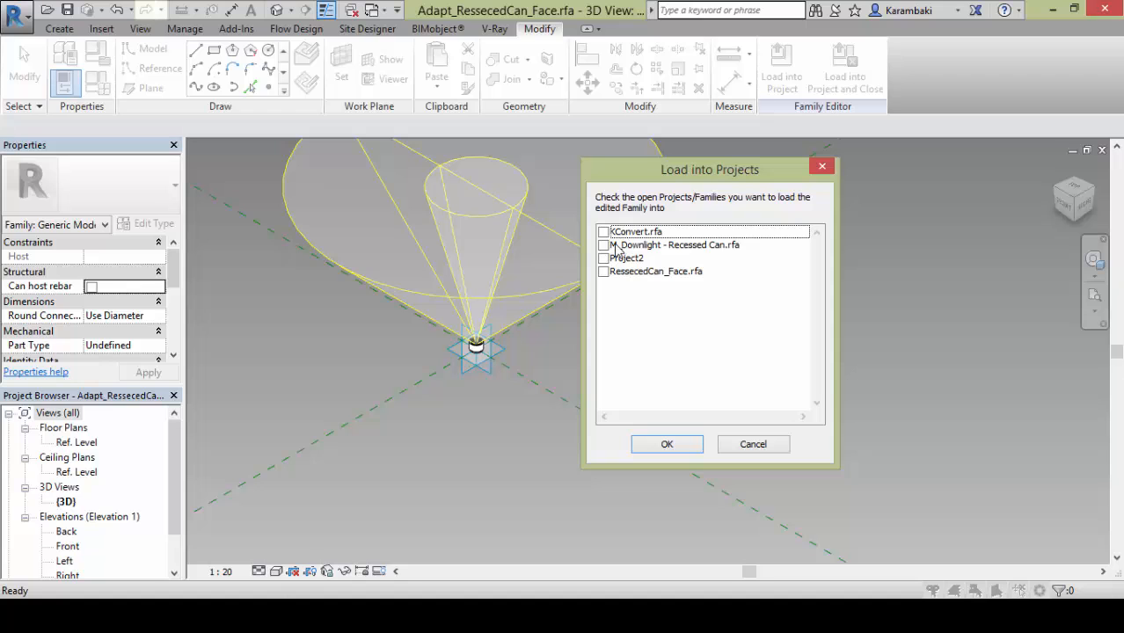
{"action": "left_click", "coordinate": [604, 258]}
{"action": "left_click", "coordinate": [667, 444]}
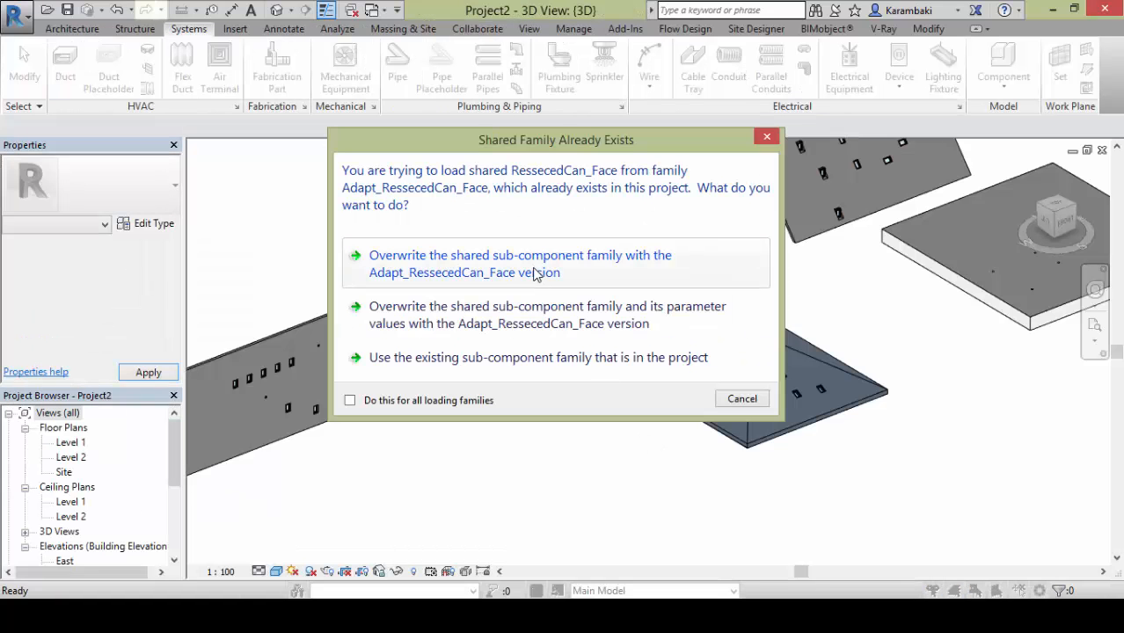
{"action": "left_click", "coordinate": [440, 323]}
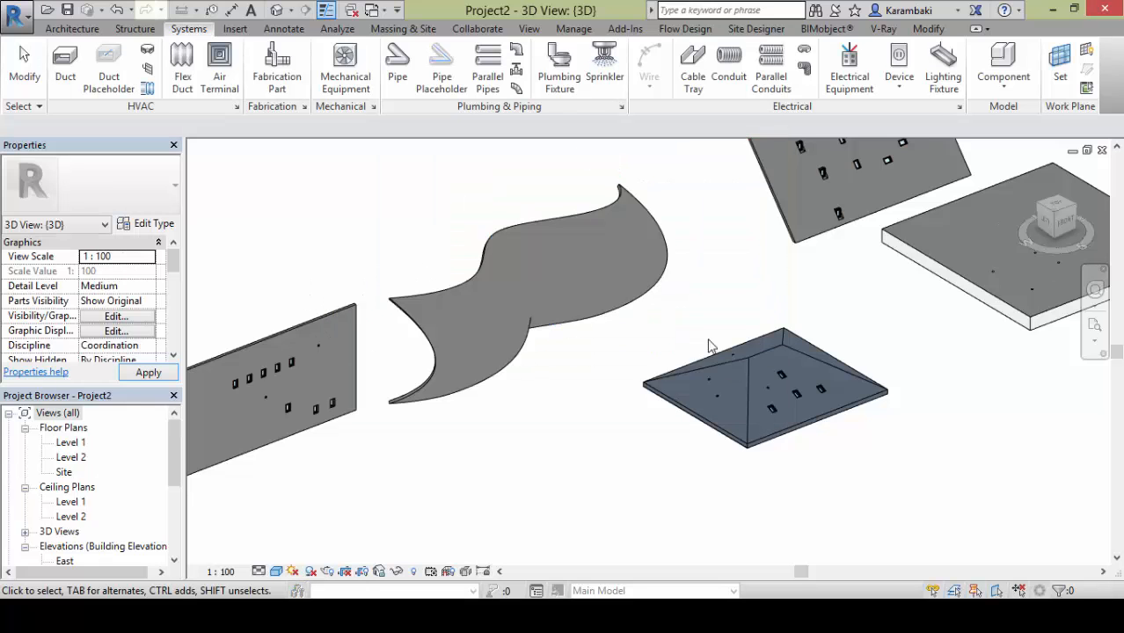
{"action": "scroll", "coordinate": [633, 400], "scroll_direction": "up", "scroll_amount": 3}
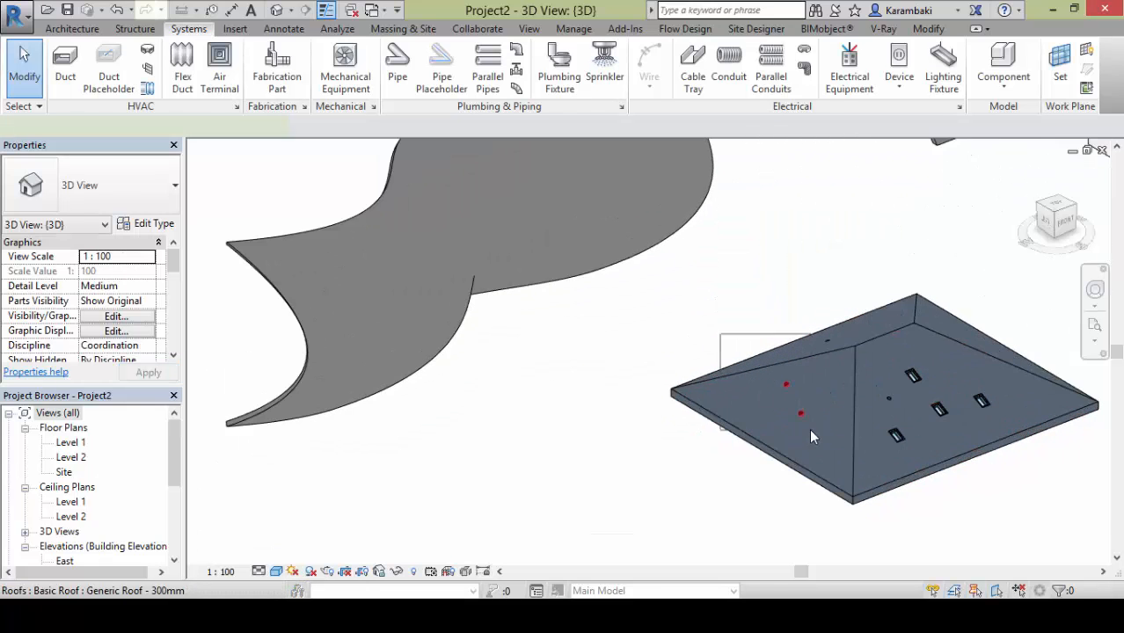
{"action": "scroll", "coordinate": [808, 409], "scroll_direction": "up", "scroll_amount": 4}
{"action": "left_click_drag", "start_coordinate": [606, 268], "coordinate": [791, 378]}
{"action": "scroll", "coordinate": [688, 300], "scroll_direction": "down", "scroll_amount": 3}
{"action": "left_click", "coordinate": [650, 367]}
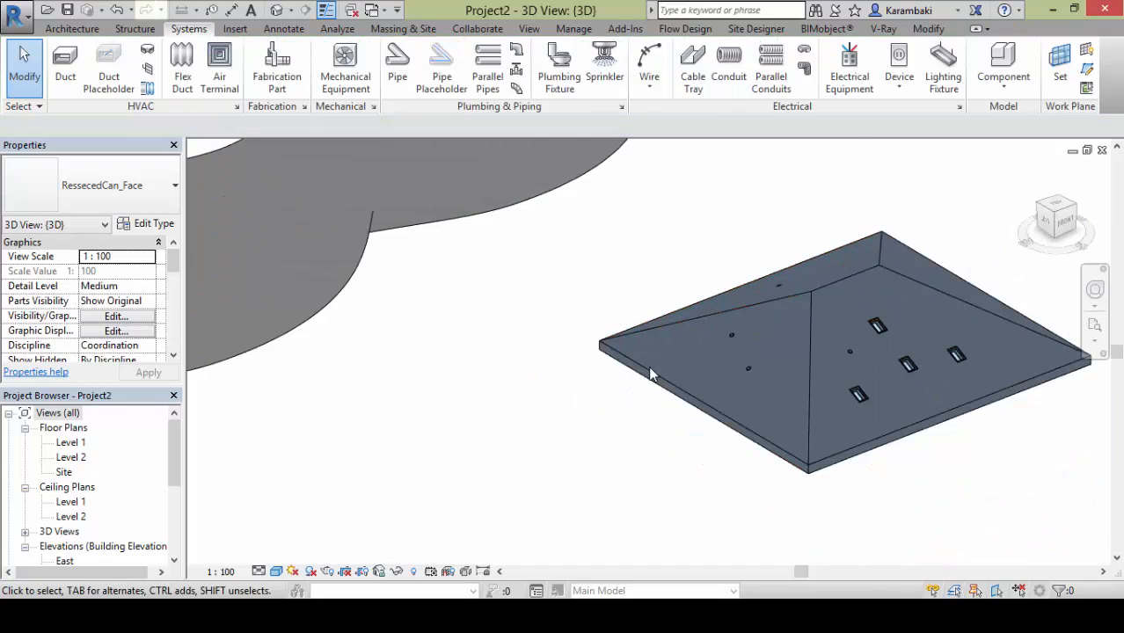
Open the curved, wave-shaped mass for in-place editing
{"action": "middle_click_drag", "start_coordinate": [440, 272], "coordinate": [619, 431]}
{"action": "scroll", "coordinate": [673, 387], "scroll_direction": "down", "scroll_amount": 2}
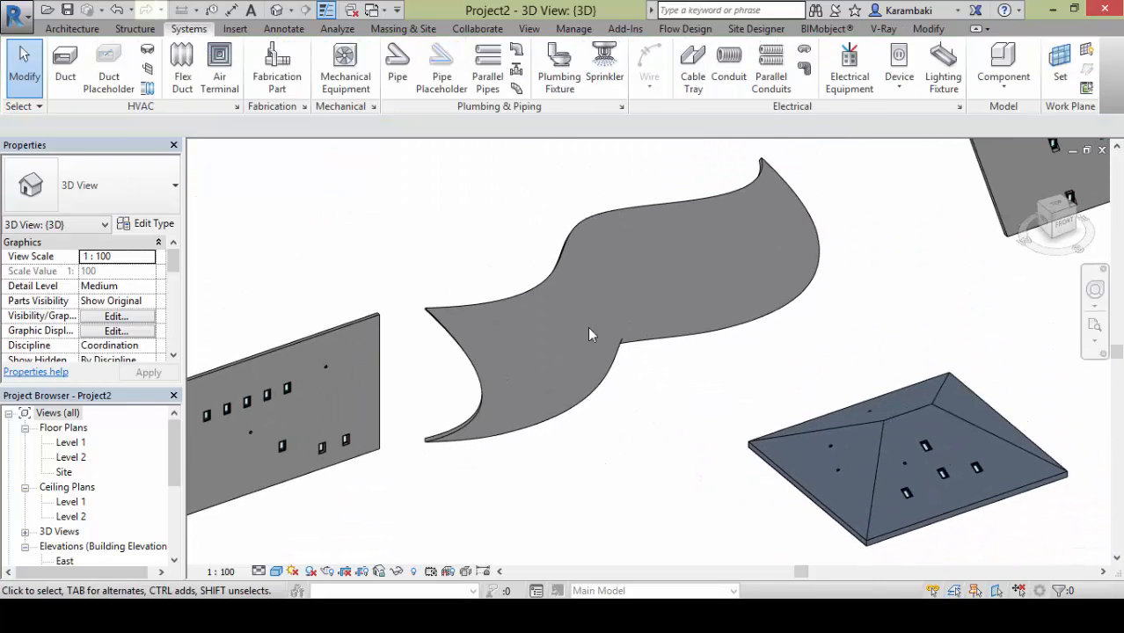
{"action": "left_click", "coordinate": [403, 28]}
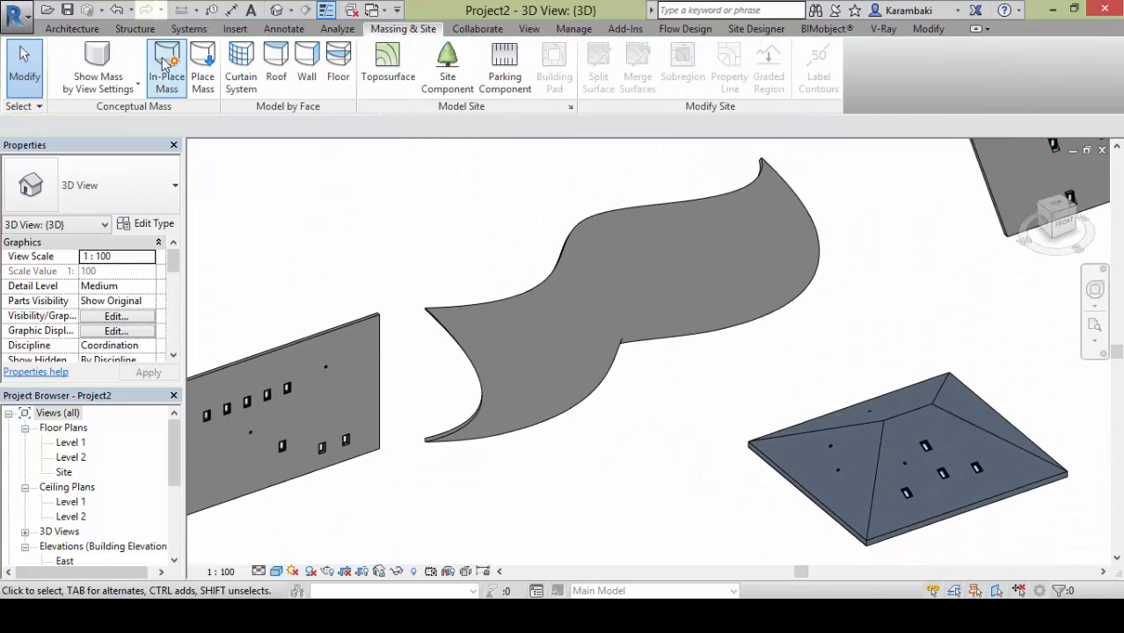
{"action": "left_click", "coordinate": [572, 275]}
{"action": "left_click", "coordinate": [667, 70]}
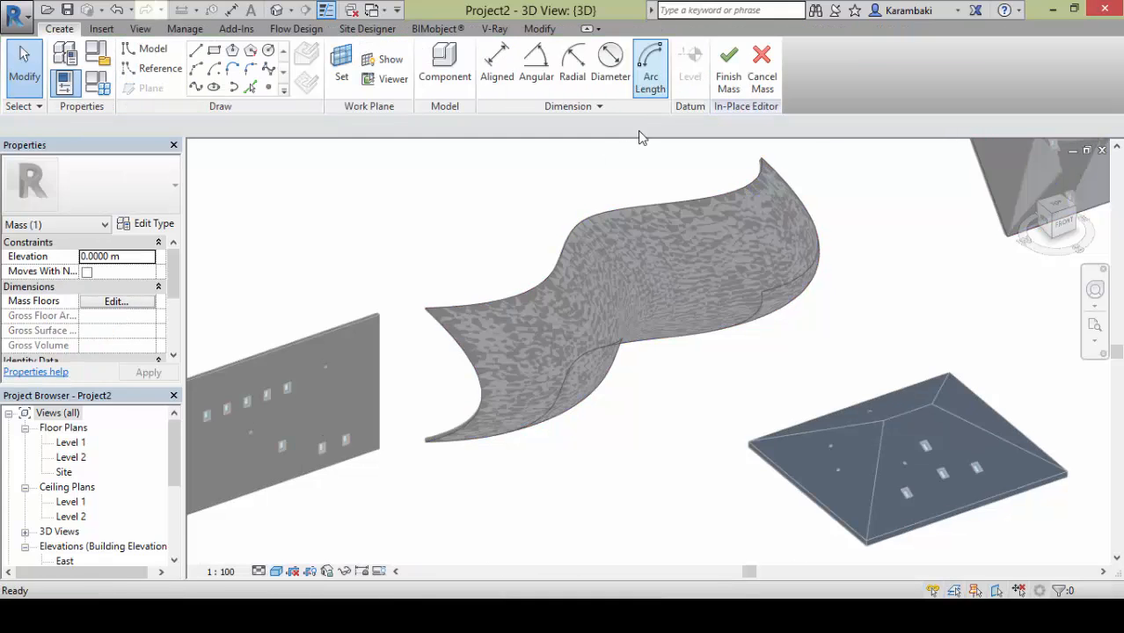
Divide the curved surface into a UV grid and turn on the display of its nodes
{"action": "left_click", "coordinate": [666, 235]}
{"action": "left_click", "coordinate": [867, 81]}
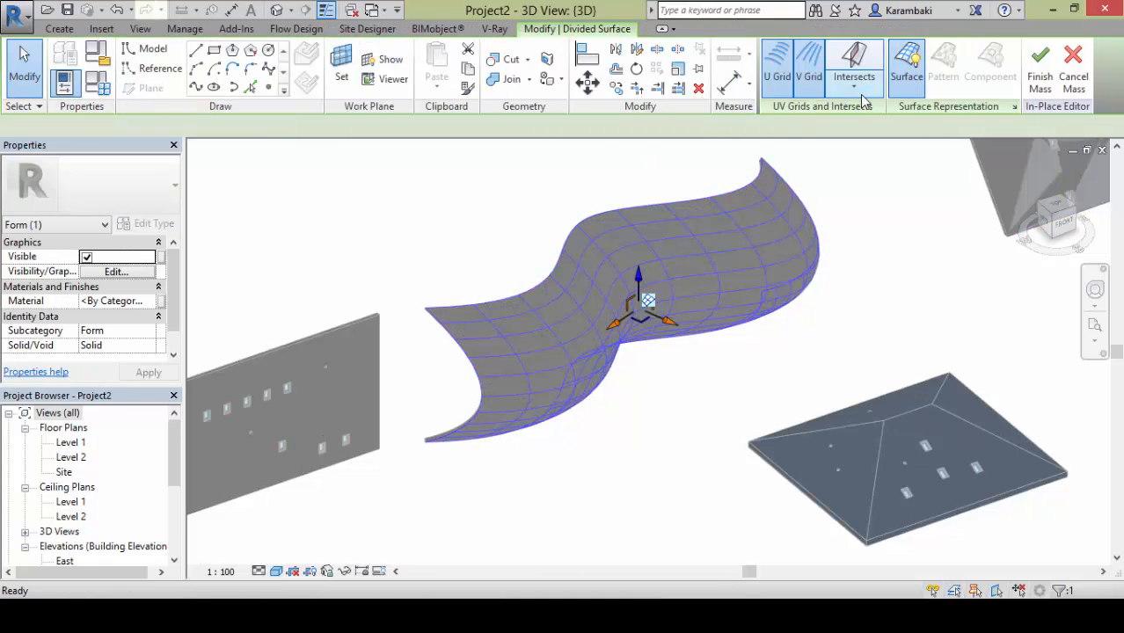
{"action": "left_click", "coordinate": [1014, 107]}
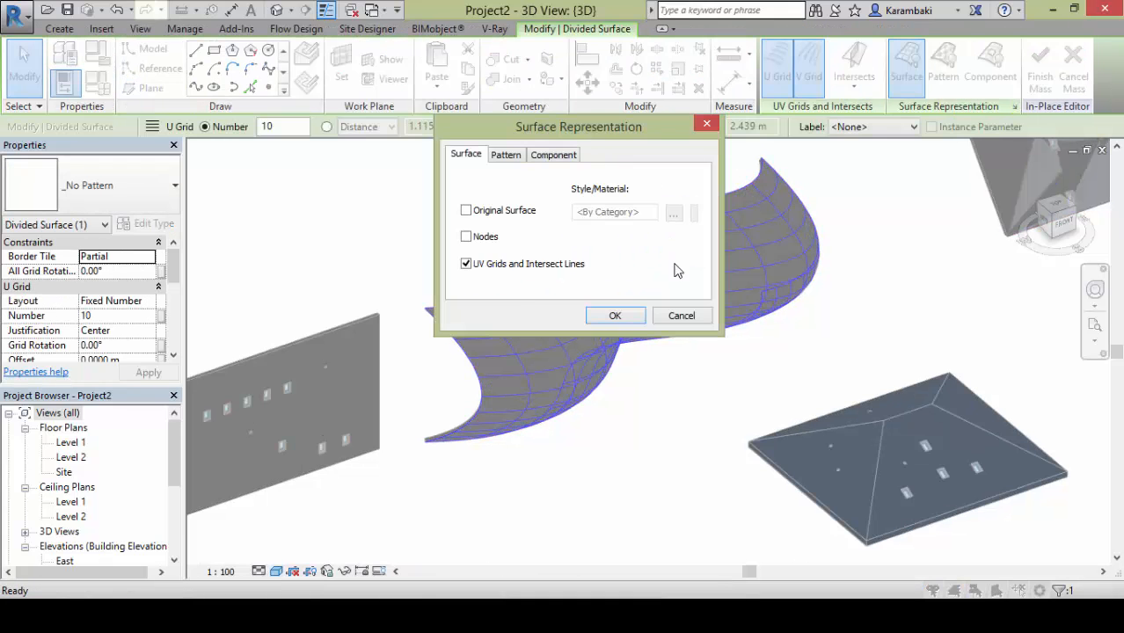
{"action": "left_click", "coordinate": [614, 315]}
{"action": "left_click", "coordinate": [368, 194]}
Place one Adapt_RessecedCan_Face component on a grid node near the upper edge of the divided surface
{"action": "left_click", "coordinate": [59, 28]}
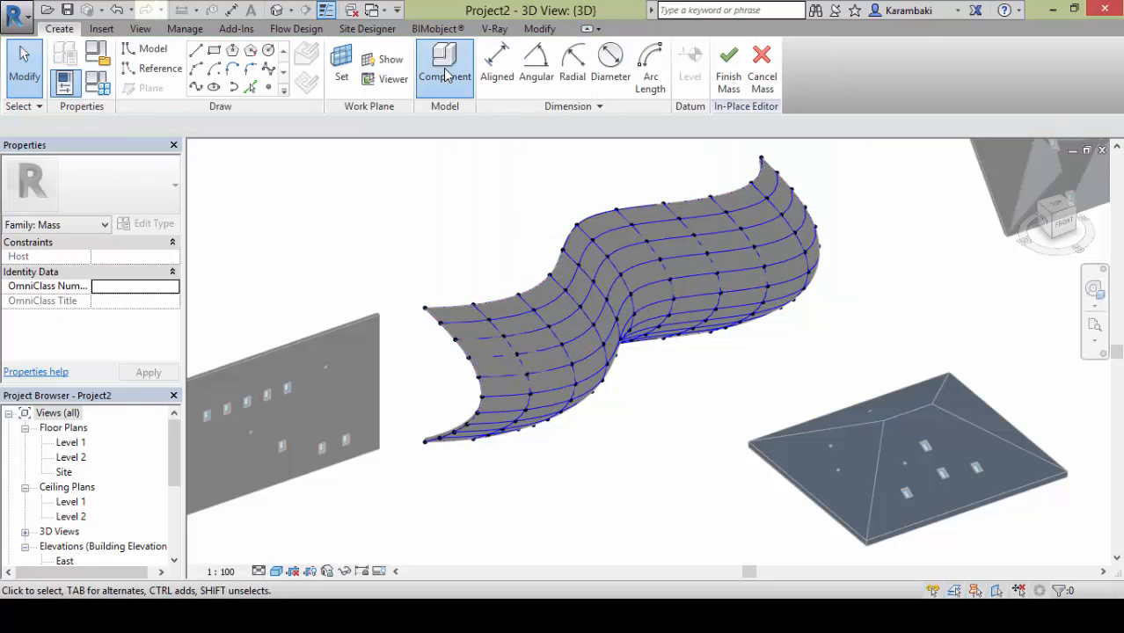
{"action": "left_click", "coordinate": [443, 71]}
{"action": "scroll", "coordinate": [630, 254], "scroll_direction": "up", "scroll_amount": 5}
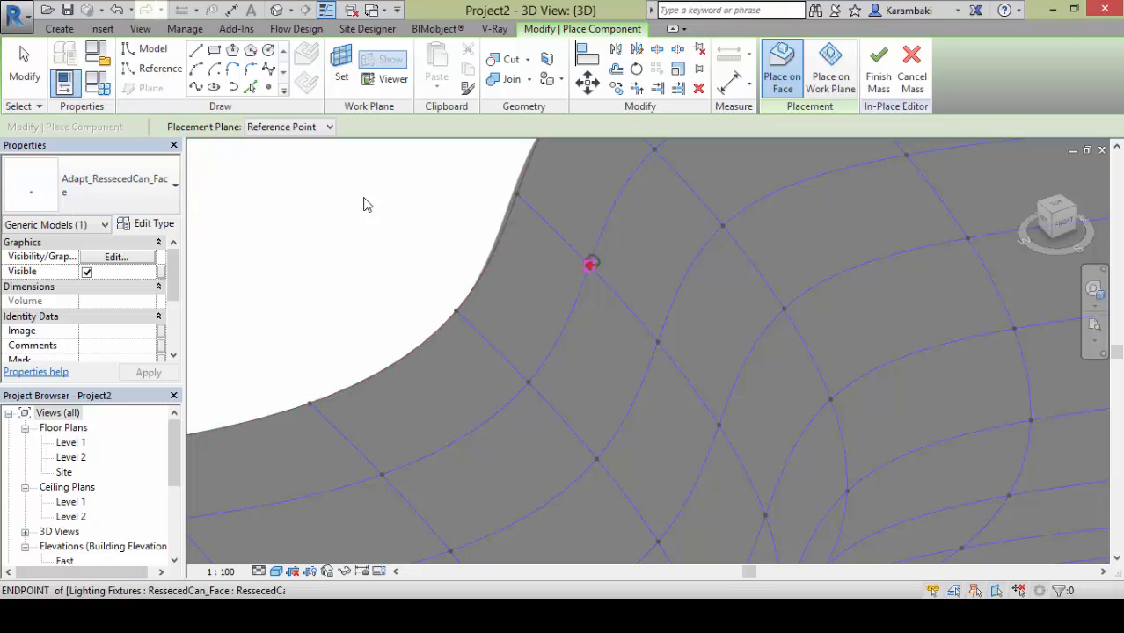
{"action": "key", "text": "Escape"}
{"action": "scroll", "coordinate": [365, 214], "scroll_direction": "down", "scroll_amount": 4}
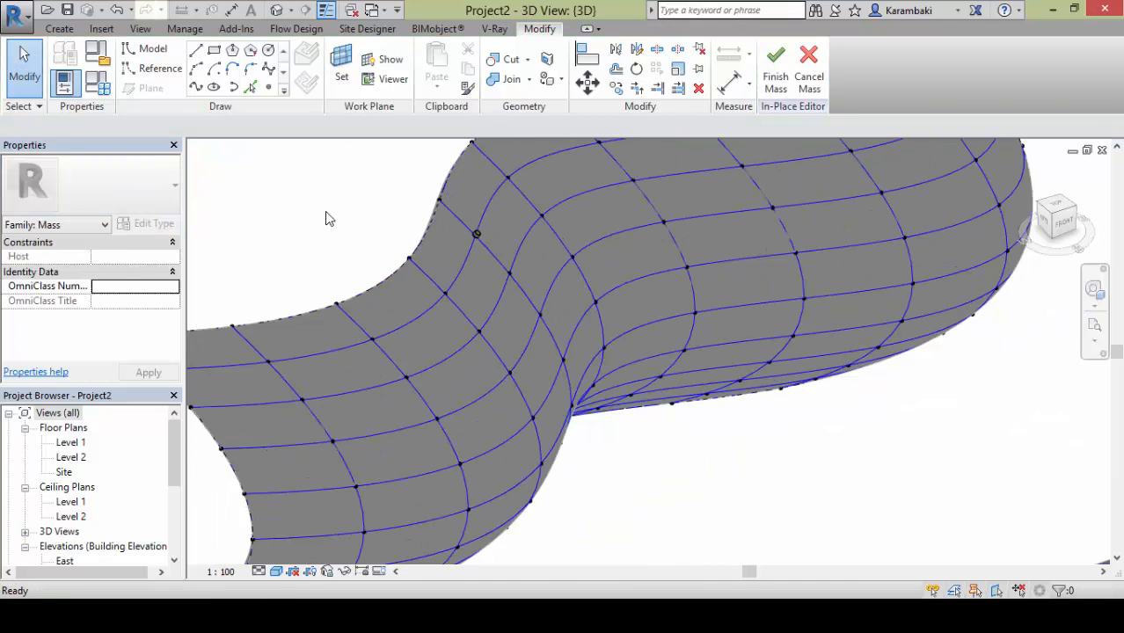
Turn on the light source display of the Lighting Fixtures category in the 3D view's visibility overrides
{"action": "key", "text": "v"}
{"action": "key", "text": "g"}
{"action": "key", "text": "l"}
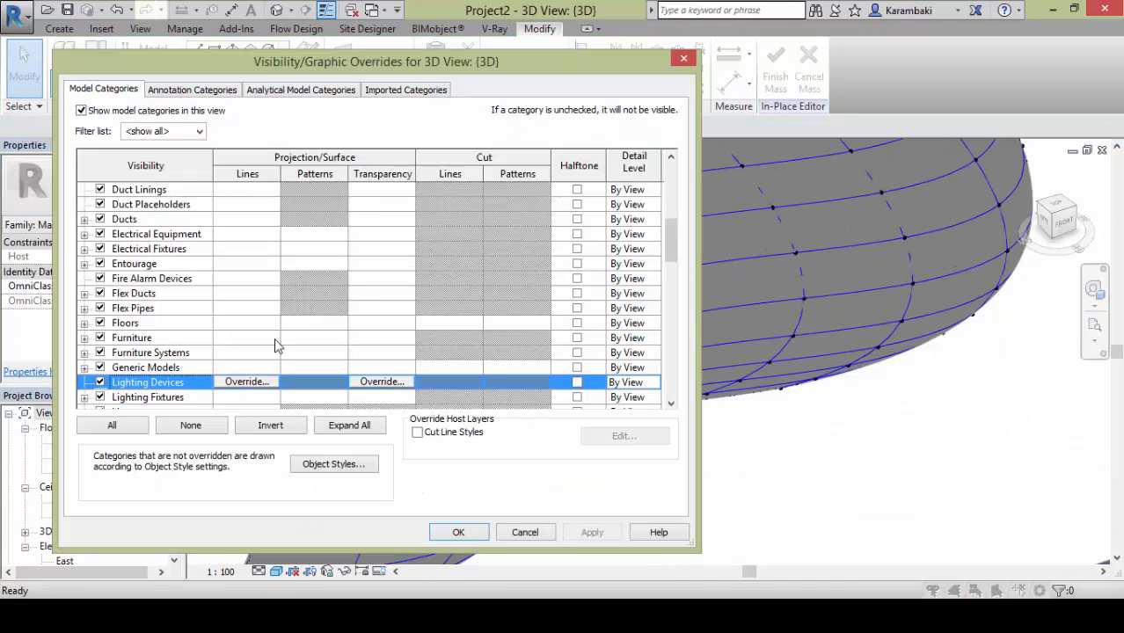
{"action": "left_click", "coordinate": [84, 397]}
{"action": "left_click", "coordinate": [116, 396]}
{"action": "left_click", "coordinate": [458, 532]}
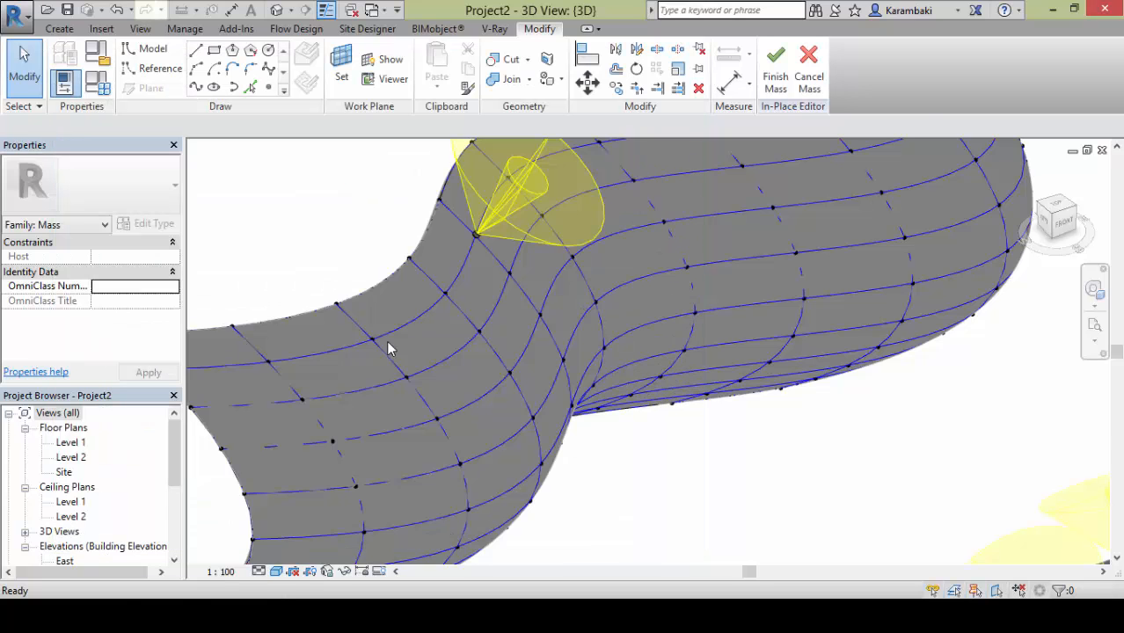
Repeat the placed adaptive fixture across all nodes of the divided surface and finish the mass
{"action": "left_click", "coordinate": [484, 183]}
{"action": "scroll", "coordinate": [591, 350], "scroll_direction": "down", "scroll_amount": 4}
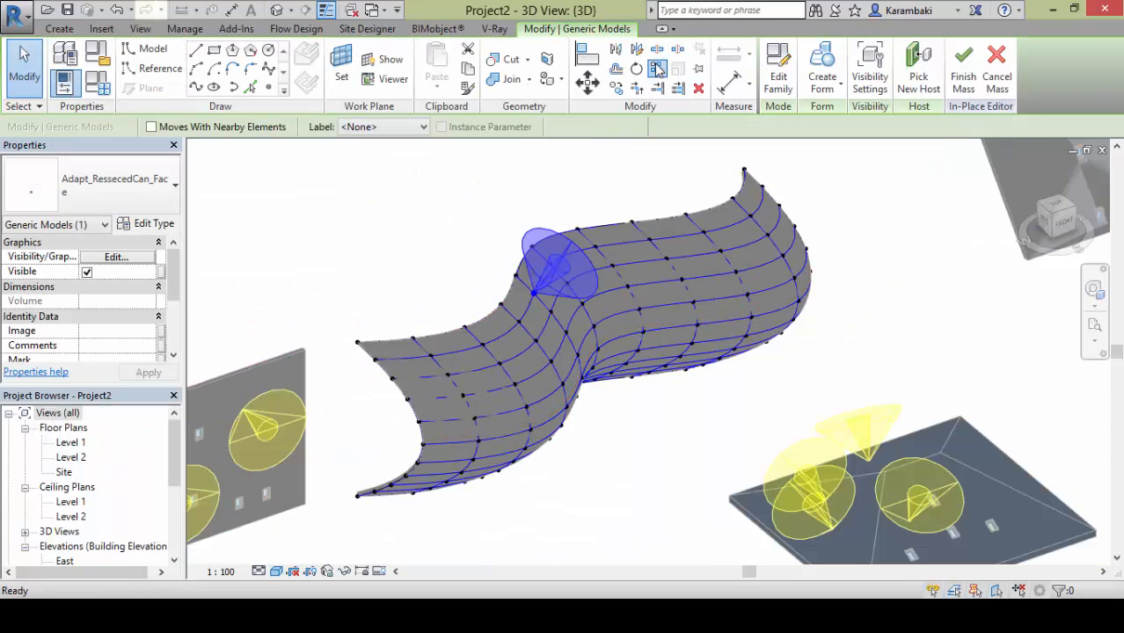
{"action": "left_click", "coordinate": [881, 255]}
{"action": "middle_click_drag", "start_coordinate": [888, 246], "coordinate": [813, 180], "text": "shift"}
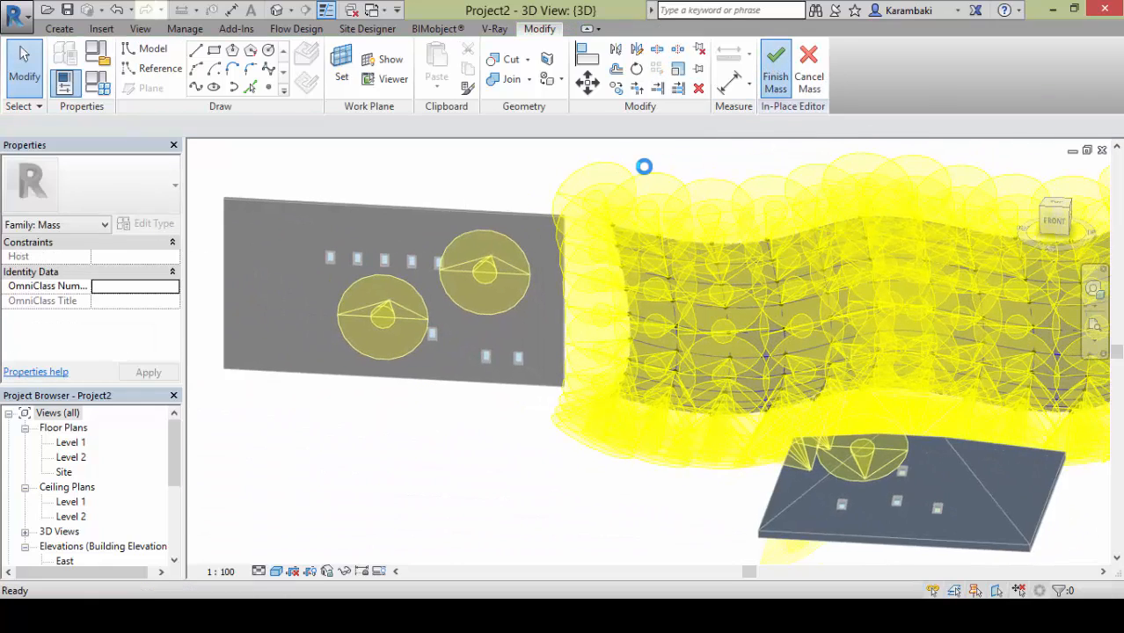
Select a repeated fixture on the curved mass and a fixture on the roof to compare their properties
{"action": "mouse_move", "coordinate": [574, 168]}
{"action": "middle_mouse_down", "text": "shift"}
{"action": "mouse_move", "coordinate": [833, 249]}
{"action": "mouse_move", "coordinate": [878, 179]}
{"action": "mouse_move", "coordinate": [694, 378]}
{"action": "middle_mouse_up", "text": "shift"}
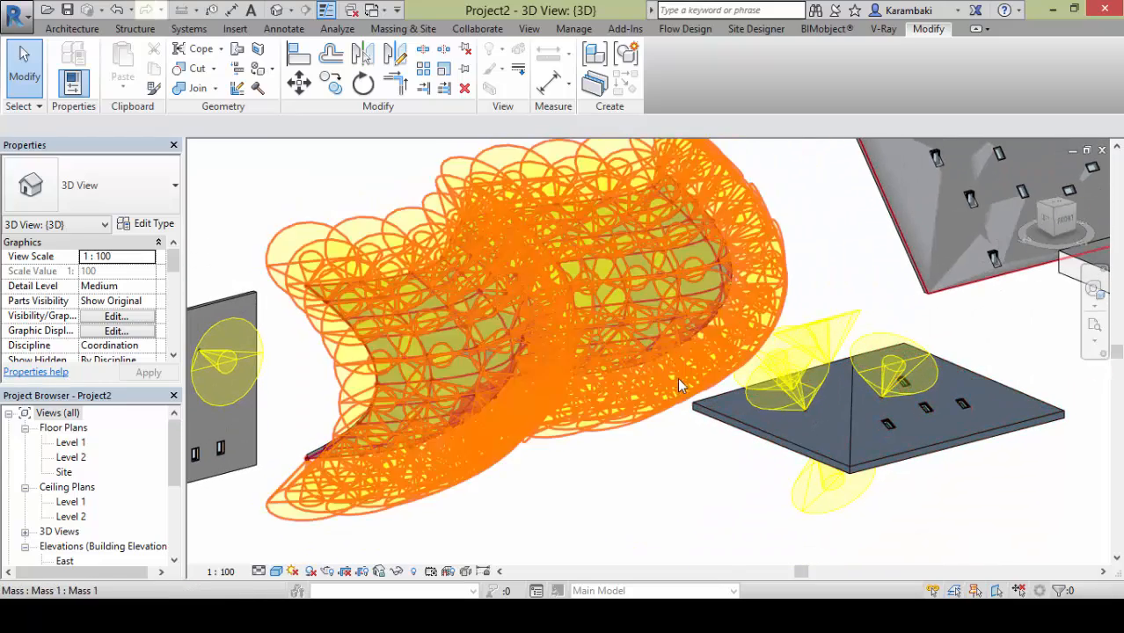
{"action": "left_click", "coordinate": [671, 374]}
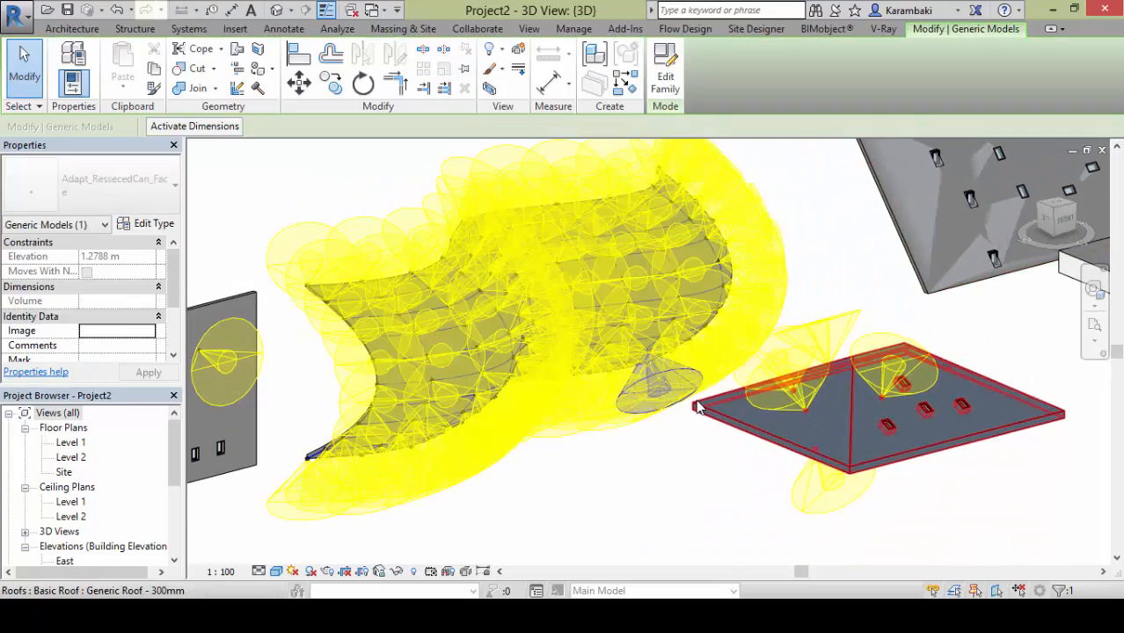
{"action": "left_click_drag", "start_coordinate": [668, 409], "coordinate": [833, 332]}
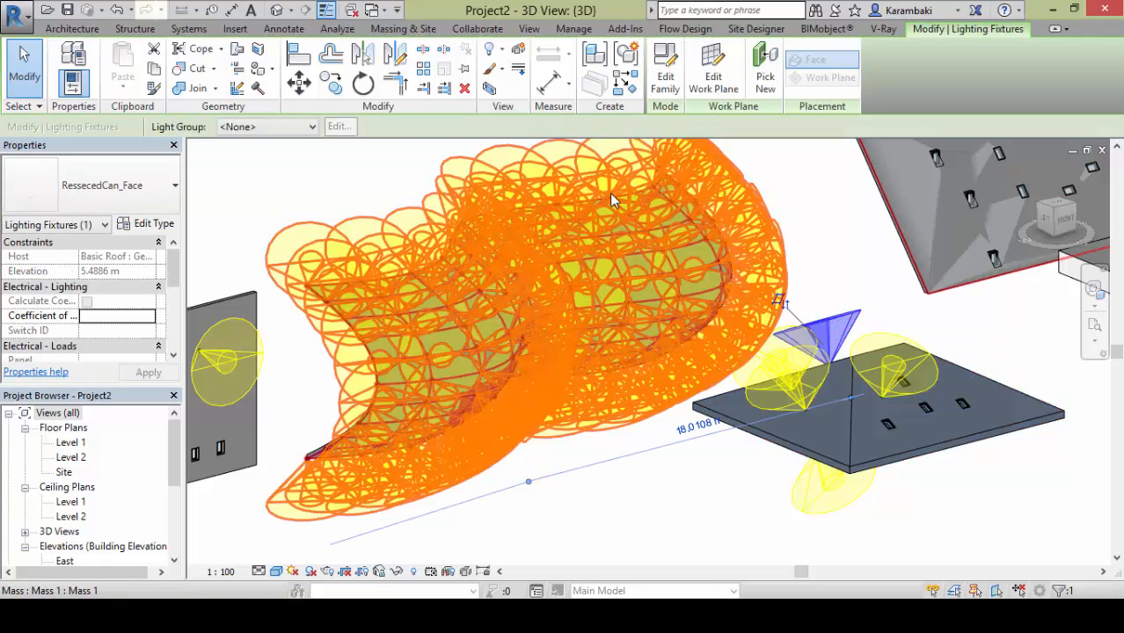
Reduce the Light Source Symbol Length in the type properties of the RessecedCan_Face fixture on the roof
{"action": "left_click", "coordinate": [148, 223]}
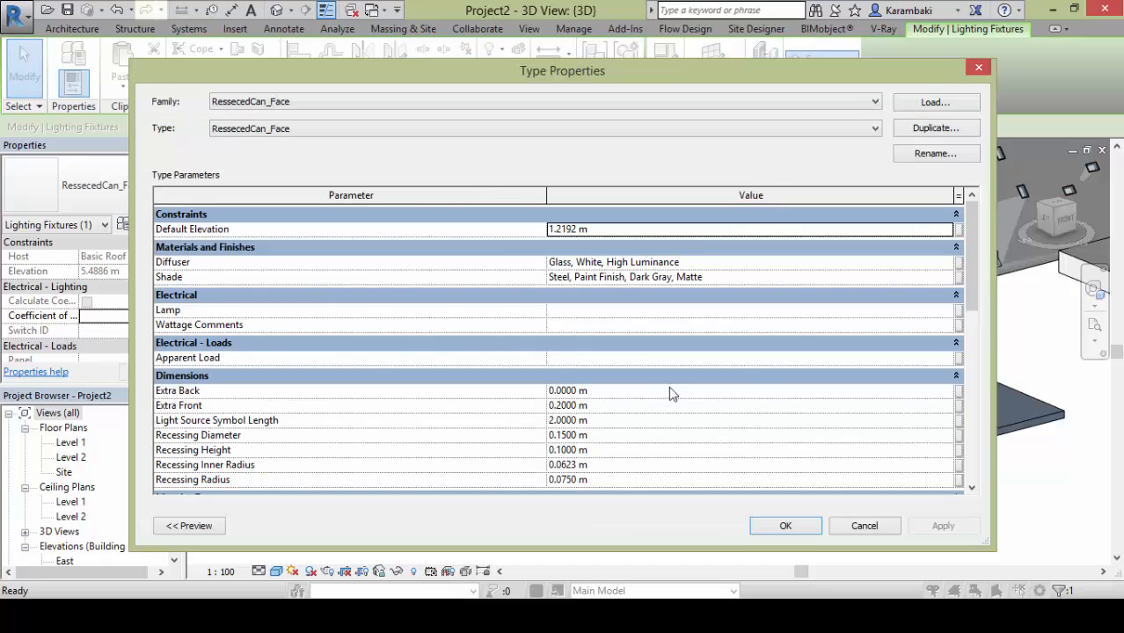
{"action": "left_click_drag", "start_coordinate": [974, 303], "coordinate": [767, 261]}
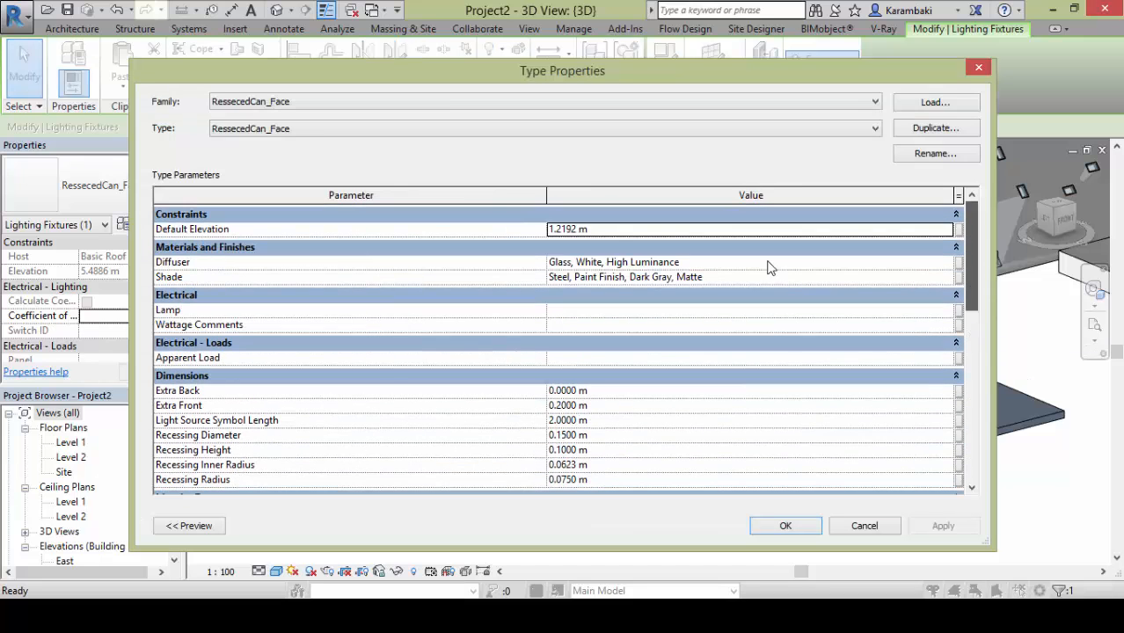
{"action": "left_click_drag", "start_coordinate": [982, 279], "coordinate": [983, 354]}
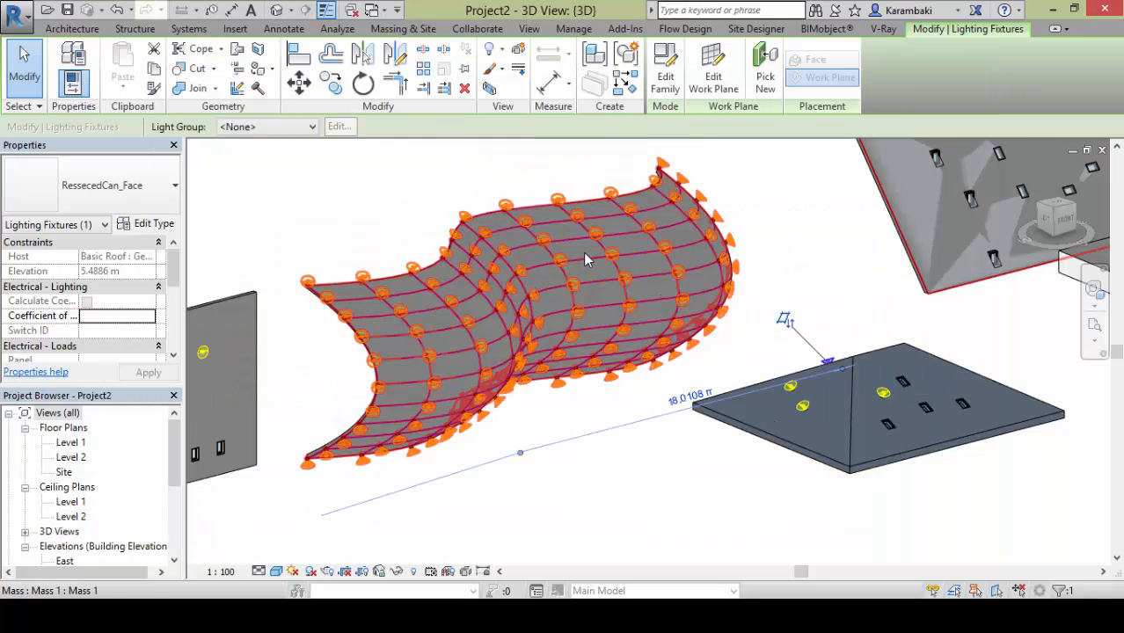
{"action": "key", "text": "Escape"}
Select one repeated fixture on the curved mass and examine how the fixtures are oriented along the surface
{"action": "scroll", "coordinate": [557, 268], "scroll_direction": "up", "scroll_amount": 3}
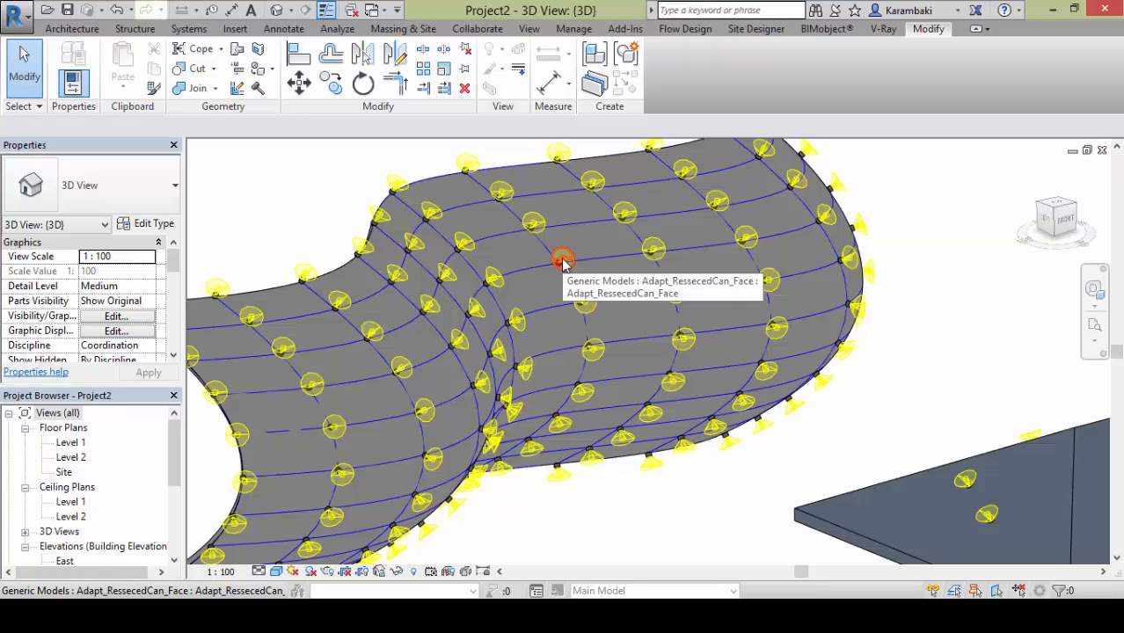
{"action": "left_click", "coordinate": [563, 262]}
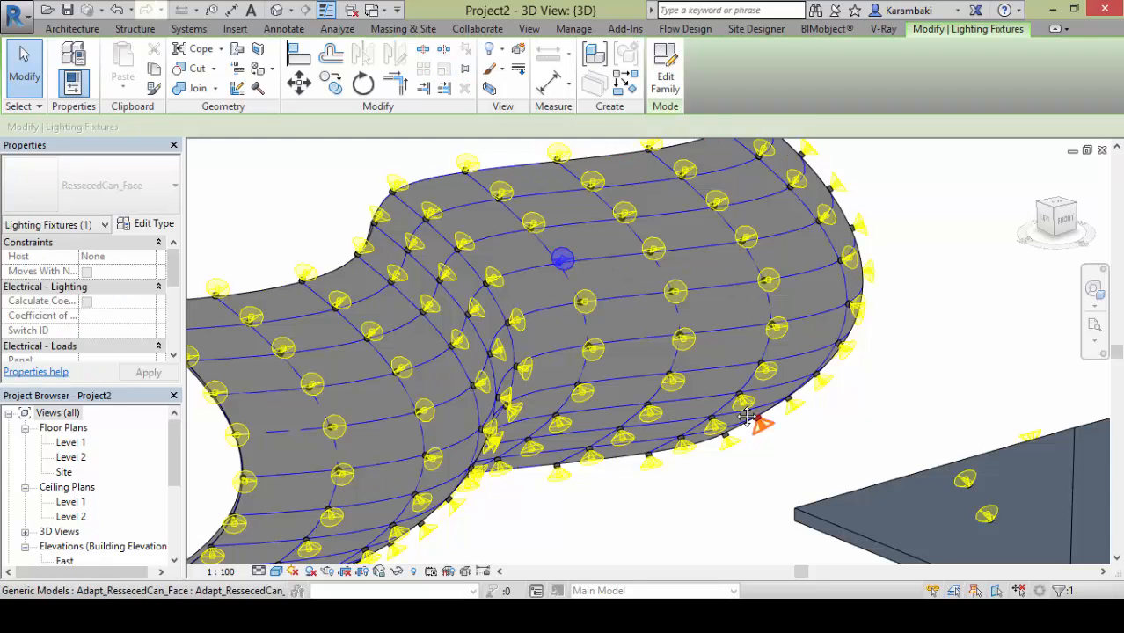
{"action": "middle_click_drag", "start_coordinate": [746, 417], "coordinate": [294, 293]}
{"action": "middle_click_drag", "start_coordinate": [706, 373], "coordinate": [1068, 429]}
{"action": "left_click", "coordinate": [624, 468]}
{"action": "mouse_move", "coordinate": [623, 468]}
{"action": "middle_mouse_down", "text": "shift"}
{"action": "mouse_move", "coordinate": [662, 447]}
{"action": "mouse_move", "coordinate": [596, 488]}
{"action": "mouse_move", "coordinate": [571, 471]}
{"action": "middle_mouse_up", "text": "shift"}
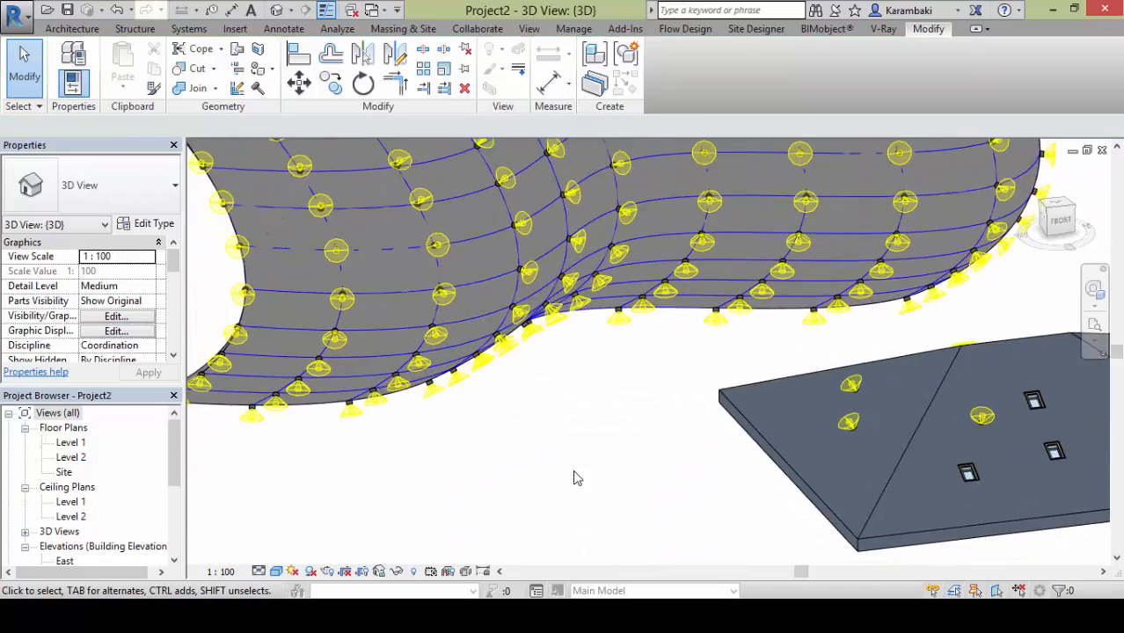
{"action": "scroll", "coordinate": [805, 283], "scroll_direction": "down", "scroll_amount": 5}
{"action": "mouse_move", "coordinate": [806, 283]}
{"action": "middle_mouse_down", "text": "shift"}
{"action": "mouse_move", "coordinate": [608, 316]}
{"action": "mouse_move", "coordinate": [545, 229]}
{"action": "middle_mouse_up", "text": "shift"}
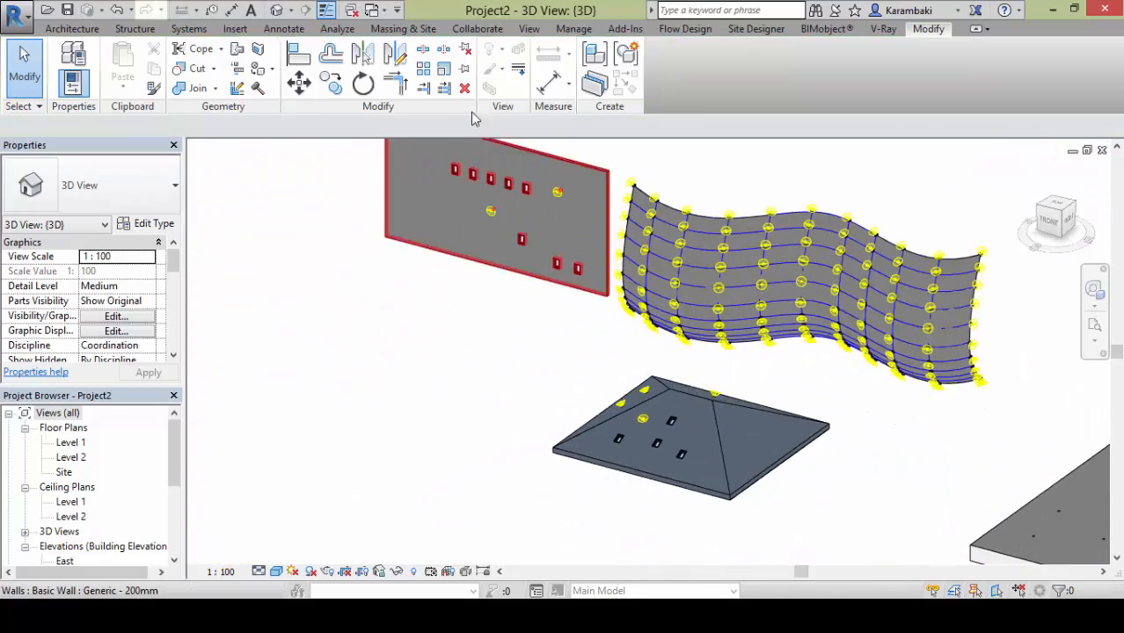
Switch the conceptual mass display to Show Mass by View Settings
{"action": "left_click", "coordinate": [403, 28]}
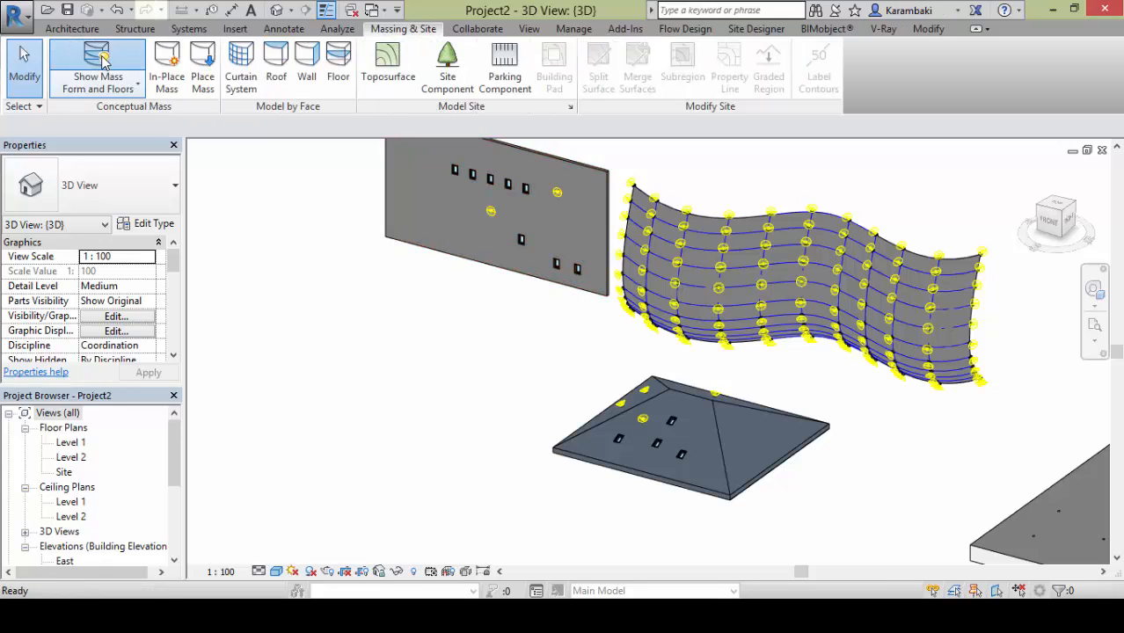
{"action": "middle_click_drag", "start_coordinate": [422, 258], "coordinate": [298, 364]}
{"action": "scroll", "coordinate": [563, 342], "scroll_direction": "up", "scroll_amount": 2}
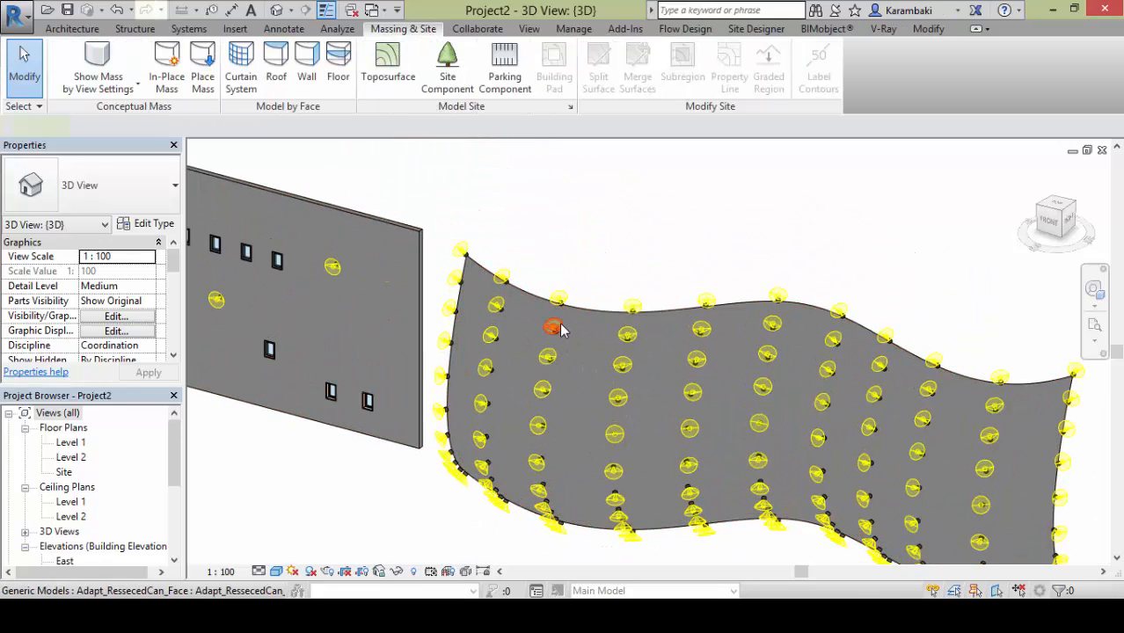
Inspect the repeated fixtures on the curved mass up close, along with the lights around the roof and ceiling
{"action": "left_click", "coordinate": [560, 324]}
{"action": "middle_click_drag", "start_coordinate": [597, 349], "coordinate": [803, 329], "text": "shift"}
{"action": "left_click", "coordinate": [747, 387]}
{"action": "scroll", "coordinate": [724, 406], "scroll_direction": "up", "scroll_amount": 2}
{"action": "mouse_move", "coordinate": [724, 406]}
{"action": "middle_mouse_down", "text": "shift"}
{"action": "mouse_move", "coordinate": [754, 433]}
{"action": "mouse_move", "coordinate": [773, 371]}
{"action": "mouse_move", "coordinate": [792, 379]}
{"action": "mouse_move", "coordinate": [750, 406]}
{"action": "mouse_move", "coordinate": [661, 408]}
{"action": "mouse_move", "coordinate": [577, 306]}
{"action": "middle_mouse_up", "text": "shift"}
{"action": "scroll", "coordinate": [555, 326], "scroll_direction": "up", "scroll_amount": 6}
{"action": "scroll", "coordinate": [578, 302], "scroll_direction": "down", "scroll_amount": 10}
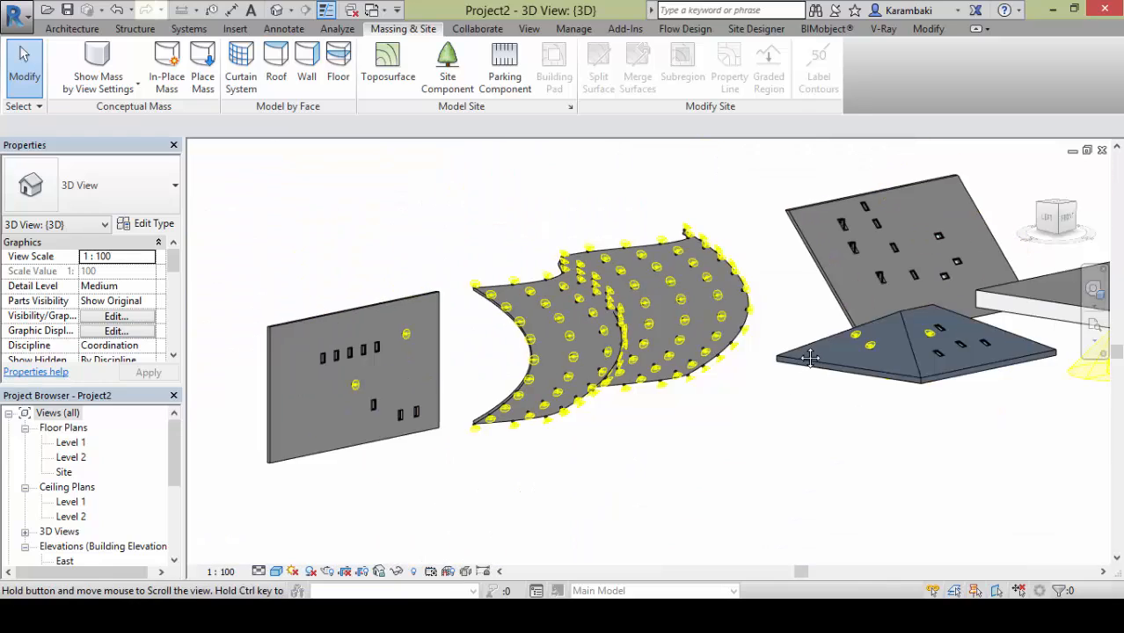
{"action": "middle_click_drag", "start_coordinate": [814, 374], "coordinate": [744, 397], "text": "shift"}
{"action": "middle_click_drag", "start_coordinate": [901, 391], "coordinate": [629, 491]}
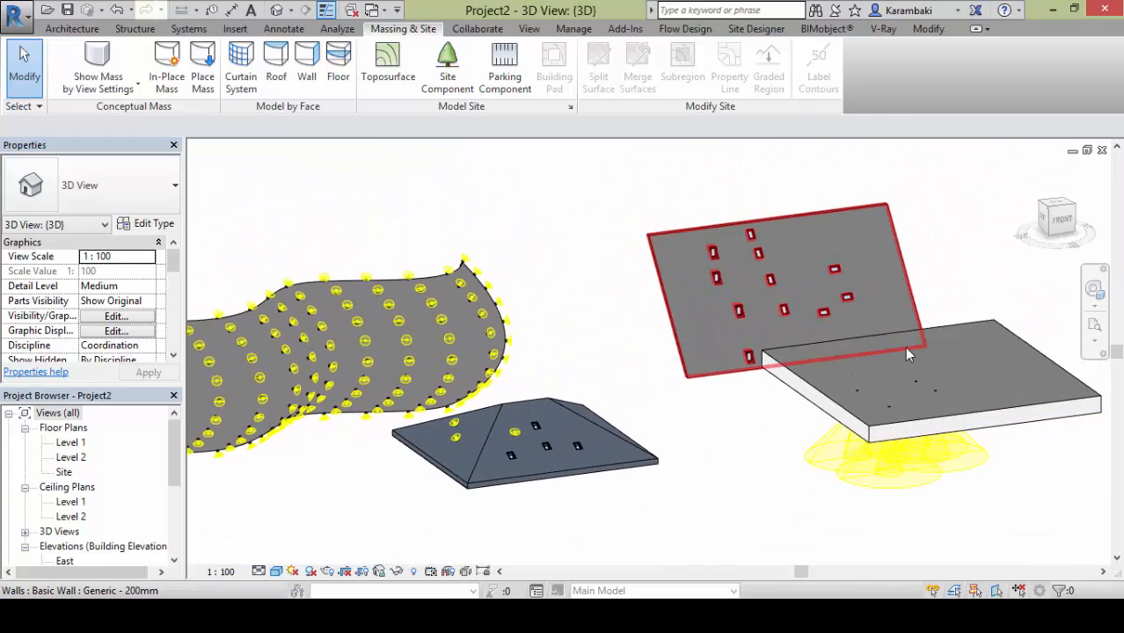
{"action": "scroll", "coordinate": [928, 388], "scroll_direction": "up", "scroll_amount": 5}
{"action": "middle_click_drag", "start_coordinate": [961, 440], "coordinate": [777, 296]}
{"action": "scroll", "coordinate": [784, 320], "scroll_direction": "down", "scroll_amount": 1}
{"action": "middle_click_drag", "start_coordinate": [399, 362], "coordinate": [1089, 296]}
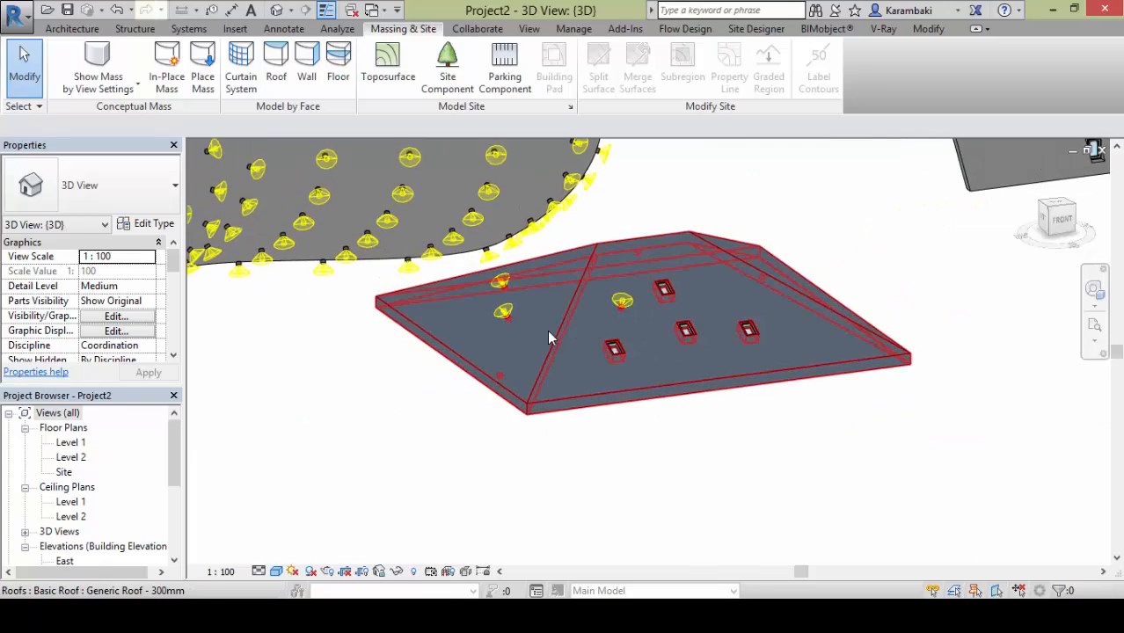
Select the face-based fixtures on the sloped roof and check how they cut into their host
{"action": "scroll", "coordinate": [633, 303], "scroll_direction": "up", "scroll_amount": 2}
{"action": "left_click", "coordinate": [613, 299]}
{"action": "scroll", "coordinate": [412, 324], "scroll_direction": "up", "scroll_amount": 5}
{"action": "key", "text": "Escape"}
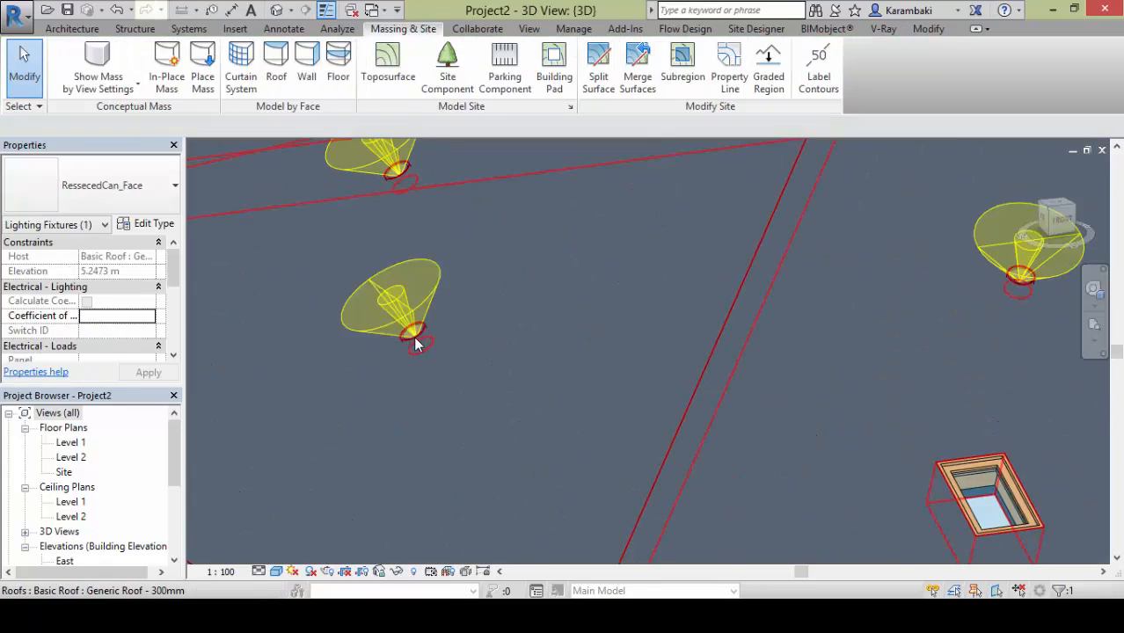
{"action": "left_click", "coordinate": [418, 339]}
{"action": "key", "text": "Escape"}
{"action": "scroll", "coordinate": [401, 333], "scroll_direction": "down", "scroll_amount": 5}
{"action": "middle_click_drag", "start_coordinate": [401, 333], "coordinate": [747, 406], "text": "shift"}
{"action": "middle_click_drag", "start_coordinate": [747, 407], "coordinate": [616, 457]}
{"action": "scroll", "coordinate": [713, 436], "scroll_direction": "down", "scroll_amount": 4}
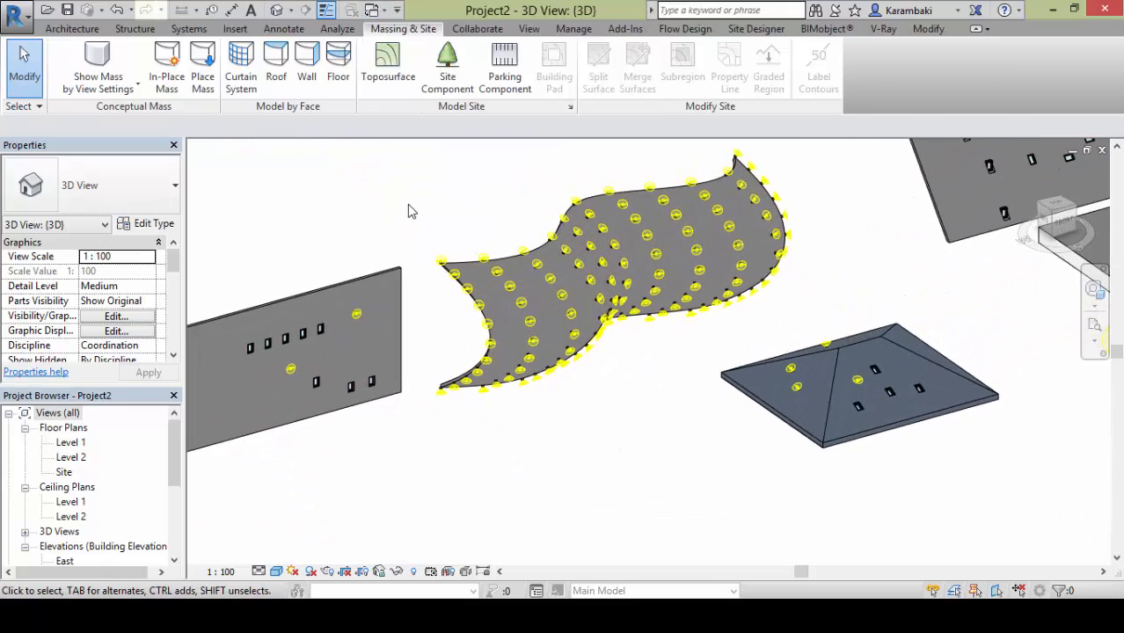
Tile all open view windows and fit each model to its window
{"action": "middle_click_drag", "start_coordinate": [408, 211], "coordinate": [441, 243]}
{"action": "key", "text": "w"}
{"action": "key", "text": "t"}
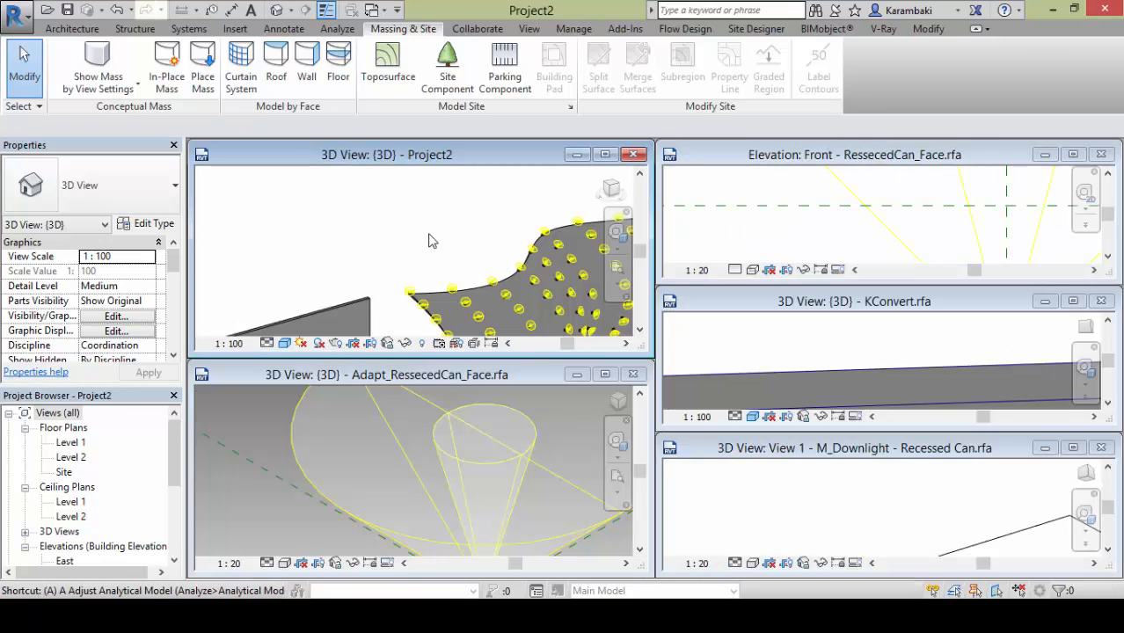
{"action": "key", "text": "z"}
{"action": "key", "text": "a"}
Close the four open family files without saving changes and maximize the Project2 3D view
{"action": "left_click", "coordinate": [632, 374]}
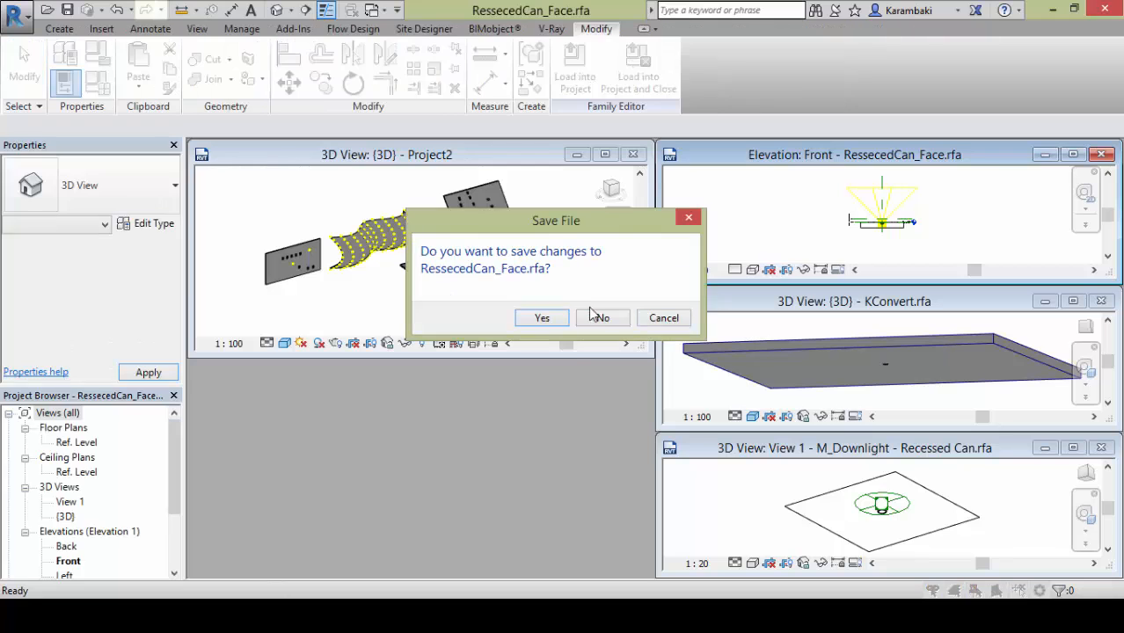
{"action": "left_click", "coordinate": [597, 316]}
{"action": "left_click", "coordinate": [1100, 302]}
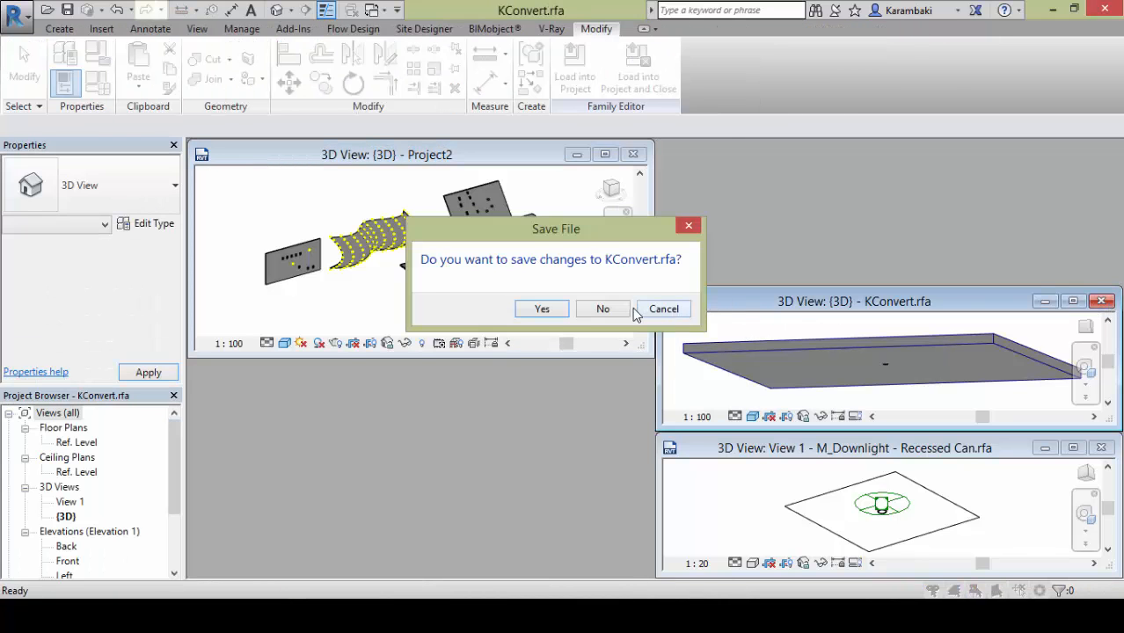
{"action": "left_click", "coordinate": [612, 311]}
{"action": "left_click", "coordinate": [1100, 448]}
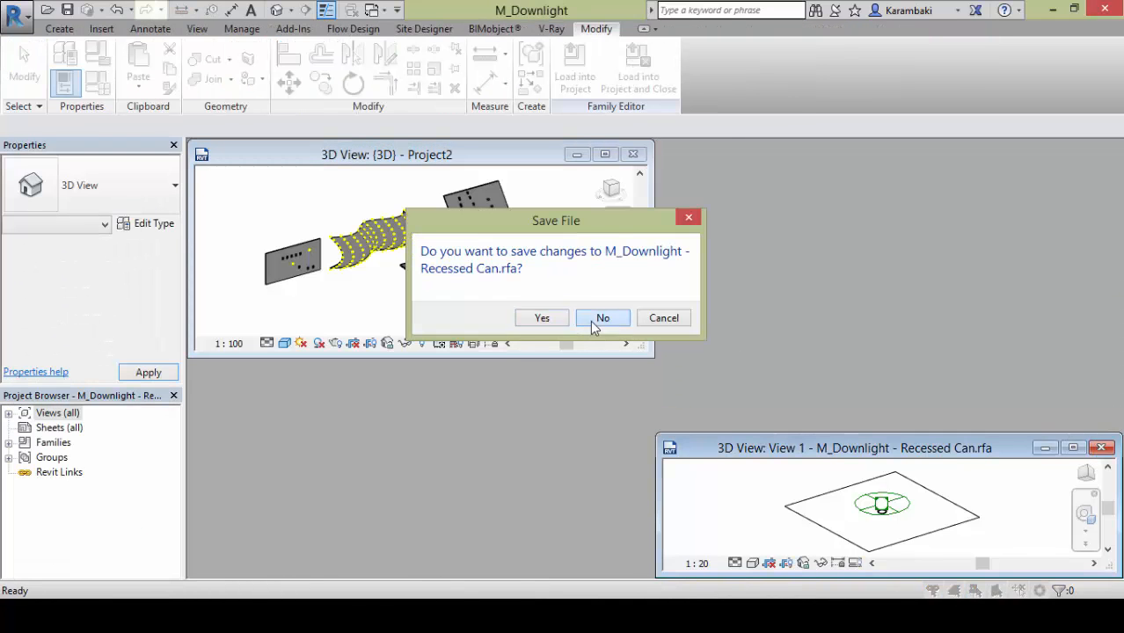
{"action": "left_click", "coordinate": [601, 317]}
{"action": "left_click", "coordinate": [605, 156]}
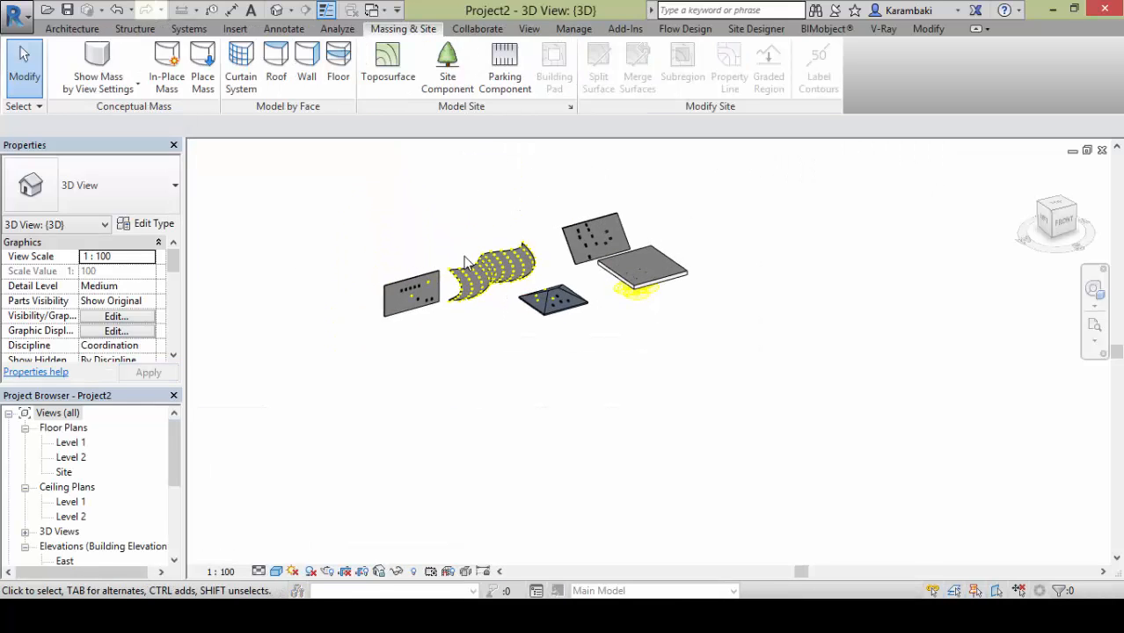
Examine the fixtures on the wall, curved mass, roof and ceiling together from several angles
{"action": "scroll", "coordinate": [466, 262], "scroll_direction": "up", "scroll_amount": 6}
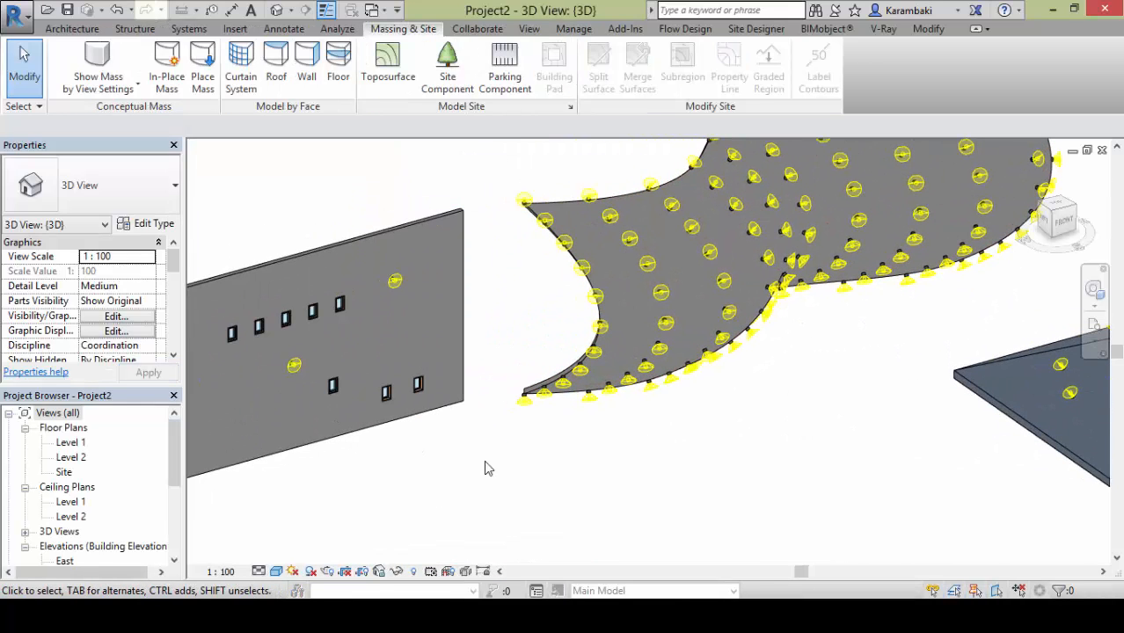
{"action": "middle_click_drag", "start_coordinate": [682, 492], "coordinate": [447, 476]}
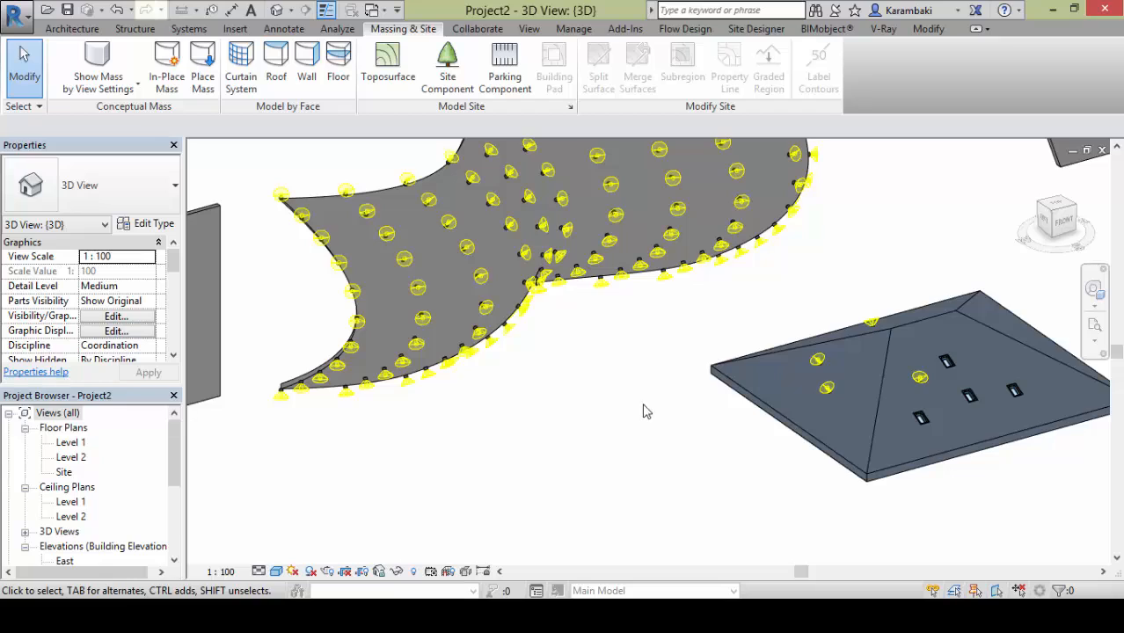
{"action": "middle_click_drag", "start_coordinate": [642, 404], "coordinate": [473, 439]}
{"action": "scroll", "coordinate": [499, 368], "scroll_direction": "down", "scroll_amount": 2}
{"action": "middle_click_drag", "start_coordinate": [498, 368], "coordinate": [660, 364]}
{"action": "middle_click_drag", "start_coordinate": [659, 364], "coordinate": [720, 284], "text": "shift"}
{"action": "middle_click_drag", "start_coordinate": [834, 212], "coordinate": [686, 274], "text": "shift"}
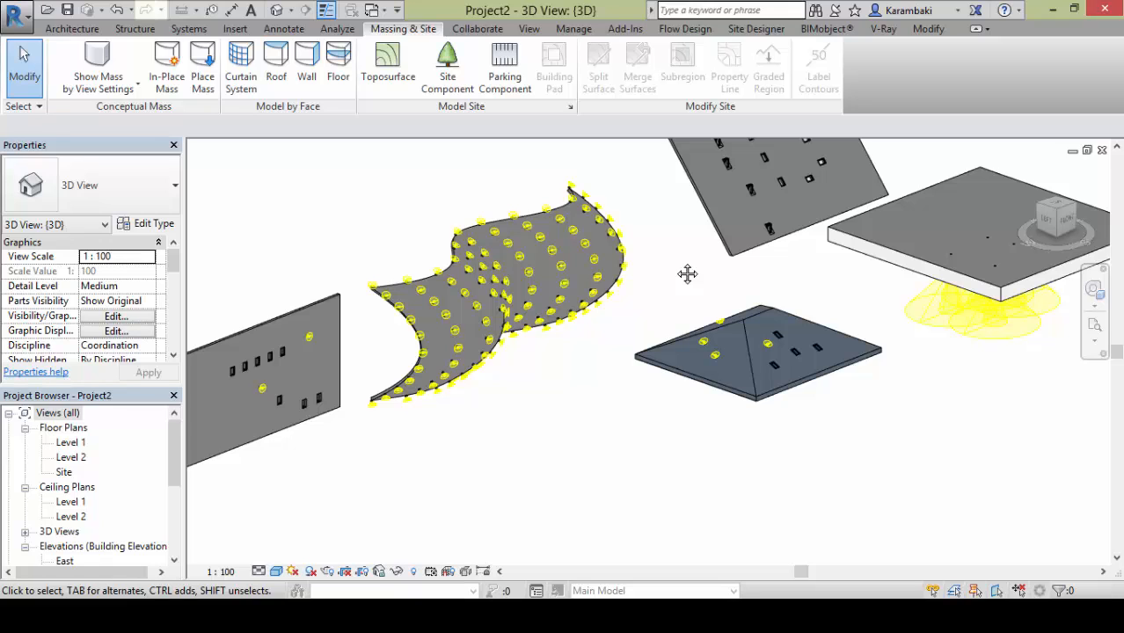
{"action": "middle_click_drag", "start_coordinate": [709, 261], "coordinate": [675, 315]}
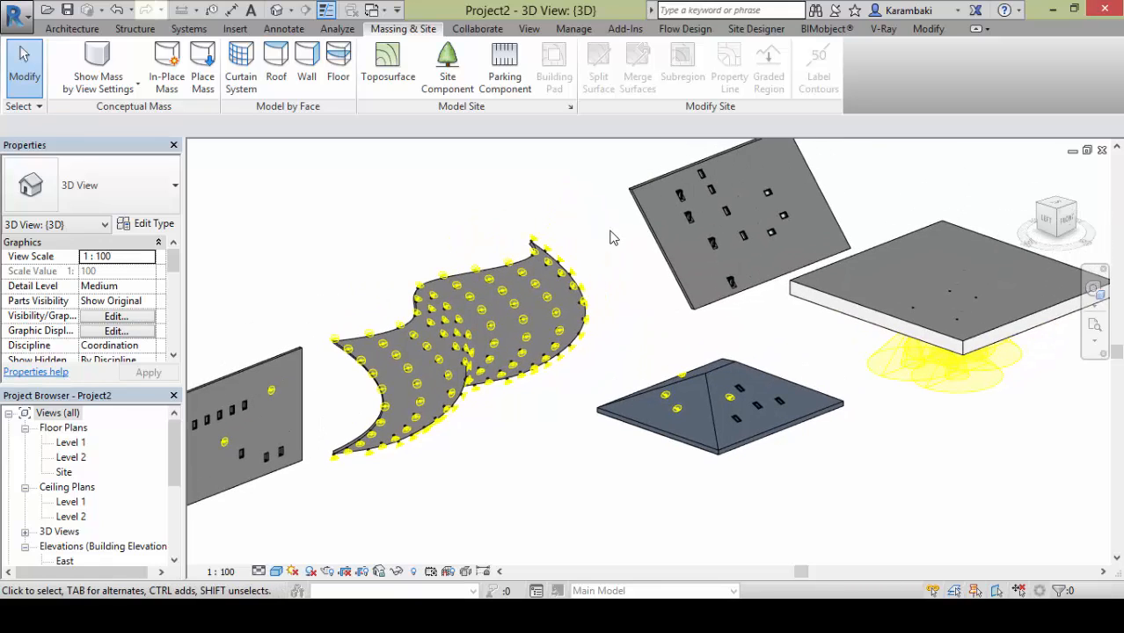
{"action": "middle_click_drag", "start_coordinate": [623, 277], "coordinate": [671, 227]}
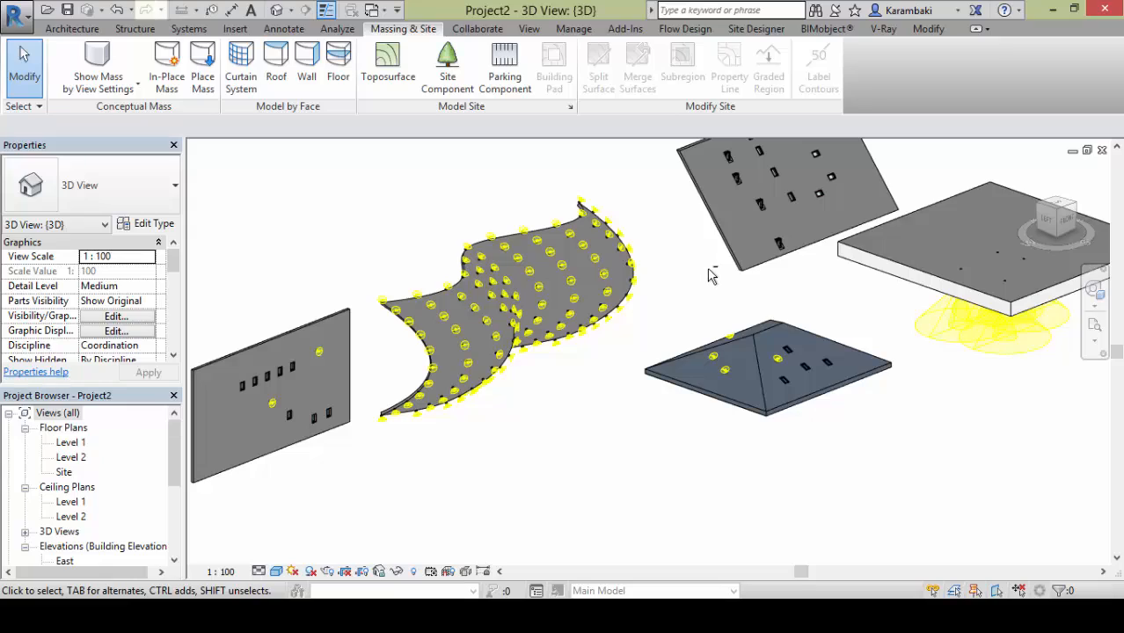
{"action": "middle_click_drag", "start_coordinate": [718, 282], "coordinate": [743, 331], "text": "shift"}
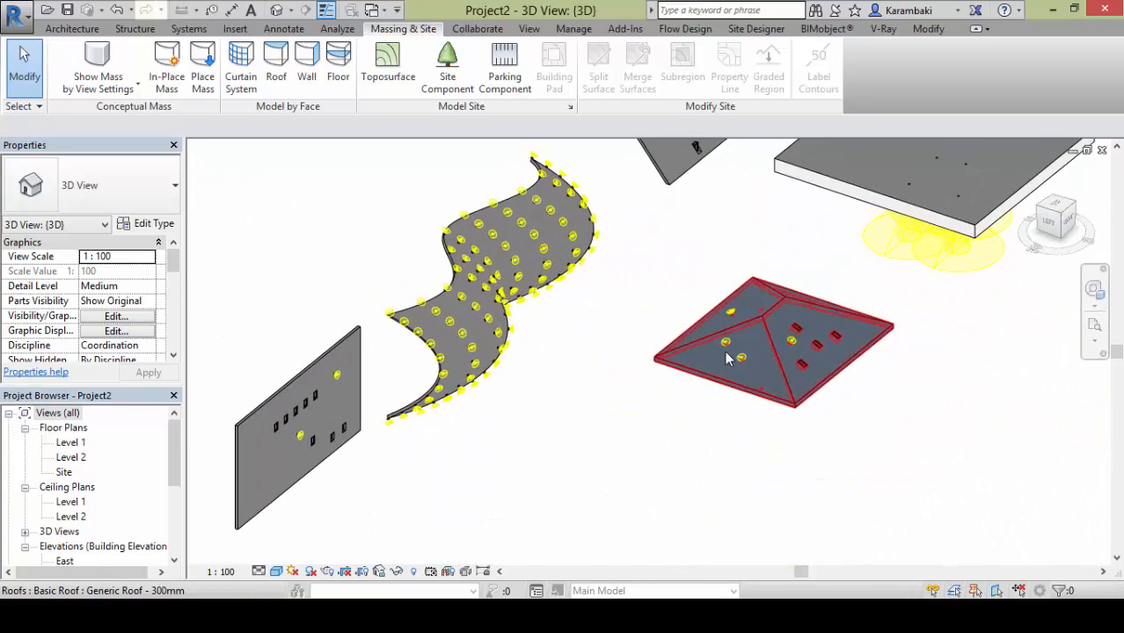
Select individual RessecedCan_Face fixtures on the roof and examine the recesses they cut in its surface
{"action": "scroll", "coordinate": [727, 346], "scroll_direction": "up", "scroll_amount": 8}
{"action": "left_click", "coordinate": [735, 335]}
{"action": "scroll", "coordinate": [736, 339], "scroll_direction": "up", "scroll_amount": 3}
{"action": "left_click", "coordinate": [769, 367]}
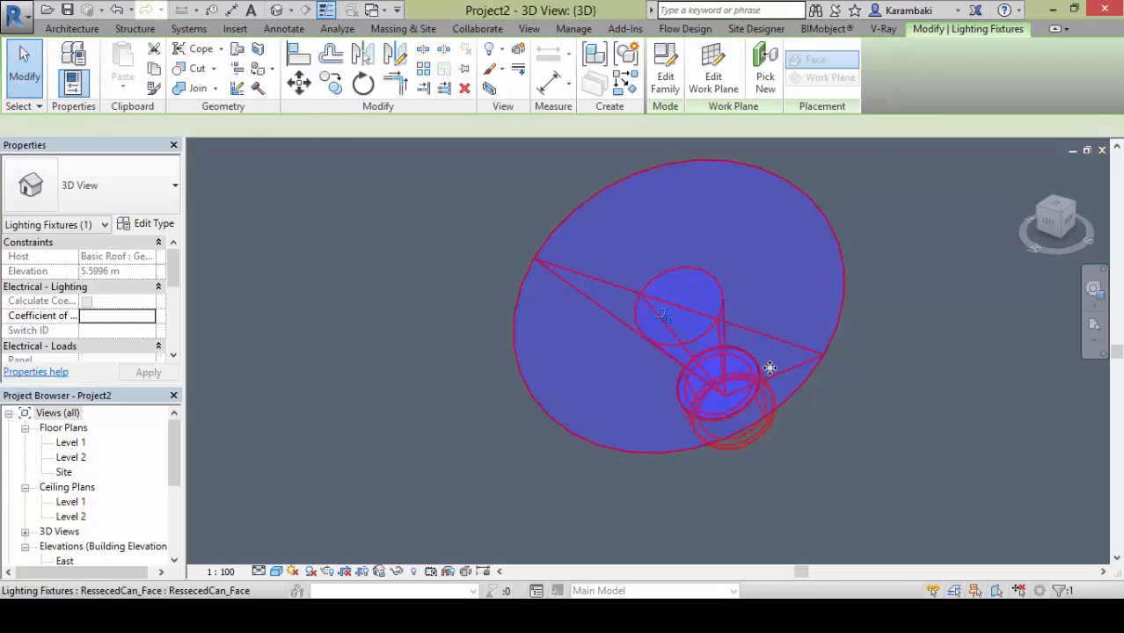
{"action": "key", "text": "Escape"}
{"action": "scroll", "coordinate": [598, 308], "scroll_direction": "down", "scroll_amount": 6}
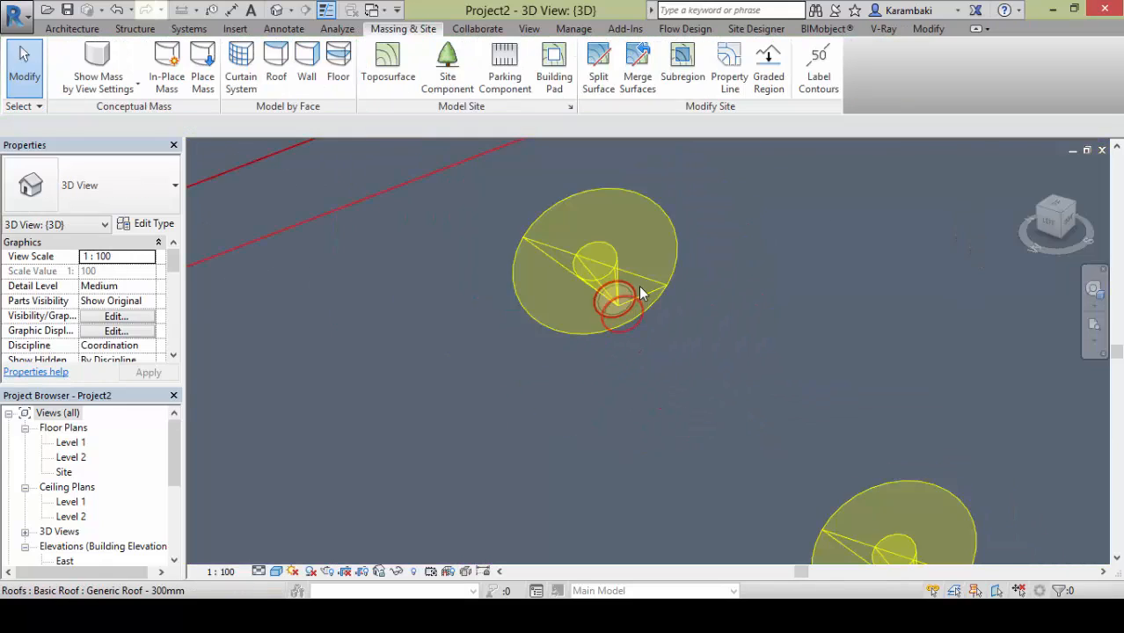
{"action": "middle_click_drag", "start_coordinate": [535, 304], "coordinate": [655, 411], "text": "shift"}
{"action": "scroll", "coordinate": [764, 390], "scroll_direction": "up", "scroll_amount": 6}
{"action": "left_click", "coordinate": [763, 390]}
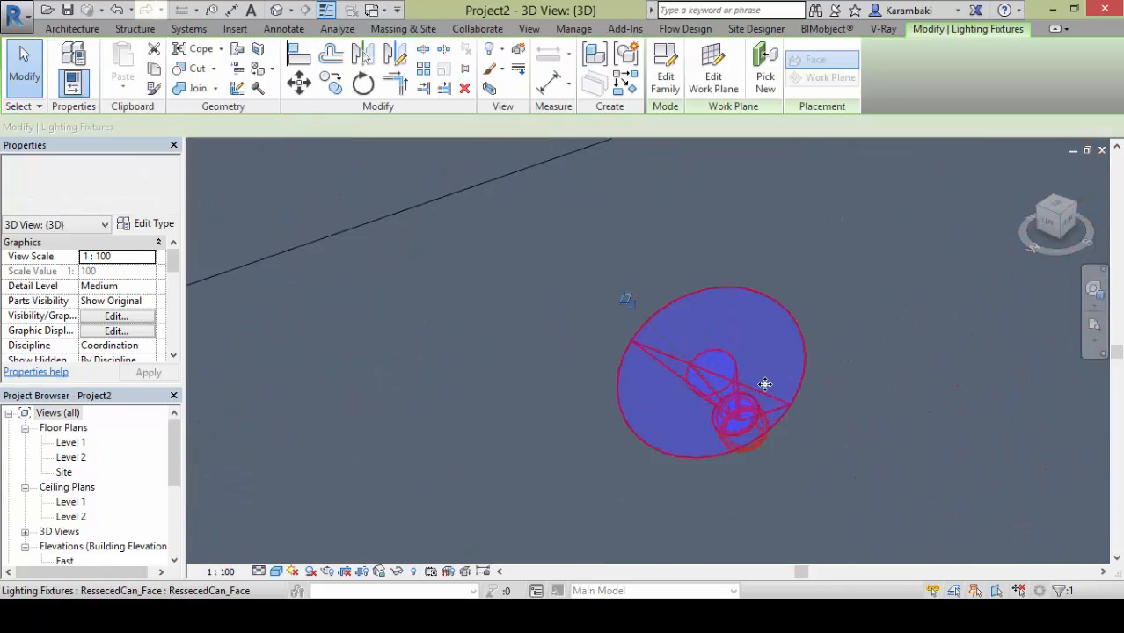
{"action": "key", "text": "Escape"}
{"action": "scroll", "coordinate": [716, 370], "scroll_direction": "down", "scroll_amount": 8}
Examine the recessed lights in the compound ceiling from above and from below
{"action": "middle_click_drag", "start_coordinate": [611, 309], "coordinate": [605, 384]}
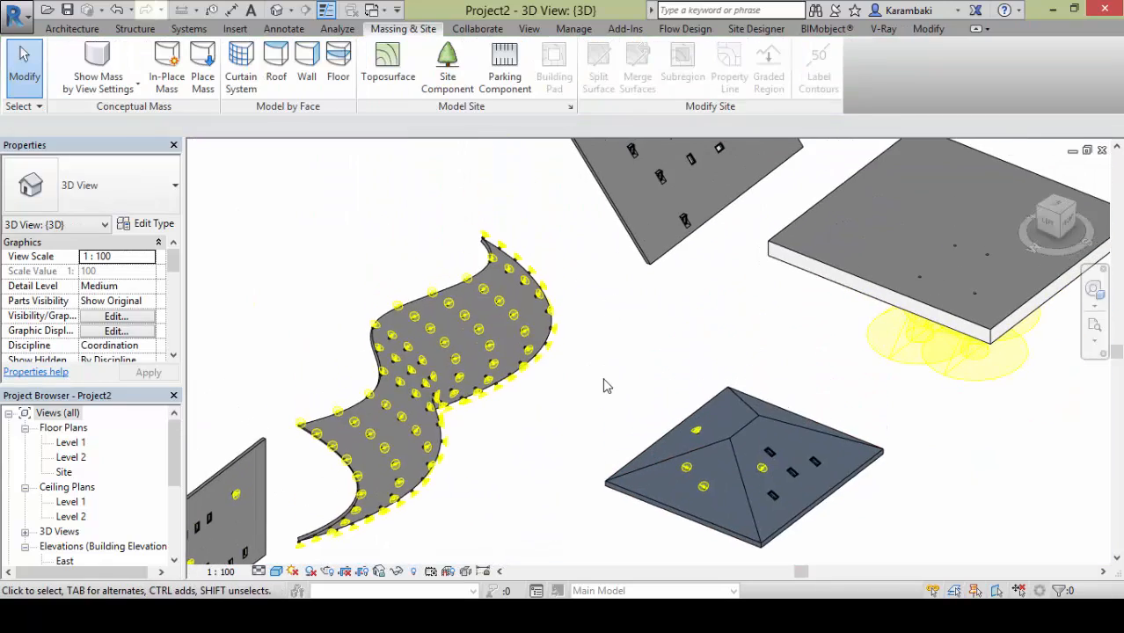
{"action": "scroll", "coordinate": [604, 384], "scroll_direction": "down", "scroll_amount": 4}
{"action": "scroll", "coordinate": [813, 440], "scroll_direction": "up", "scroll_amount": 4}
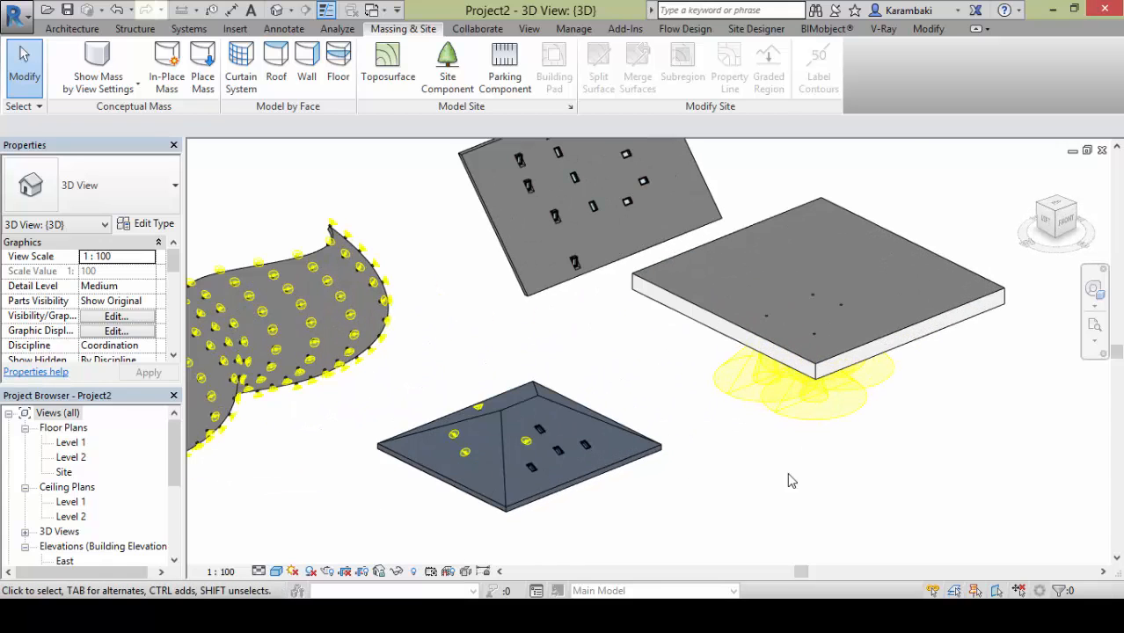
{"action": "left_click", "coordinate": [796, 378]}
{"action": "middle_click_drag", "start_coordinate": [796, 378], "coordinate": [943, 190], "text": "shift"}
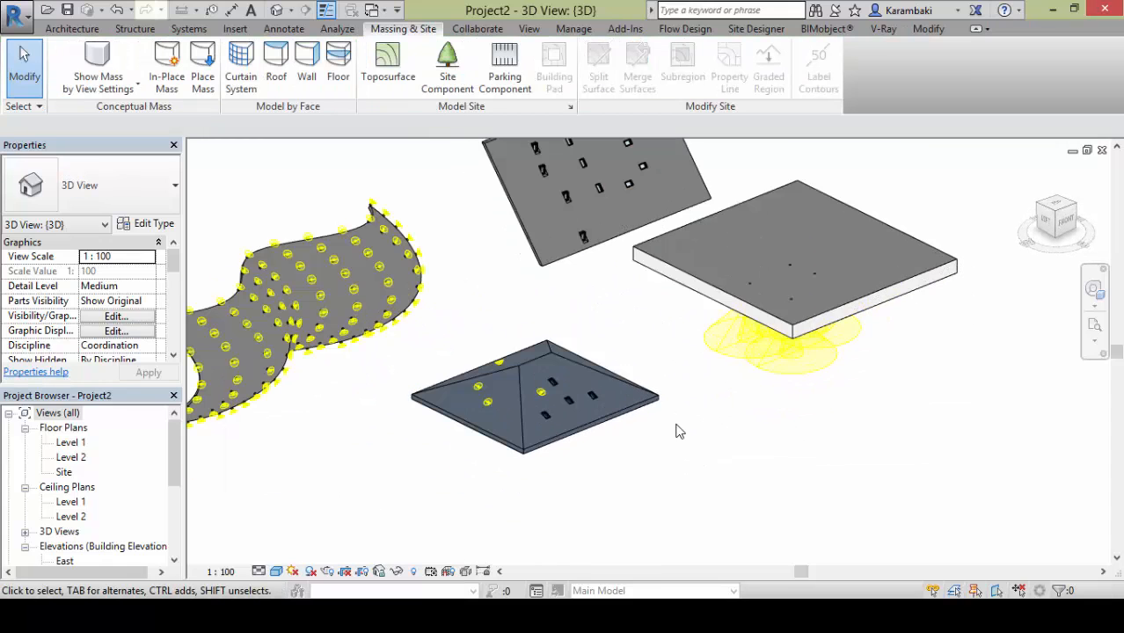
{"action": "left_click", "coordinate": [659, 442]}
{"action": "left_click_drag", "start_coordinate": [660, 441], "coordinate": [873, 176]}
{"action": "left_click", "coordinate": [874, 176]}
{"action": "middle_click_drag", "start_coordinate": [874, 176], "coordinate": [880, 413], "text": "shift"}
{"action": "scroll", "coordinate": [884, 420], "scroll_direction": "up", "scroll_amount": 2}
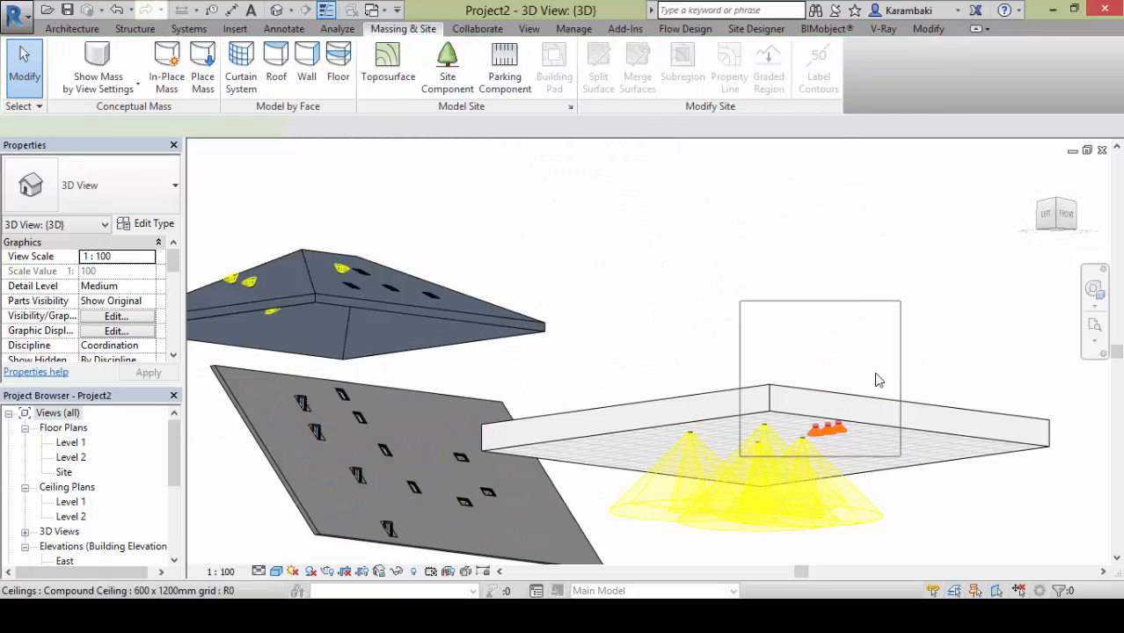
{"action": "left_click", "coordinate": [735, 288]}
{"action": "scroll", "coordinate": [731, 286], "scroll_direction": "down", "scroll_amount": 3}
Examine the adaptive fixtures across the curved mass from the front, above and close up
{"action": "middle_click_drag", "start_coordinate": [767, 285], "coordinate": [998, 309]}
{"action": "middle_click_drag", "start_coordinate": [827, 339], "coordinate": [797, 386], "text": "shift"}
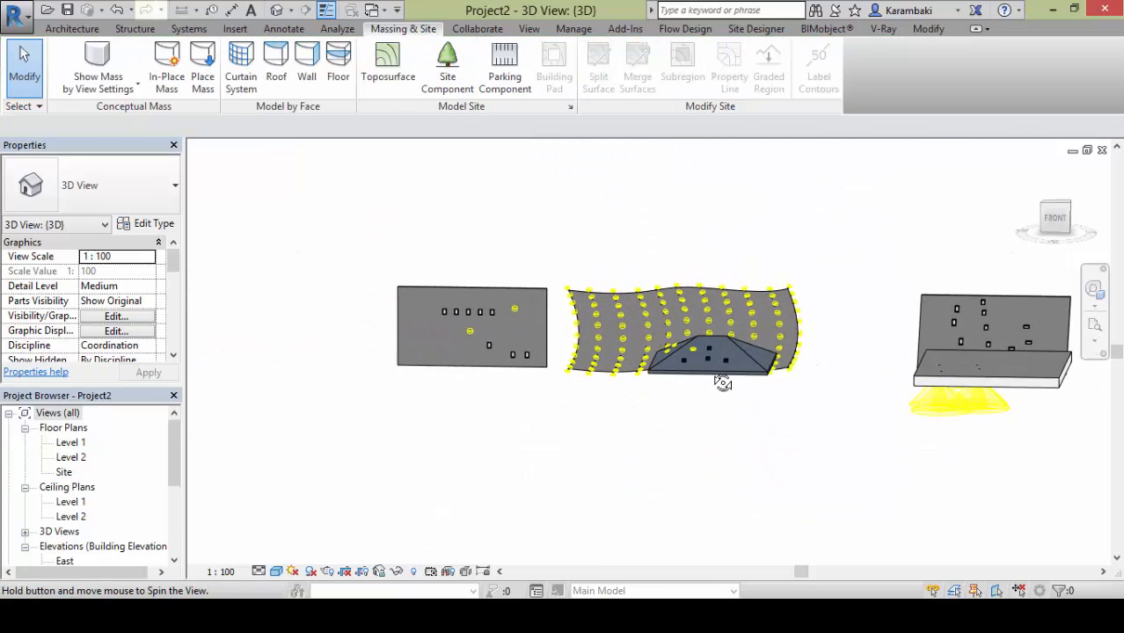
{"action": "middle_click_drag", "start_coordinate": [723, 383], "coordinate": [745, 532], "text": "shift"}
{"action": "scroll", "coordinate": [706, 303], "scroll_direction": "up", "scroll_amount": 6}
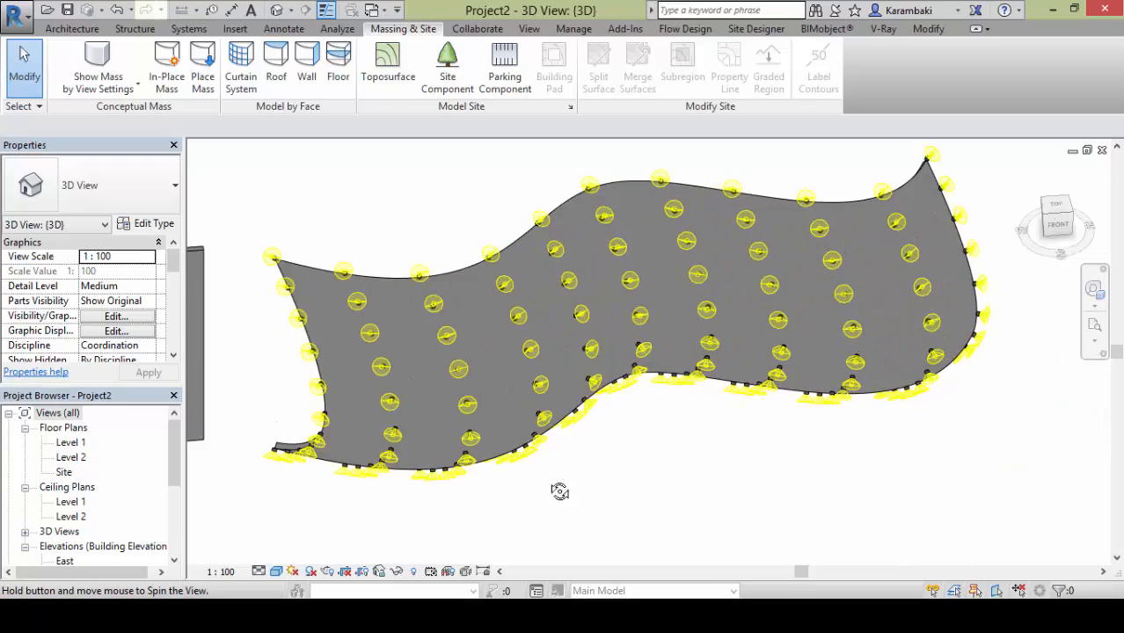
{"action": "mouse_move", "coordinate": [560, 492]}
{"action": "middle_mouse_down", "text": "shift"}
{"action": "mouse_move", "coordinate": [725, 366]}
{"action": "mouse_move", "coordinate": [878, 421]}
{"action": "mouse_move", "coordinate": [649, 445]}
{"action": "mouse_move", "coordinate": [620, 253]}
{"action": "mouse_move", "coordinate": [582, 270]}
{"action": "mouse_move", "coordinate": [513, 352]}
{"action": "mouse_move", "coordinate": [431, 401]}
{"action": "middle_mouse_up", "text": "shift"}
{"action": "middle_click_drag", "start_coordinate": [486, 359], "coordinate": [644, 240]}
{"action": "middle_click_drag", "start_coordinate": [423, 341], "coordinate": [594, 330], "text": "shift"}
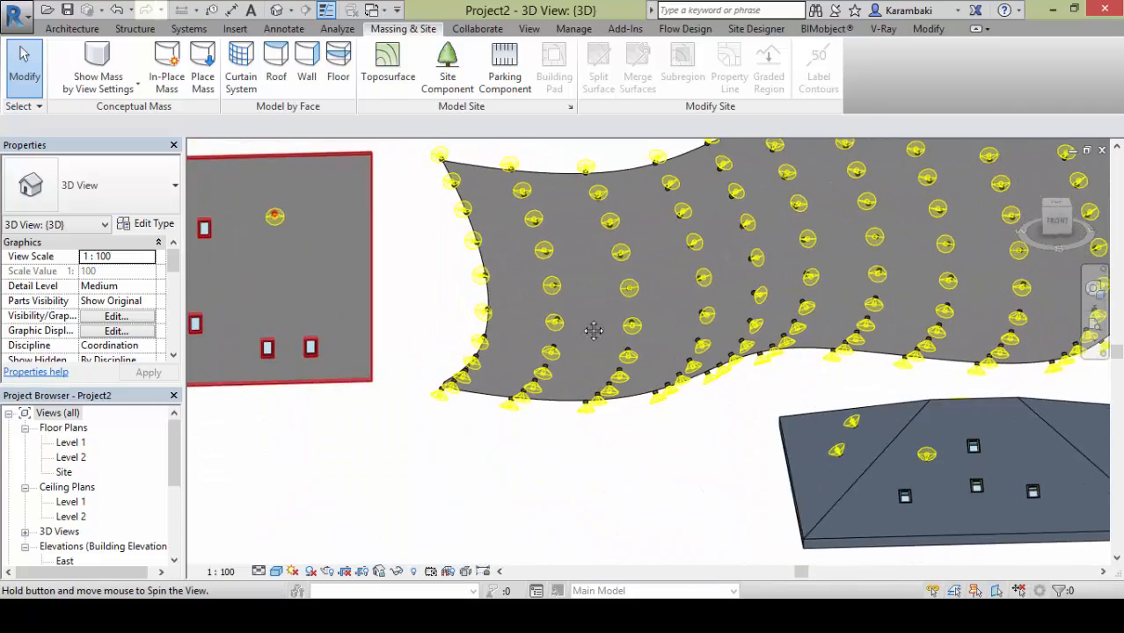
{"action": "middle_click_drag", "start_coordinate": [842, 227], "coordinate": [604, 274]}
{"action": "middle_click_drag", "start_coordinate": [626, 233], "coordinate": [644, 109], "text": "shift"}
{"action": "scroll", "coordinate": [644, 236], "scroll_direction": "down", "scroll_amount": 3}
{"action": "middle_click_drag", "start_coordinate": [565, 218], "coordinate": [659, 256]}
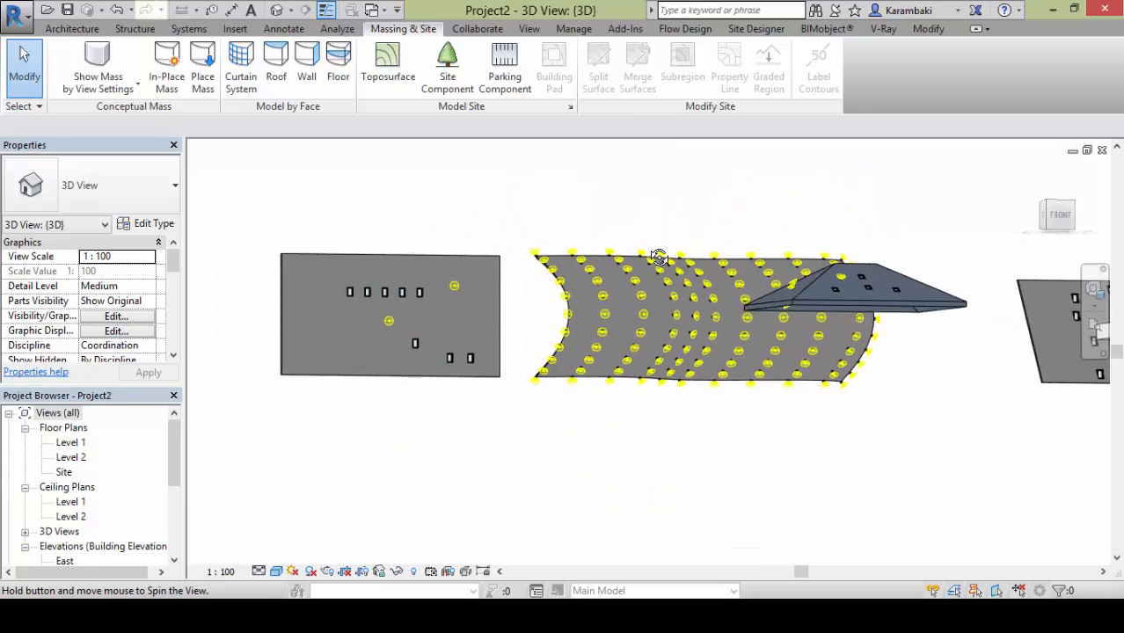
Review the roof fixtures up close and compare them with the fixtures on the curved mass
{"action": "middle_click_drag", "start_coordinate": [782, 342], "coordinate": [588, 407]}
{"action": "scroll", "coordinate": [682, 441], "scroll_direction": "up", "scroll_amount": 4}
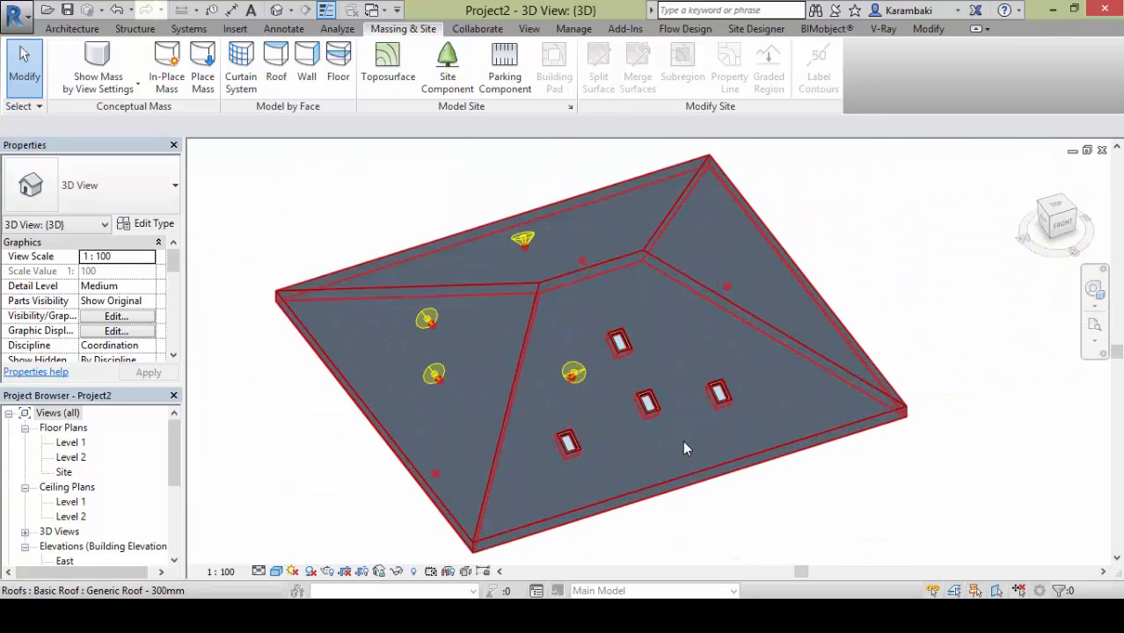
{"action": "scroll", "coordinate": [764, 519], "scroll_direction": "down", "scroll_amount": 4}
{"action": "middle_click_drag", "start_coordinate": [764, 519], "coordinate": [710, 307], "text": "shift"}
{"action": "middle_click_drag", "start_coordinate": [751, 345], "coordinate": [628, 393], "text": "shift"}
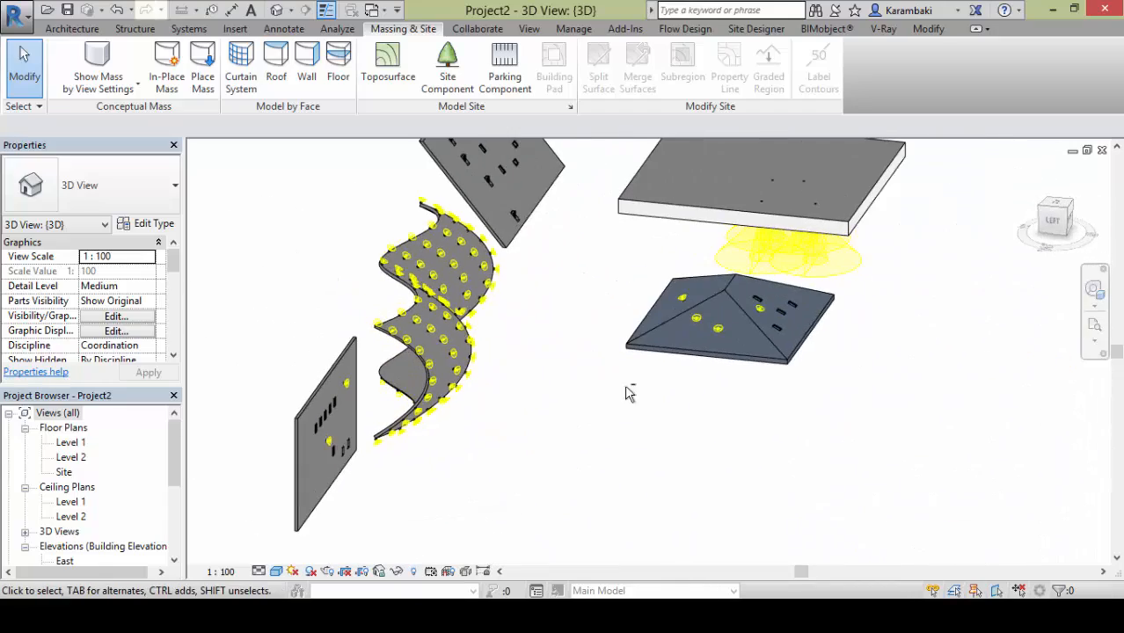
{"action": "middle_click_drag", "start_coordinate": [572, 418], "coordinate": [499, 405], "text": "shift"}
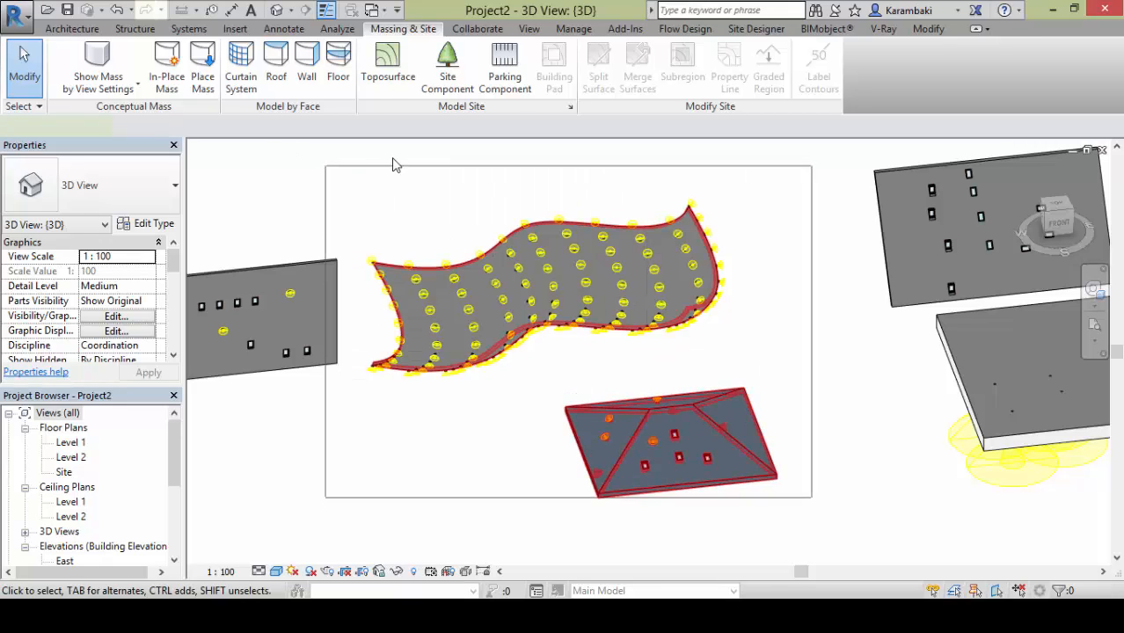
{"action": "scroll", "coordinate": [366, 225], "scroll_direction": "down", "scroll_amount": 2}
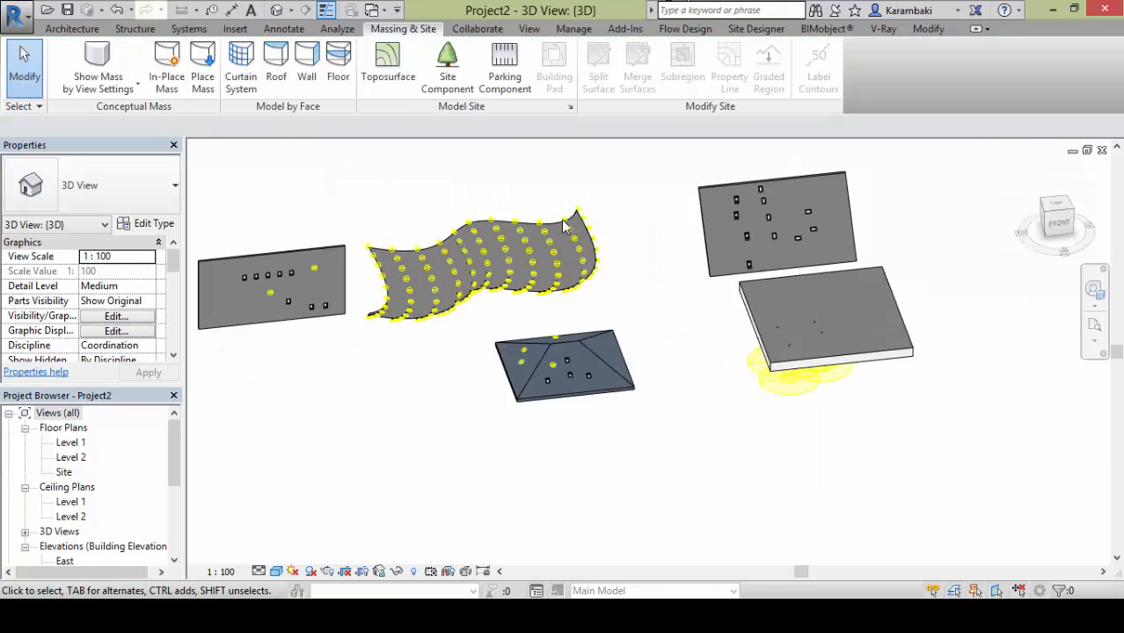